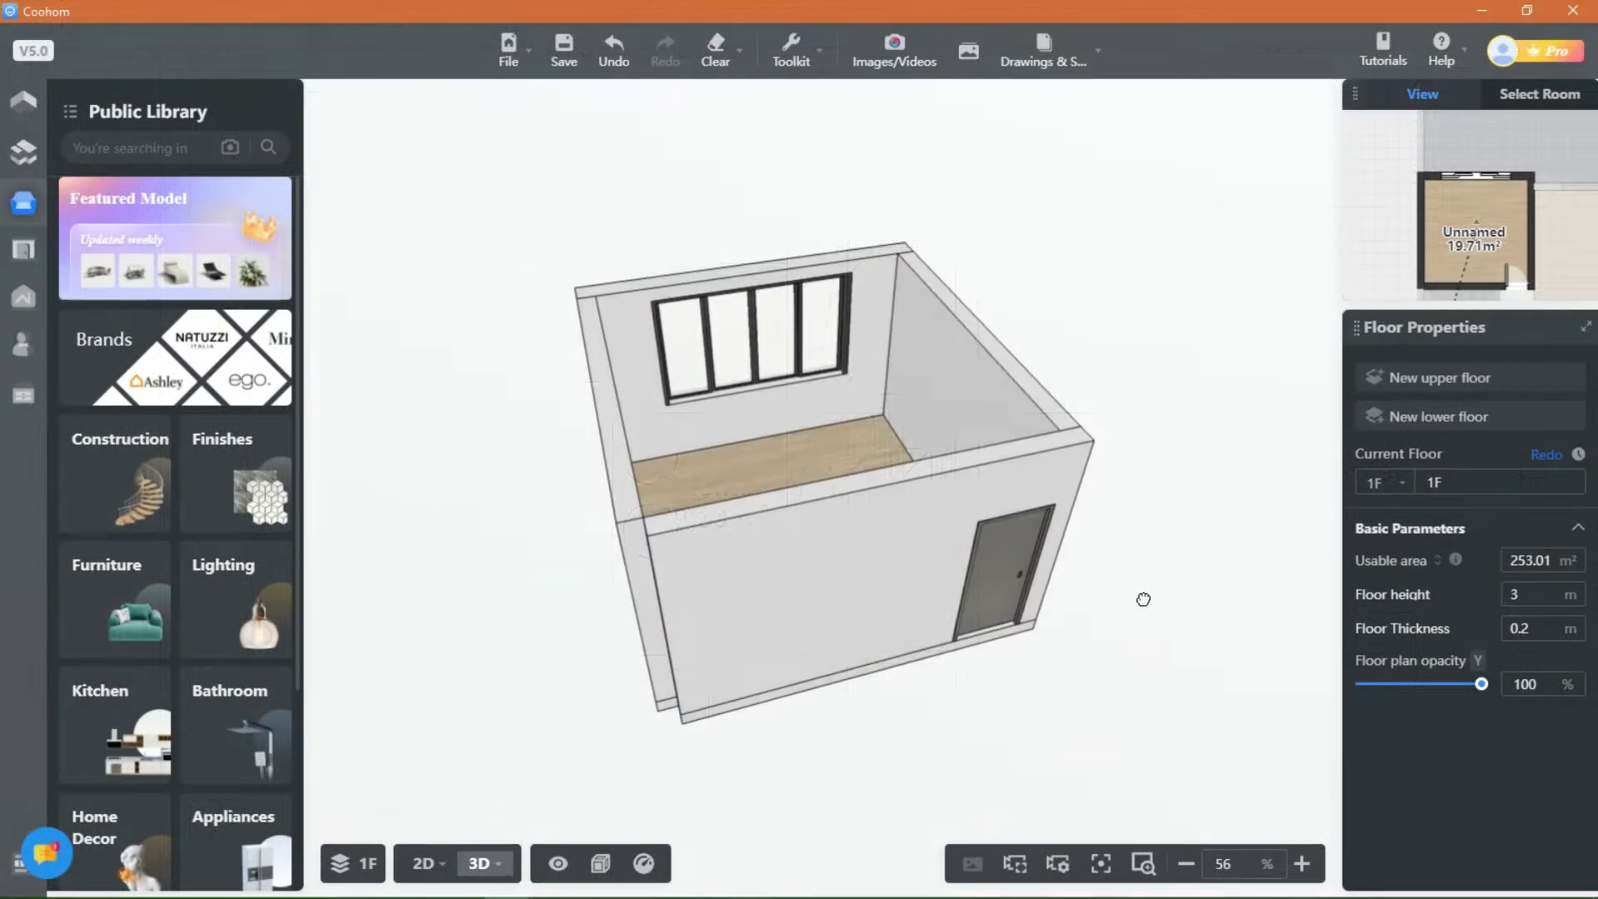
Step: Open the Kitchen & Bath design tool for the empty room
left_click_drag(1141, 599, 1024, 666)
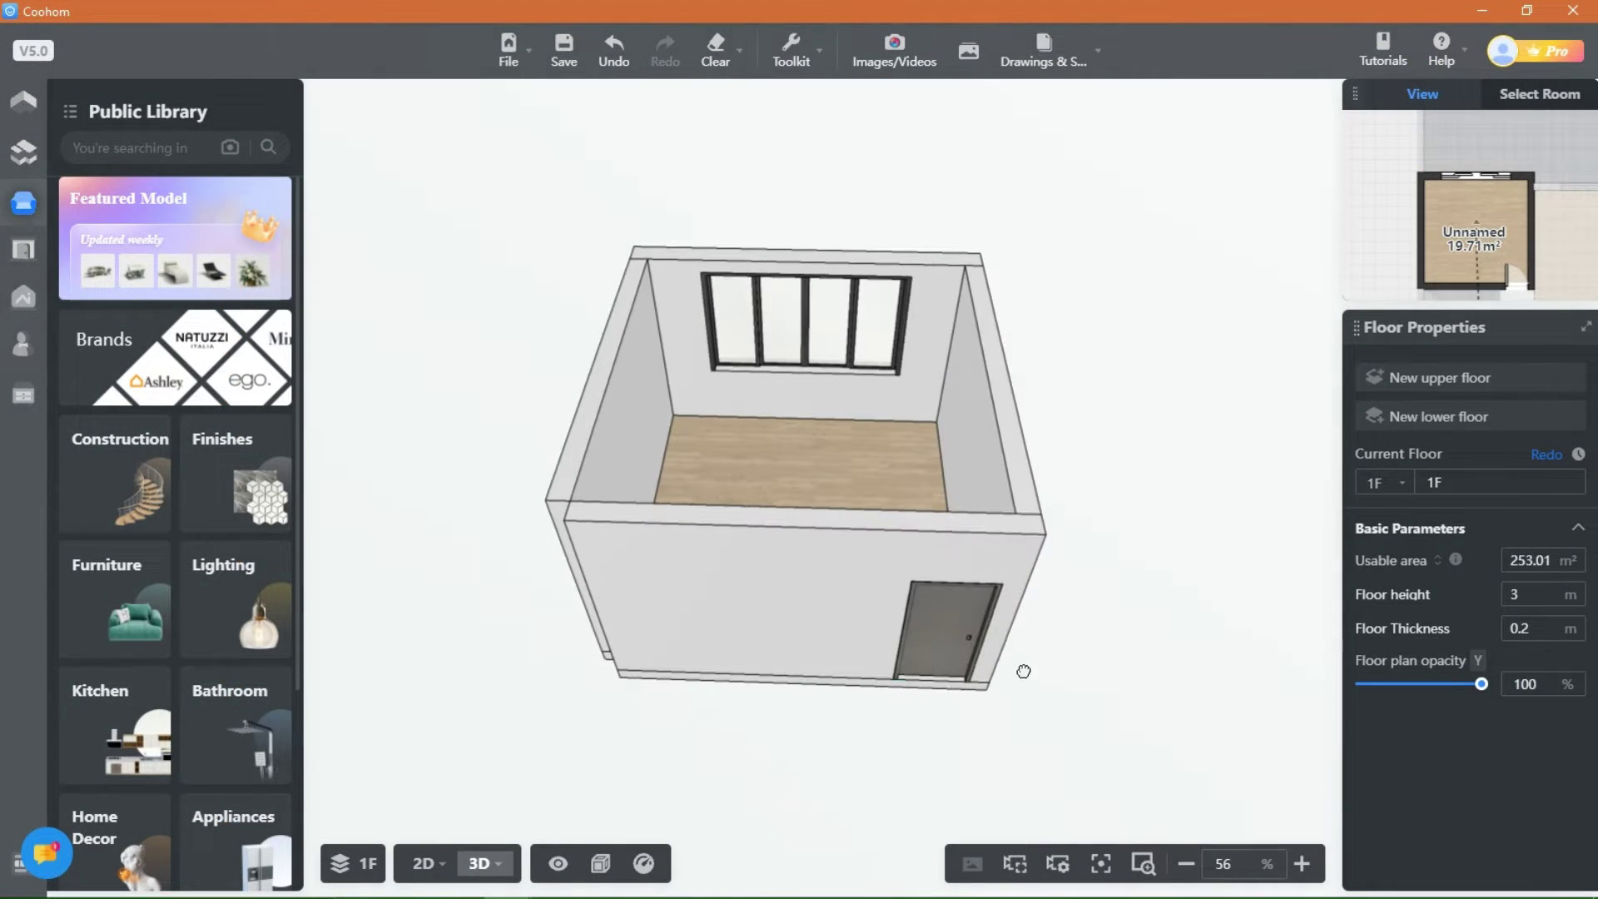
left_click_drag(845, 560, 746, 691)
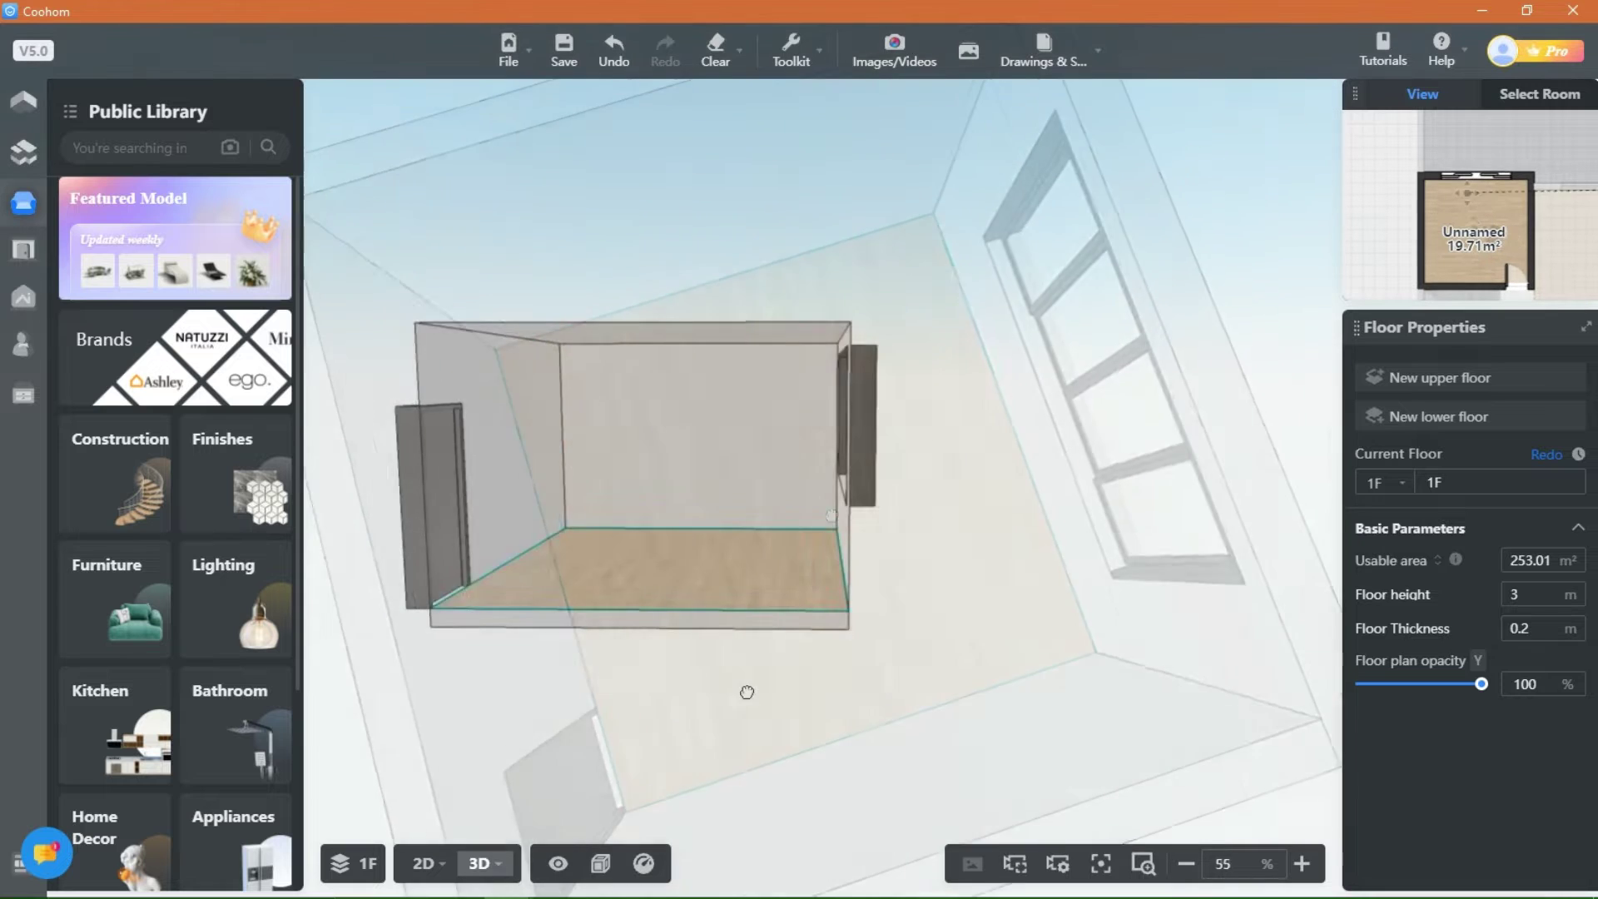
scroll(801, 687, "up", 4)
left_click_drag(978, 770, 620, 727)
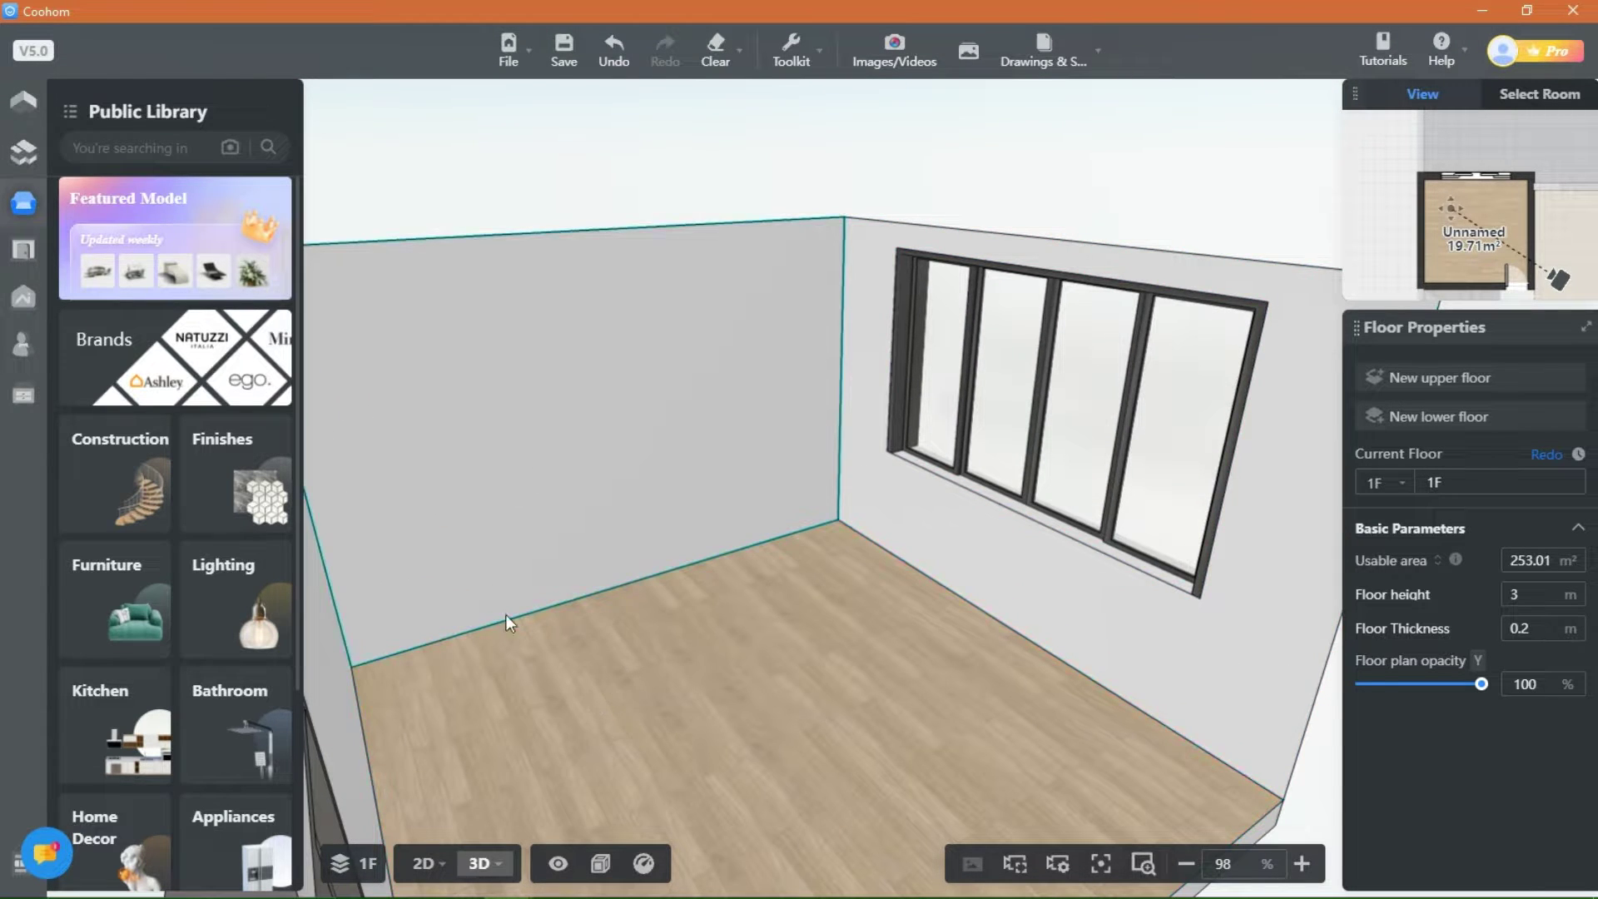
mouse_move(12, 248)
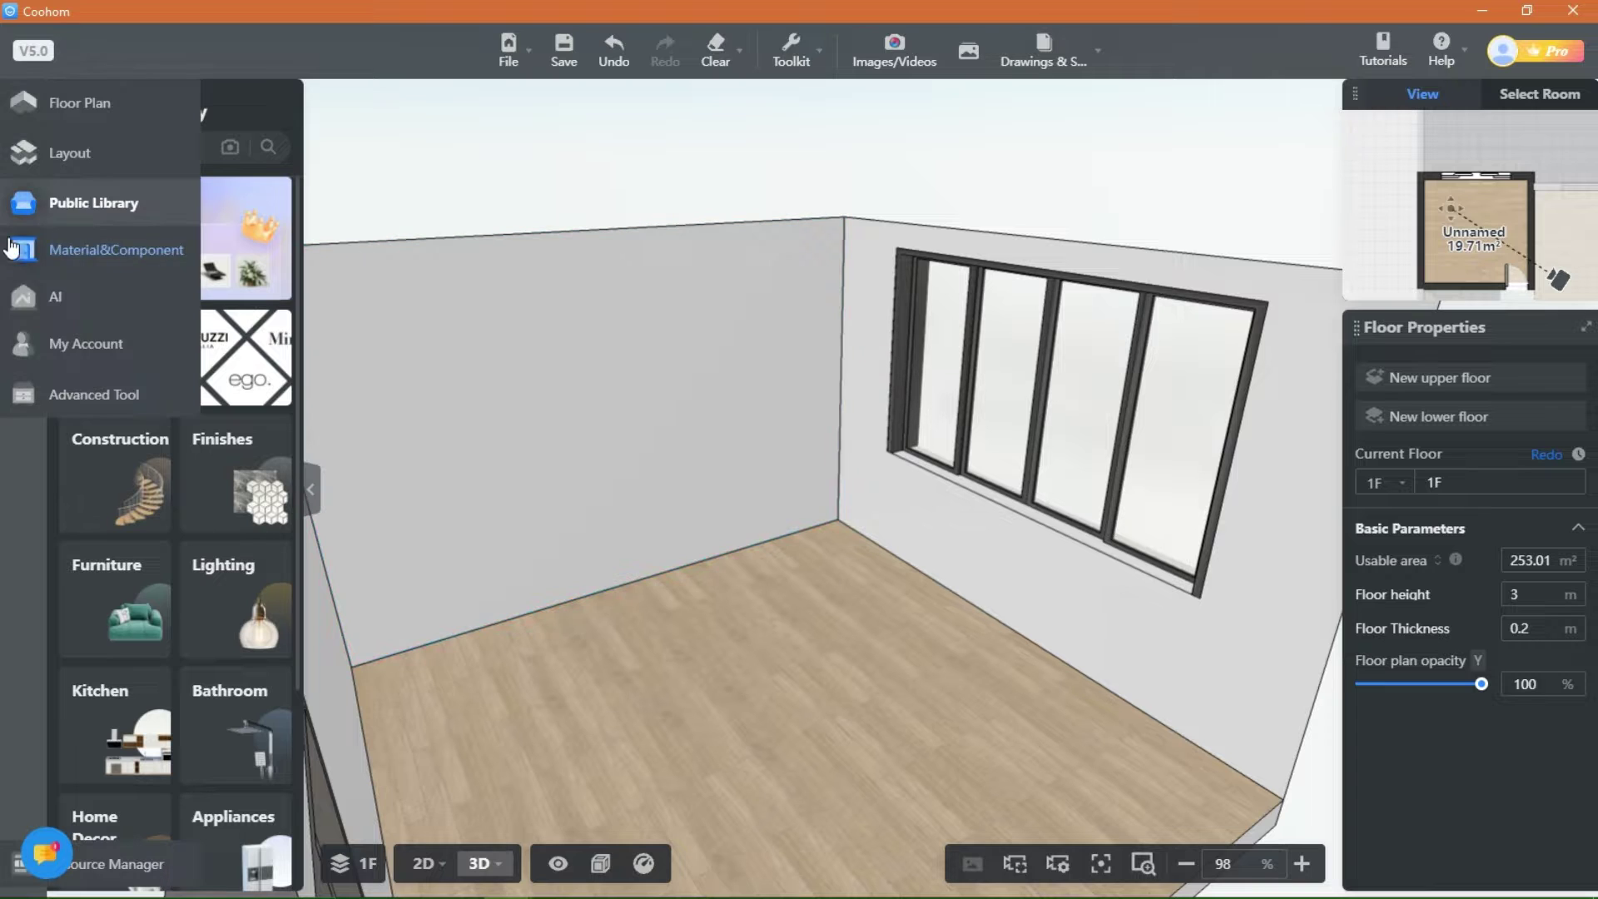
left_click(71, 397)
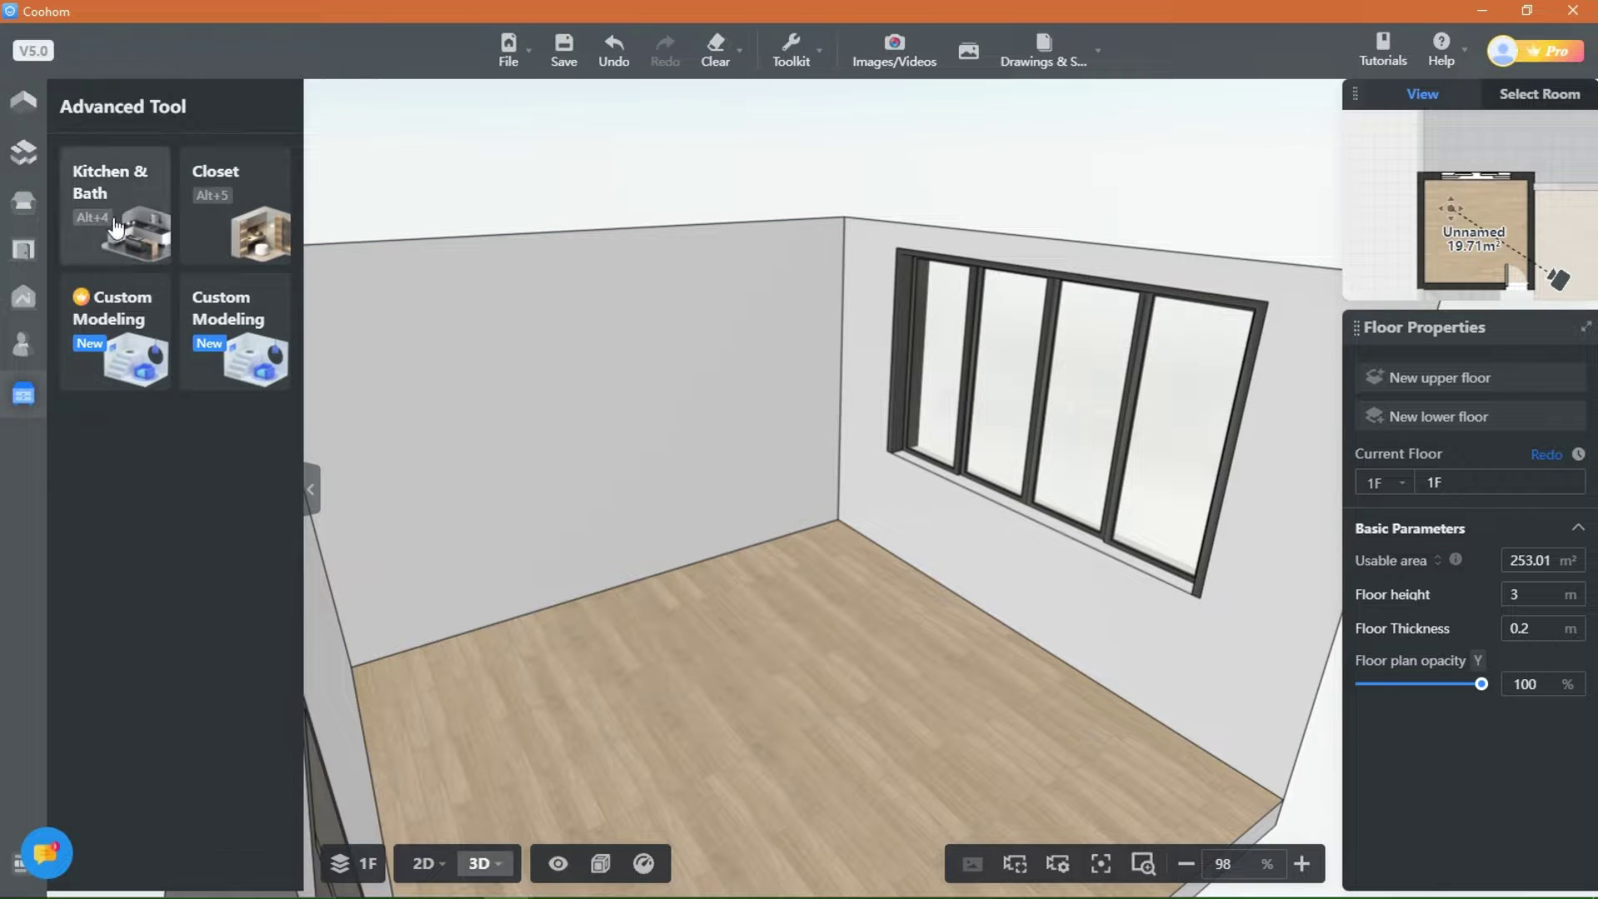
left_click(102, 247)
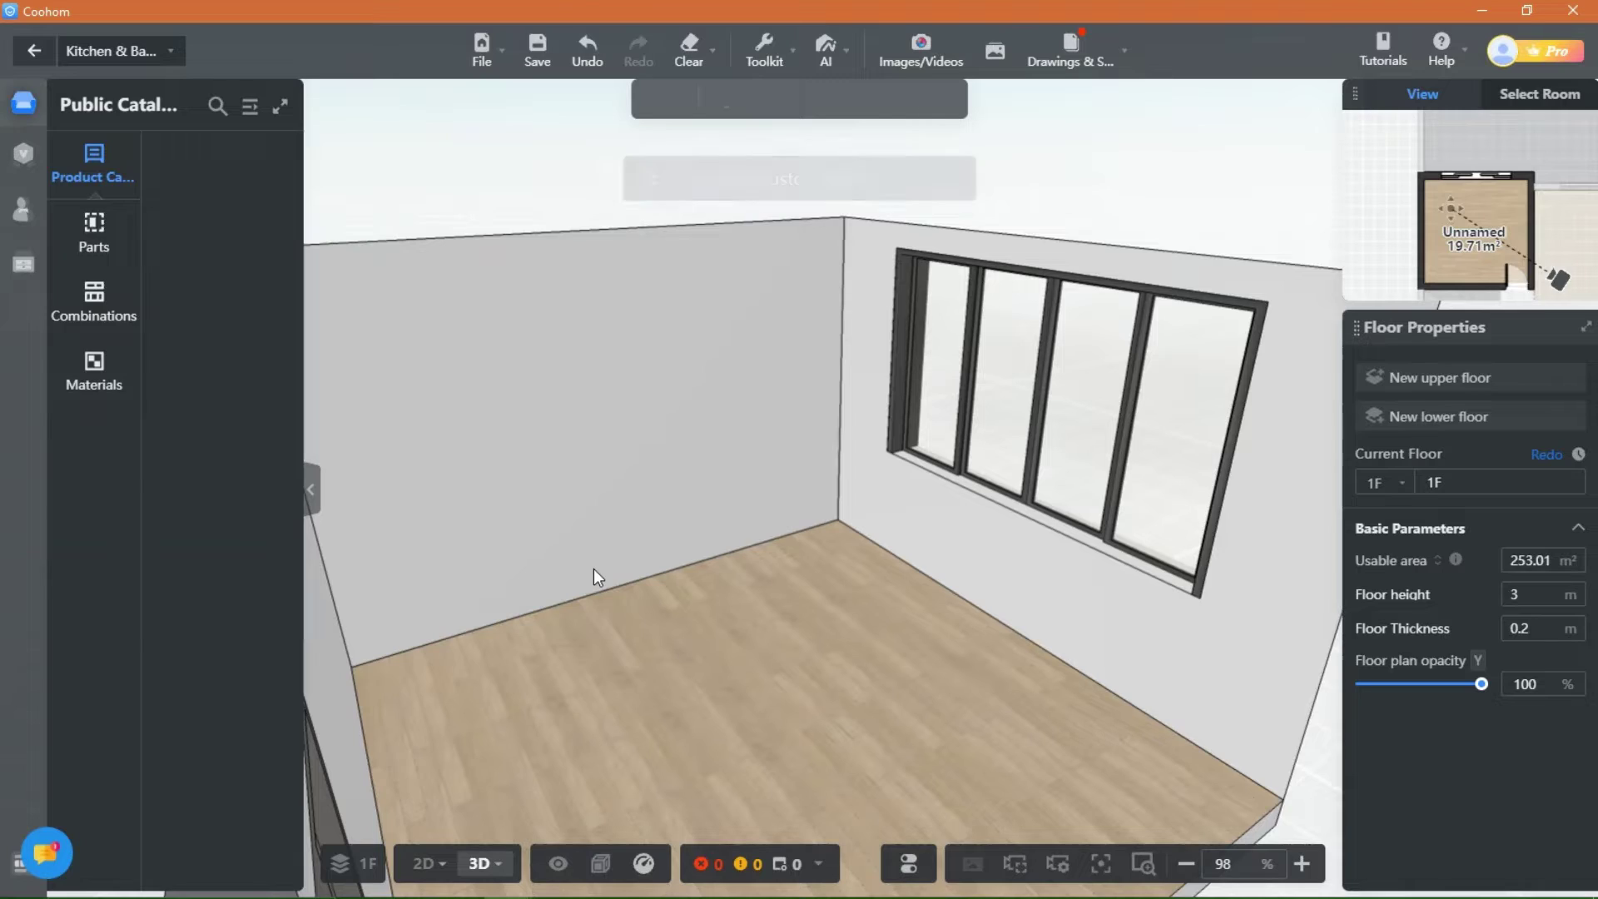
Step: Place a Hinged Door Sink Base cabinet from the common base units with sink against the wall beneath the window
scroll(832, 682, "down", 2)
mouse_move(884, 694)
left_mouse_down()
mouse_move(689, 700)
mouse_move(919, 752)
mouse_move(1067, 731)
mouse_move(777, 692)
mouse_move(884, 696)
left_mouse_up()
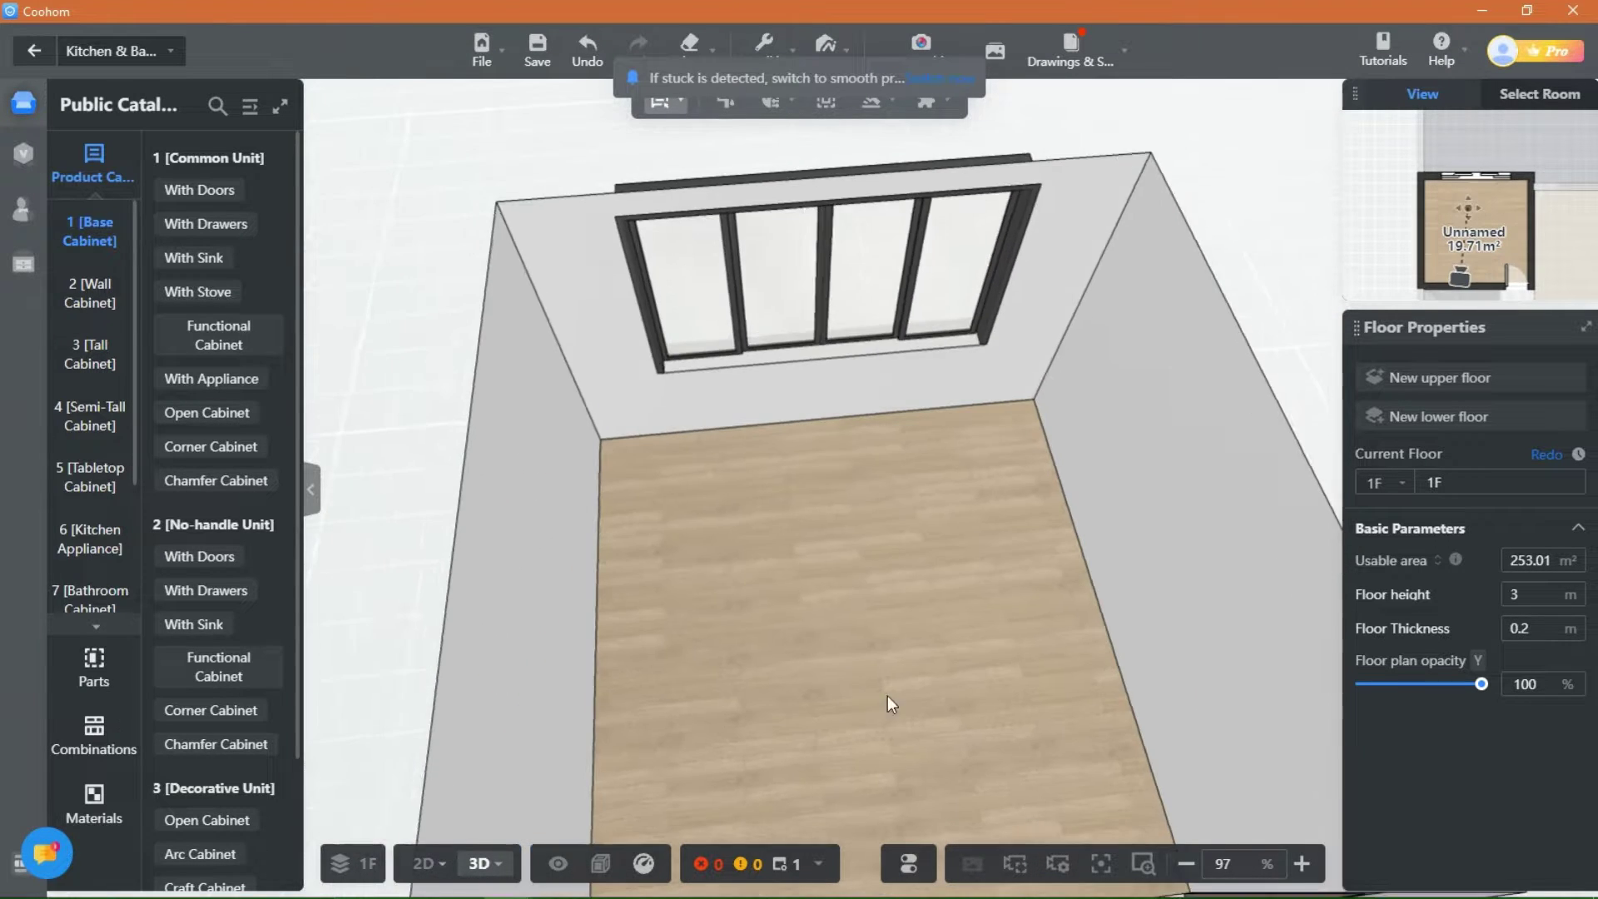
scroll(746, 710, "up", 1)
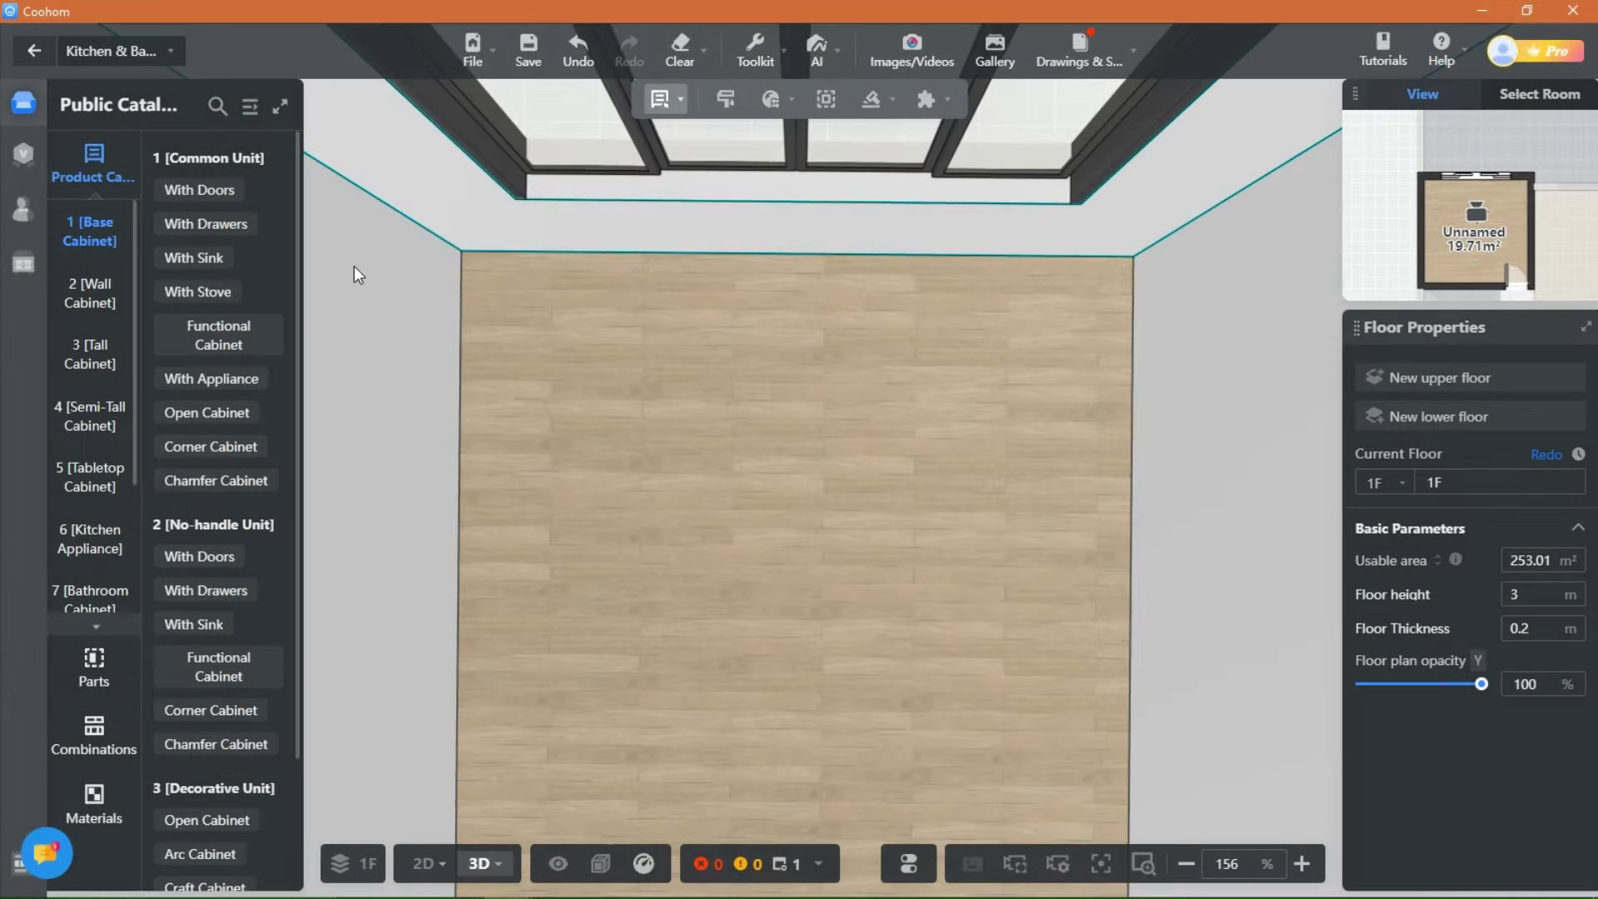
left_click(191, 258)
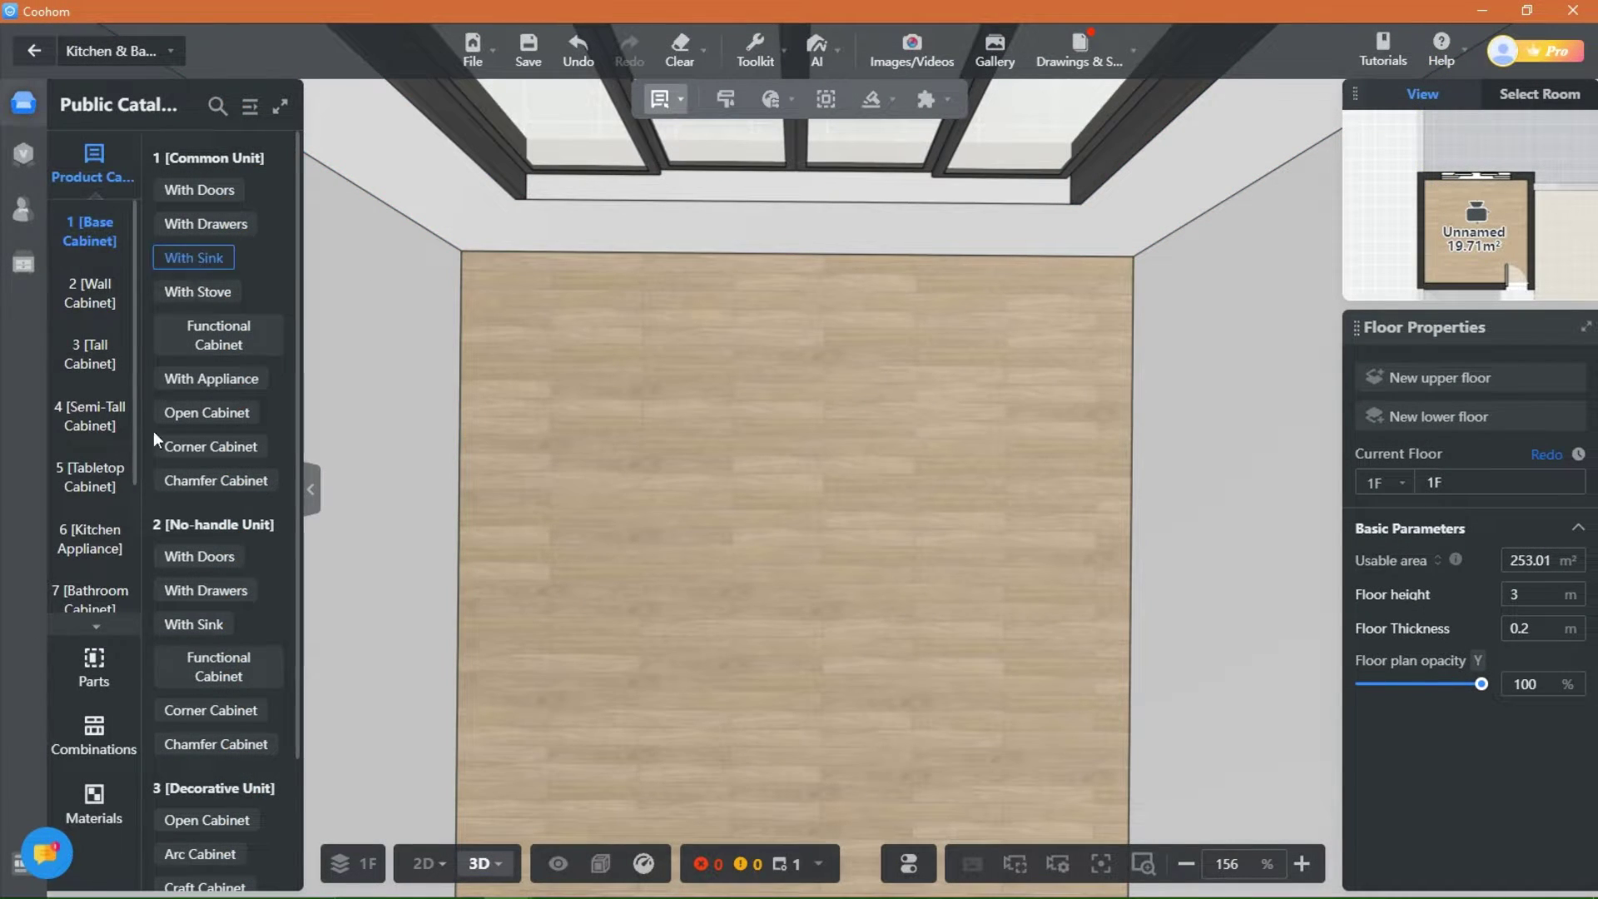
left_click_drag(815, 362, 792, 464)
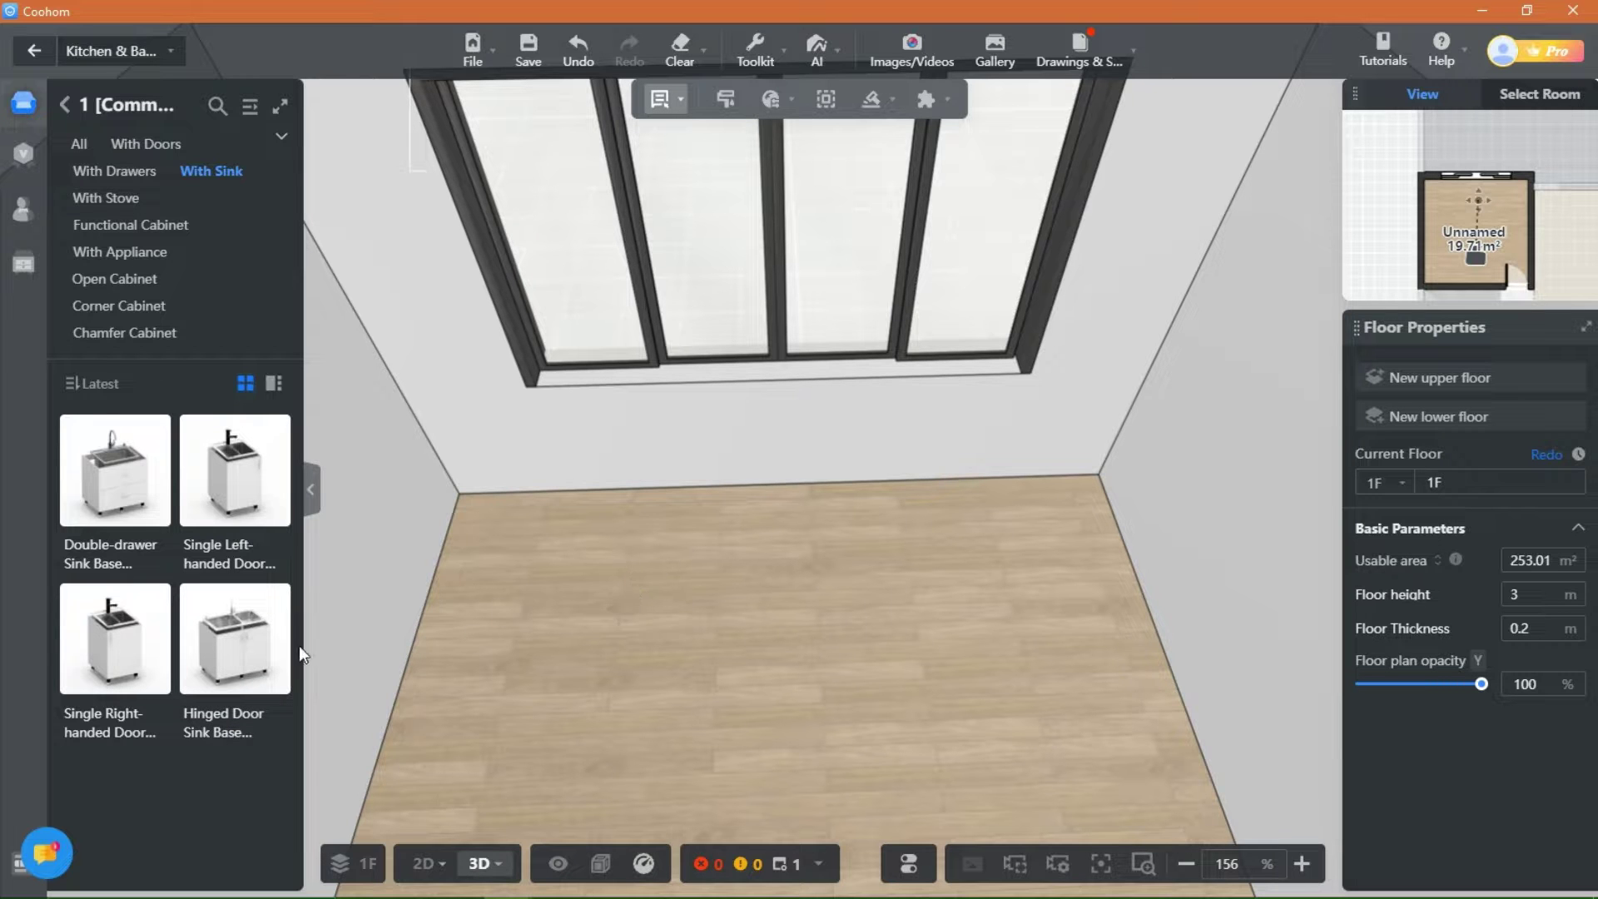
left_click(250, 651)
left_click(792, 475)
scroll(535, 667, "up", 3)
left_click_drag(535, 667, 415, 654)
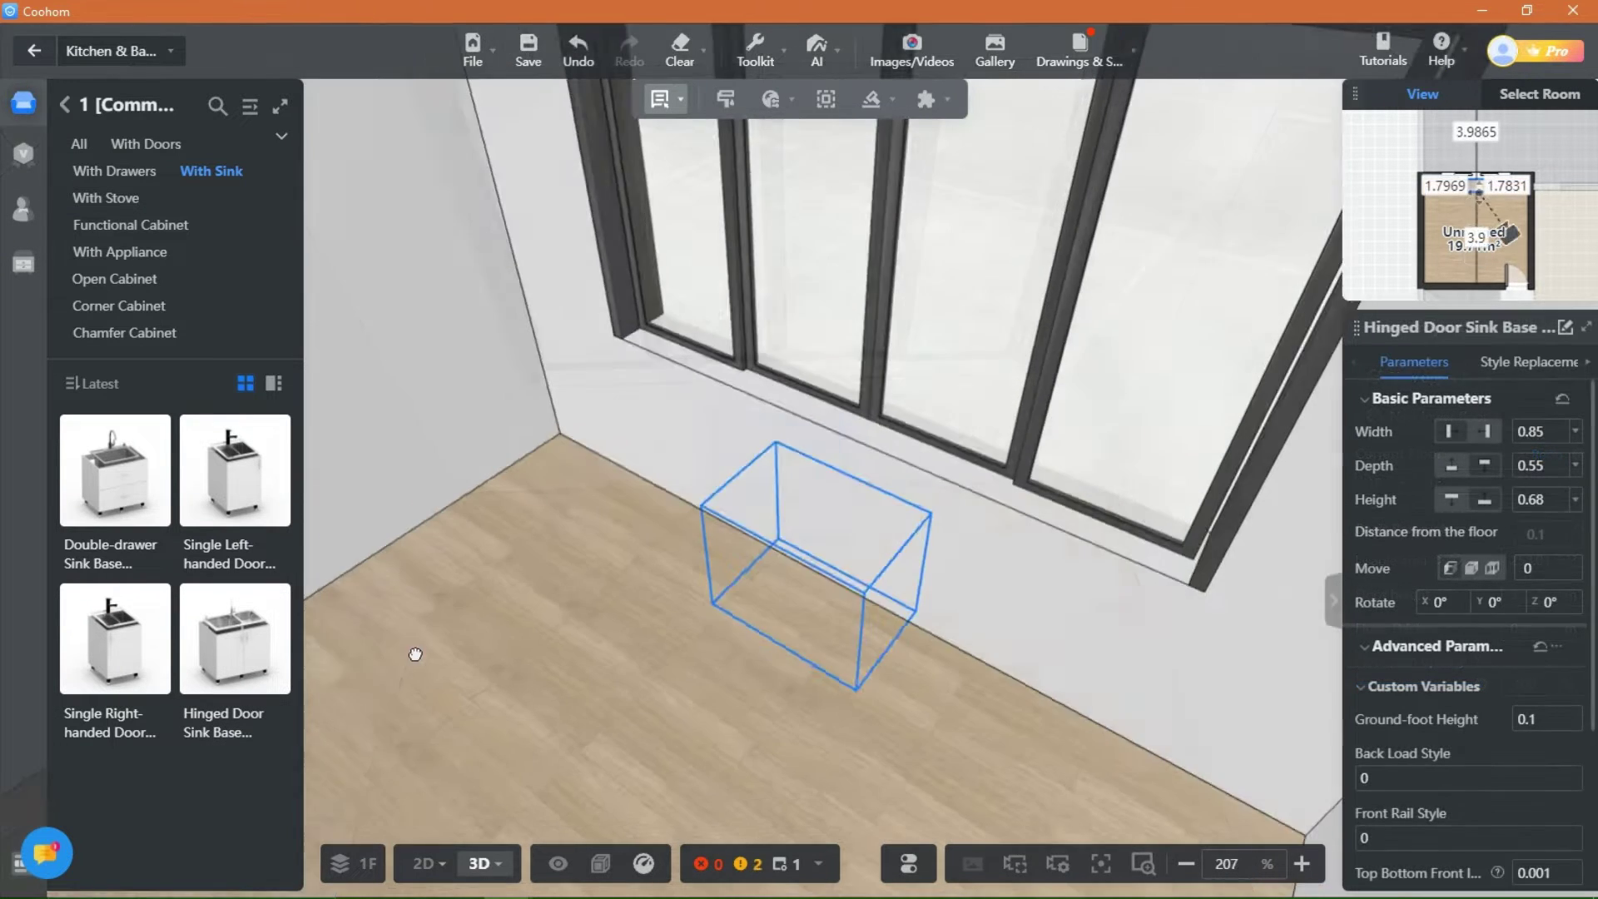
Step: Select the sink cabinet and compare its placement with the sink in the kitchen floor plan PDF
left_click(732, 514)
scroll(753, 503, "up", 1)
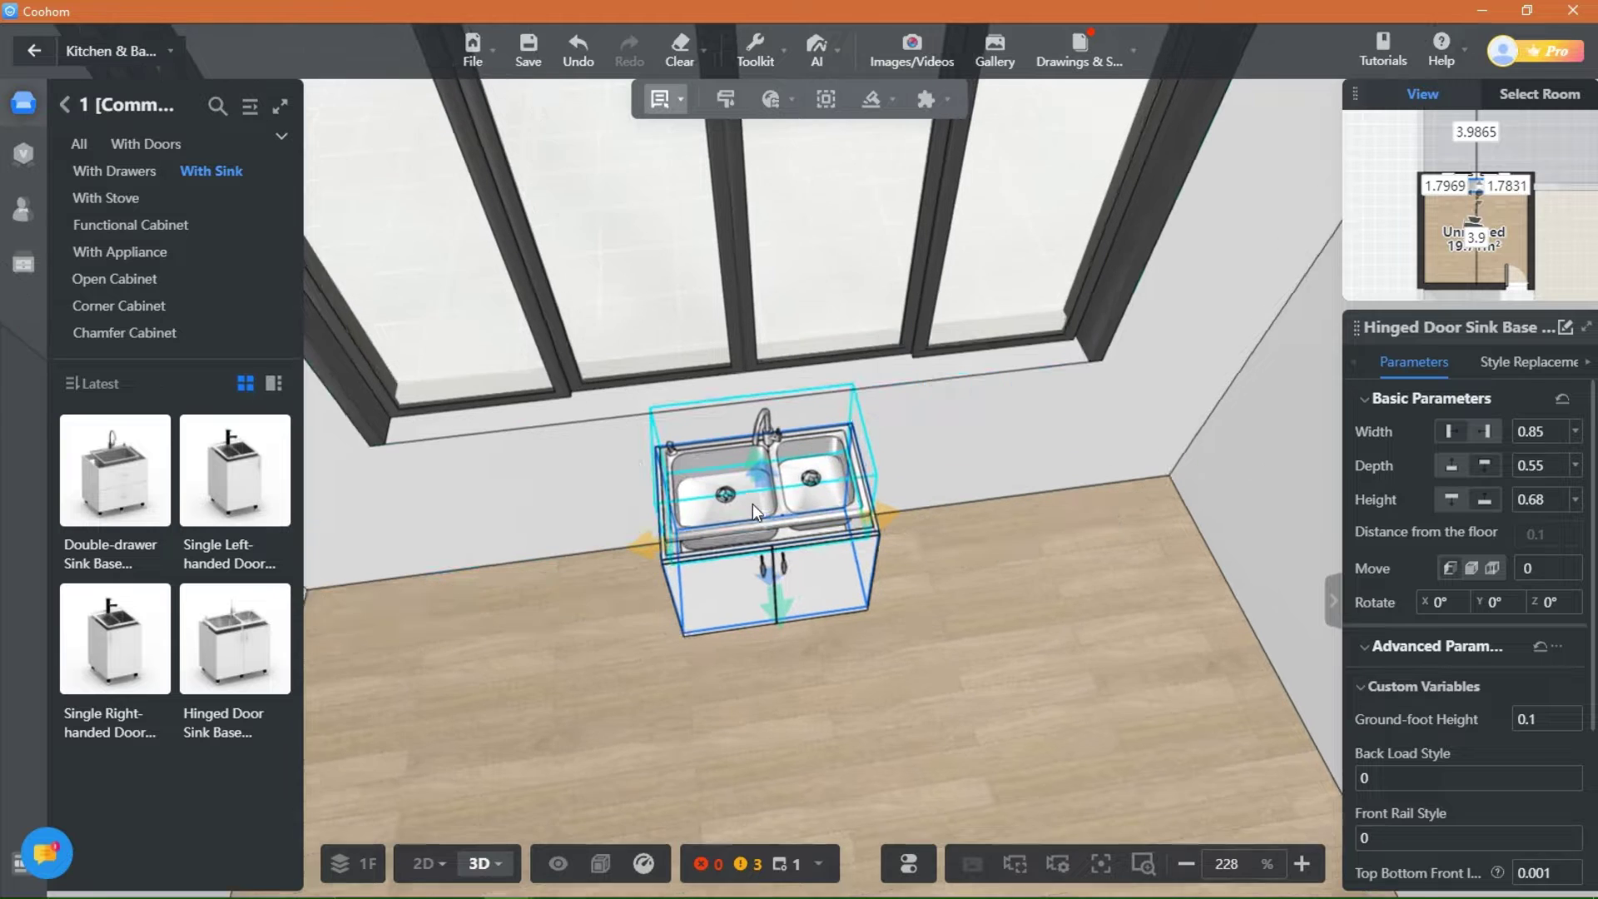
scroll(752, 502, "up", 1)
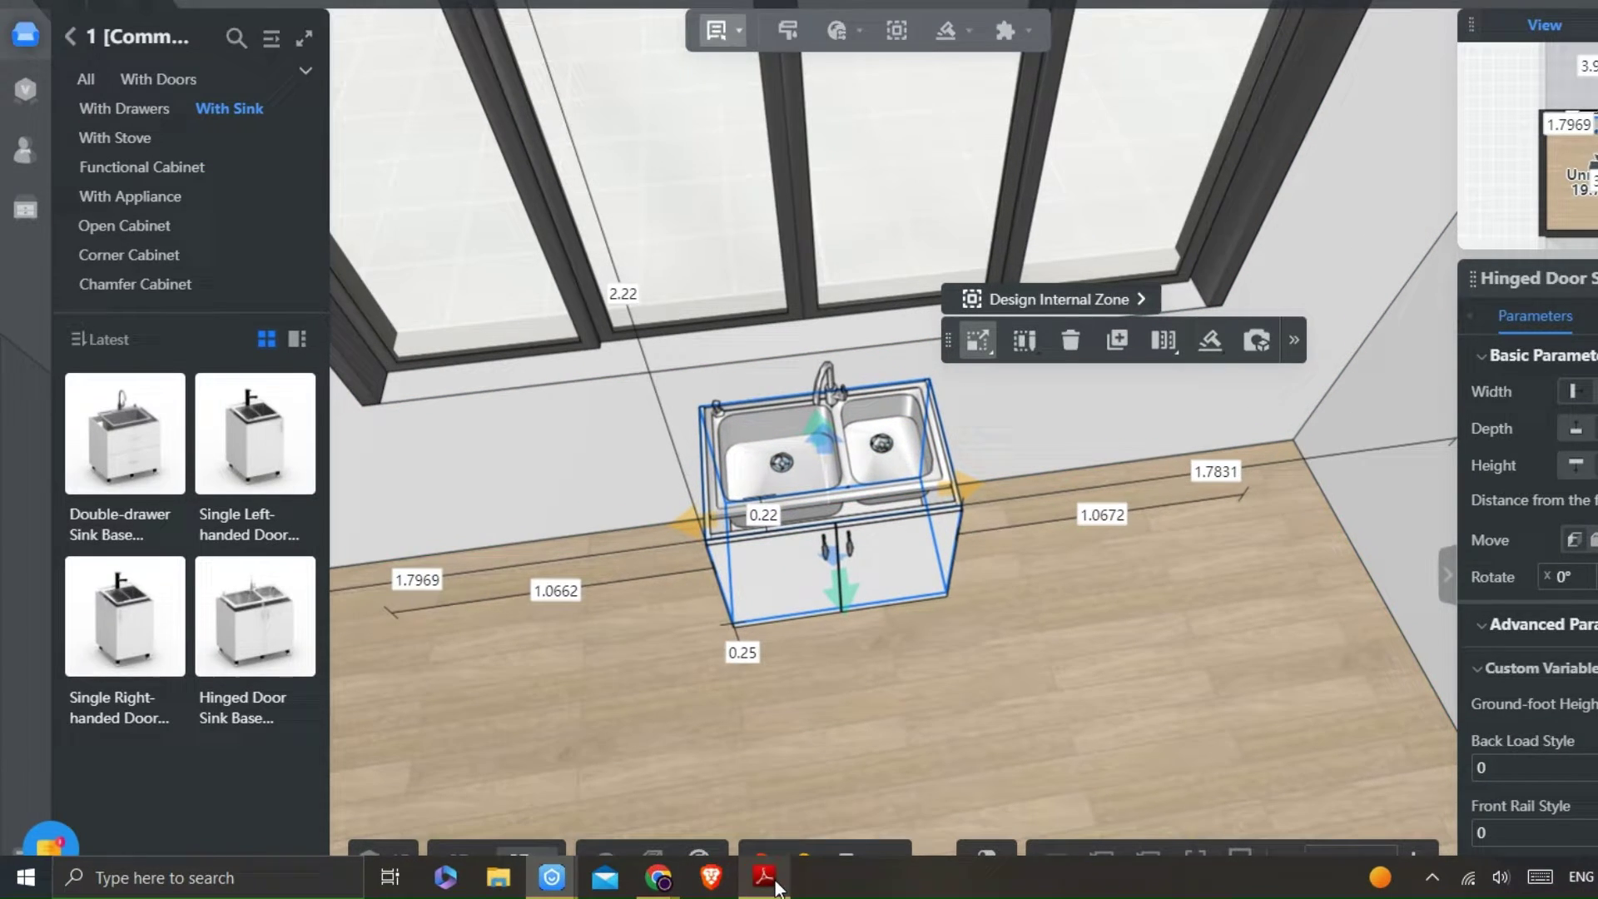
left_click(775, 881)
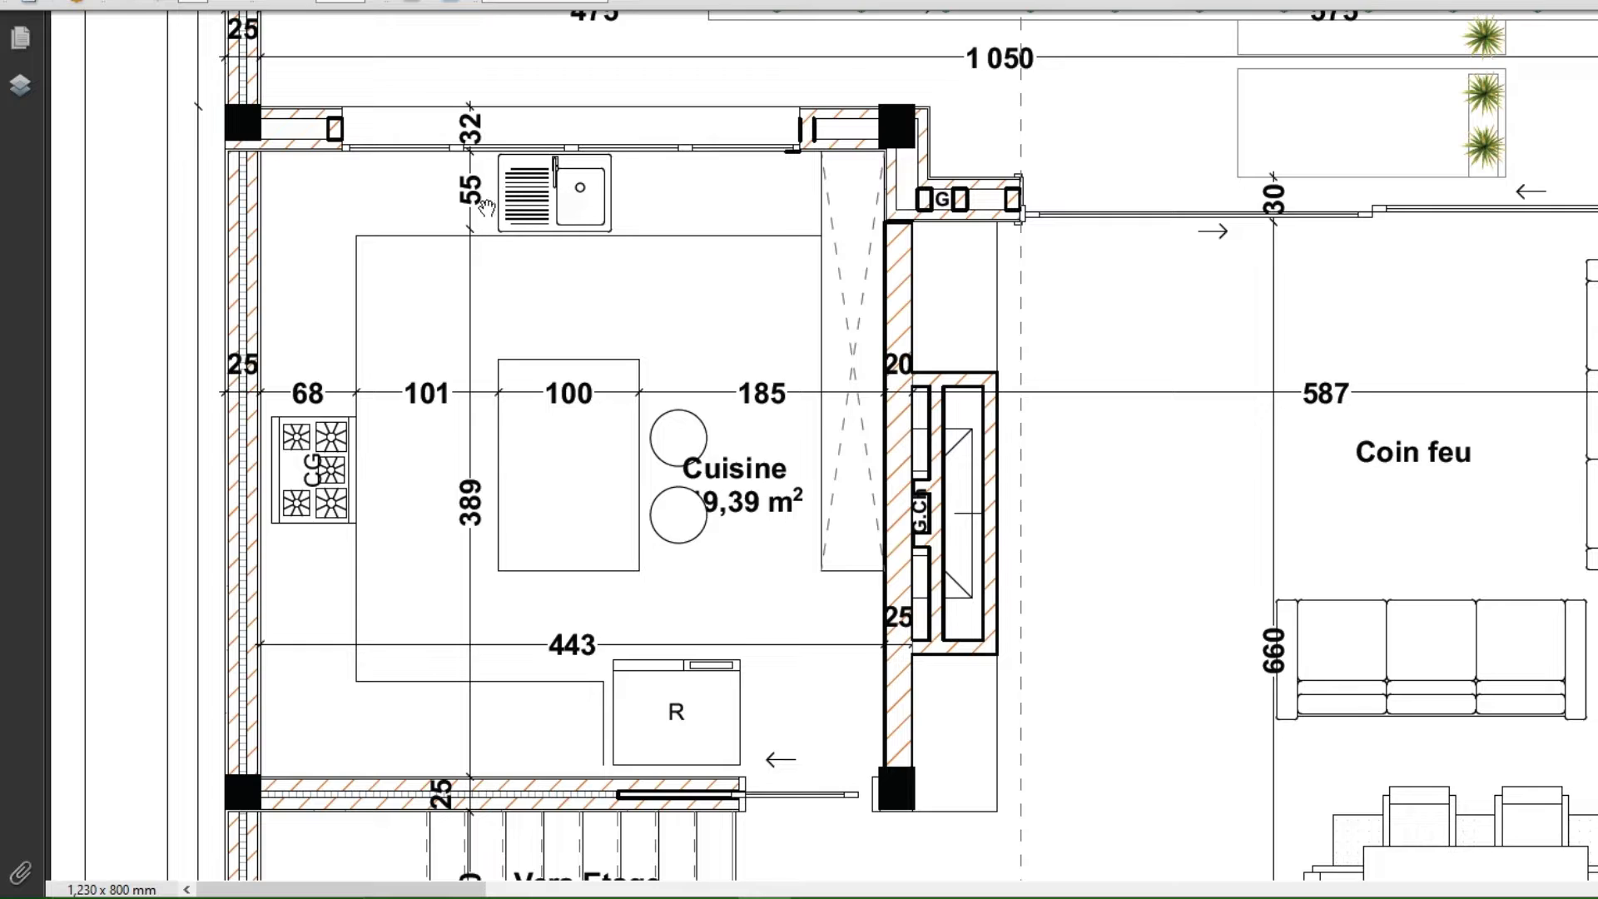
left_click(624, 782)
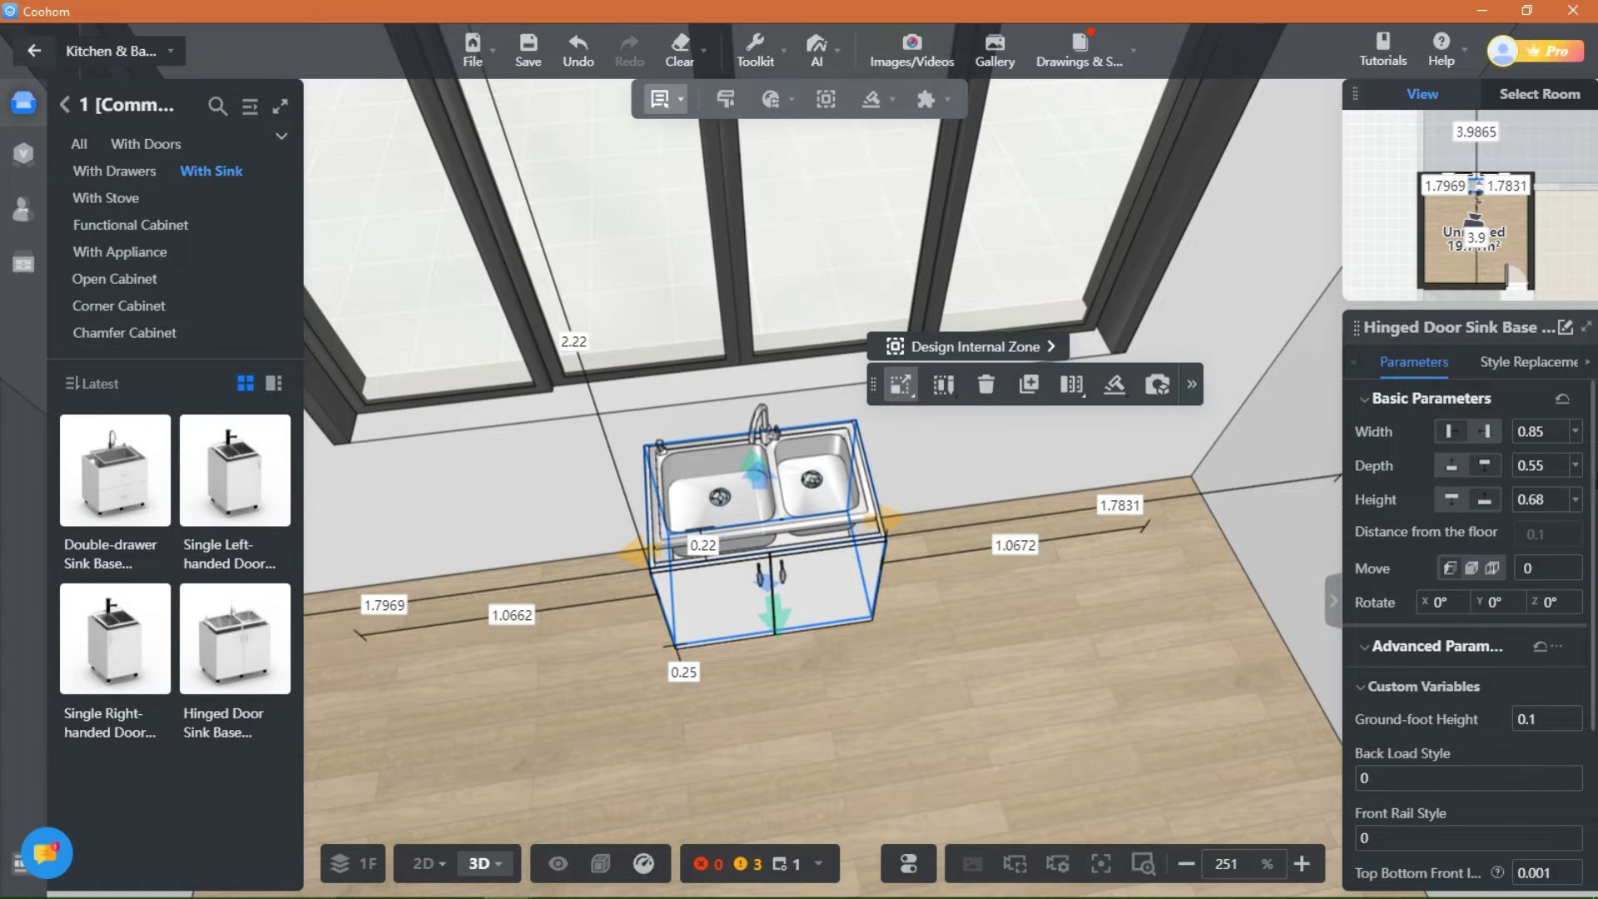
Step: Using 3D Move & Rotate, shift the sink cabinet slightly along the window wall to about 1.754 m from the left wall
left_click_drag(987, 638, 889, 685)
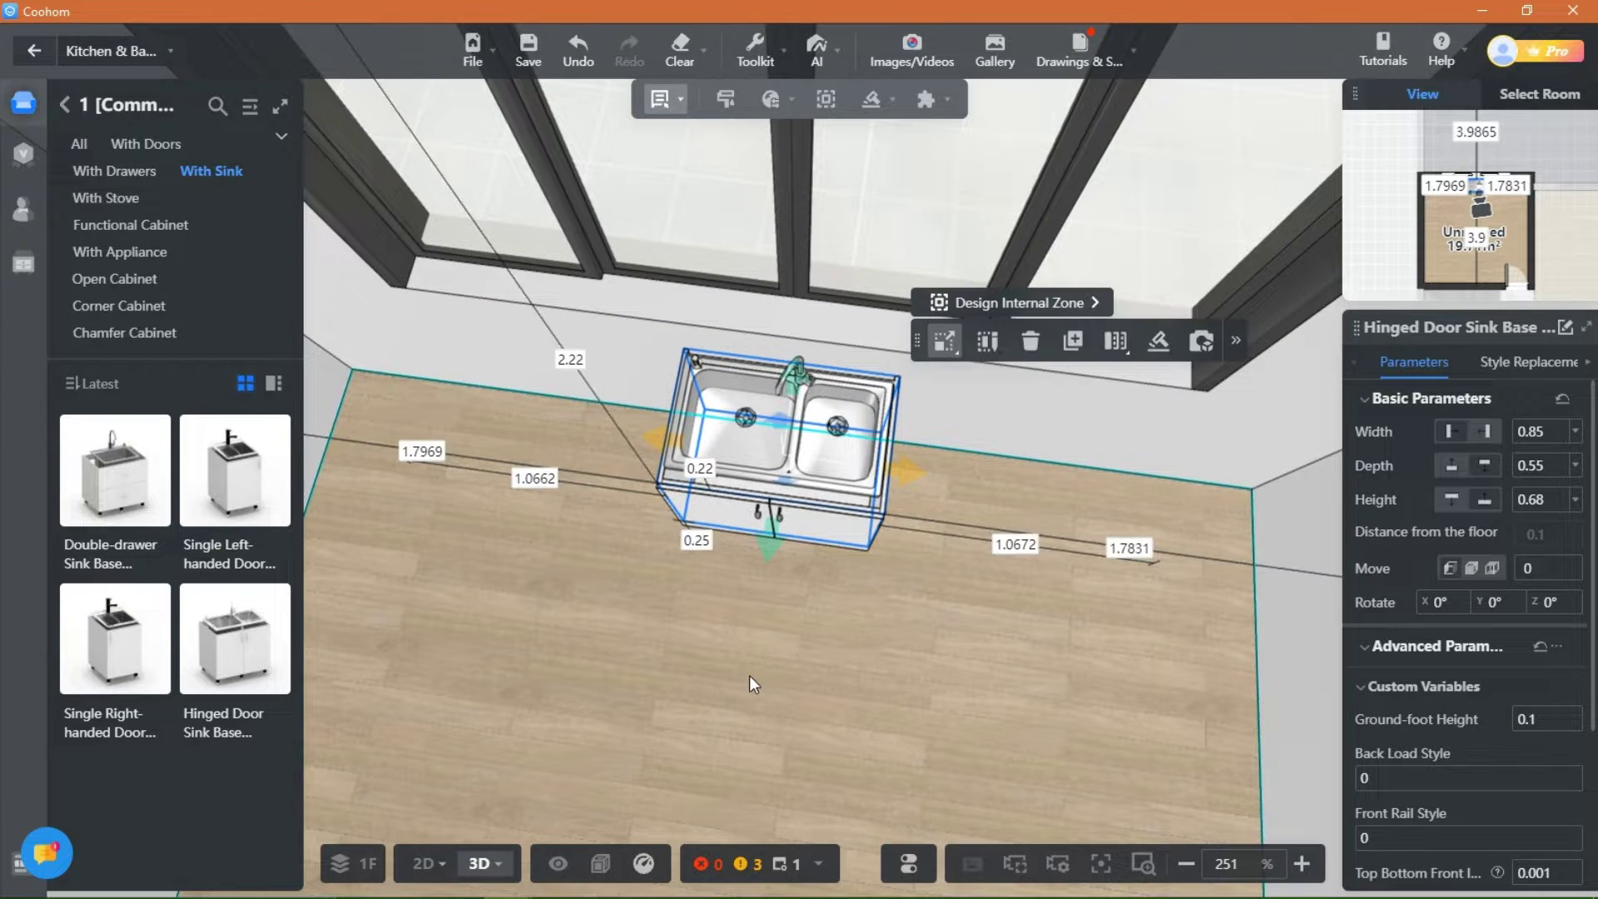
left_click_drag(749, 676, 981, 724)
scroll(809, 739, "down", 5)
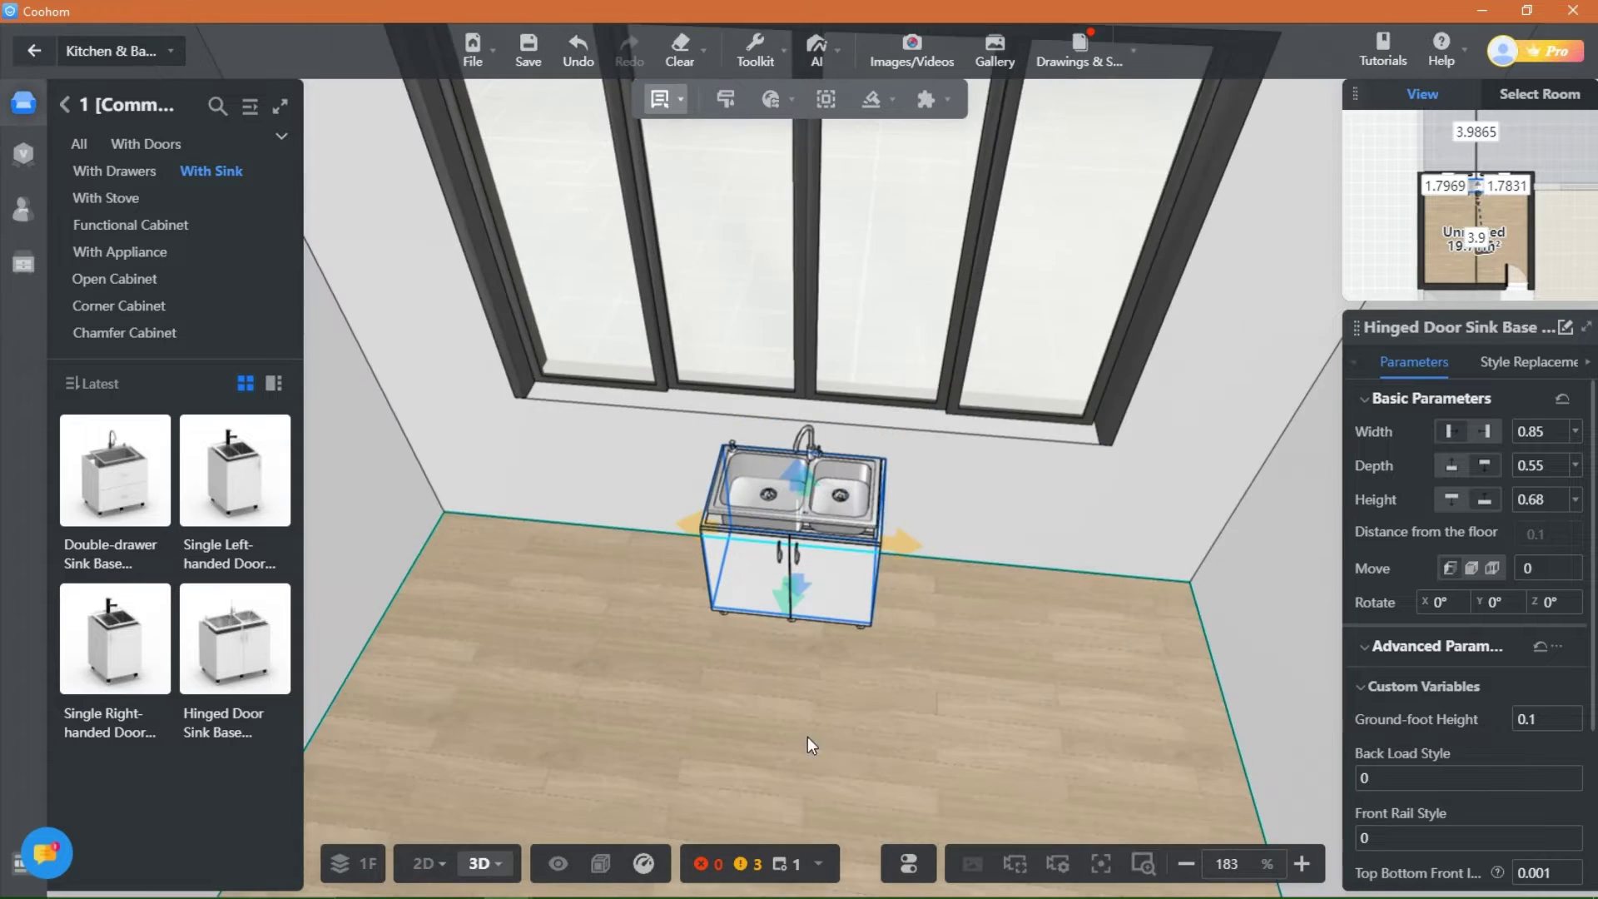
left_click_drag(809, 740, 853, 709)
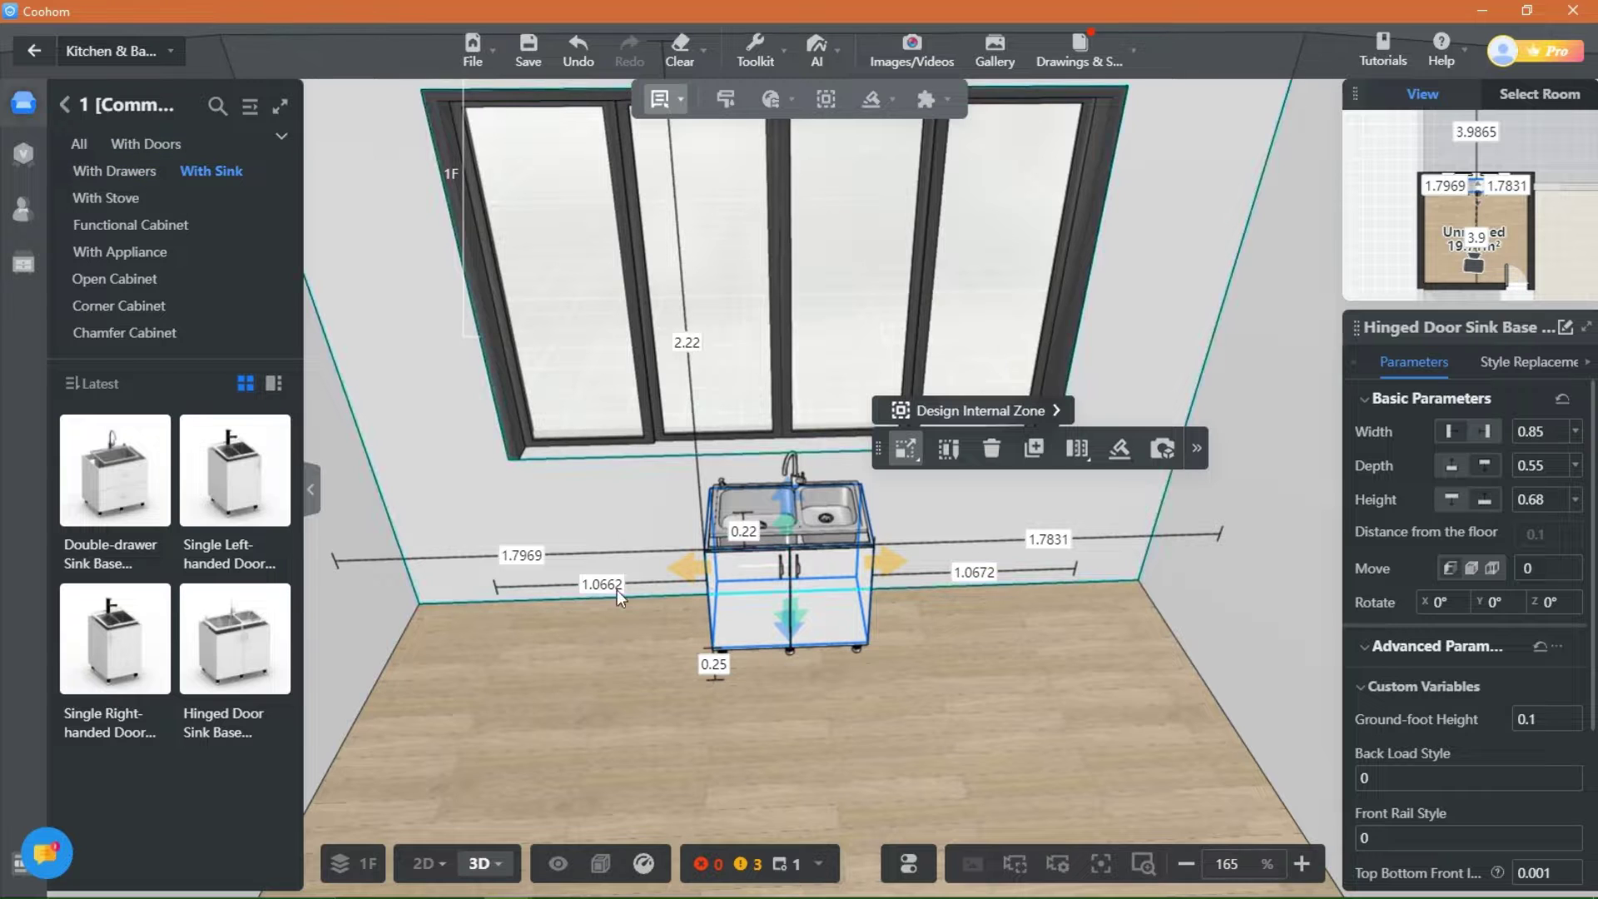
left_click(783, 598)
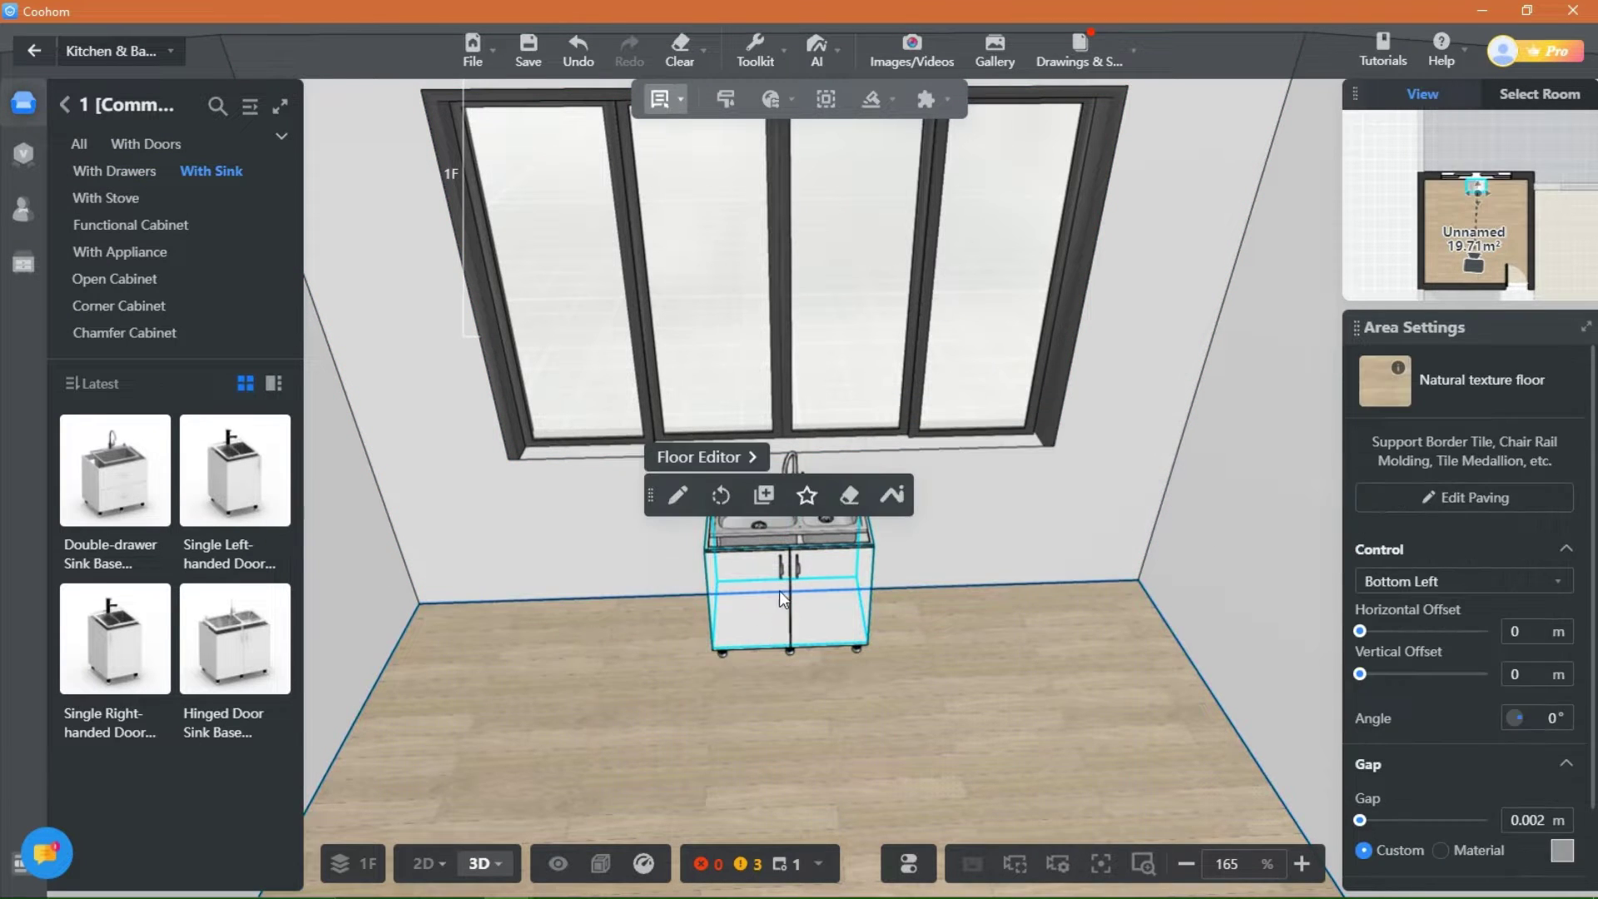
left_click(803, 592)
mouse_move(720, 641)
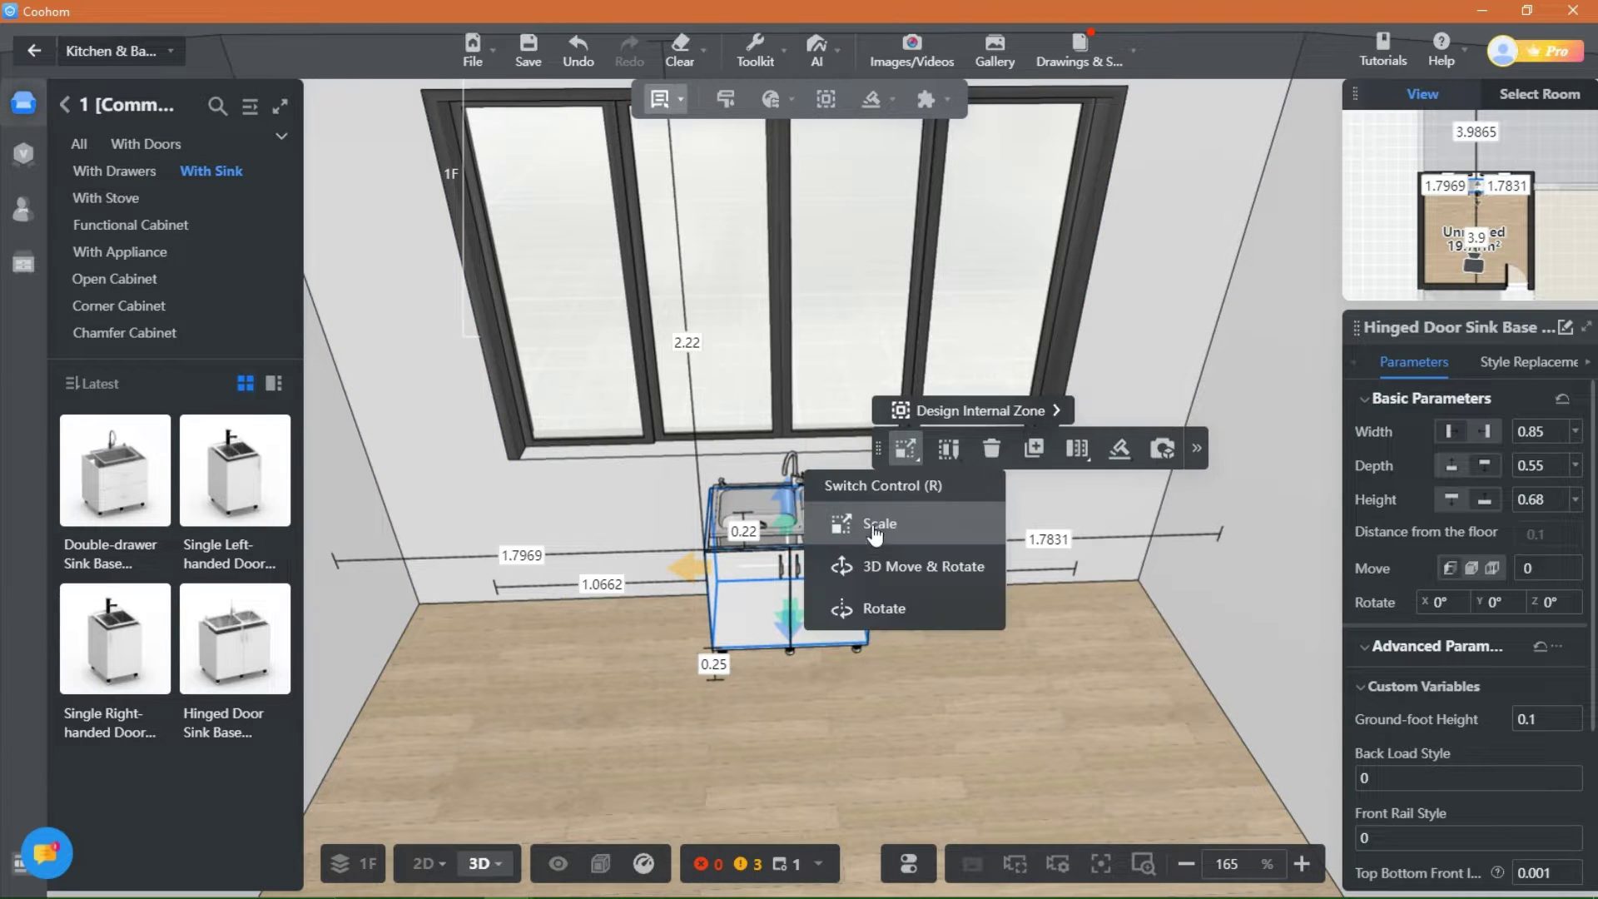
left_click(872, 572)
left_click_drag(686, 619, 678, 620)
left_click(907, 707)
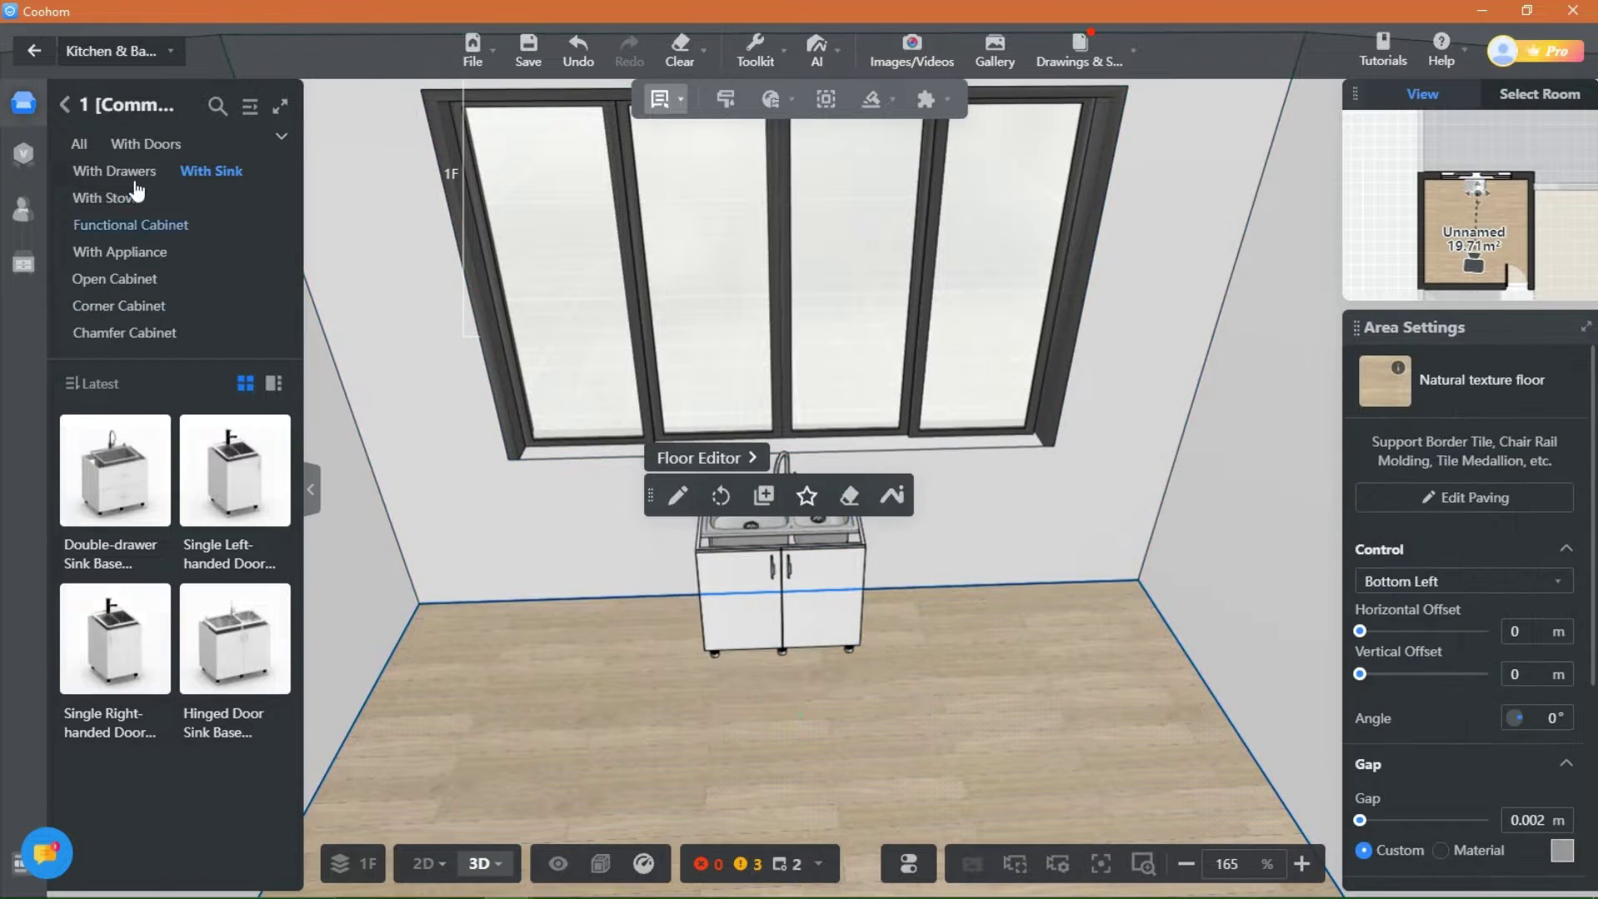
Step: Place a Pull Out Rice Bin with 1Drawer functional cabinet directly left of the sink cabinet
left_click(138, 225)
left_click(113, 488)
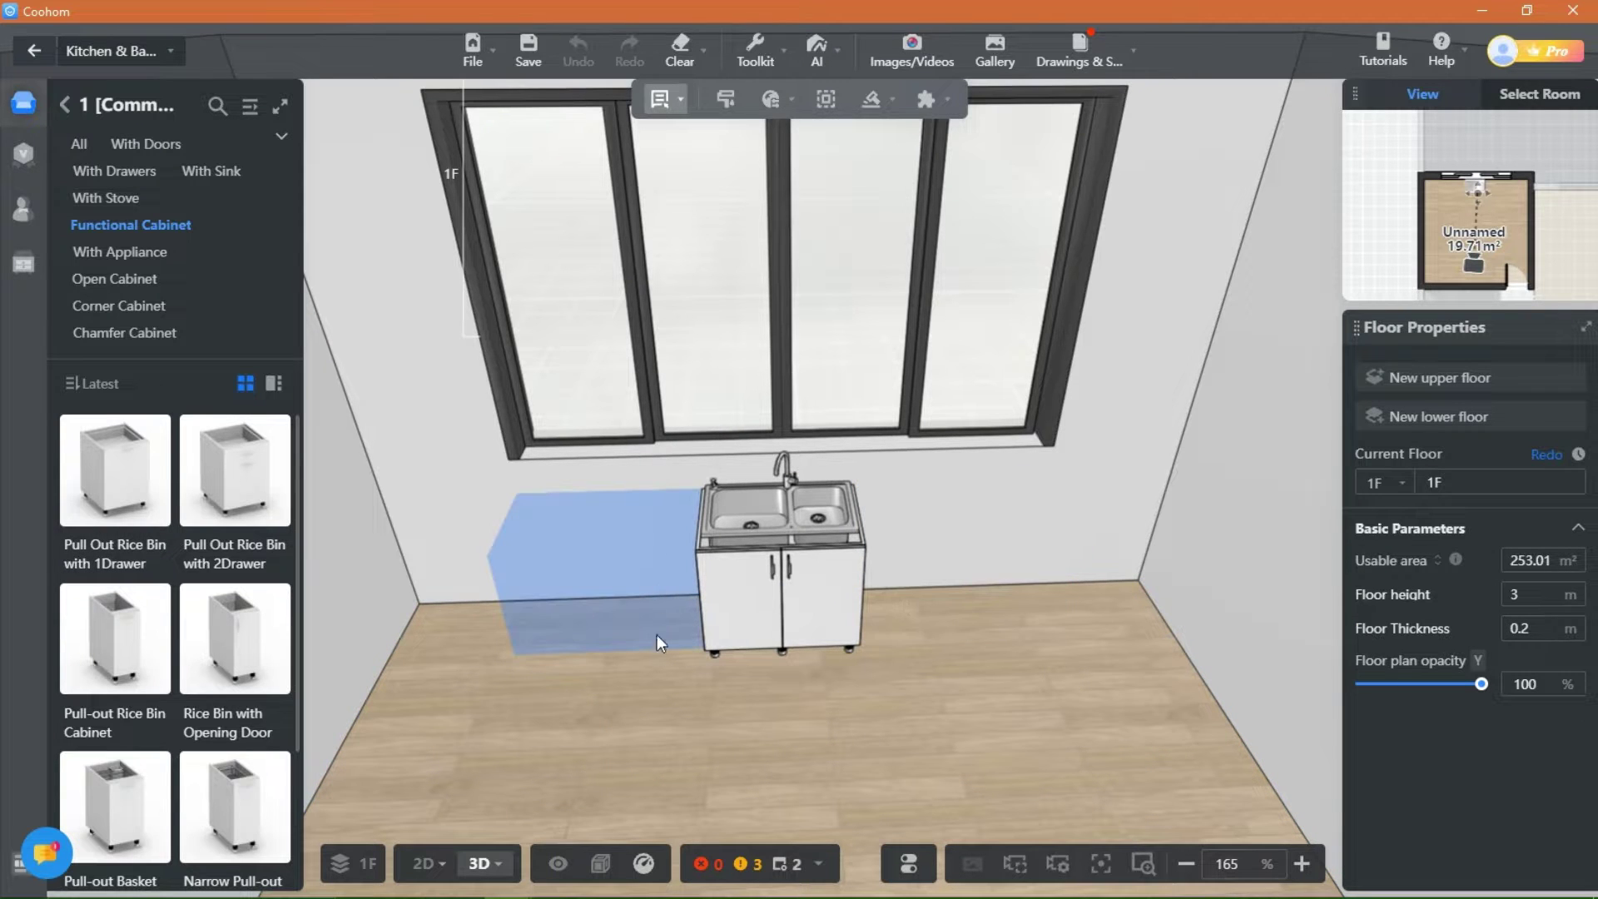
left_click(681, 588)
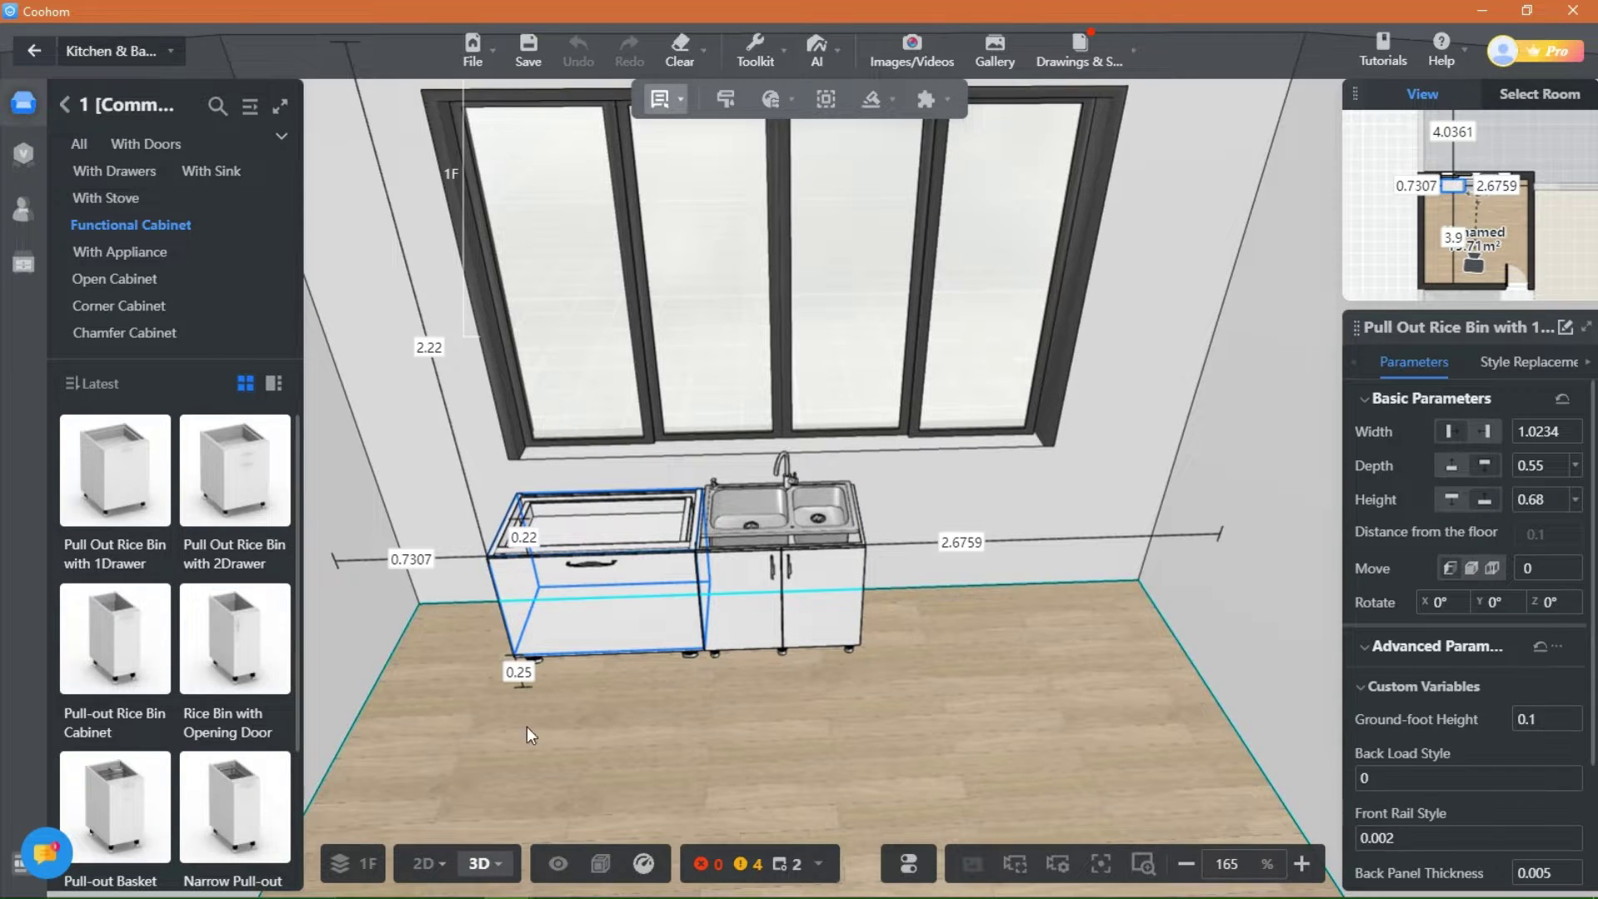
Step: Set the rice bin cabinet's width to 0.85 m and move it flush against the sink cabinet
left_click_drag(529, 726, 661, 717)
left_click(917, 621)
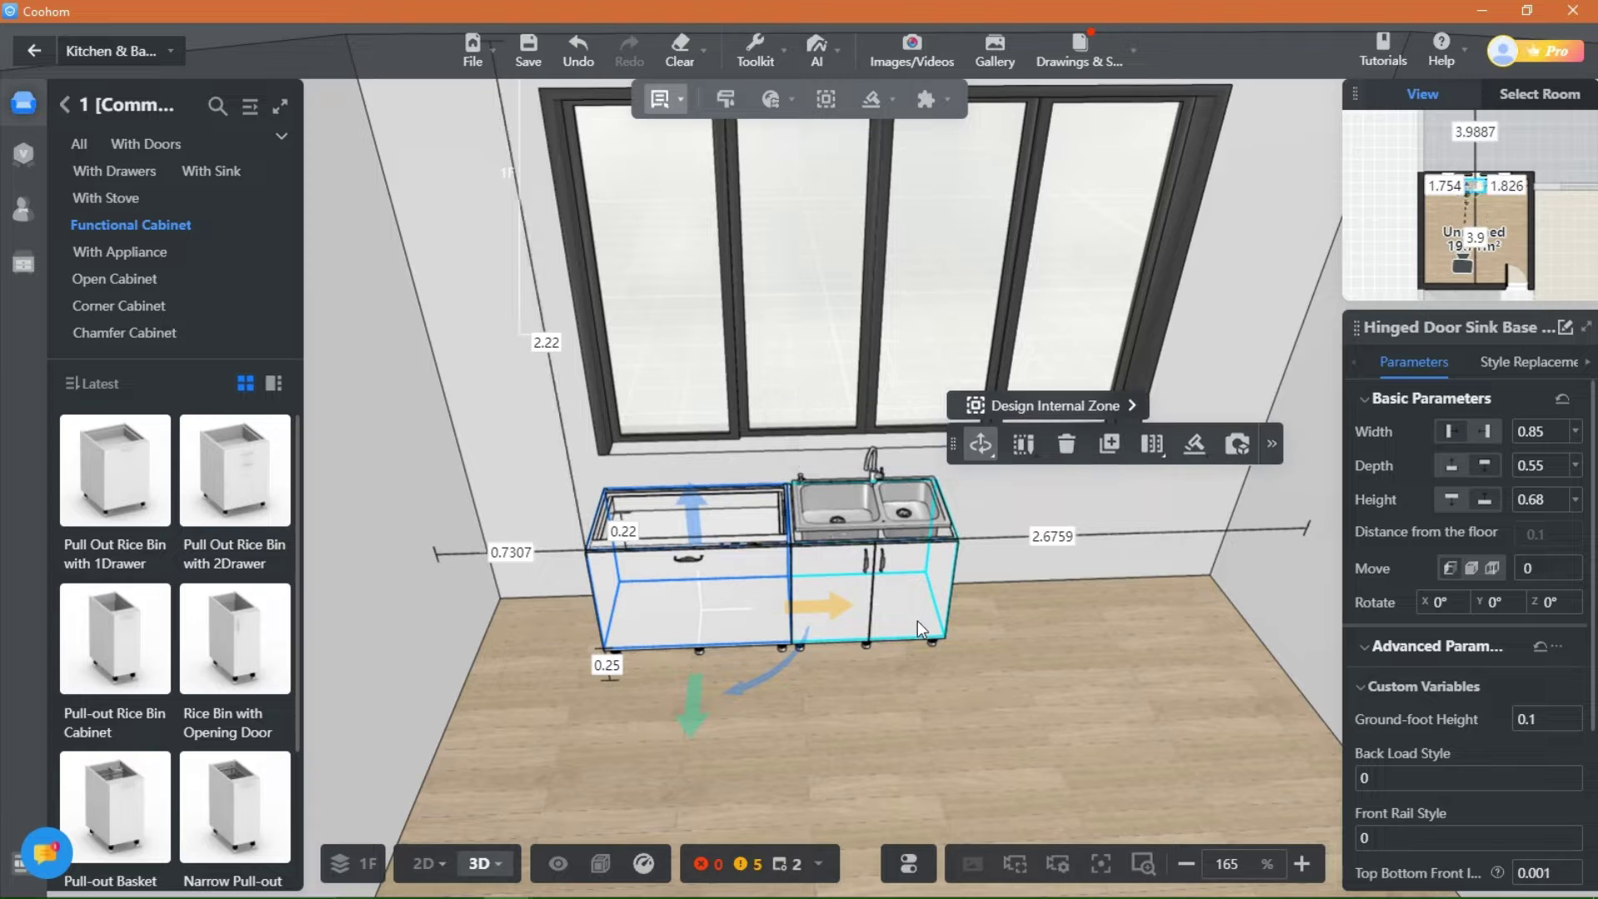
left_click(679, 603)
left_click(1551, 431)
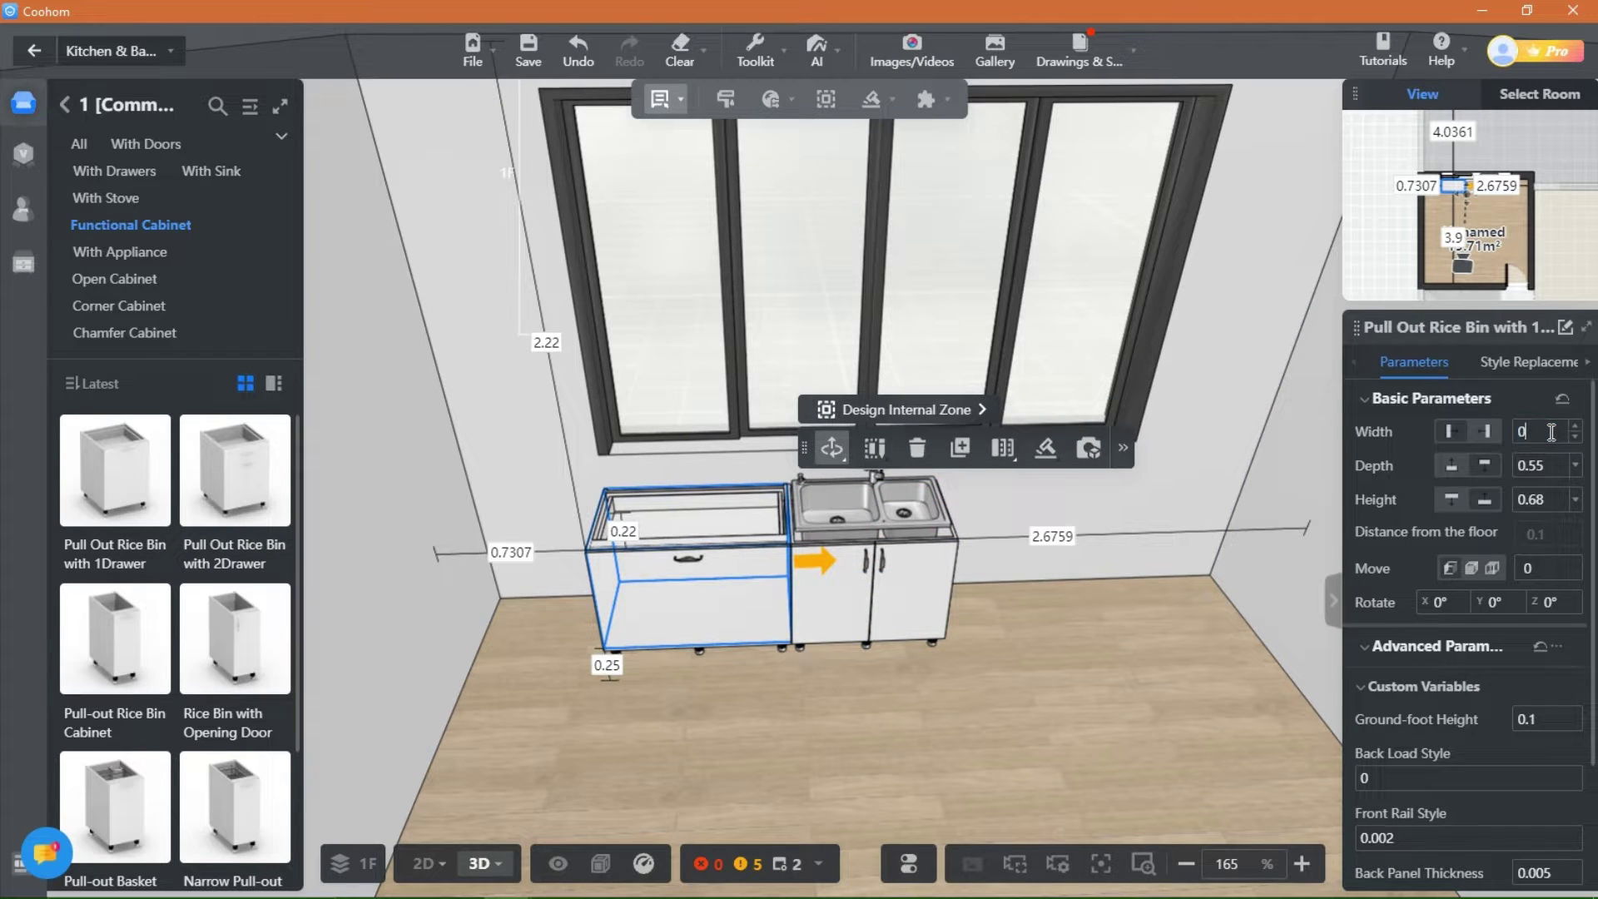
type("0.85")
key("Return")
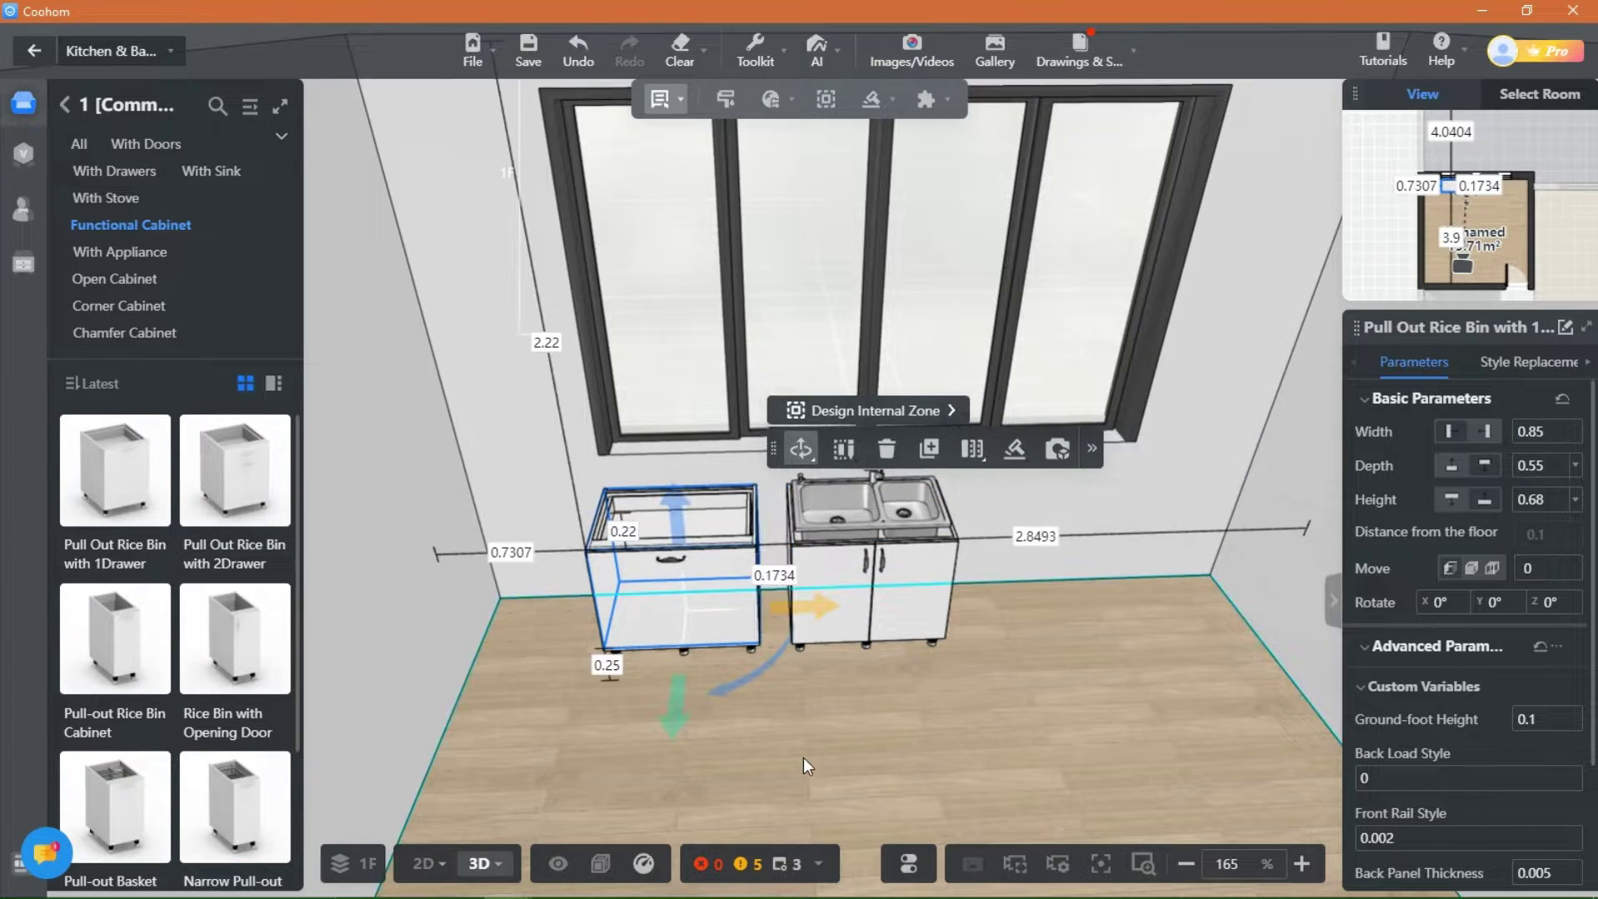
left_click_drag(825, 606, 862, 604)
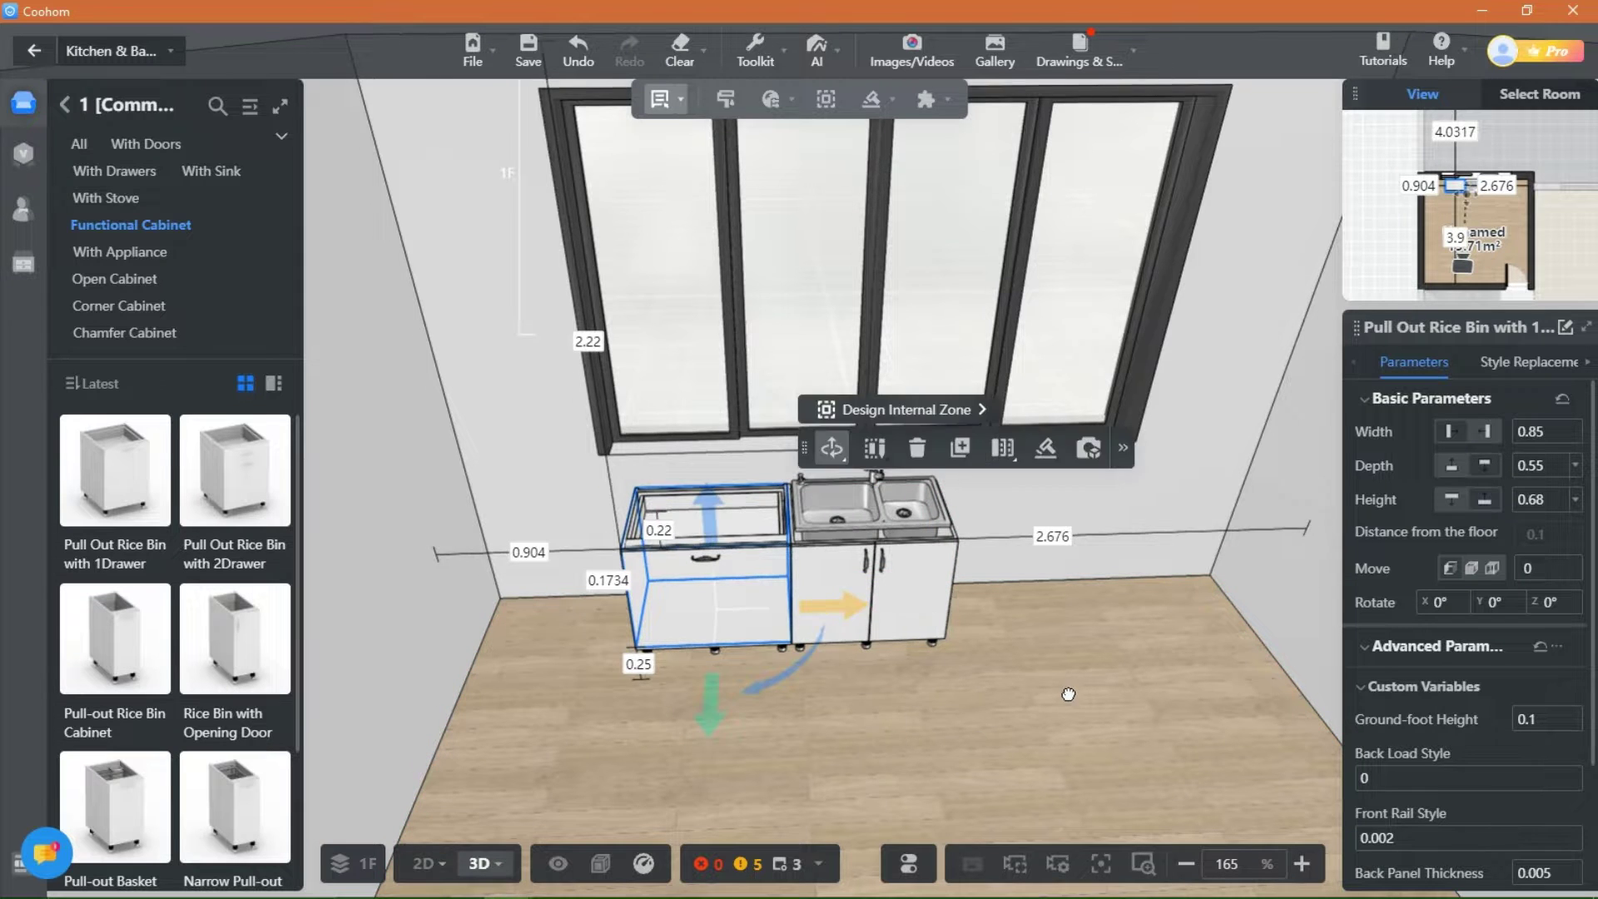
Step: Reduce the rice bin cabinet's width to 0.55 m and slide it flush against the sink cabinet
left_click_drag(1066, 696, 1034, 692)
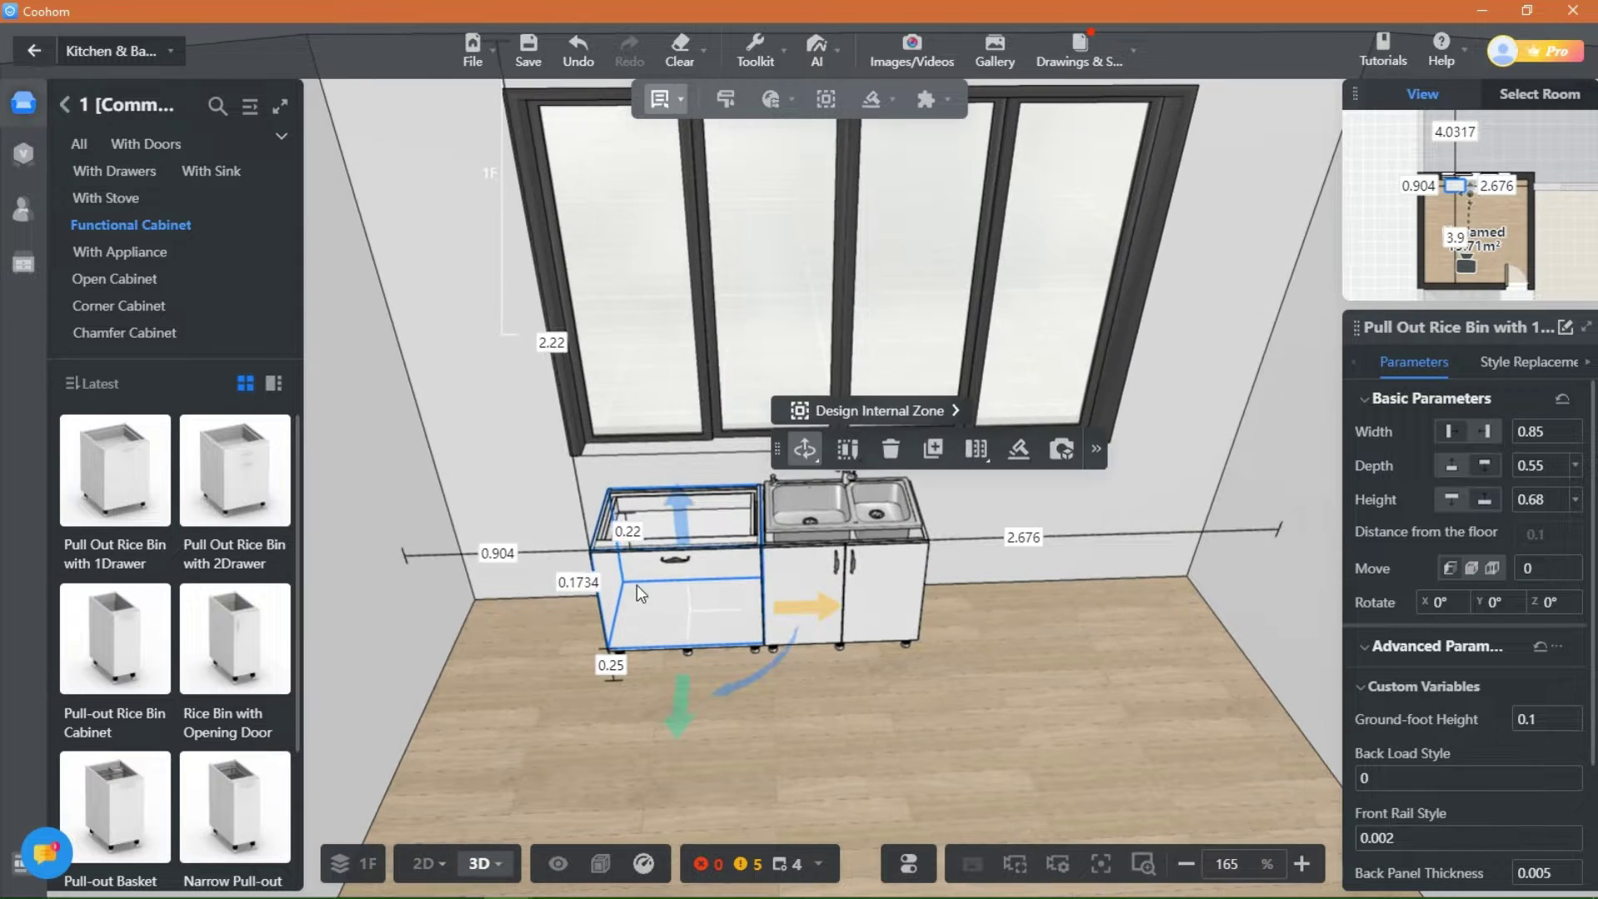
left_click(1573, 439)
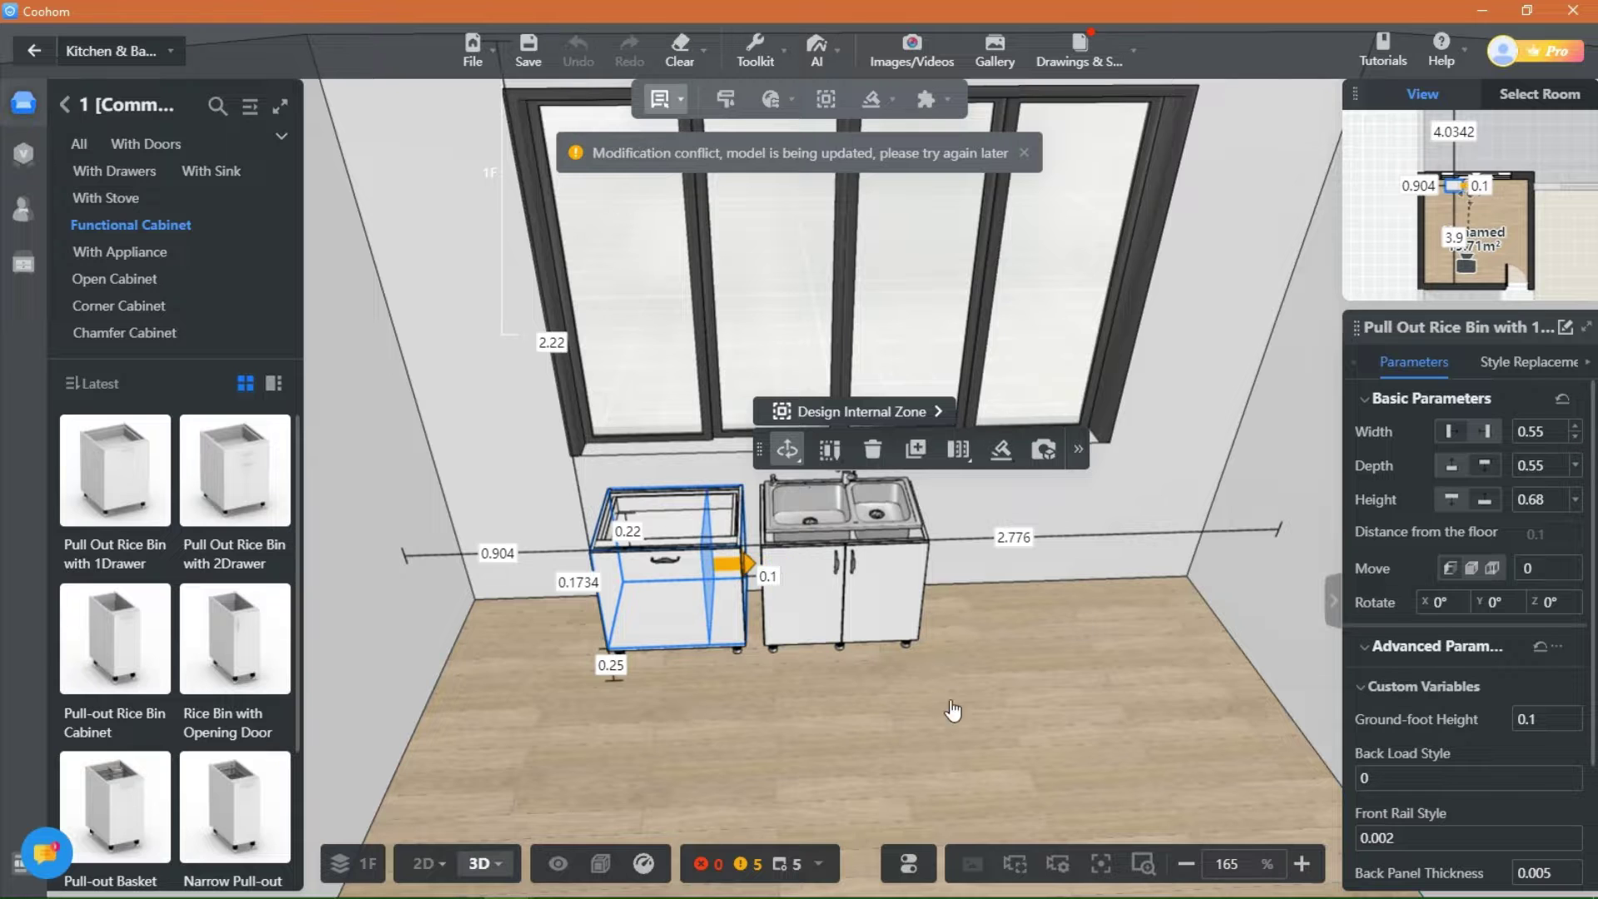
left_click_drag(795, 614, 857, 613)
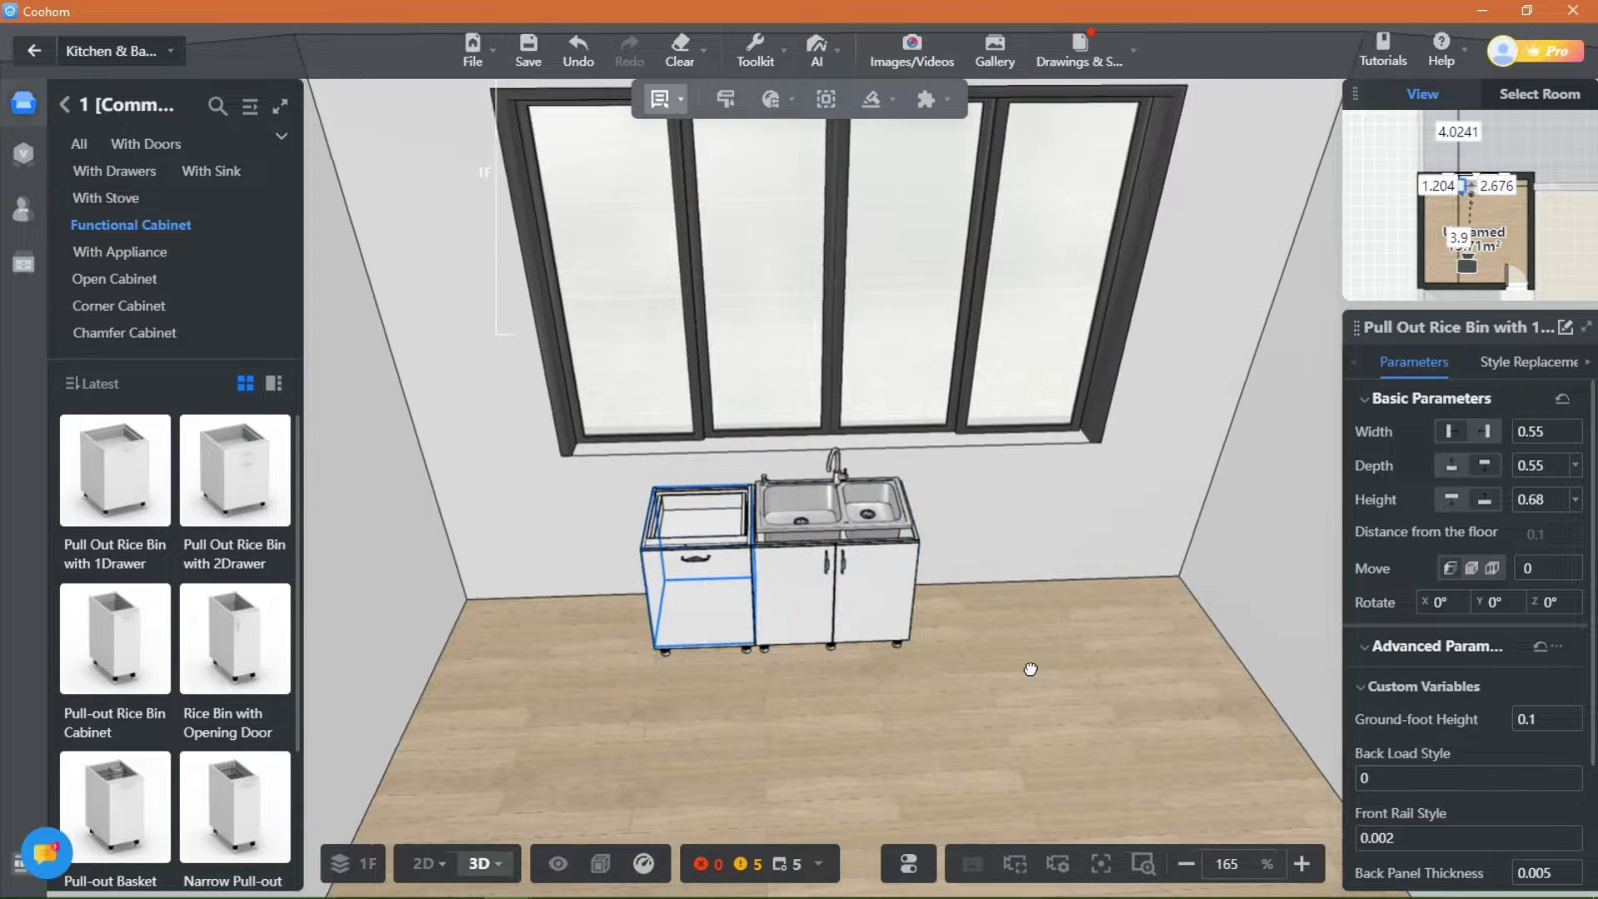
Step: Place a Gas Tank Base Cabinet directly right of the sink cabinet along the window wall
scroll(212, 611, "down", 3)
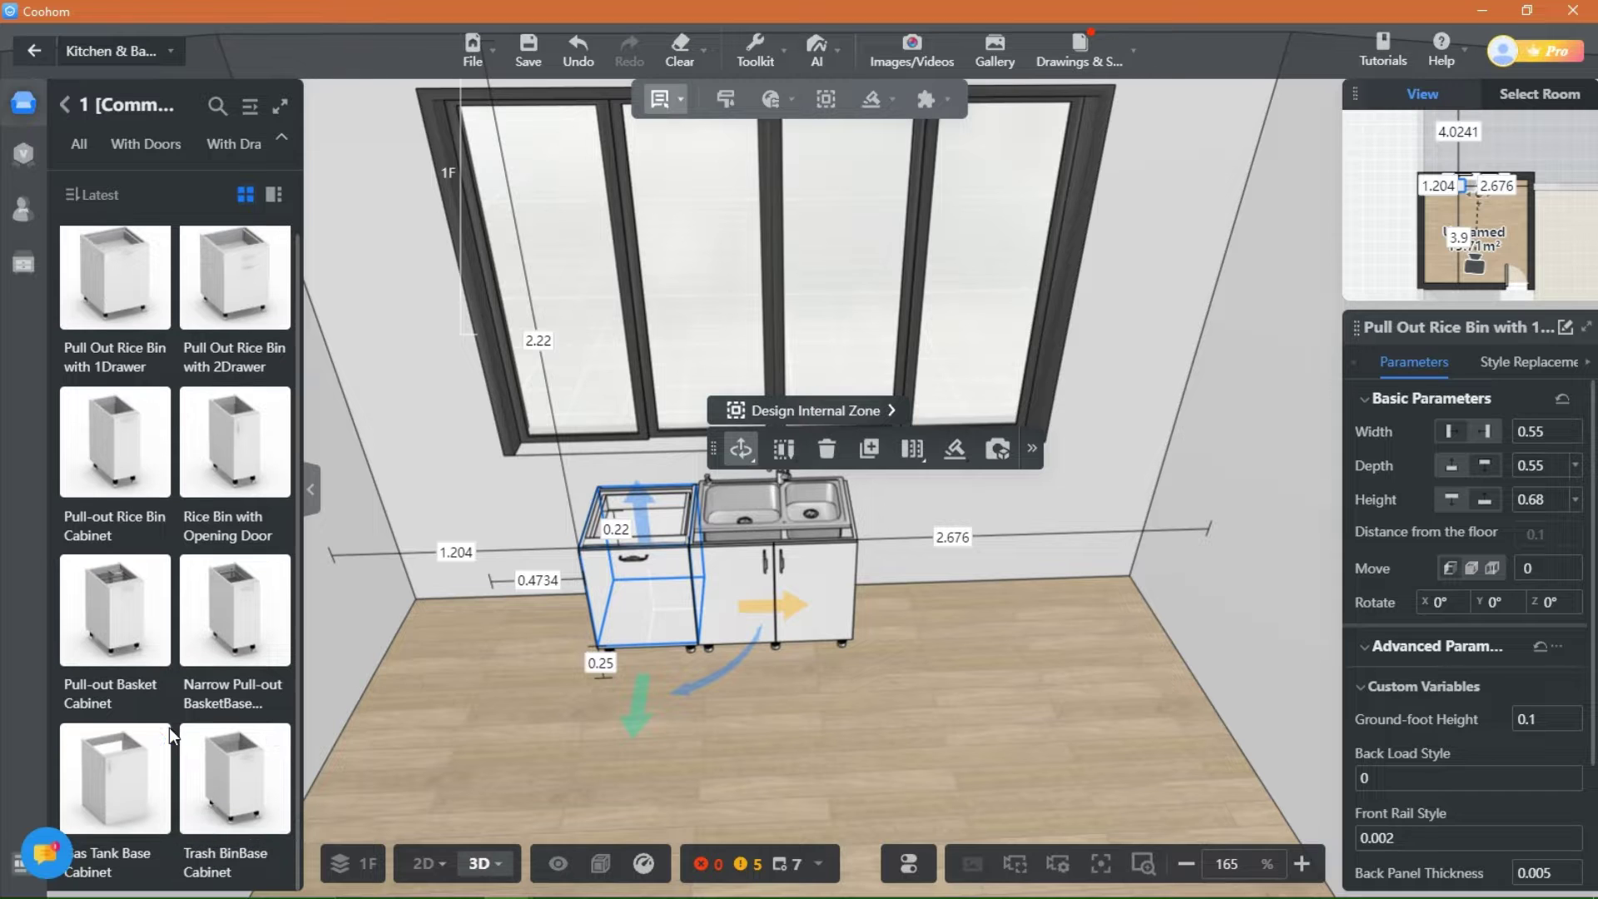
left_click(368, 779)
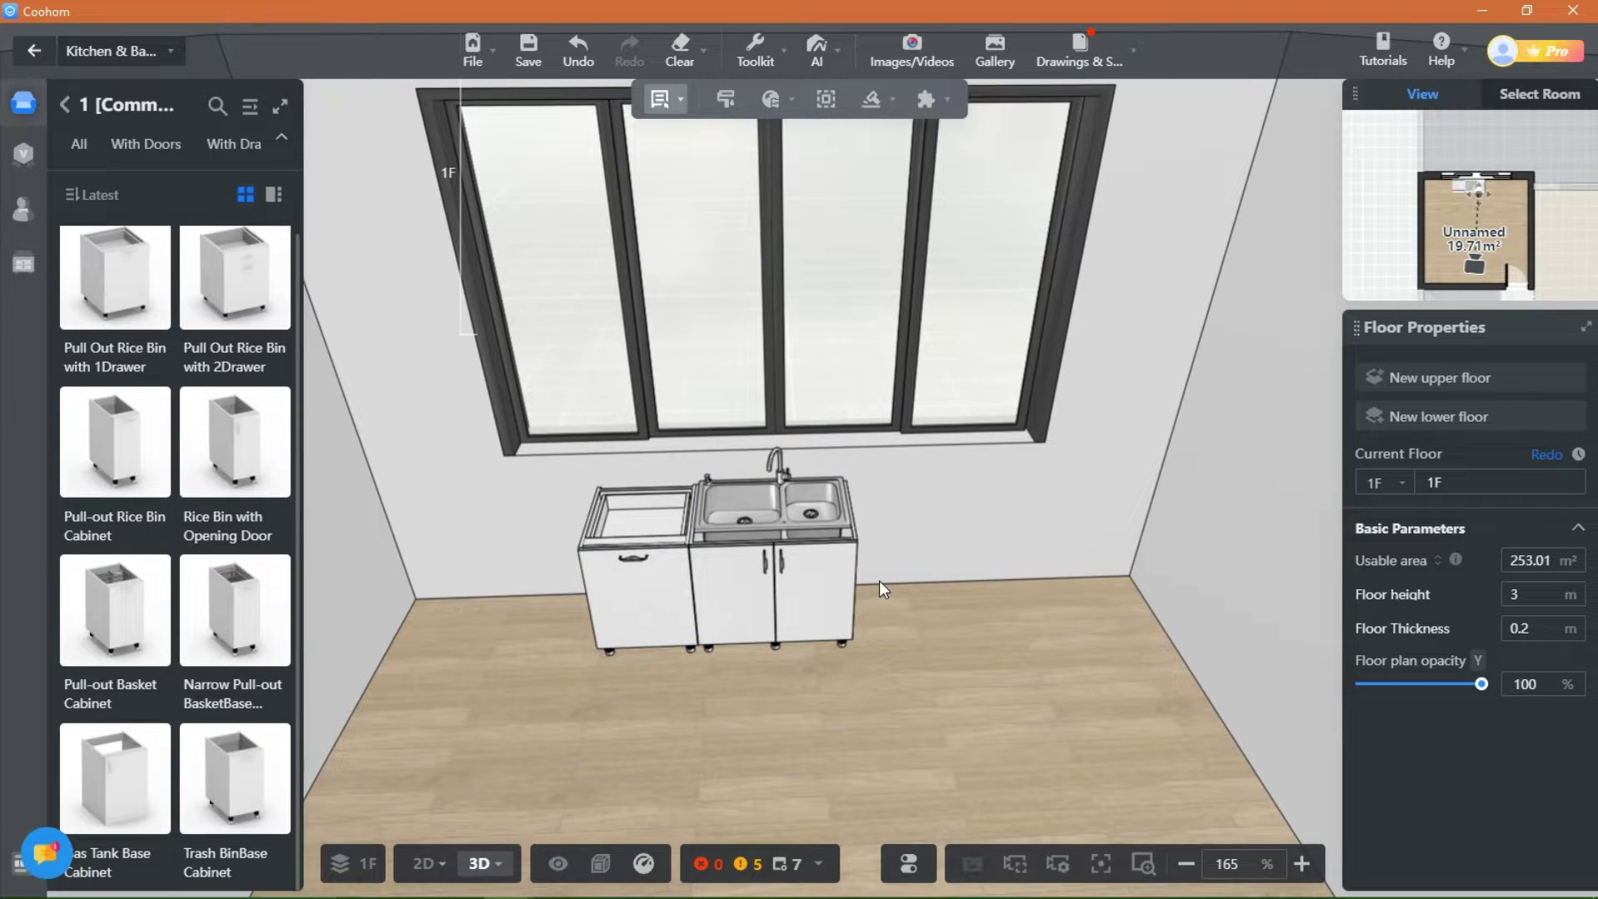
left_click(879, 563)
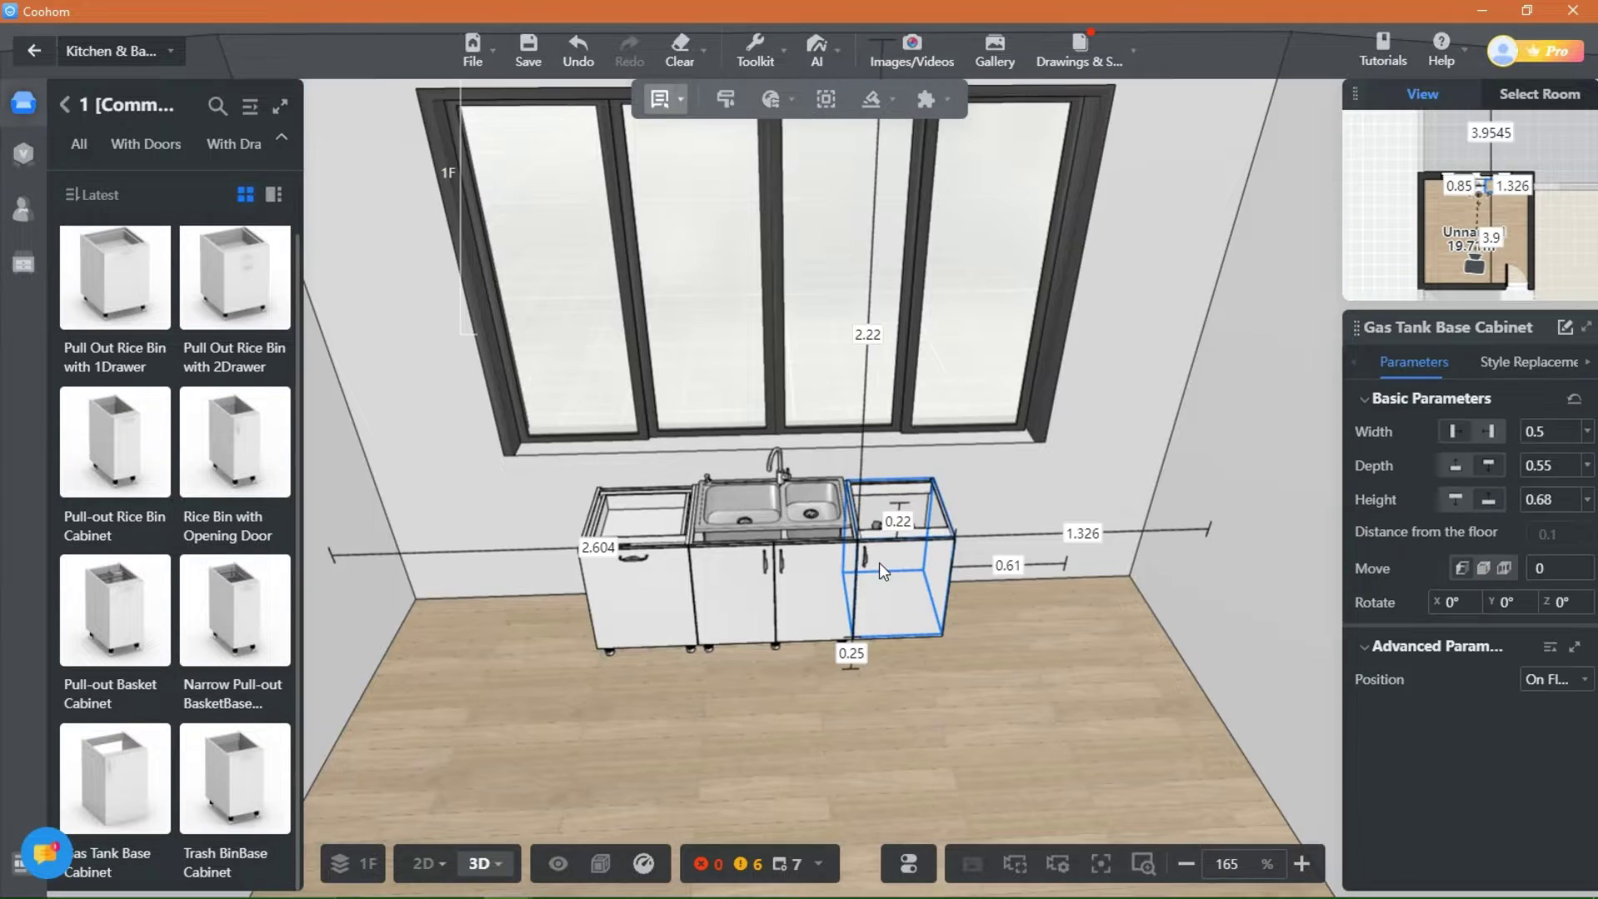
Step: Increase the gas tank base cabinet's width to 0.6 m
right_click_drag(946, 721, 856, 708)
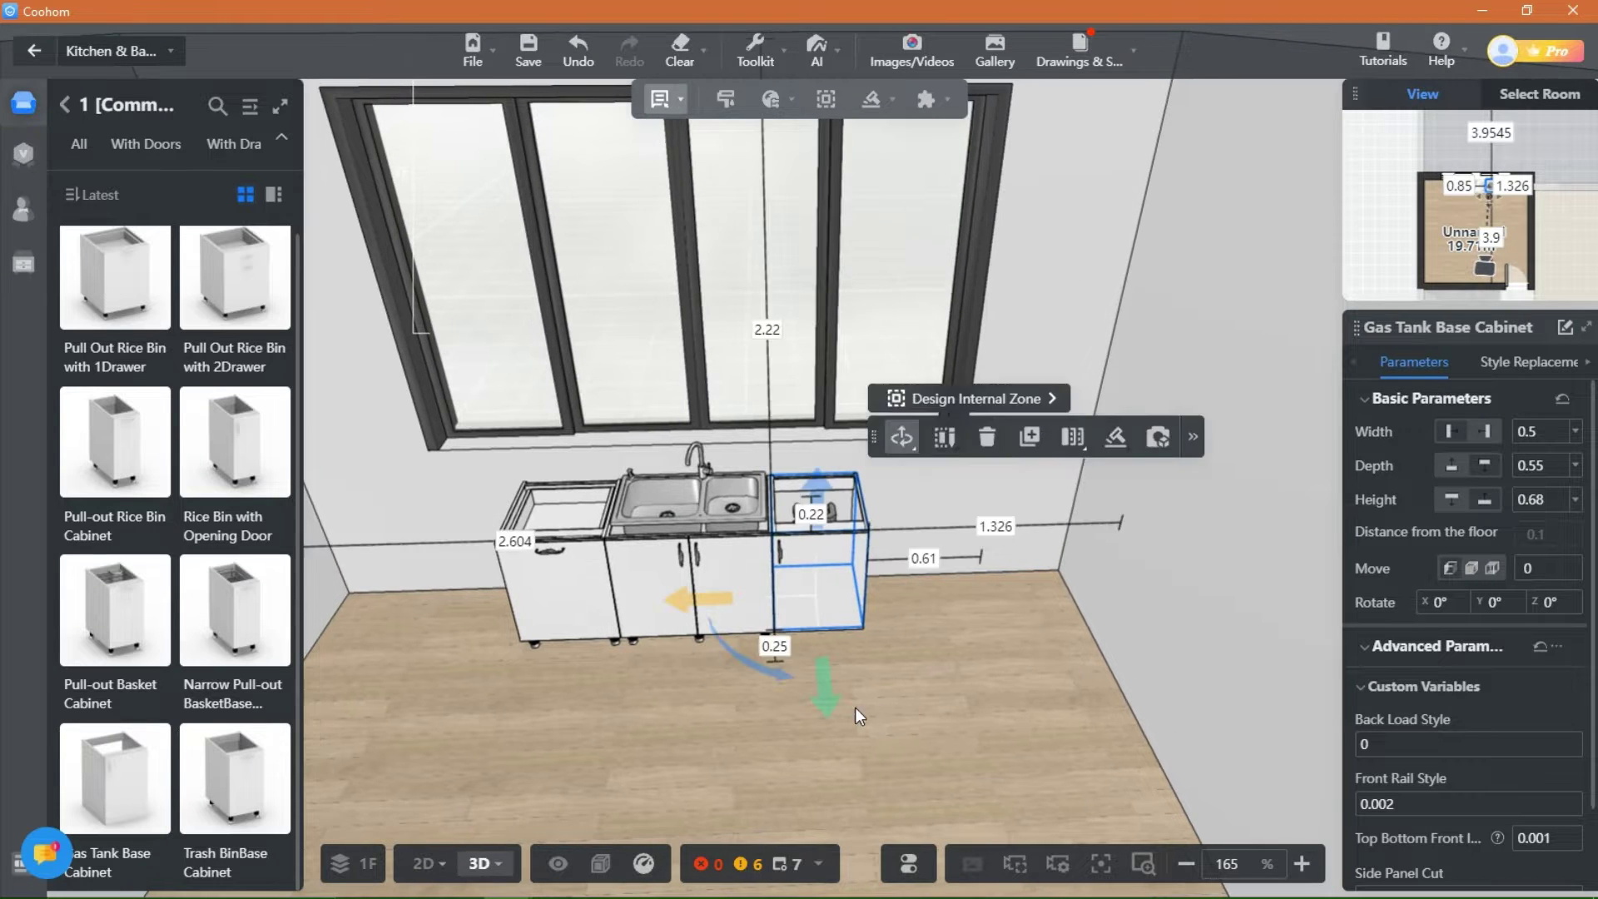
scroll(856, 708, "up", 1)
left_click_drag(724, 755, 786, 803)
left_click_drag(692, 649, 662, 616)
left_click(1563, 427)
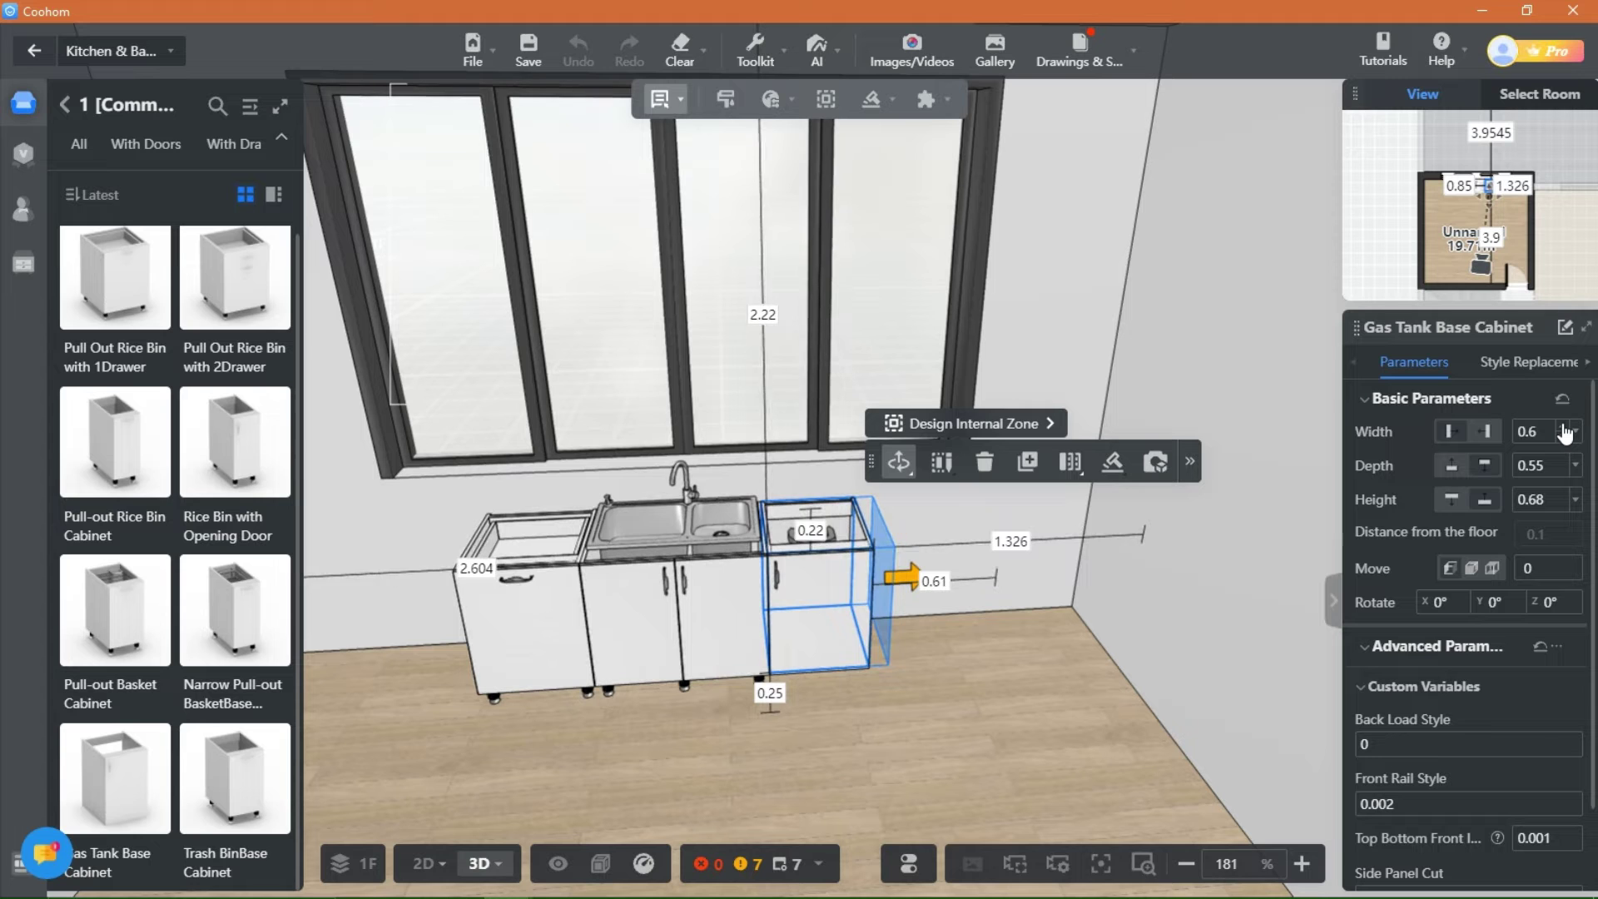
Step: Deselect the gas tank cabinet and open the no-handle corner cabinet models among the base cabinets in the public catalog
left_click(699, 814)
scroll(704, 815, "down", 3)
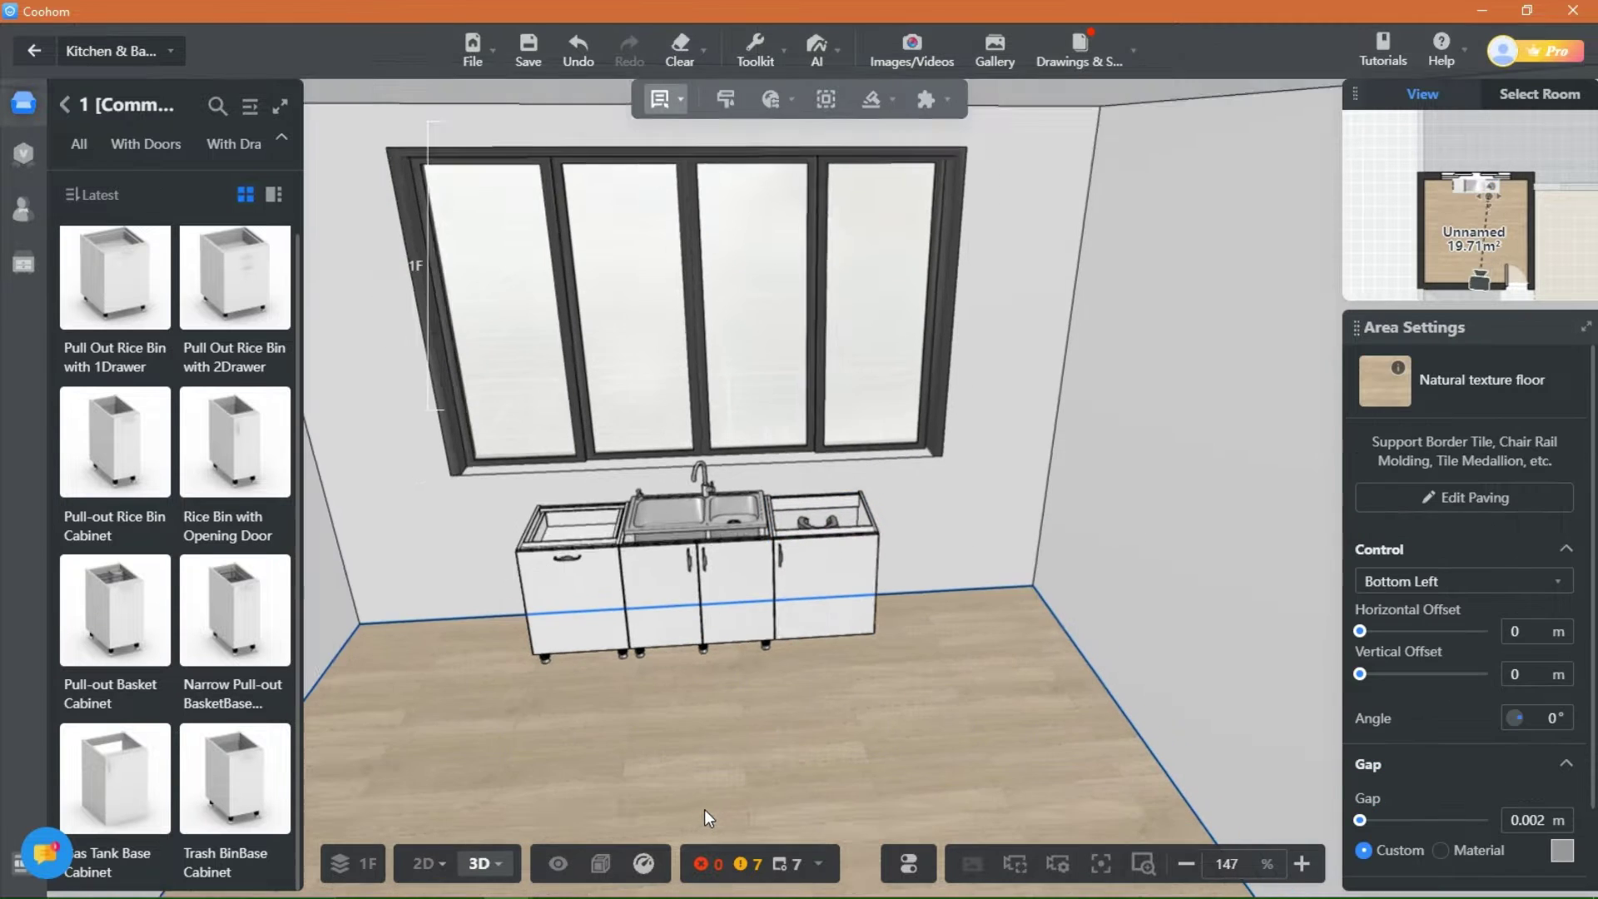
left_click_drag(706, 813, 508, 741)
right_click_drag(608, 738, 744, 733)
left_click_drag(743, 732, 510, 707)
right_click_drag(512, 704, 648, 728)
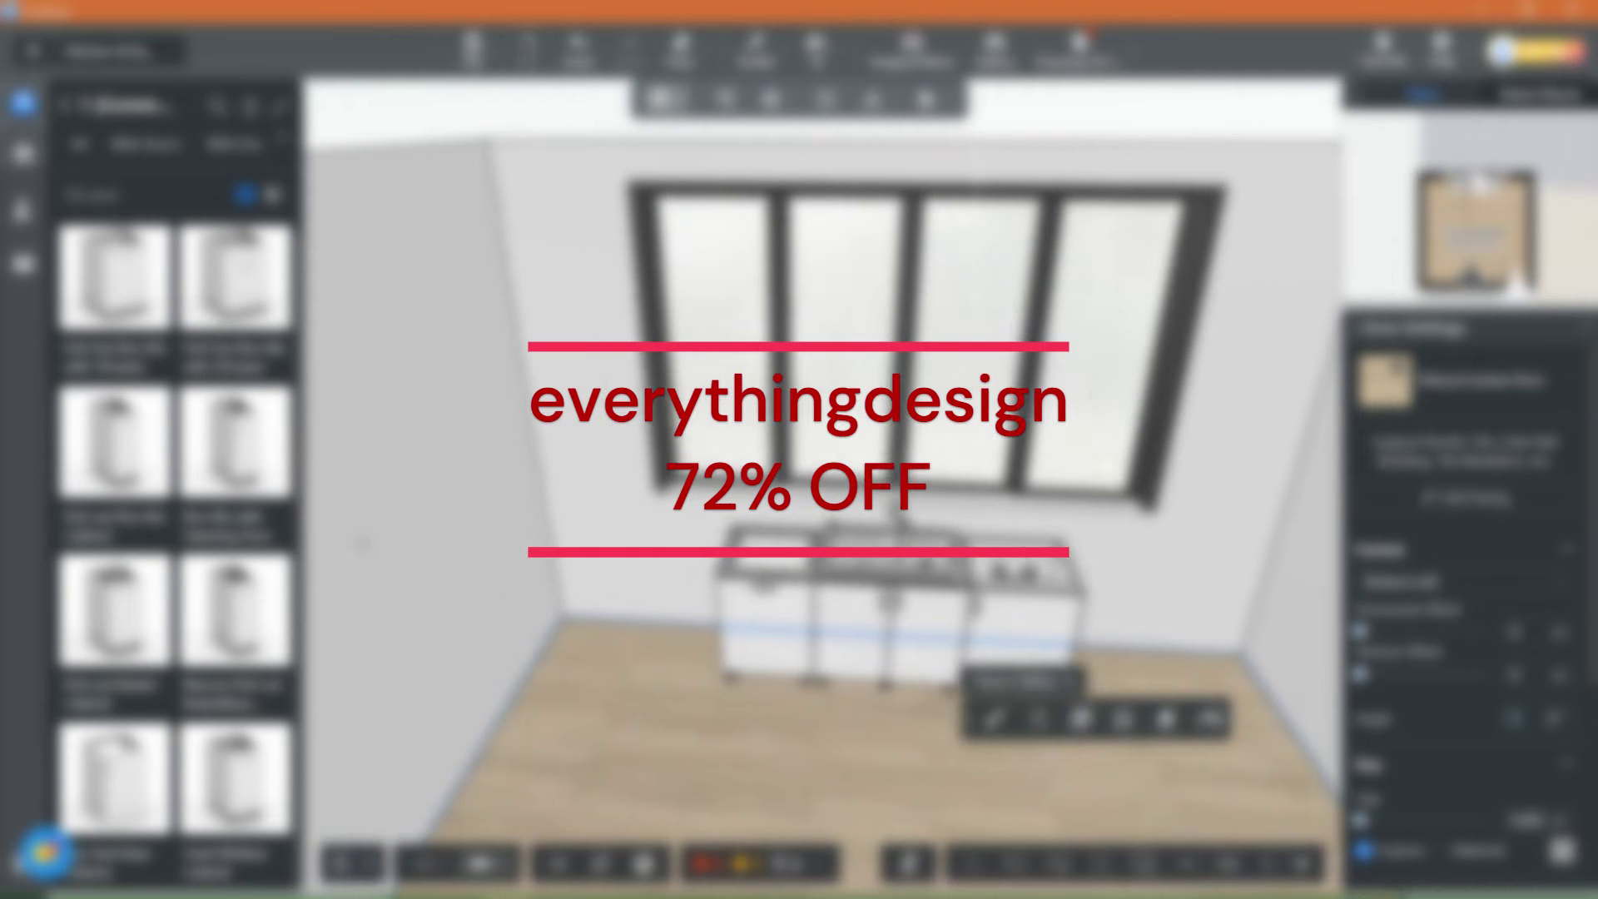
left_click(65, 109)
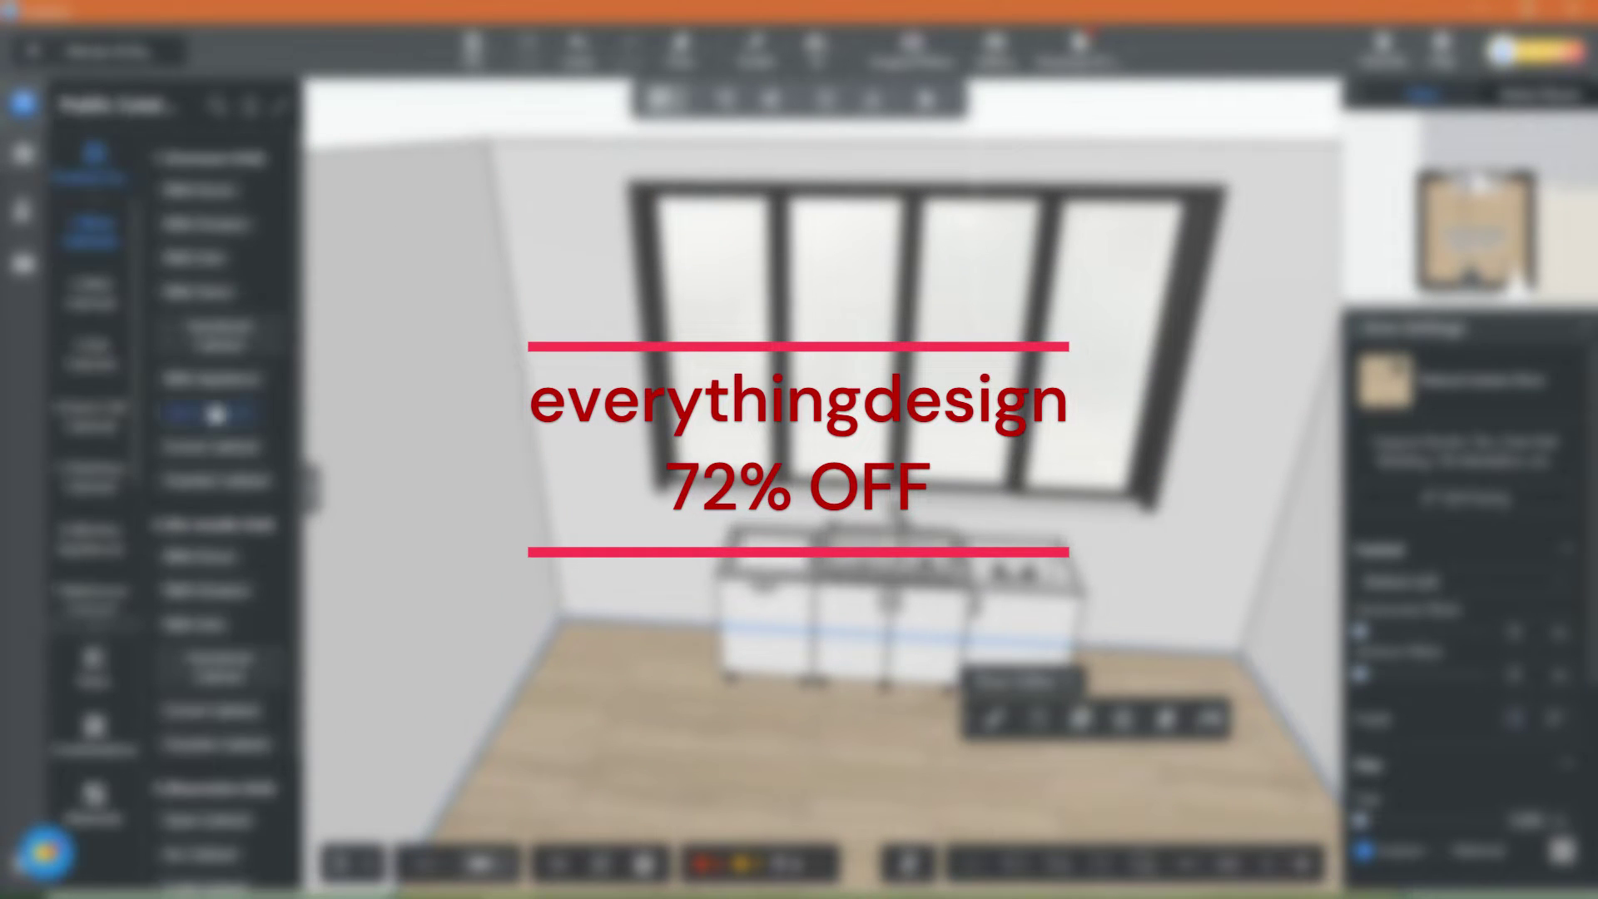
scroll(115, 501, "down", 2)
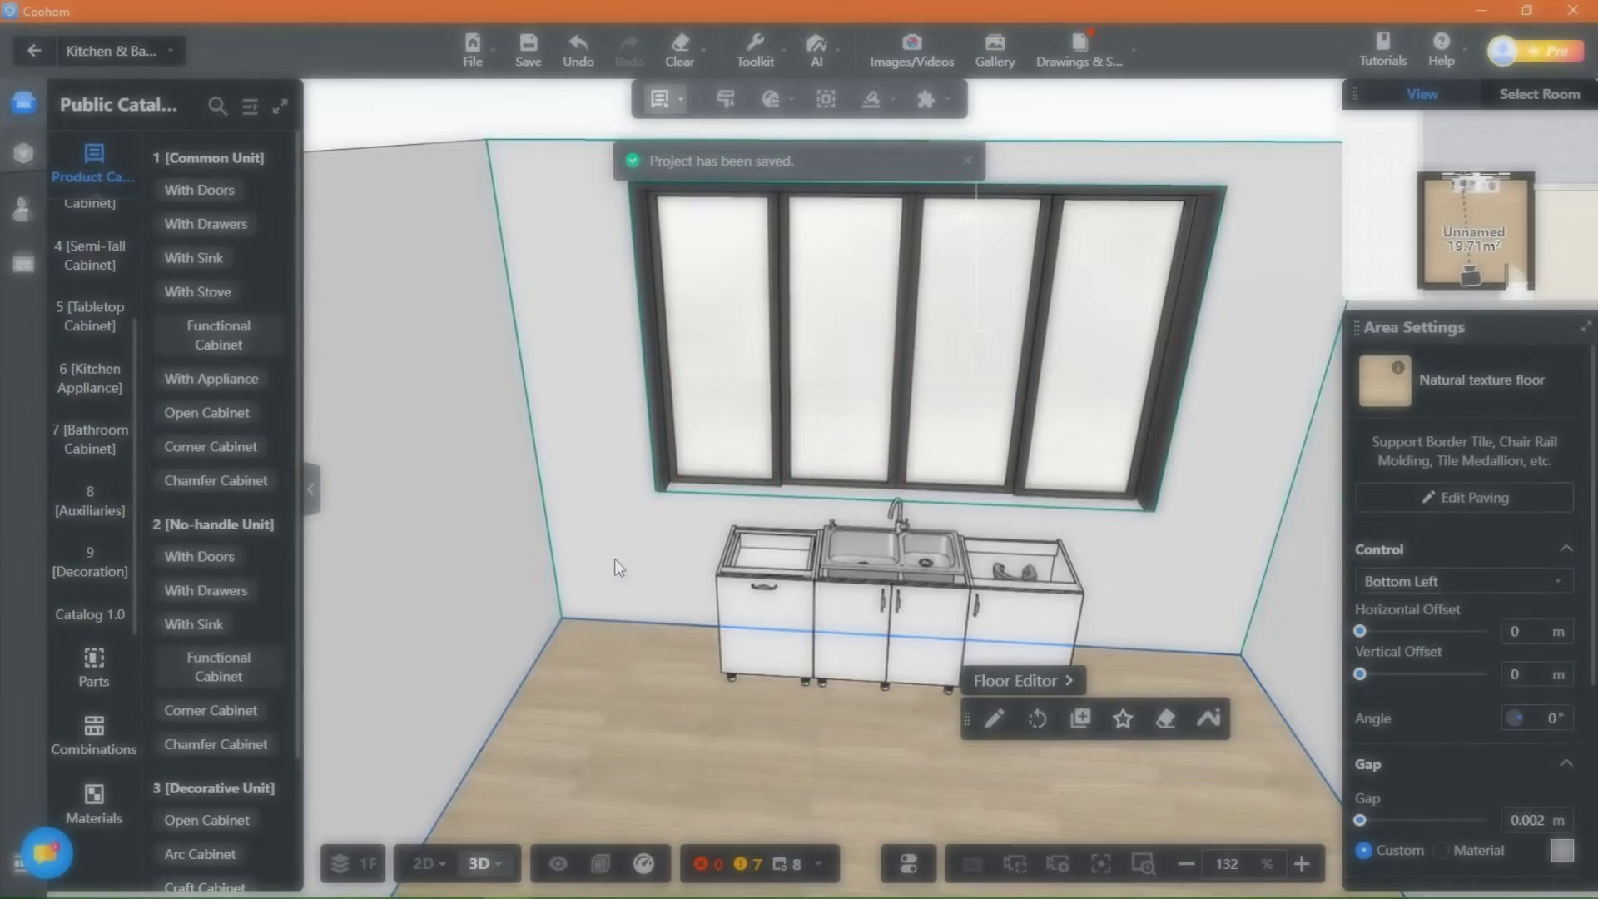
scroll(223, 666, "down", 2)
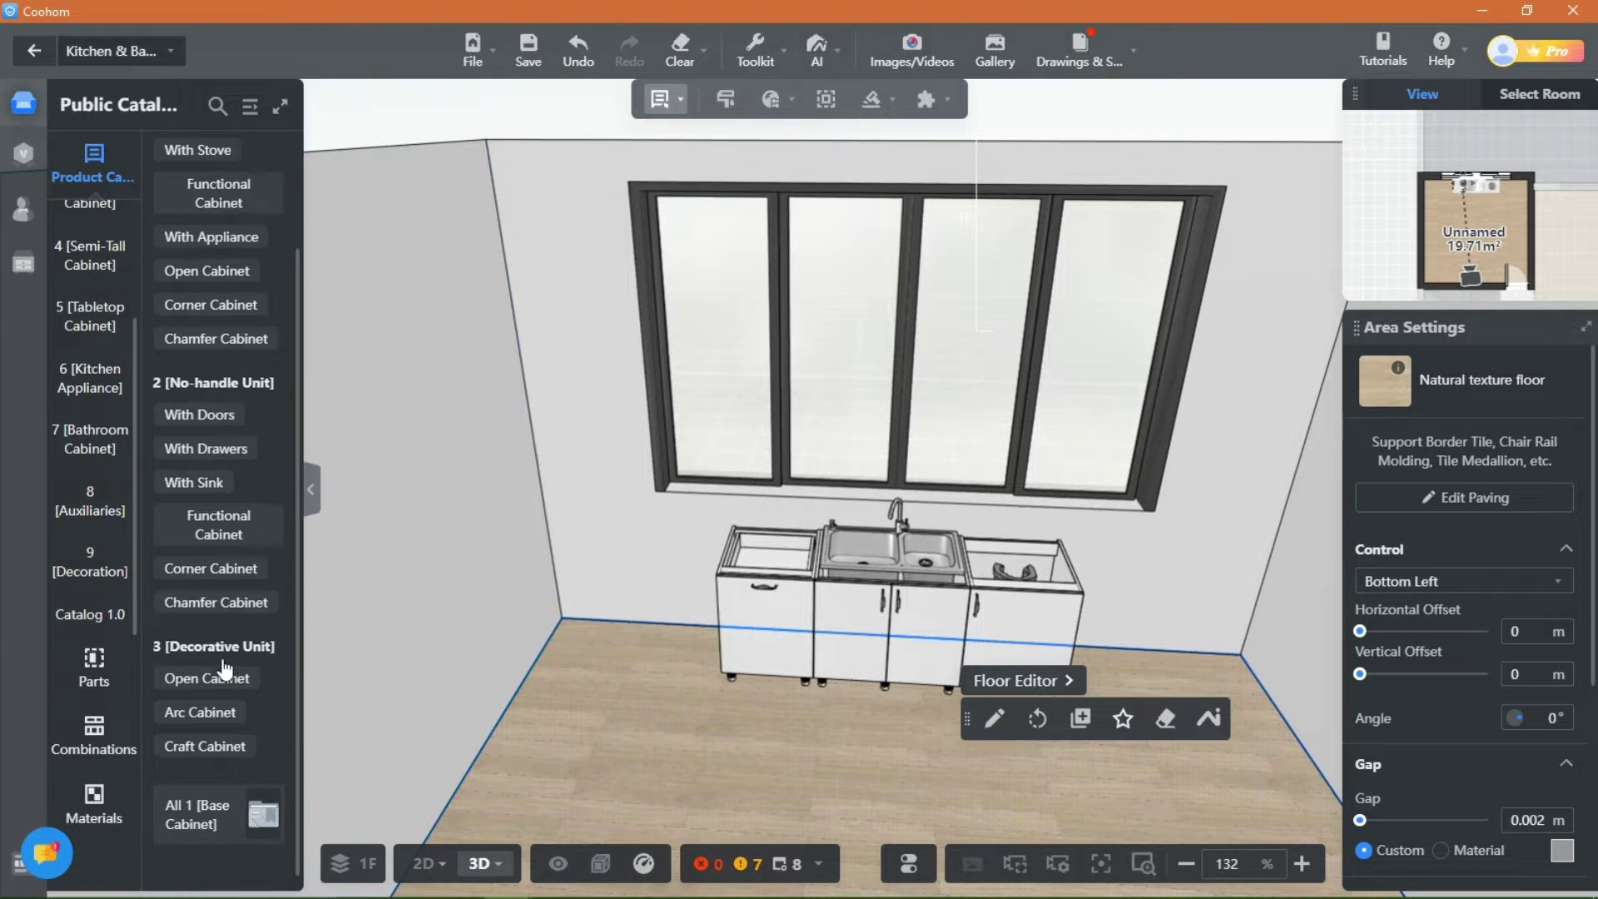
left_click(207, 568)
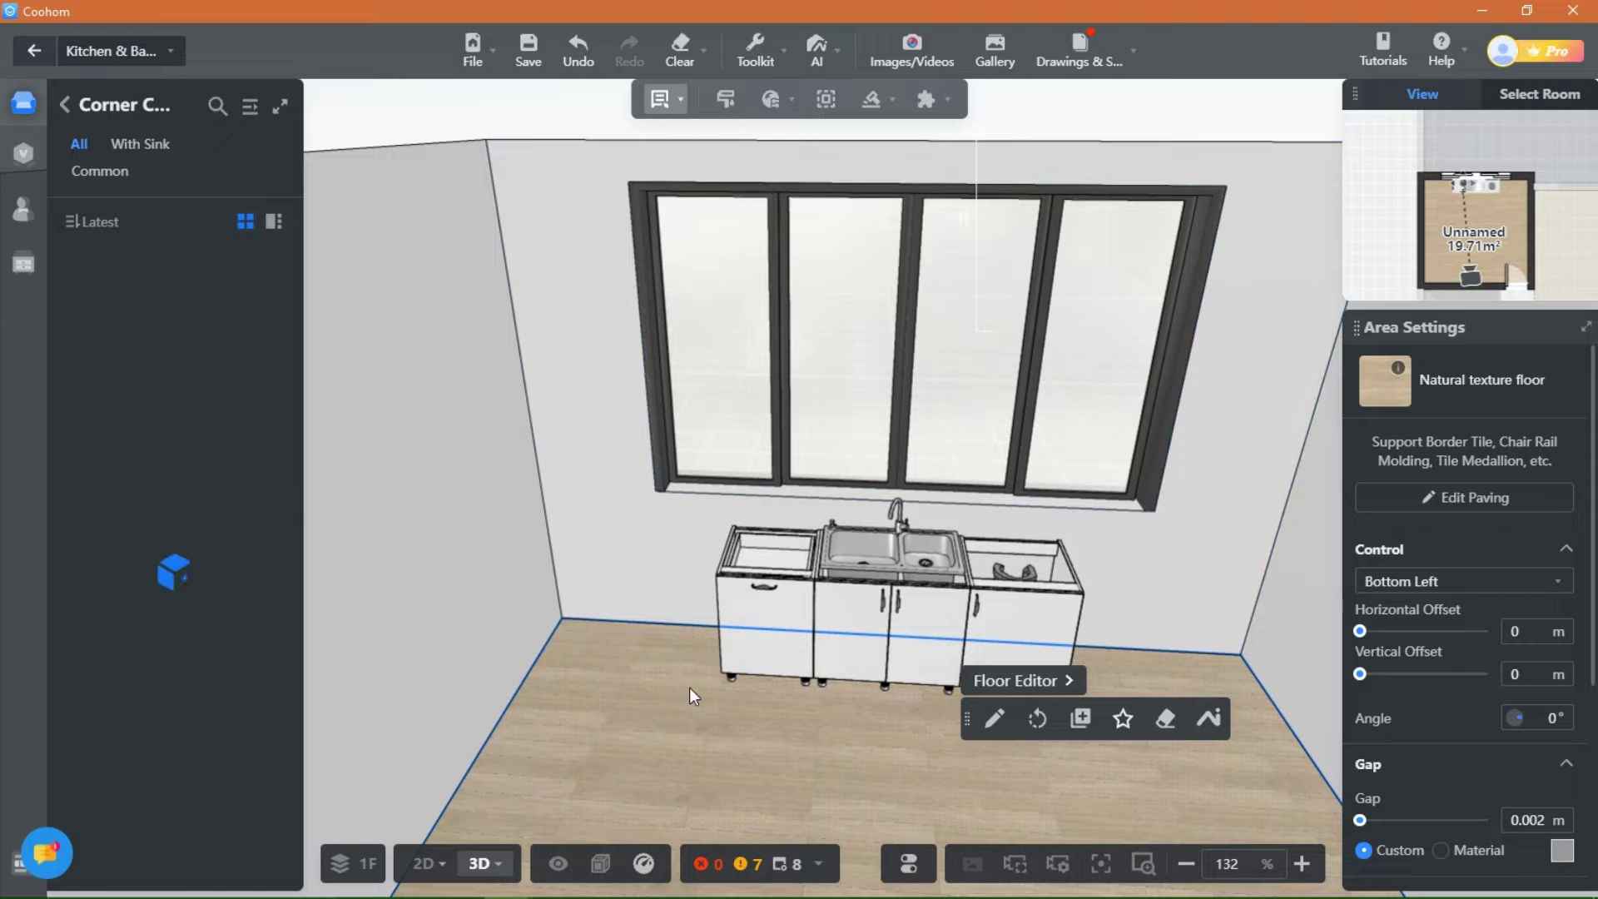
Step: Place a Right Corner Hinged Door Base Cabinet in the room corner left of the window, along the adjacent wall, and edit its depth
left_click_drag(627, 674, 645, 676)
right_click_drag(646, 676, 807, 683)
scroll(170, 549, "down", 4)
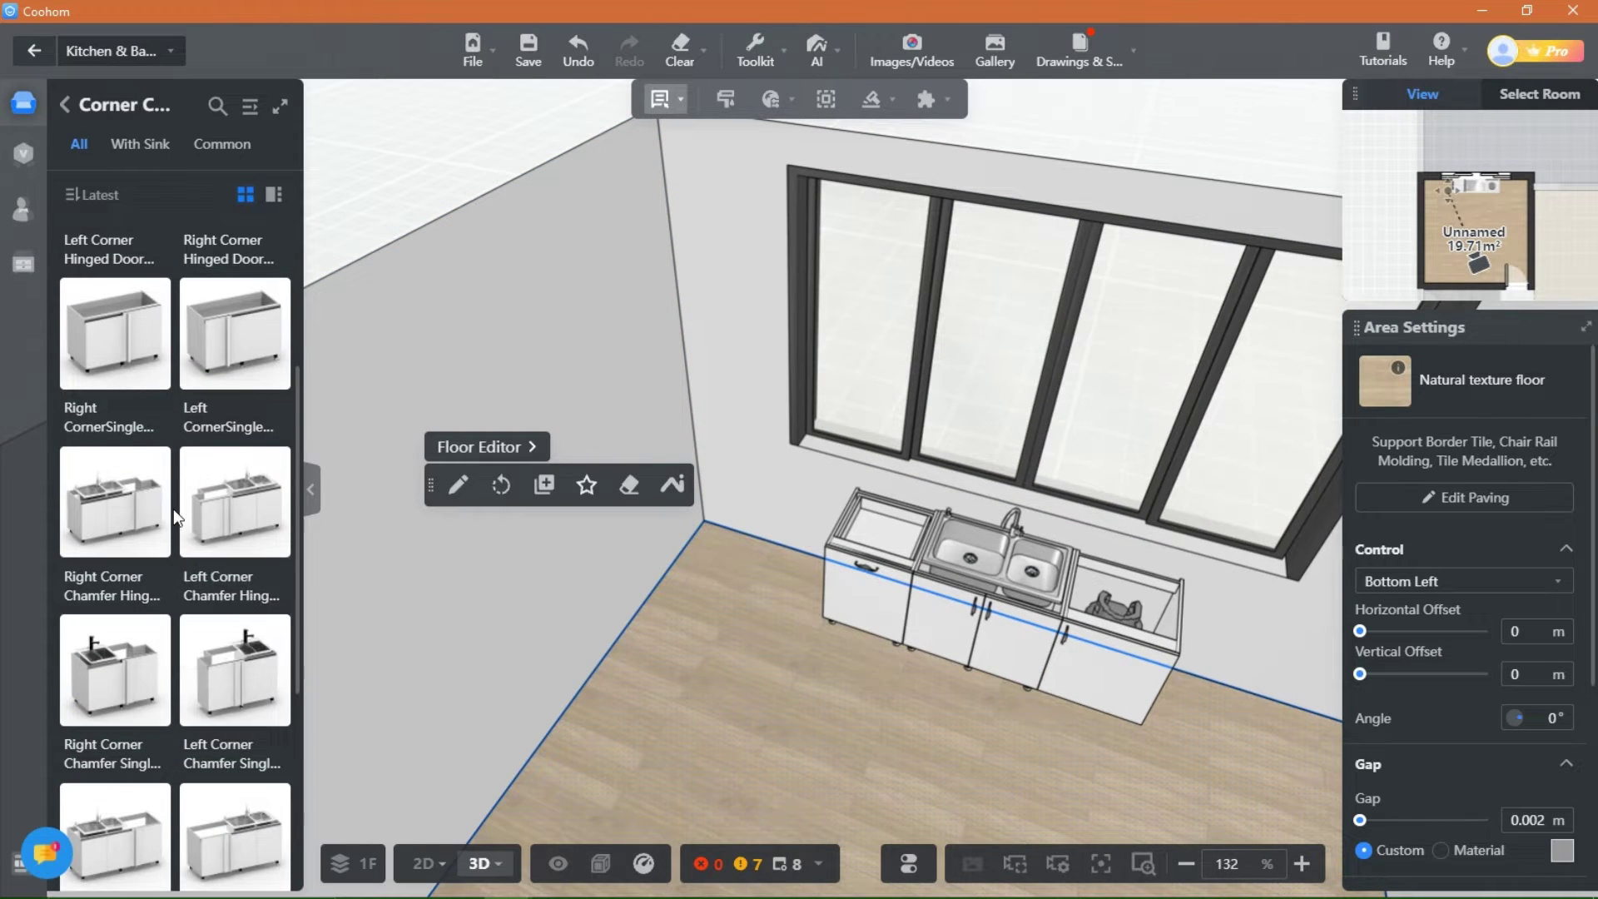
scroll(167, 483, "up", 2)
mouse_move(153, 426)
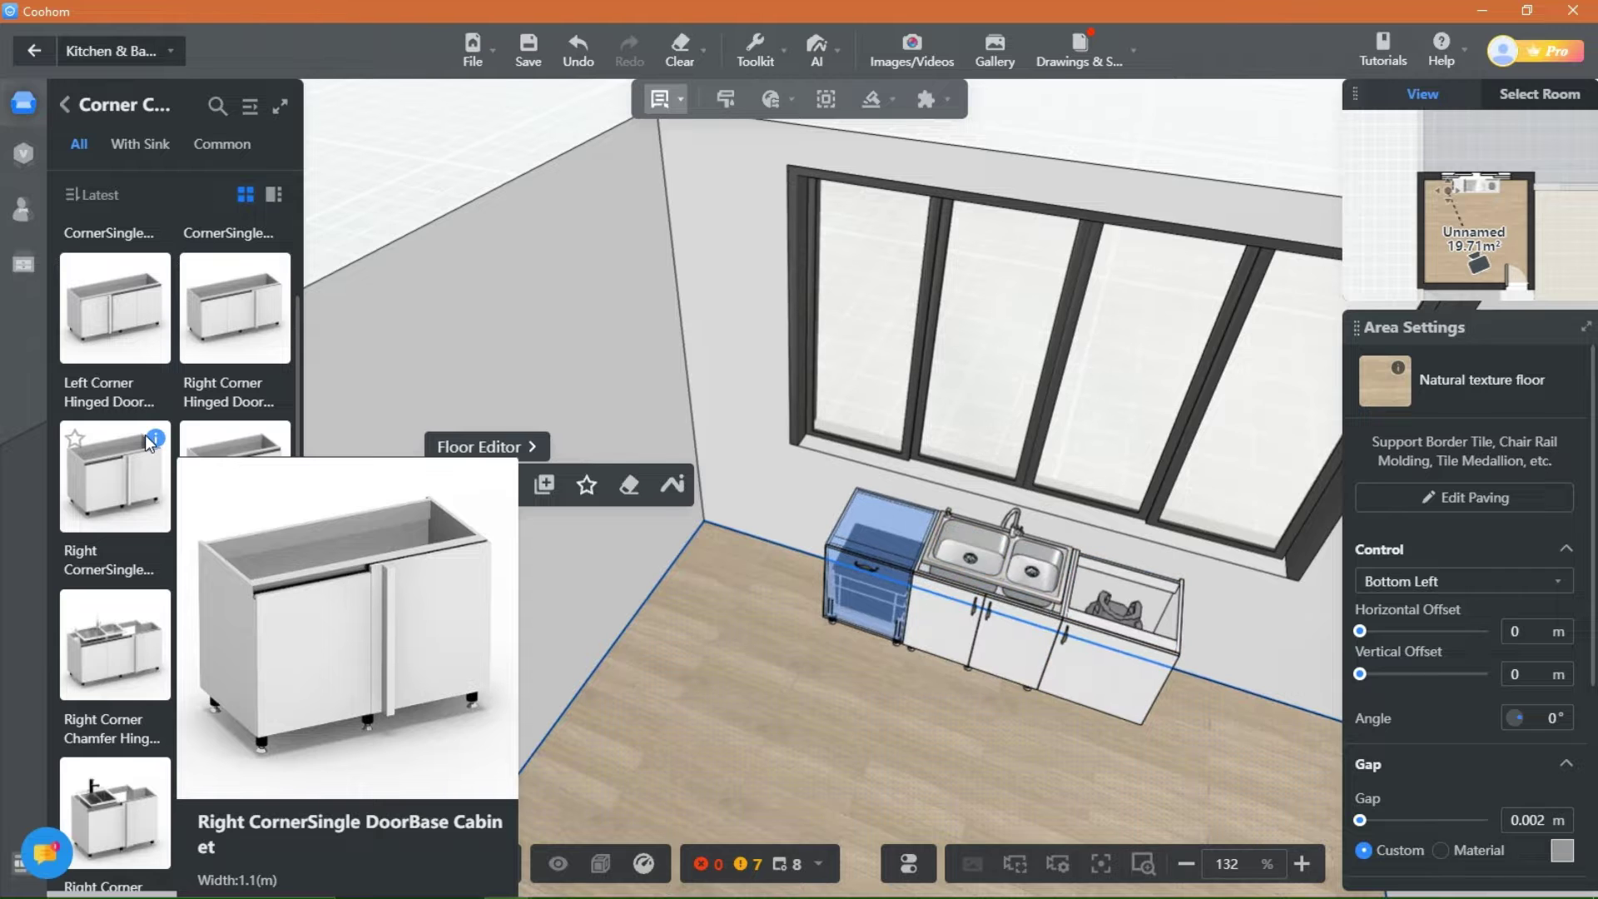
scroll(145, 435, "up", 1)
scroll(142, 429, "down", 1)
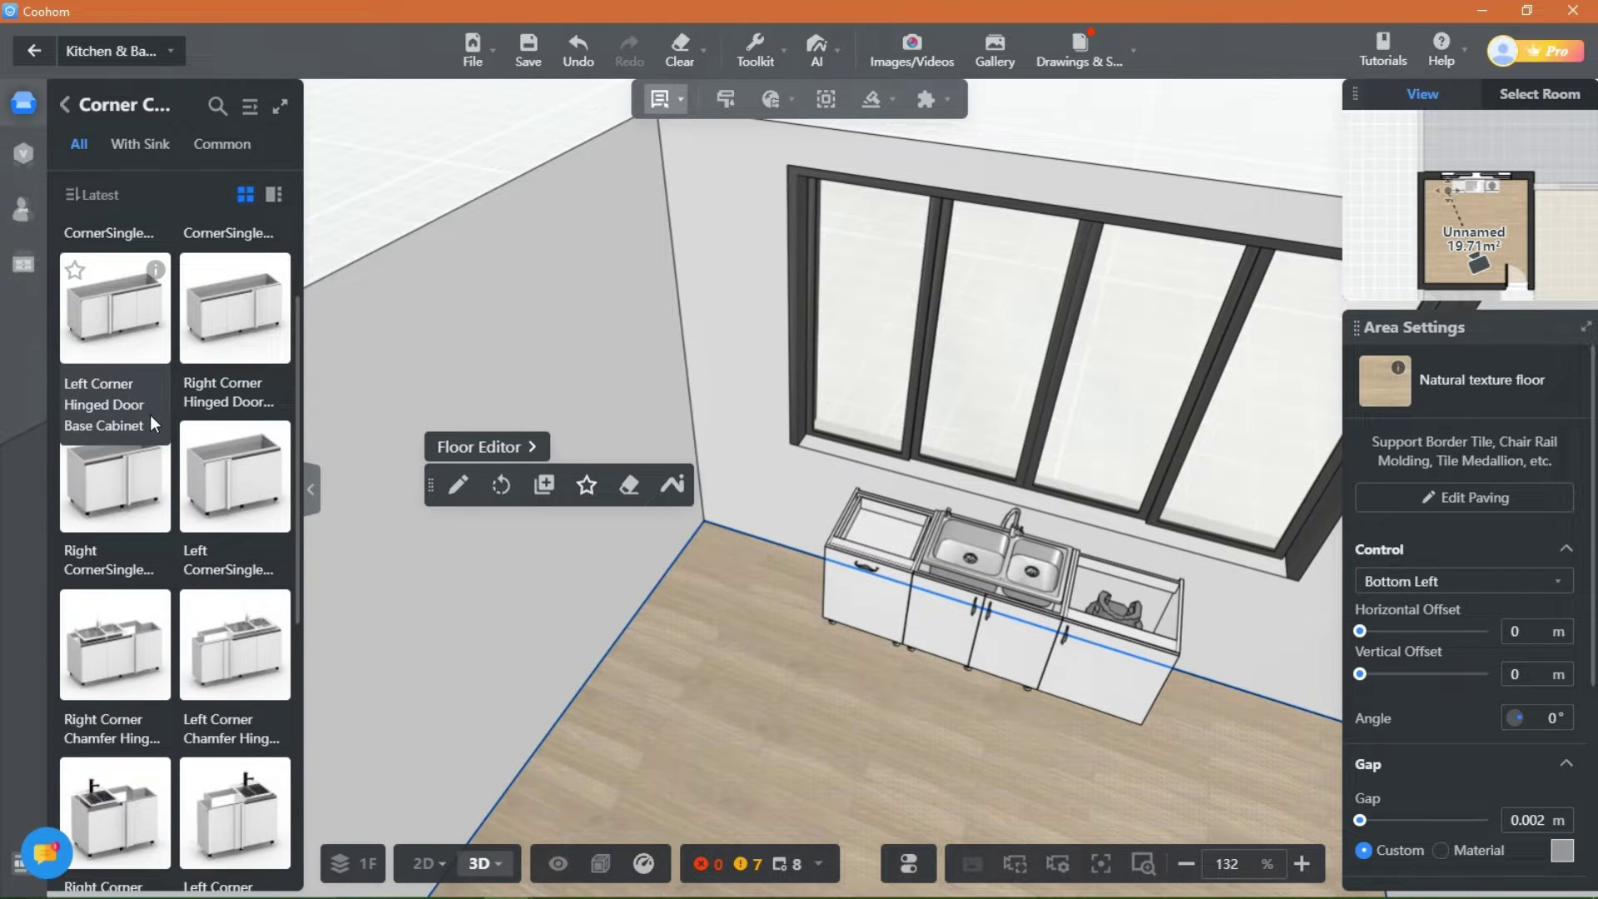
mouse_move(268, 276)
left_click(253, 312)
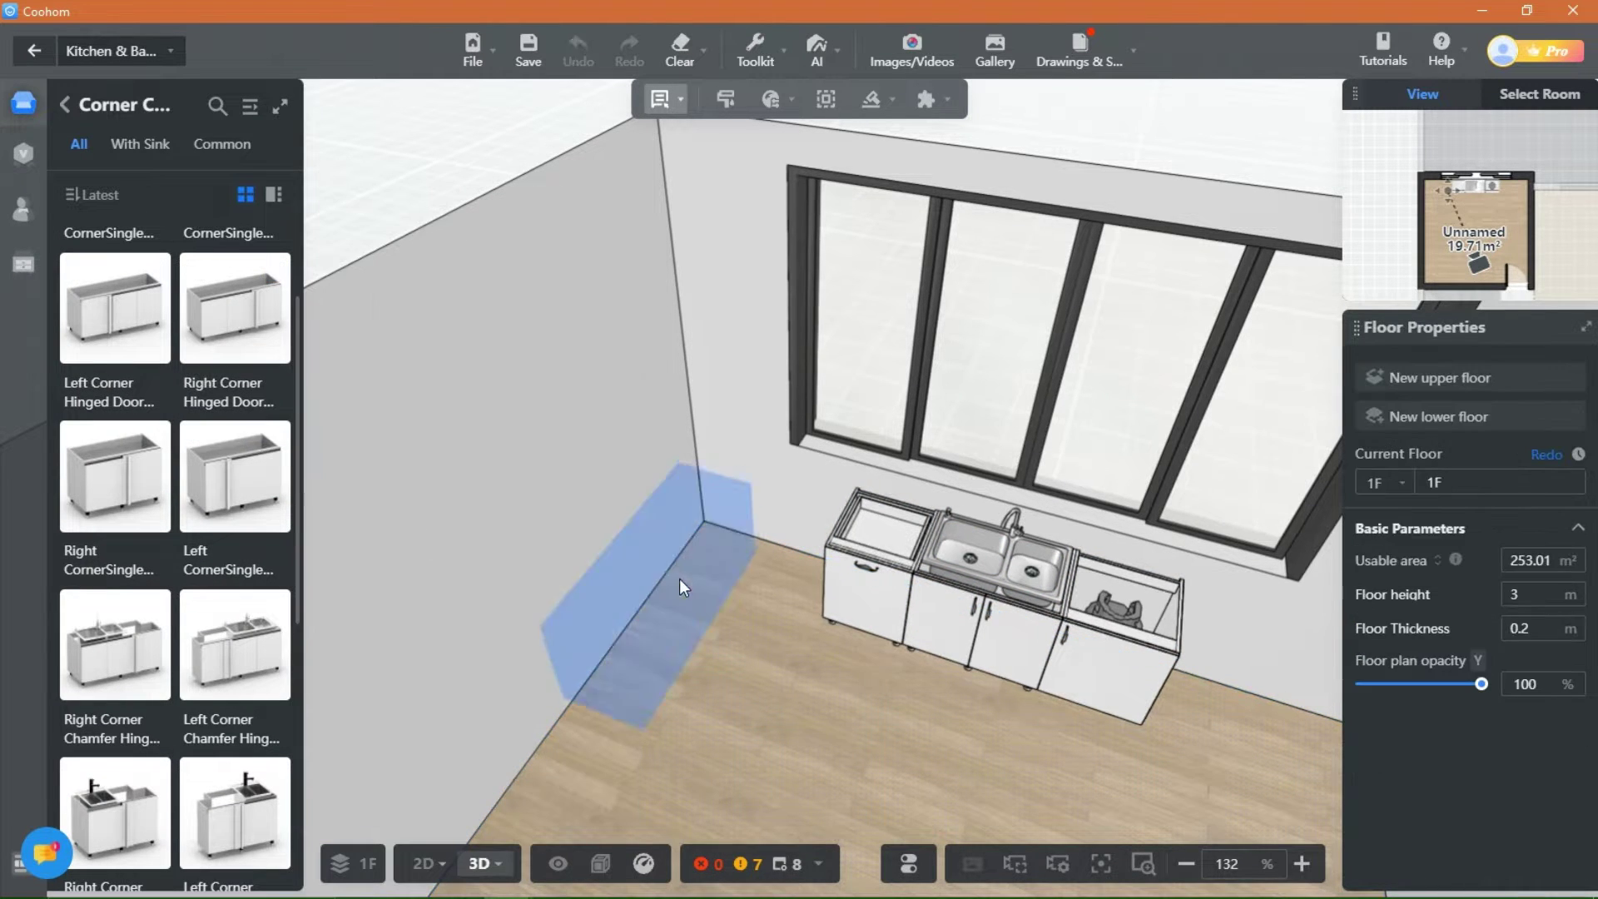
left_click(696, 517)
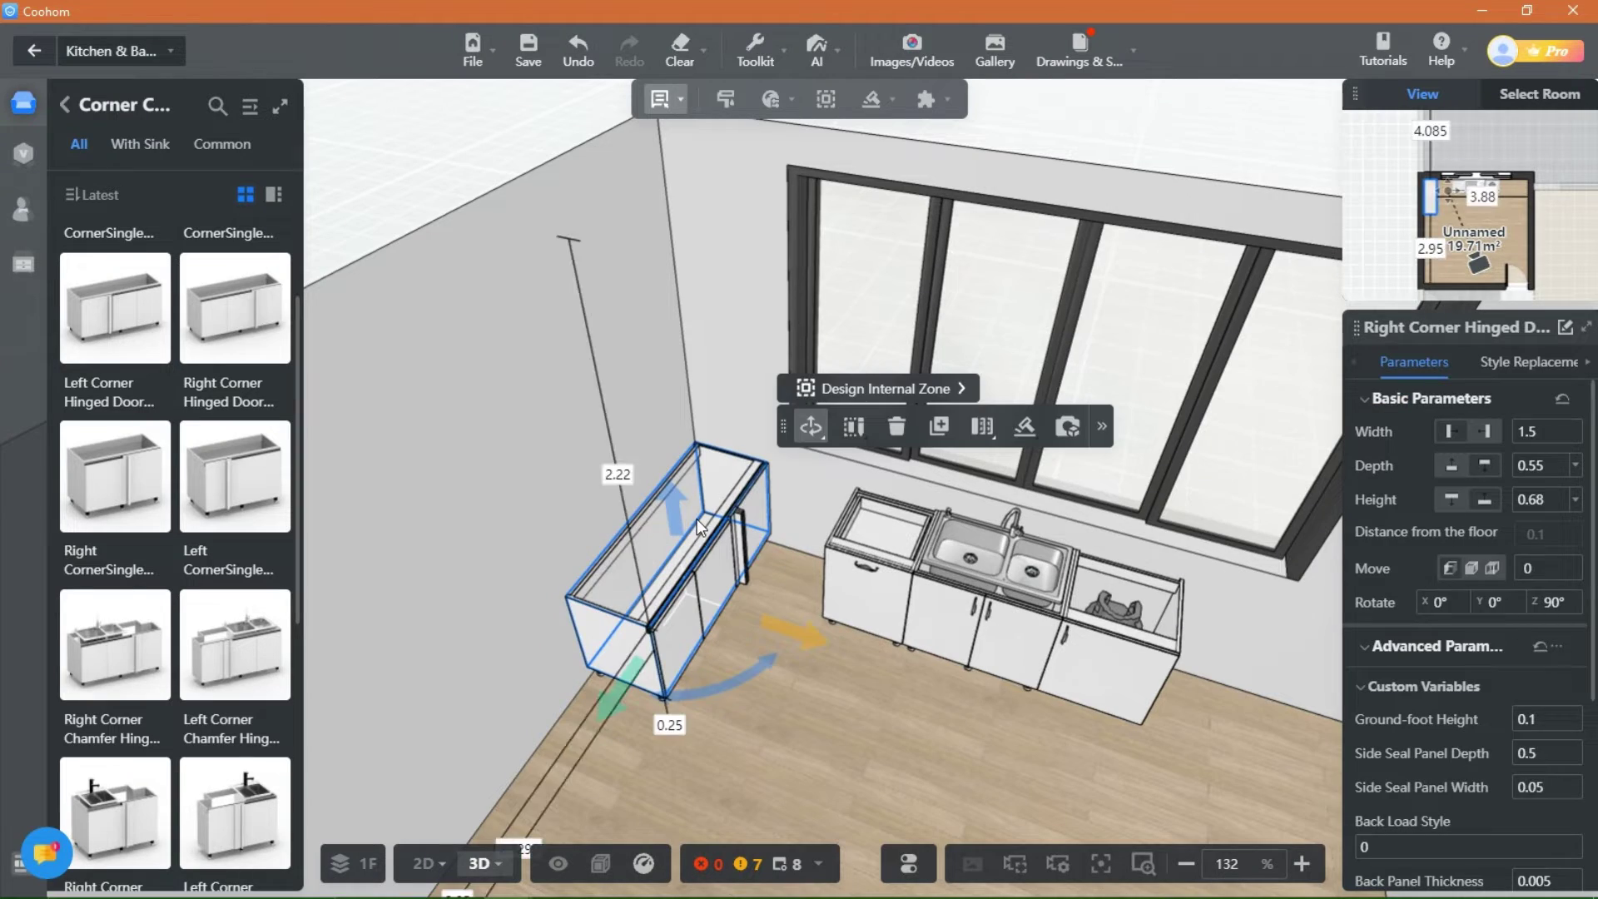
left_click_drag(946, 757, 462, 657)
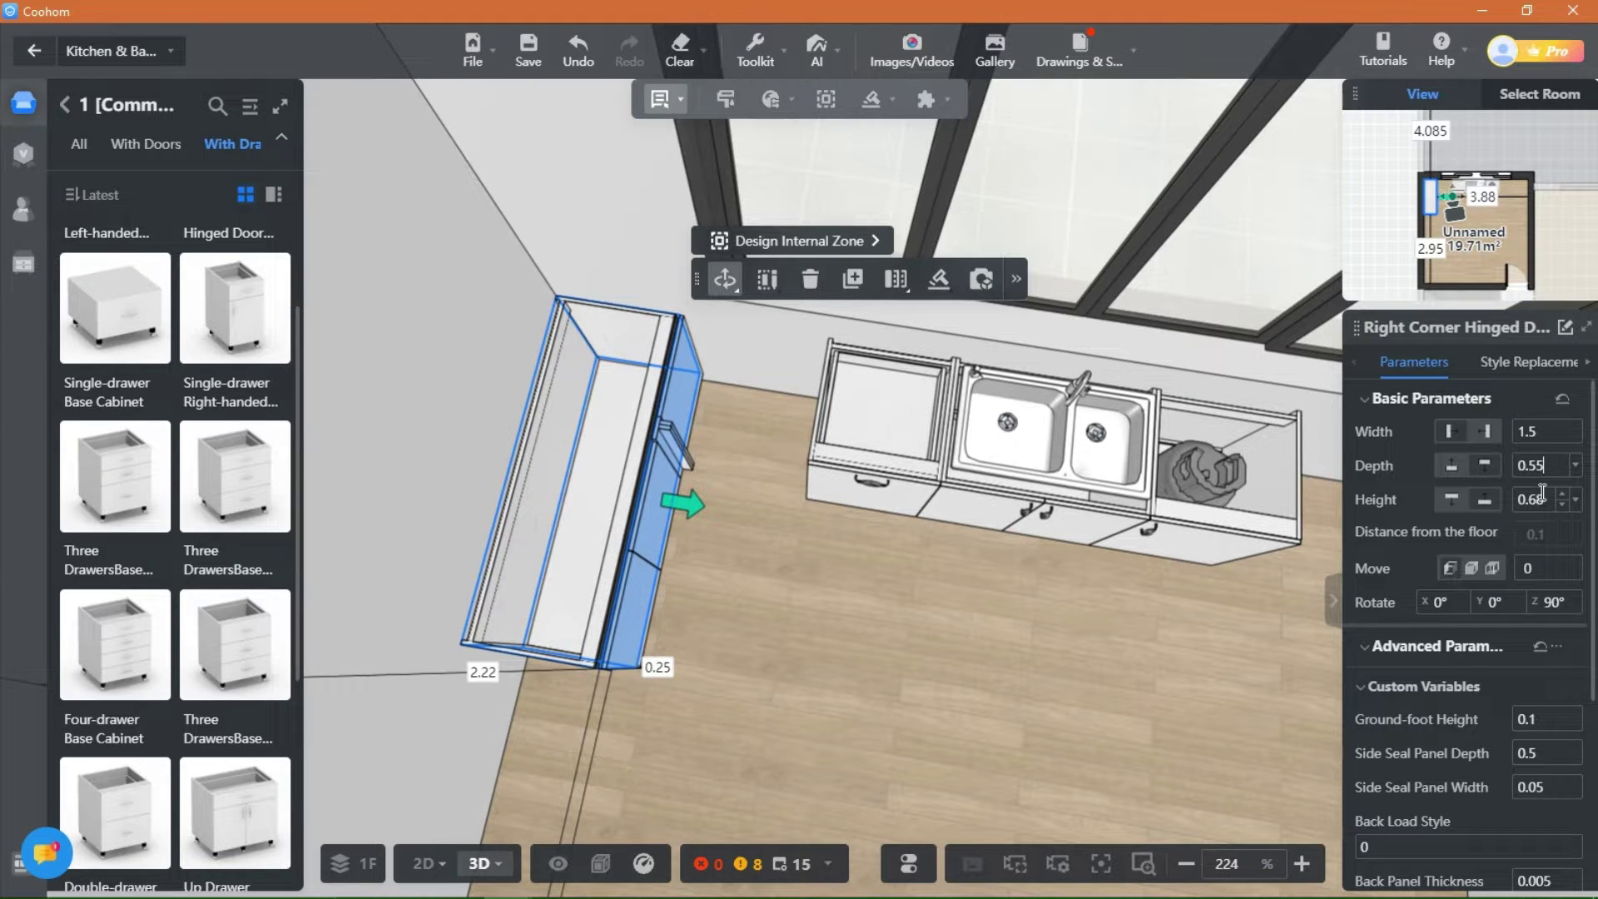
key("Return")
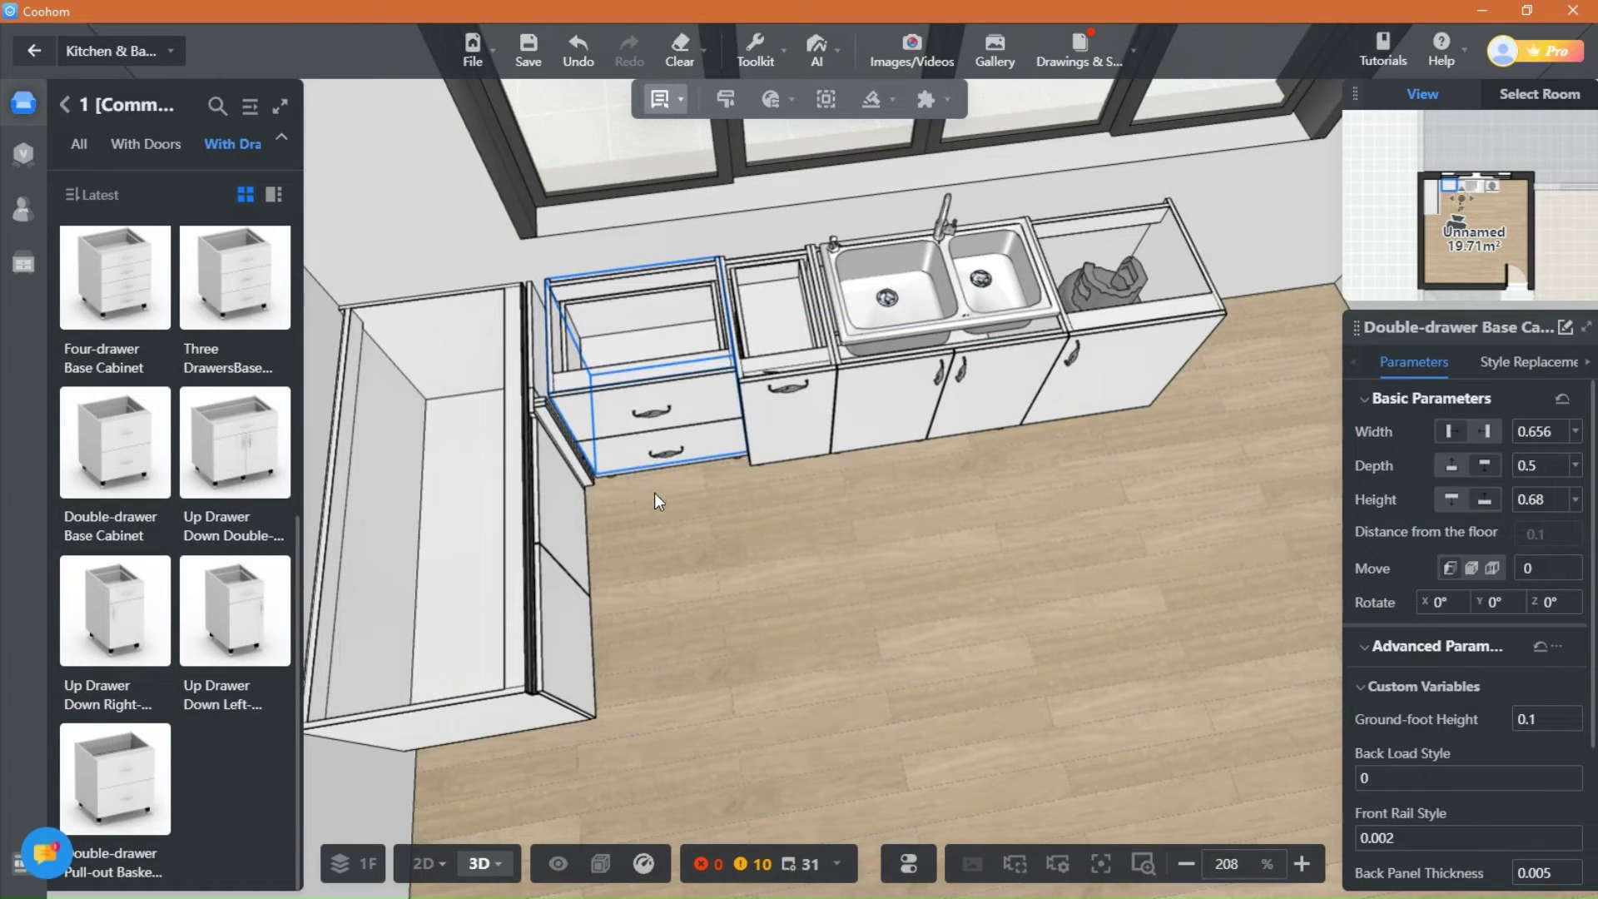
Step: Stretch the double-drawer base cabinet to close the gap to the corner cabinet and align its front with the rice bin cabinet
key("ctrl+z")
key("ctrl+y")
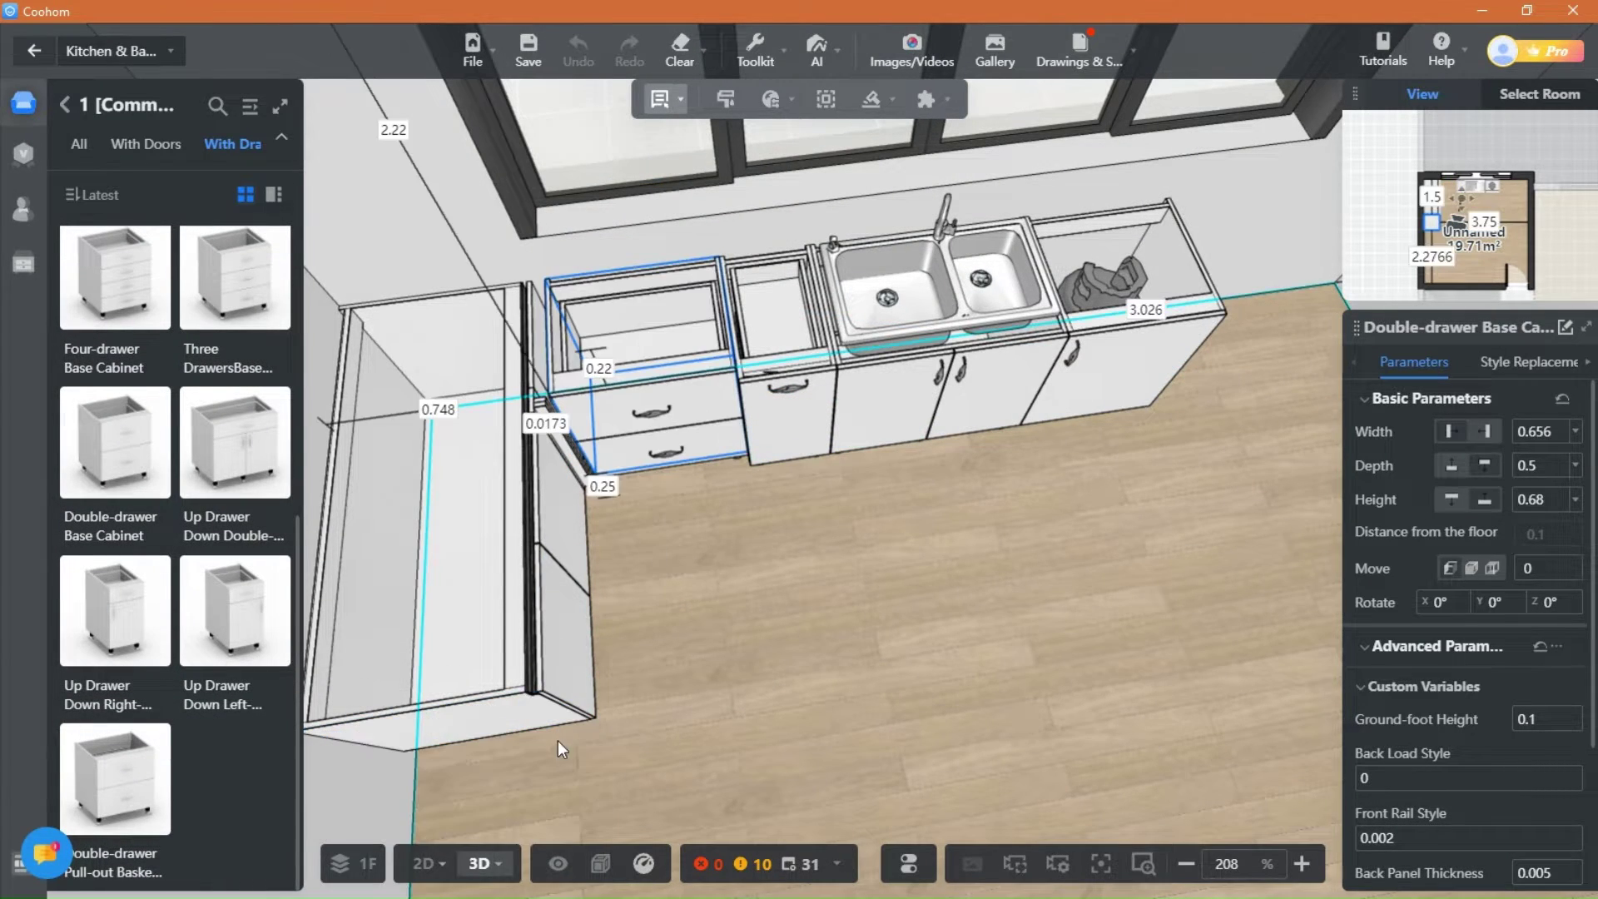
scroll(827, 622, "up", 3)
right_click_drag(828, 621, 877, 680)
scroll(822, 451, "up", 3)
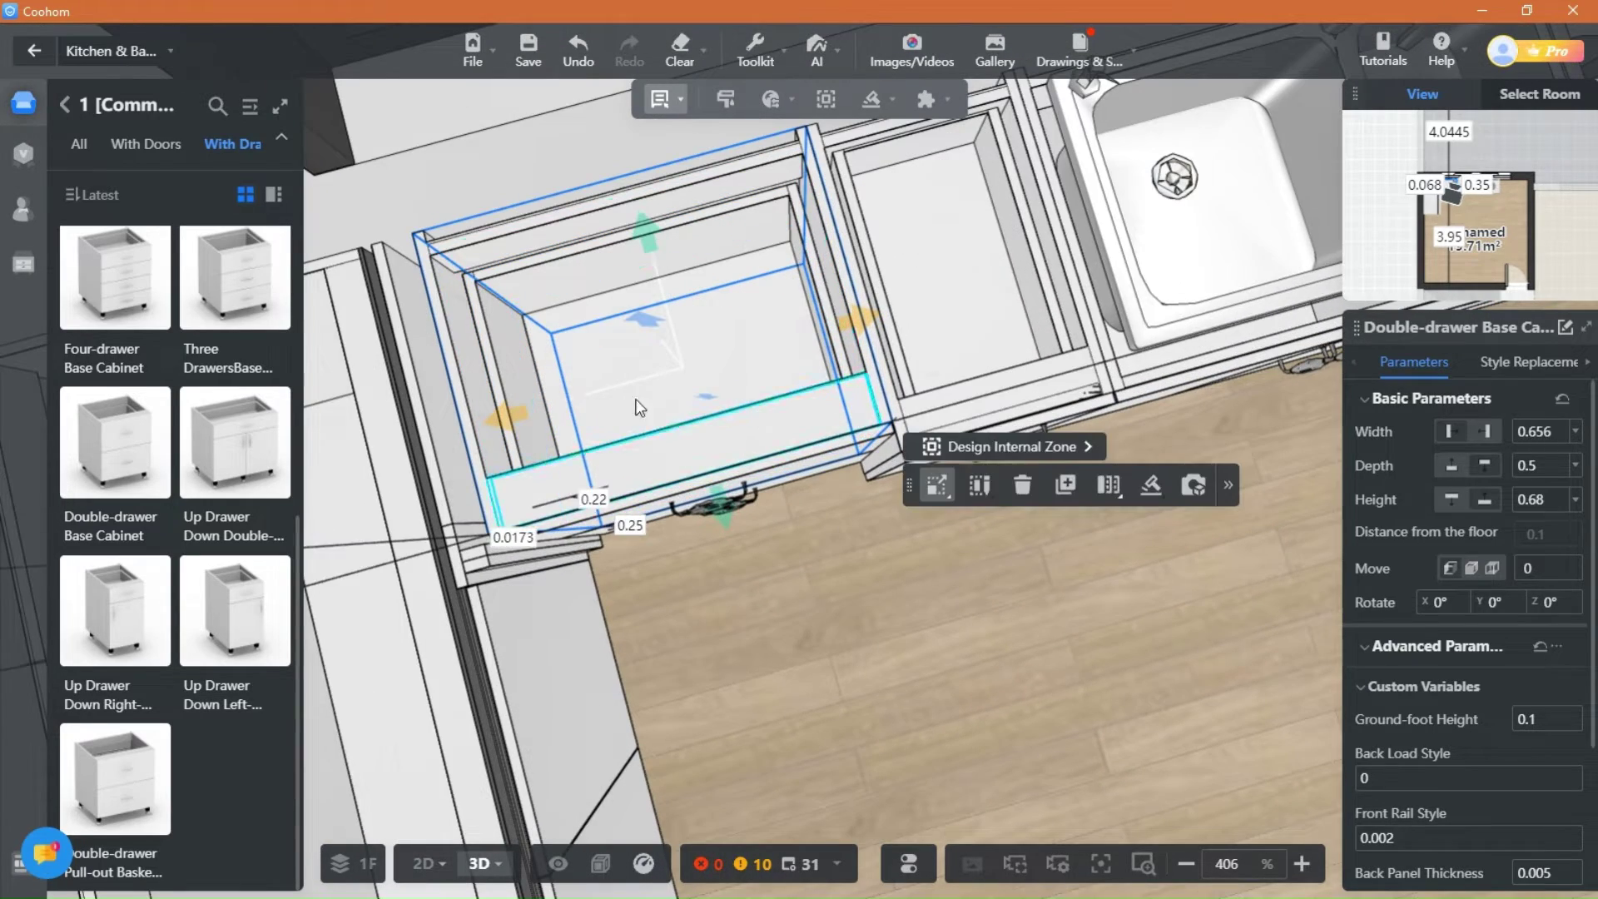
left_click_drag(655, 381, 922, 713)
left_click(921, 713)
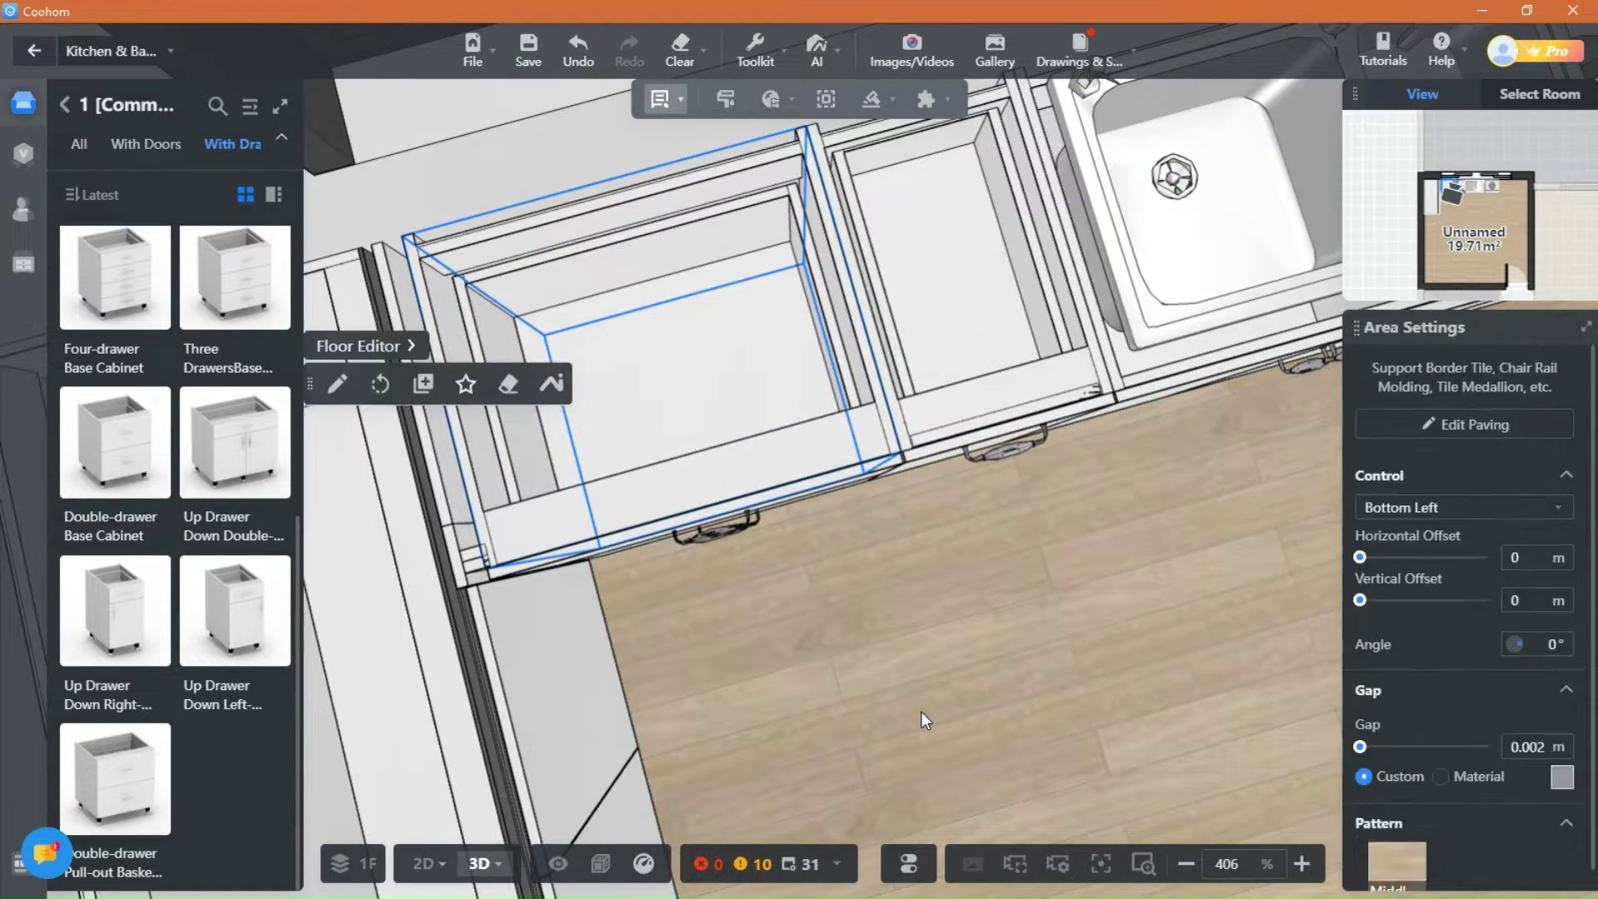
Step: Place a double-drawer stove cabinet with ventilating panel along the side wall, flush against the corner cabinet
scroll(812, 713, "down", 3)
right_click_drag(812, 714, 759, 578)
left_click_drag(759, 578, 954, 696)
scroll(962, 704, "down", 3)
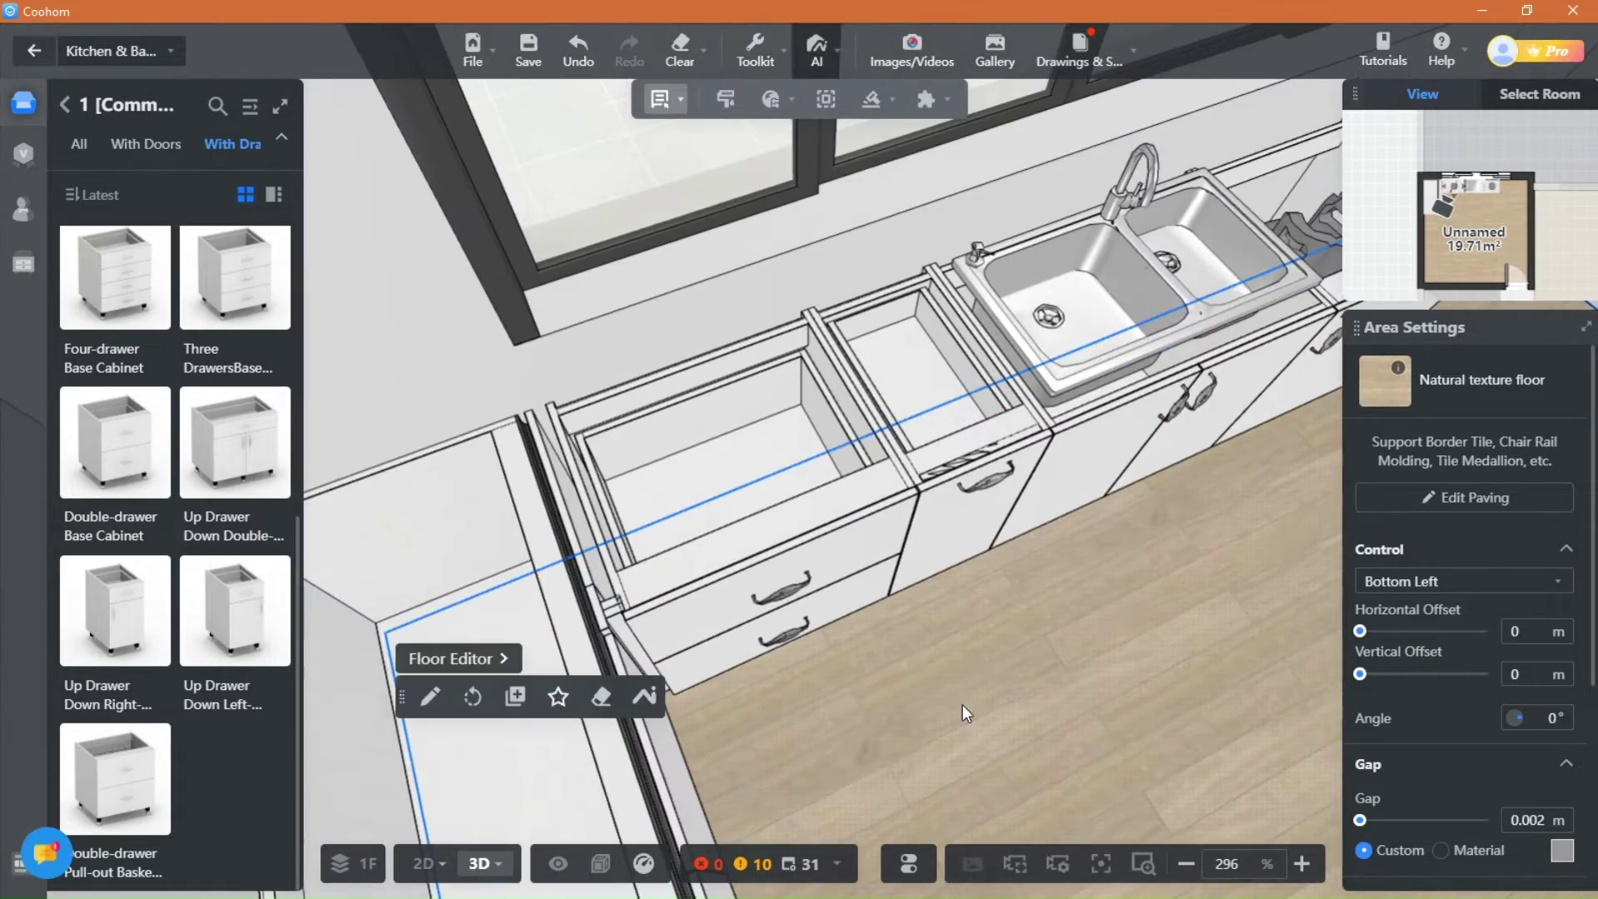
scroll(1141, 596, "down", 3)
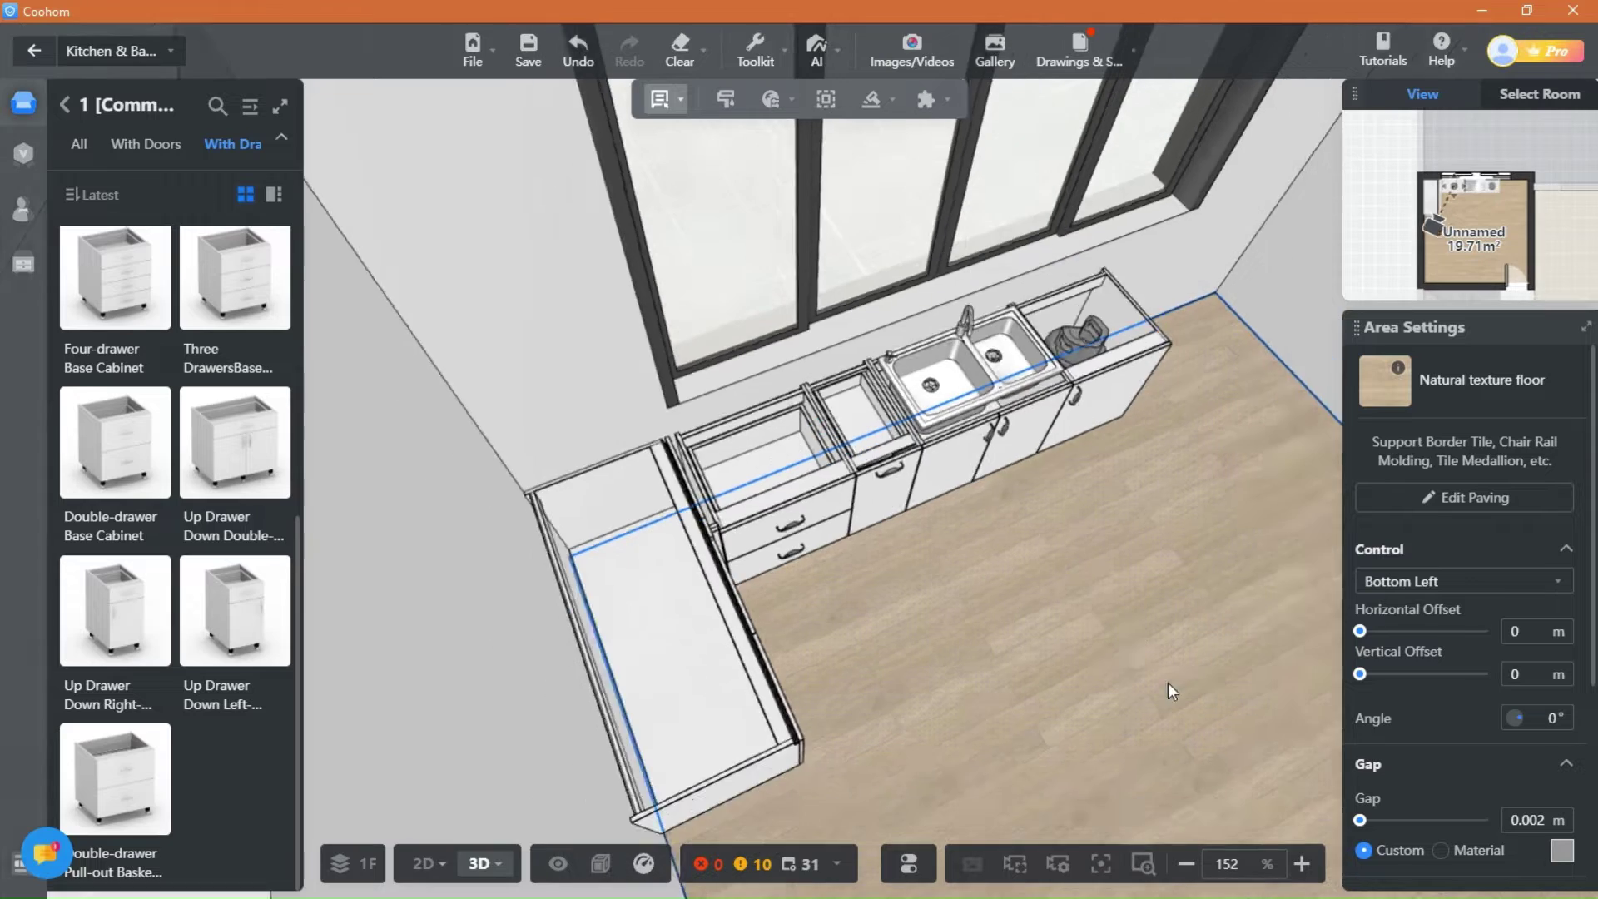
left_click_drag(1166, 682, 1050, 565)
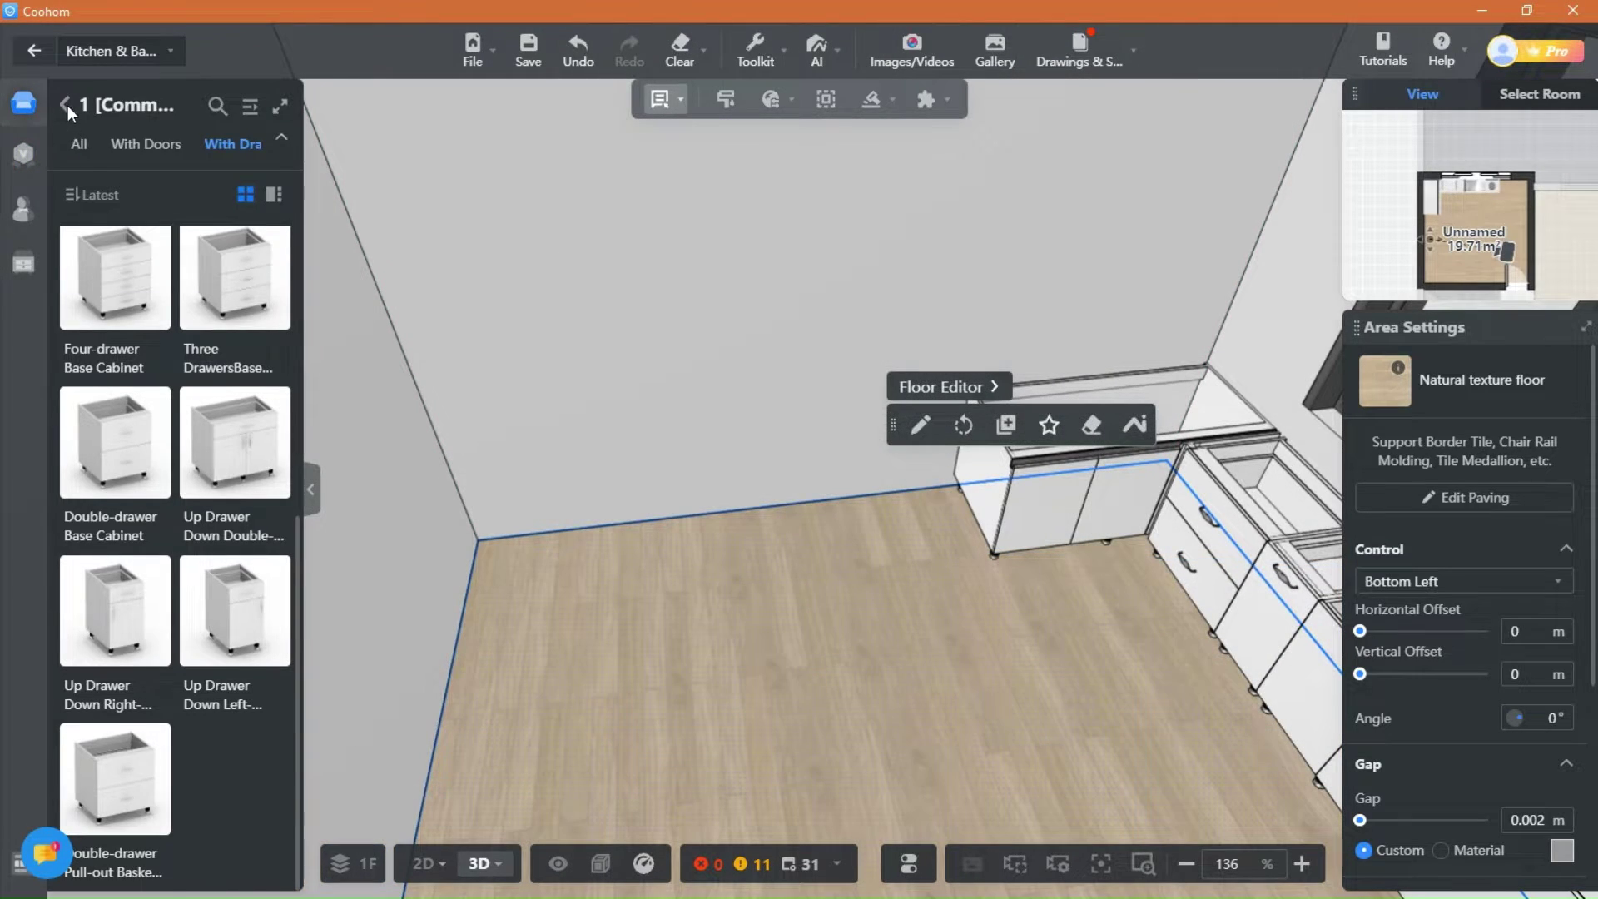
left_click(66, 105)
left_click(191, 298)
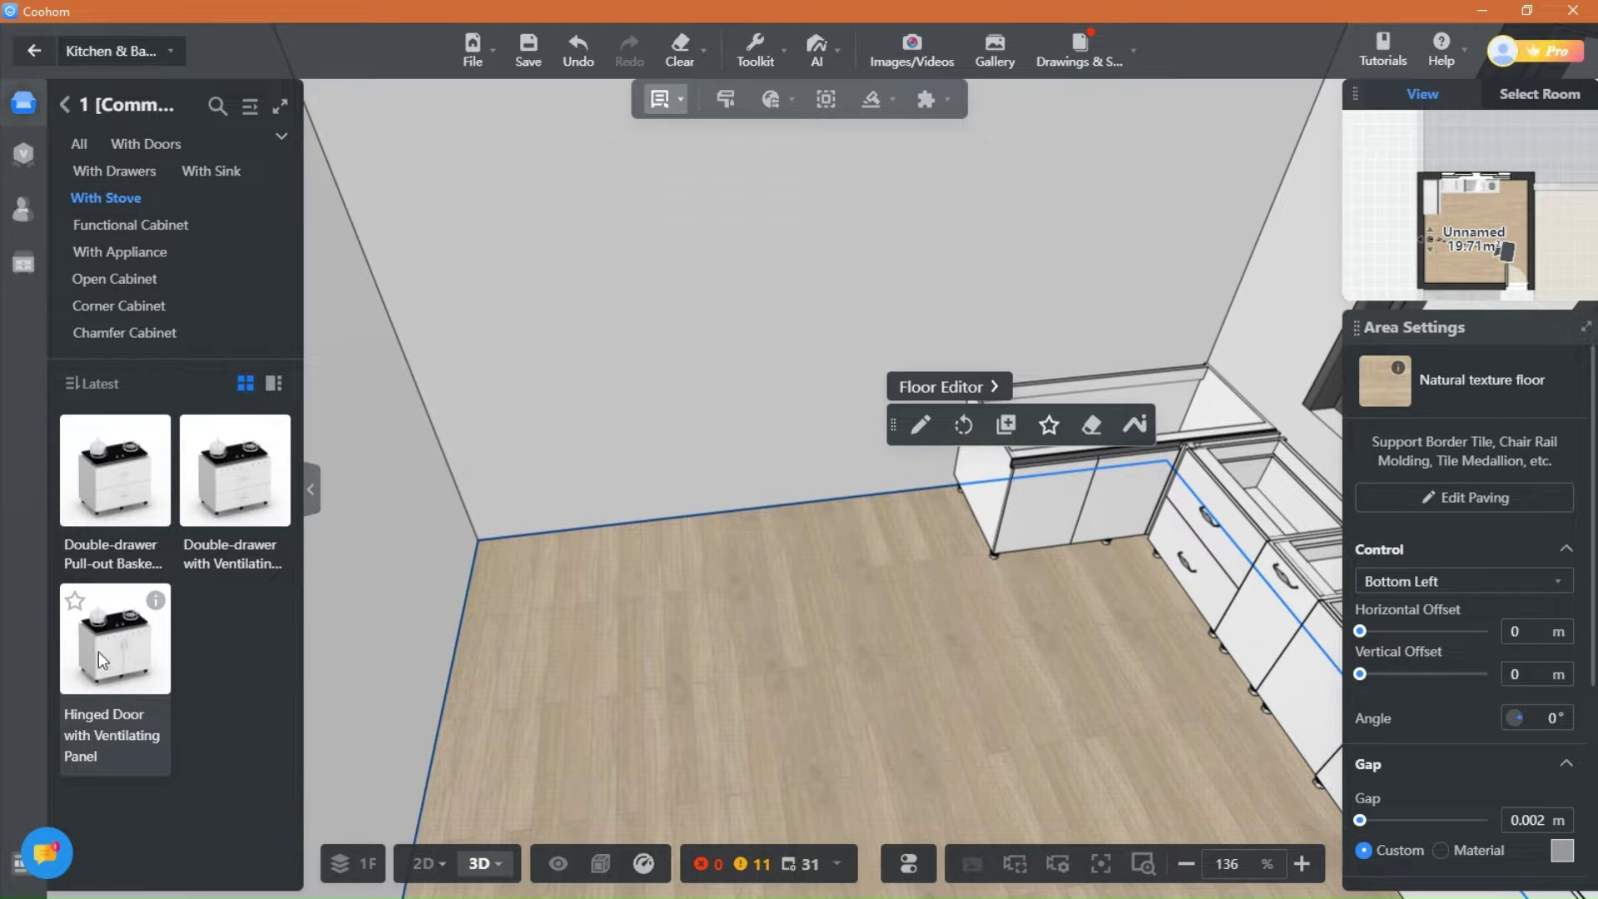
left_click(228, 480)
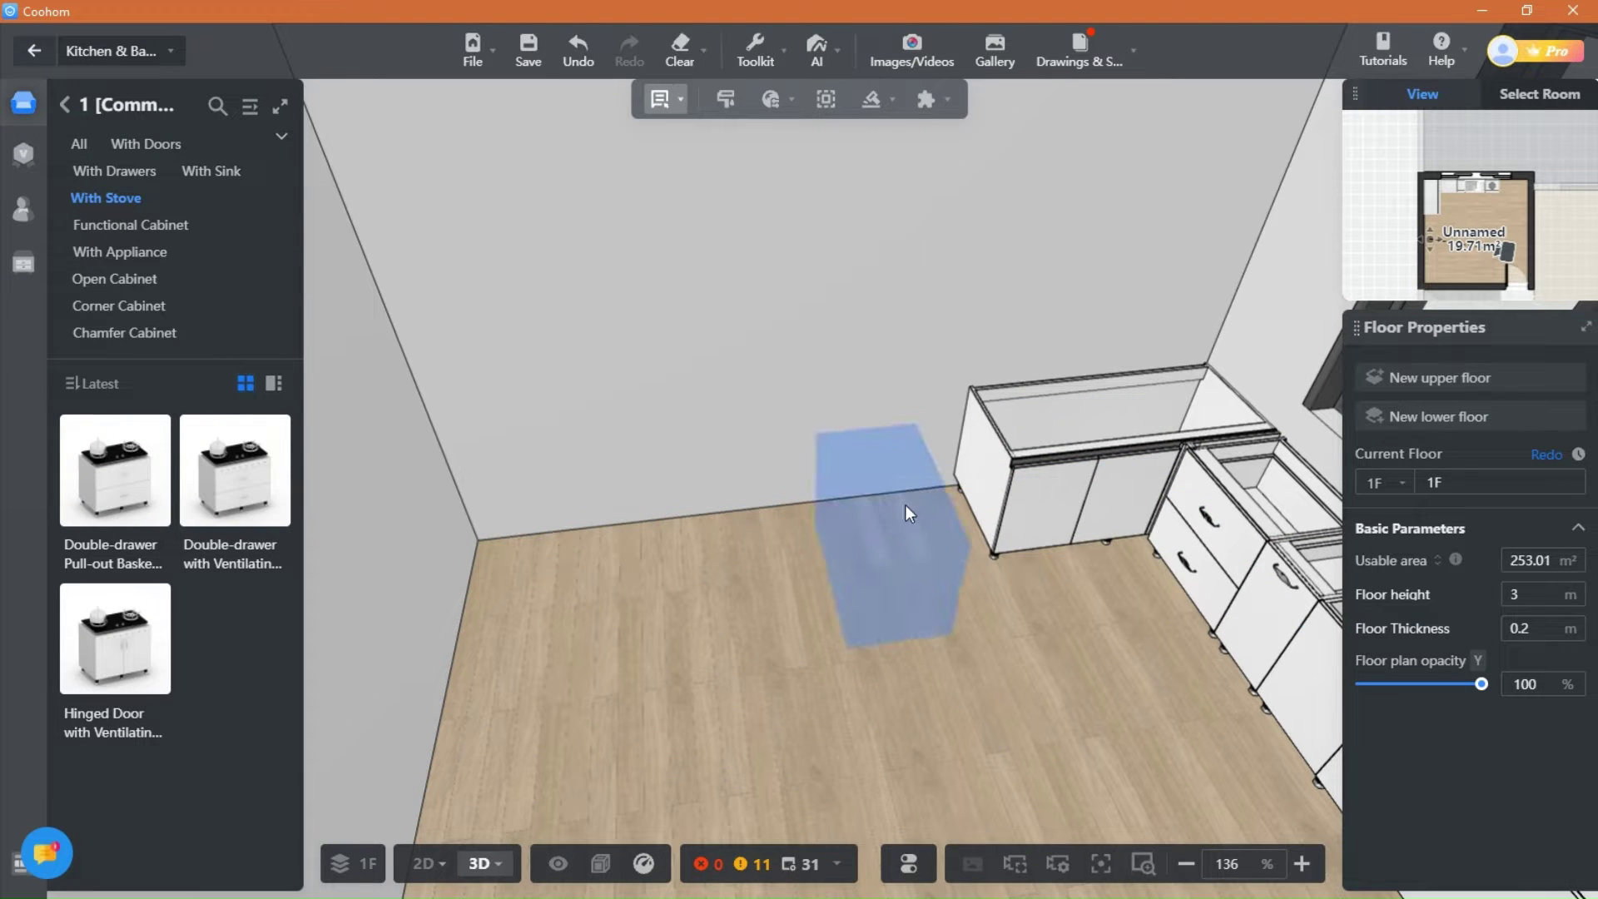
left_click(934, 472)
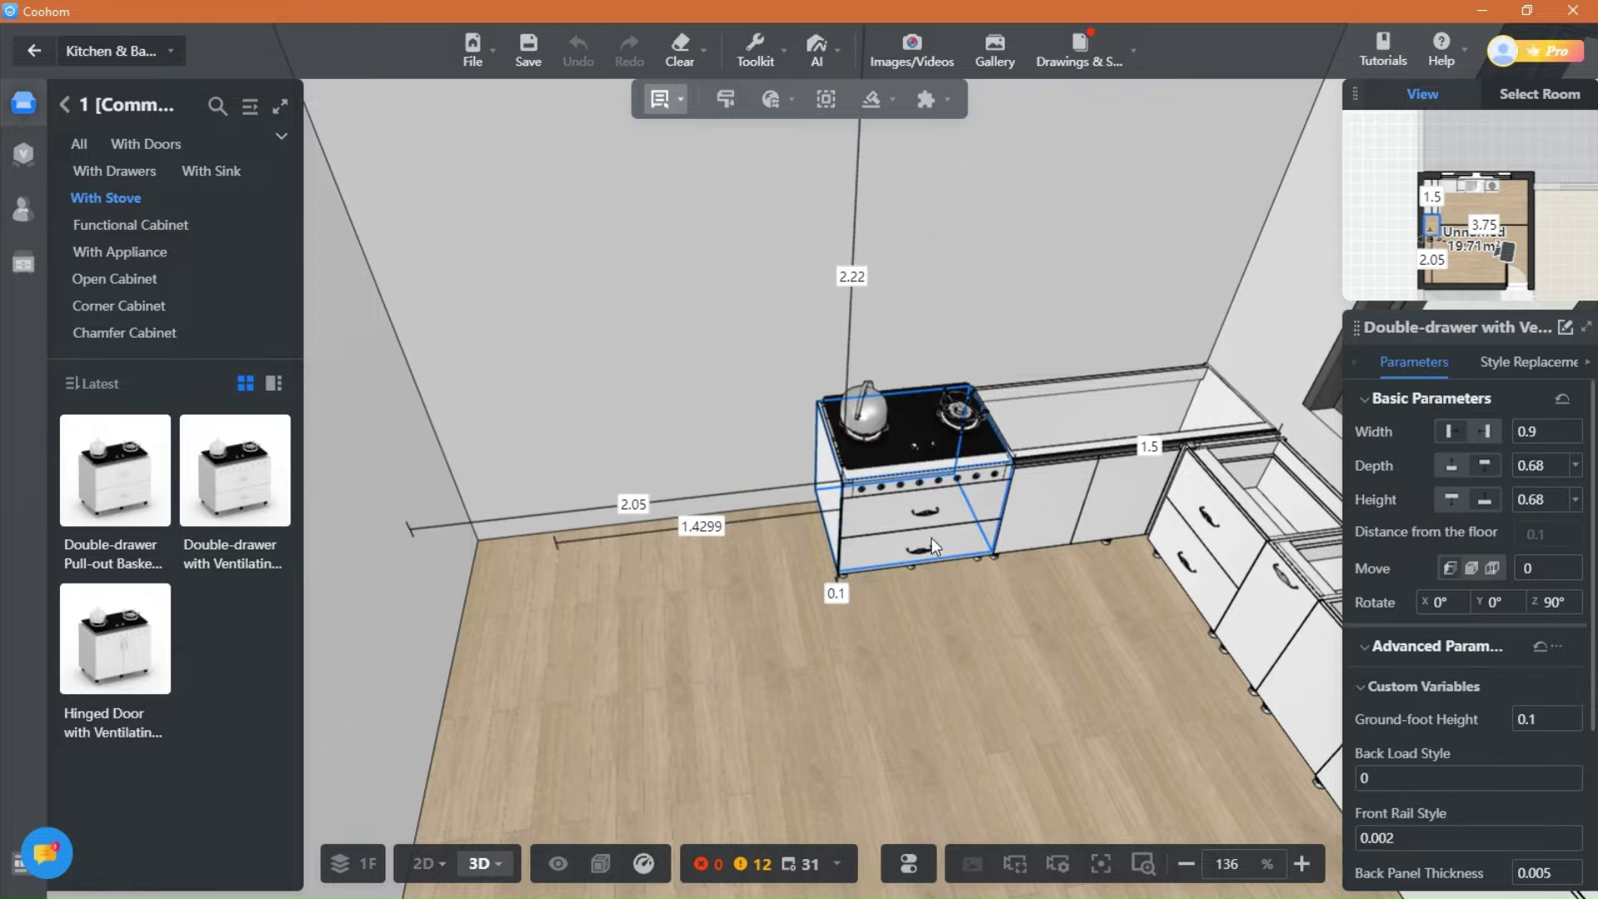
Step: Switch the stove cabinet to 3D Move & Rotate and slide it along the wall to about 0.42 m from the corner cabinet
left_click_drag(881, 677, 837, 685)
scroll(701, 660, "up", 1)
left_click_drag(701, 661, 622, 666)
left_click(713, 889)
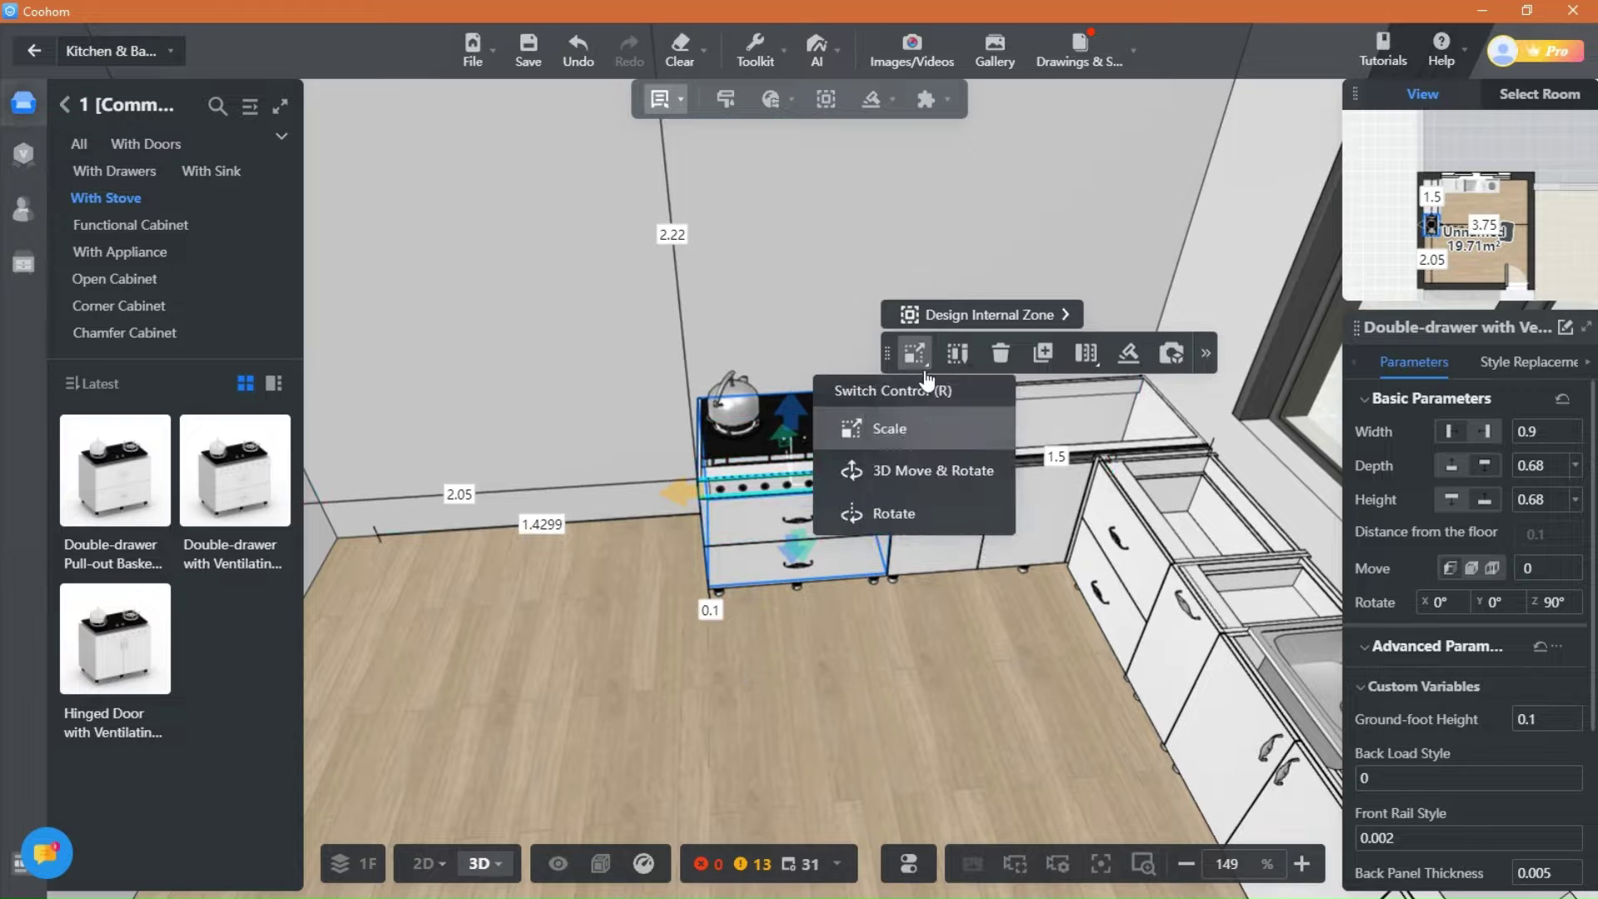
mouse_move(909, 358)
left_click(899, 487)
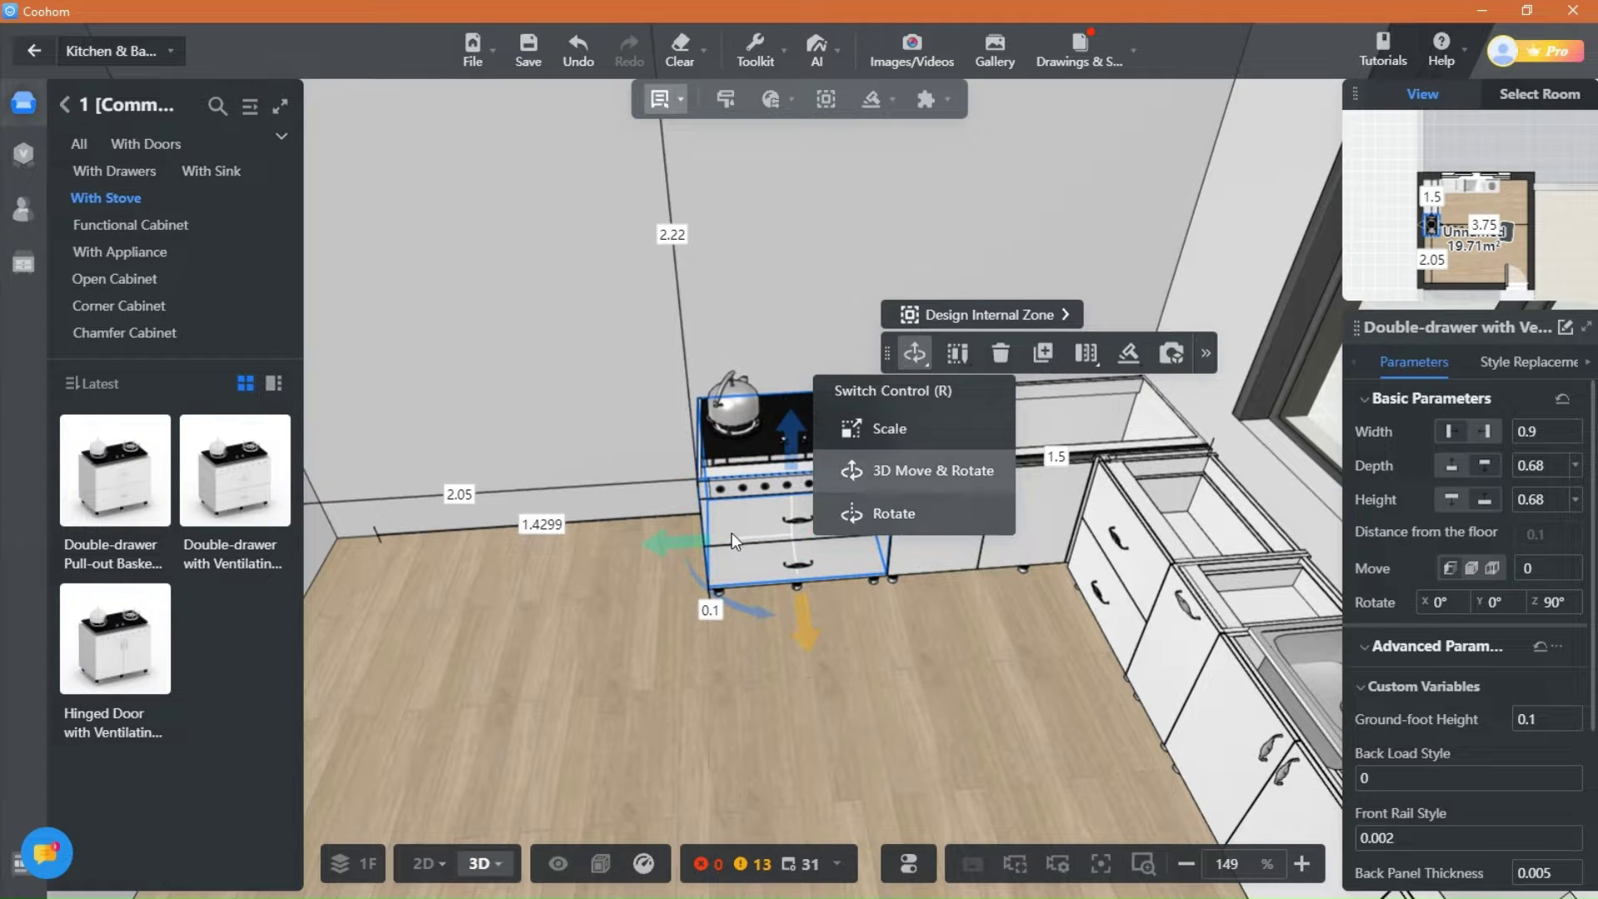
left_click_drag(658, 546, 592, 541)
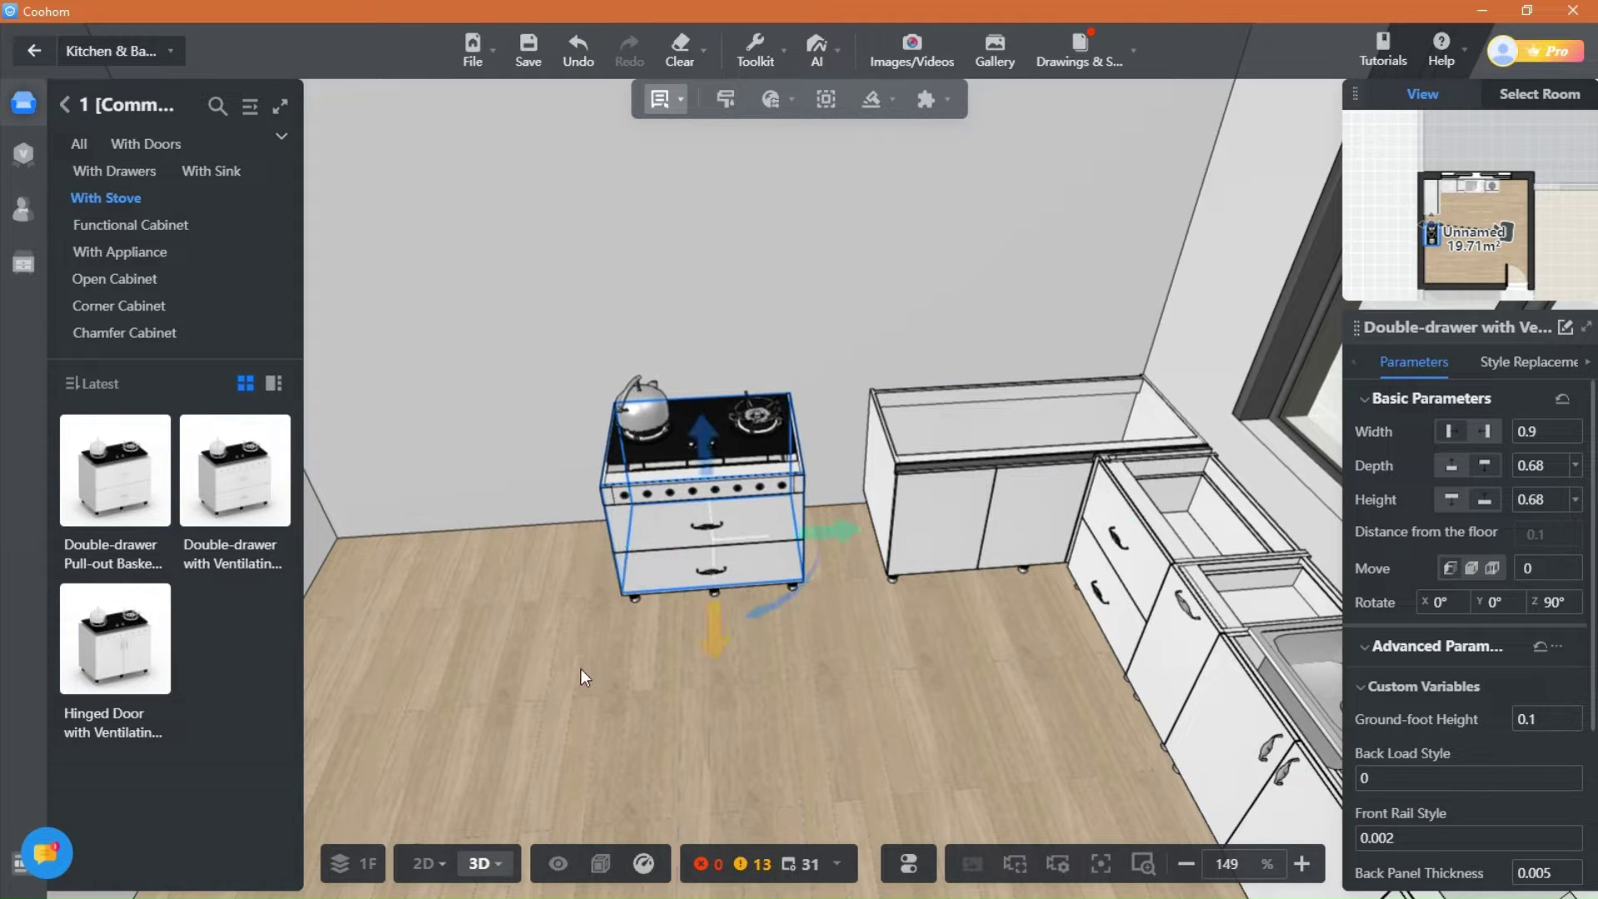
Step: Duplicate the 0.35 m wide rice bin cabinet and place the copy between the stove cabinet and the corner cabinet, flush with the latter
scroll(582, 653, "down", 4)
right_click_drag(585, 632, 582, 653)
left_click_drag(577, 566, 572, 616)
scroll(792, 726, "up", 5)
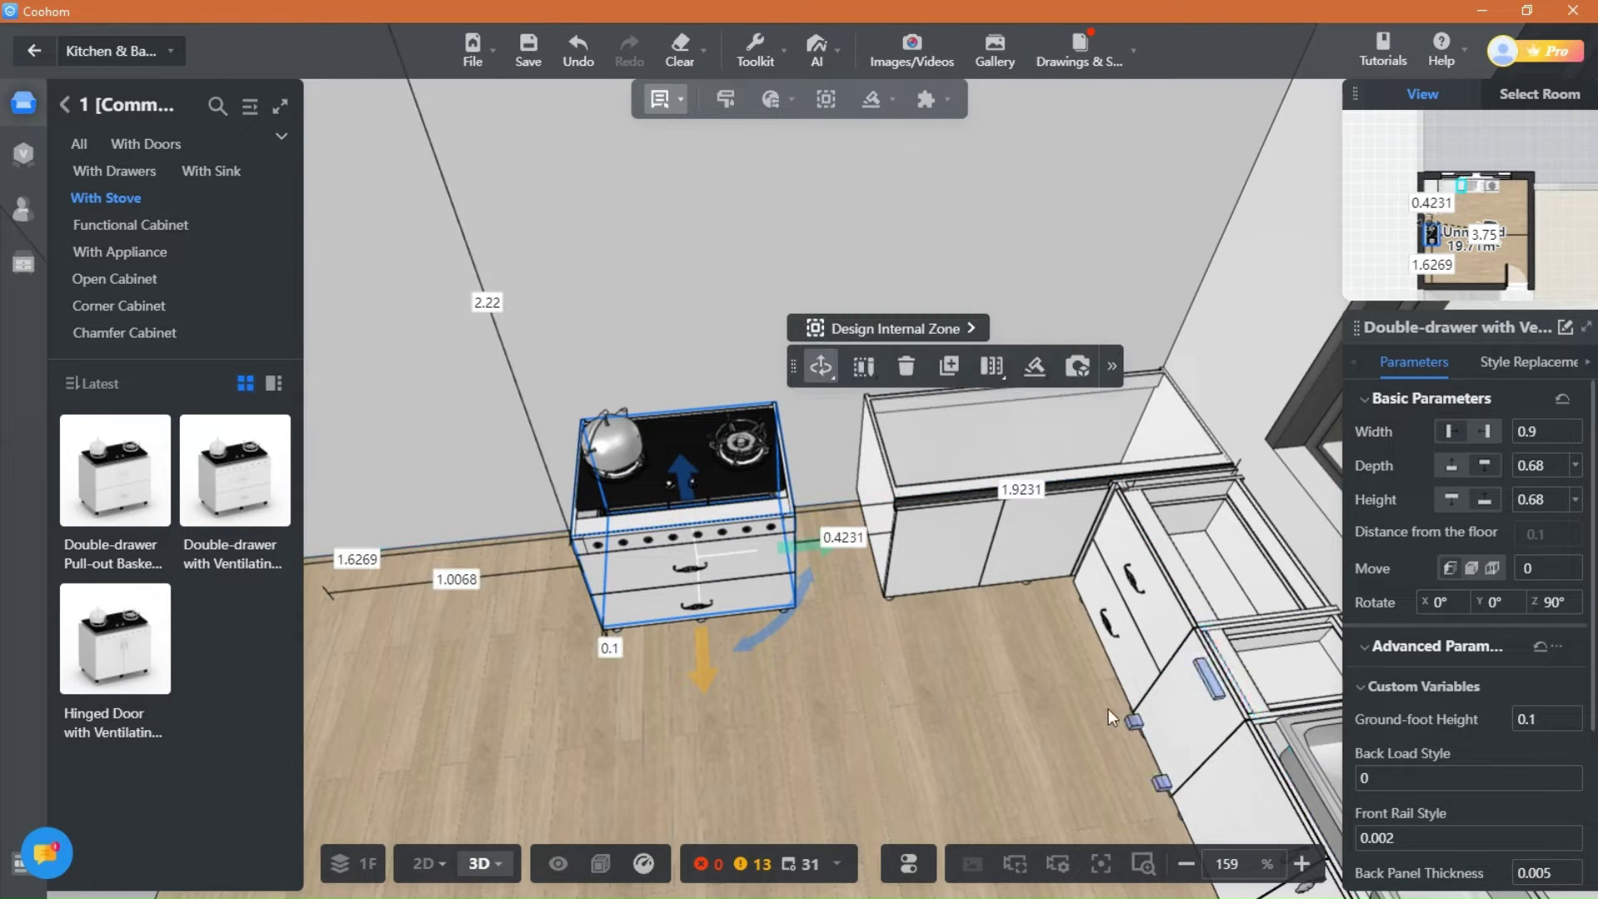
left_click(1188, 706)
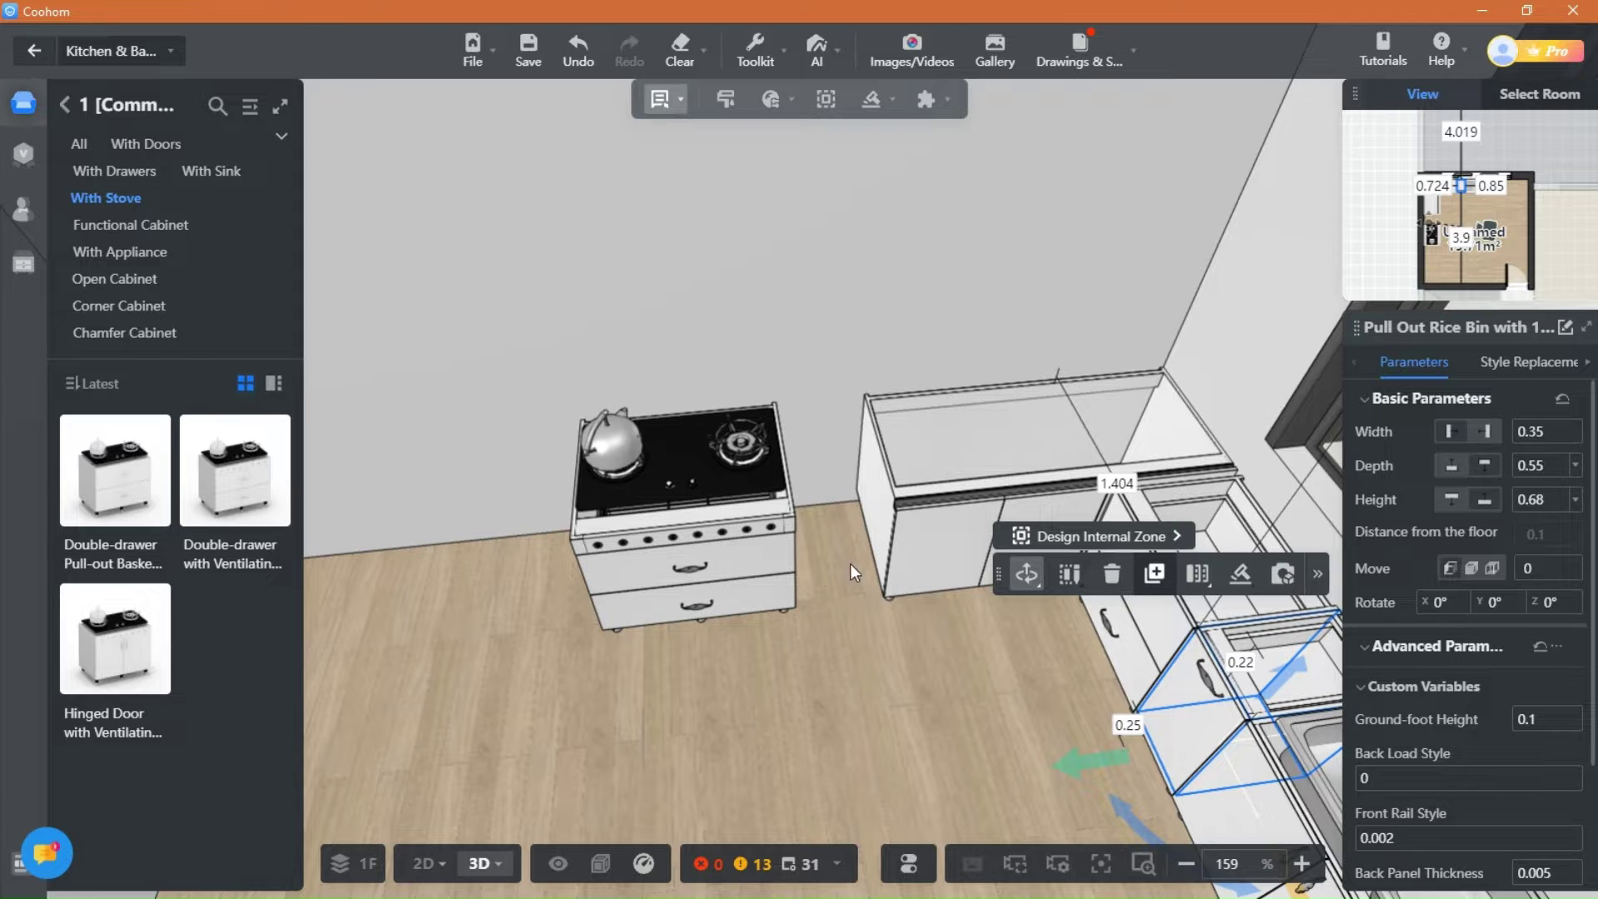
left_click(844, 533)
left_click(844, 534)
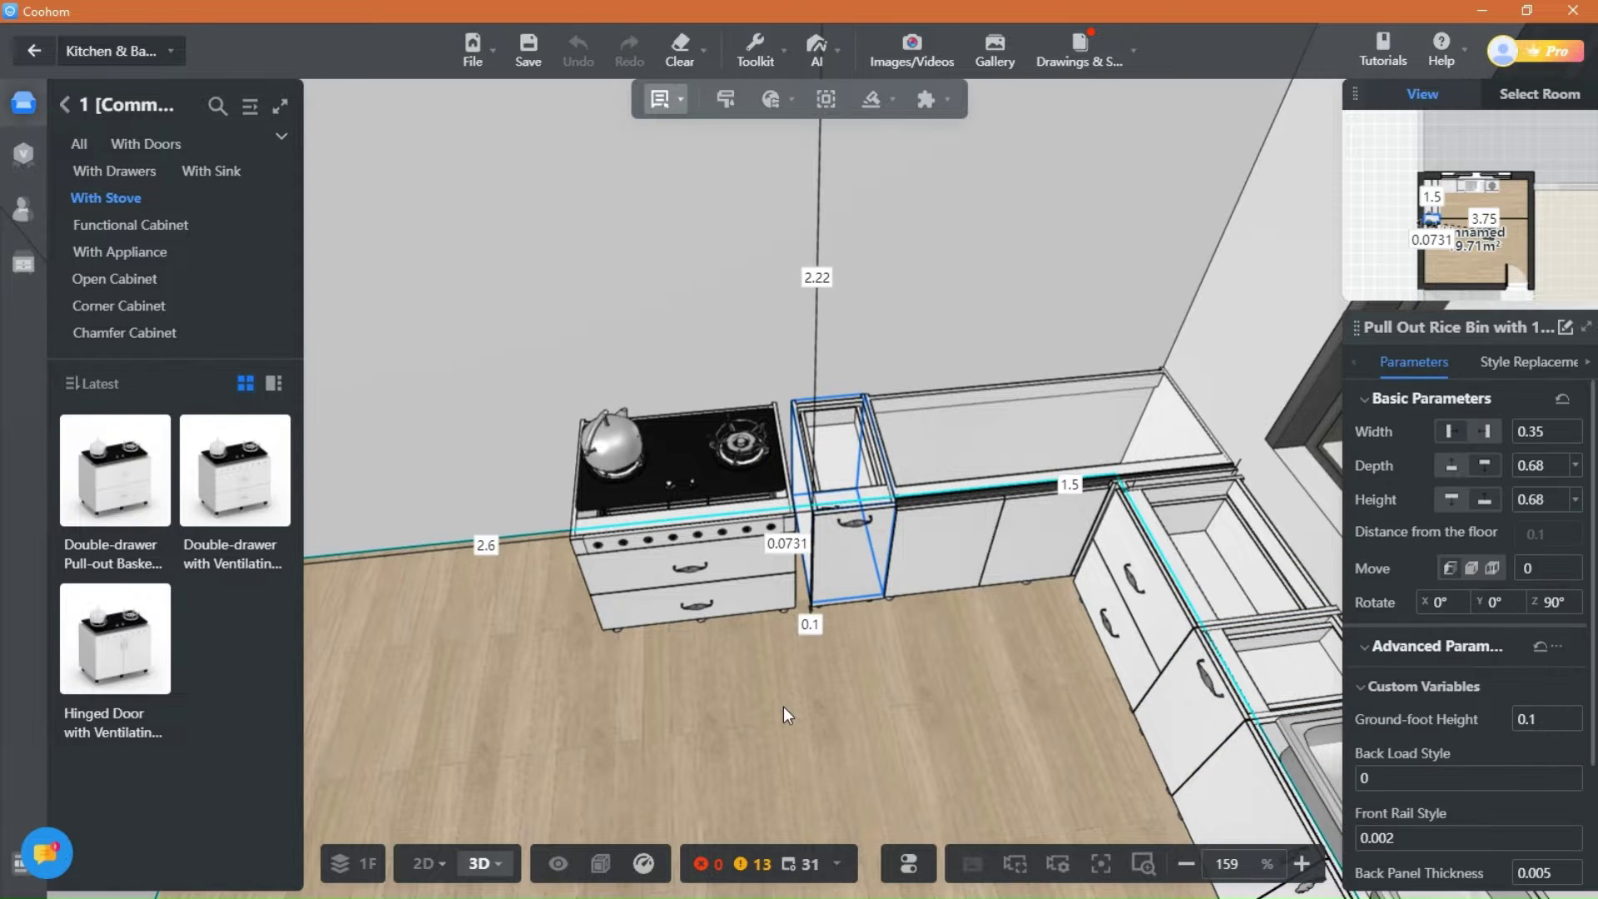
Step: Slide the stove cabinet along the wall until it sits flush against the copied rice bin cabinet
scroll(783, 706, "up", 3)
left_click(738, 598)
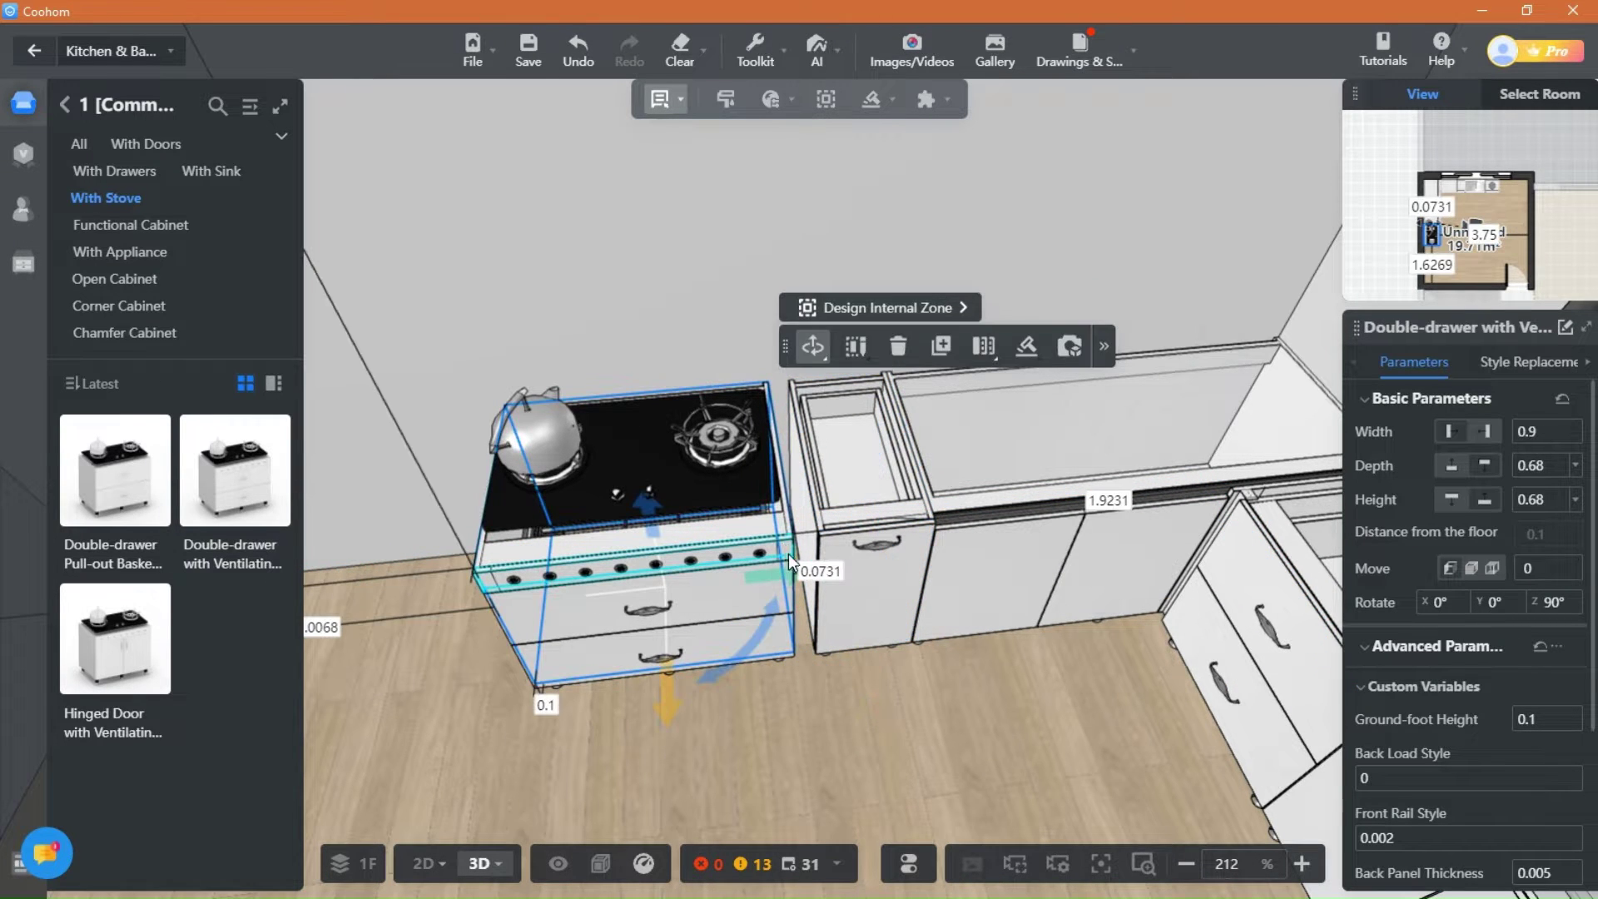
left_click_drag(778, 576, 800, 575)
left_click(800, 759)
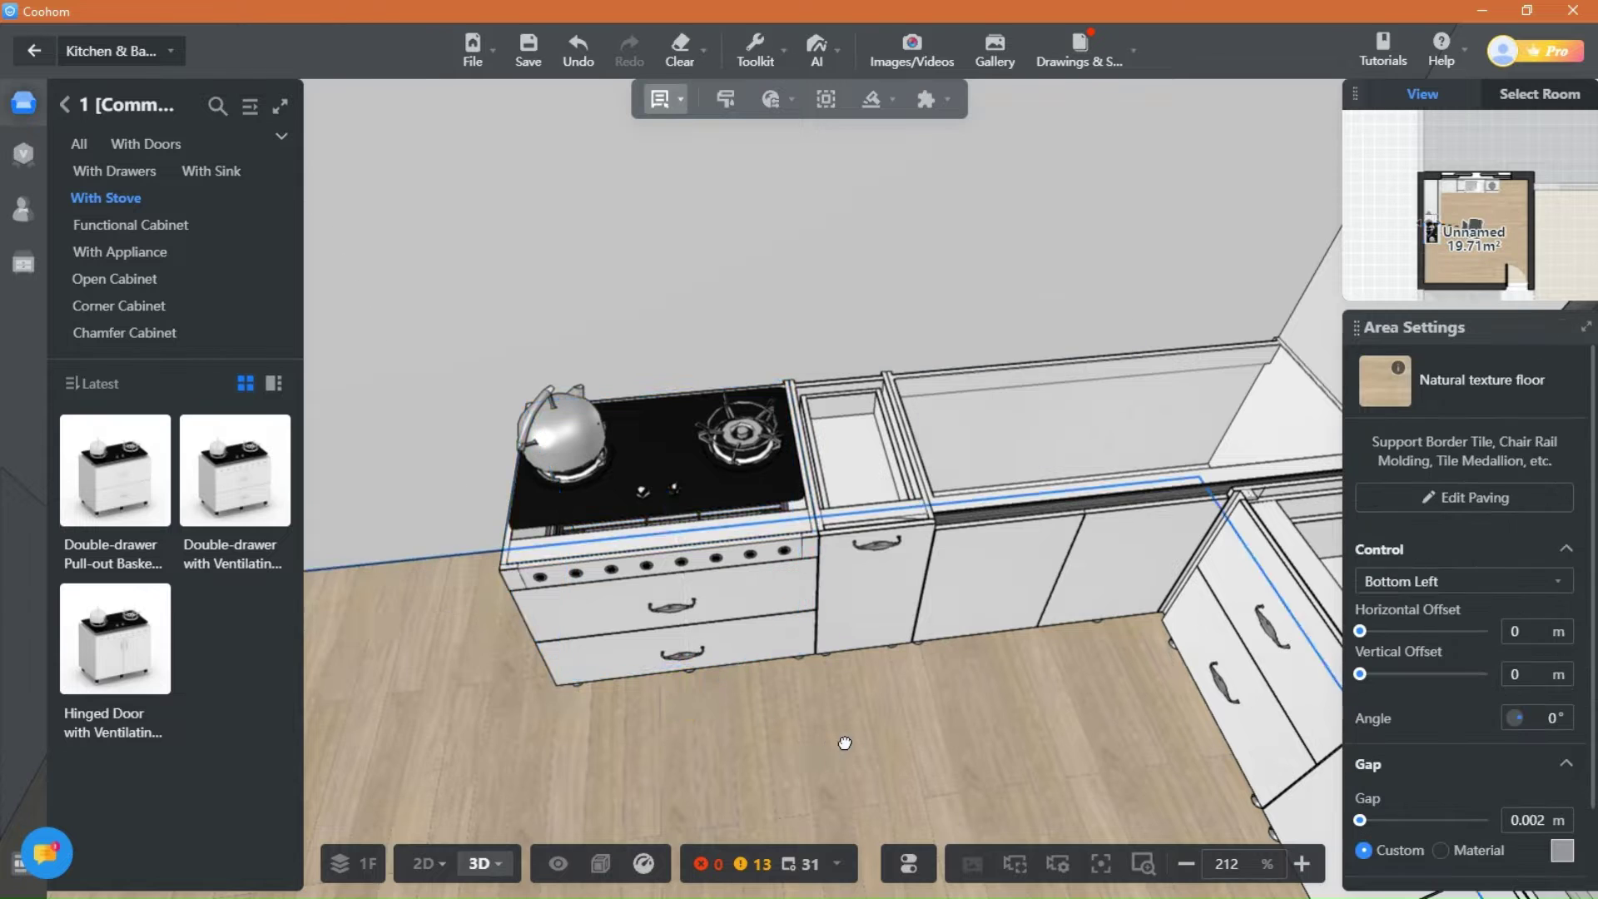
Step: Duplicate the corner base cabinet and place the copy in the room corner on the other side of the stove cabinet
left_click_drag(845, 746, 786, 720)
scroll(774, 721, "down", 5)
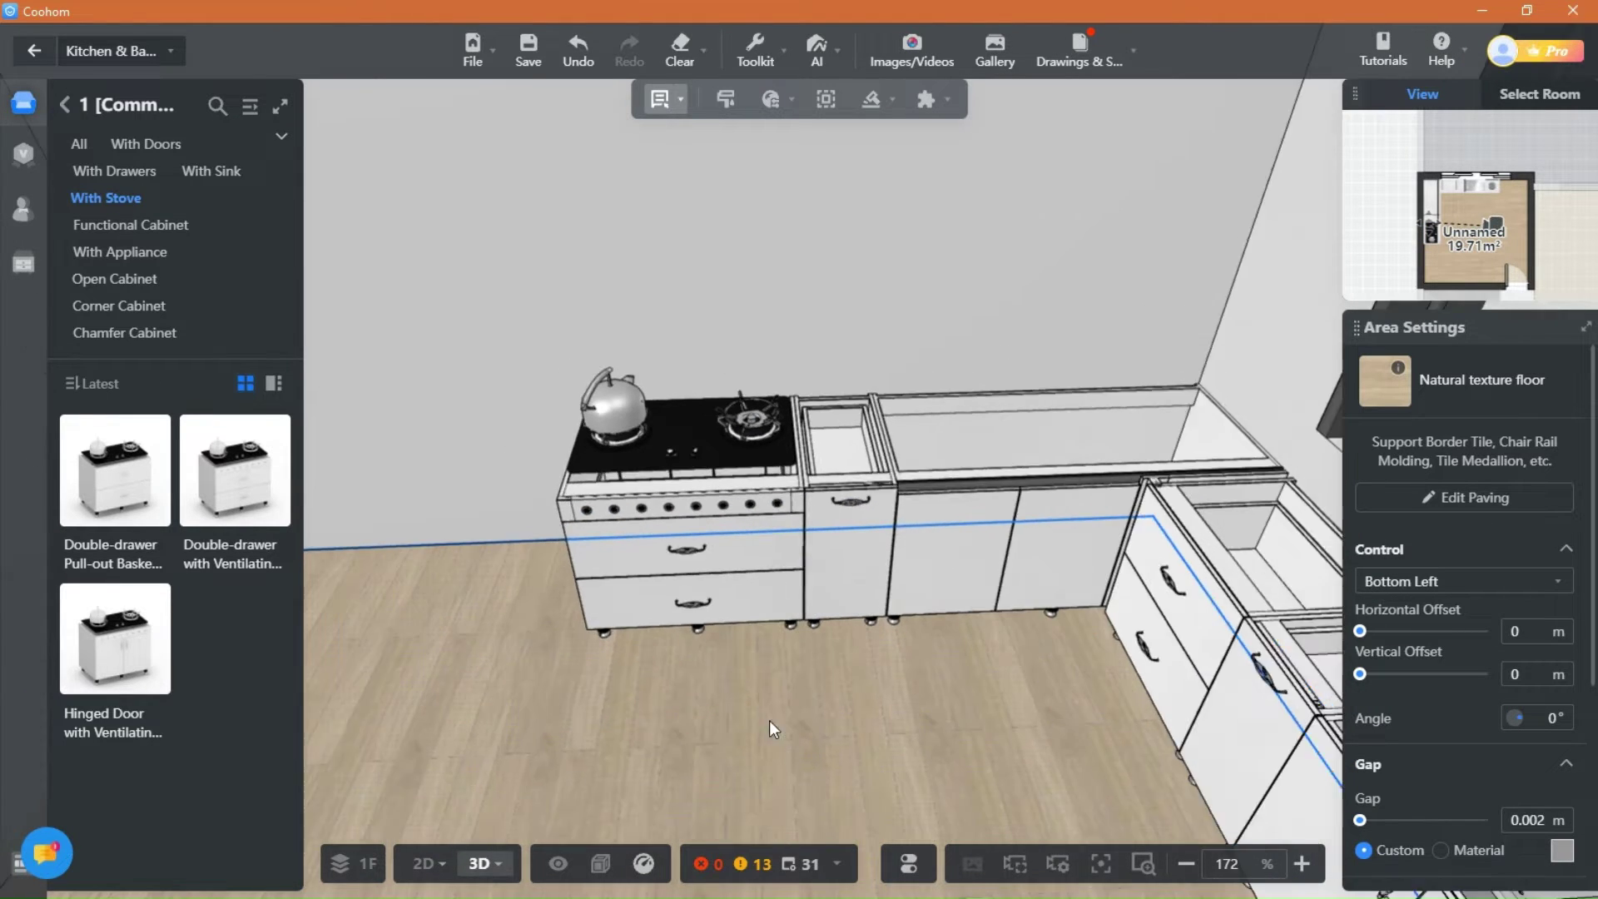
left_click_drag(785, 660, 845, 663)
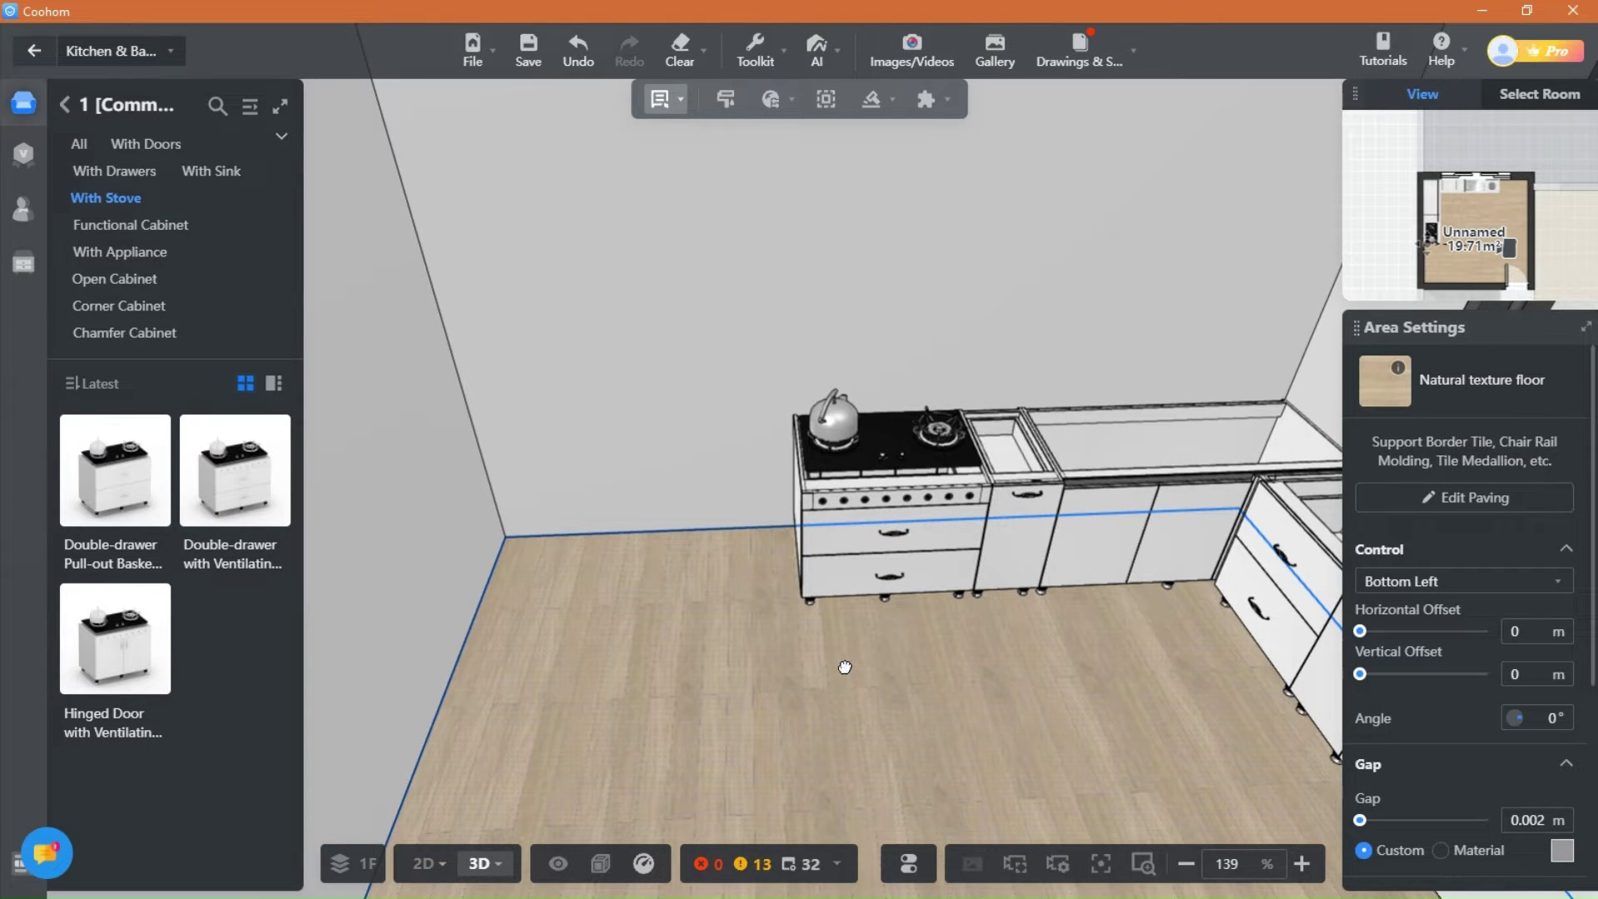
left_click(706, 887)
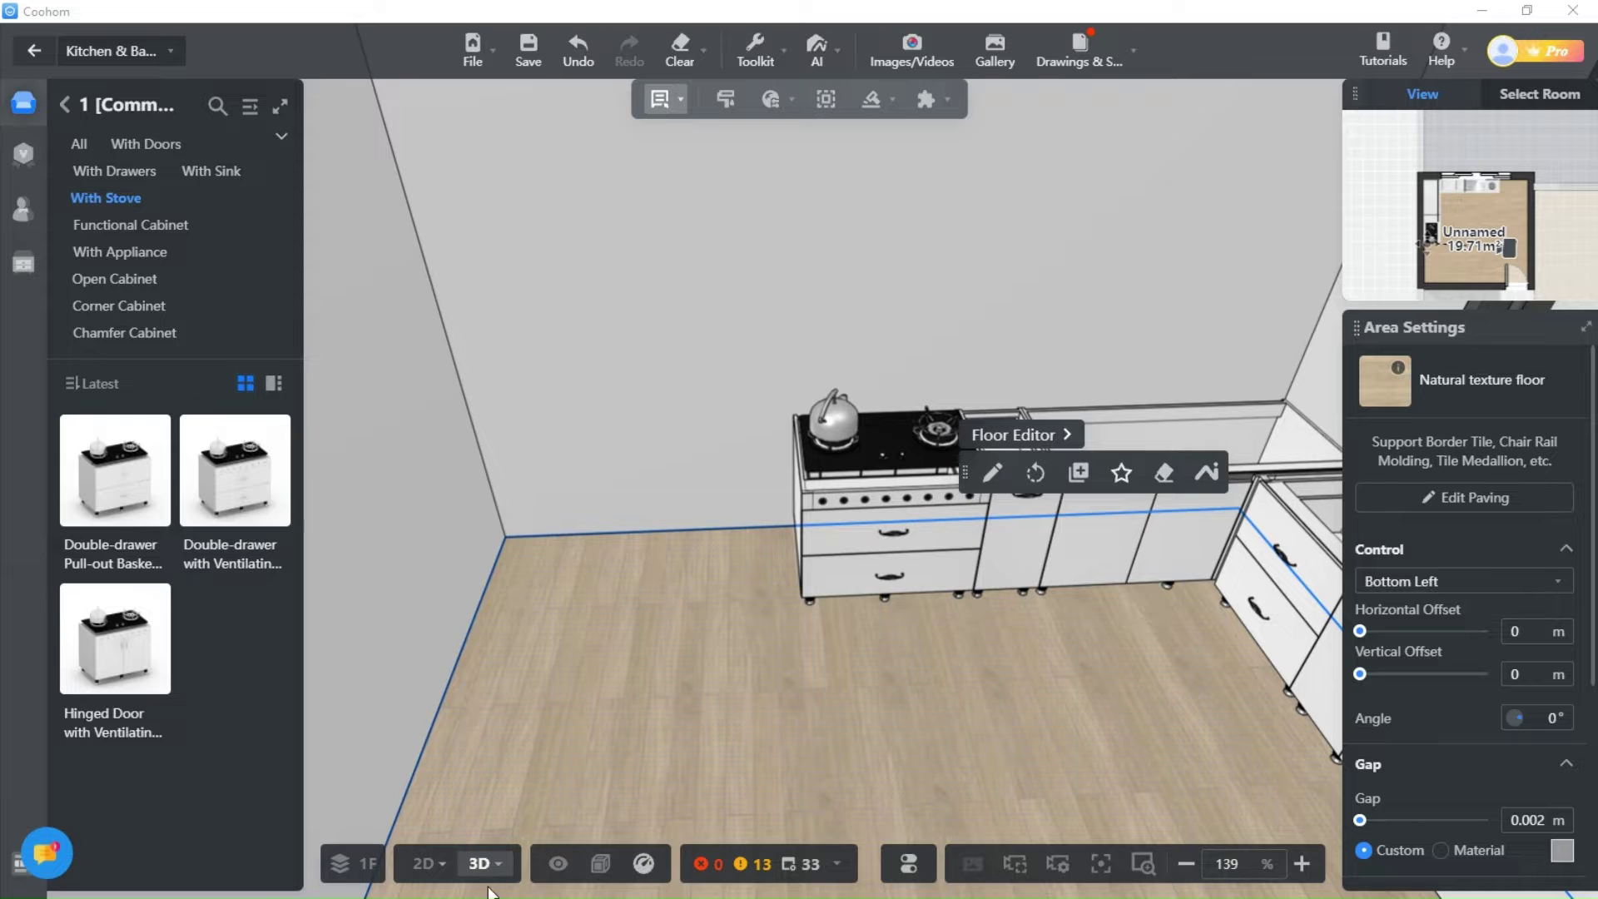
left_click_drag(818, 731, 768, 630)
scroll(768, 630, "down", 3)
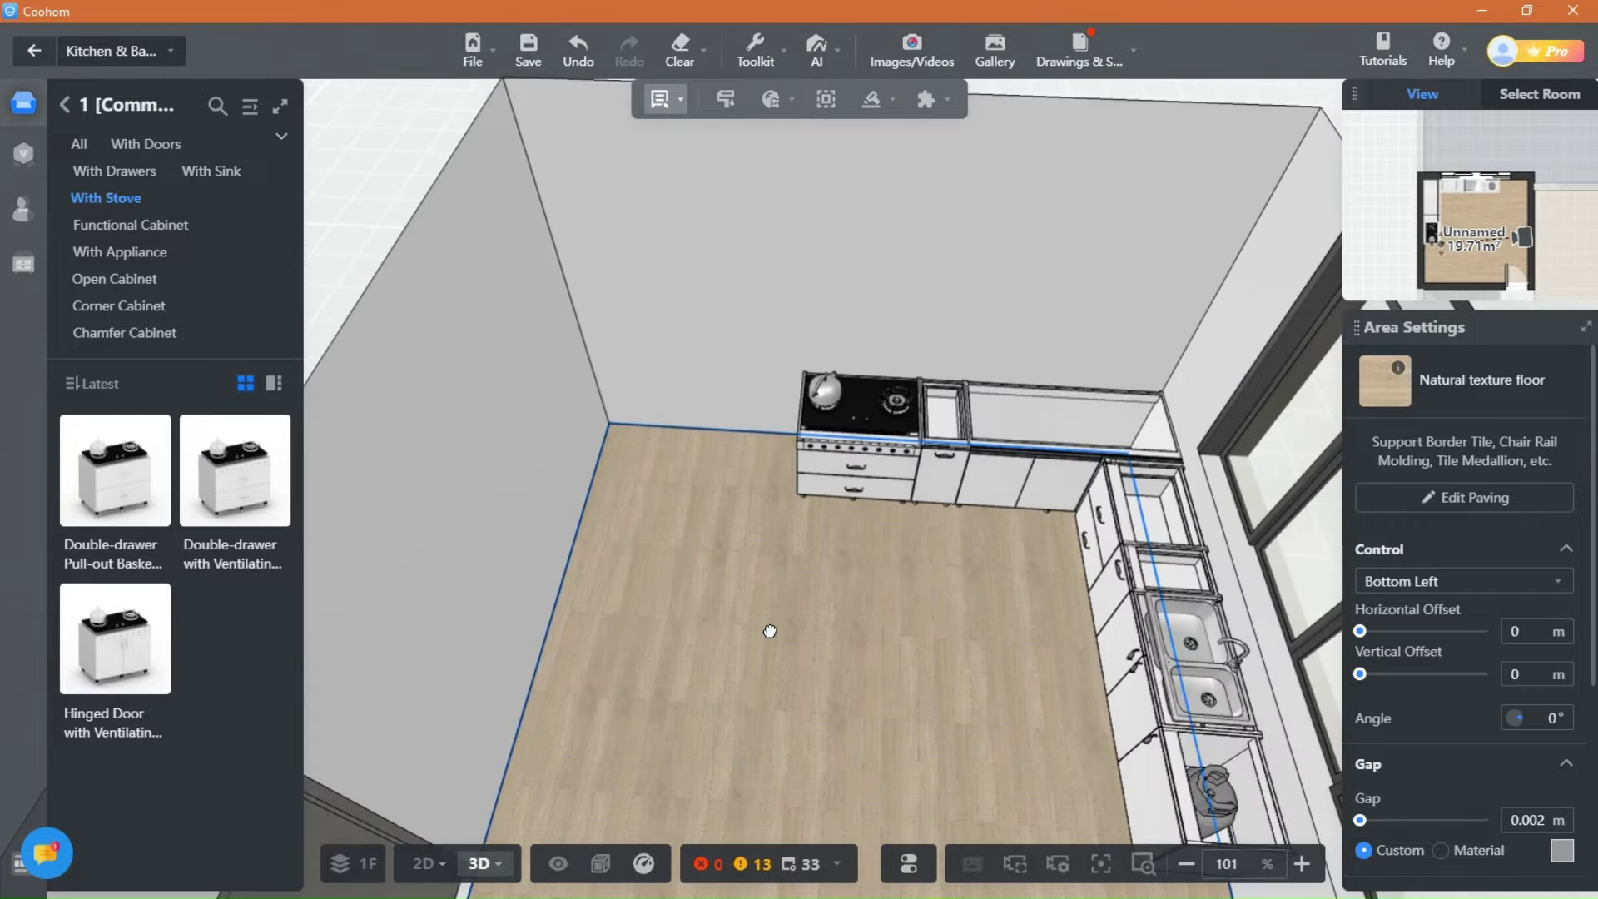
left_click(1071, 454)
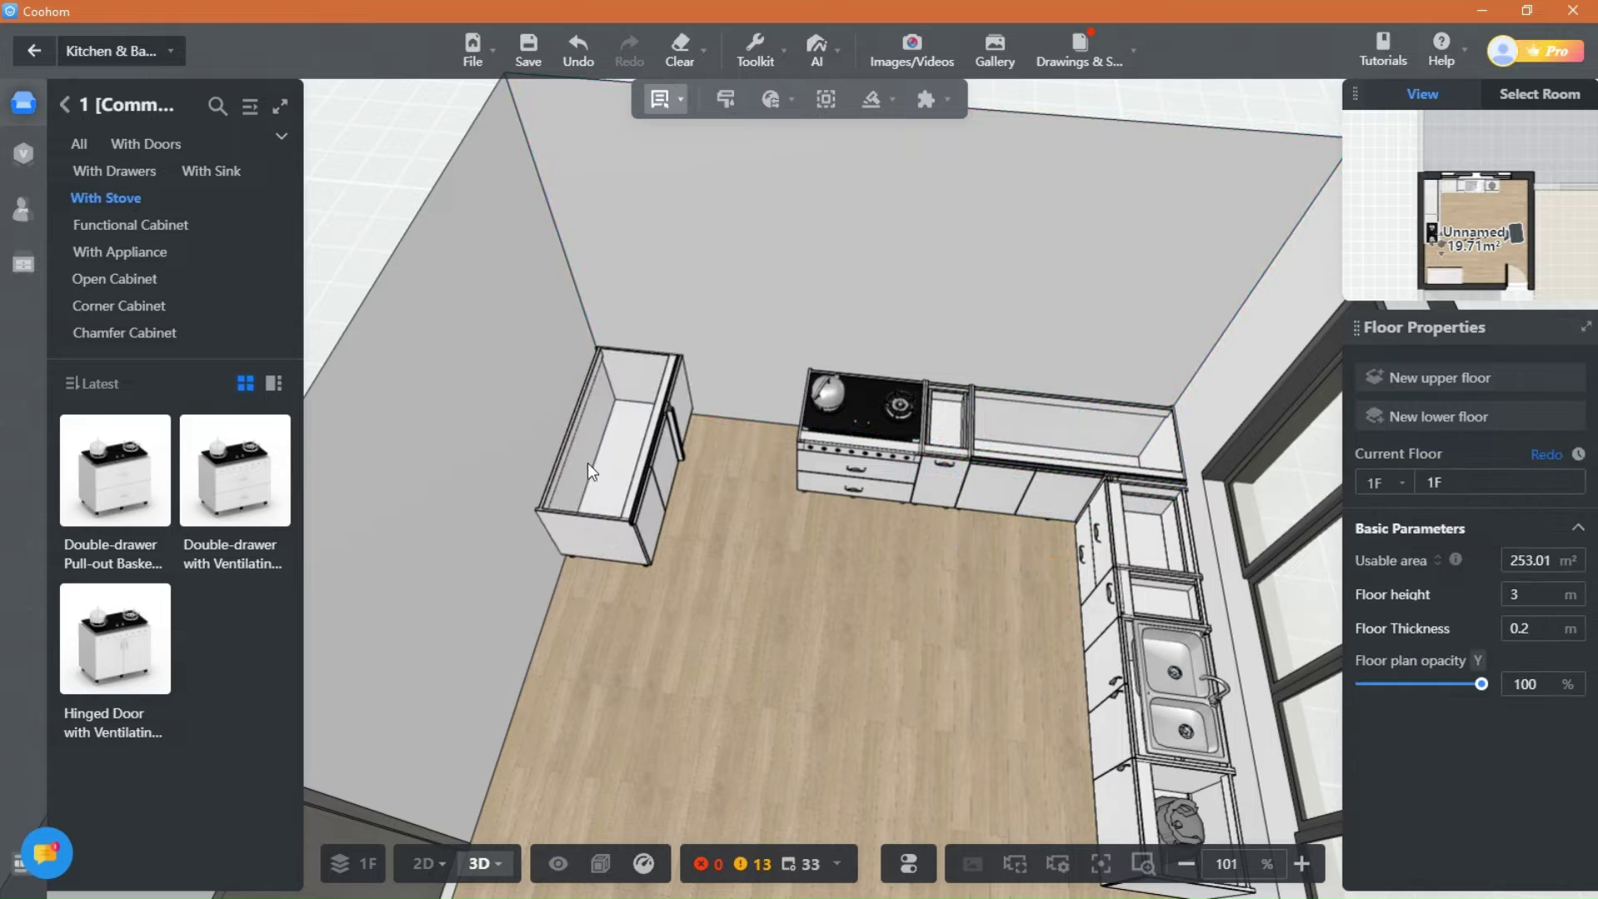
Step: Place a Hinged Door Base Cabinet from the common base units with doors between the stove cabinet and the copied corner cabinet
left_click(586, 493)
scroll(788, 542, "up", 1)
right_click_drag(787, 542, 861, 673)
scroll(862, 672, "up", 6)
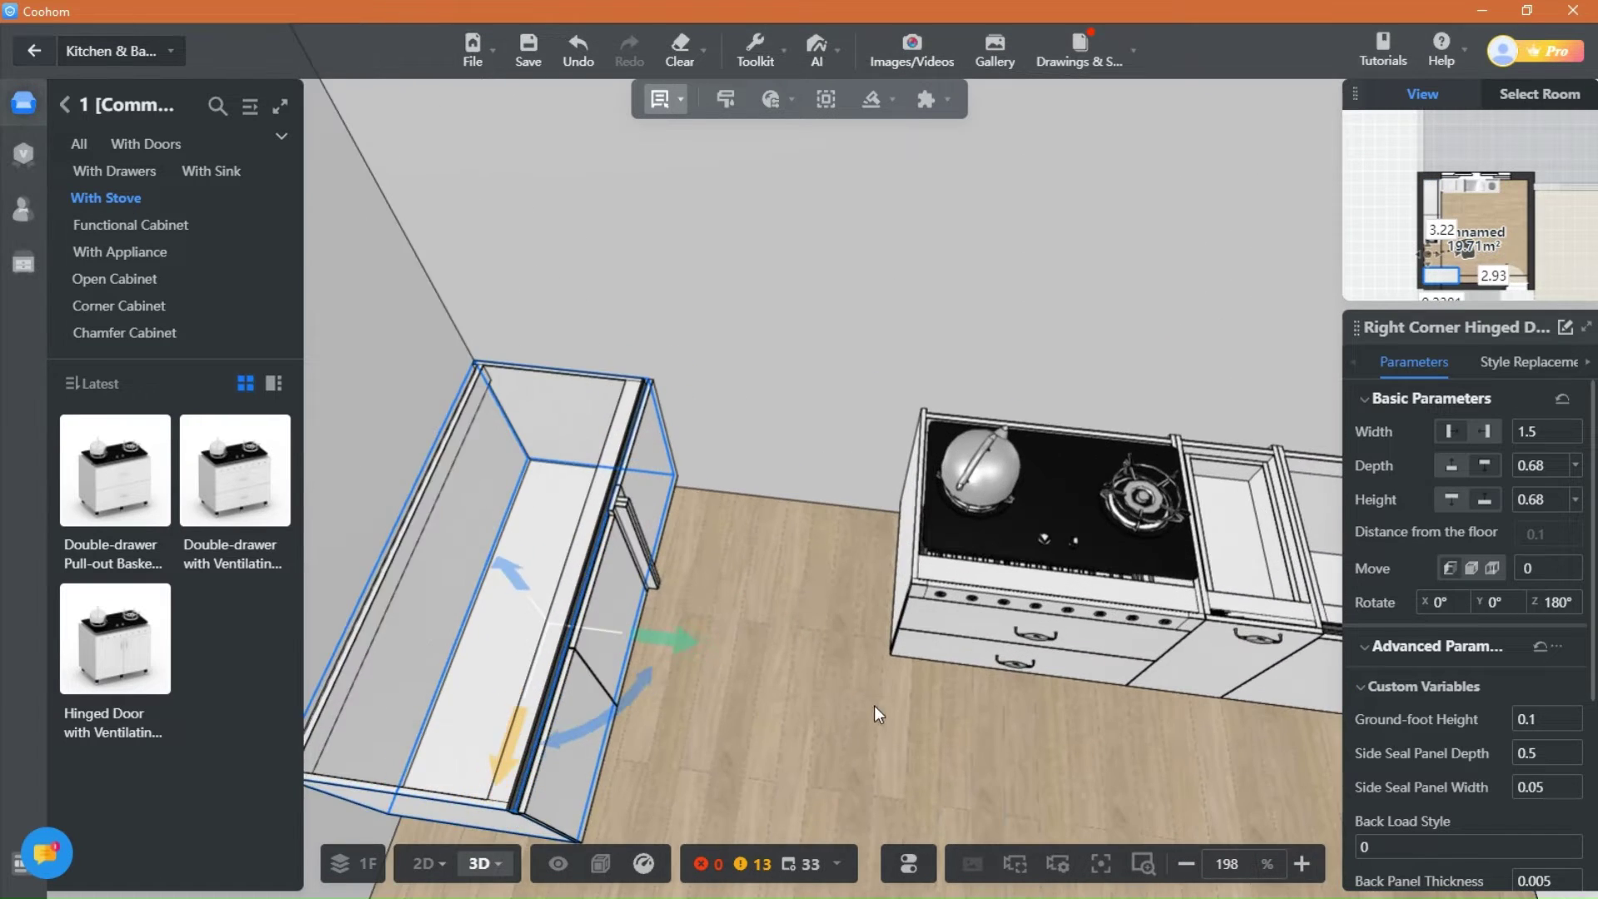
scroll(972, 633, "down", 3)
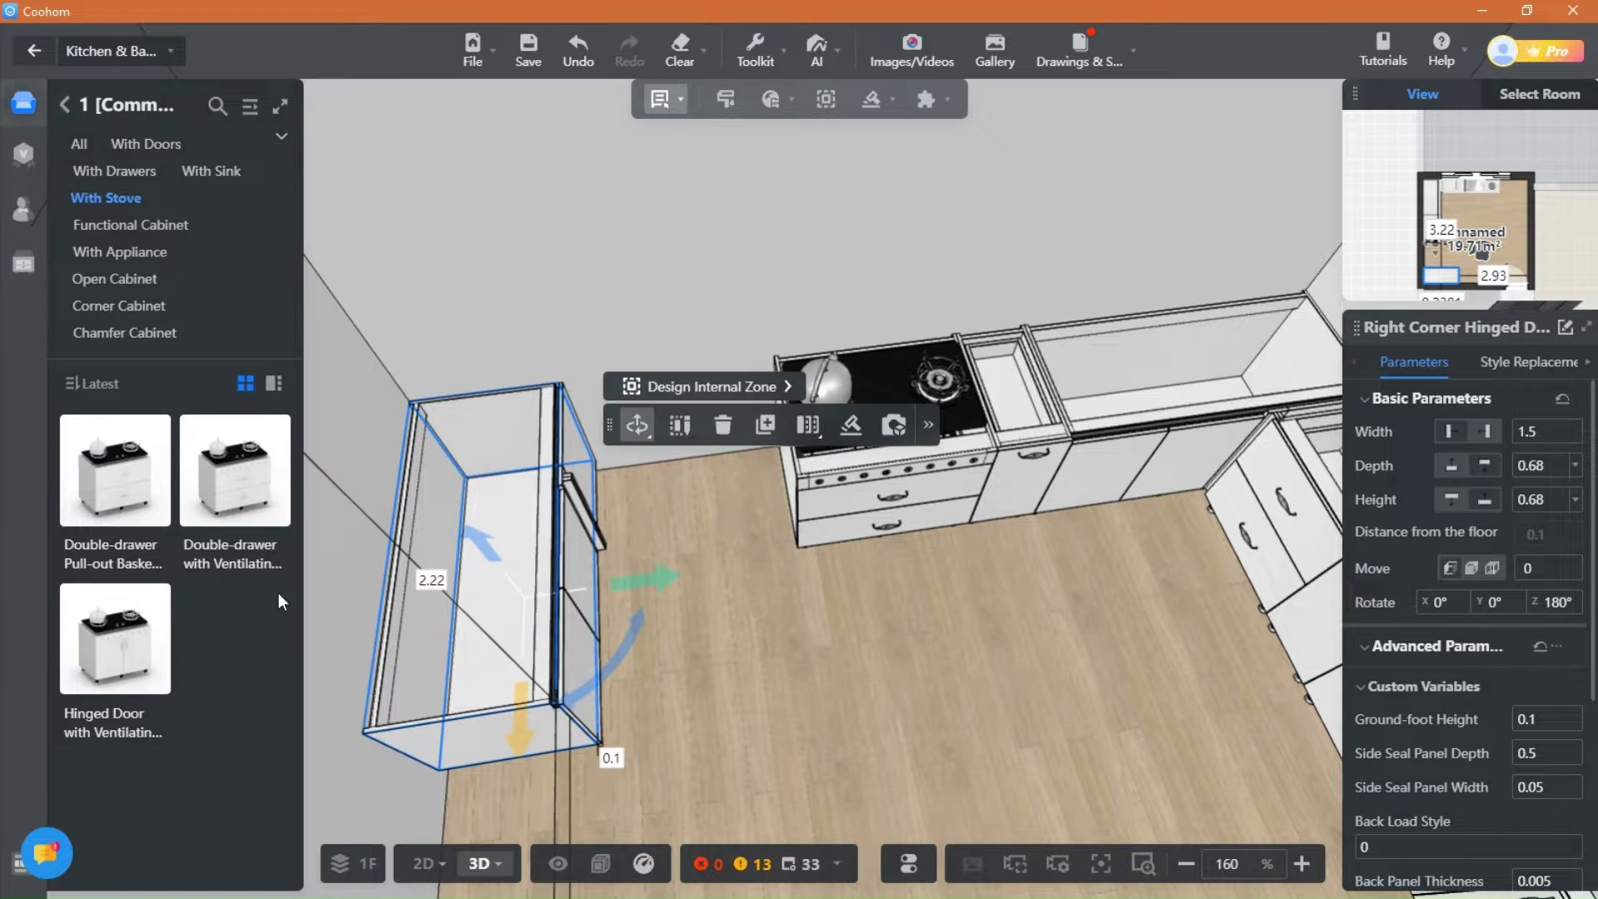
left_click(66, 106)
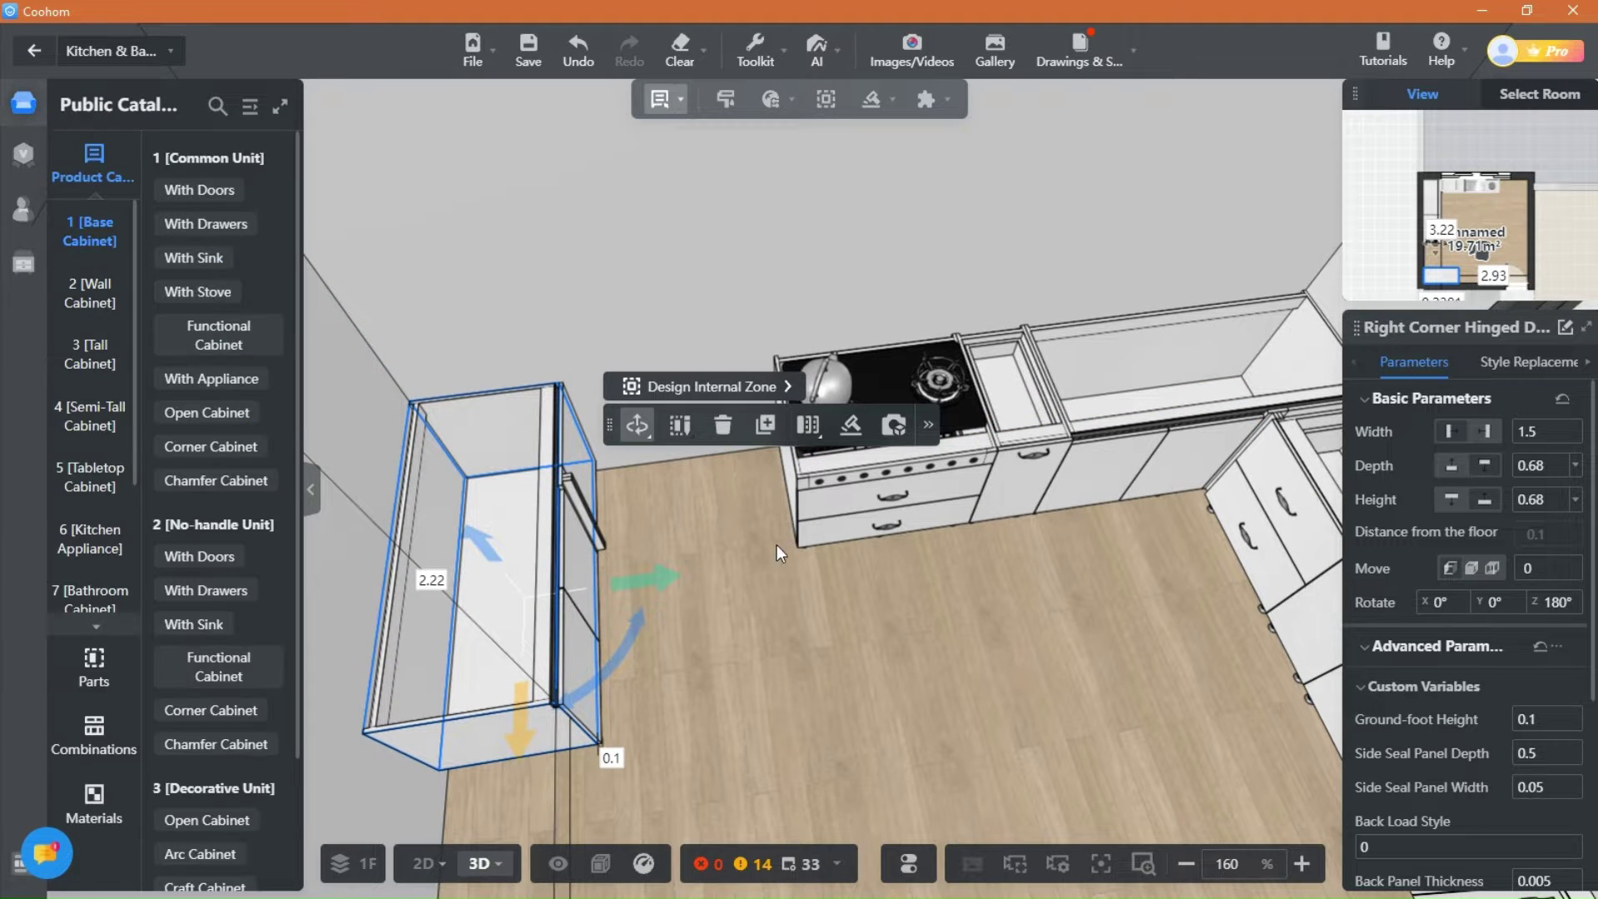
mouse_move(1030, 562)
left_mouse_down()
mouse_move(1066, 598)
mouse_move(1038, 578)
left_mouse_up()
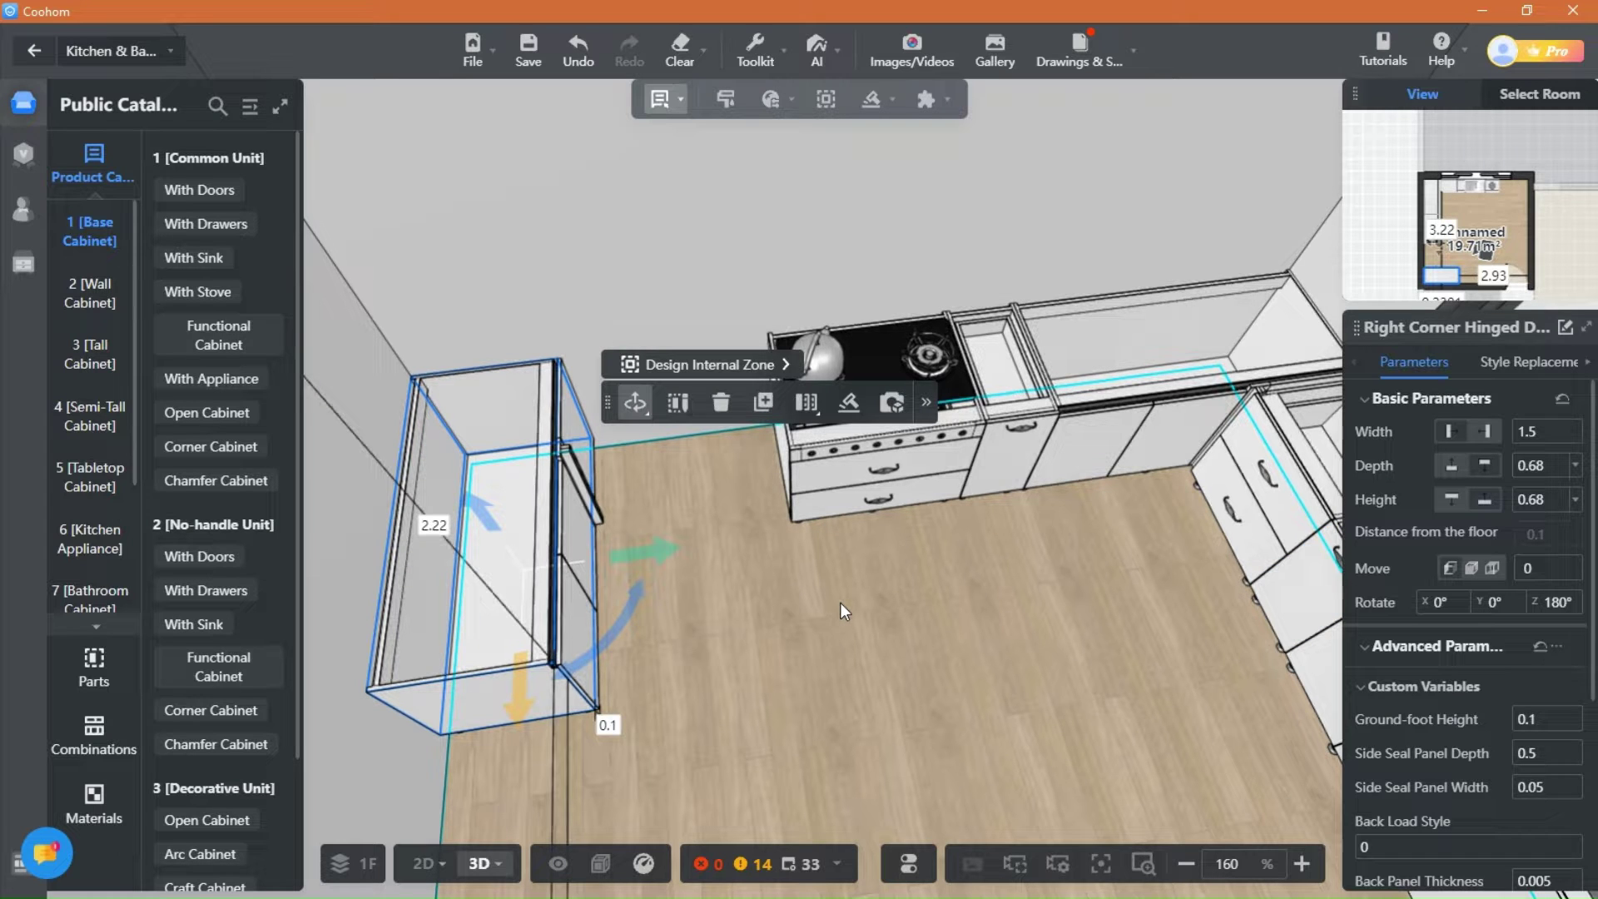
mouse_move(634, 406)
left_click(653, 520)
left_click(199, 190)
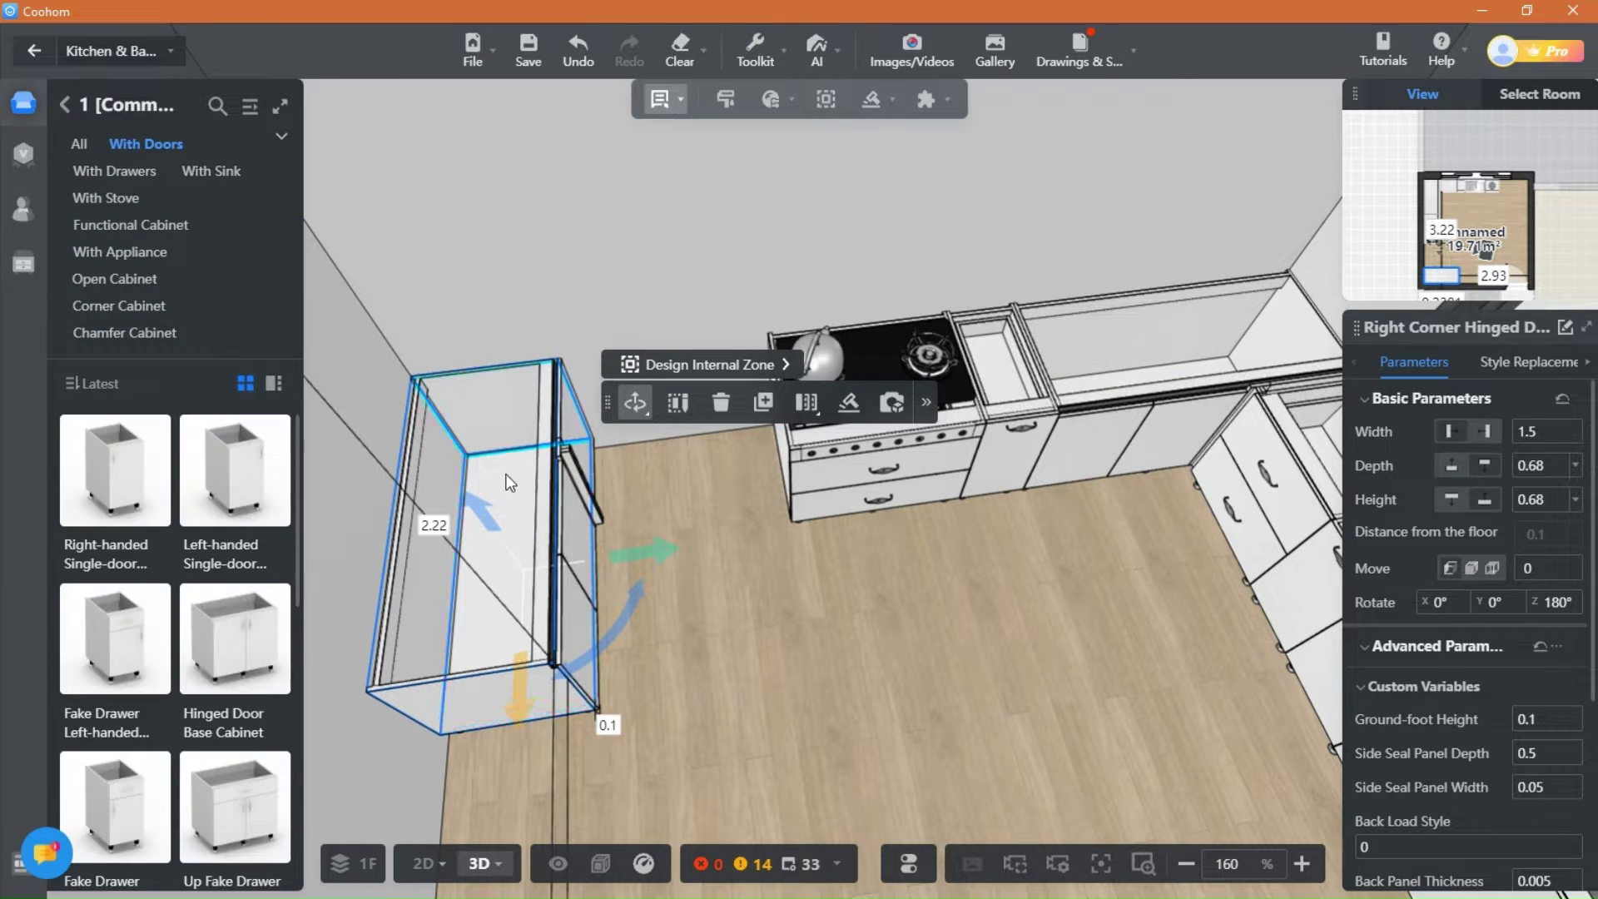
left_click(734, 480)
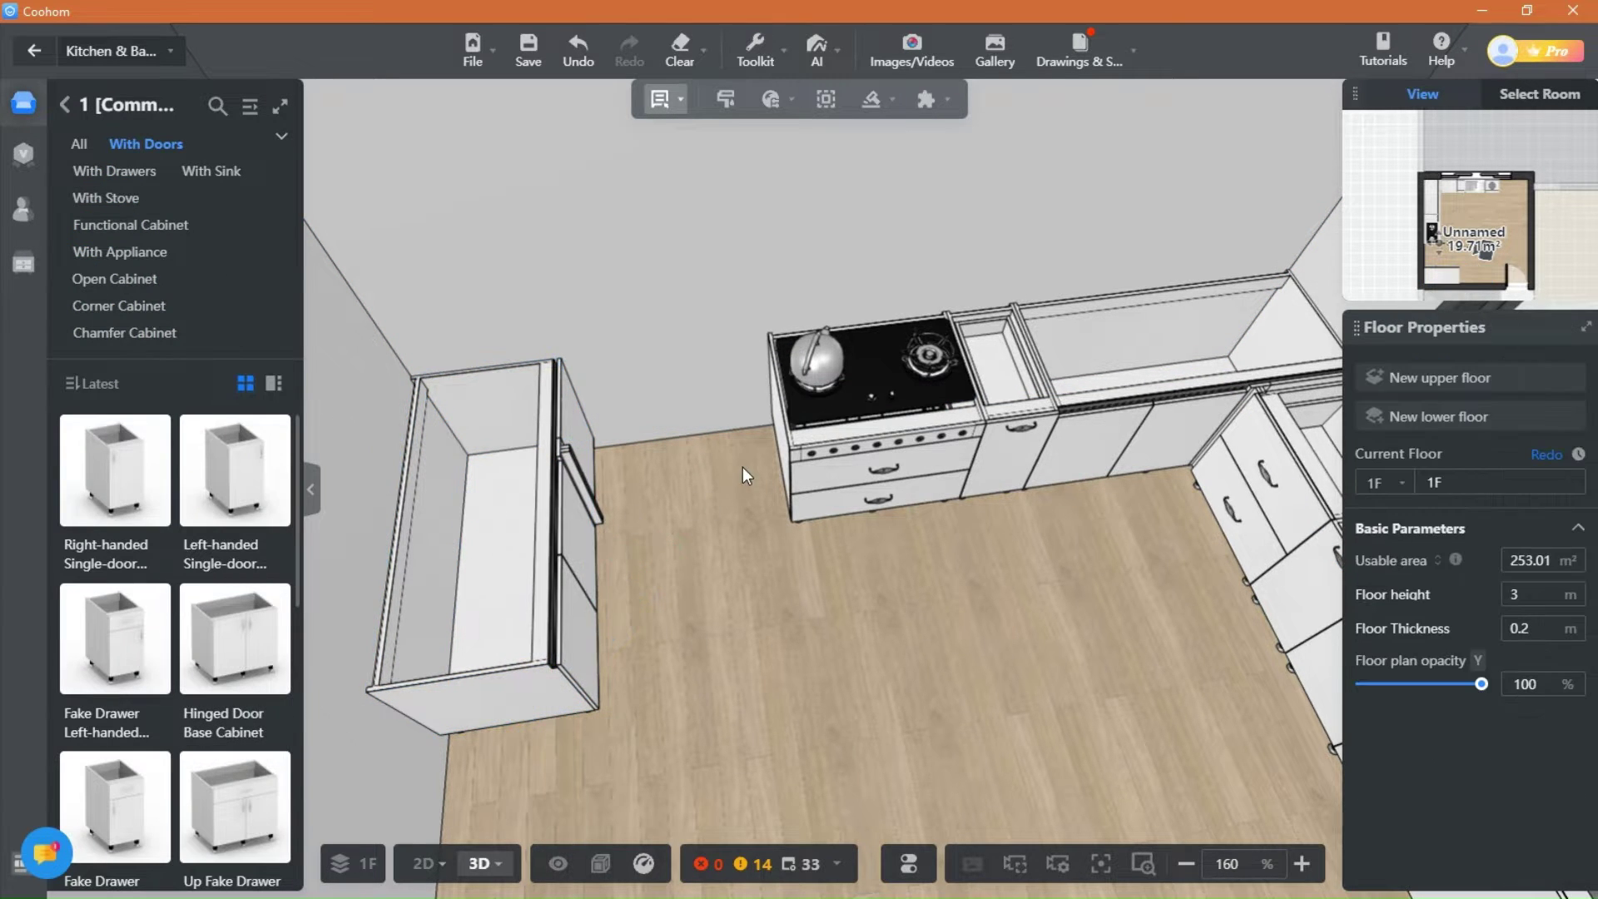
left_click(766, 457)
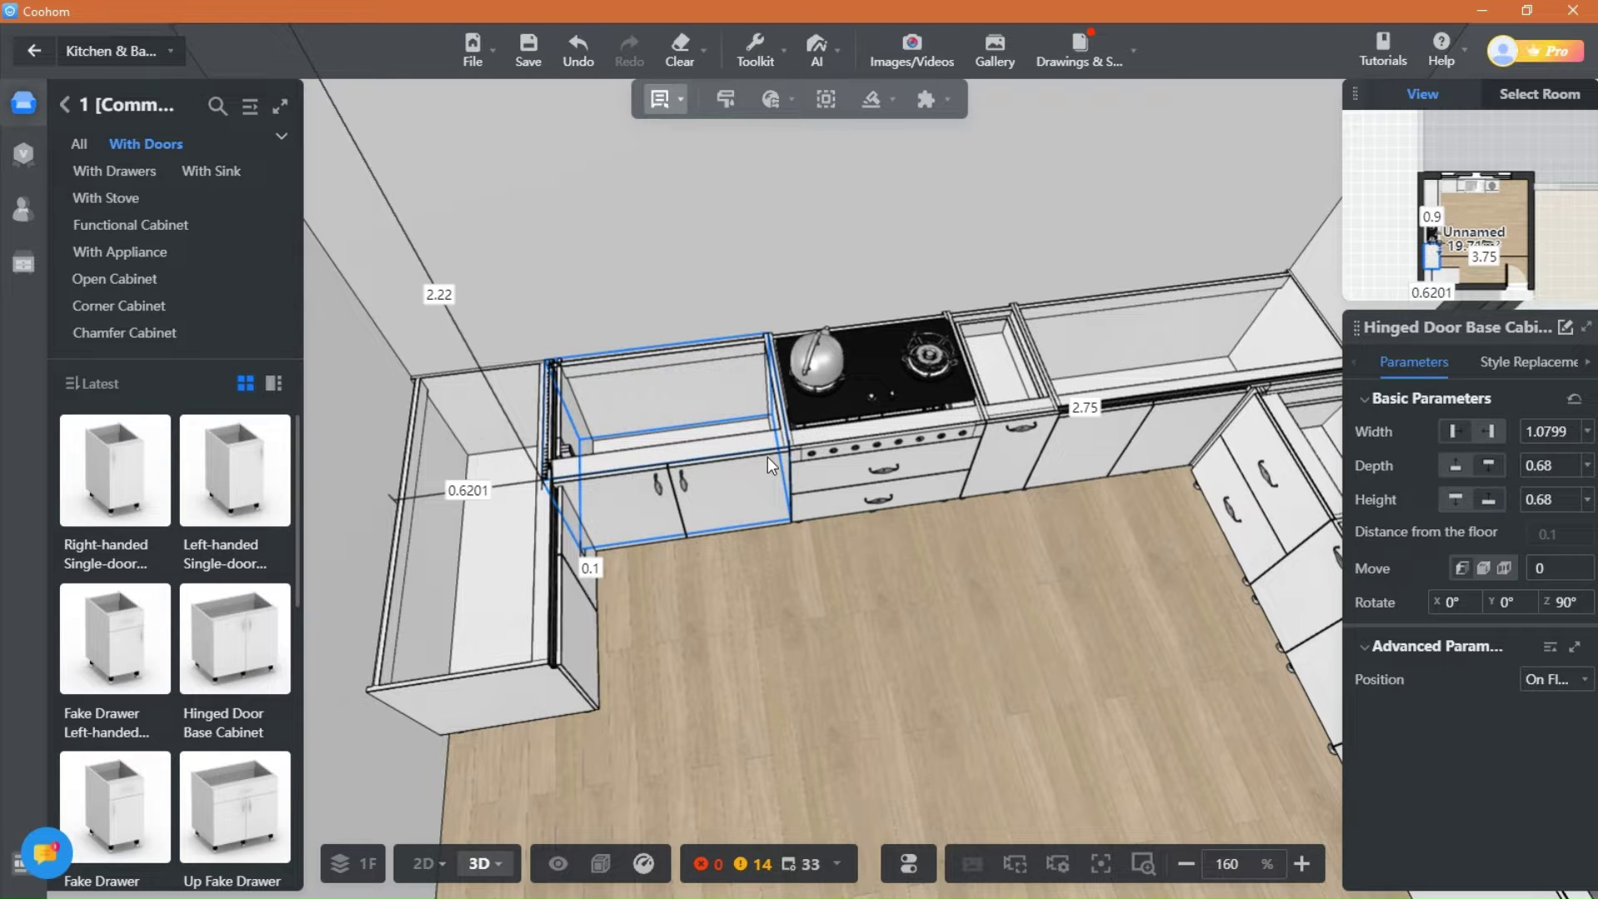
Step: Set the new hinged door cabinet's width to 0.9 m and position it flush against the stove cabinet
scroll(846, 746, "up", 3)
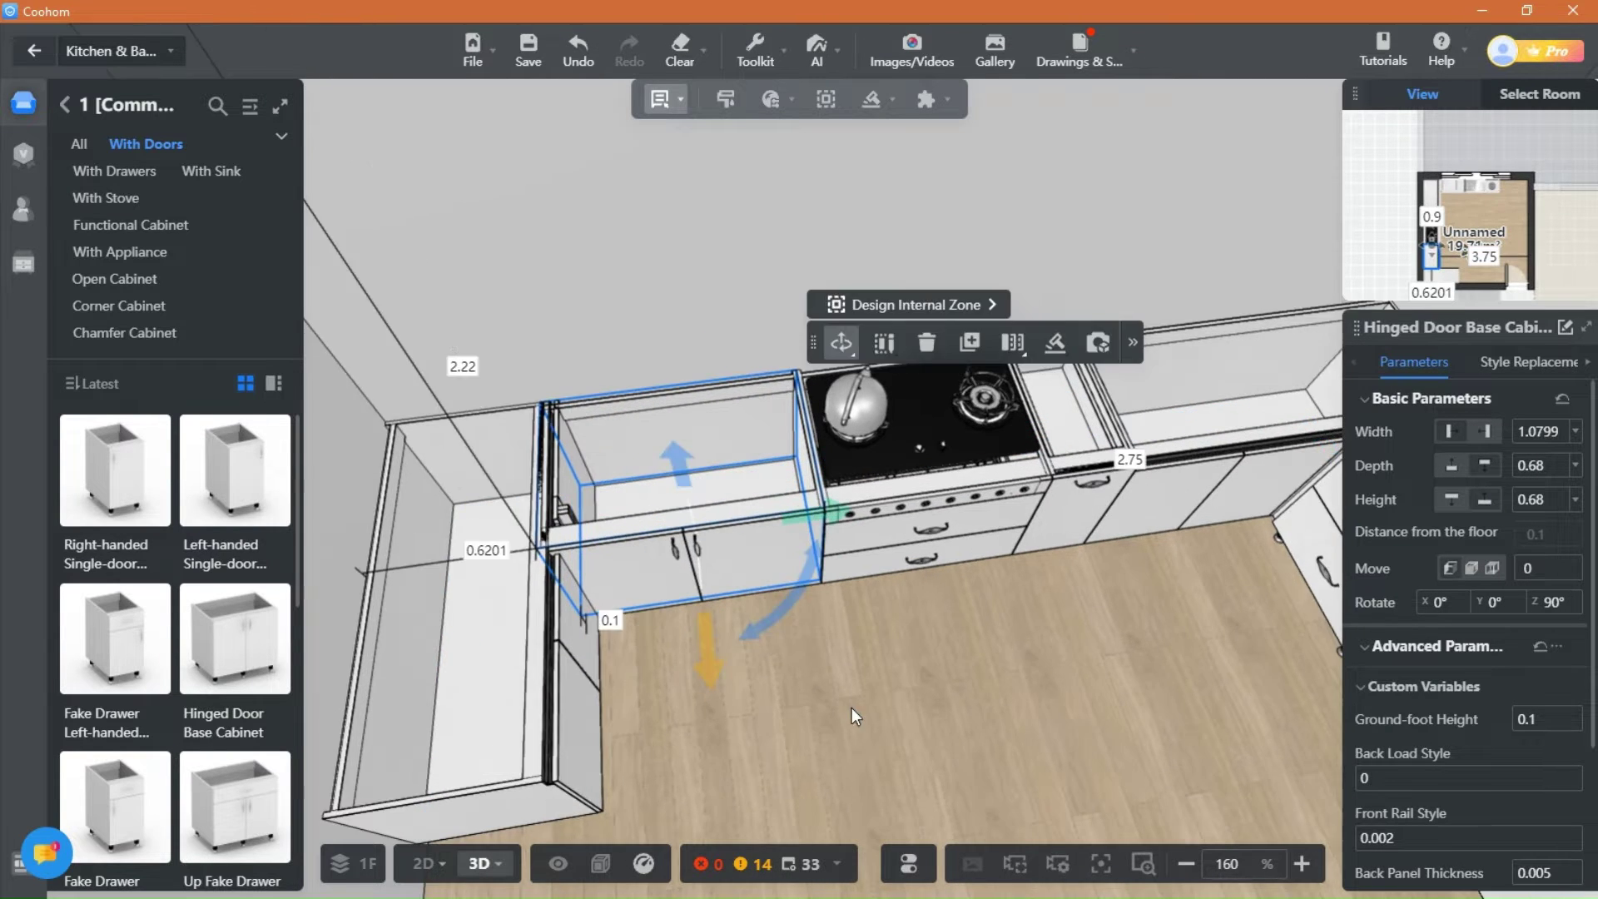
left_click(1574, 431)
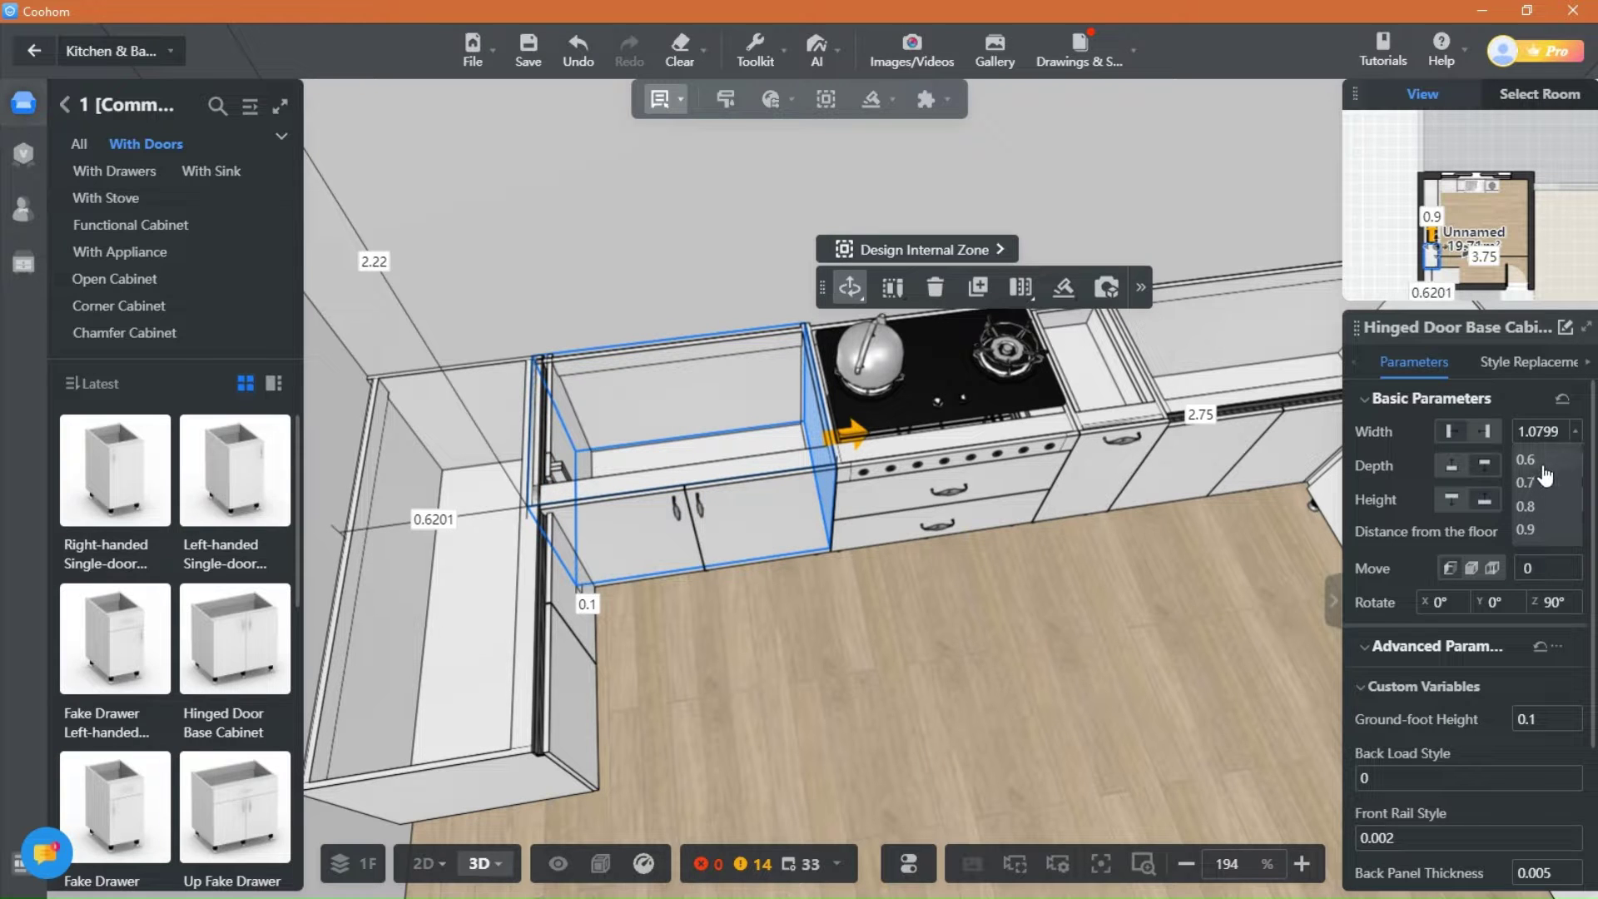
left_click(1539, 463)
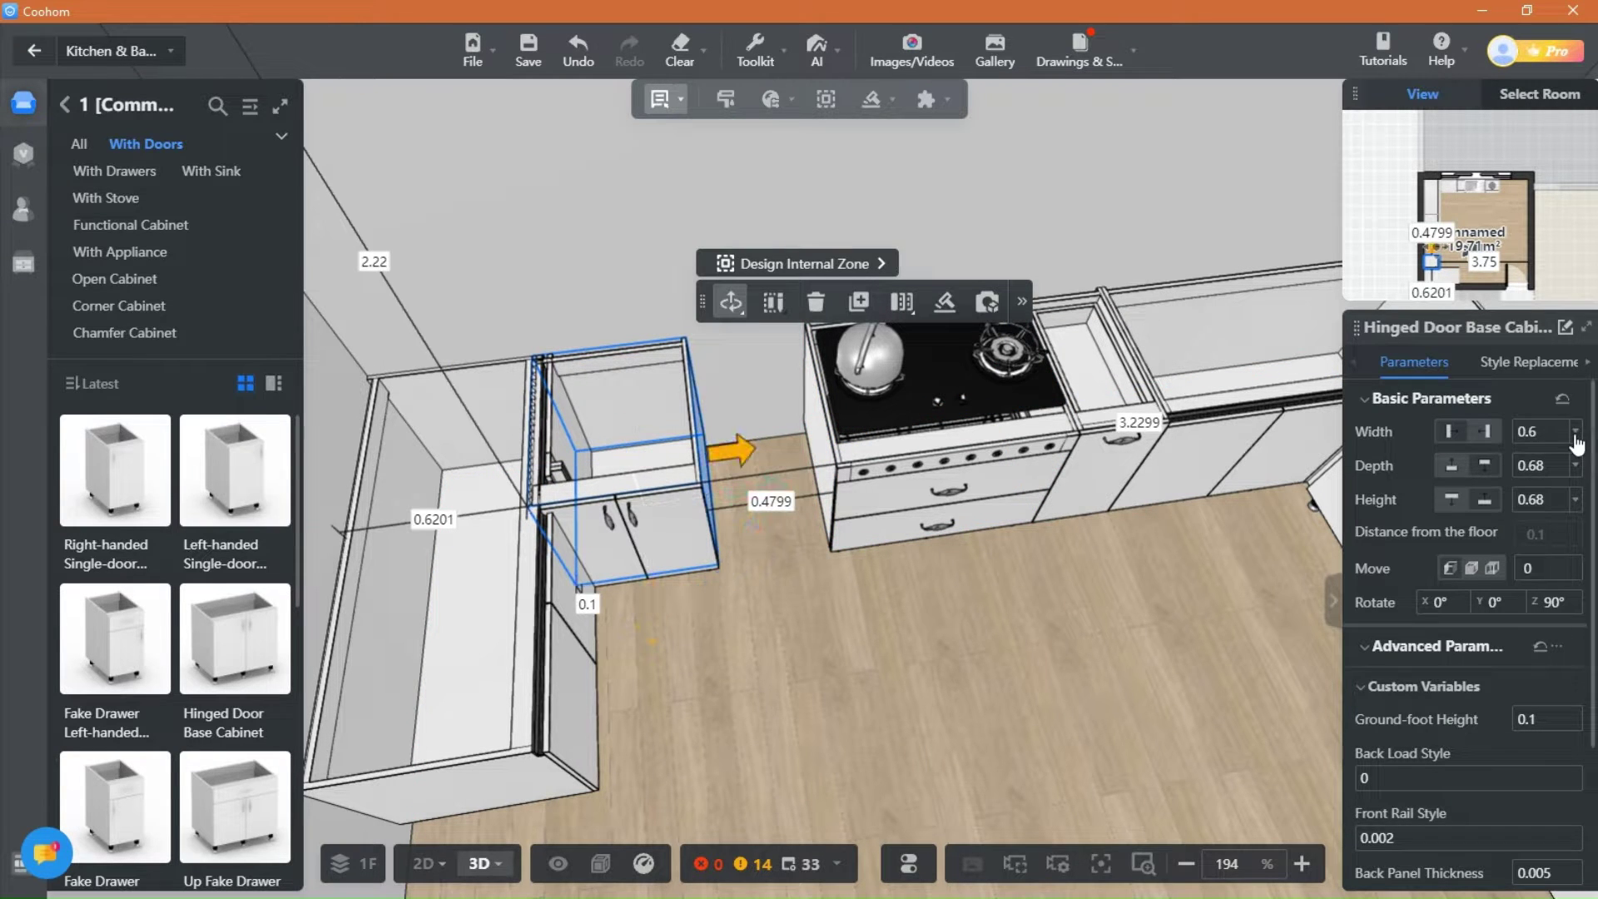
left_click(1575, 435)
left_click(1548, 523)
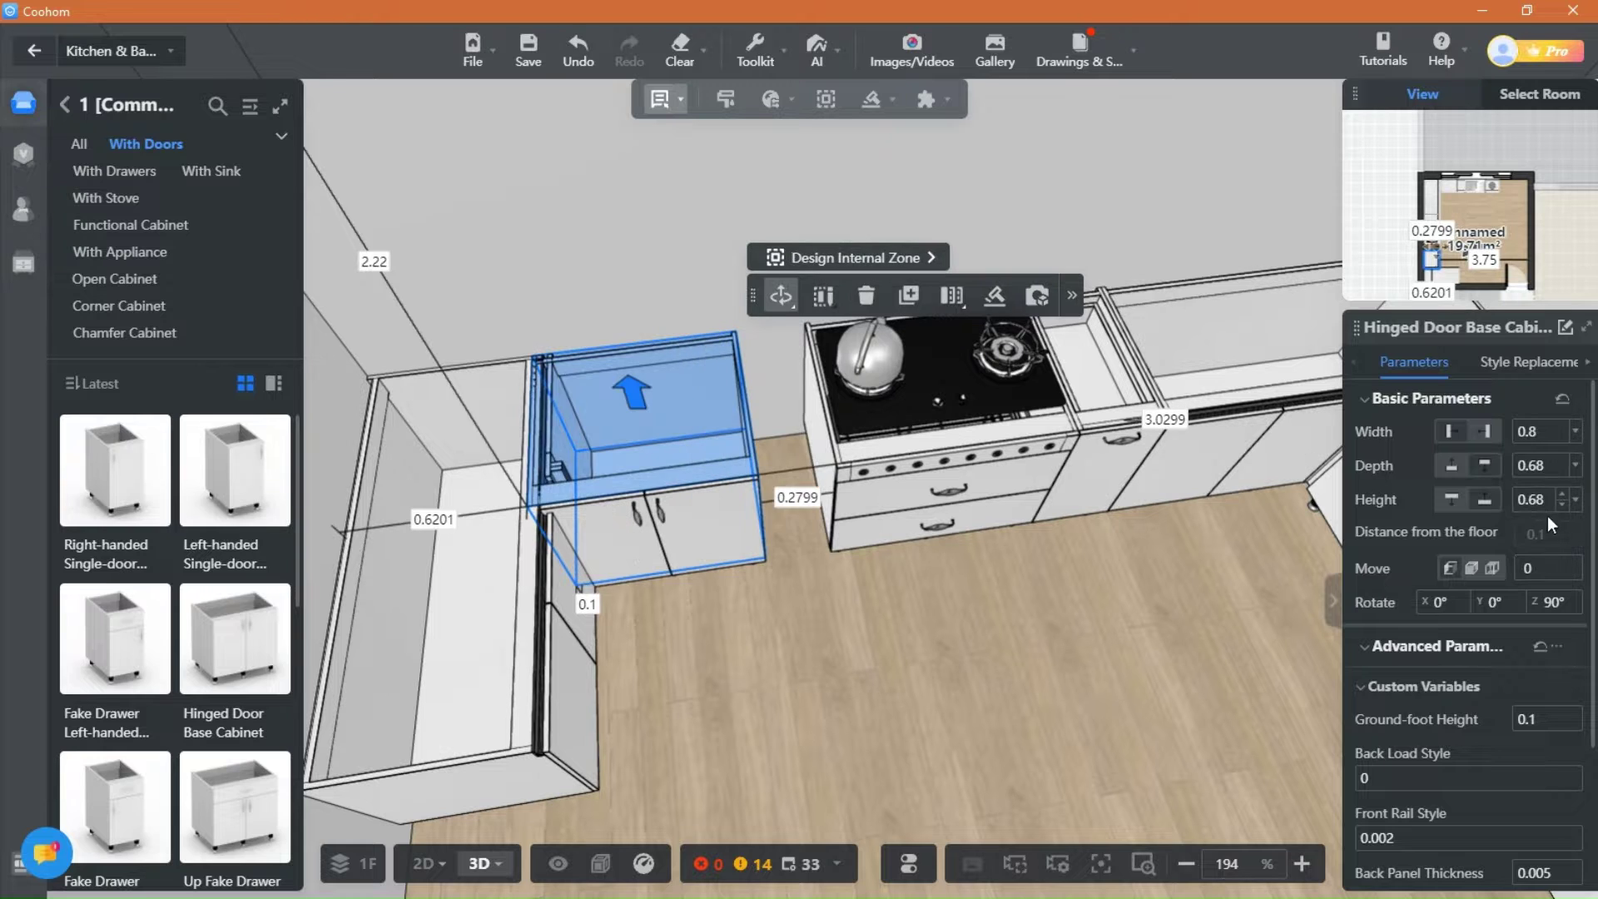
left_click(1574, 432)
key("Down")
key("Return")
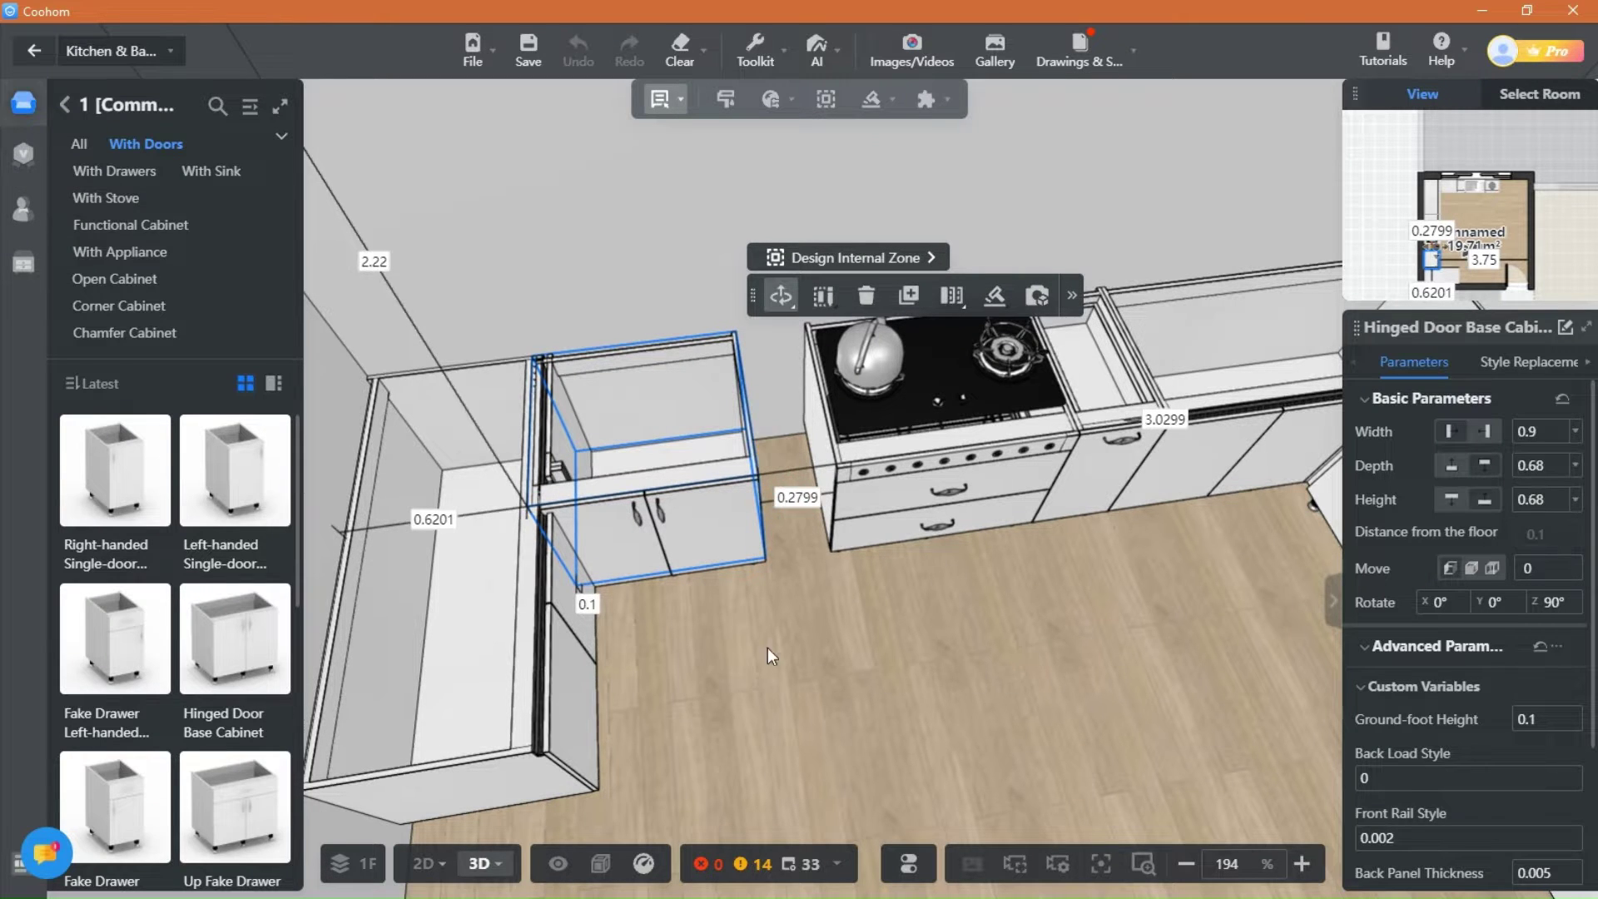
left_click(707, 687)
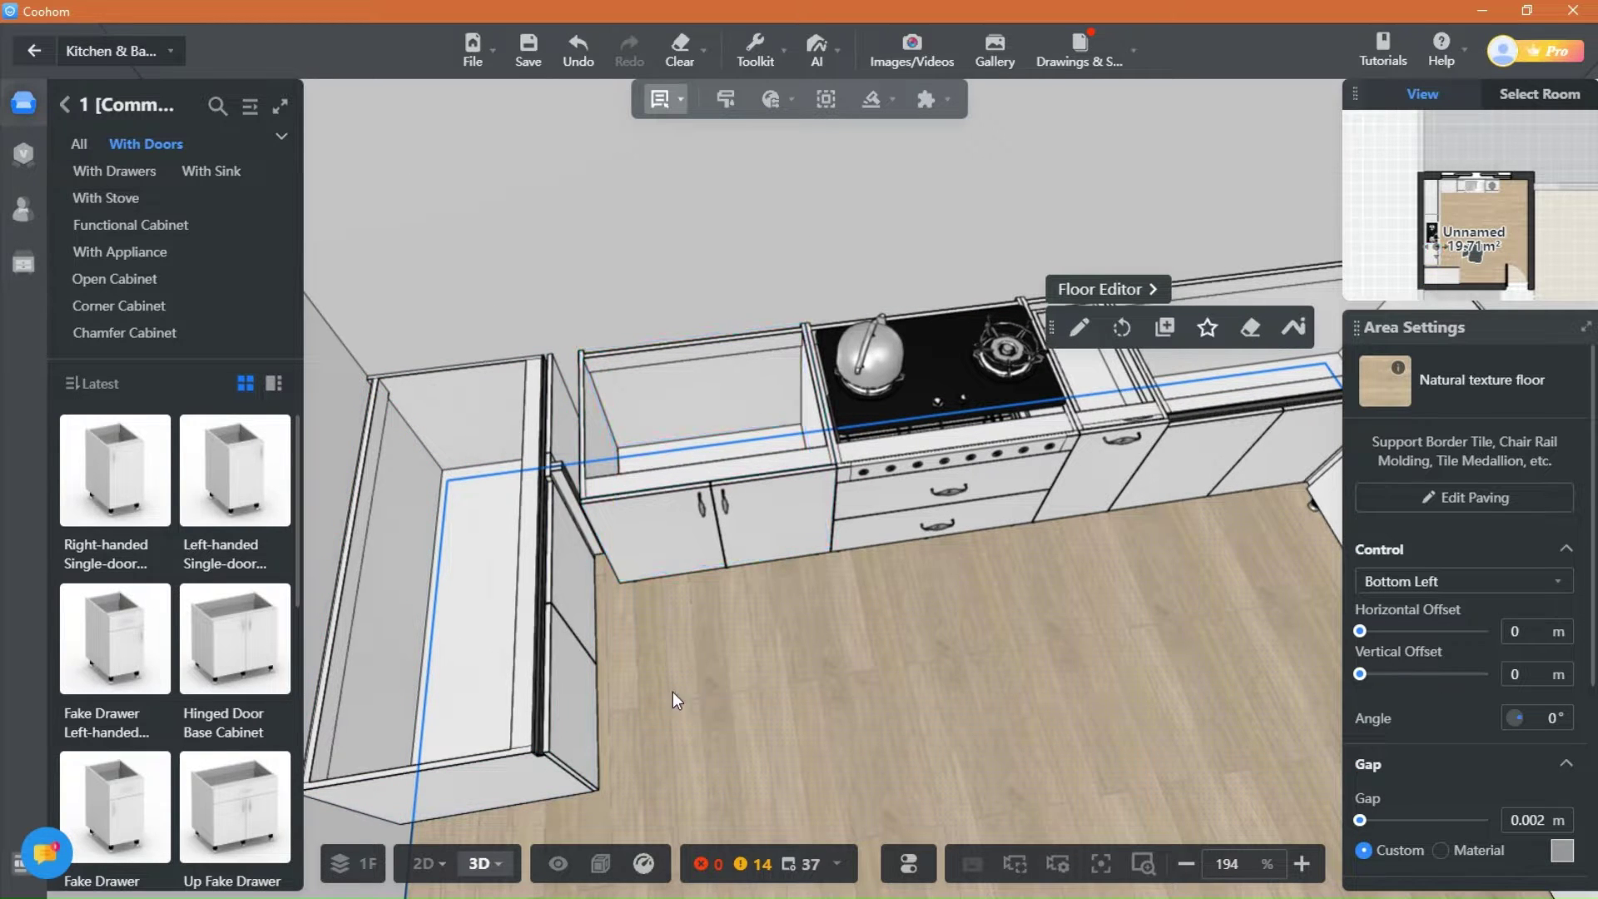
Step: Examine the gap and seal panel between the hinged door cabinet and the copied corner cabinet
left_click_drag(672, 691, 732, 688)
right_click_drag(732, 689, 880, 678)
scroll(867, 665, "up", 1)
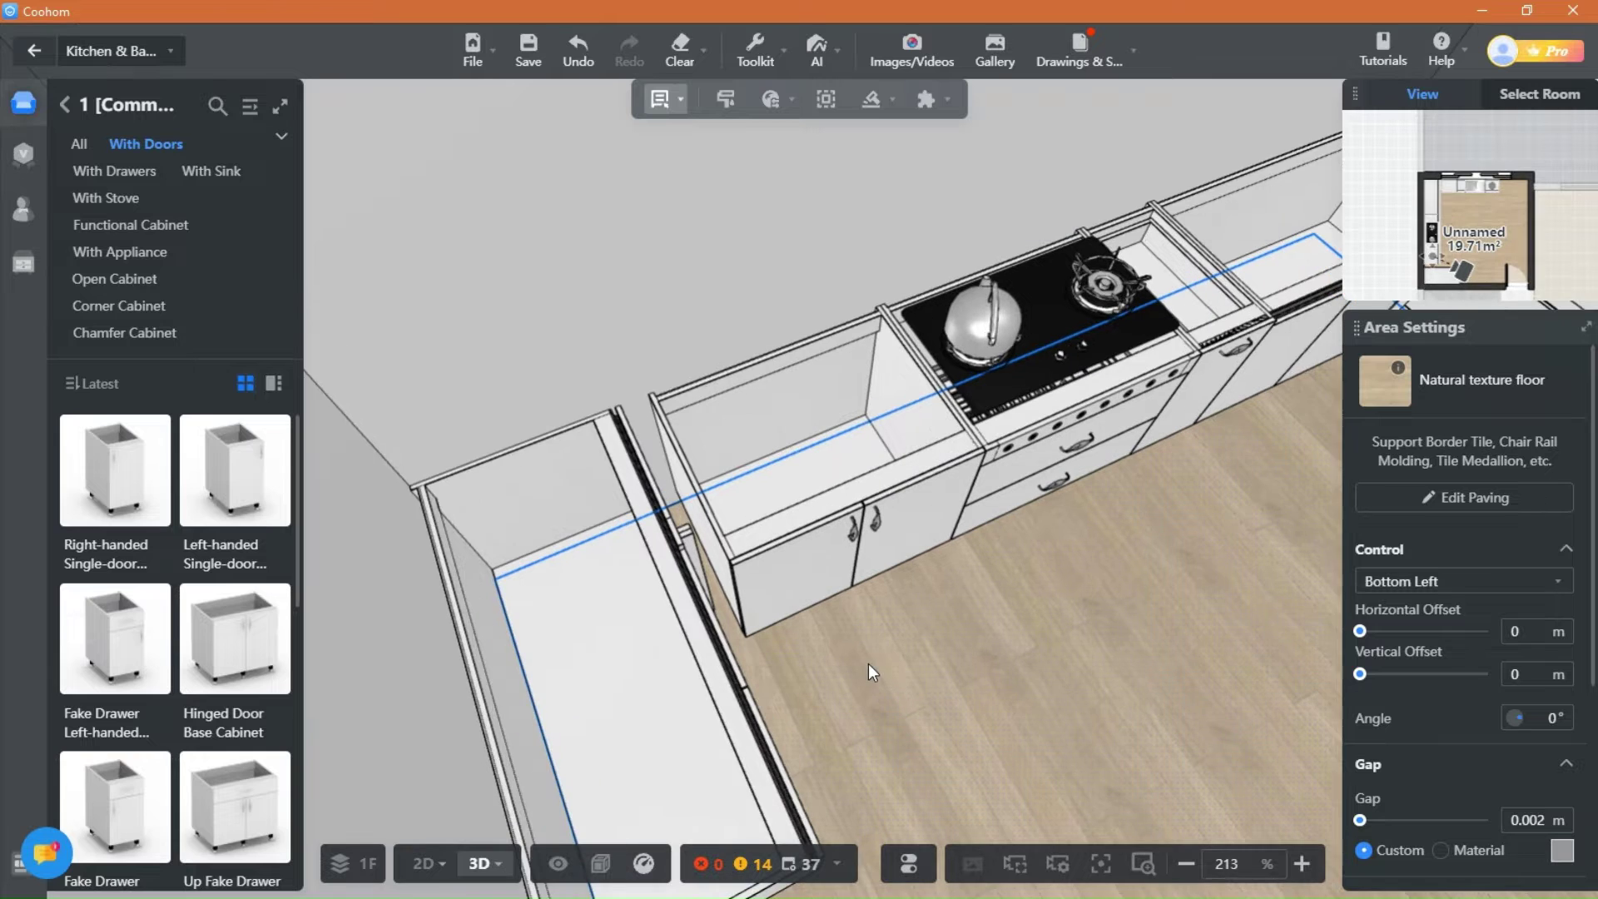
scroll(867, 664, "up", 1)
left_click_drag(1090, 749, 912, 714)
scroll(910, 712, "up", 1)
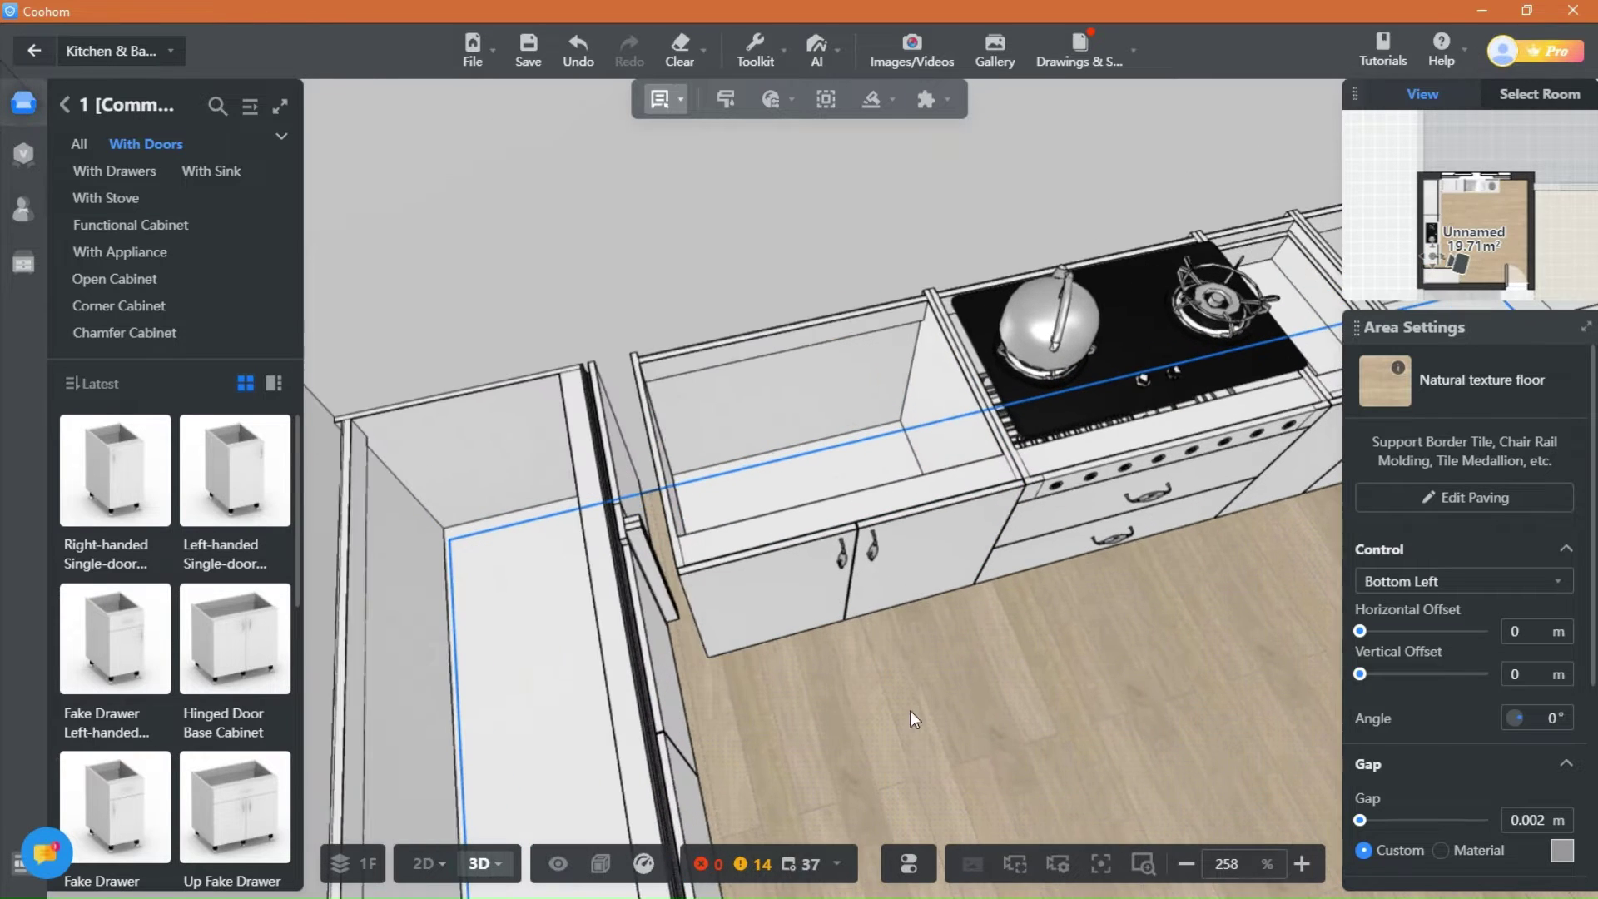
left_click(804, 533)
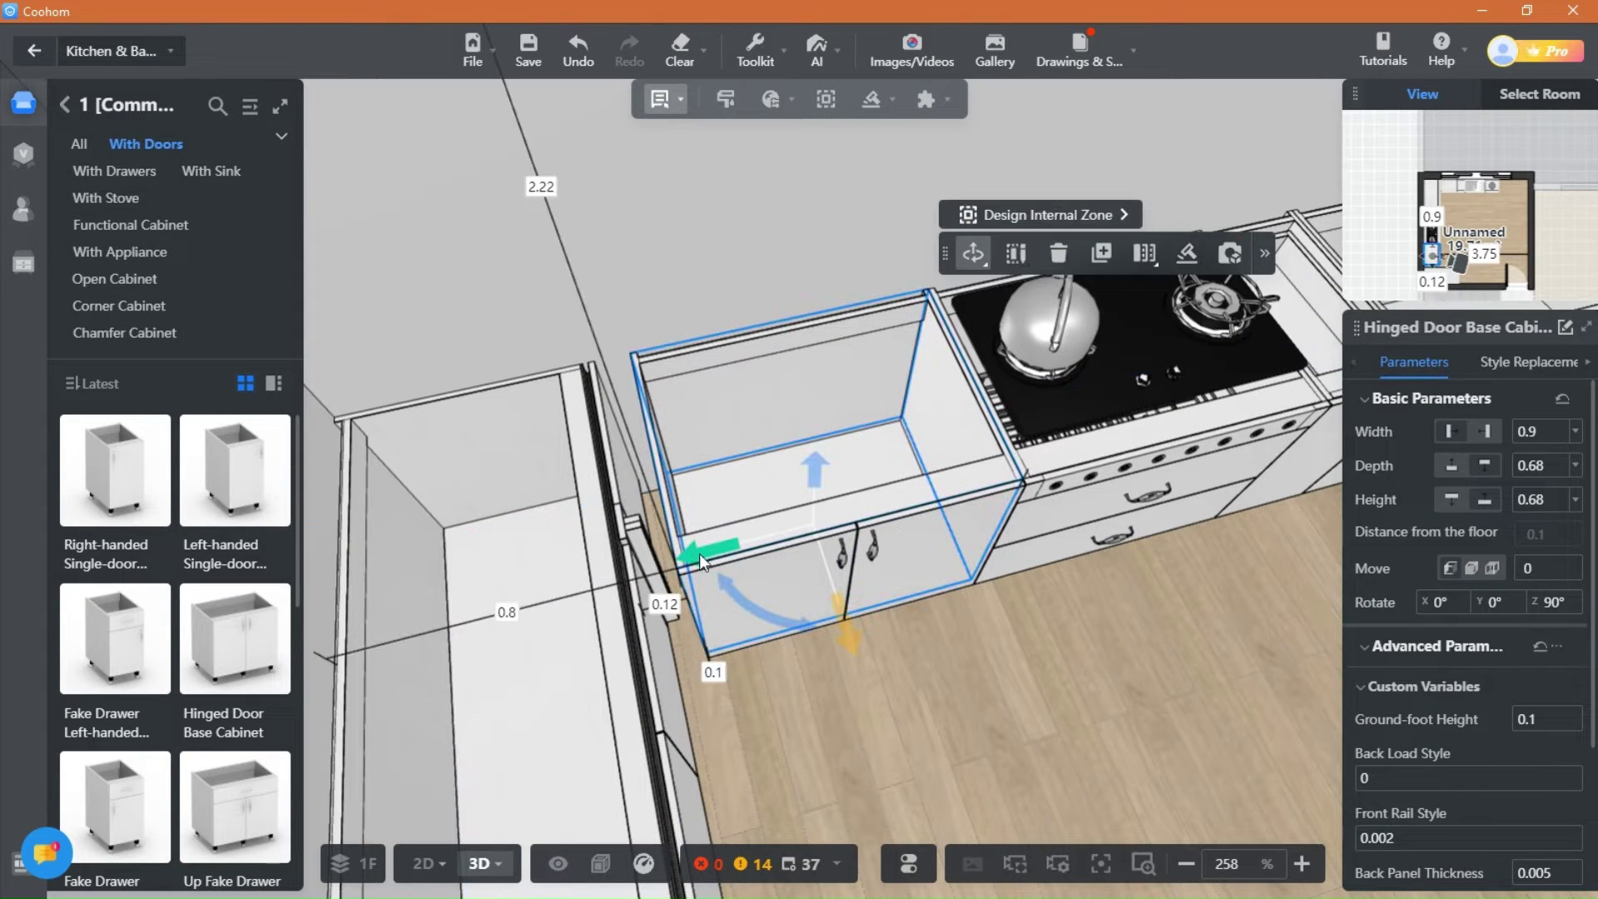
mouse_move(702, 550)
left_mouse_down()
mouse_move(684, 552)
mouse_move(712, 549)
left_mouse_up()
scroll(801, 620, "up", 1)
Step: Switch to part selection and set the depth of the copied corner cabinet's seal panel to 0.63 m
mouse_move(666, 113)
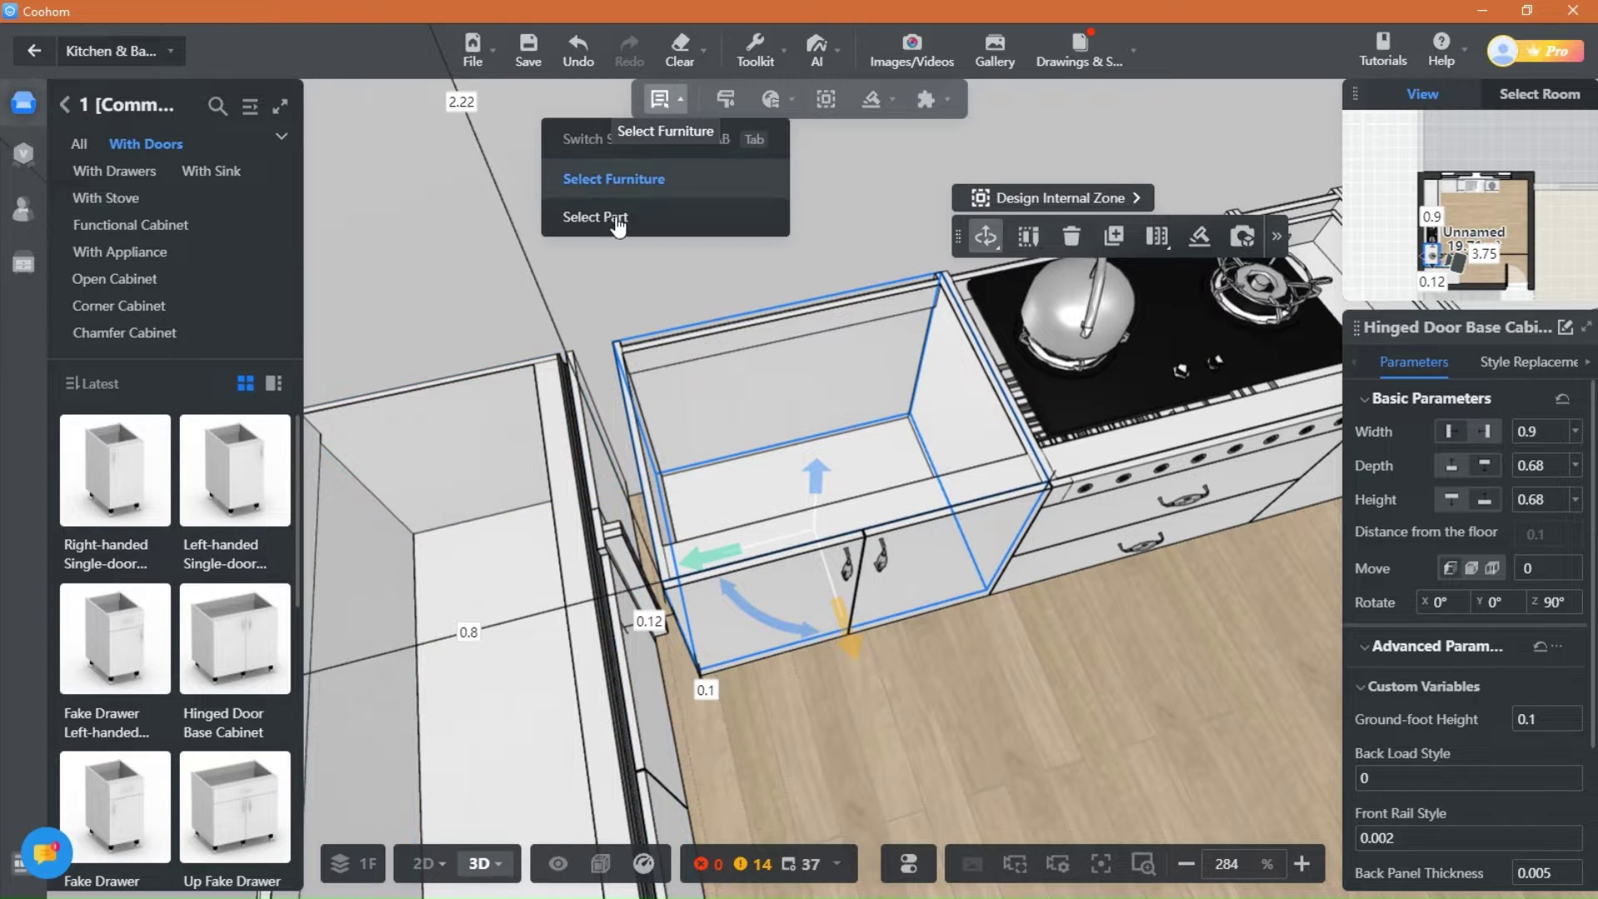
left_click(617, 223)
left_click(614, 539)
left_click_drag(886, 759, 1006, 696)
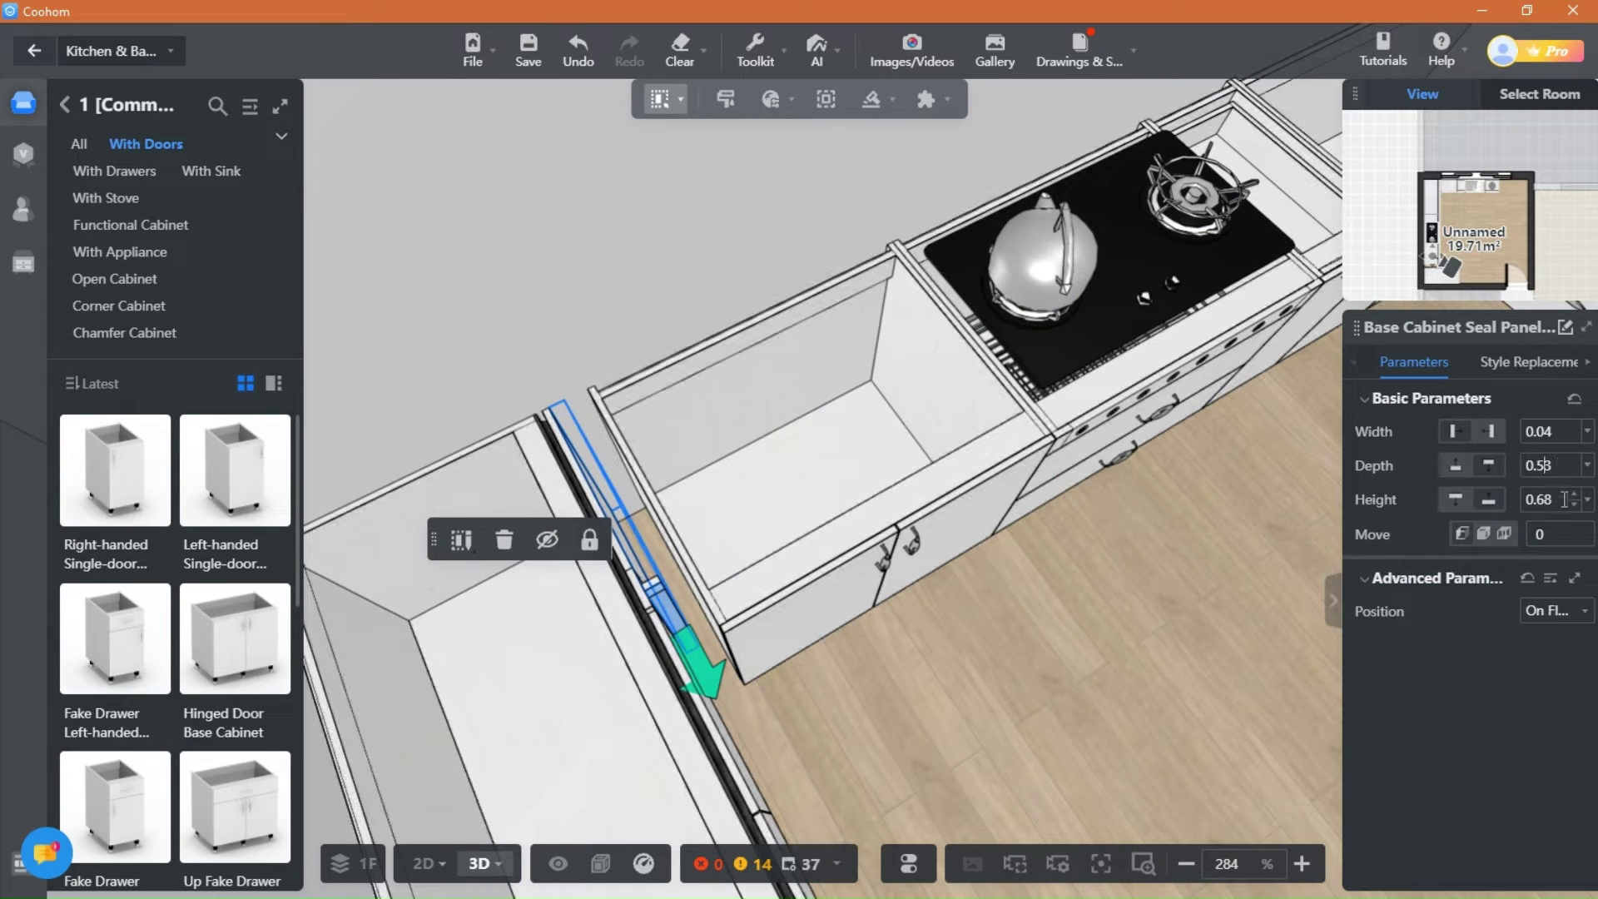
type("6")
key("Return")
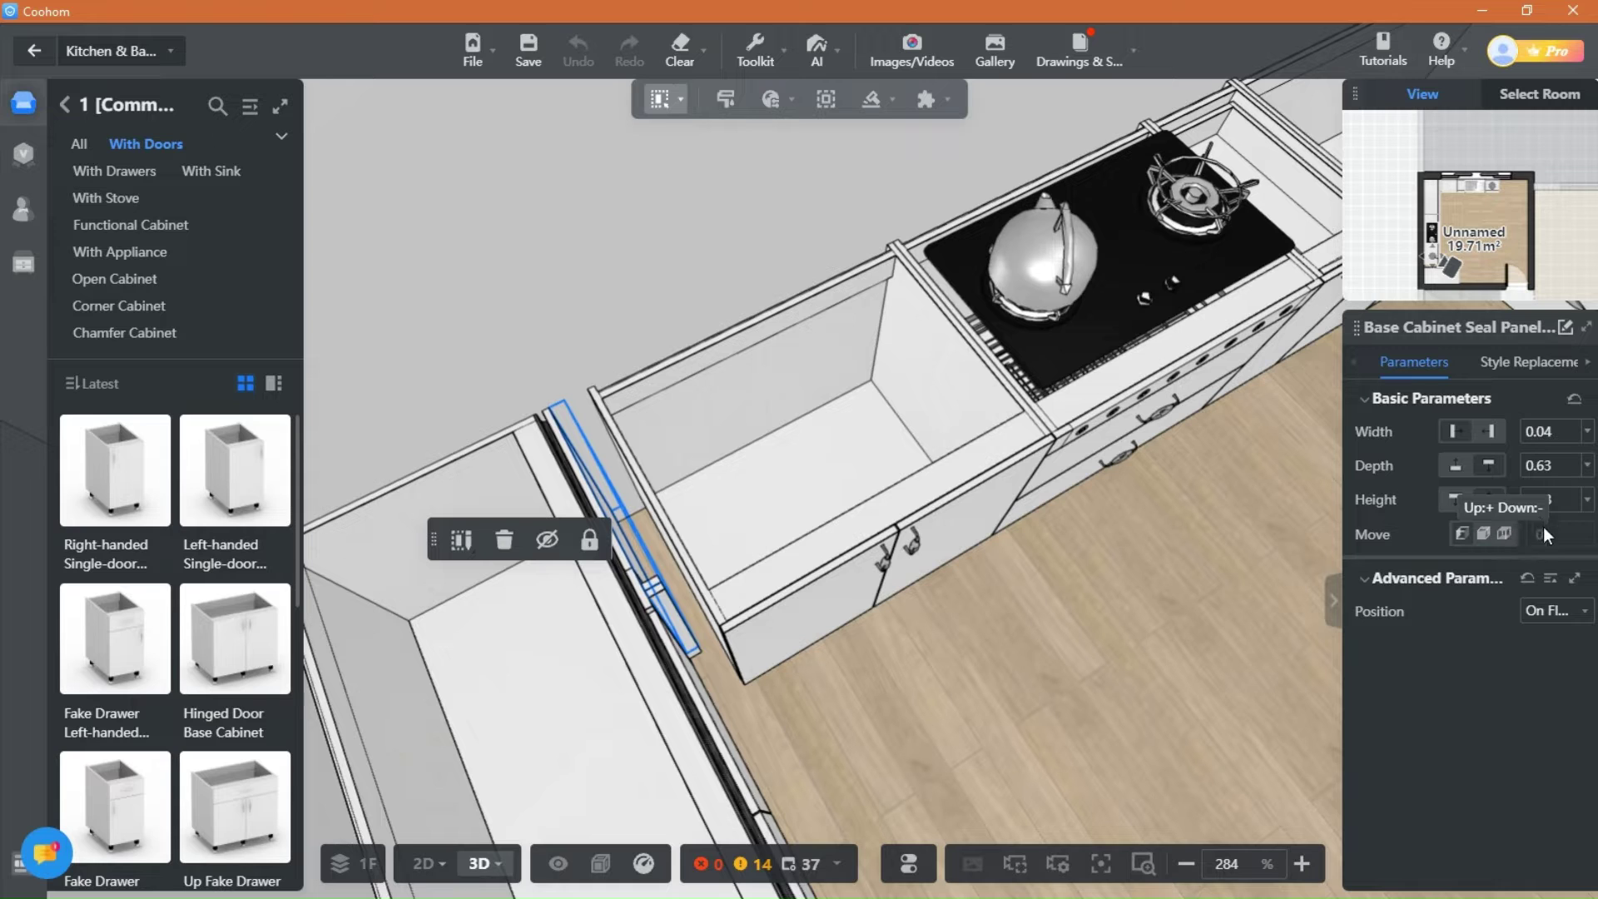
left_click(795, 738)
Step: Return to furniture selection and, in the 2D floor plan, move the hinged door cabinet to about 0.06 m from the corner cabinet
left_click_drag(987, 714, 917, 701)
left_click(847, 537)
mouse_move(654, 104)
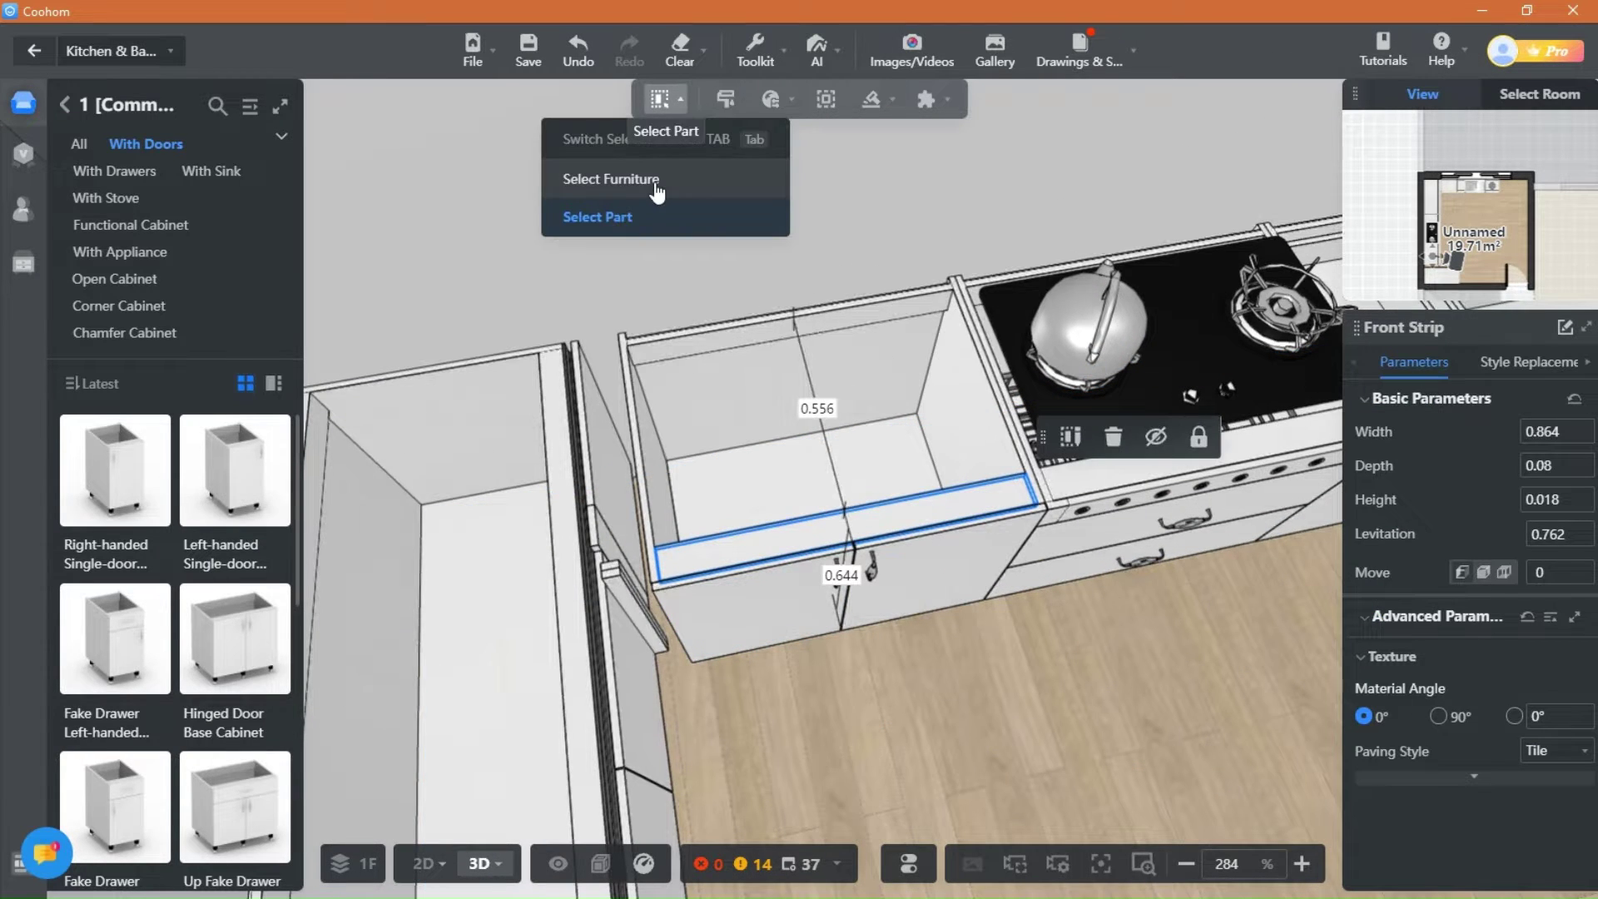
left_click(653, 182)
mouse_move(442, 847)
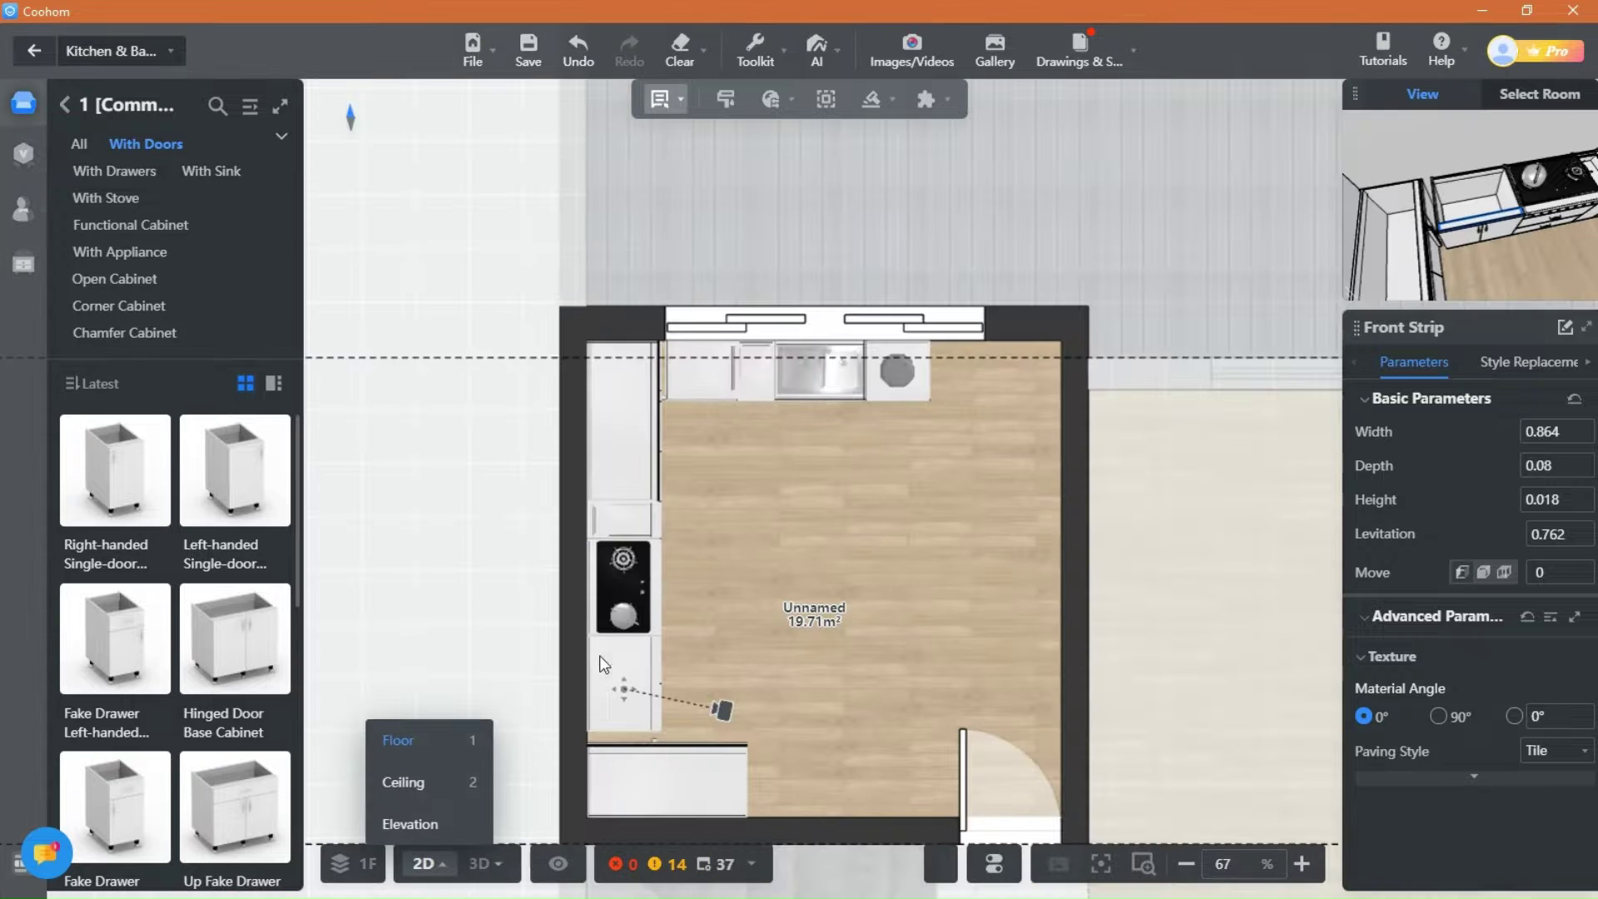
scroll(690, 527, "up", 2)
left_click_drag(722, 615, 807, 358)
scroll(807, 435, "up", 2)
scroll(807, 434, "up", 6)
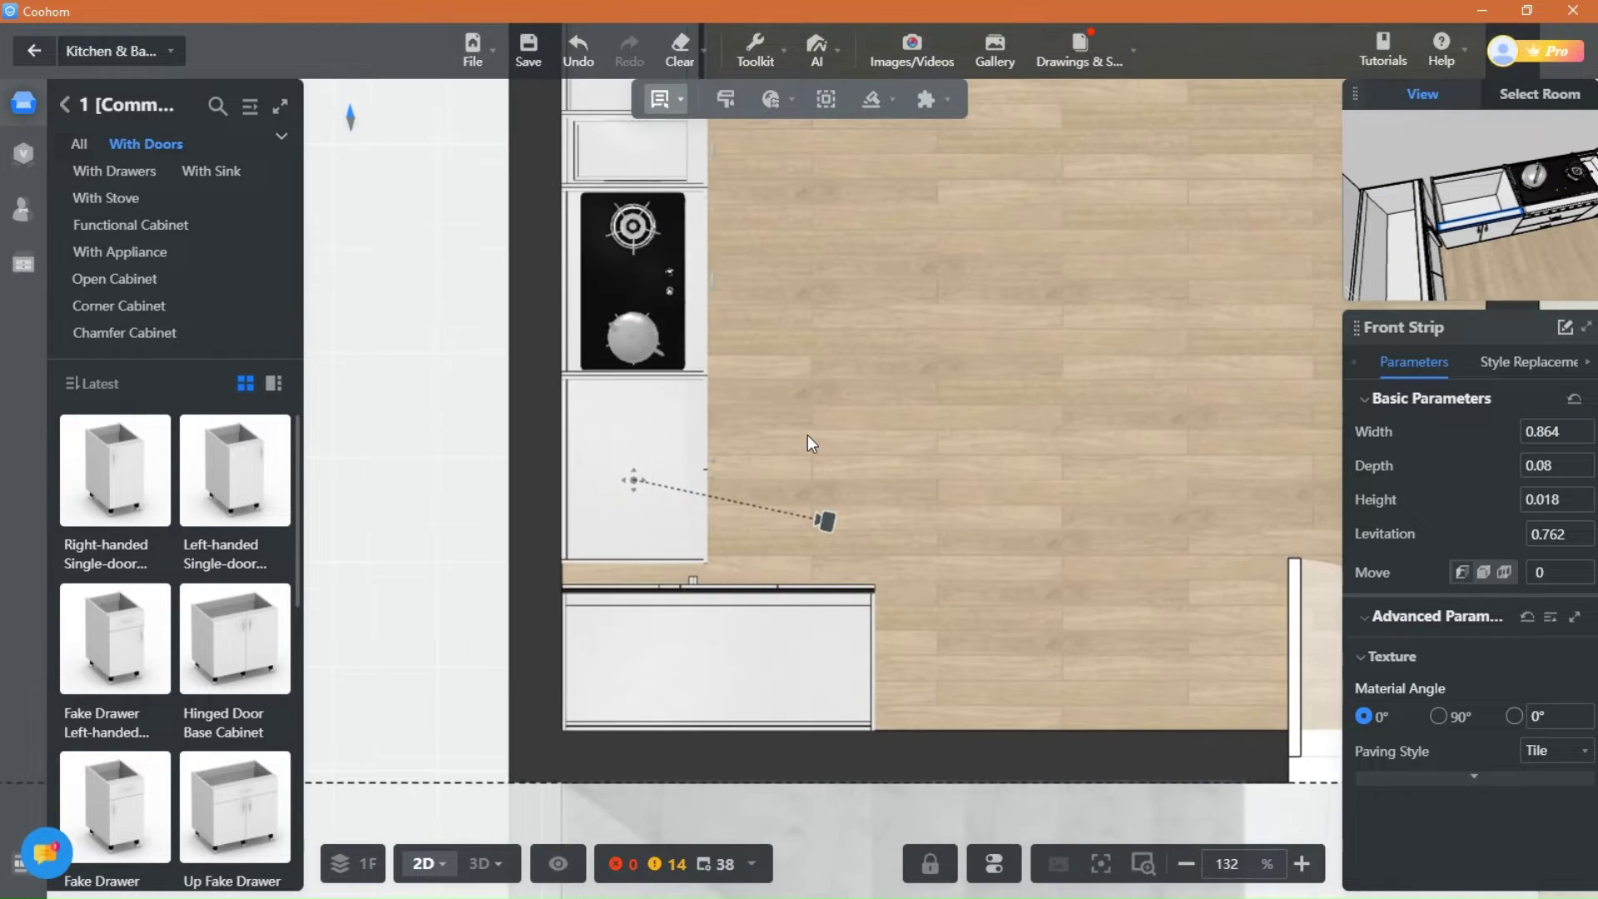
scroll(749, 399, "up", 1)
left_click(582, 460)
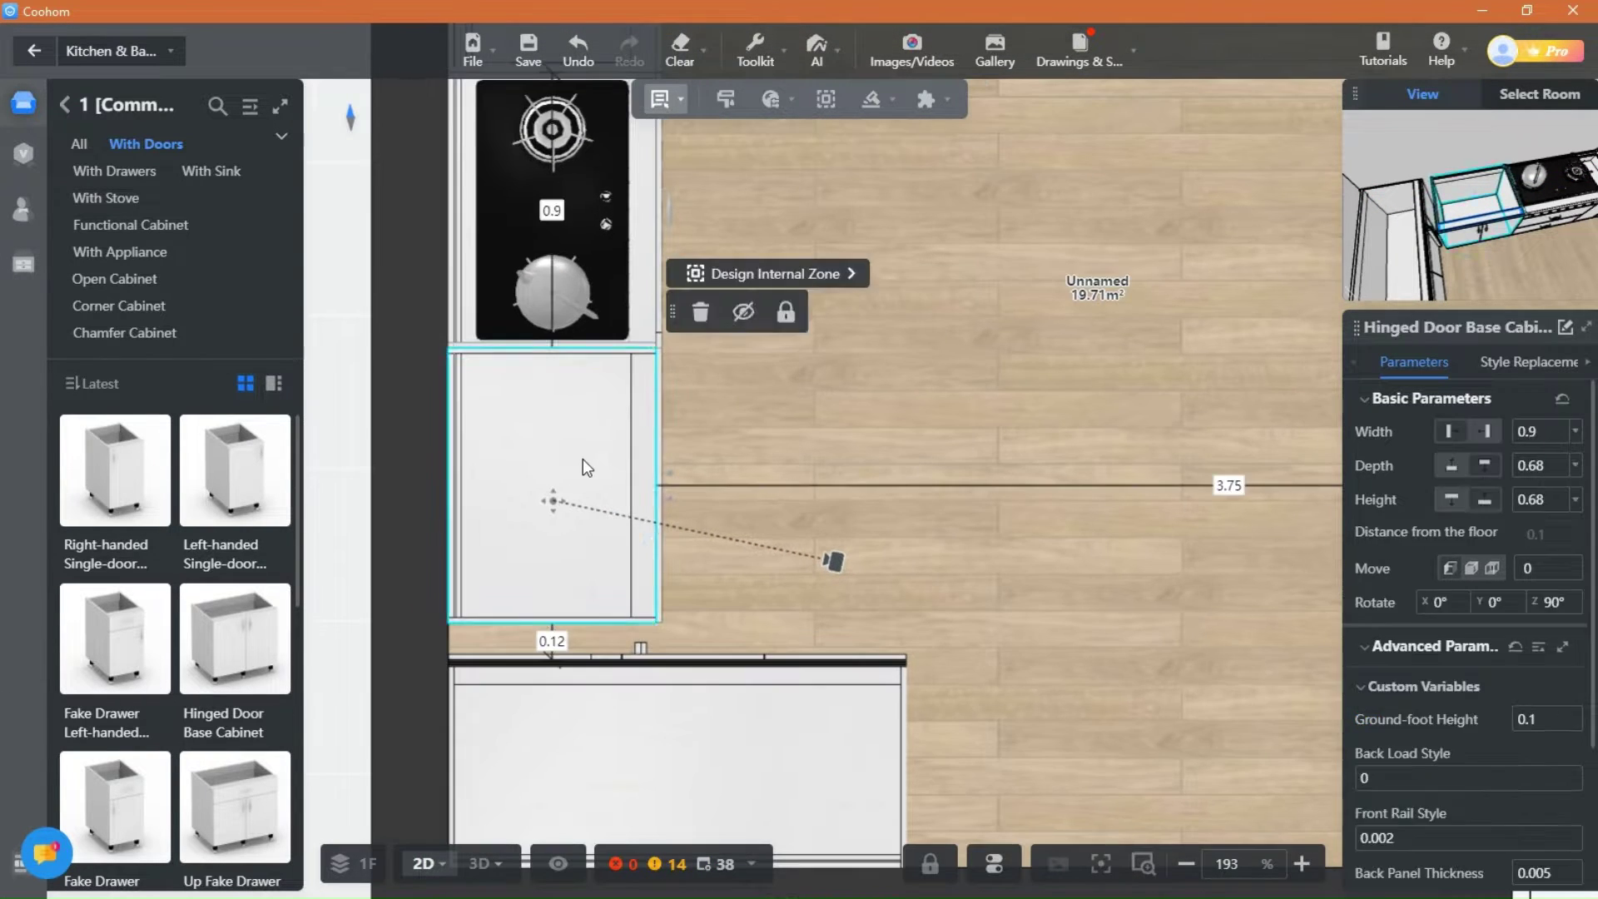
left_click_drag(560, 487, 554, 504)
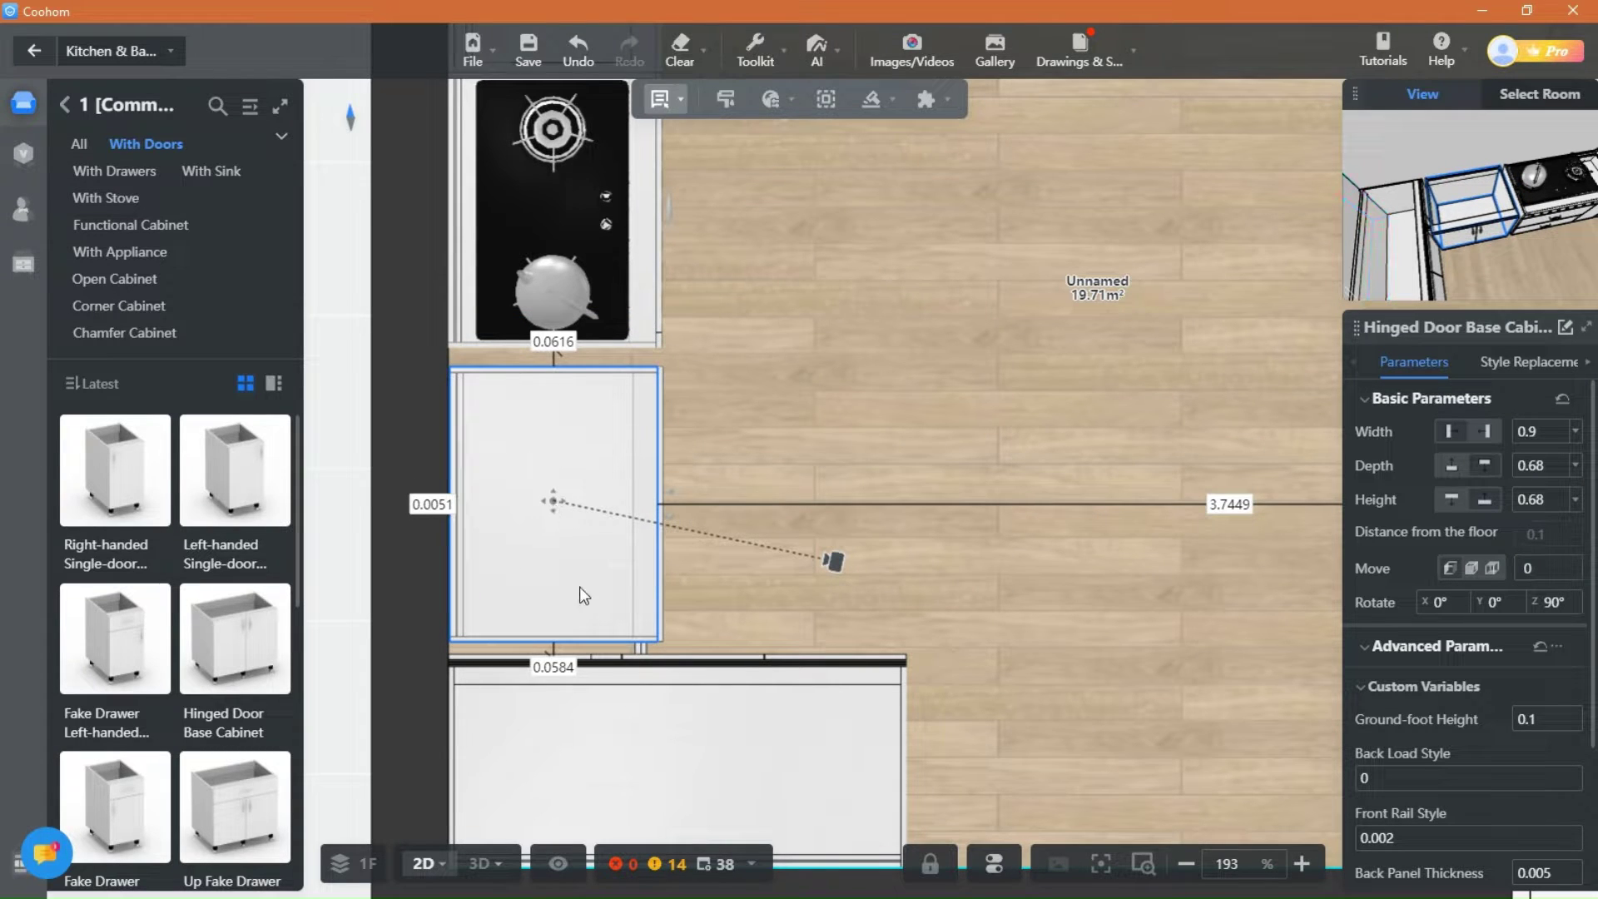
Step: Enlarge the 3D preview to select the corner cabinet's seal panel as a part, set its depth to 0.67 m, and shrink the preview again
left_click(1345, 303)
left_click_drag(1343, 300, 723, 792)
scroll(1198, 663, "up", 3)
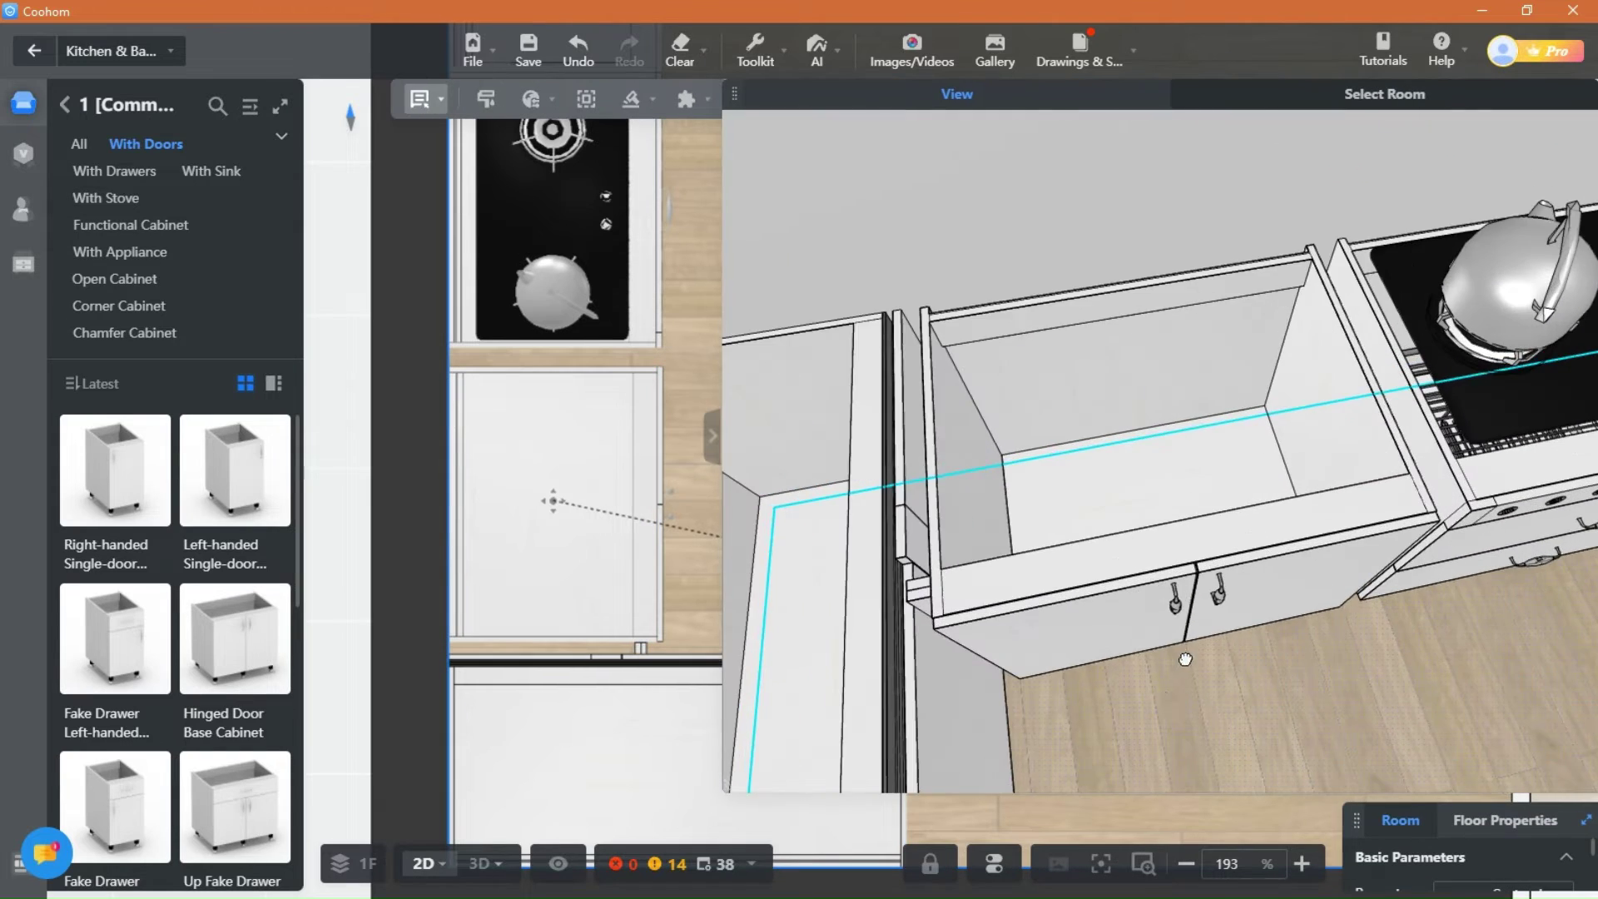
left_click_drag(1185, 659, 1223, 657)
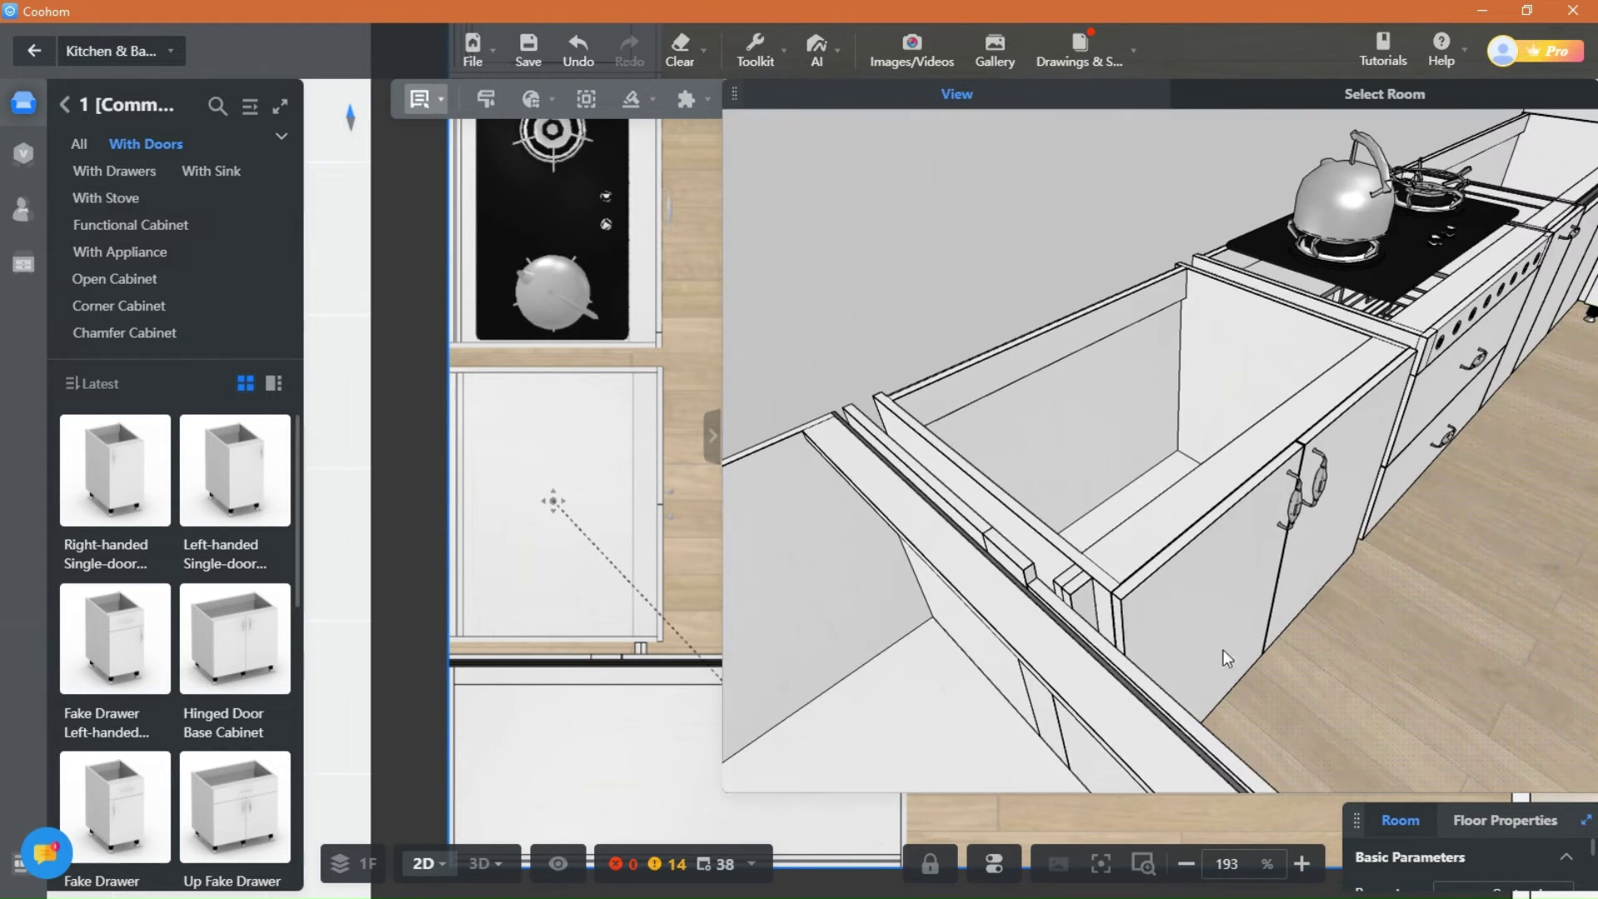
left_click_drag(722, 793, 867, 596)
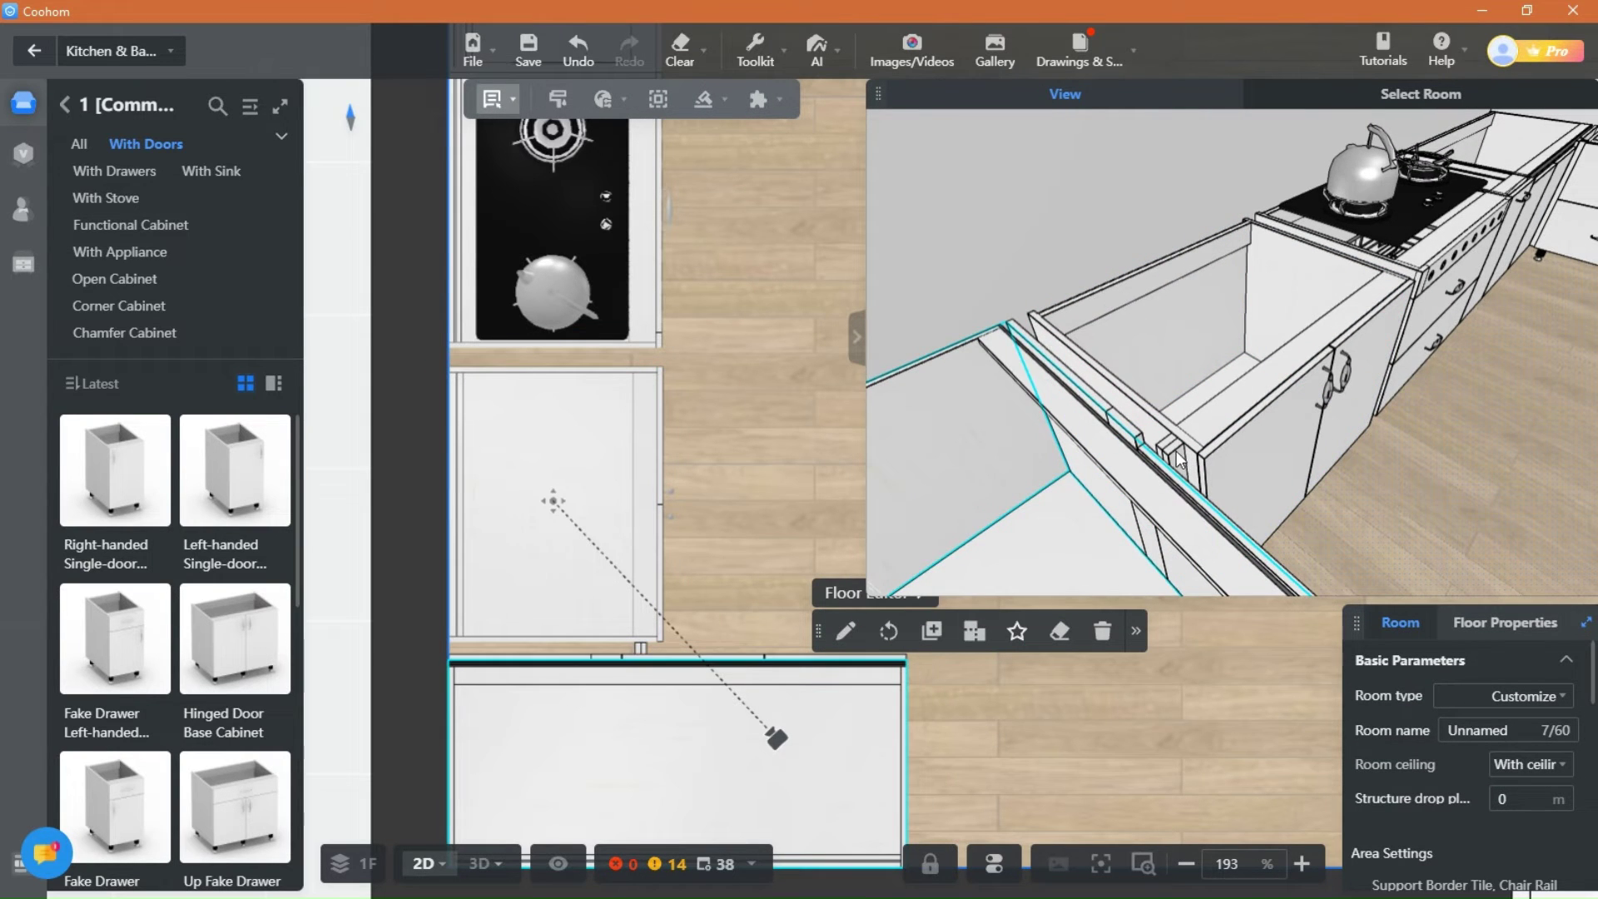
left_click(507, 101)
left_click(482, 225)
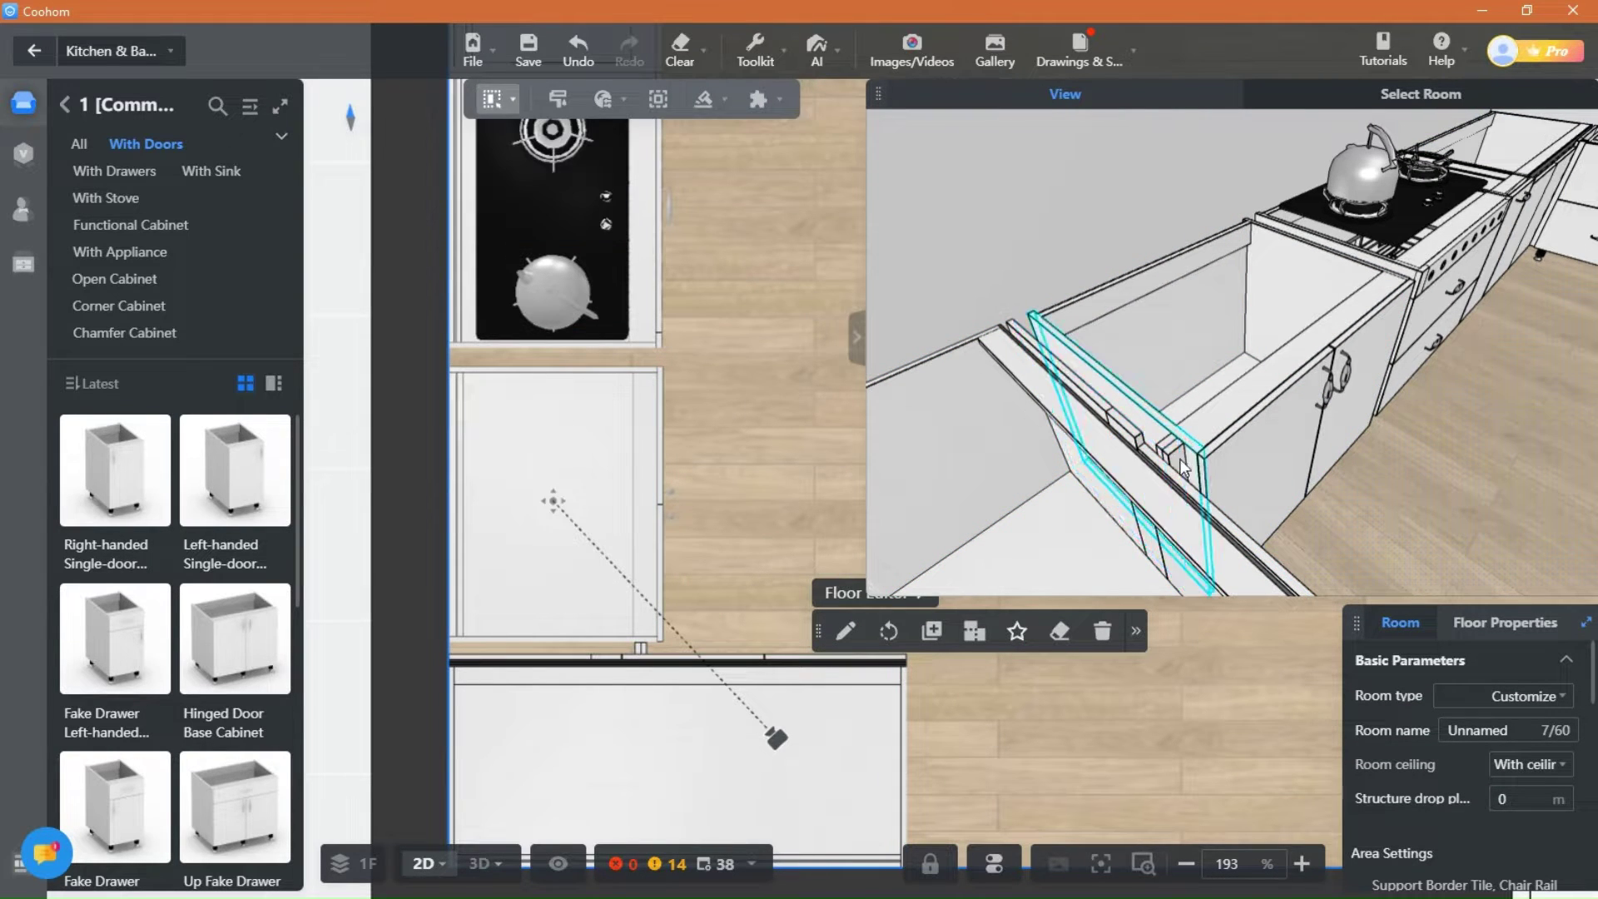
left_click(1203, 487)
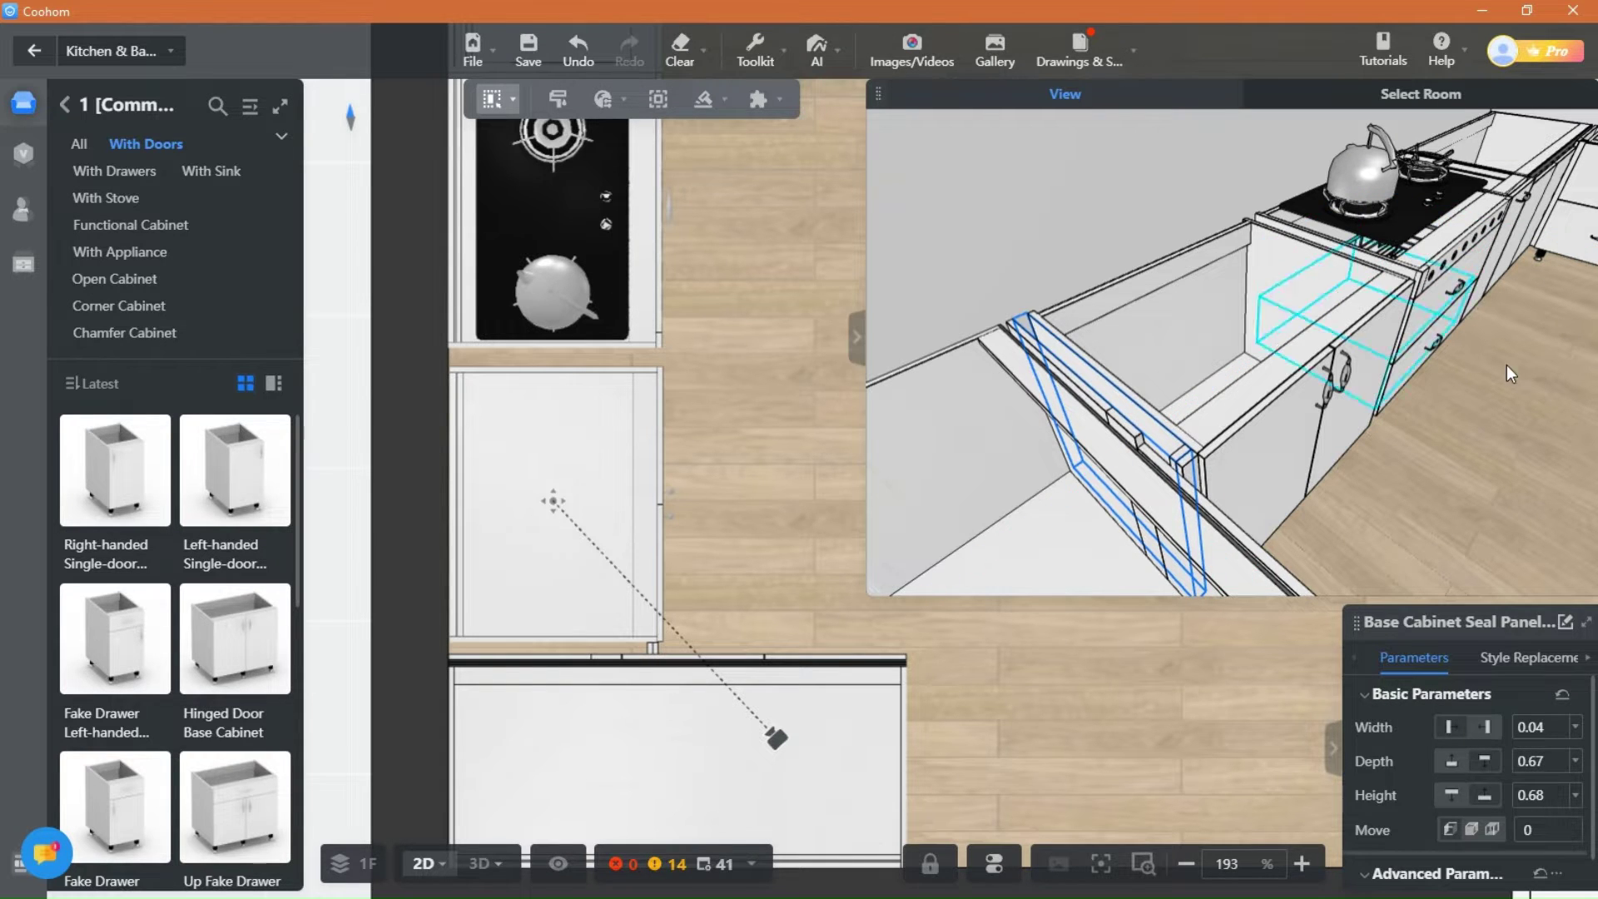
left_click_drag(1488, 459, 1081, 526)
left_click_drag(873, 592, 1344, 343)
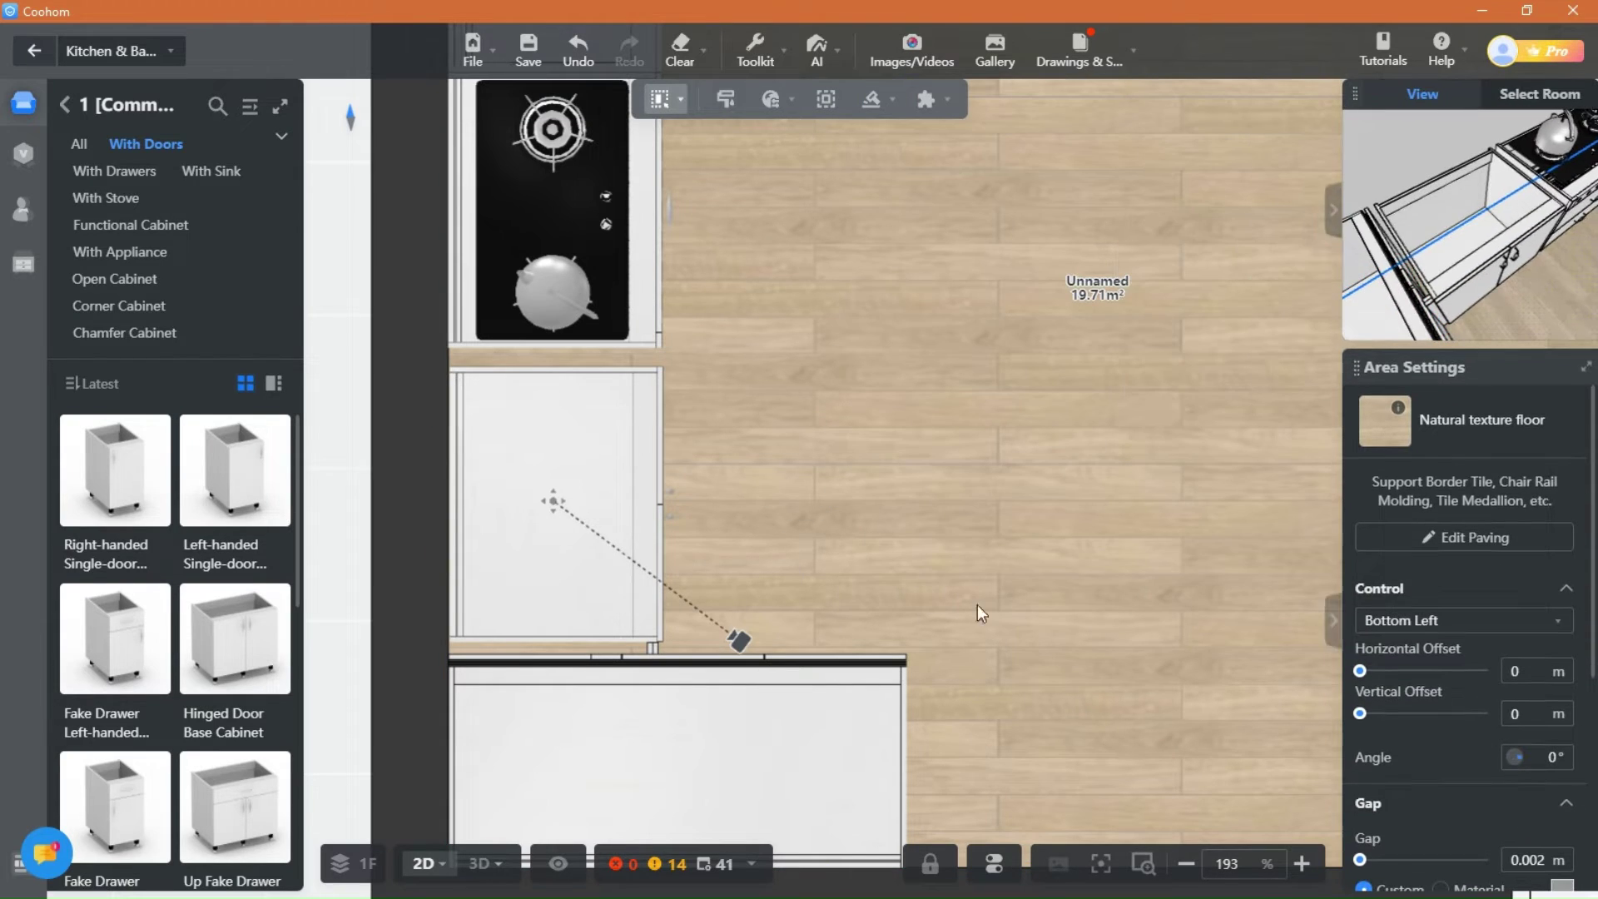
Step: Return to the 3D view with furniture selection and slide the stove cabinet along the wall until it is flush with the hinged door cabinet
mouse_move(481, 865)
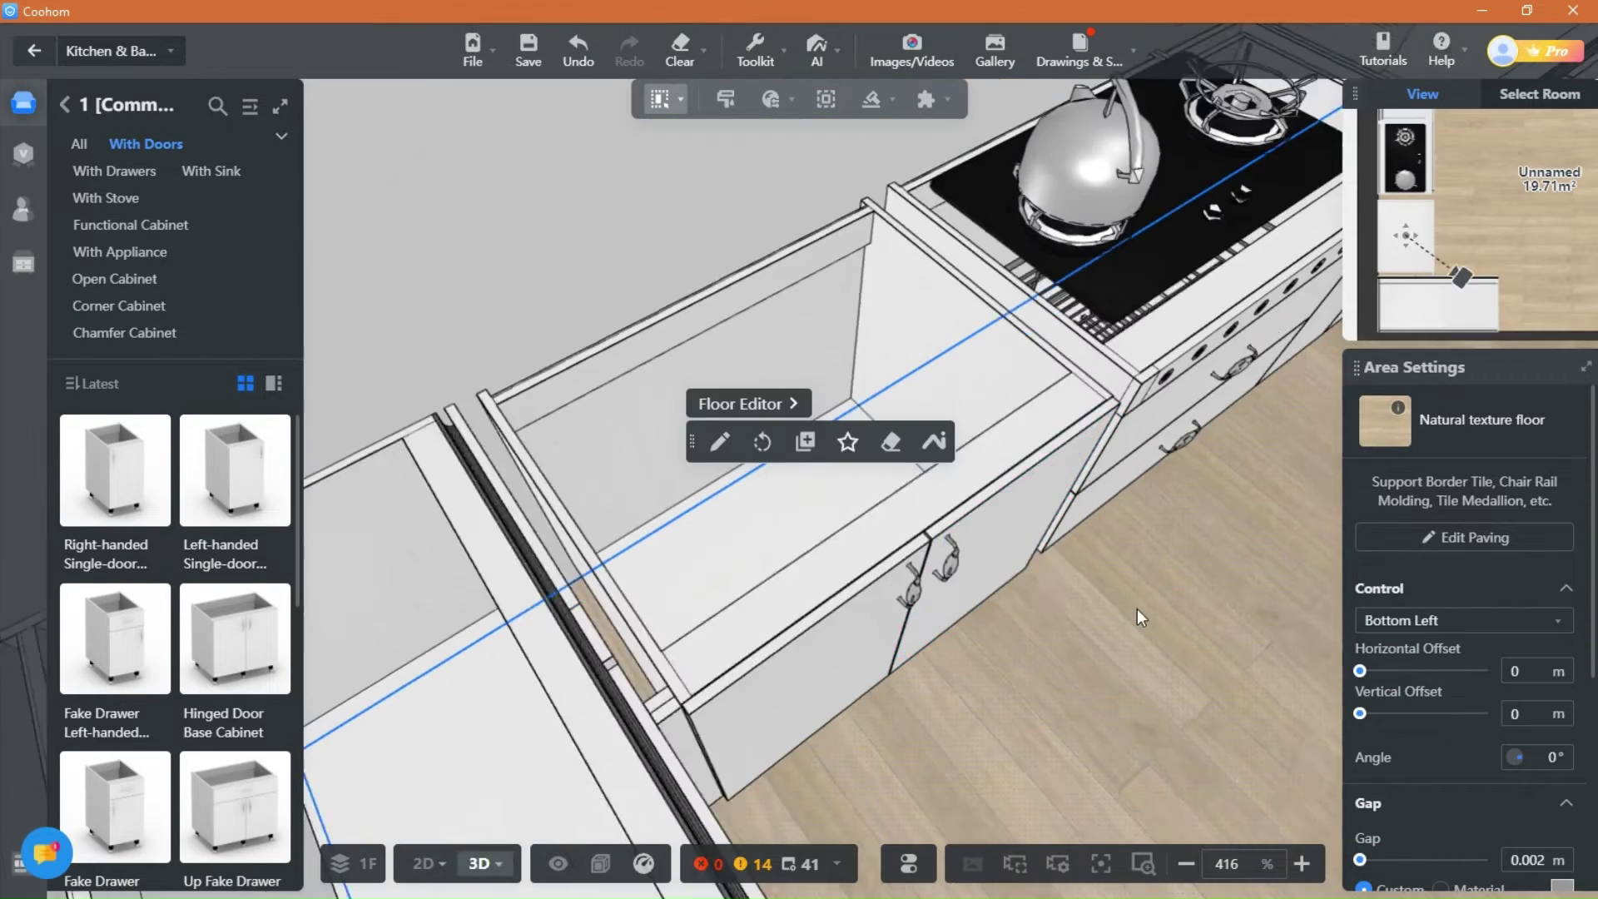
scroll(1136, 611, "down", 4)
left_click_drag(1137, 611, 753, 778)
scroll(819, 658, "up", 1)
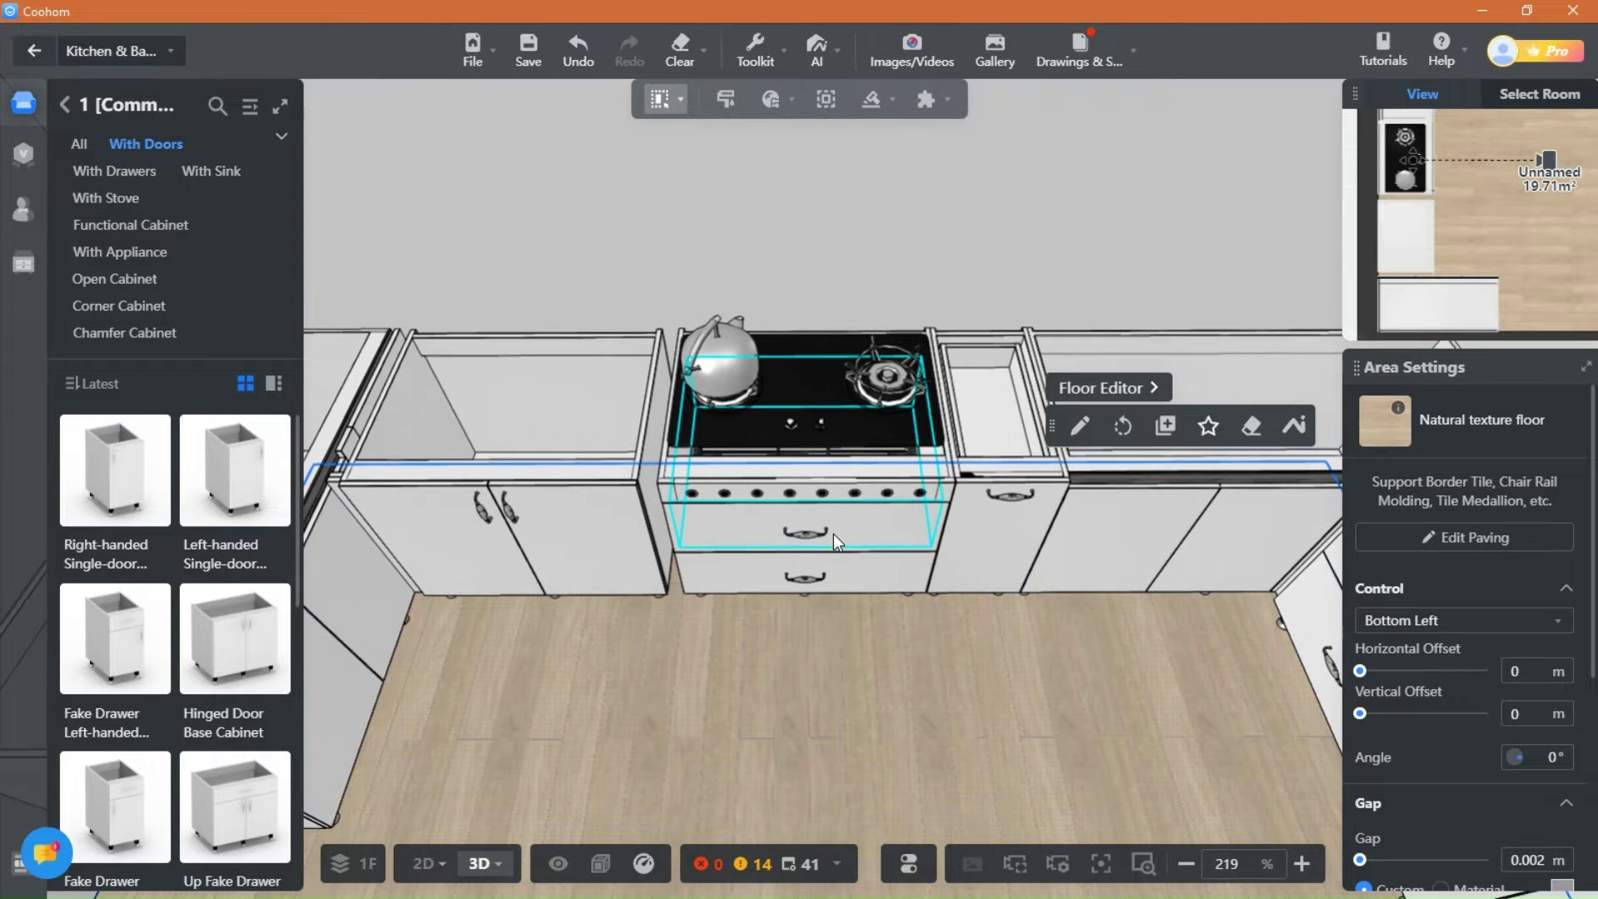
left_click(832, 533)
mouse_move(666, 101)
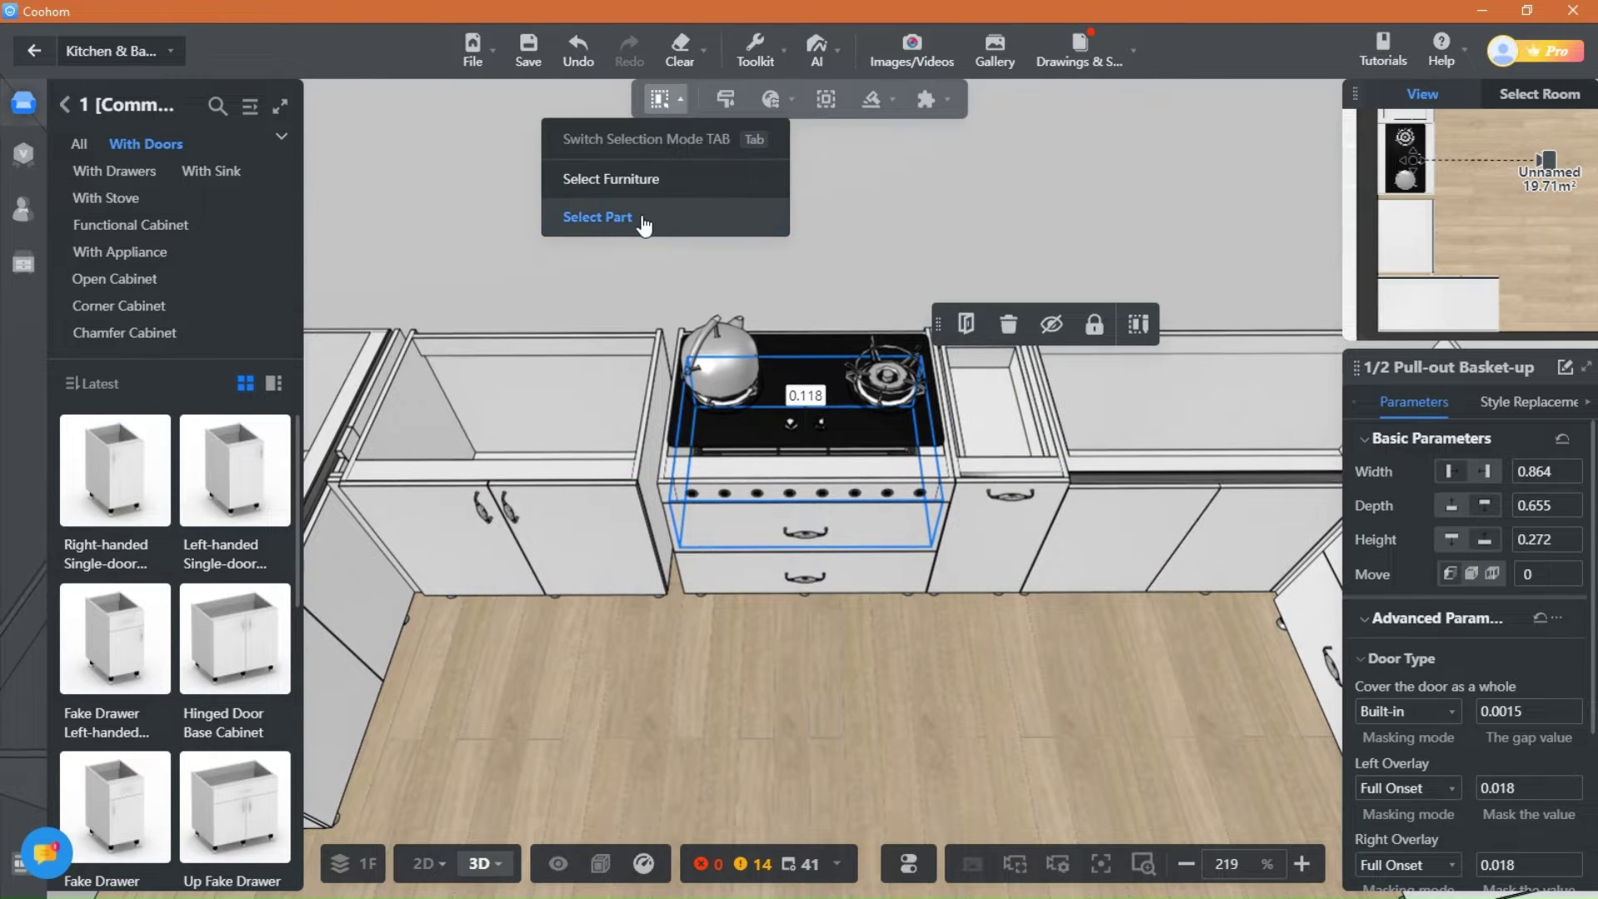
left_click(649, 181)
left_click_drag(864, 526, 667, 514)
Step: Set the width of the pull-out rice bin cabinet beside the stove cabinet to 0.41 m to close the gap
left_click(1016, 509)
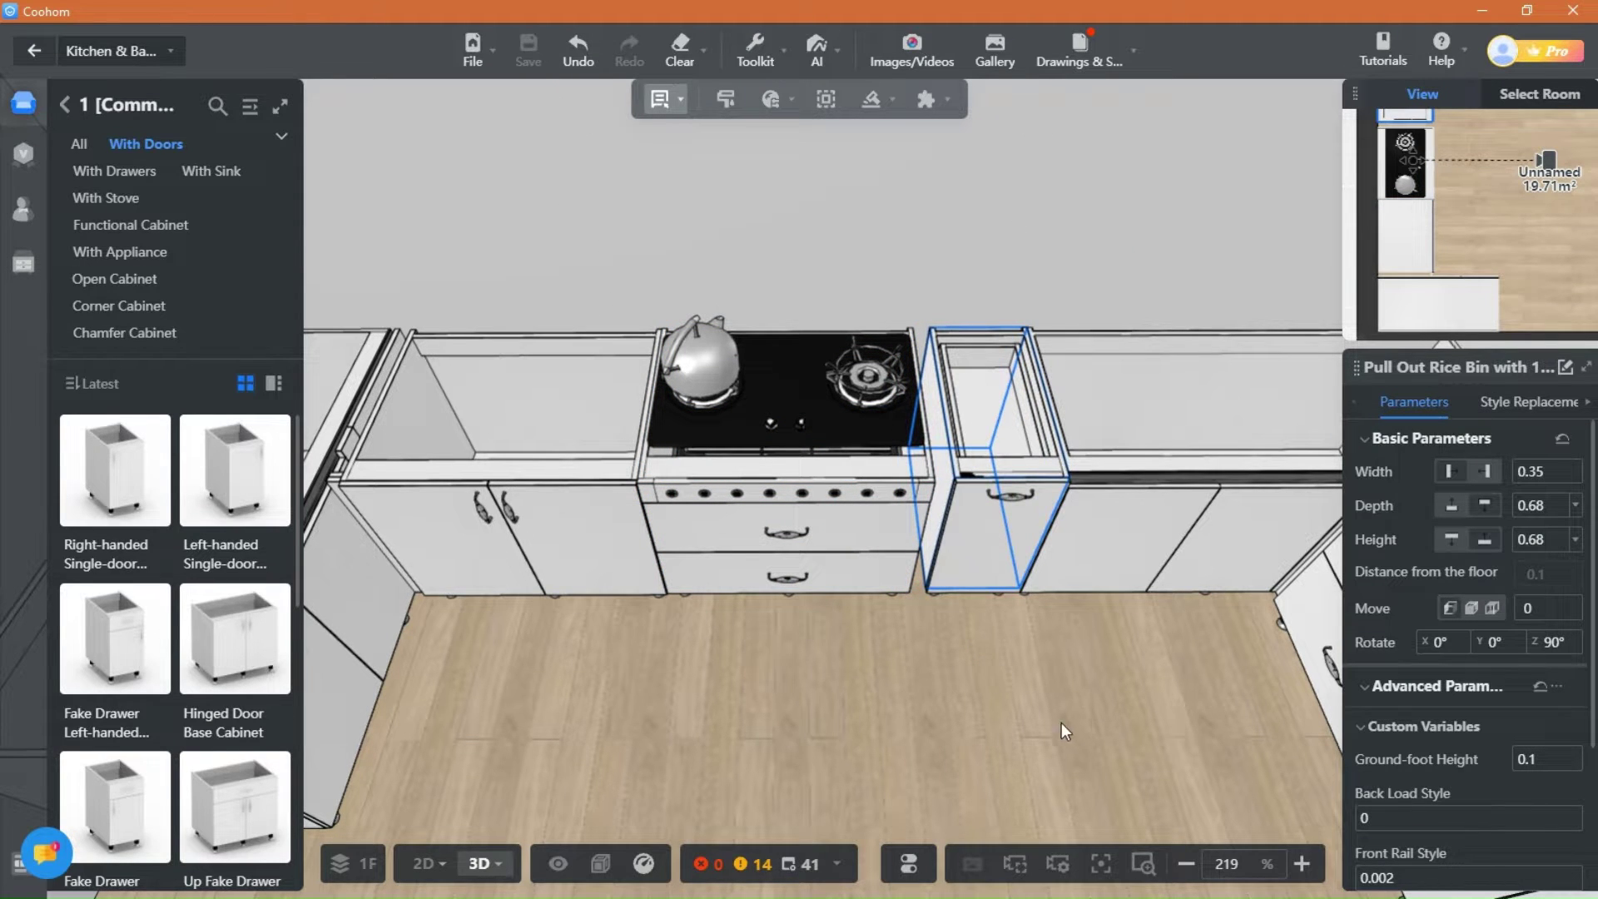
right_click_drag(850, 717, 808, 710)
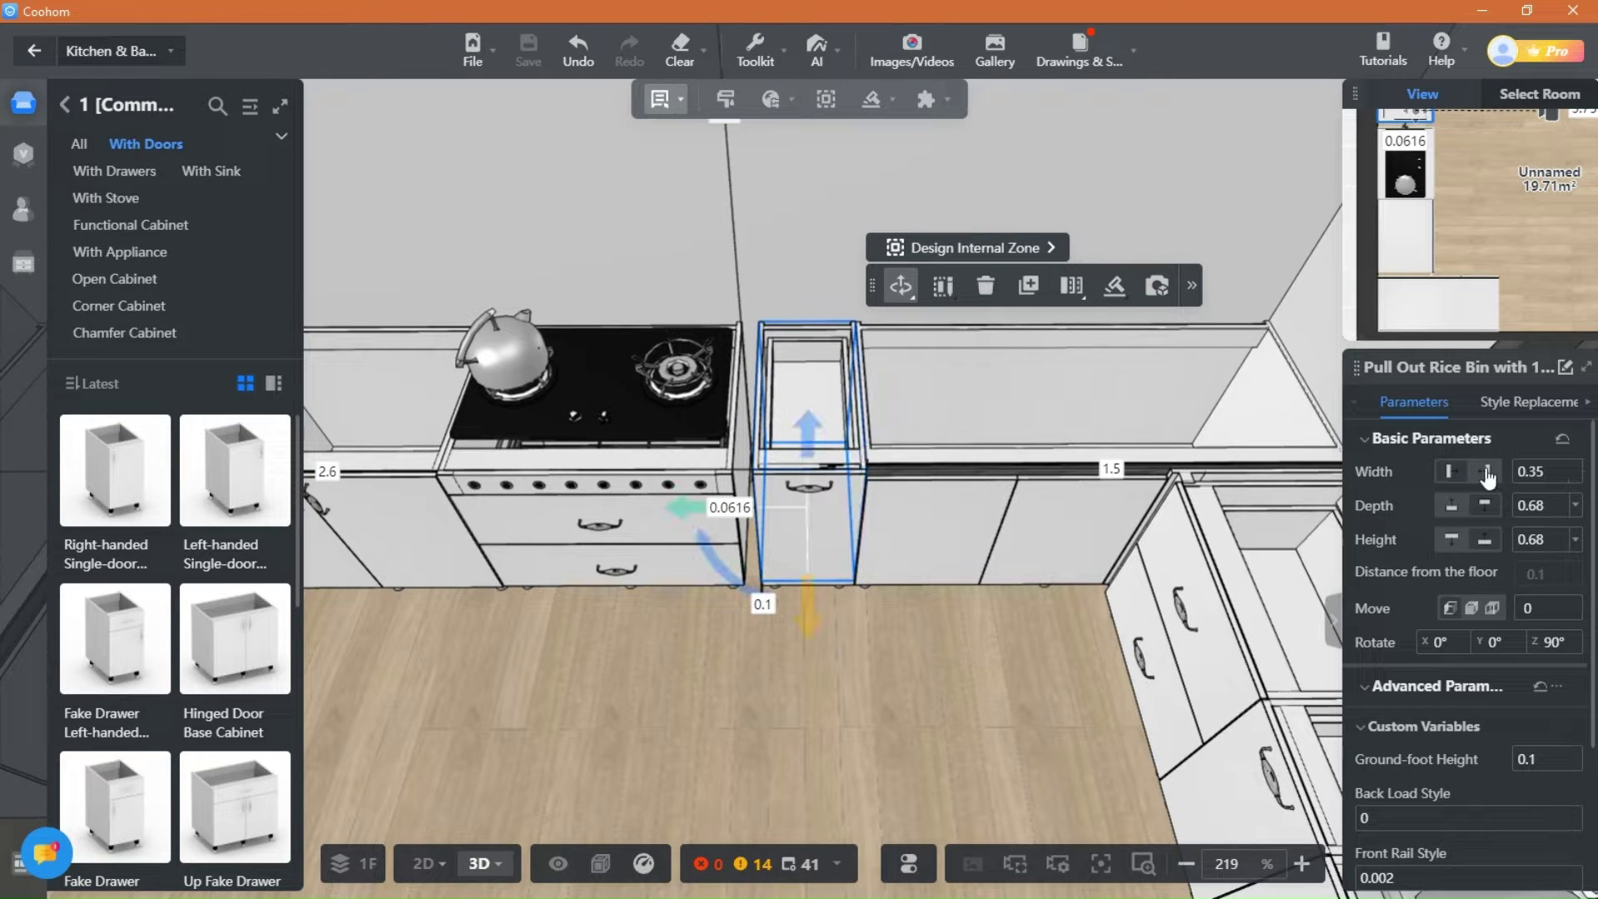
left_click(1575, 467)
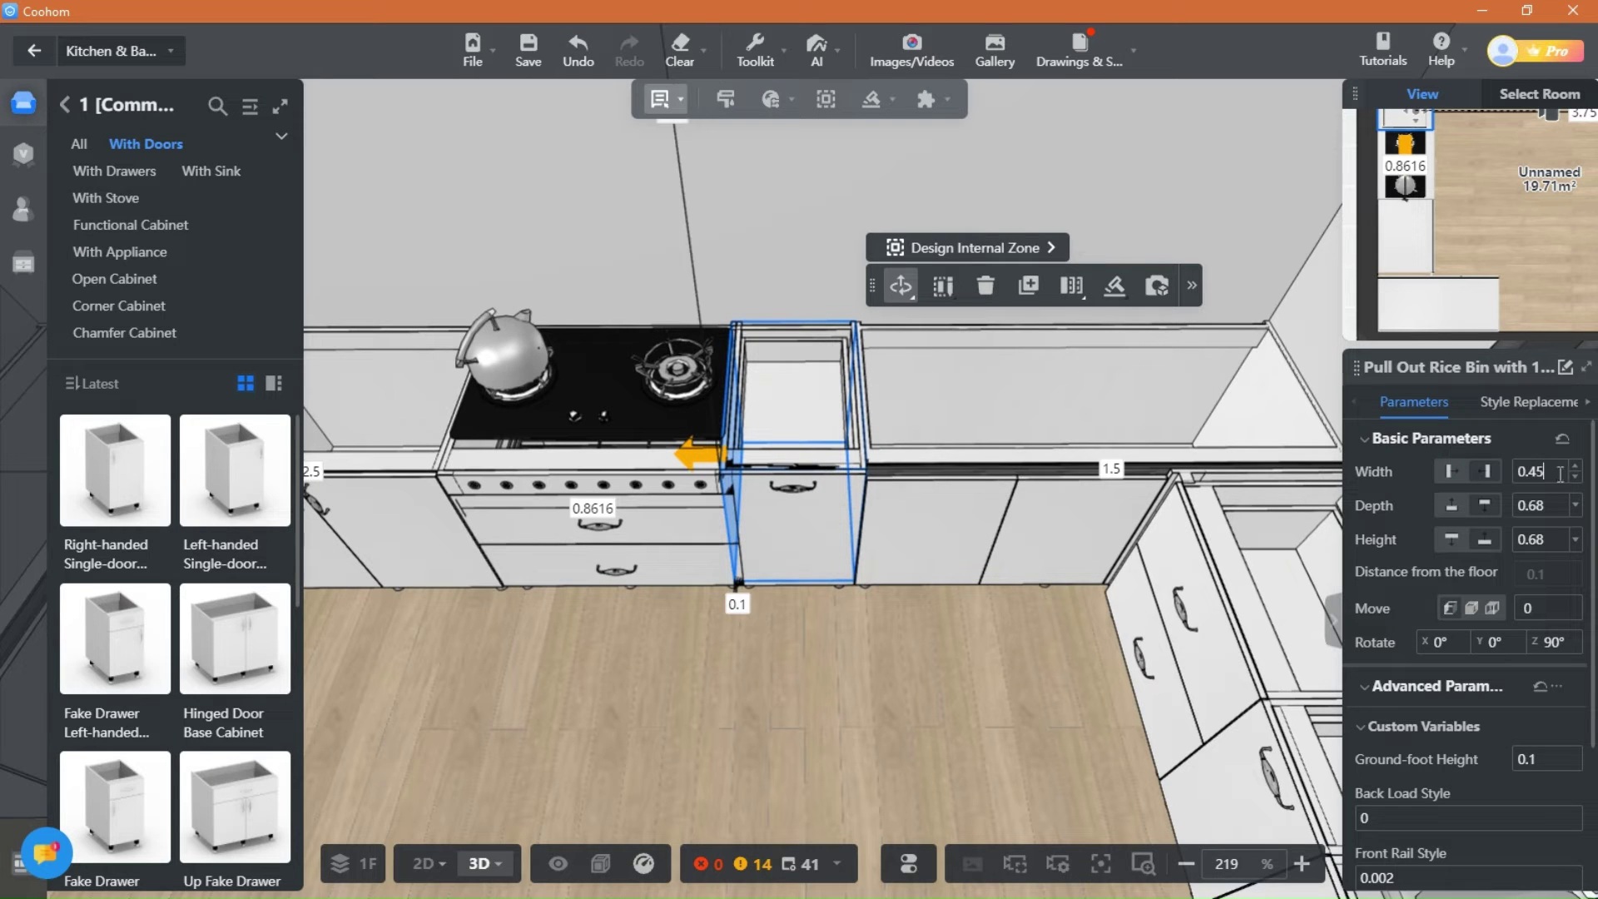
key("Return")
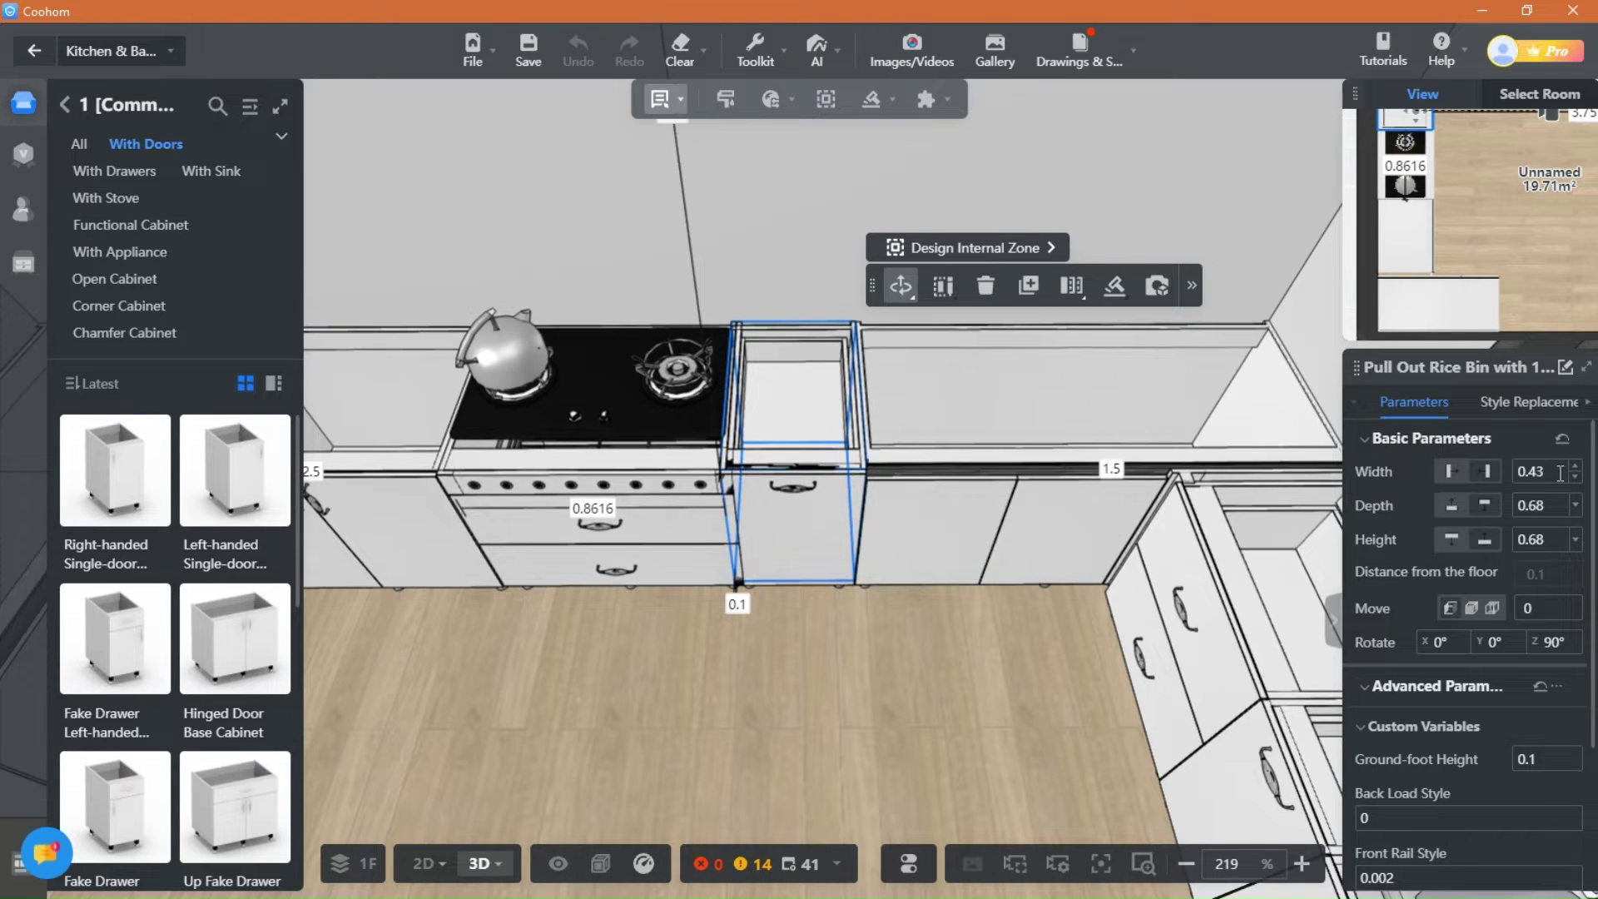
left_click(1555, 472)
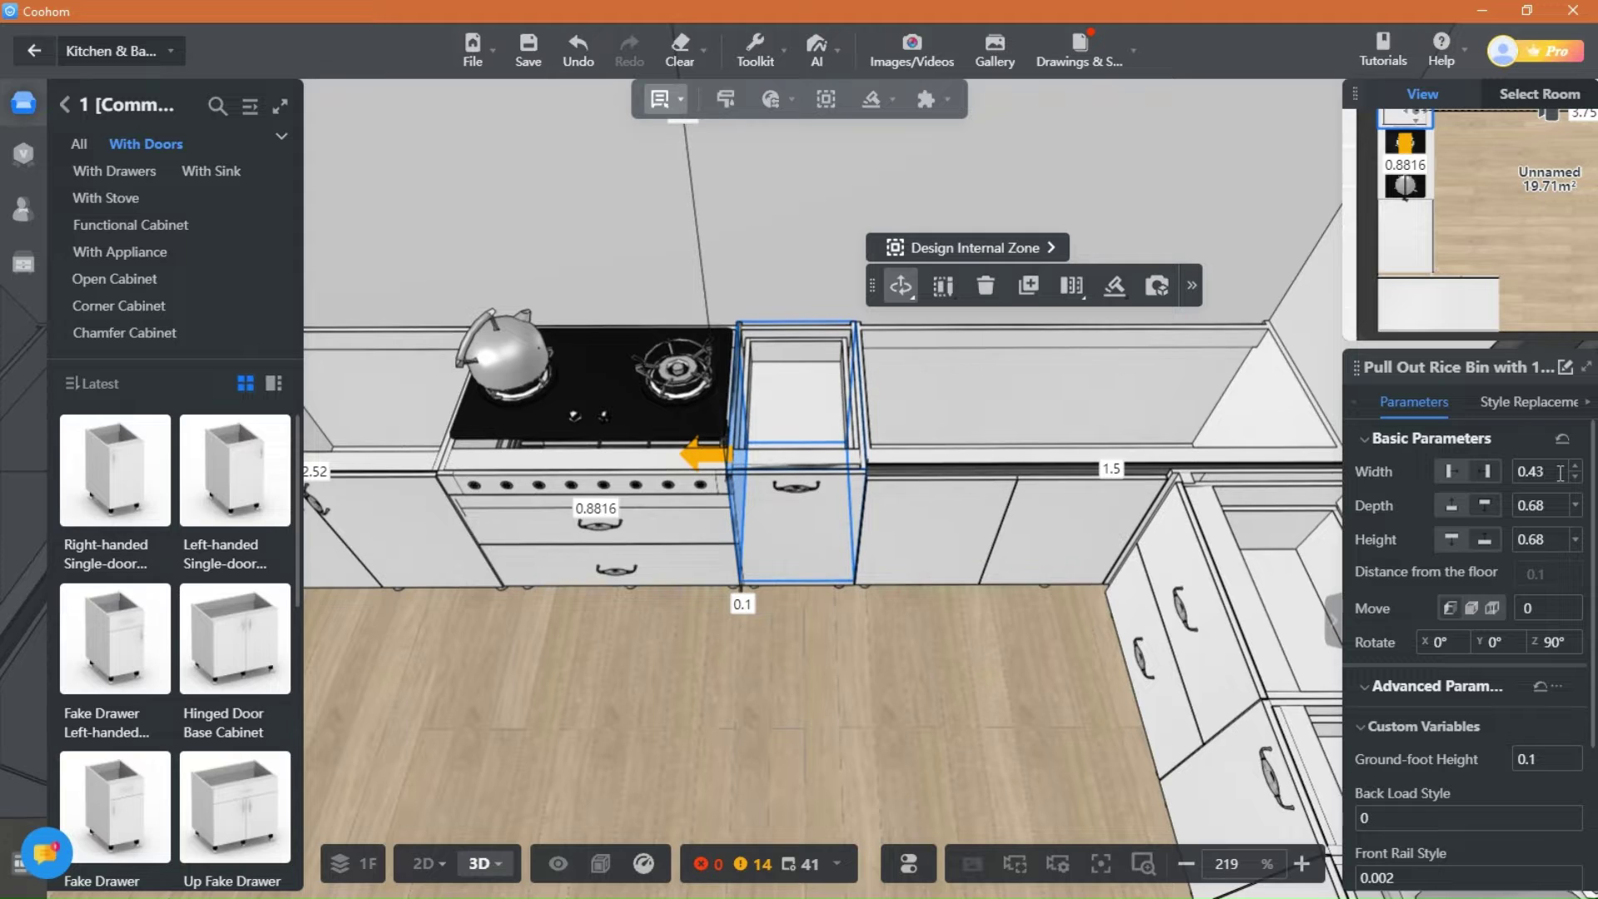
key("BackSpace")
type("1")
key("Return")
scroll(668, 712, "up", 5)
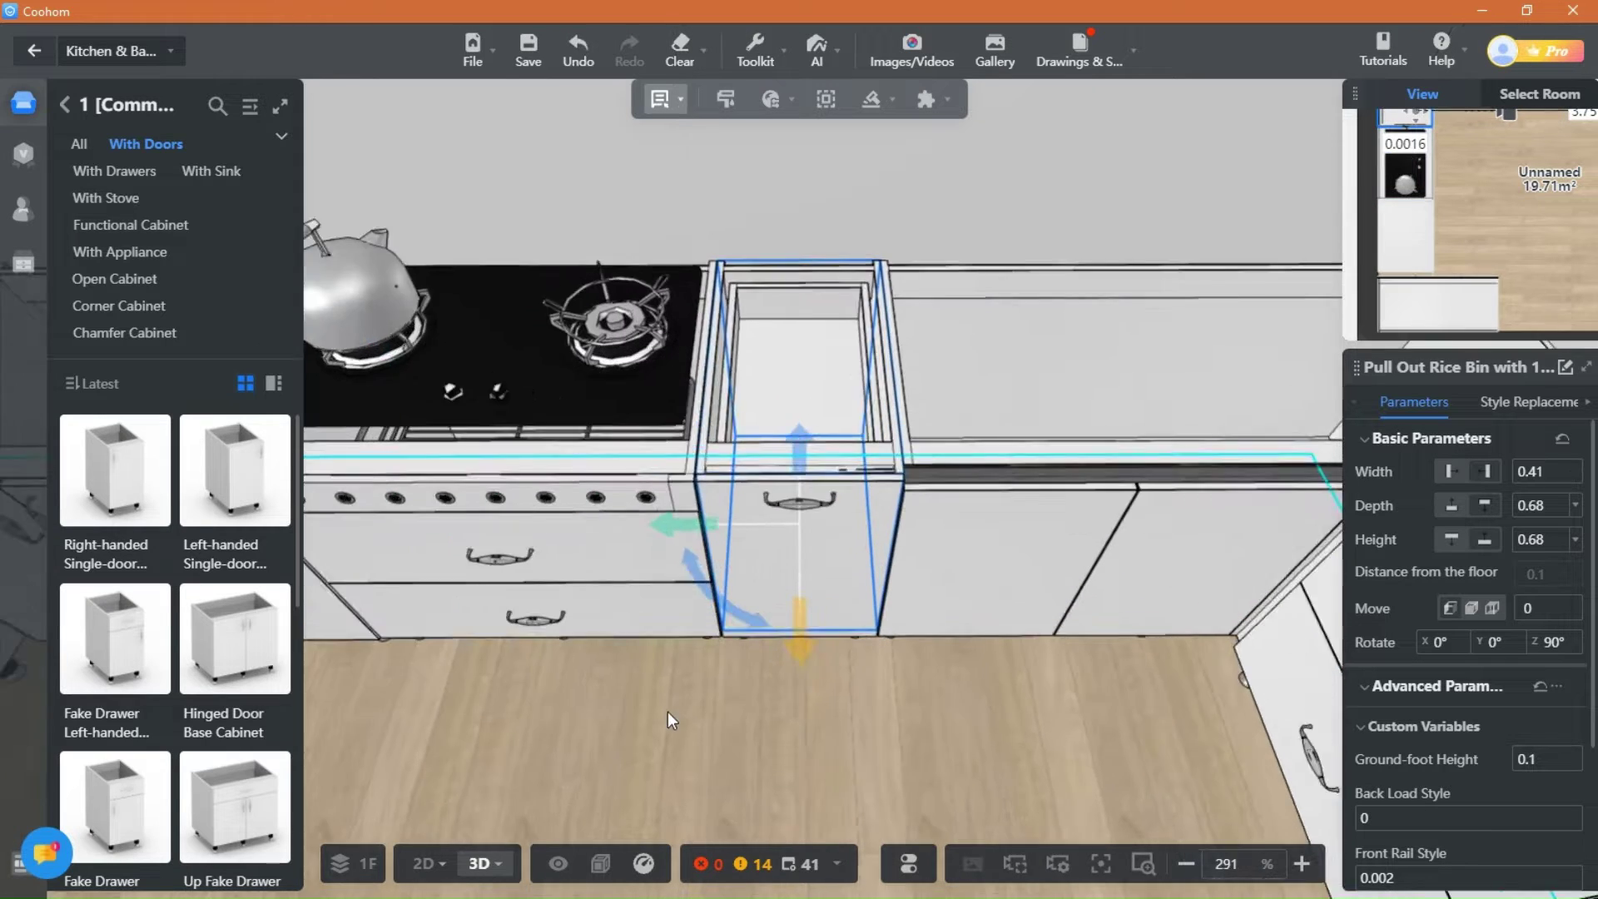
left_click_drag(687, 786, 966, 785)
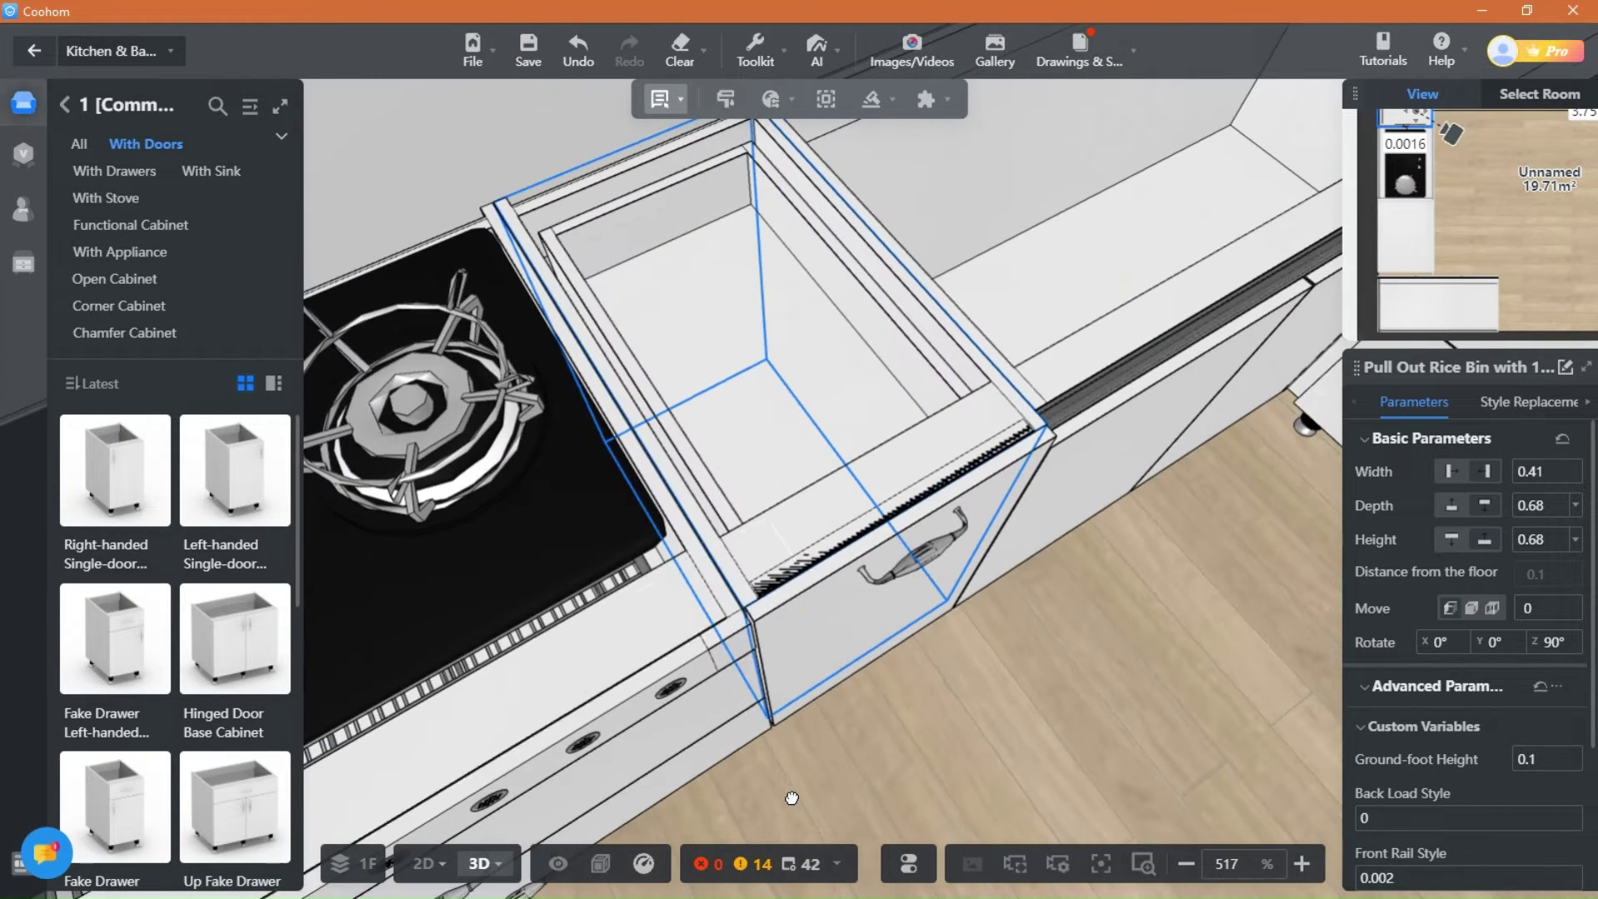
left_click(911, 758)
scroll(1072, 708, "down", 5)
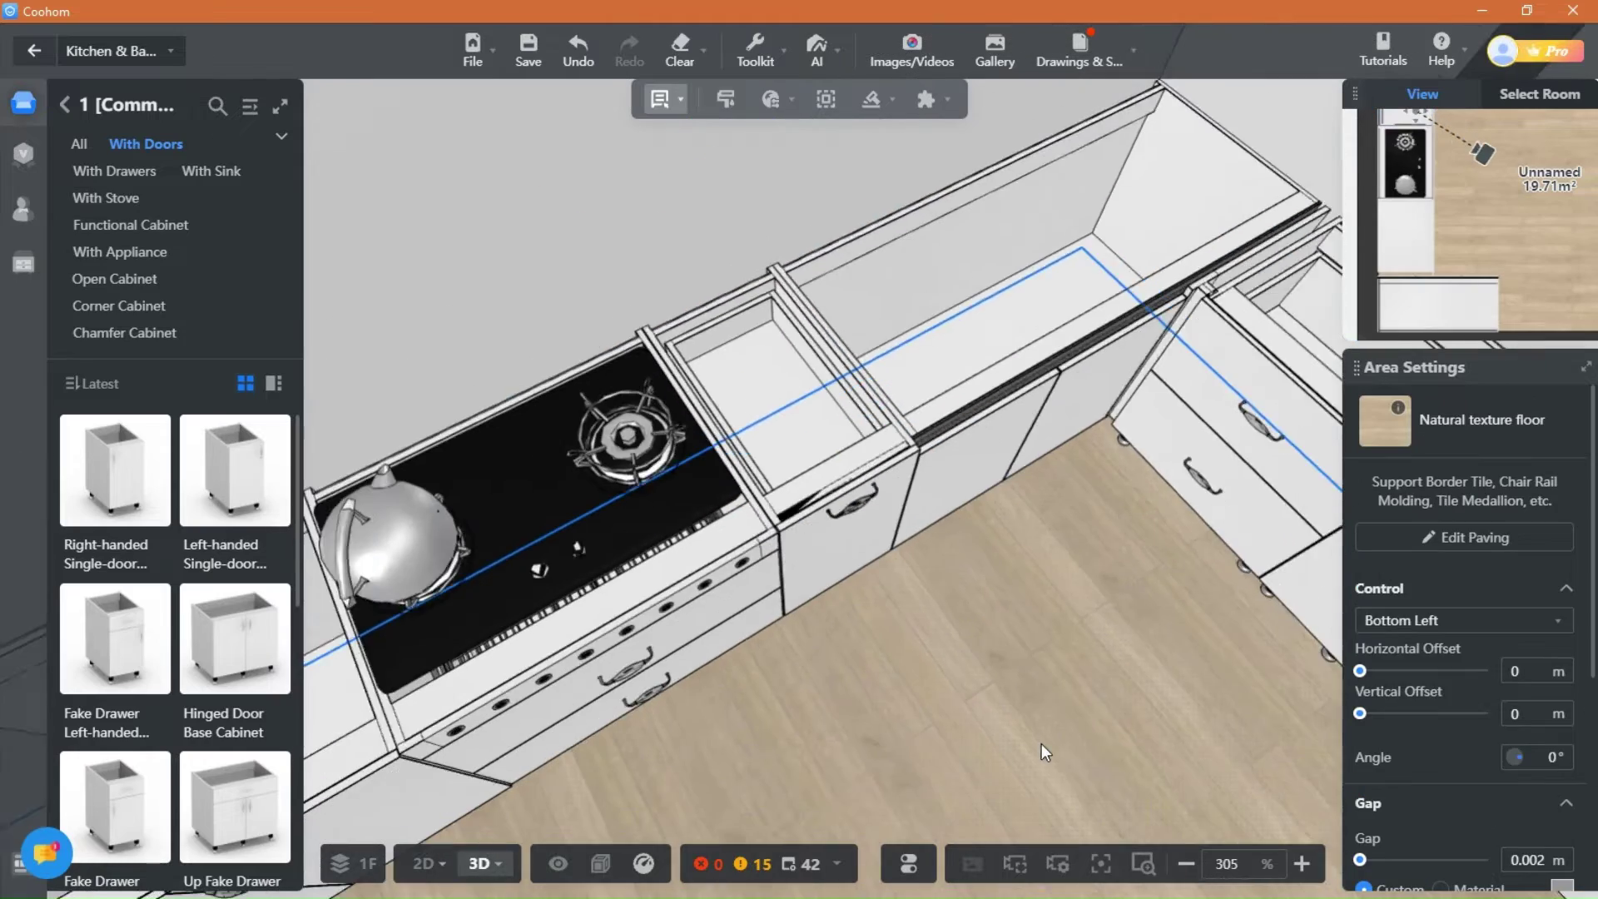
Step: Place a hinged double-door tall cabinet against the wall beside the doorway, about 1.03 m from the corner cabinet
left_click_drag(1041, 742, 821, 658)
scroll(973, 666, "down", 6)
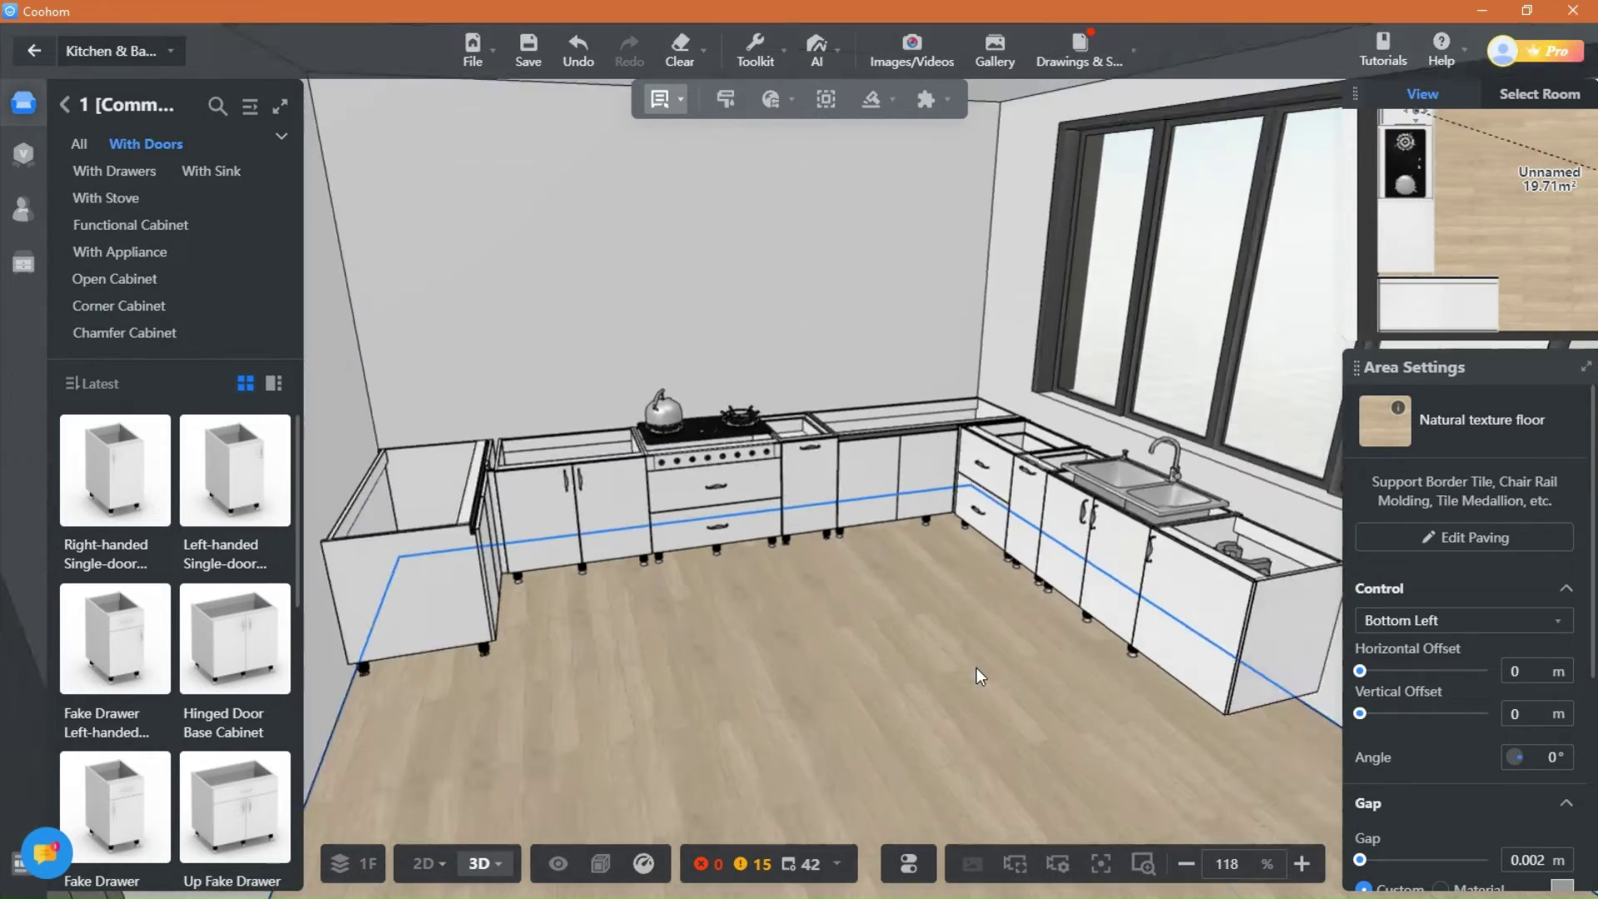
left_click_drag(974, 667, 905, 698)
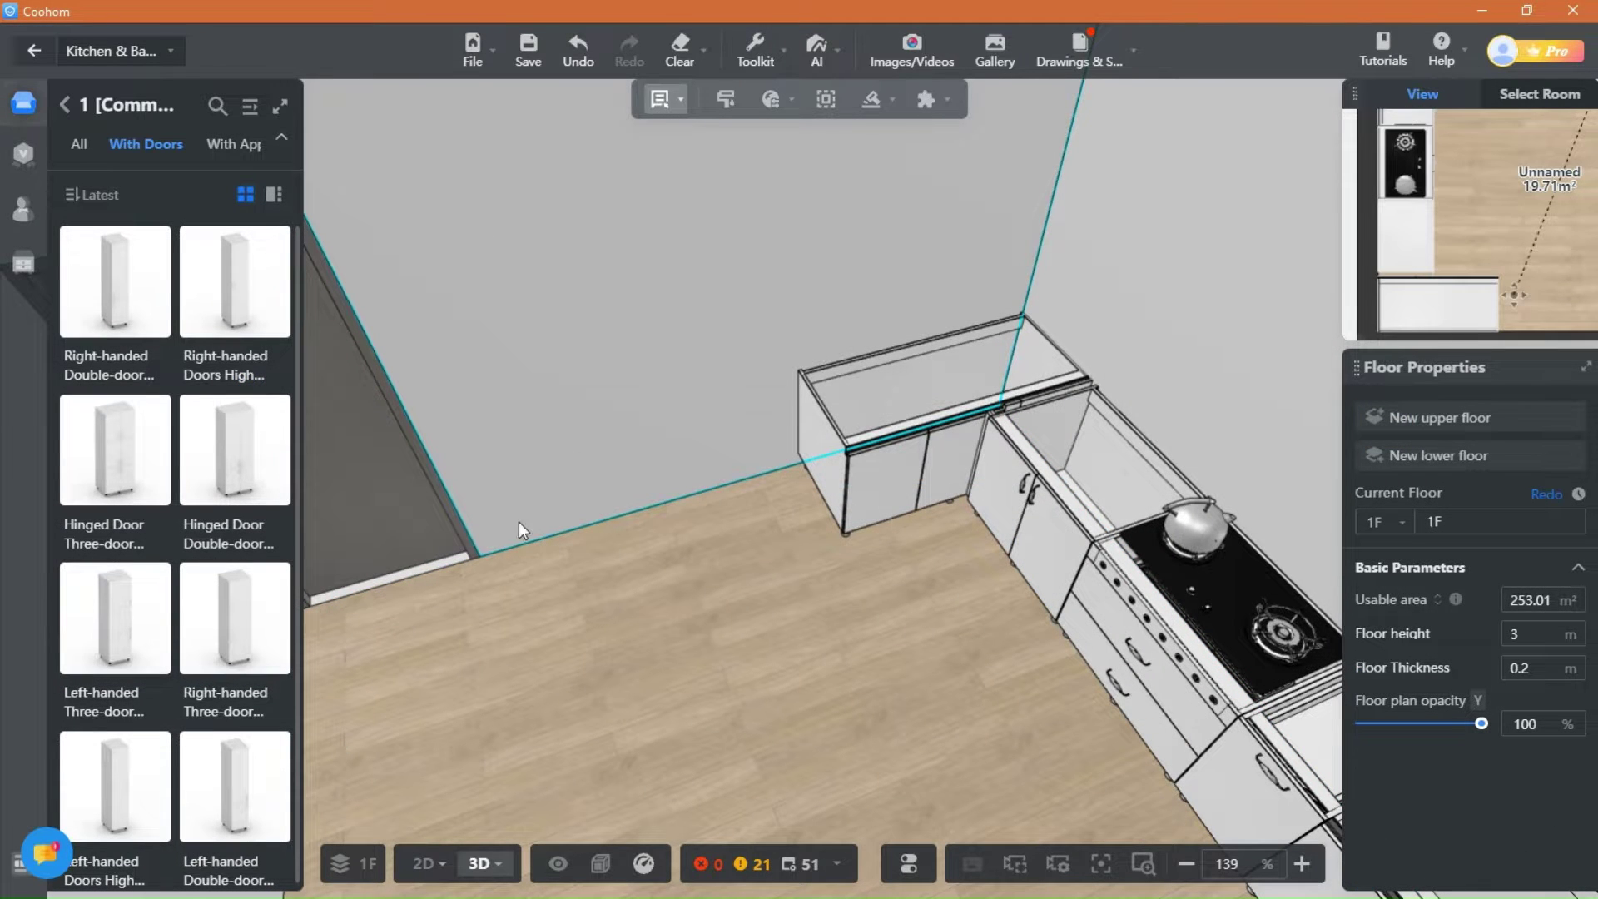
mouse_move(276, 412)
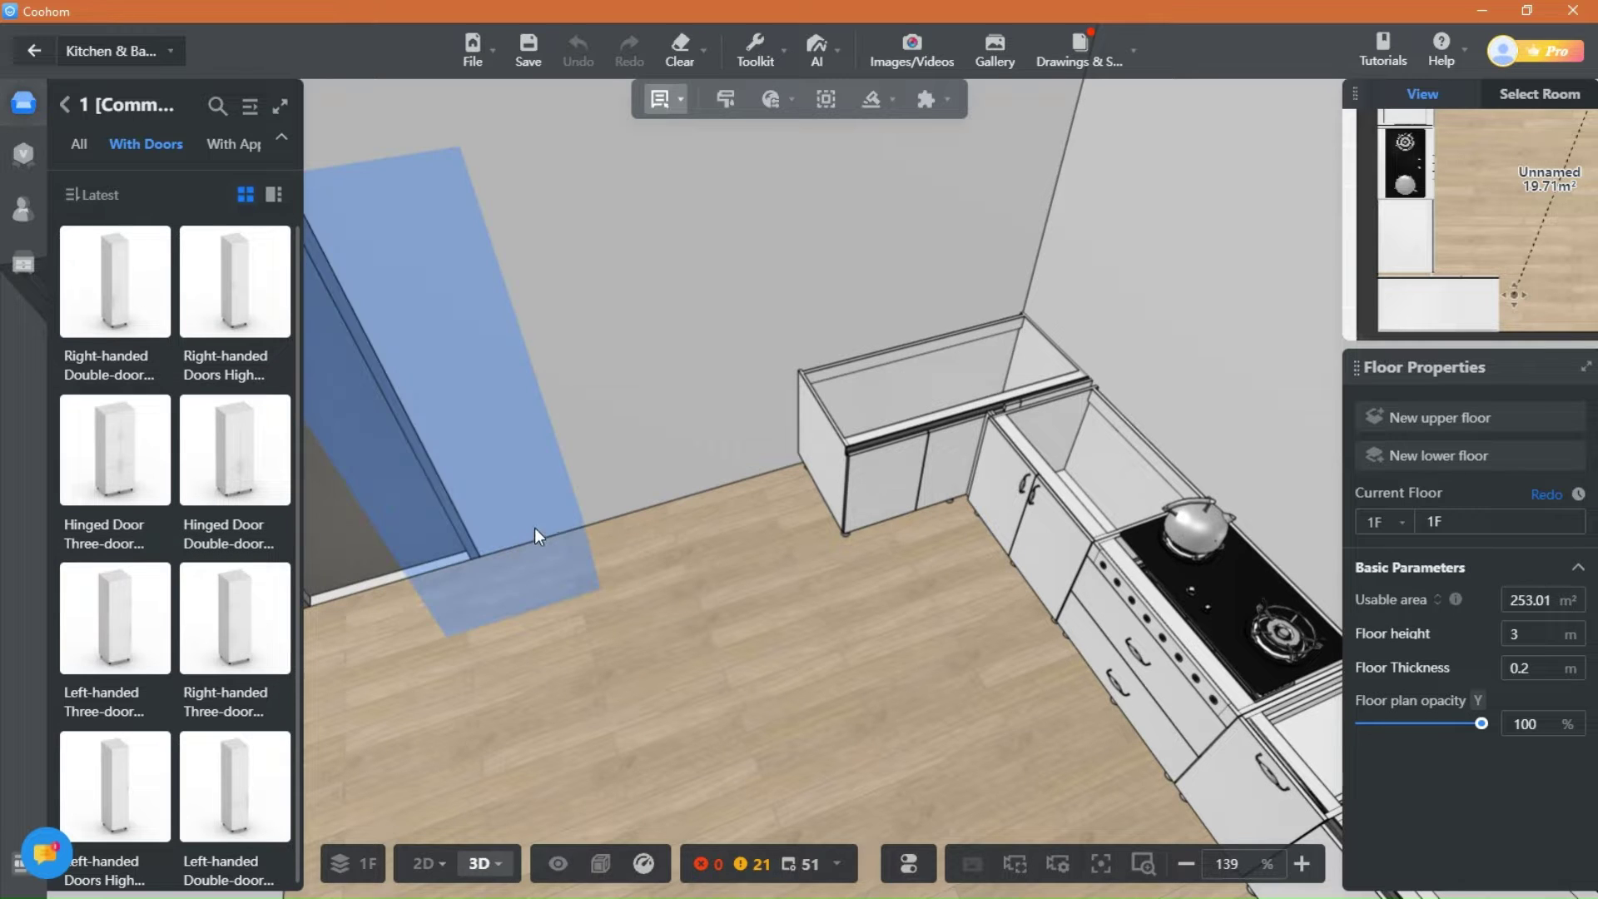
left_click(581, 504)
left_click(563, 503)
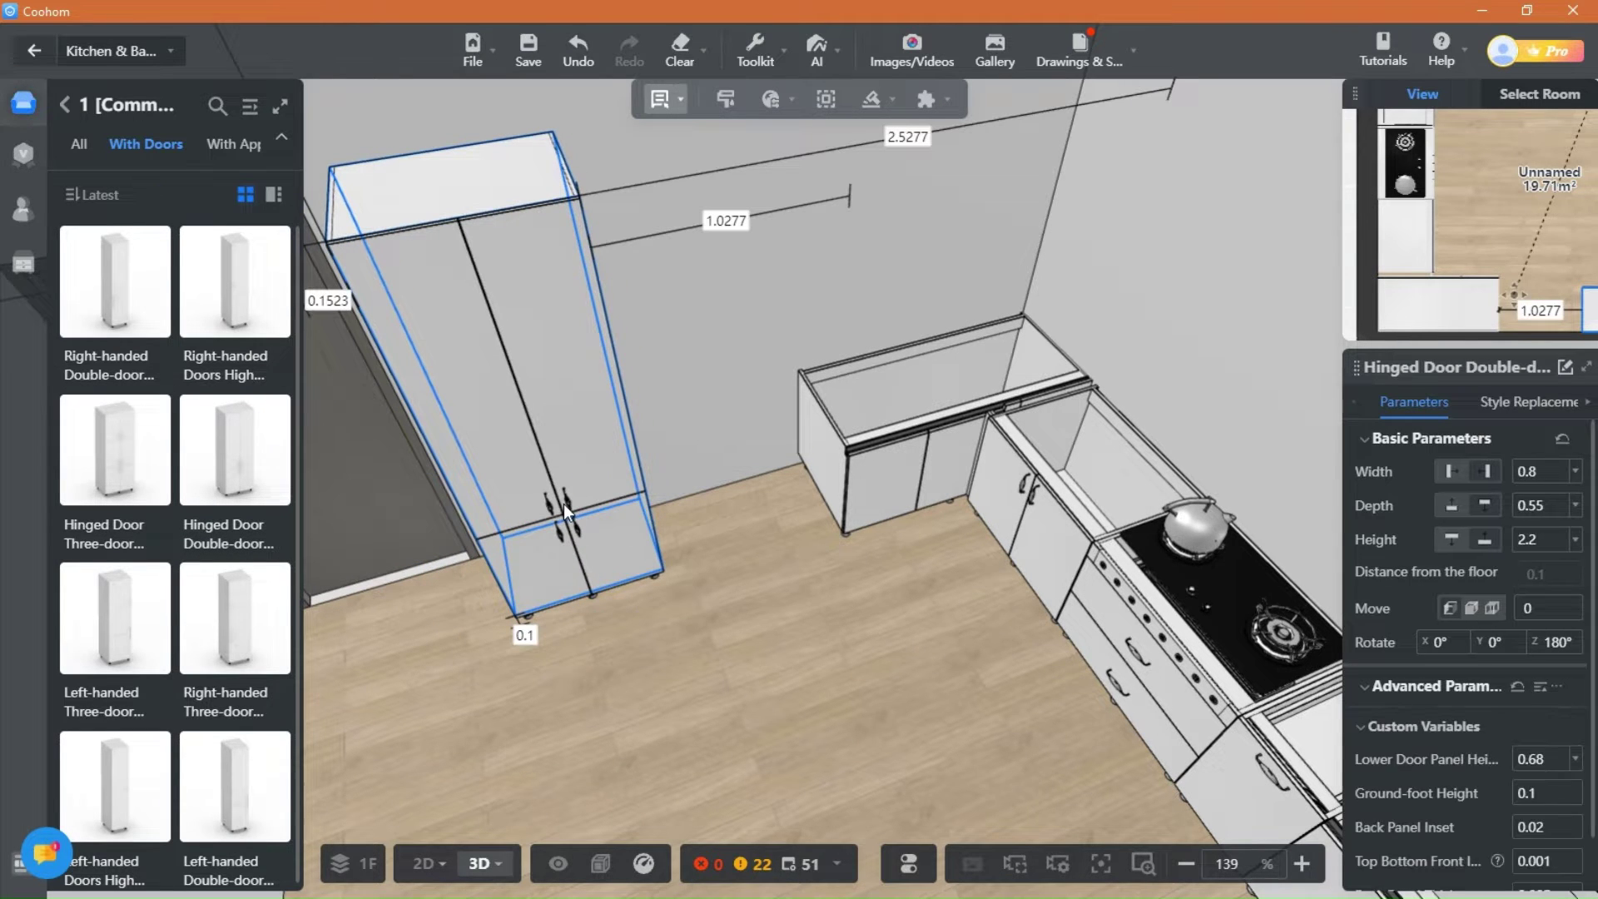
Step: Set the double-door tall cabinet's depth to 0.68 m and its width to 0.9 m
left_click(1550, 505)
key("BackSpace")
key("BackSpace")
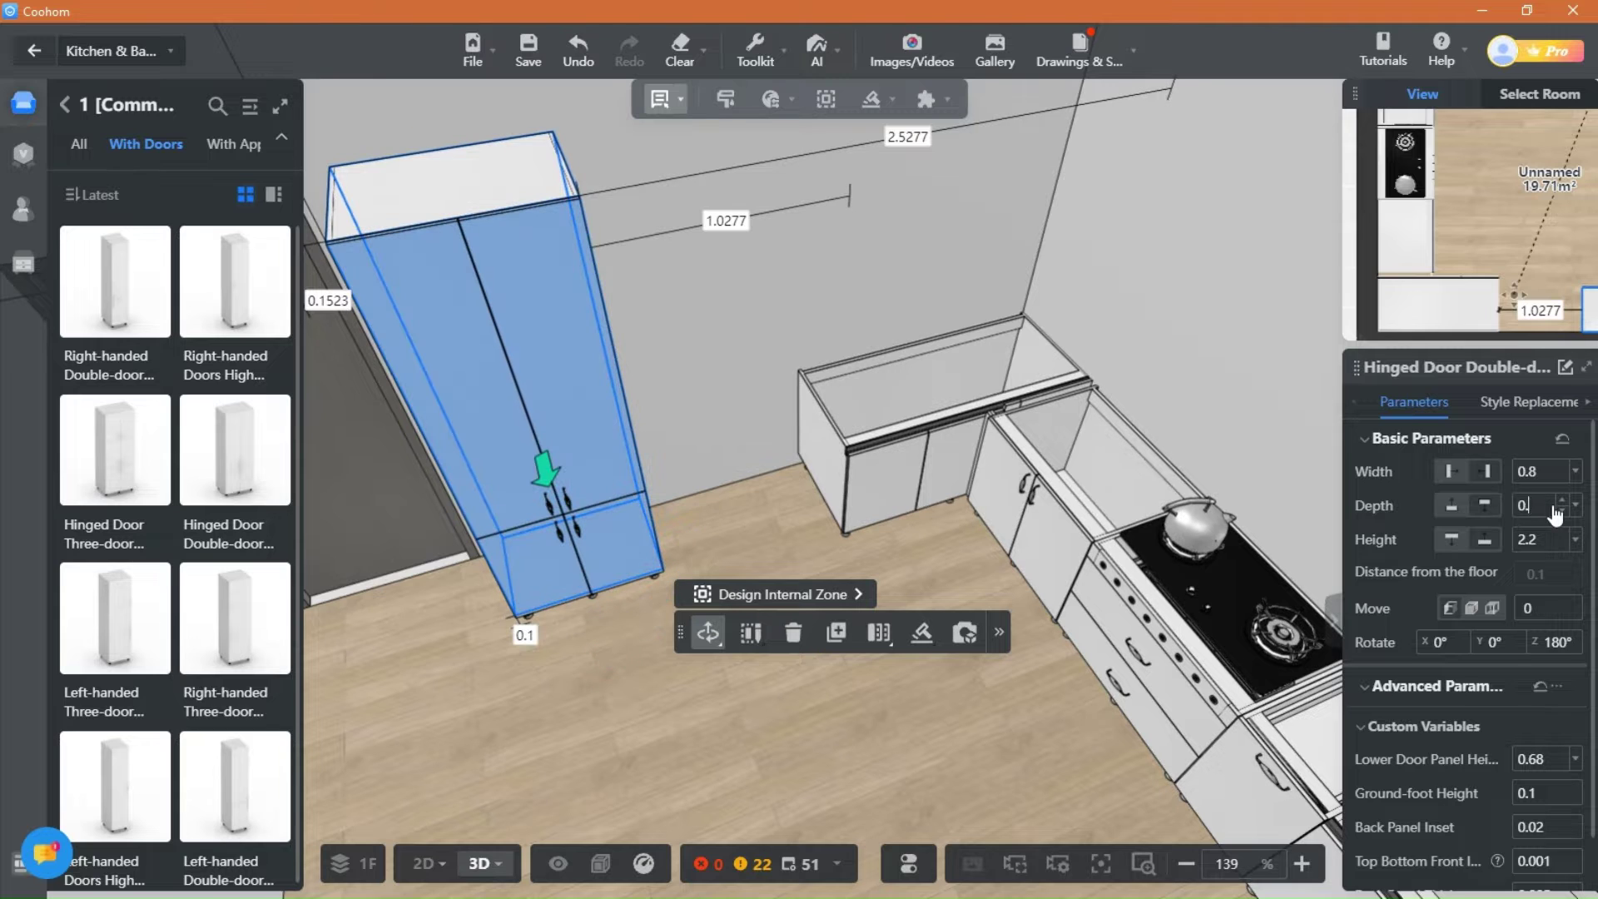
key("Return")
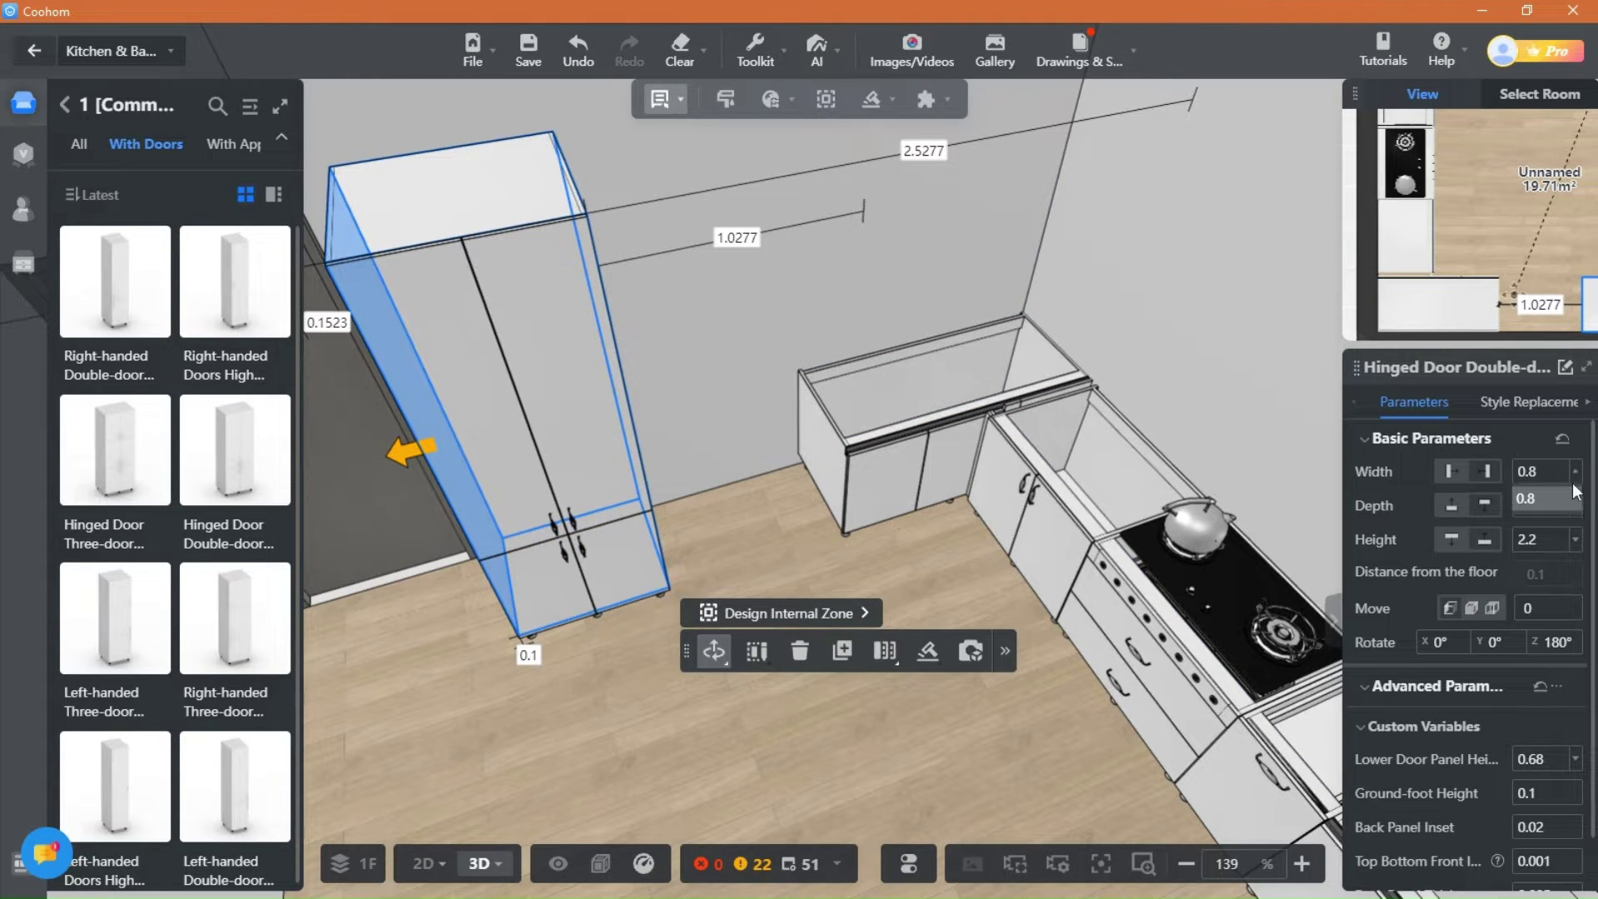
type("9")
key("Return")
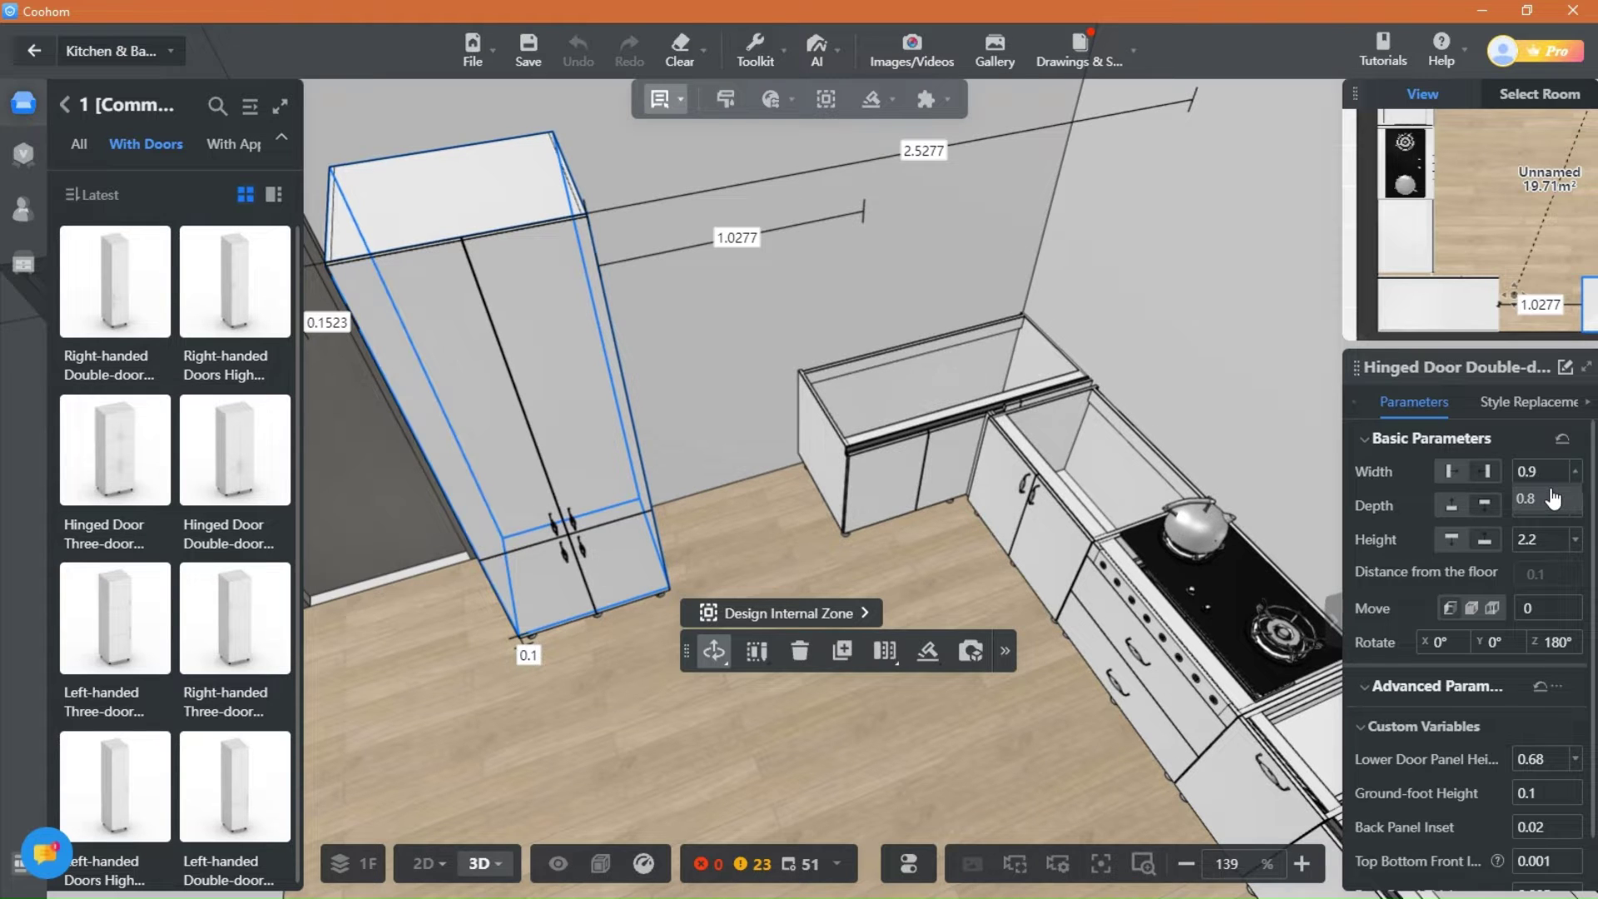
left_click(739, 445)
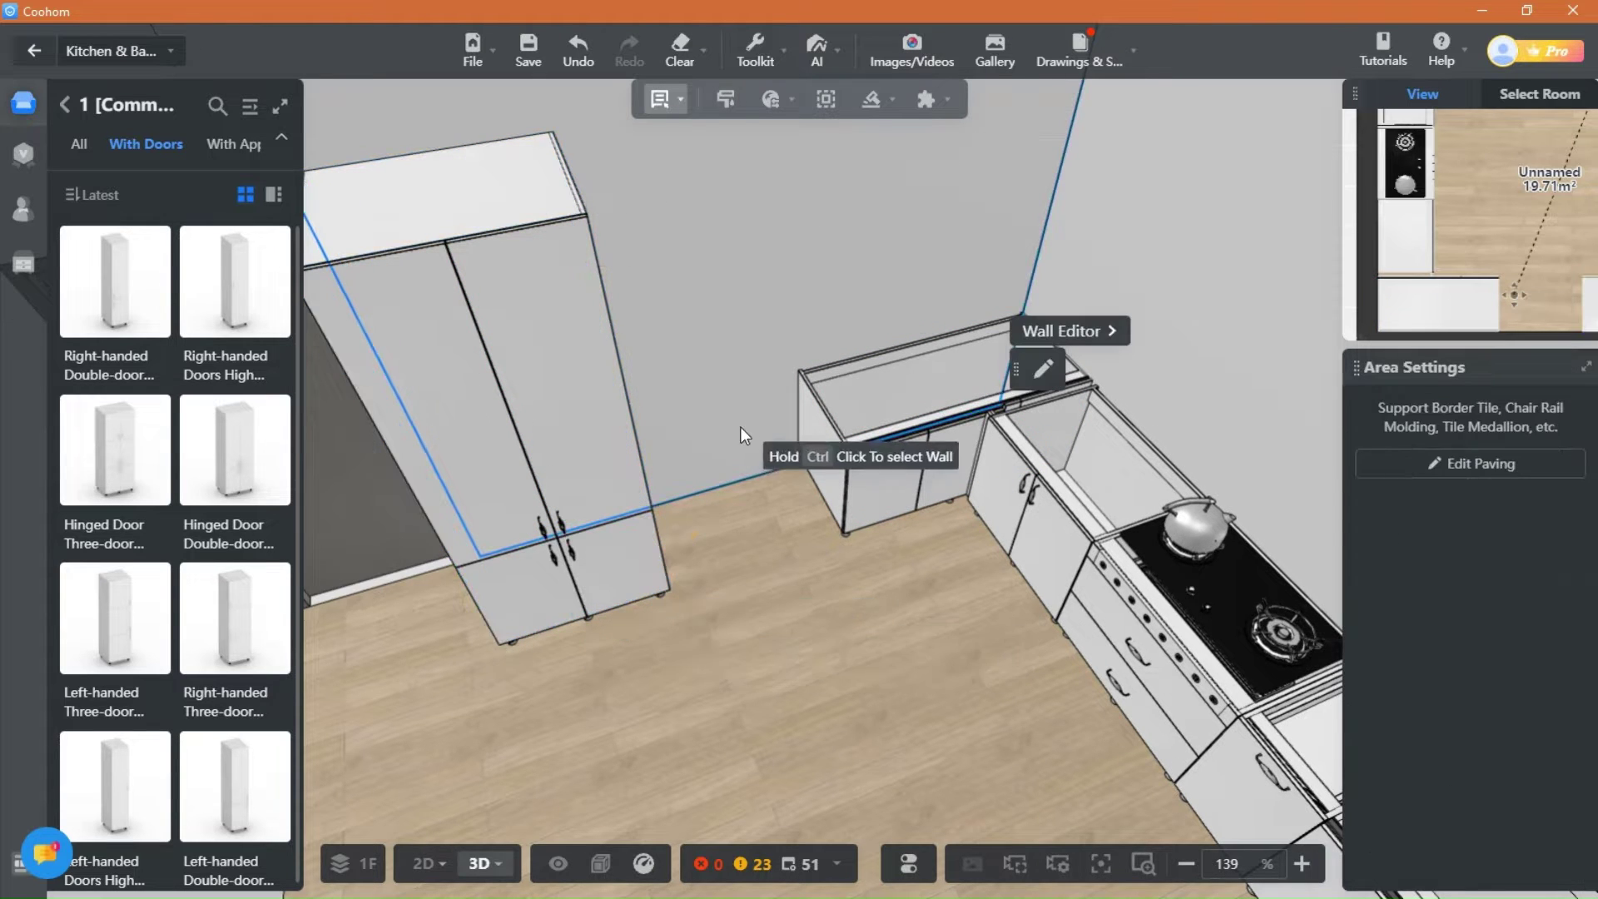
Step: Add a Right Single Door Double-drawer Appliance High Cabinet between the tall cabinet and the corner cabinet, with its back flush against the wall
left_click(66, 106)
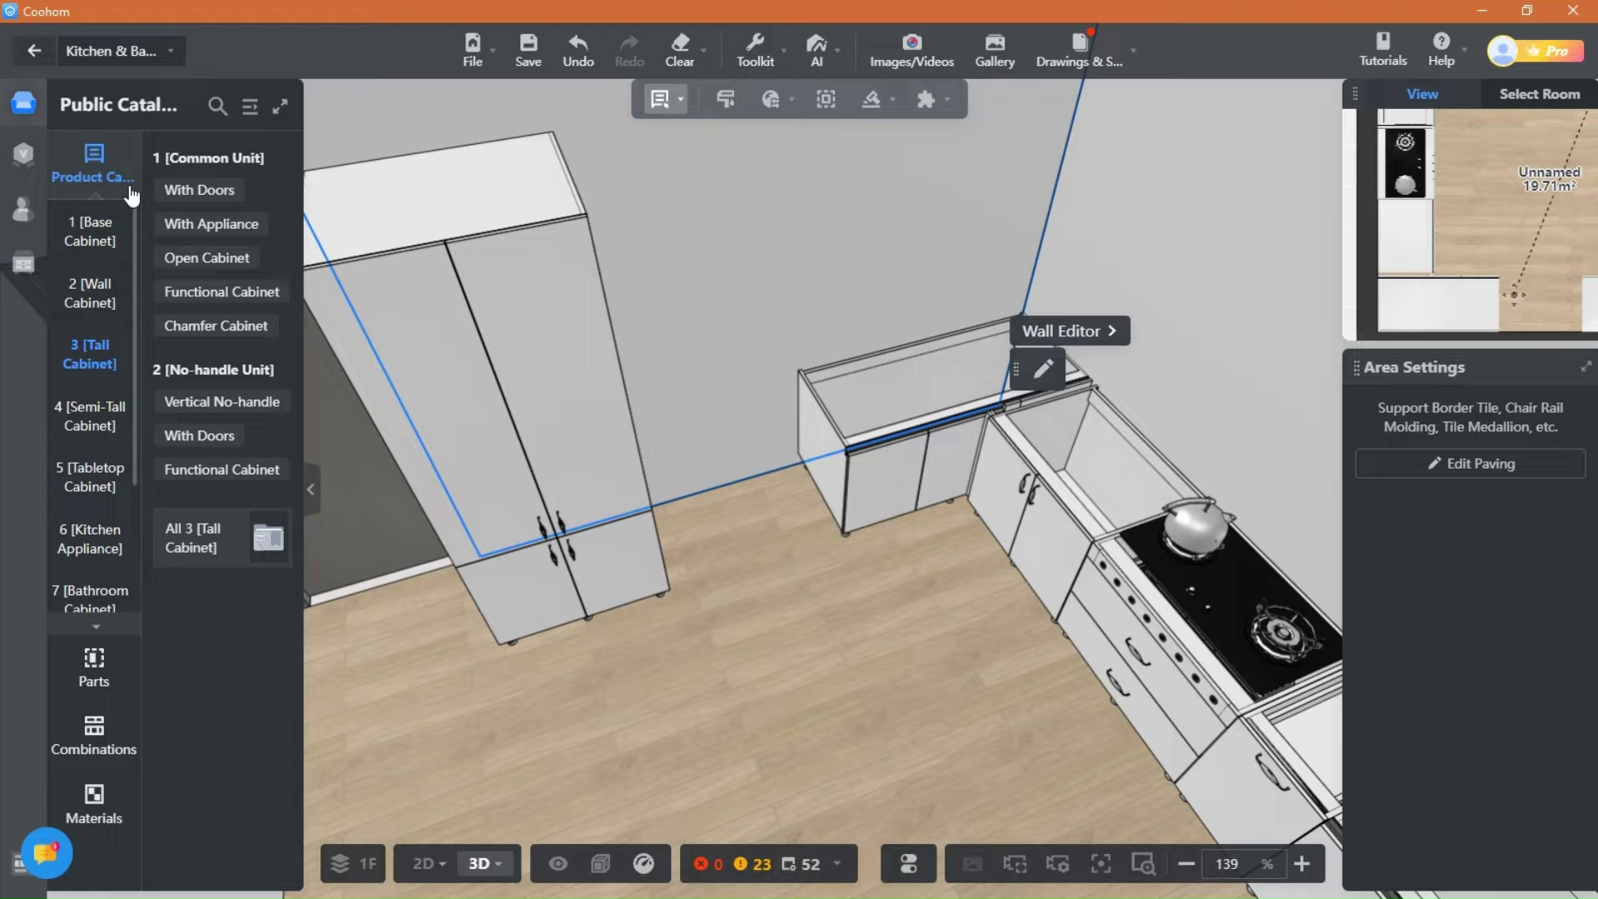
left_click(242, 239)
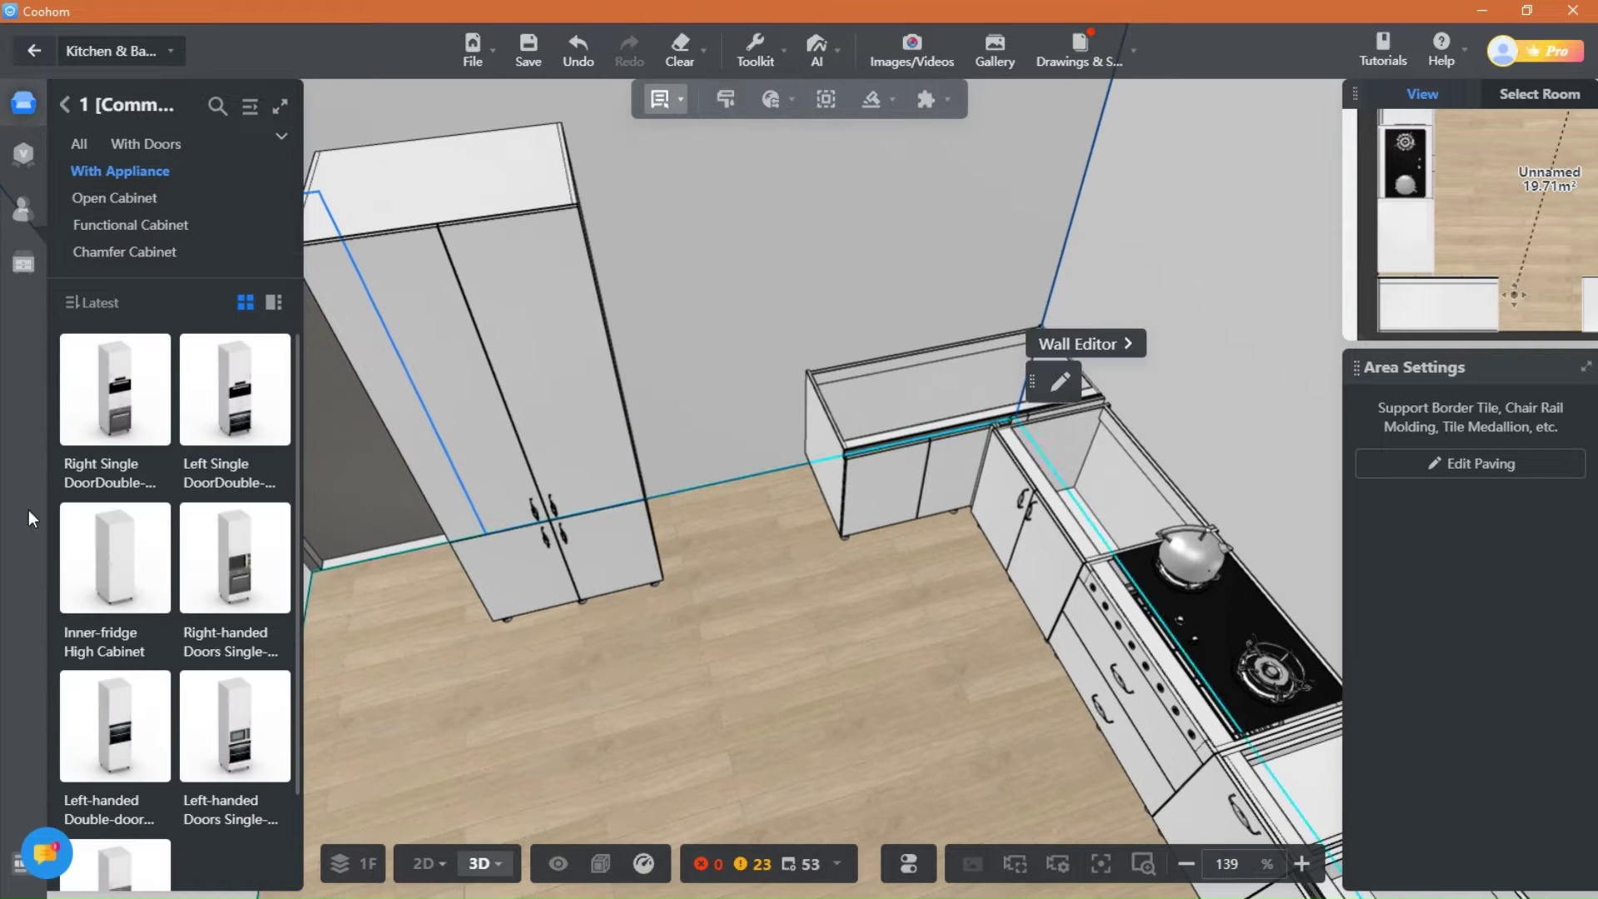
mouse_move(162, 355)
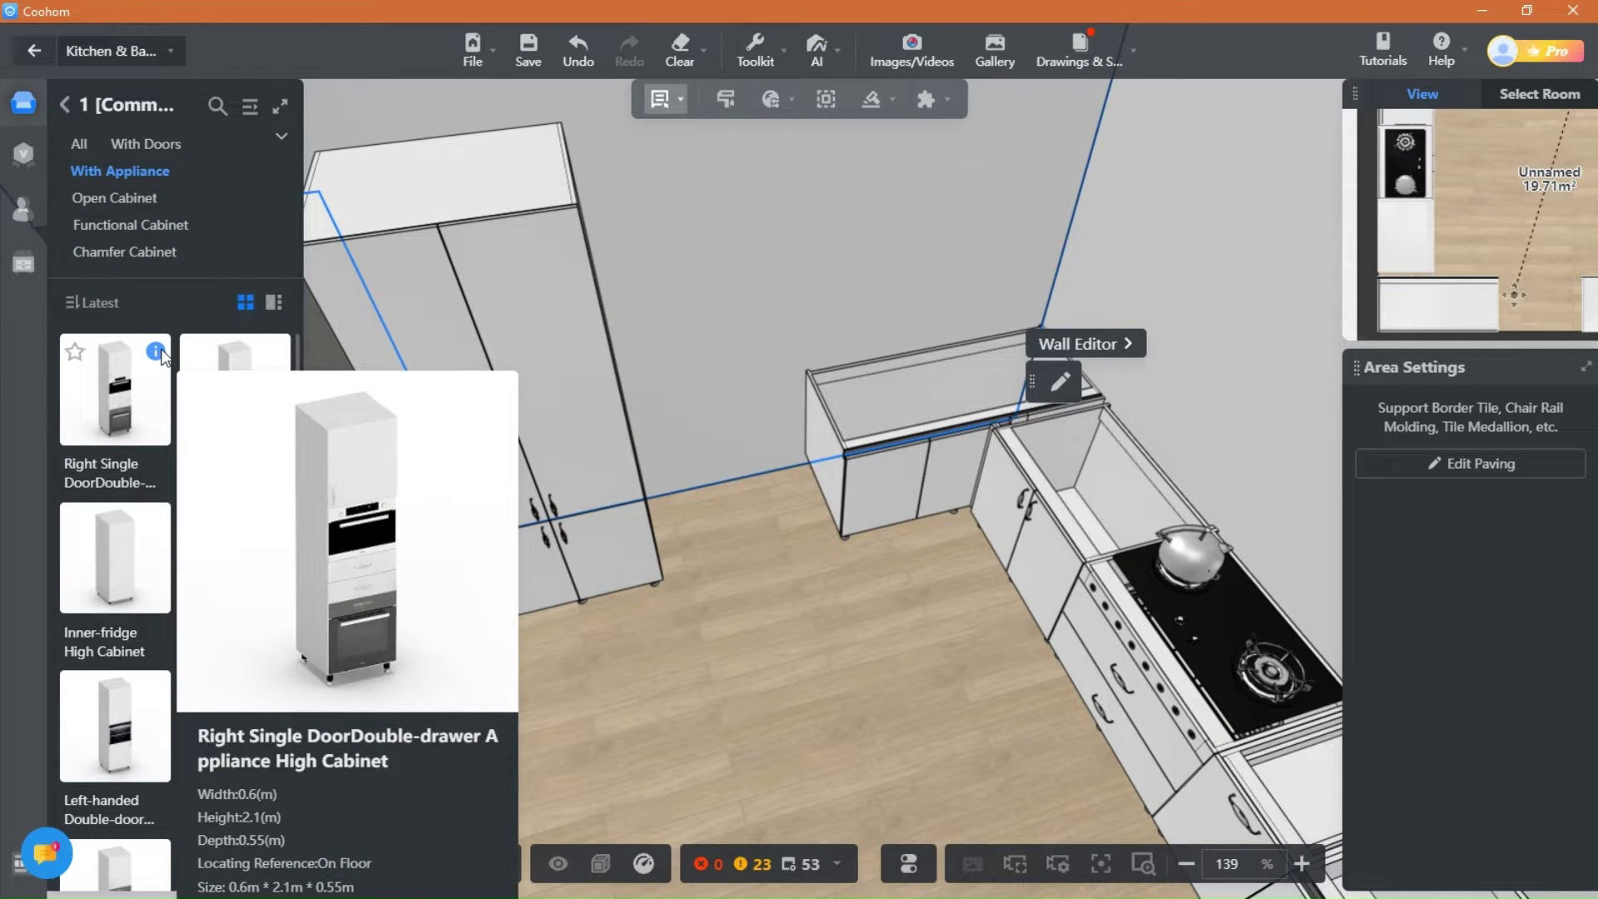
left_click(125, 391)
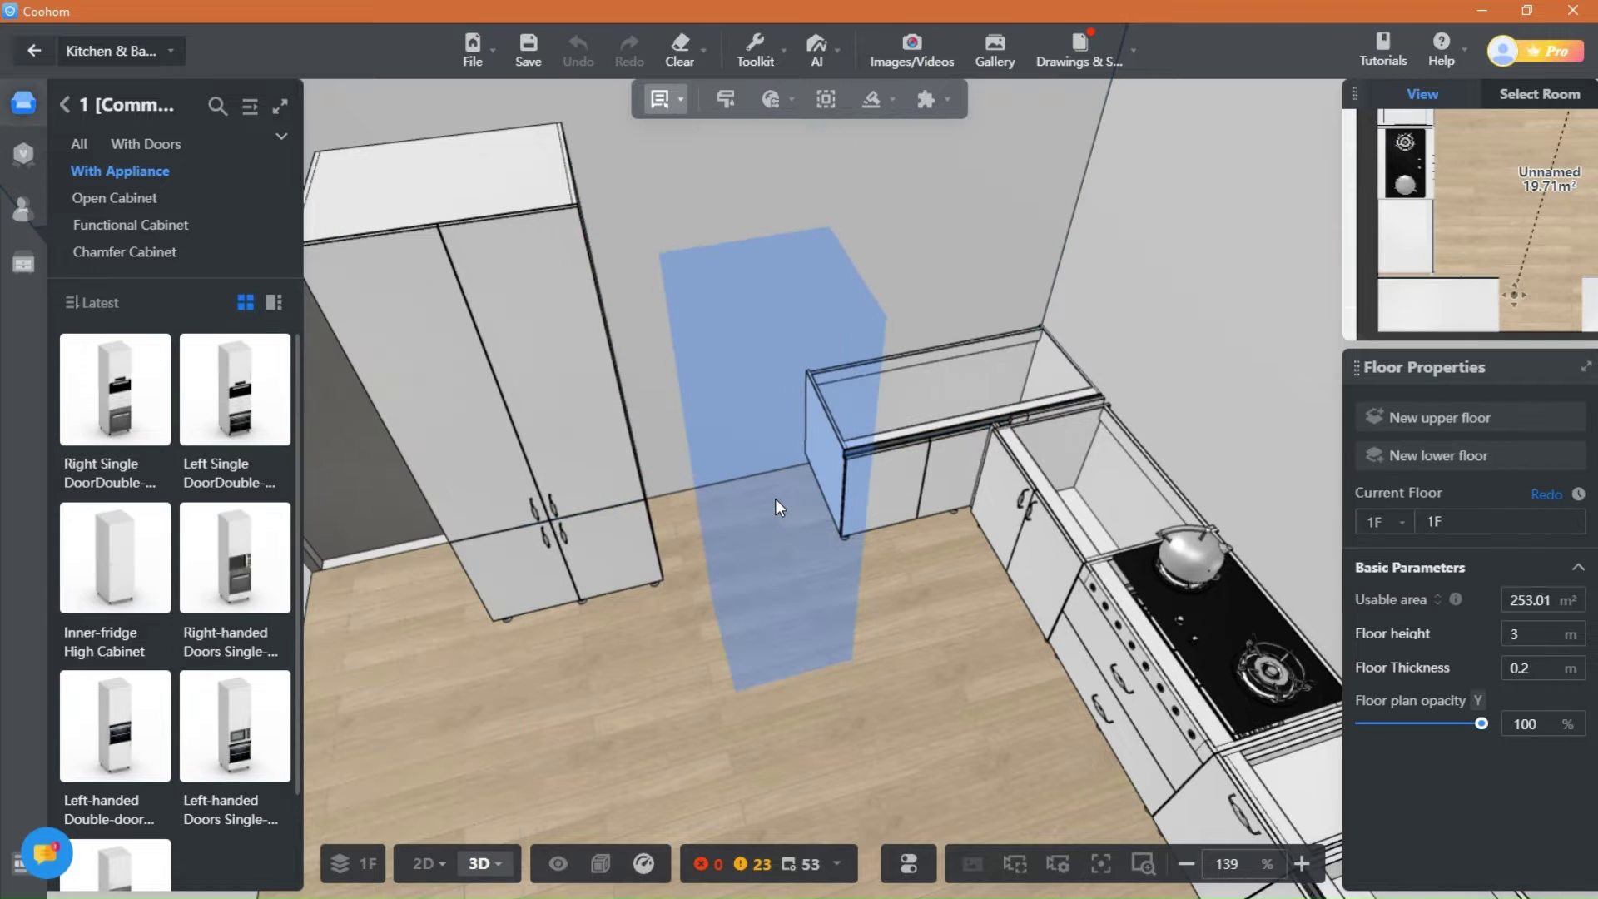
left_click(776, 507)
left_click_drag(791, 681, 762, 544)
left_click_drag(908, 631, 774, 646)
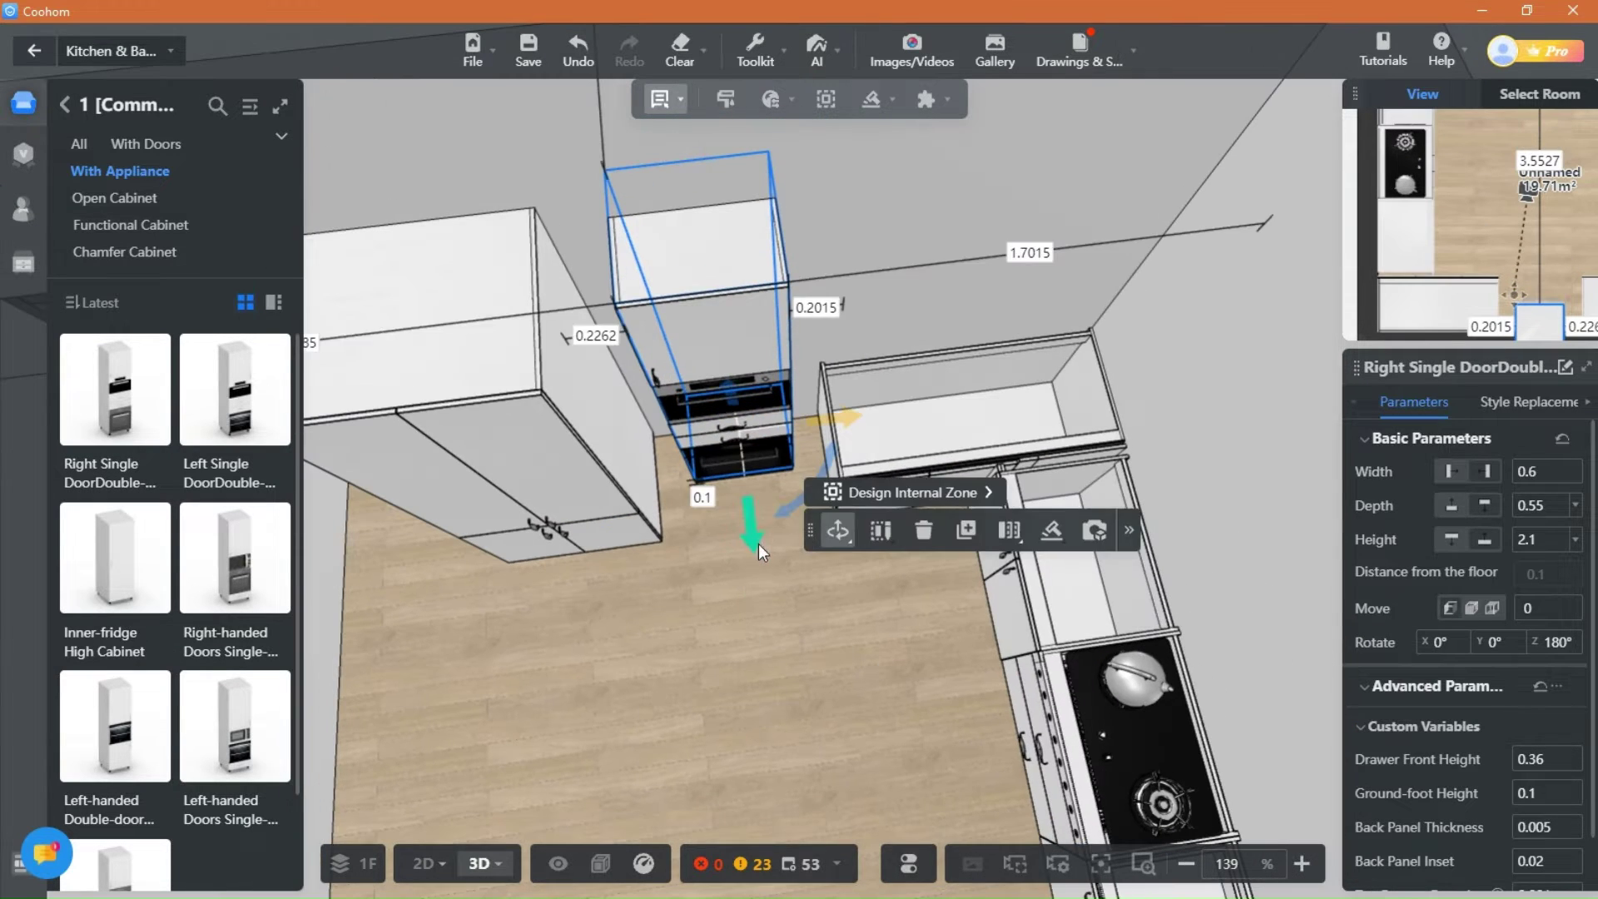
left_click_drag(758, 546, 762, 556)
Step: Set the appliance high cabinet's depth to 0.68 m
left_click(1553, 510)
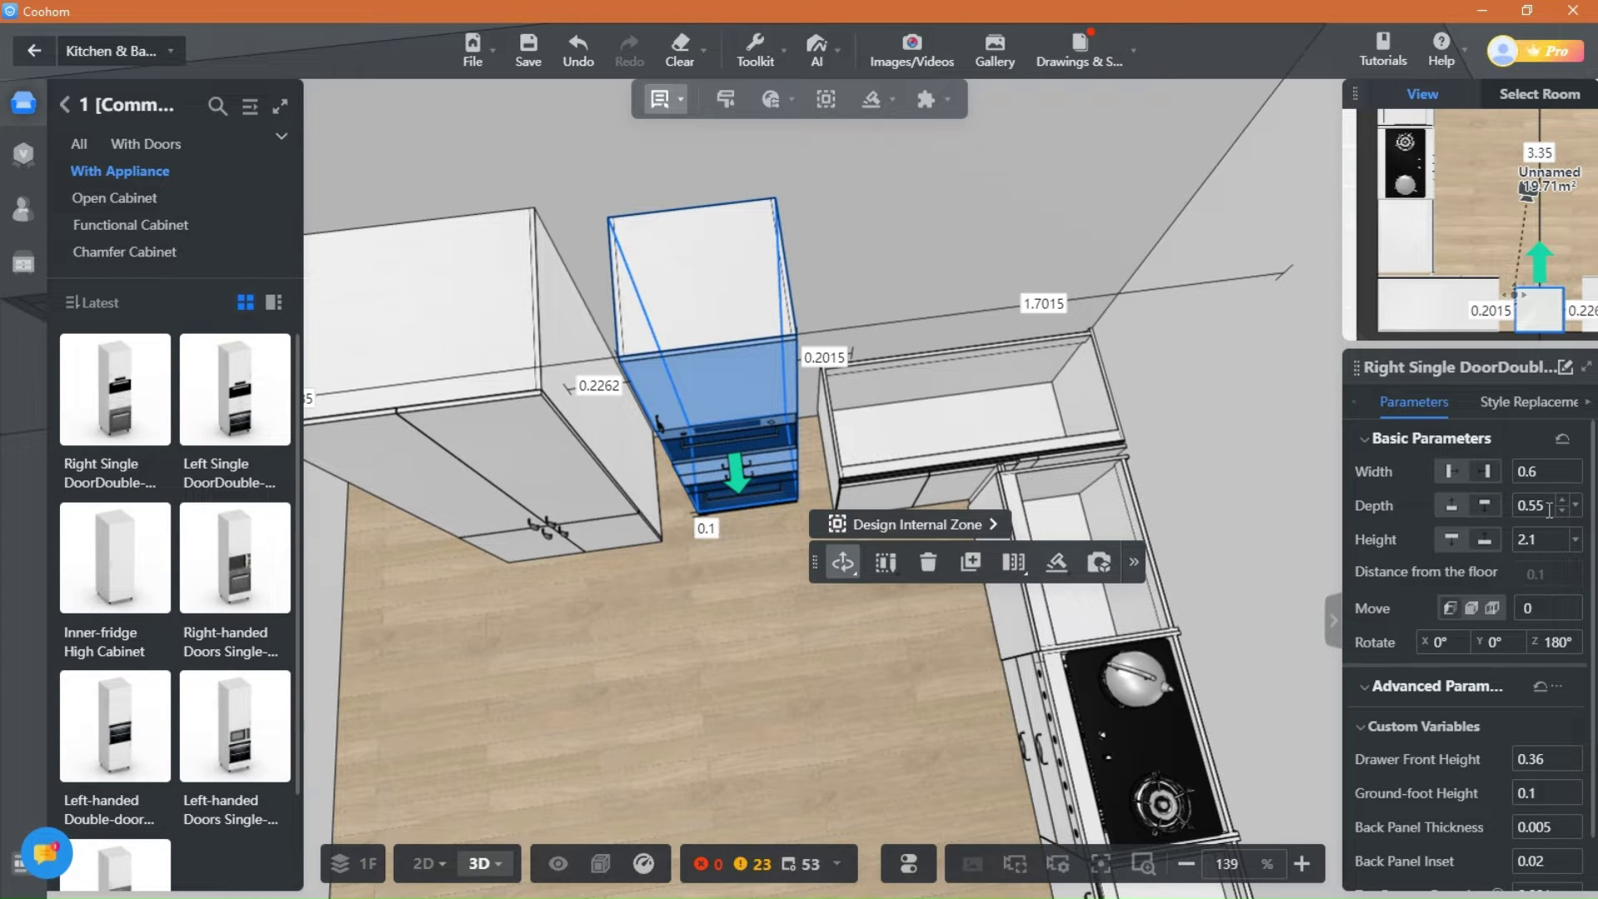
left_click(1548, 510)
type("0.68")
key("Return")
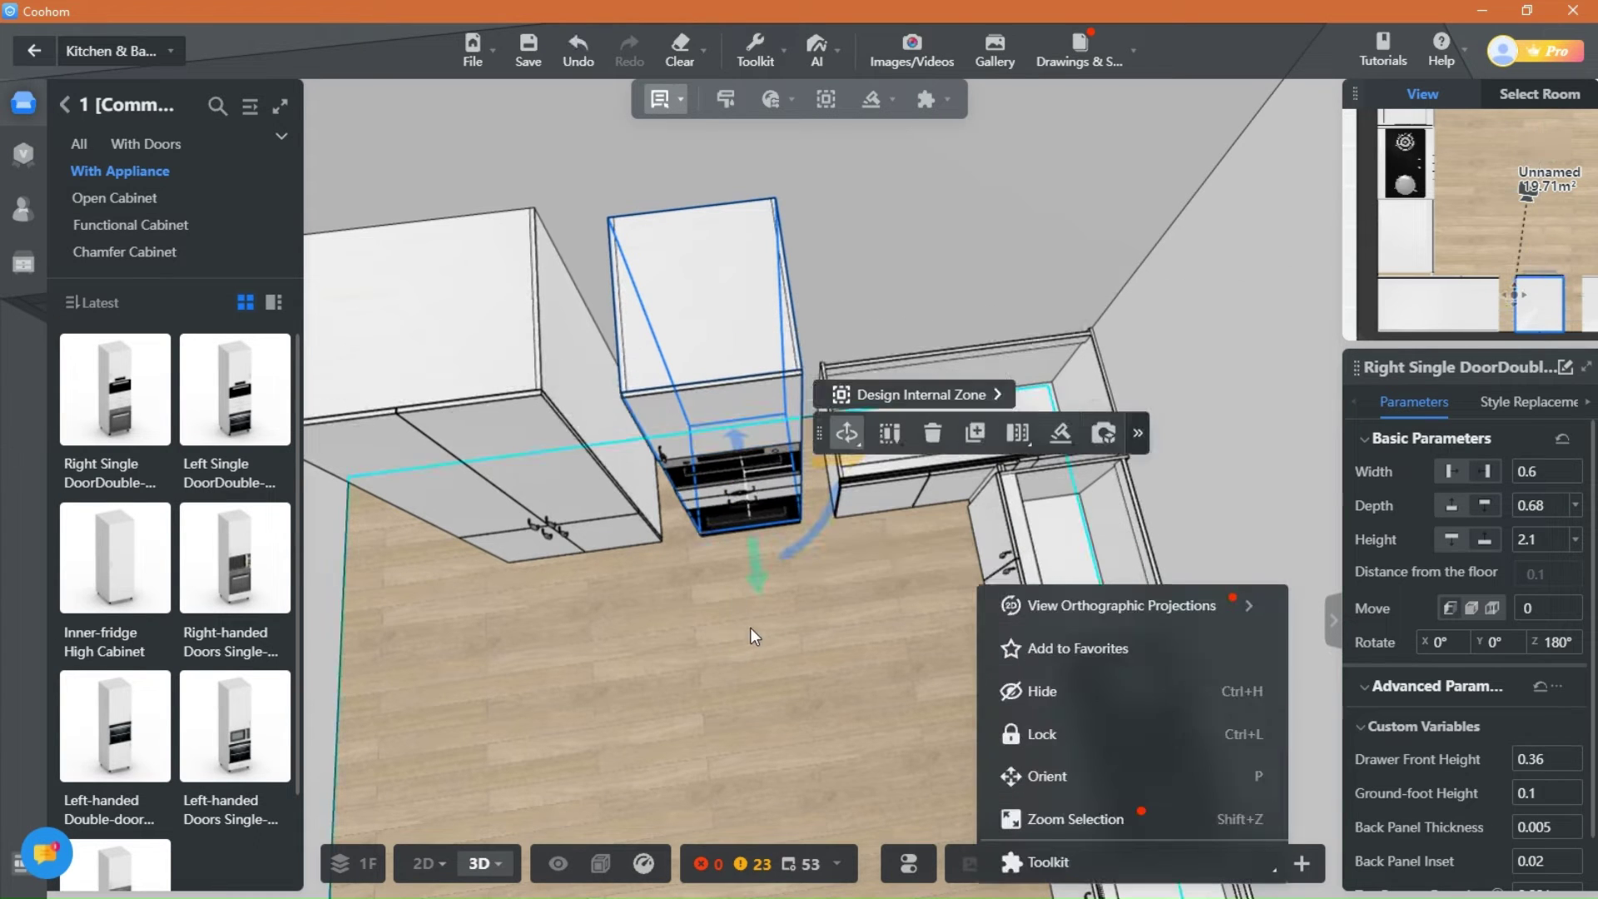
Step: Slide the double-door tall cabinet along the wall until it meets the side of the appliance high cabinet
left_click(832, 481)
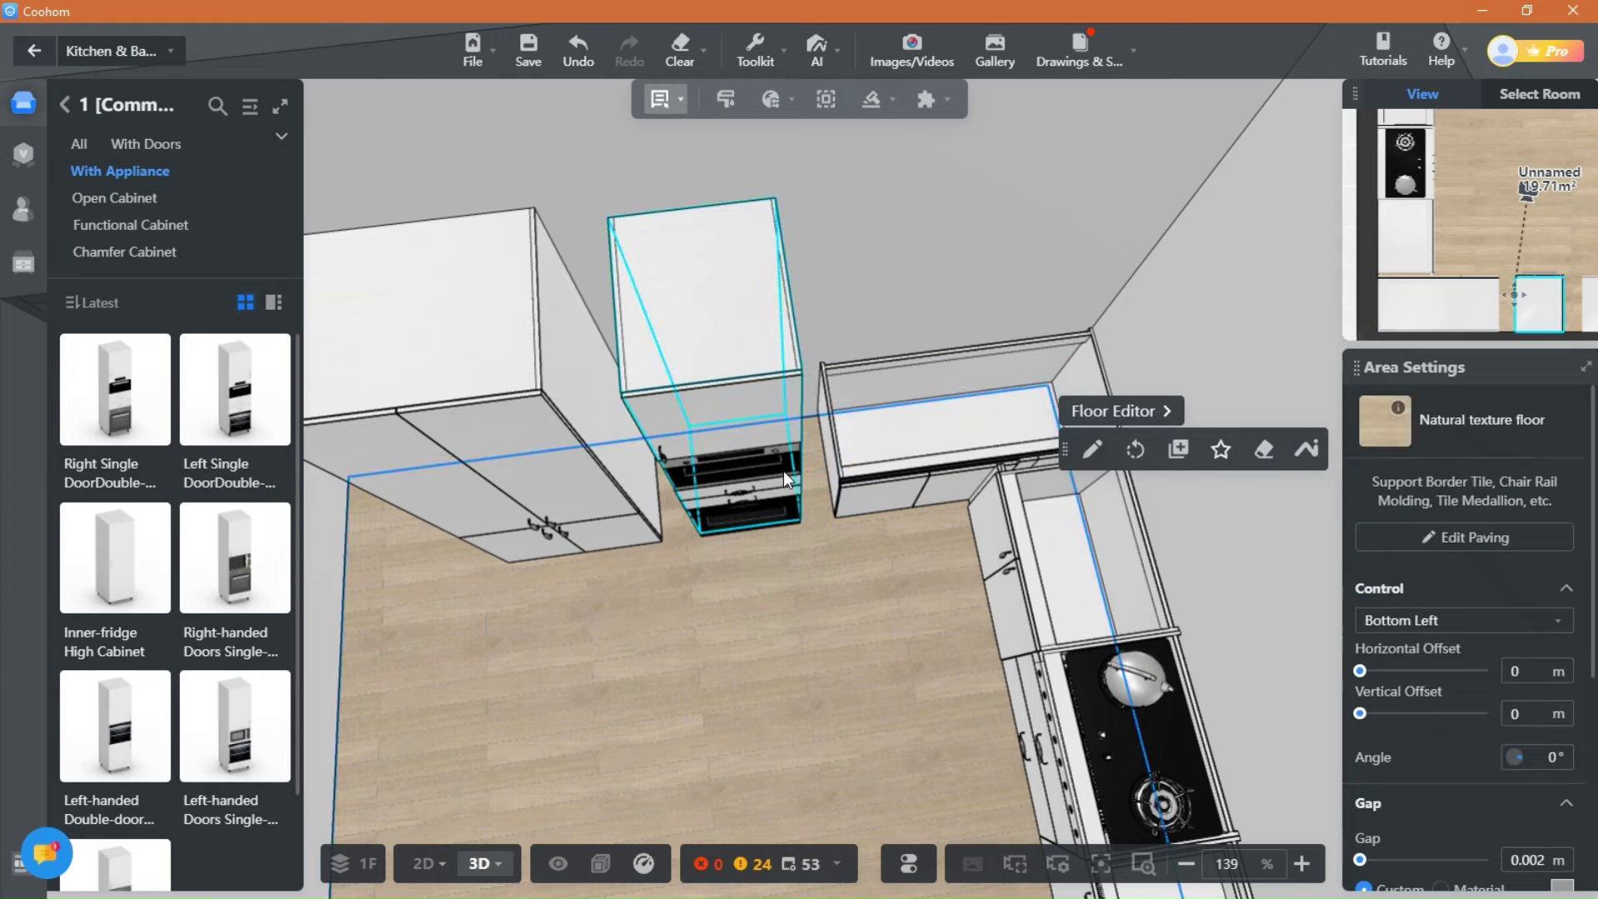
left_click(762, 484)
right_click_drag(701, 624, 897, 602)
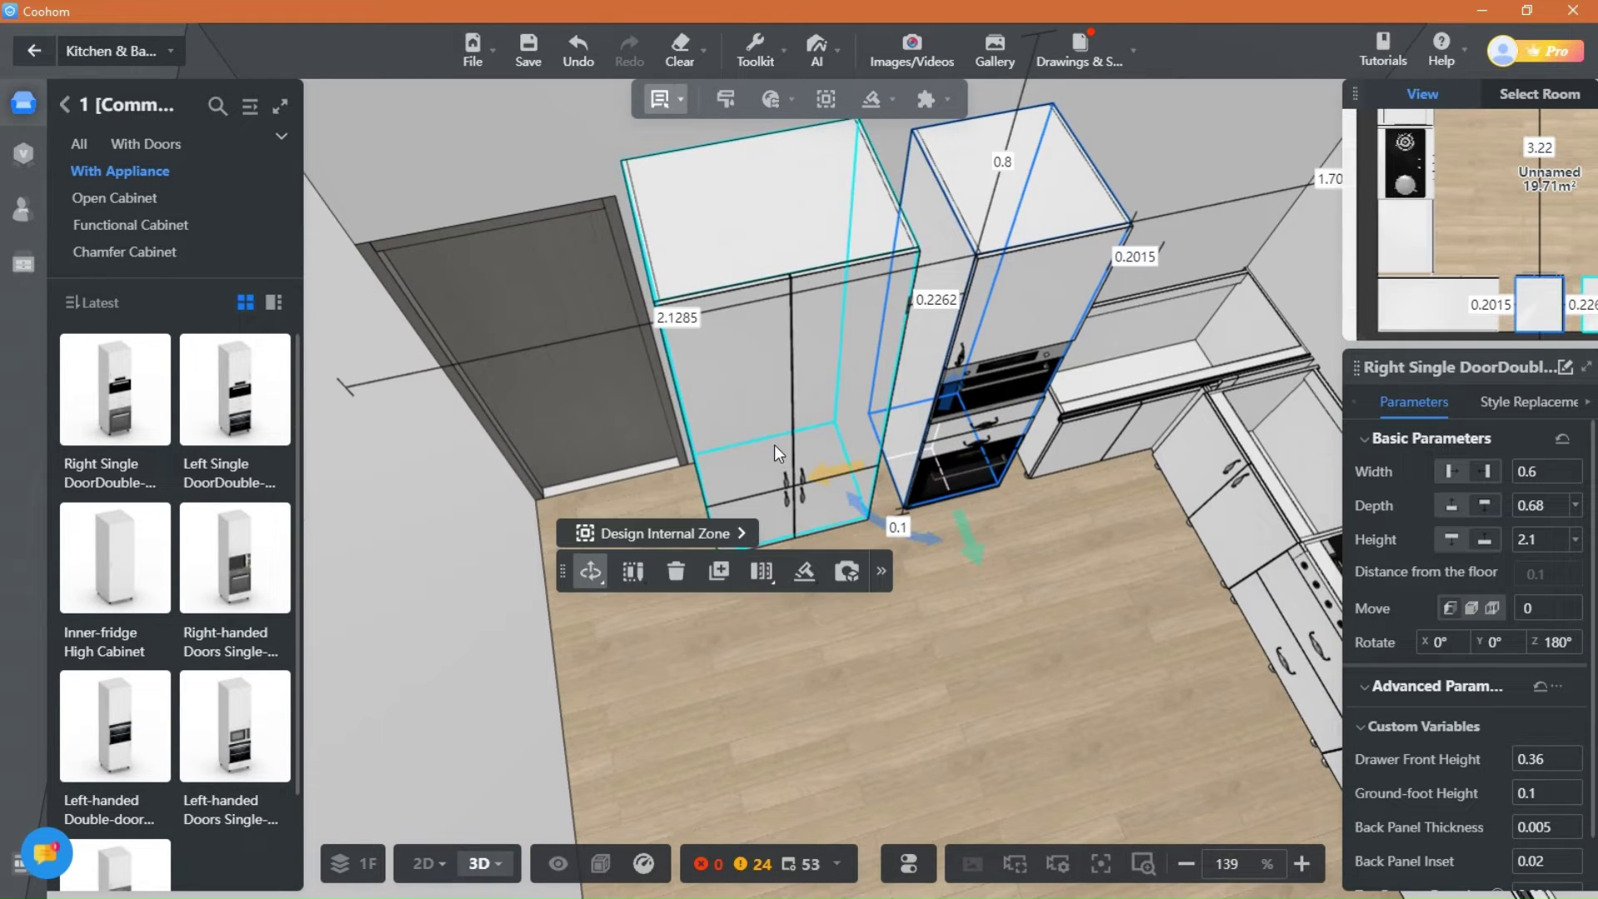
left_click(774, 444)
mouse_move(668, 508)
left_mouse_down()
mouse_move(719, 500)
mouse_move(678, 502)
mouse_move(697, 500)
left_mouse_up()
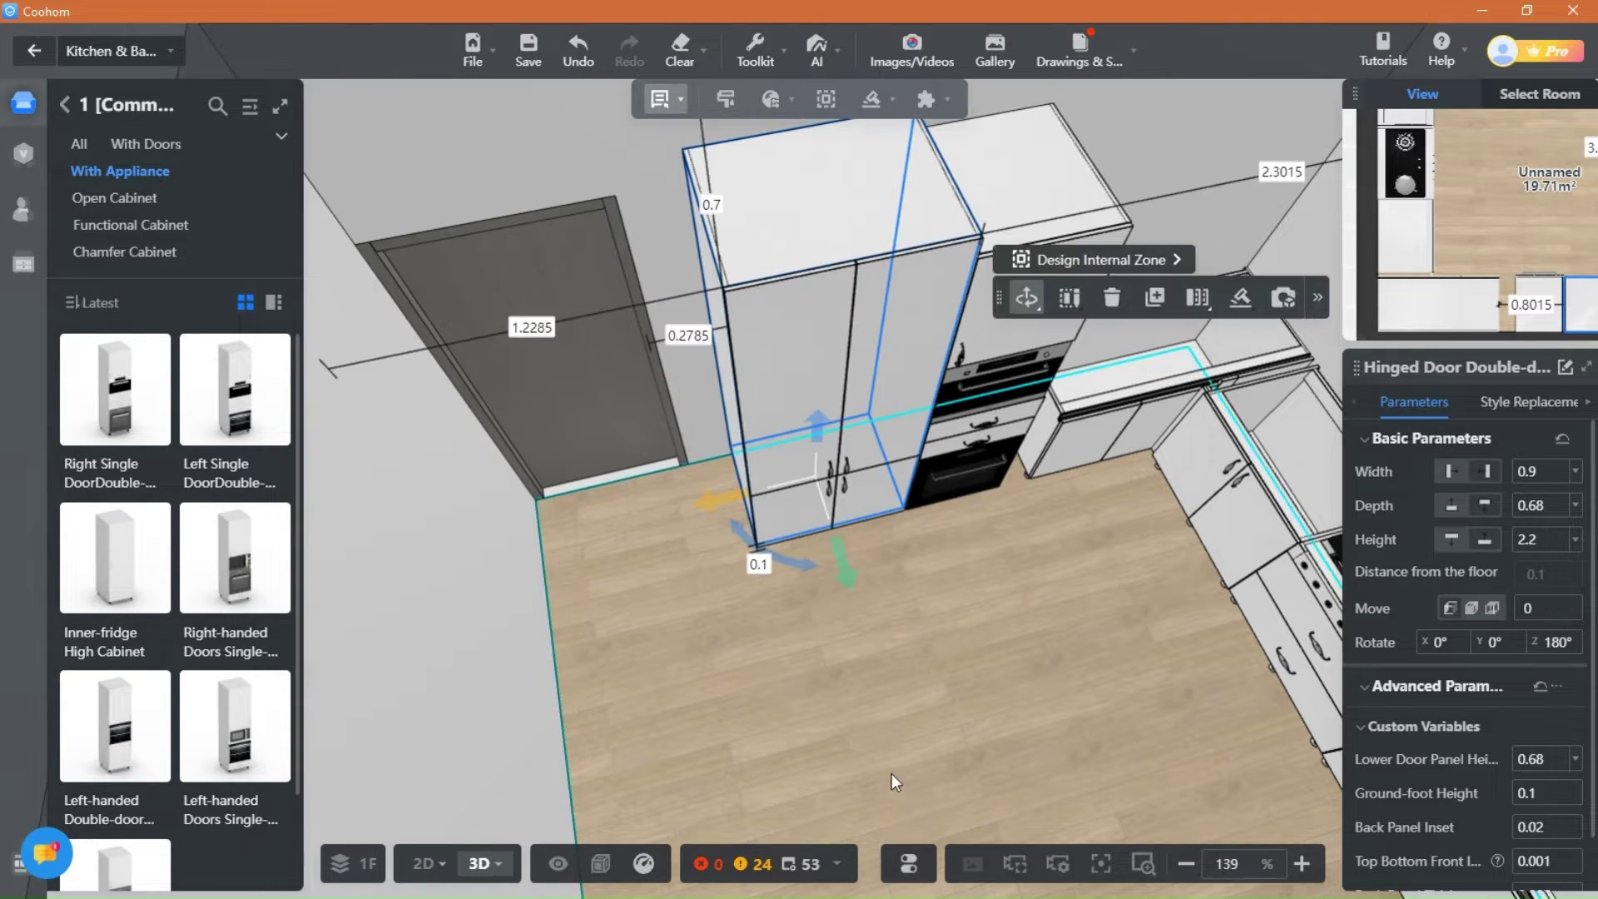
left_click_drag(891, 774, 866, 728)
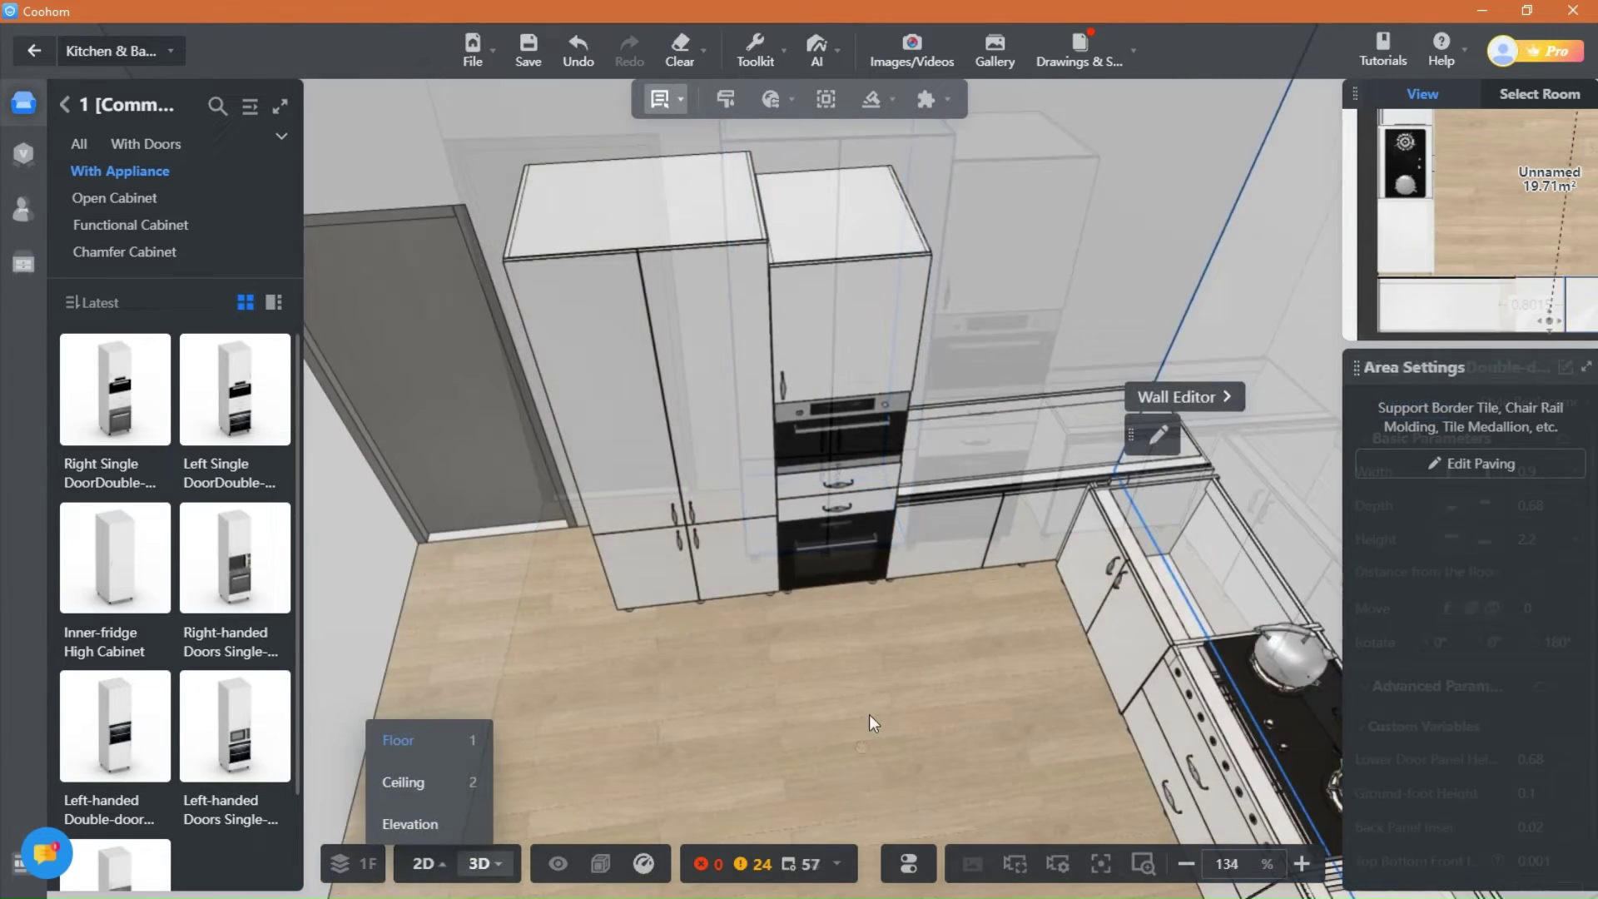
Step: In the 2D floor plan, shift the double-door tall cabinet toward the doorway and move the appliance cabinet beside it, about 0.16 m from the corner cabinet
left_click(426, 868)
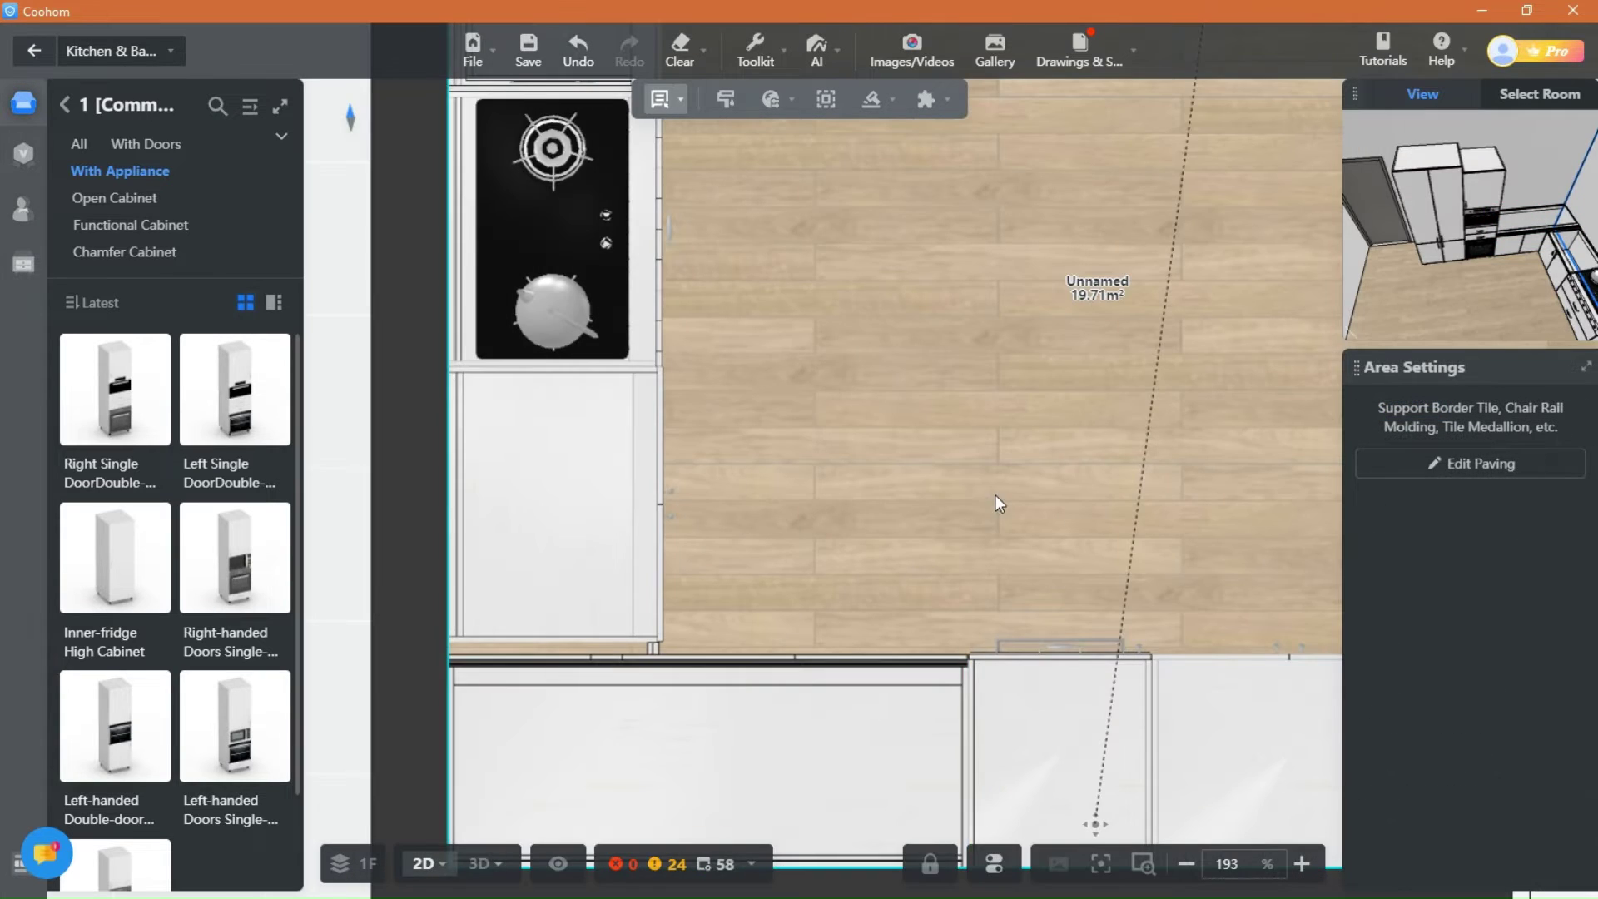
scroll(1082, 510, "down", 1)
scroll(683, 537, "down", 2)
left_click_drag(1260, 399, 820, 400)
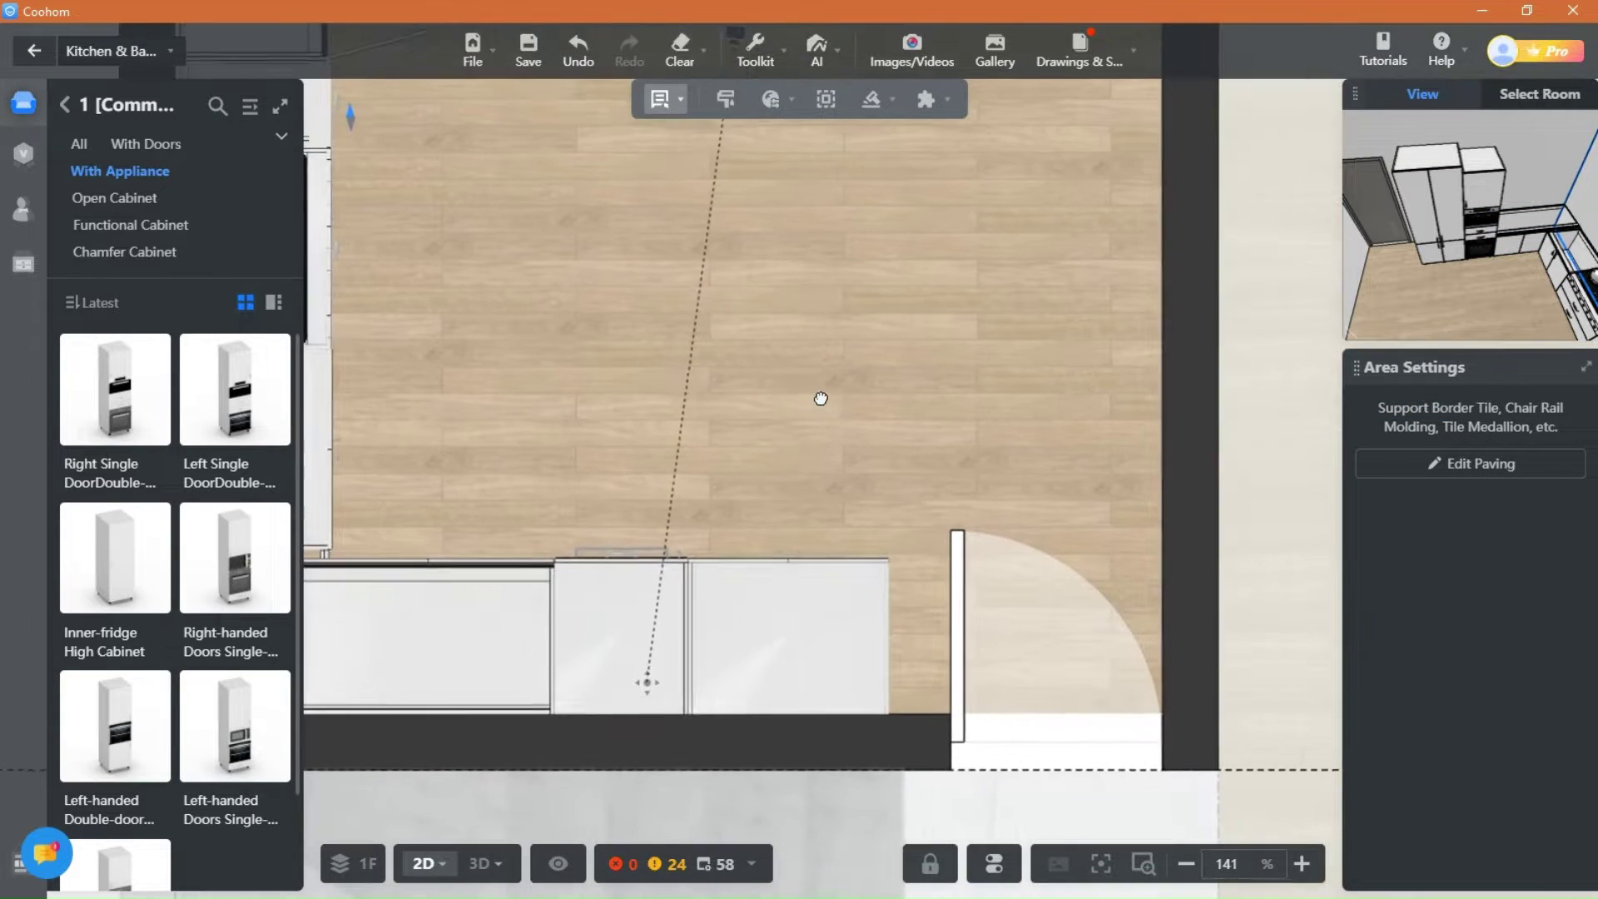
left_click(812, 655)
left_click(811, 647)
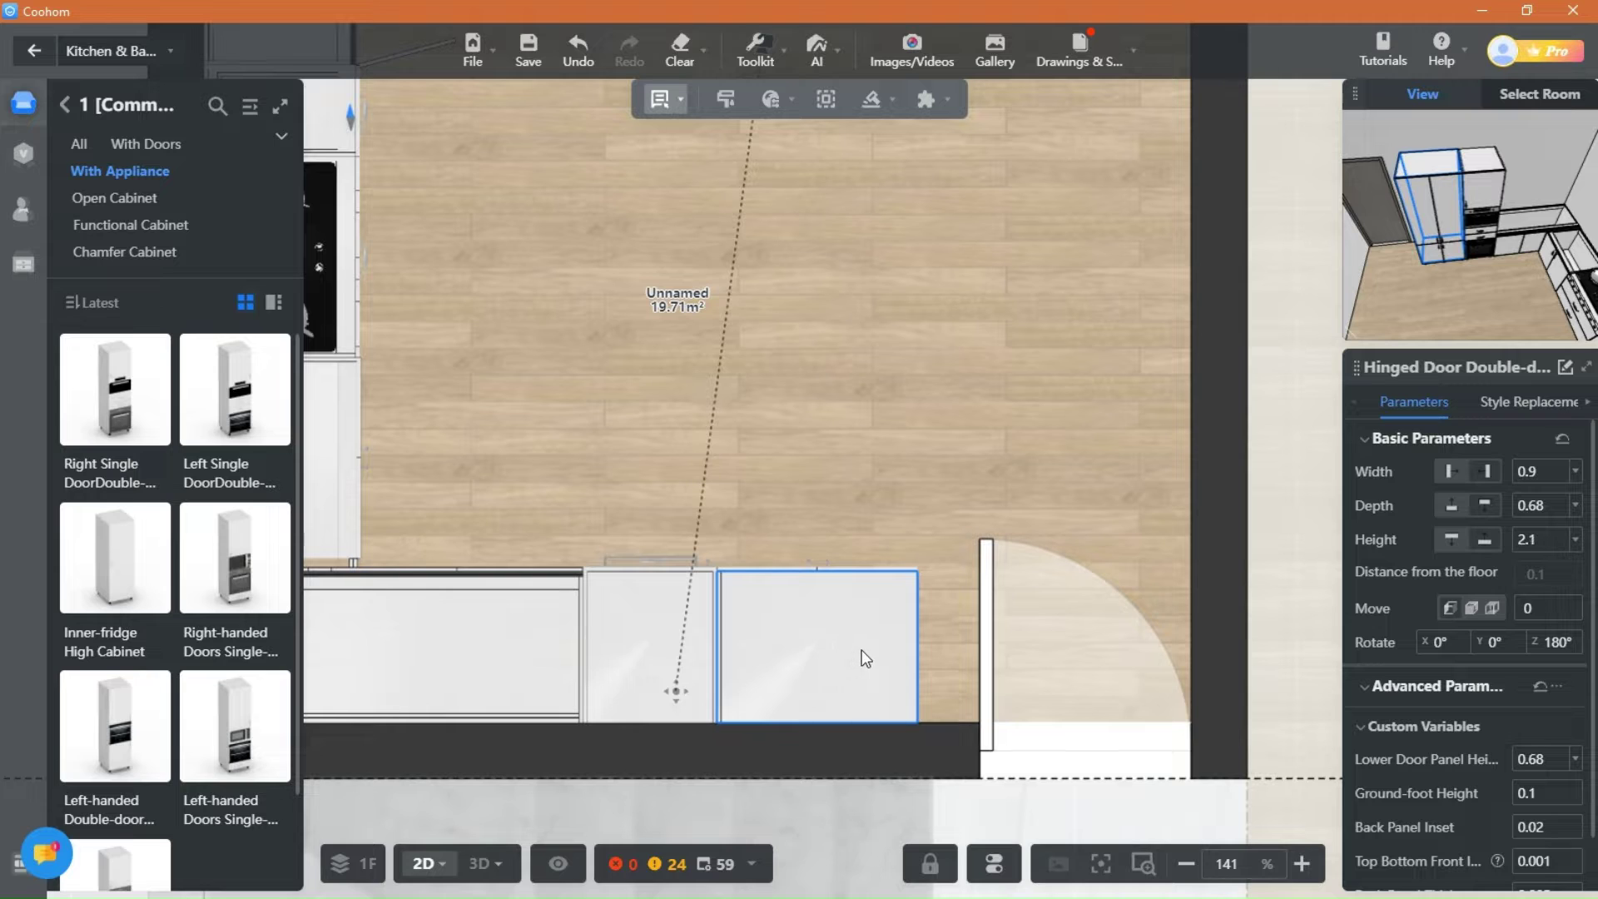
left_click_drag(861, 650, 858, 653)
left_click(653, 674)
left_click_drag(653, 674, 685, 641)
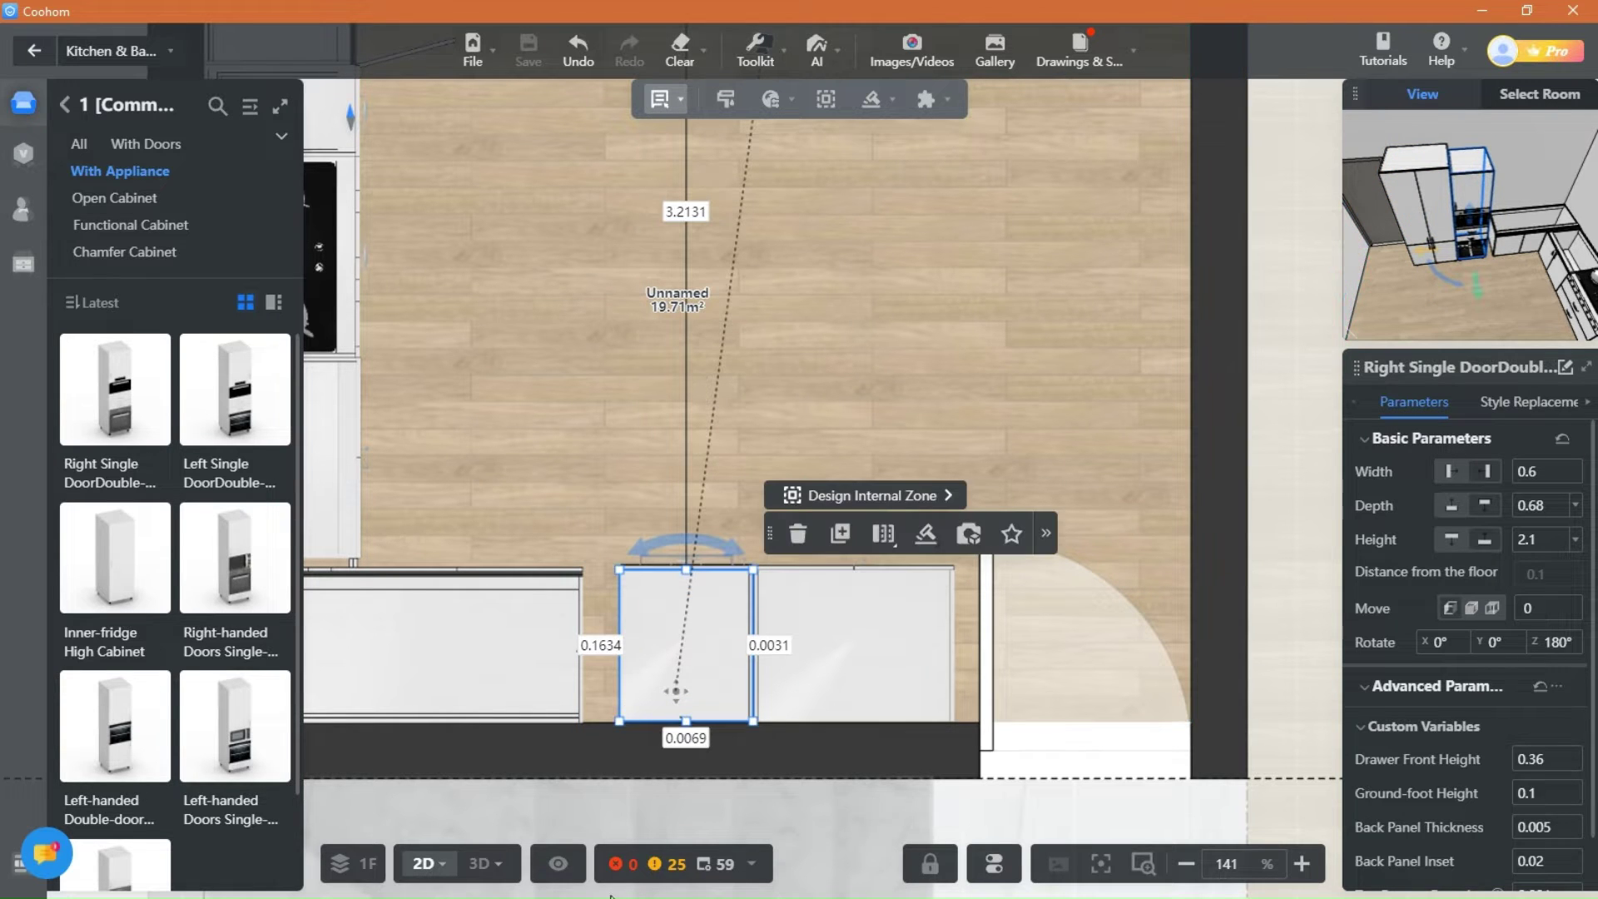
Step: In the 3D view, reduce the right corner hinged-door cabinet's width in 0.1 m steps until a 0.41 m cabinet fits beside the appliance cabinet
left_click(491, 857)
left_click(405, 727)
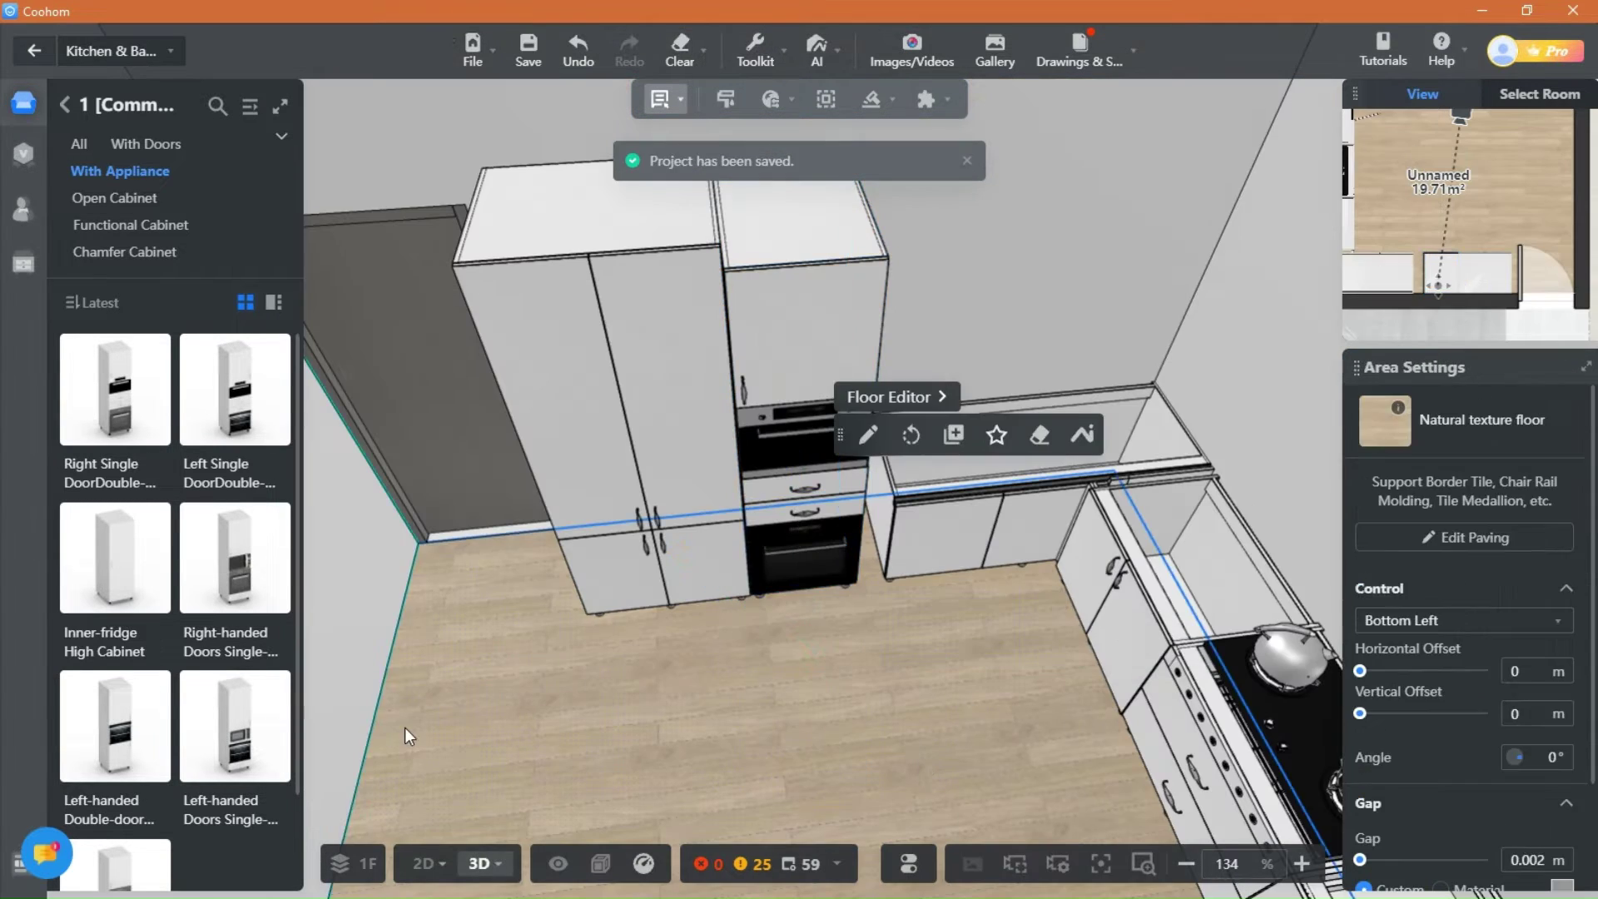
right_click_drag(839, 749, 756, 699)
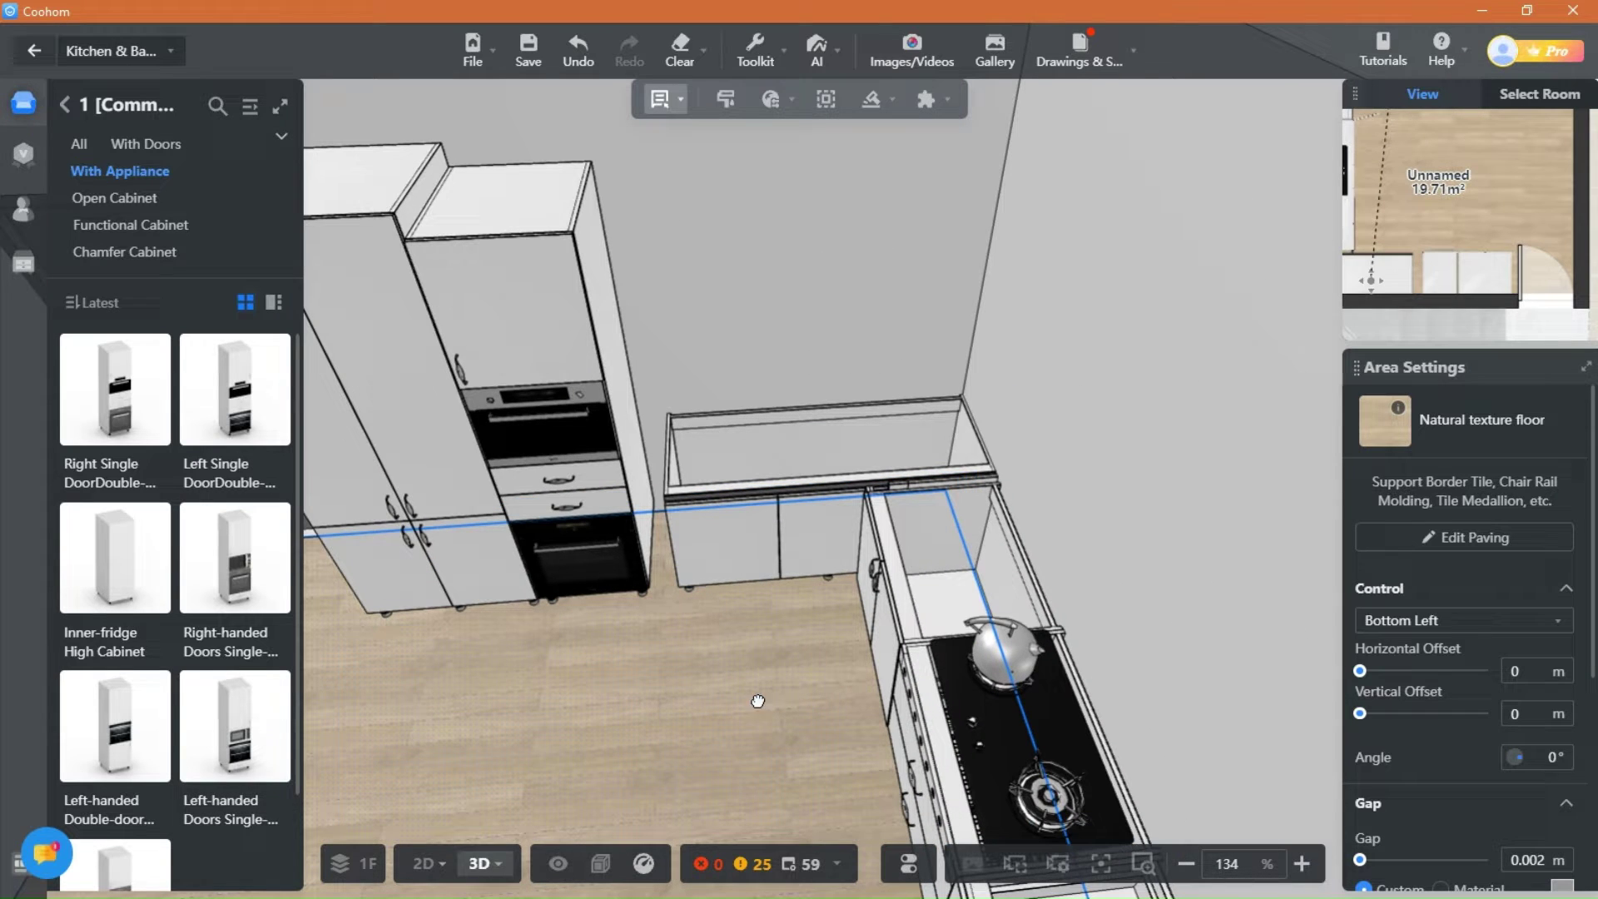
left_click(731, 544)
left_click(1575, 478)
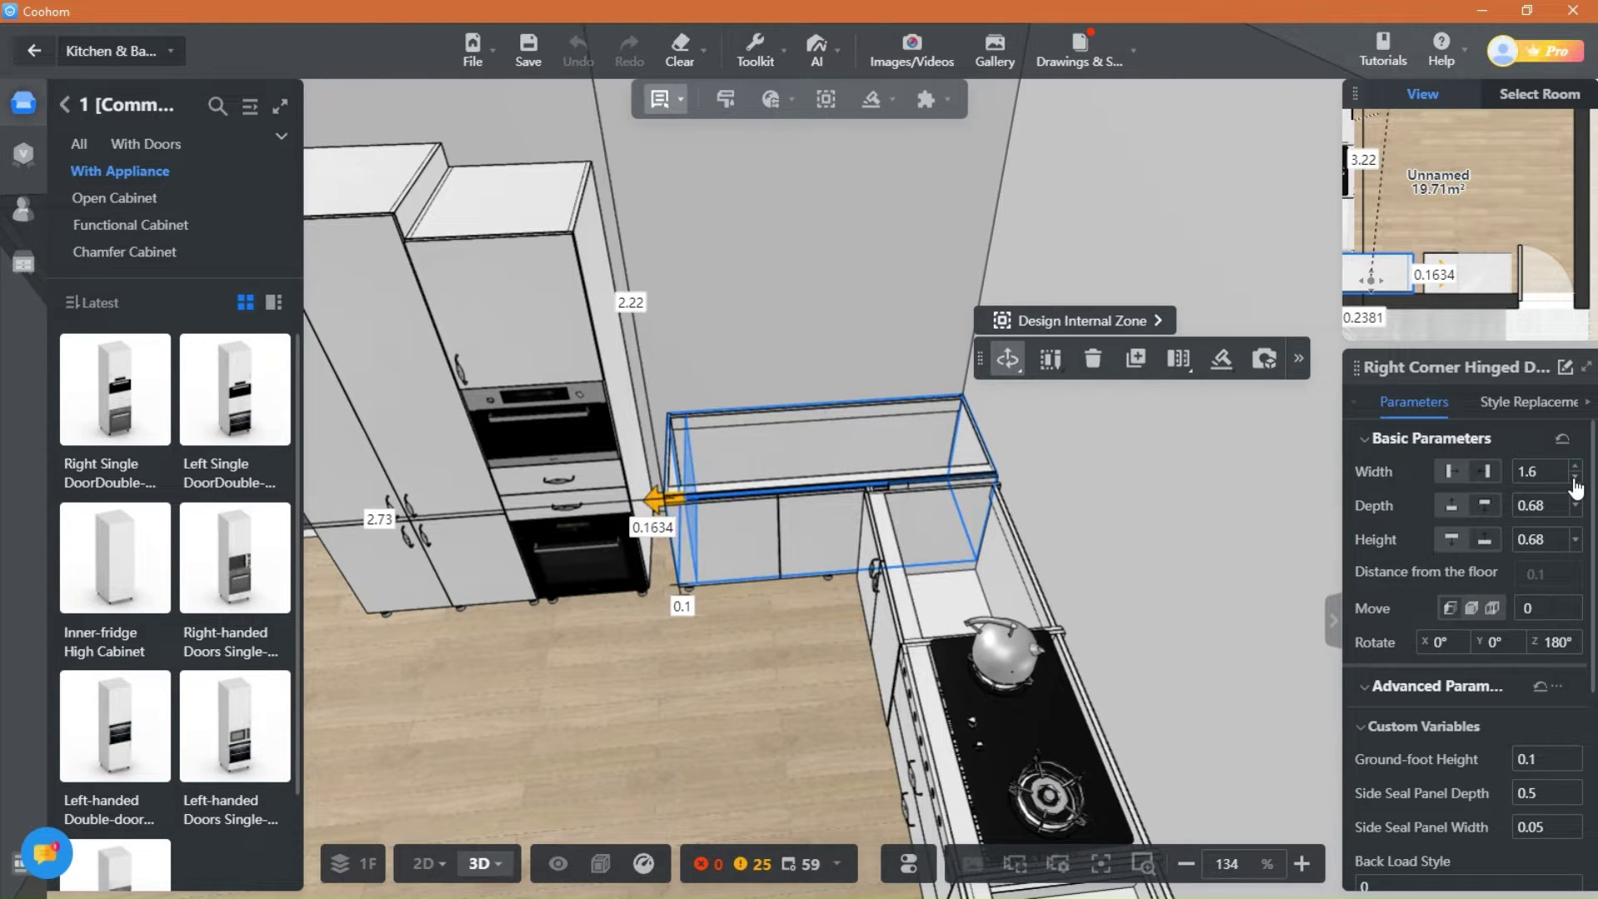
left_click(1574, 477)
left_click(1574, 479)
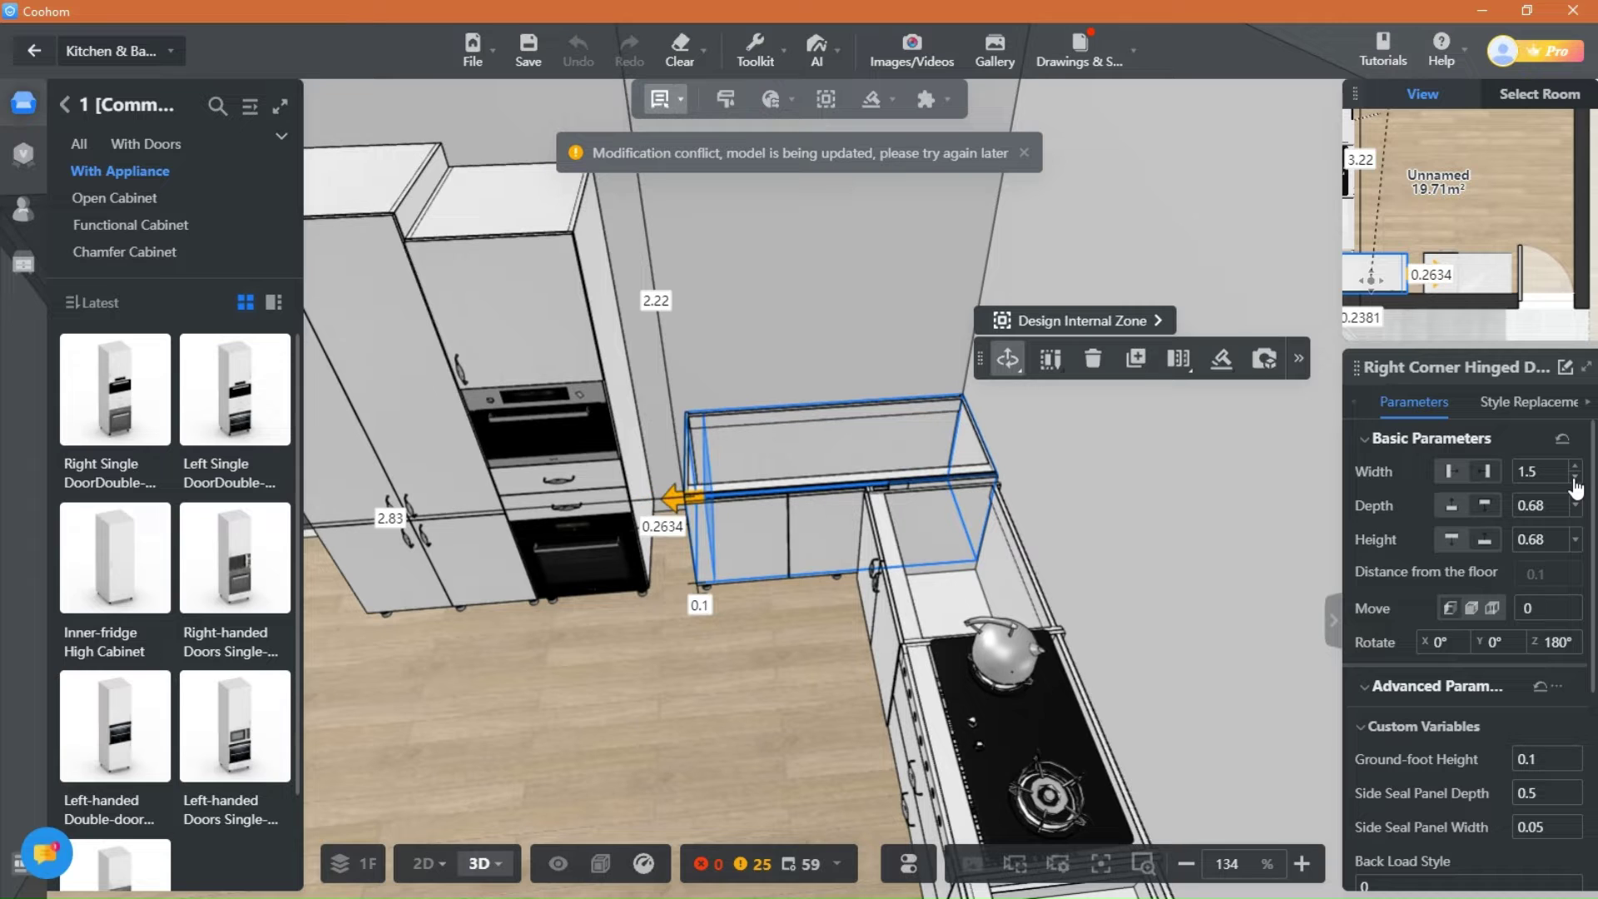
Step: Duplicate the pull-out rice bin cabinet beside the stove and place the copy between the appliance high cabinet and the corner cabinet
left_click(647, 724)
right_click_drag(602, 802, 829, 688)
left_click(1098, 688)
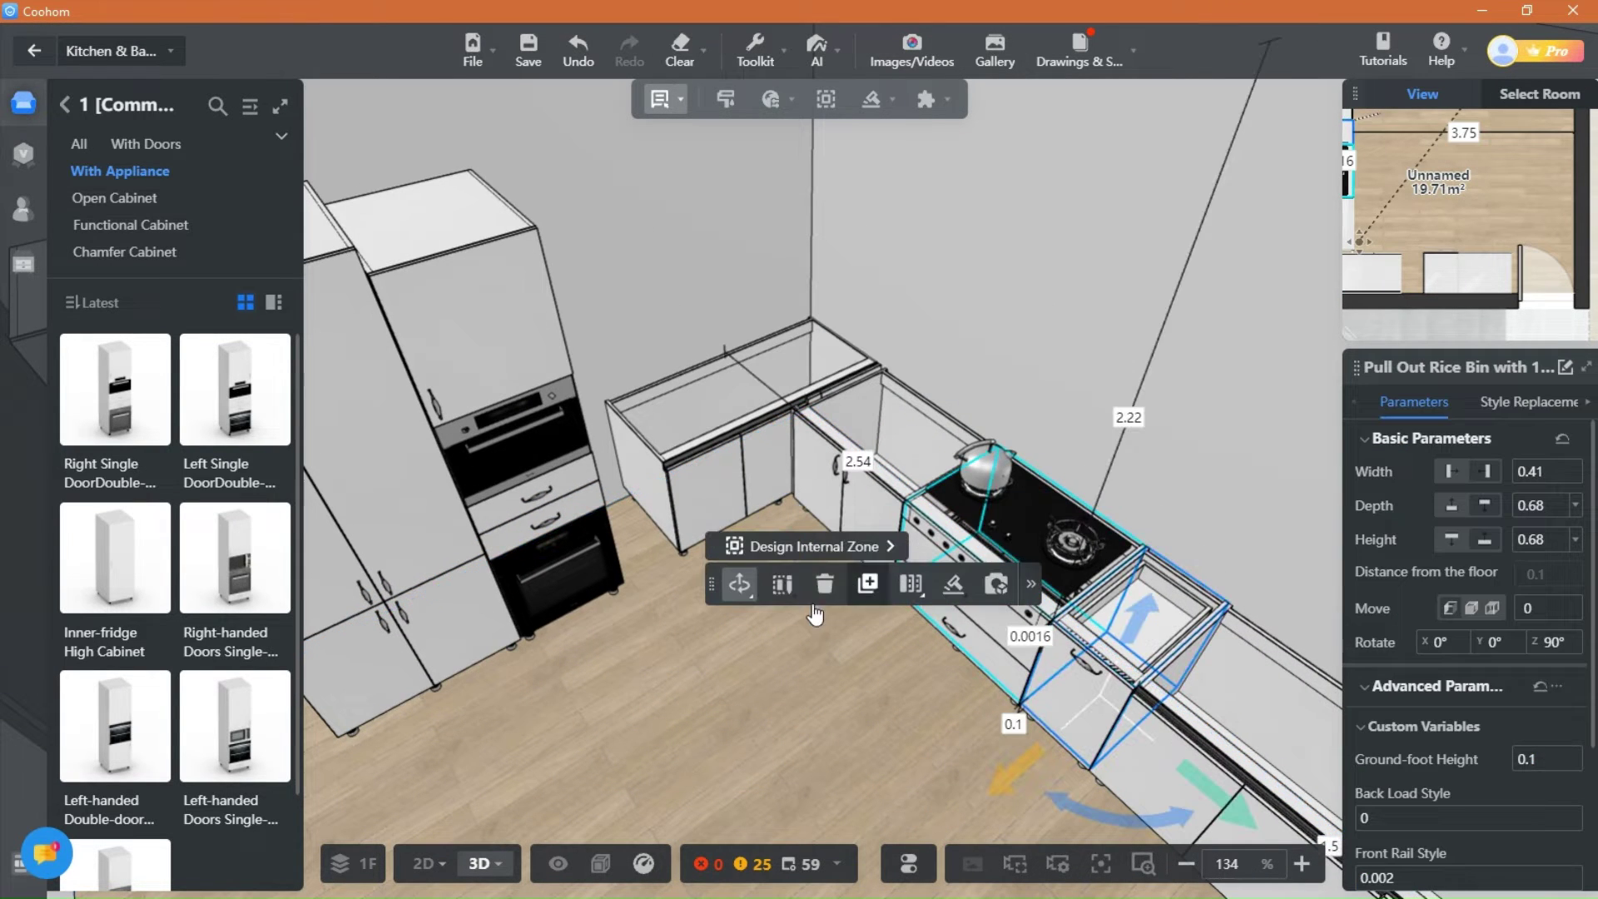
left_click(865, 584)
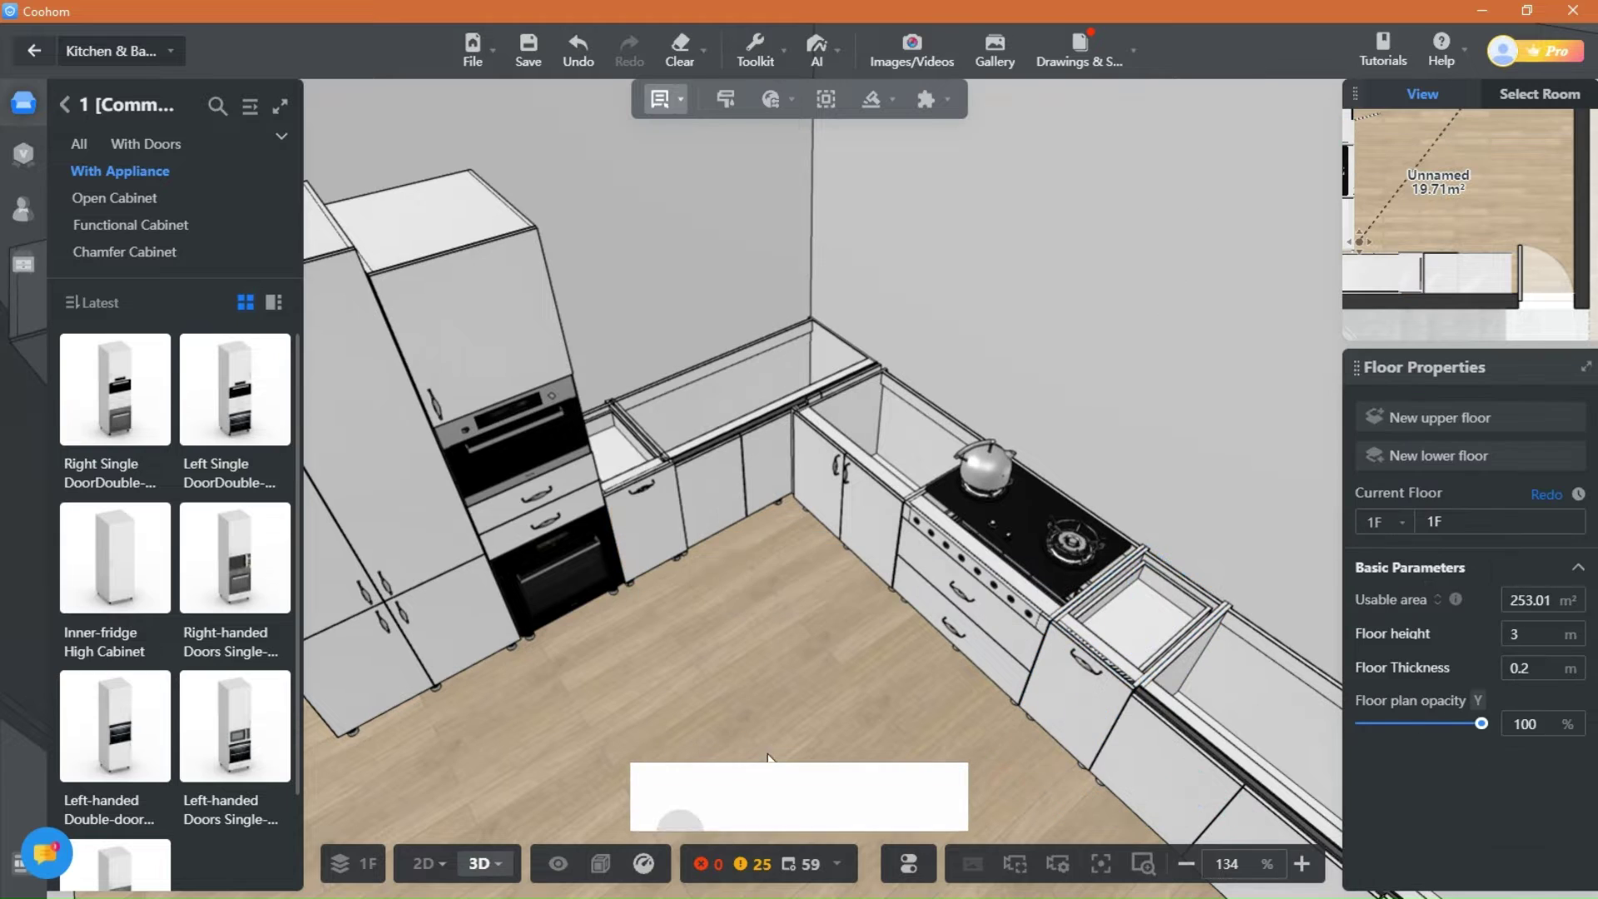
Step: Examine the tall cabinets and base run from several angles, and check the double-door tall cabinet's dimensions
right_click_drag(755, 749, 572, 731)
left_click(449, 736)
left_click_drag(571, 731, 990, 740)
scroll(742, 671, "up", 4)
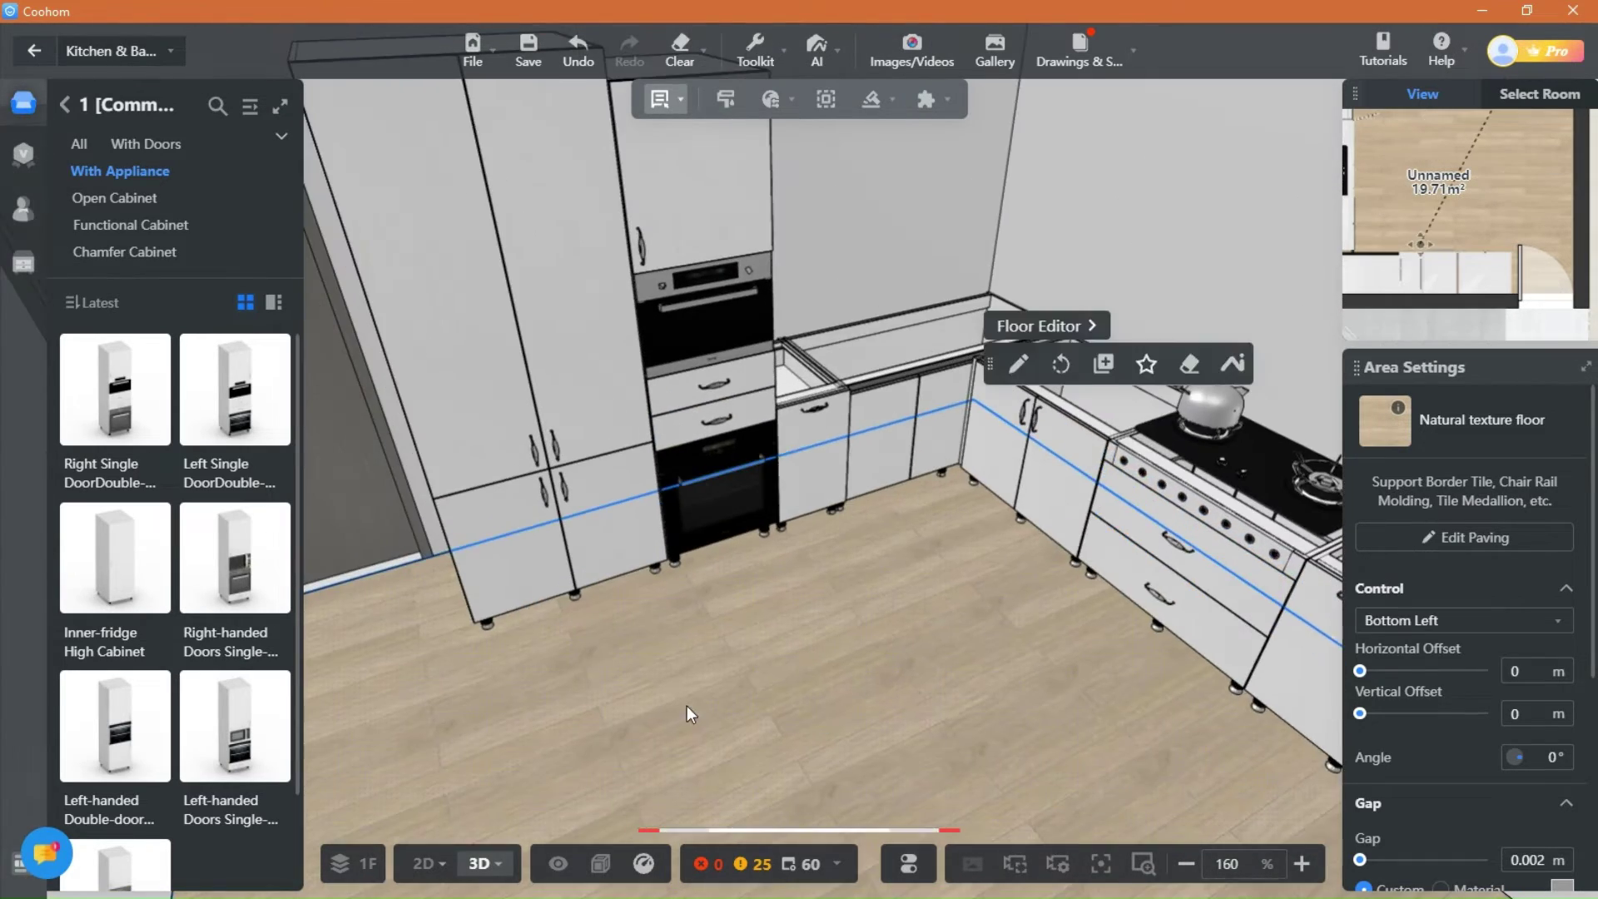
scroll(669, 709, "down", 3)
left_click_drag(742, 642, 432, 442)
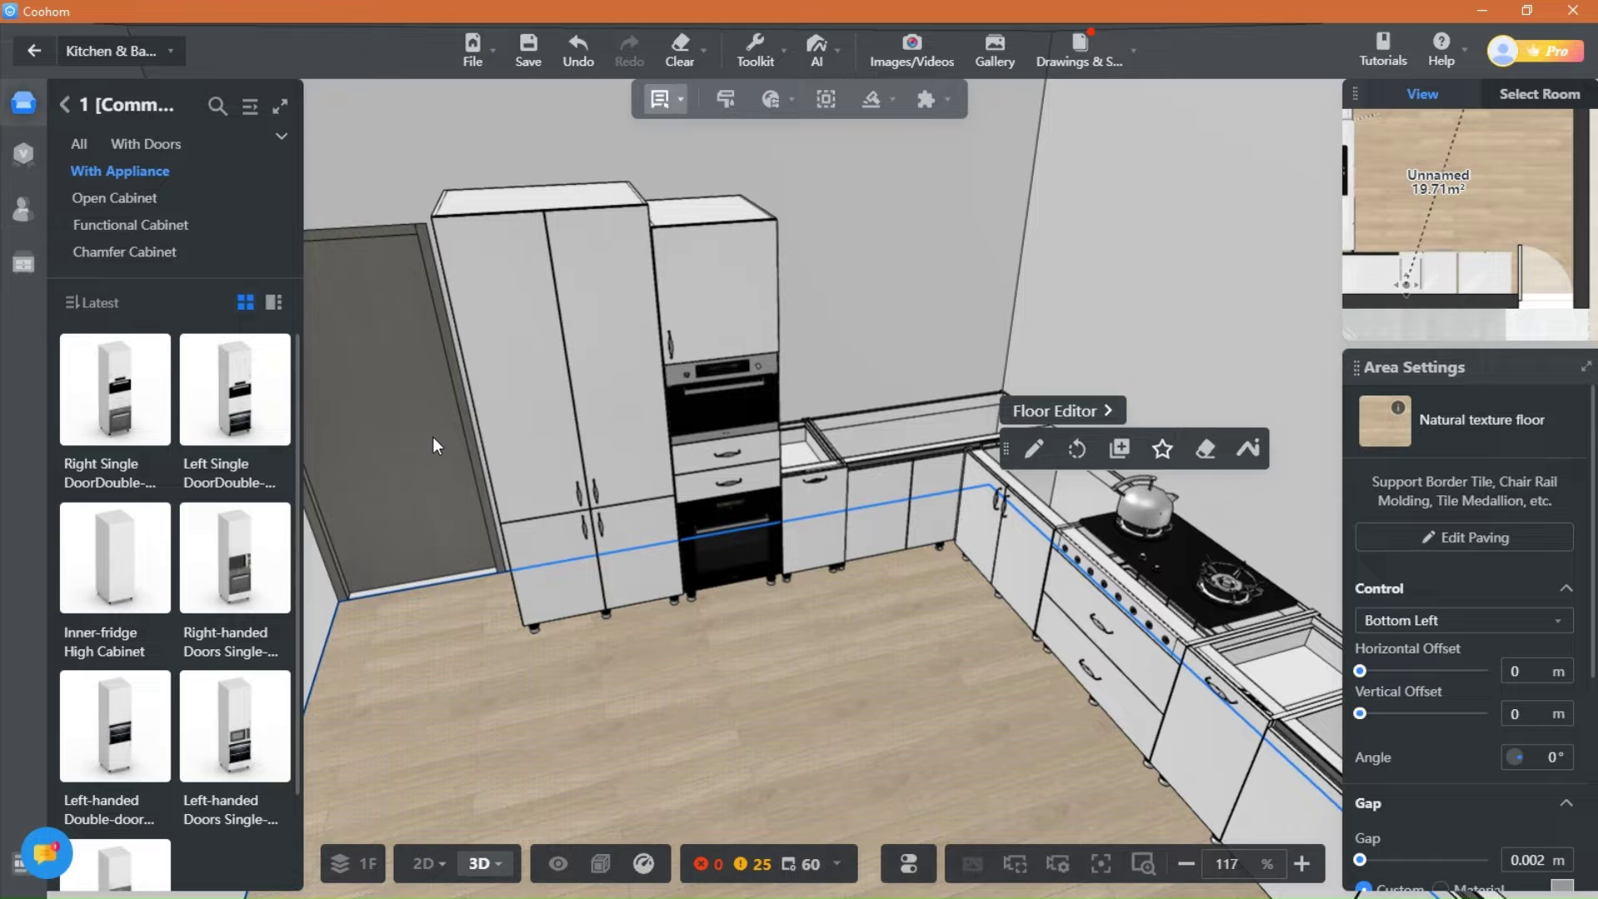
left_click(587, 466)
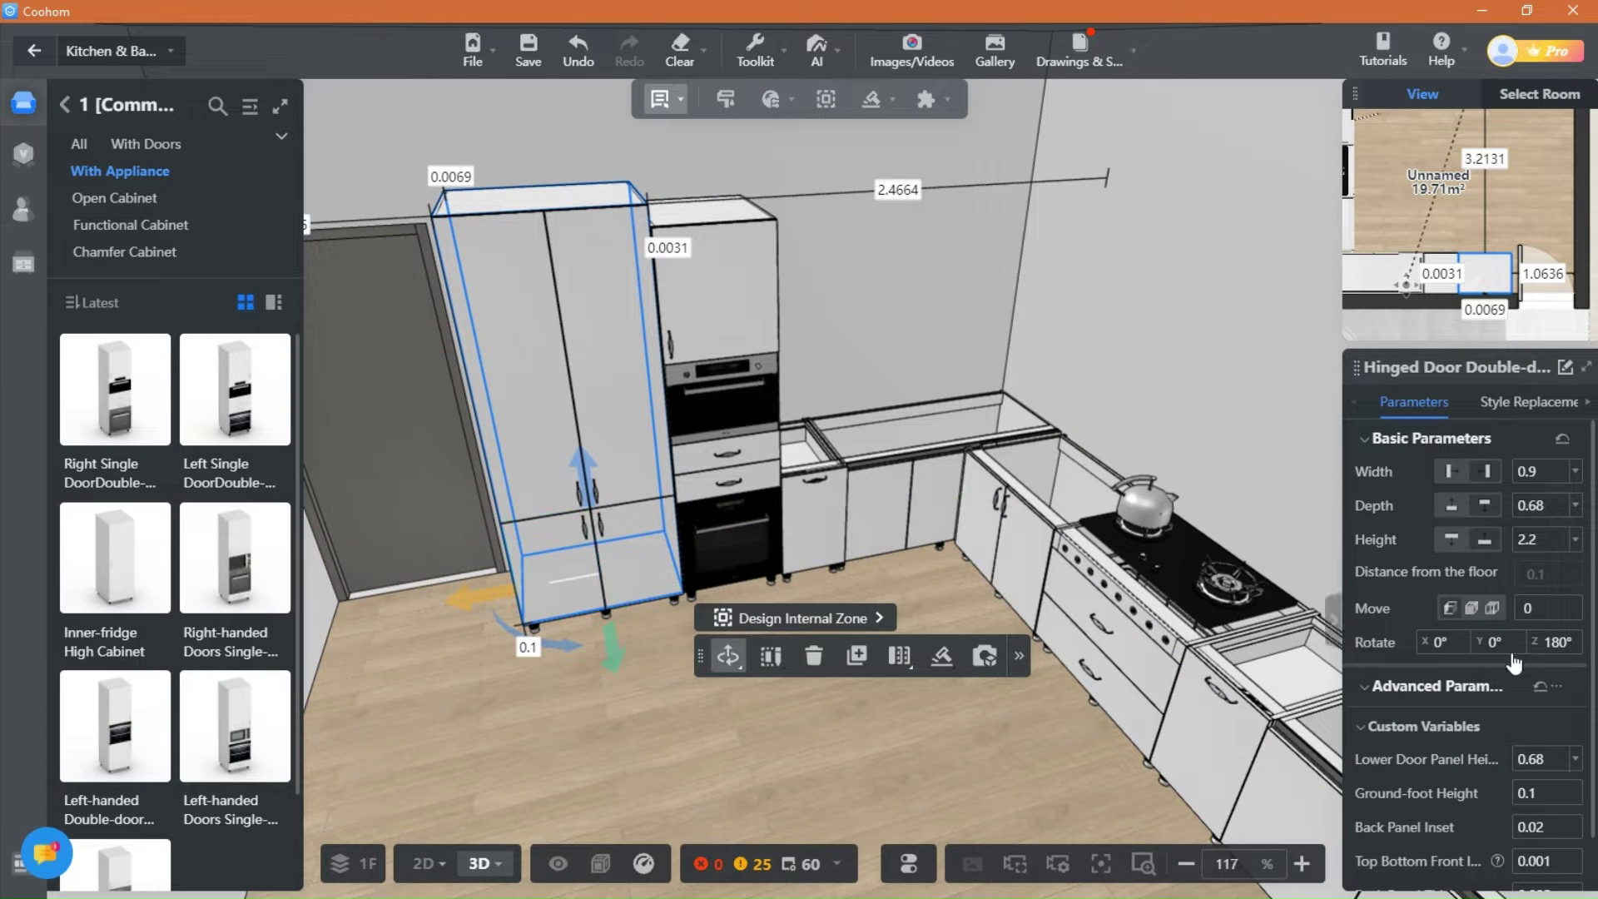
left_click(563, 751)
Step: Add a Right Corner Single Door Base Cabinet at the end of the sink run, in the corner beside the window
scroll(633, 752, "down", 3)
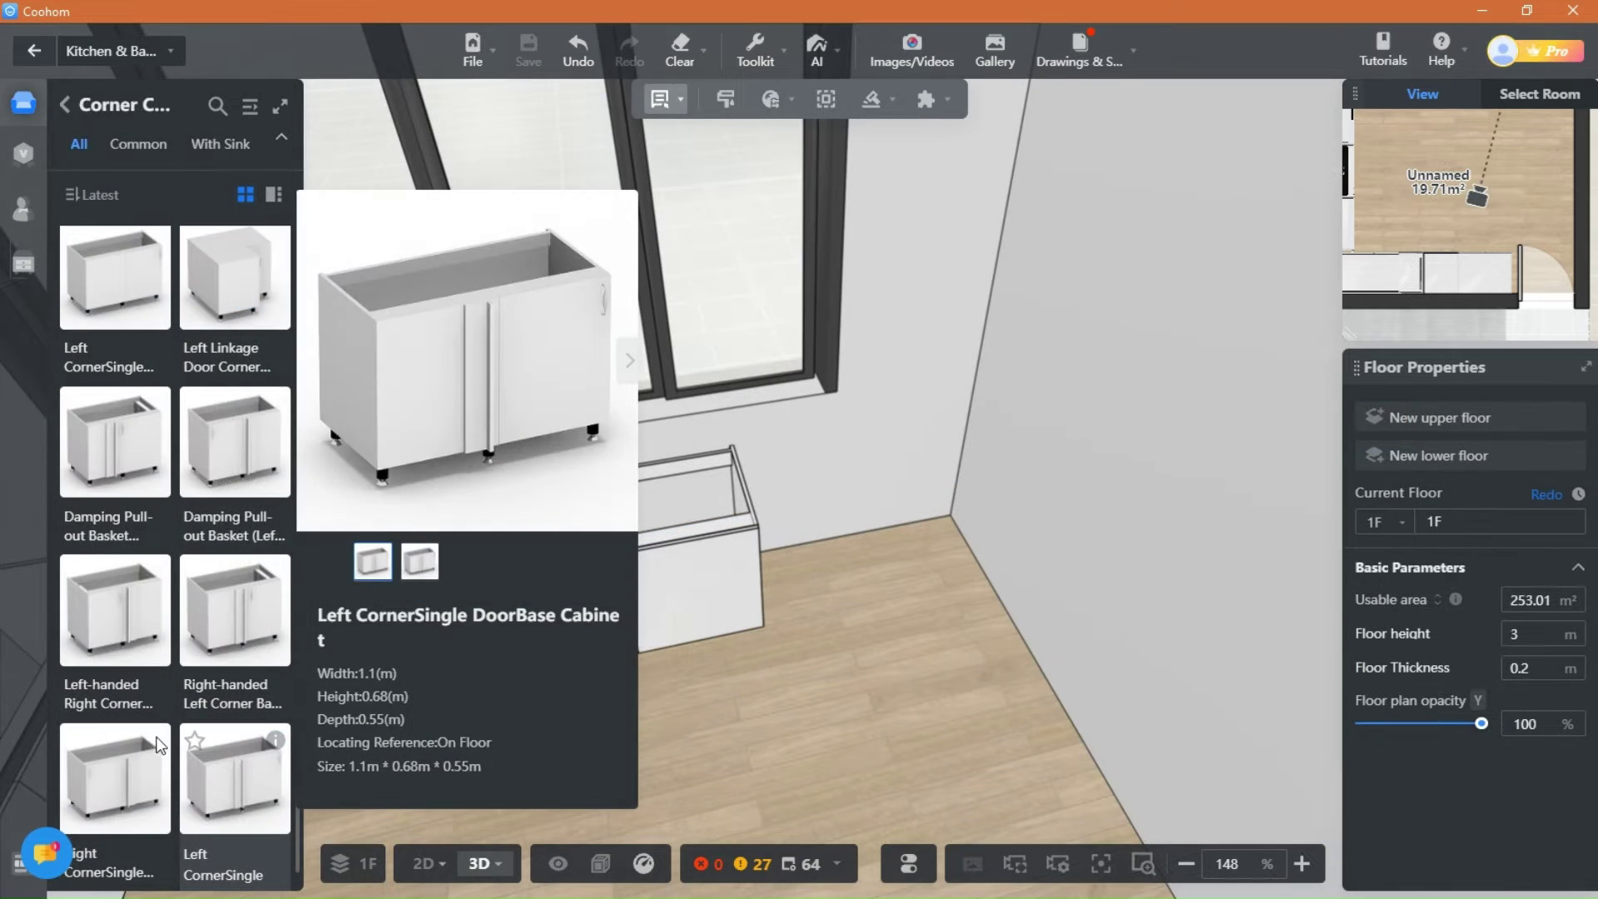
mouse_move(159, 745)
left_click_drag(160, 745, 884, 577)
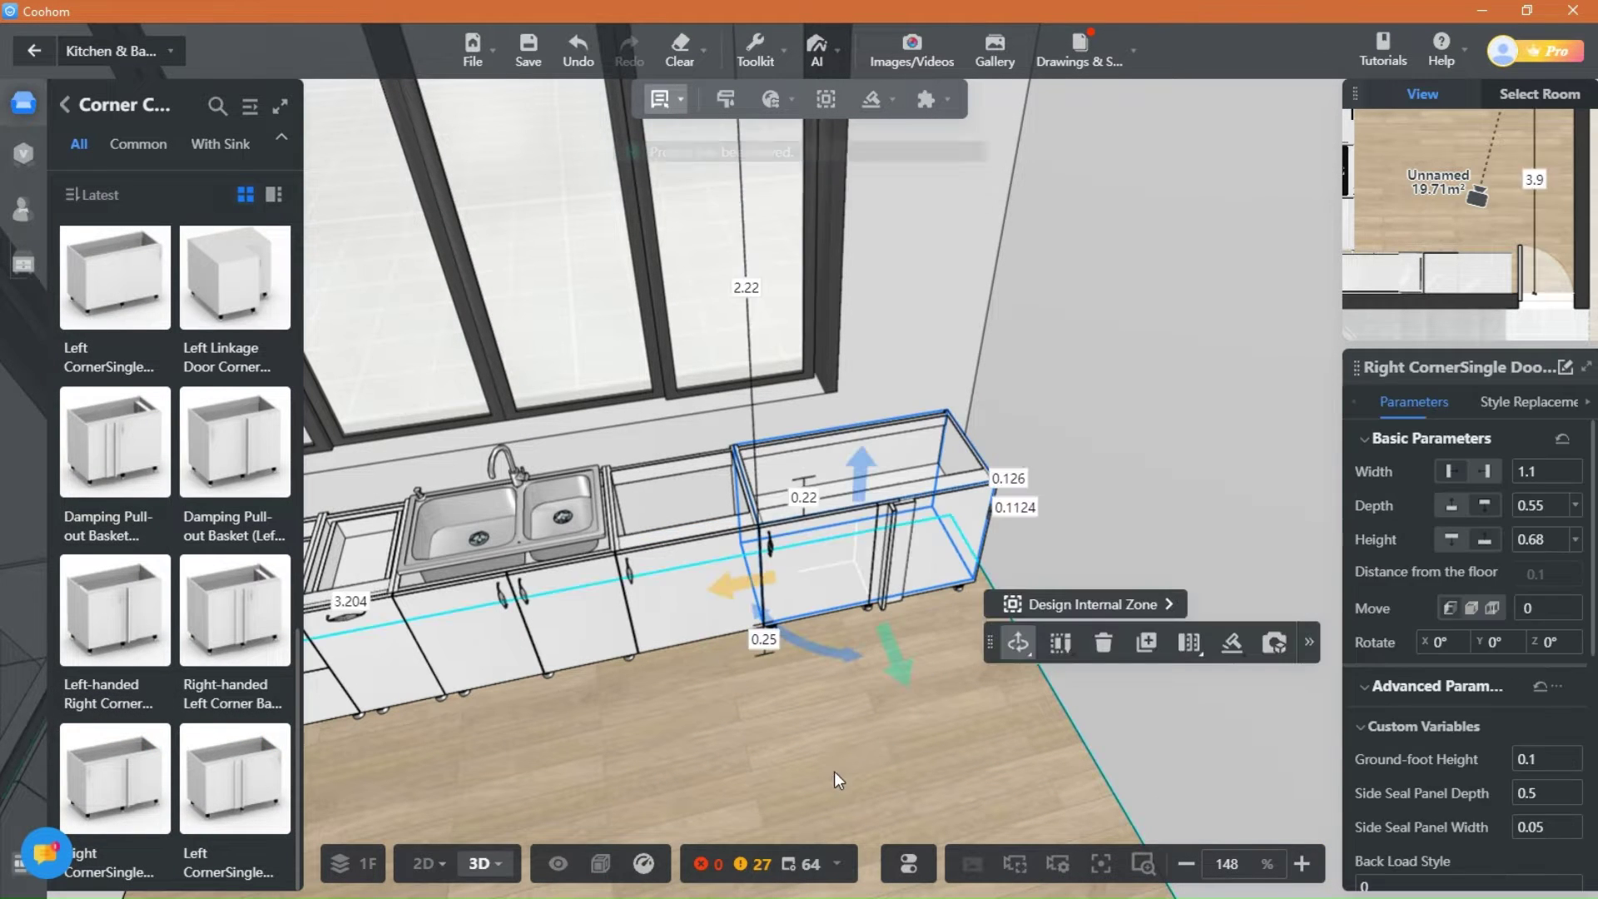
left_click(725, 697)
Step: Examine the new corner base cabinet's fit against the side wall and the whole kitchen layout from above
left_click_drag(915, 730, 617, 707)
scroll(712, 685, "up", 1)
left_click_drag(806, 639, 780, 615)
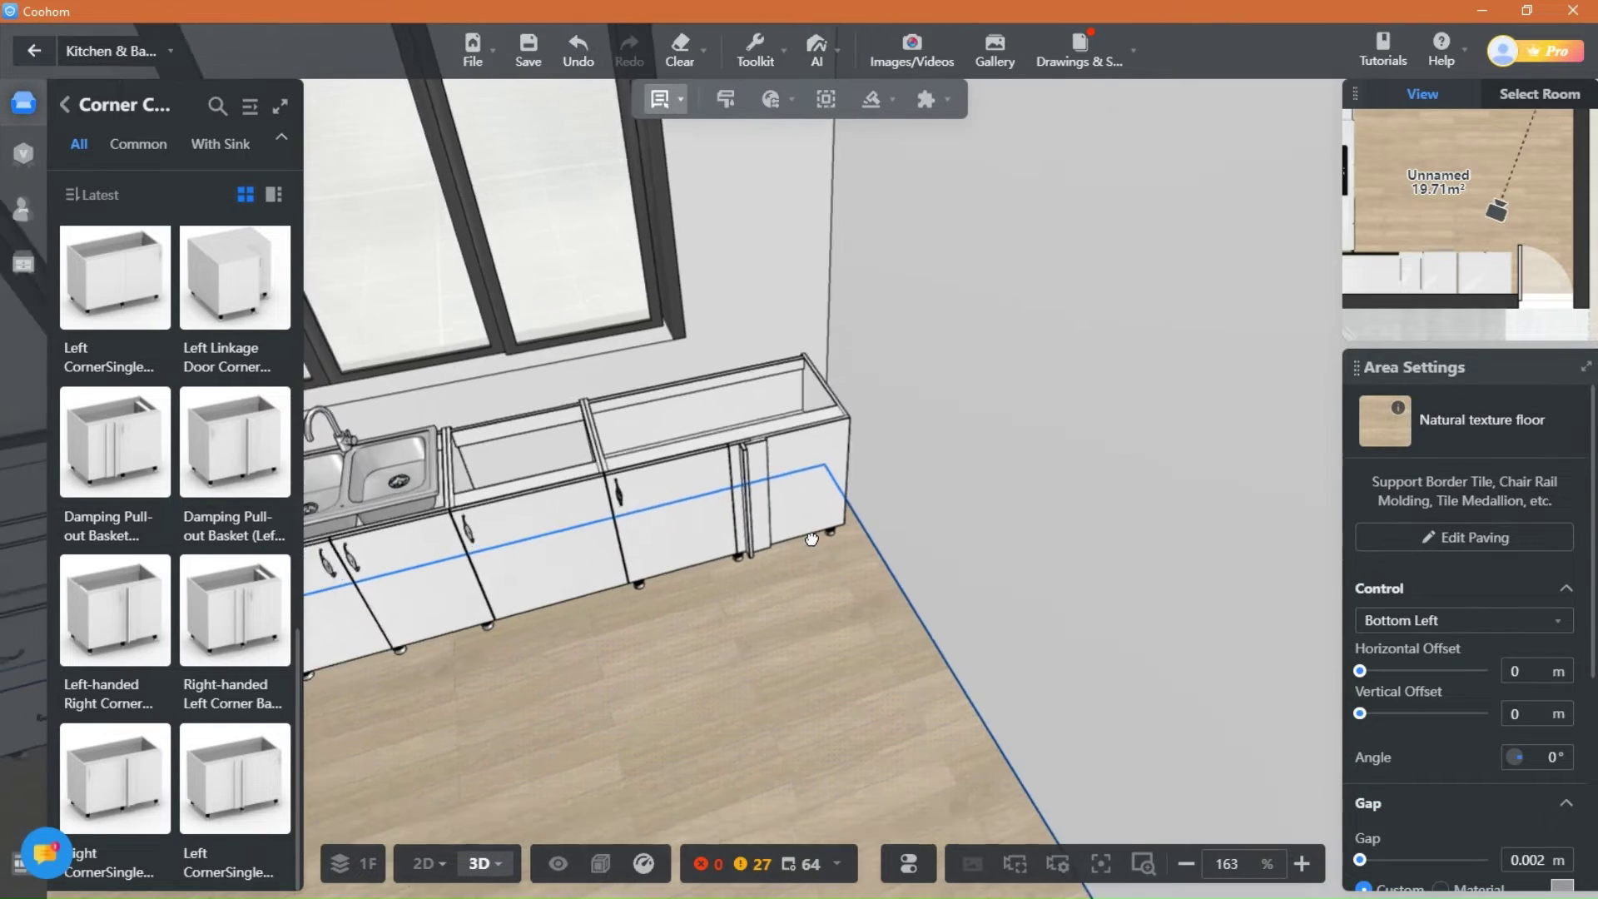
scroll(778, 604, "down", 3)
scroll(777, 603, "down", 4)
left_click_drag(716, 541, 943, 582)
right_click_drag(1020, 416, 707, 518)
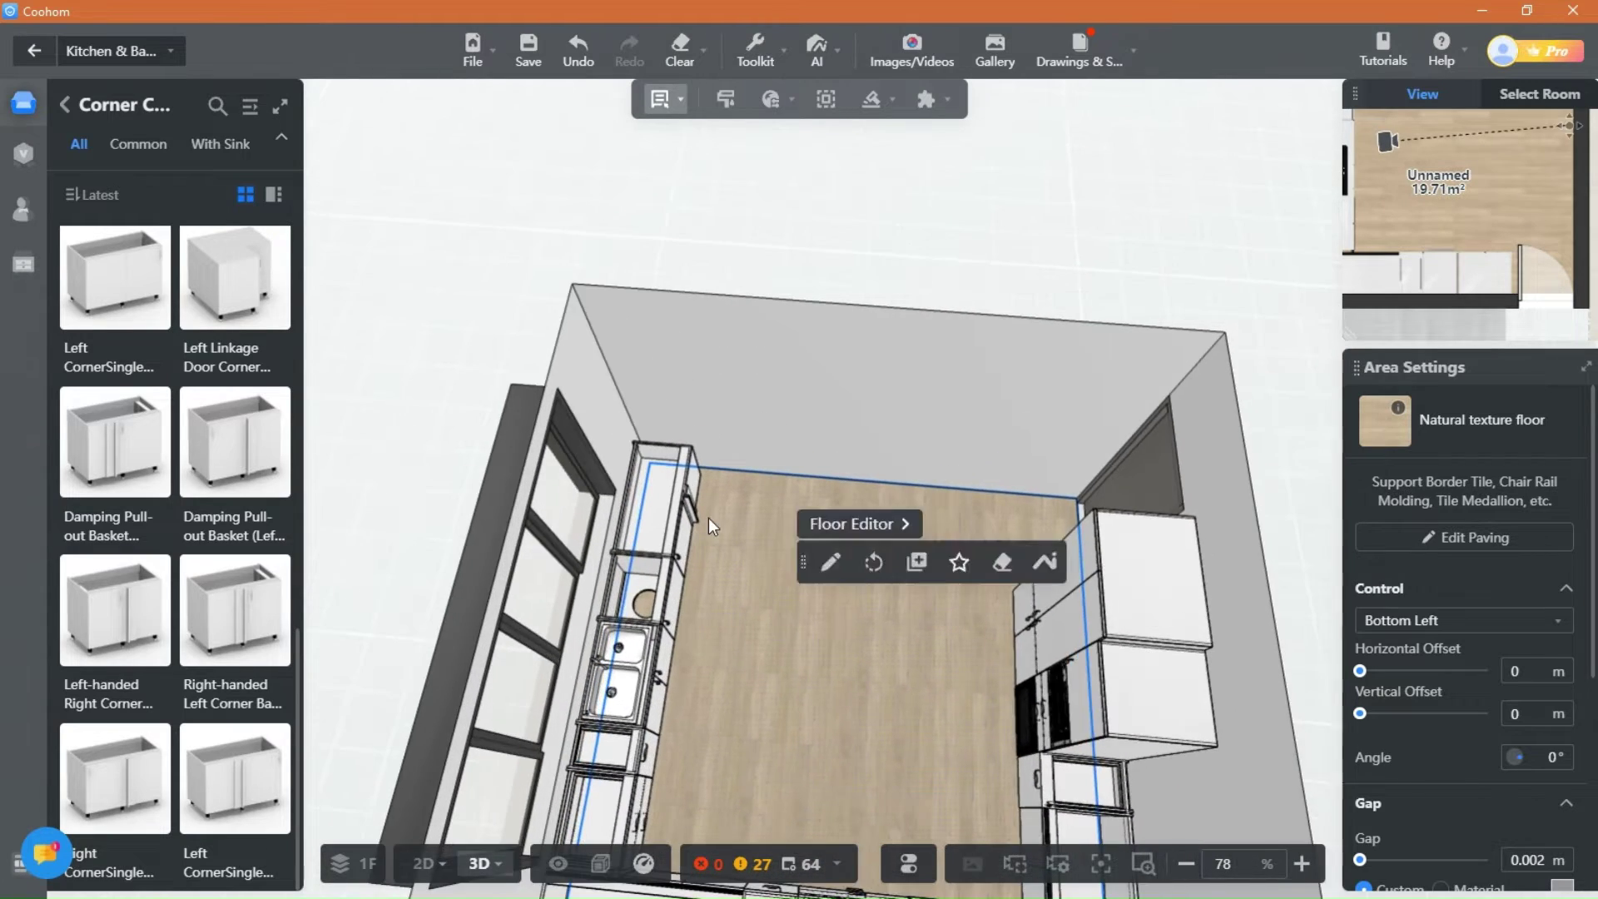
scroll(707, 518, "up", 4)
scroll(708, 518, "up", 1)
right_click_drag(792, 642, 866, 672)
scroll(816, 657, "up", 1)
left_click_drag(743, 662, 670, 659)
right_click_drag(724, 663, 836, 669)
scroll(835, 669, "up", 3)
left_click_drag(777, 668, 732, 575)
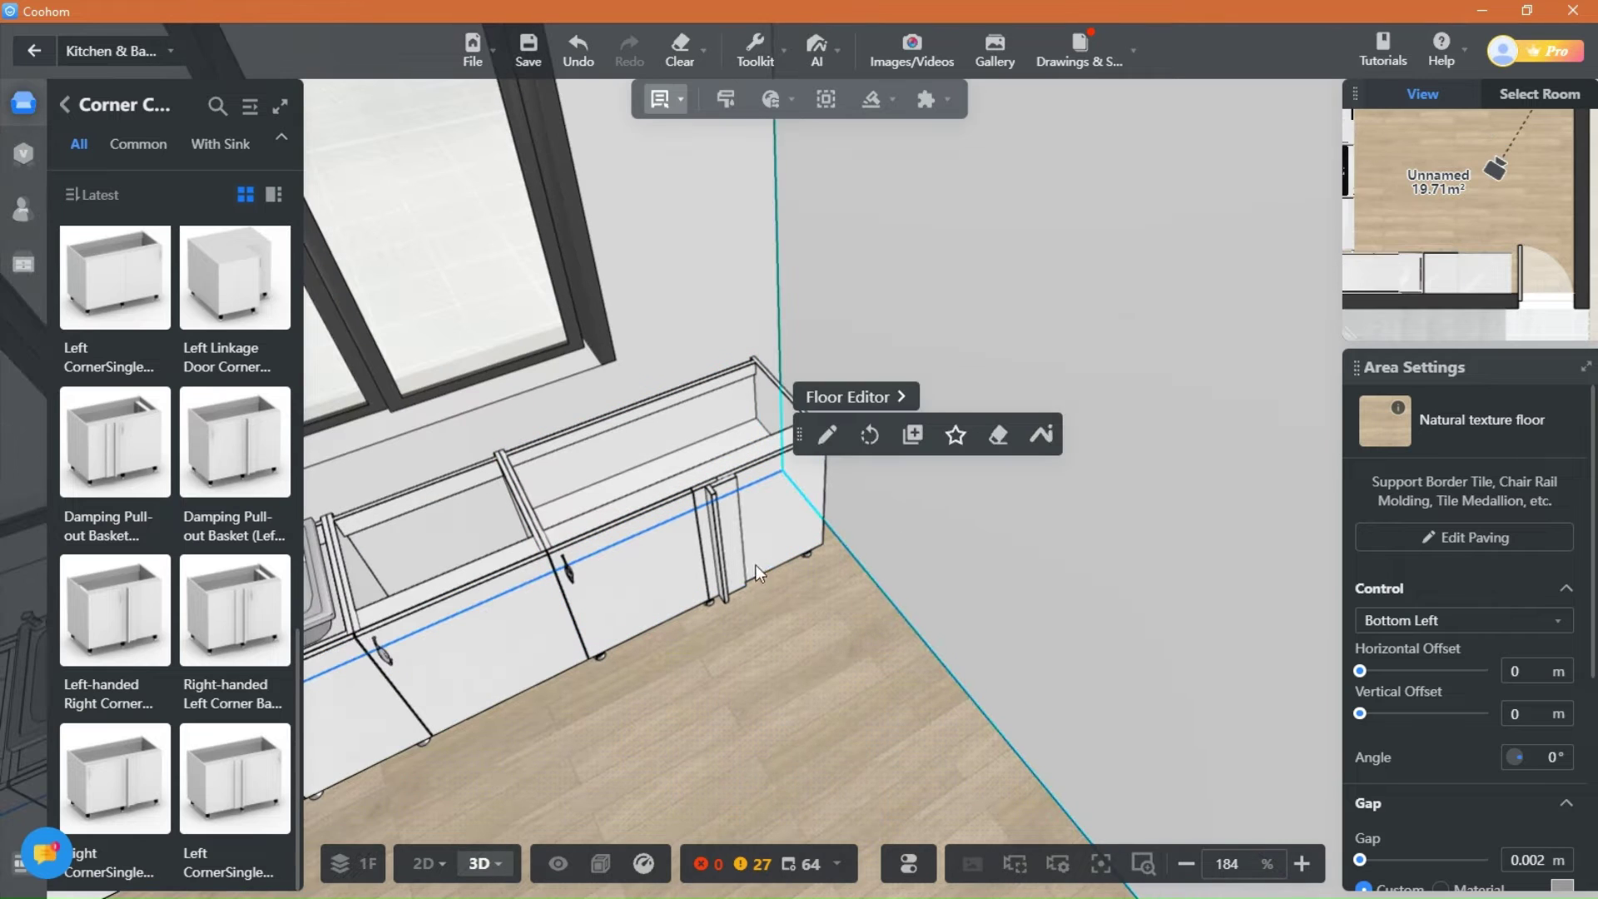
Step: Switch to part selection and reduce the depth of the new corner cabinet's seal panel to 0.4 m
left_click(681, 99)
left_click(616, 223)
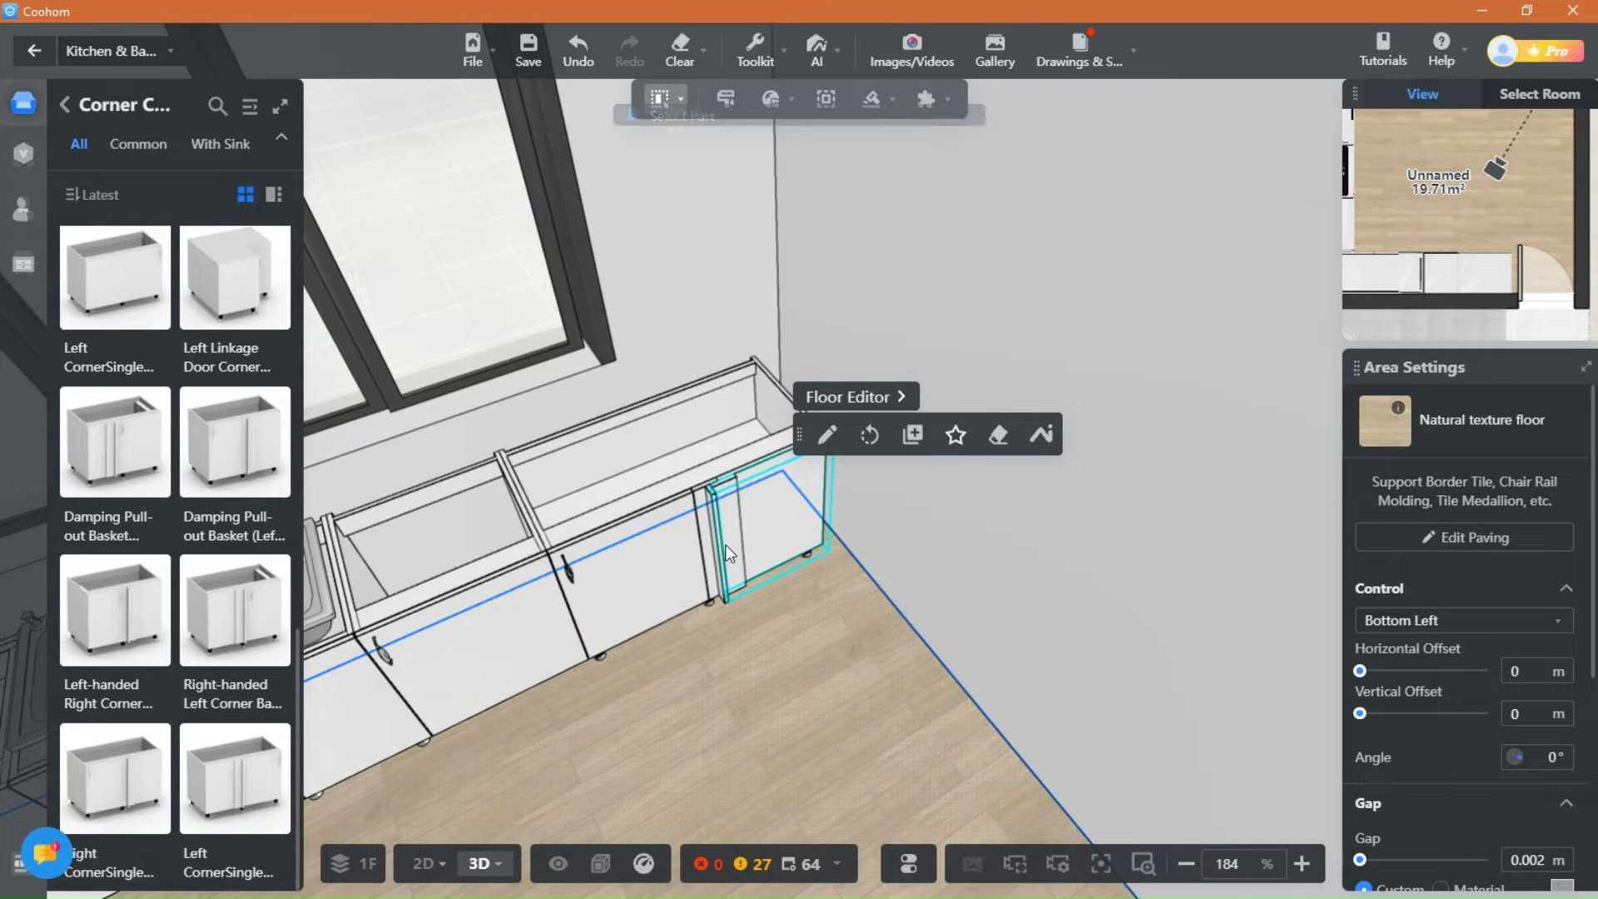
left_click(724, 544)
left_click_drag(794, 722, 872, 731)
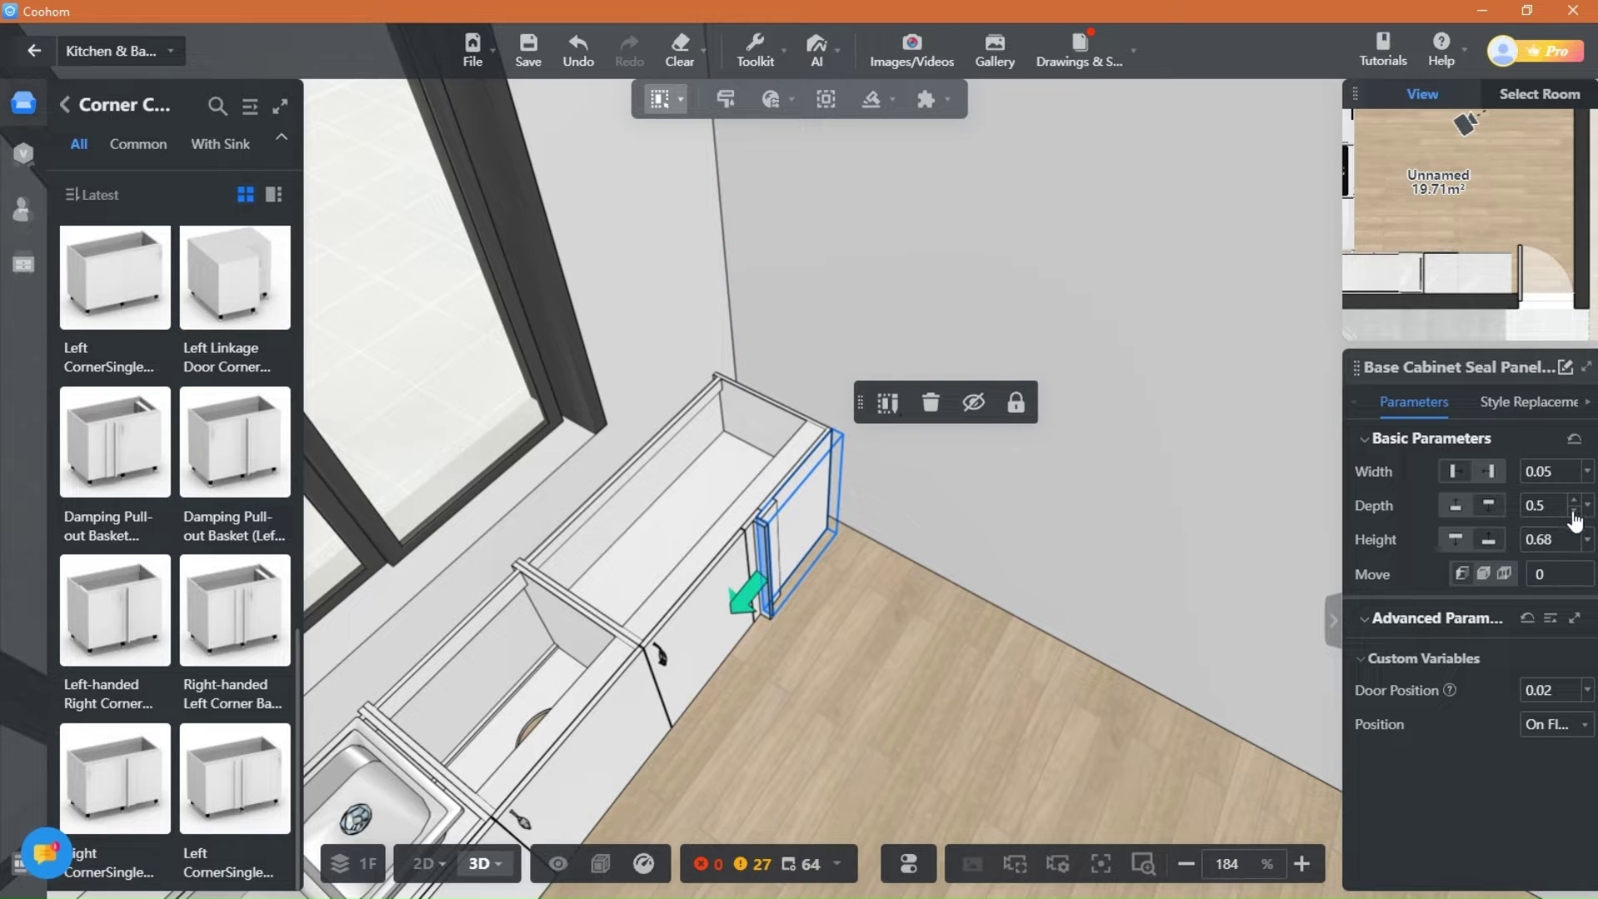
left_click(1574, 511)
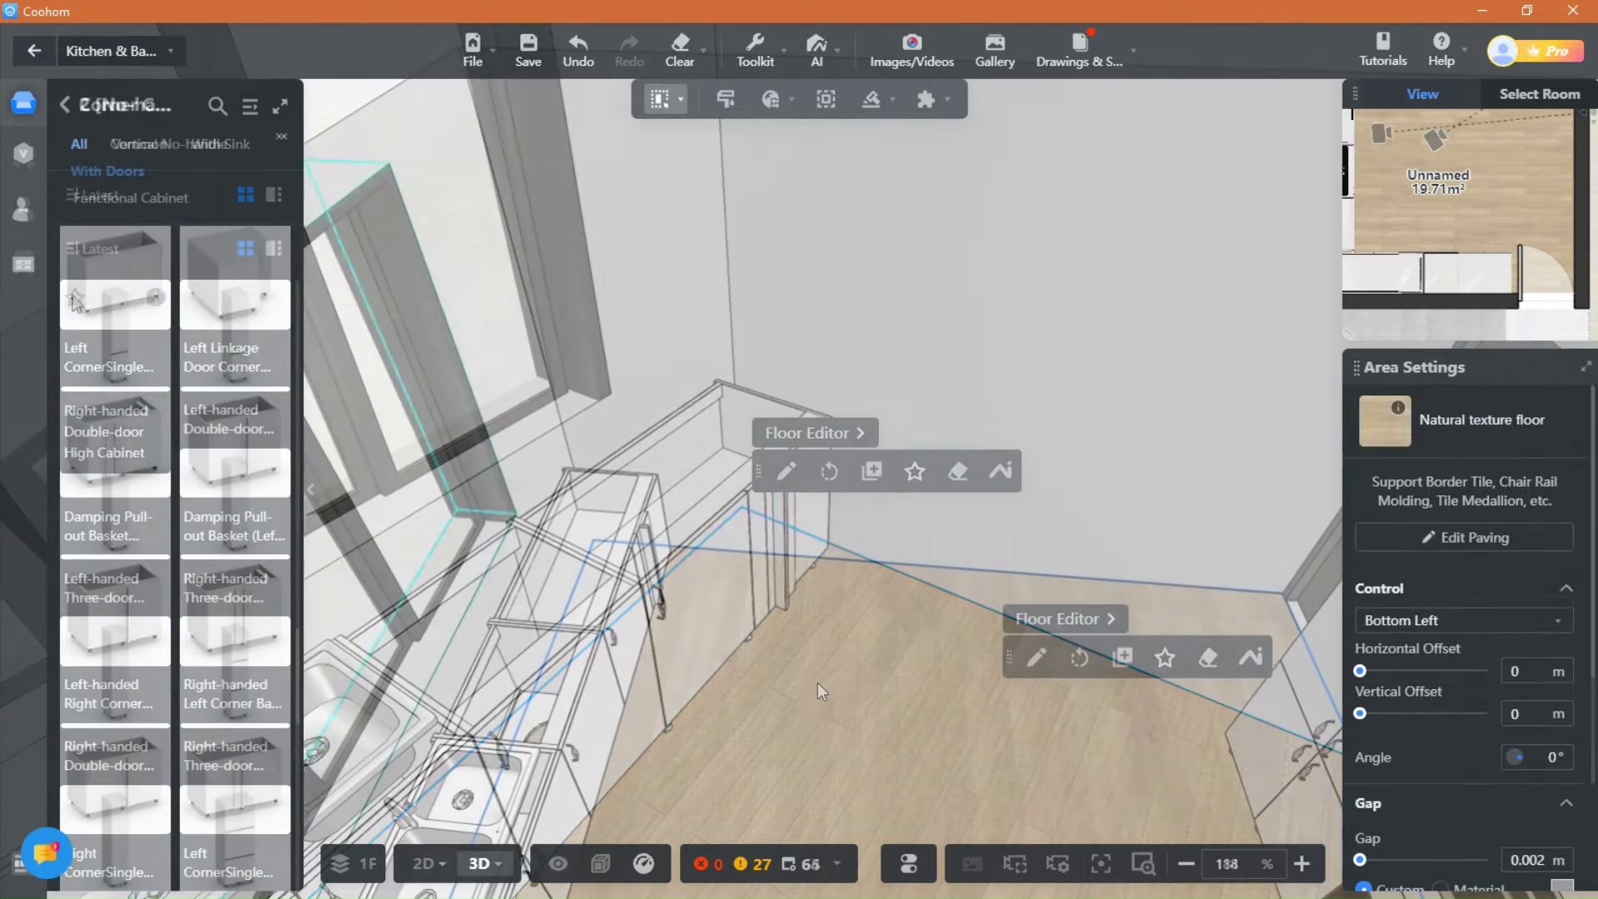
Step: Add a Left-handed Three-door High Cabinet (Vertical No-handle) against the side wall, next to the new corner base cabinet
mouse_move(156, 471)
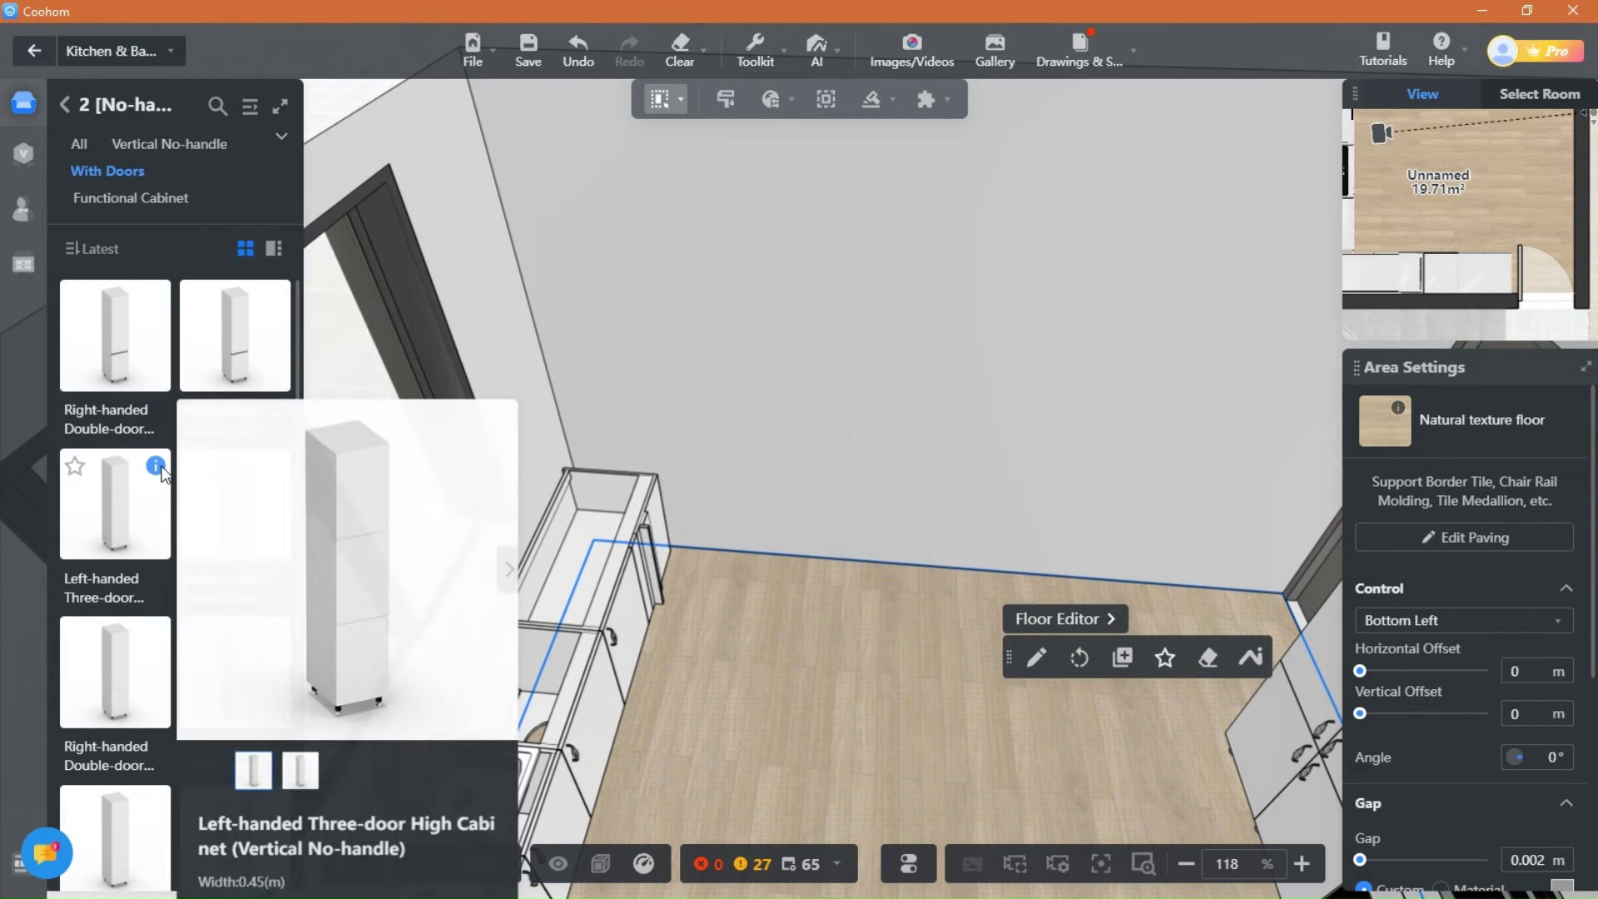
left_click(143, 516)
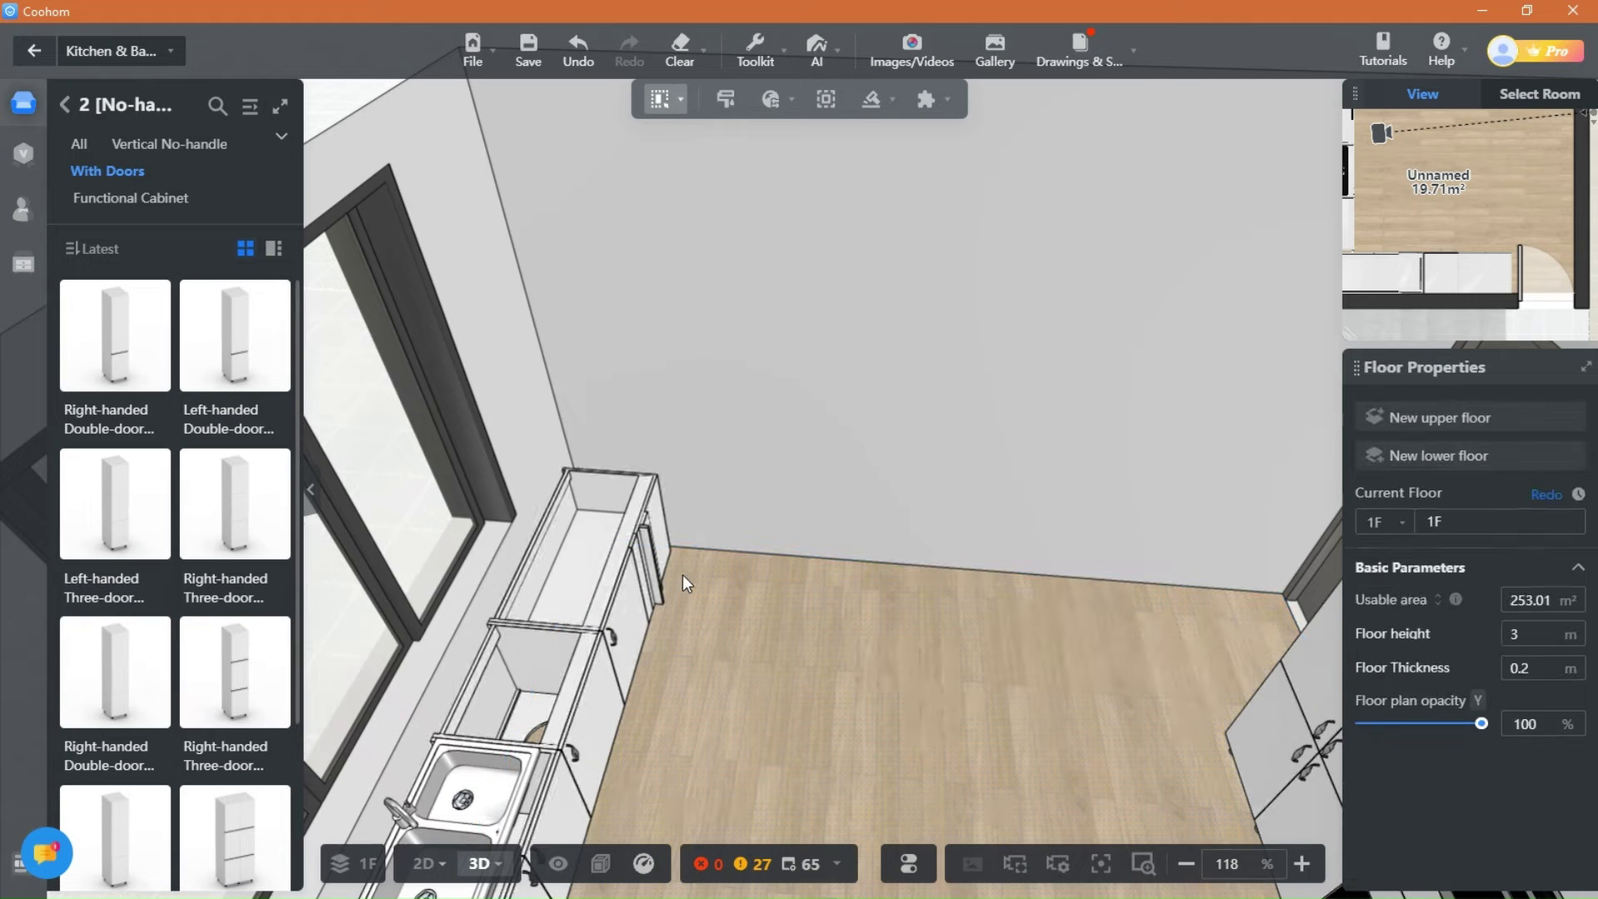
left_click(724, 589)
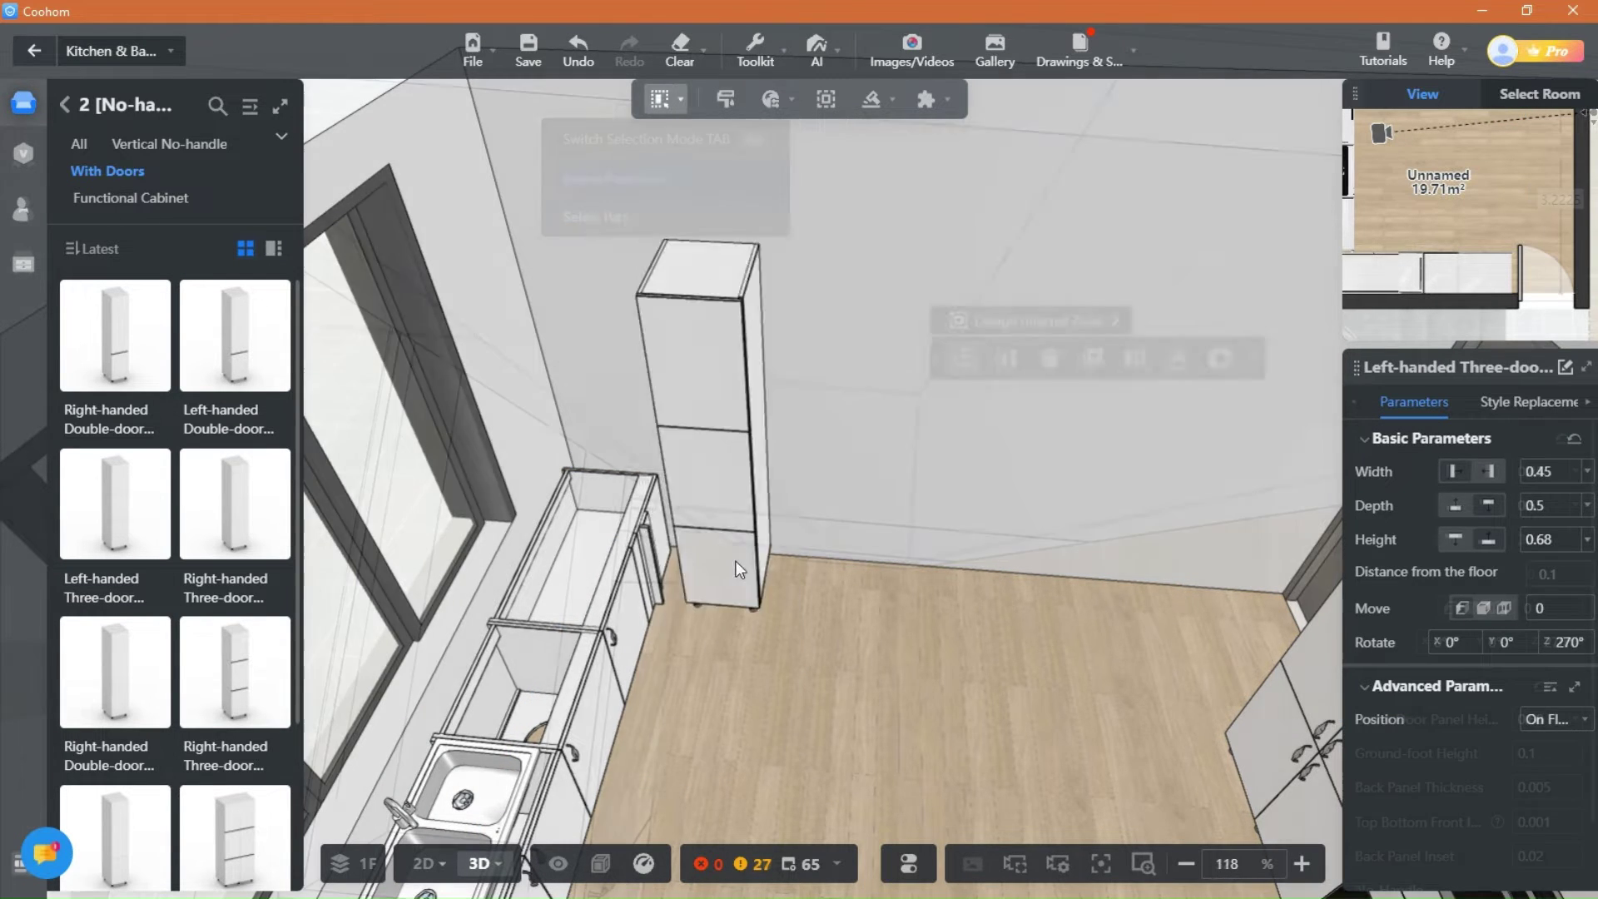
Step: In the 2D floor plan, close the narrow gap between the corner single-door base cabinet's end and the side wall
scroll(739, 541, "up", 5)
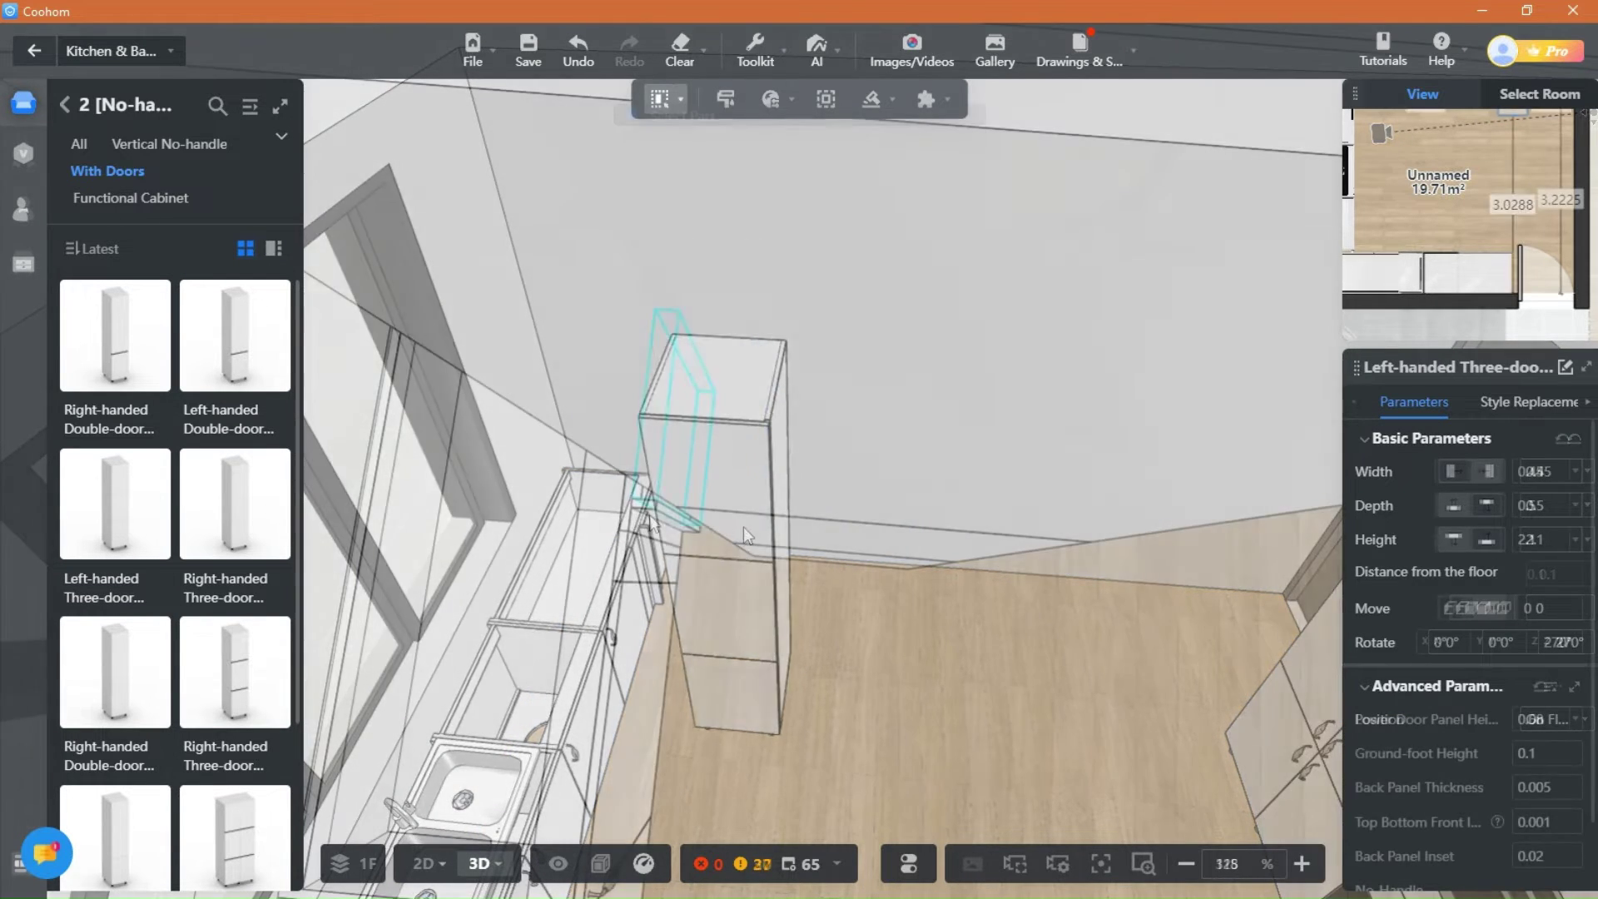
left_click(649, 514)
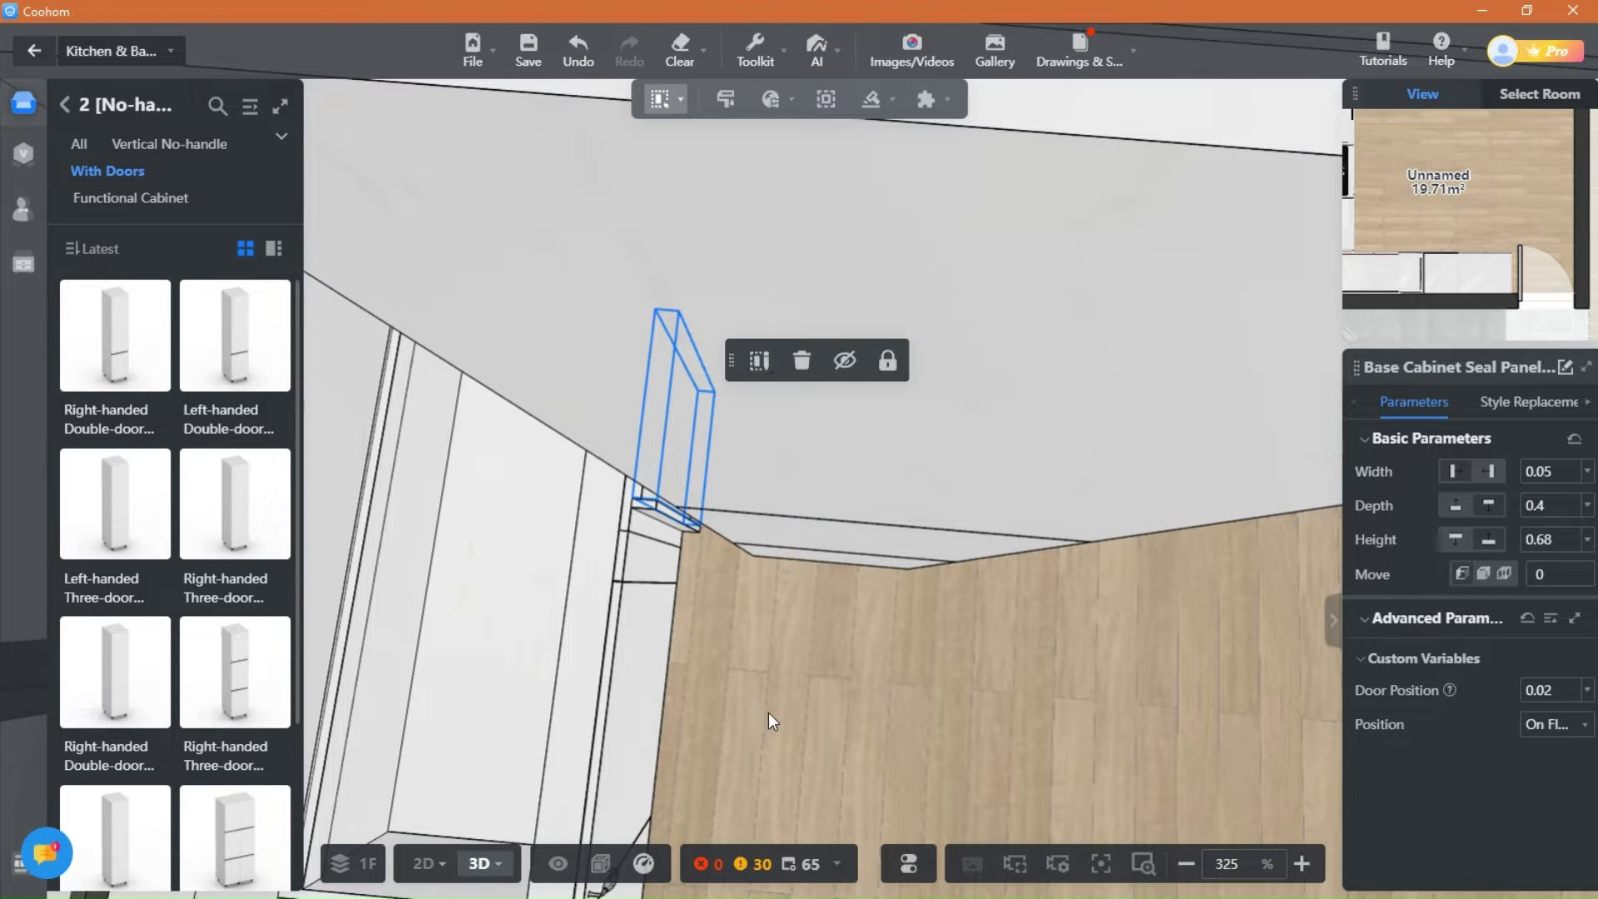
left_click(428, 866)
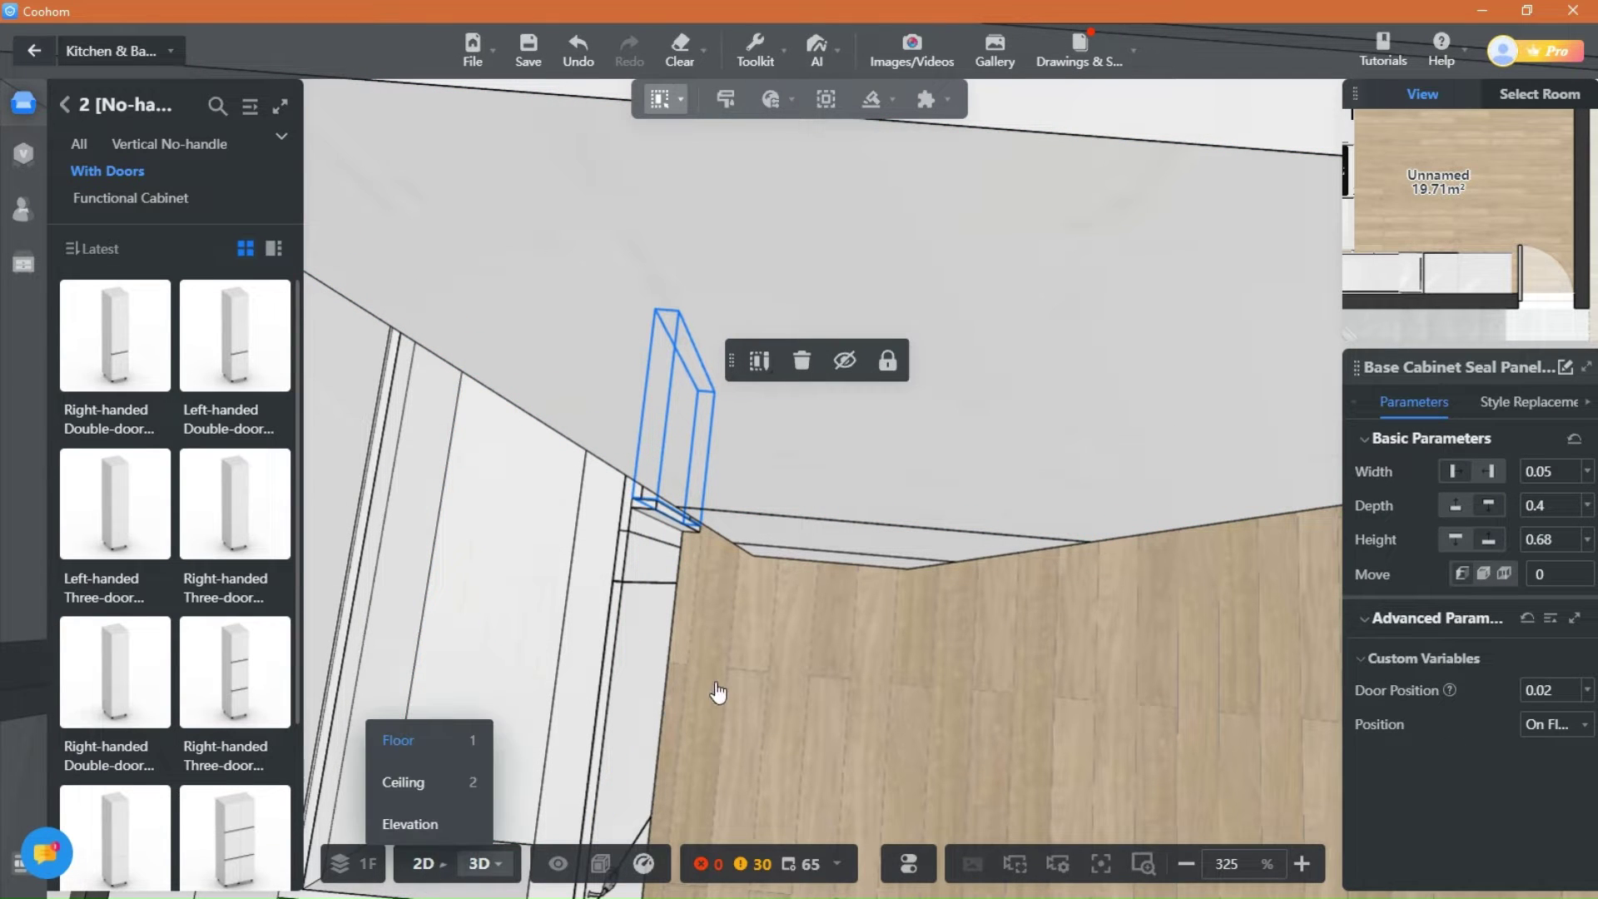
key("1")
scroll(717, 562, "down", 4)
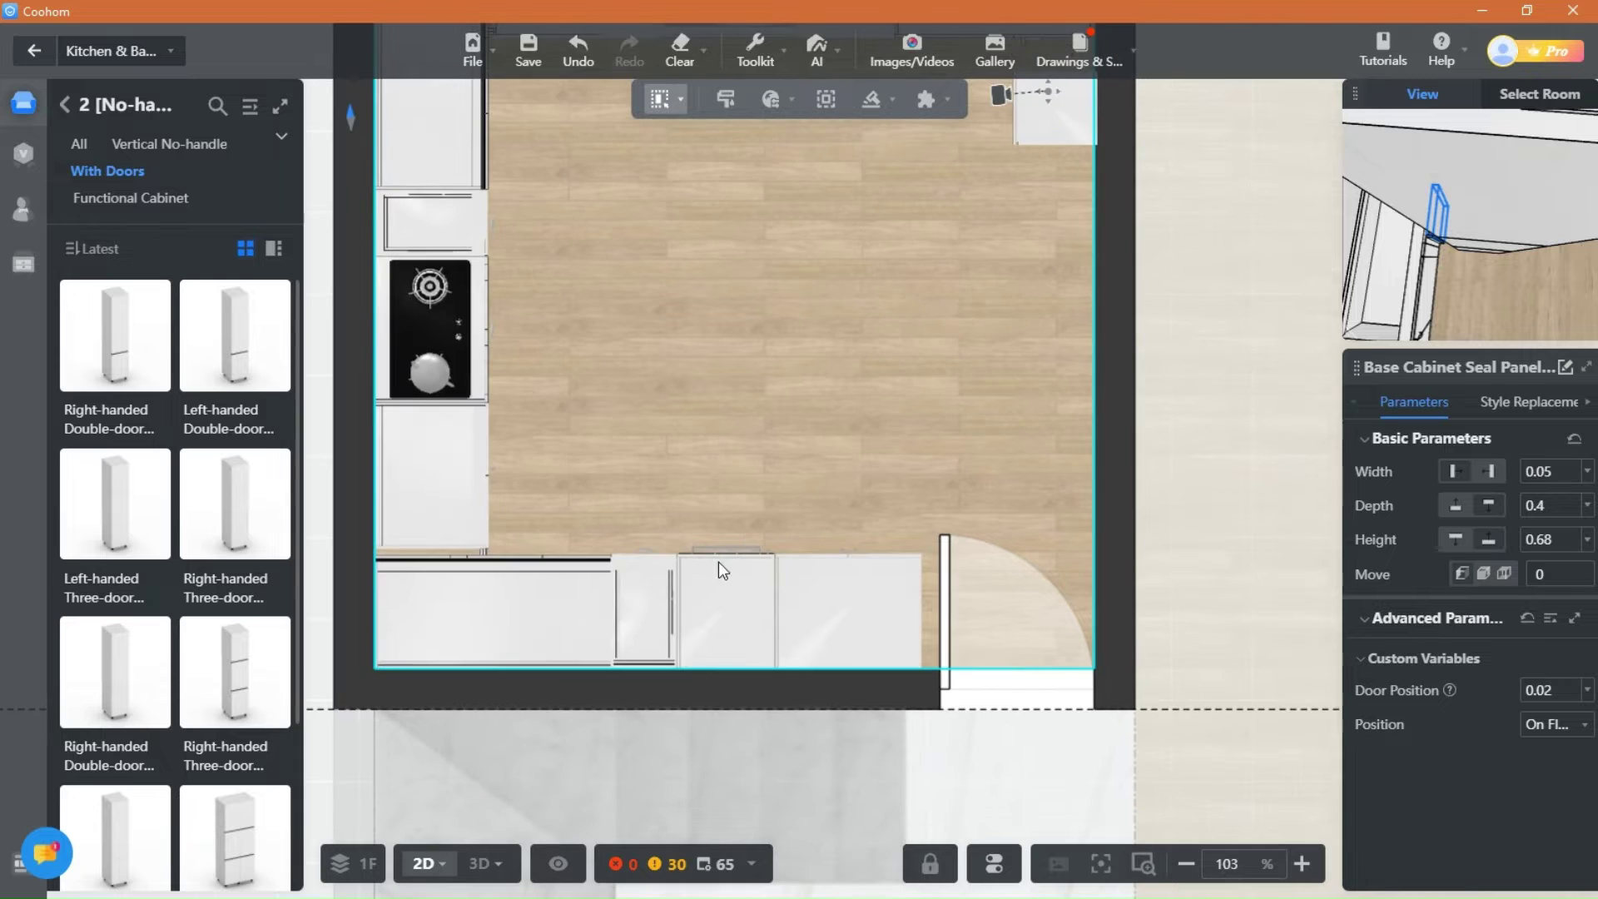
middle_click_drag(904, 232, 732, 535)
scroll(737, 573, "up", 2)
scroll(737, 573, "up", 5)
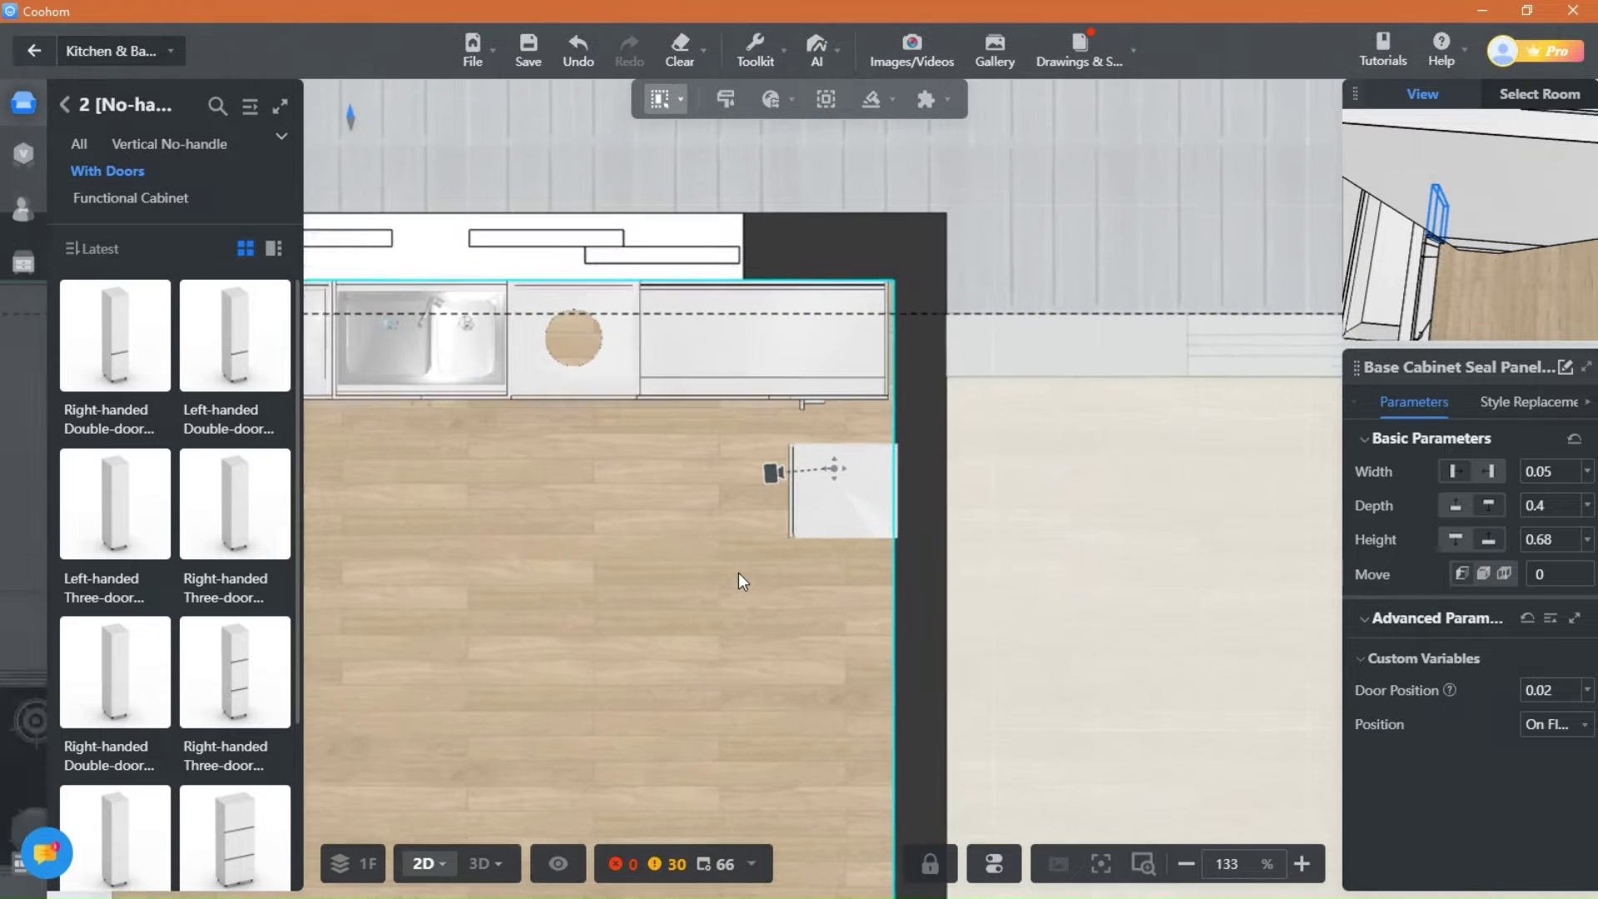
scroll(699, 308, "up", 2)
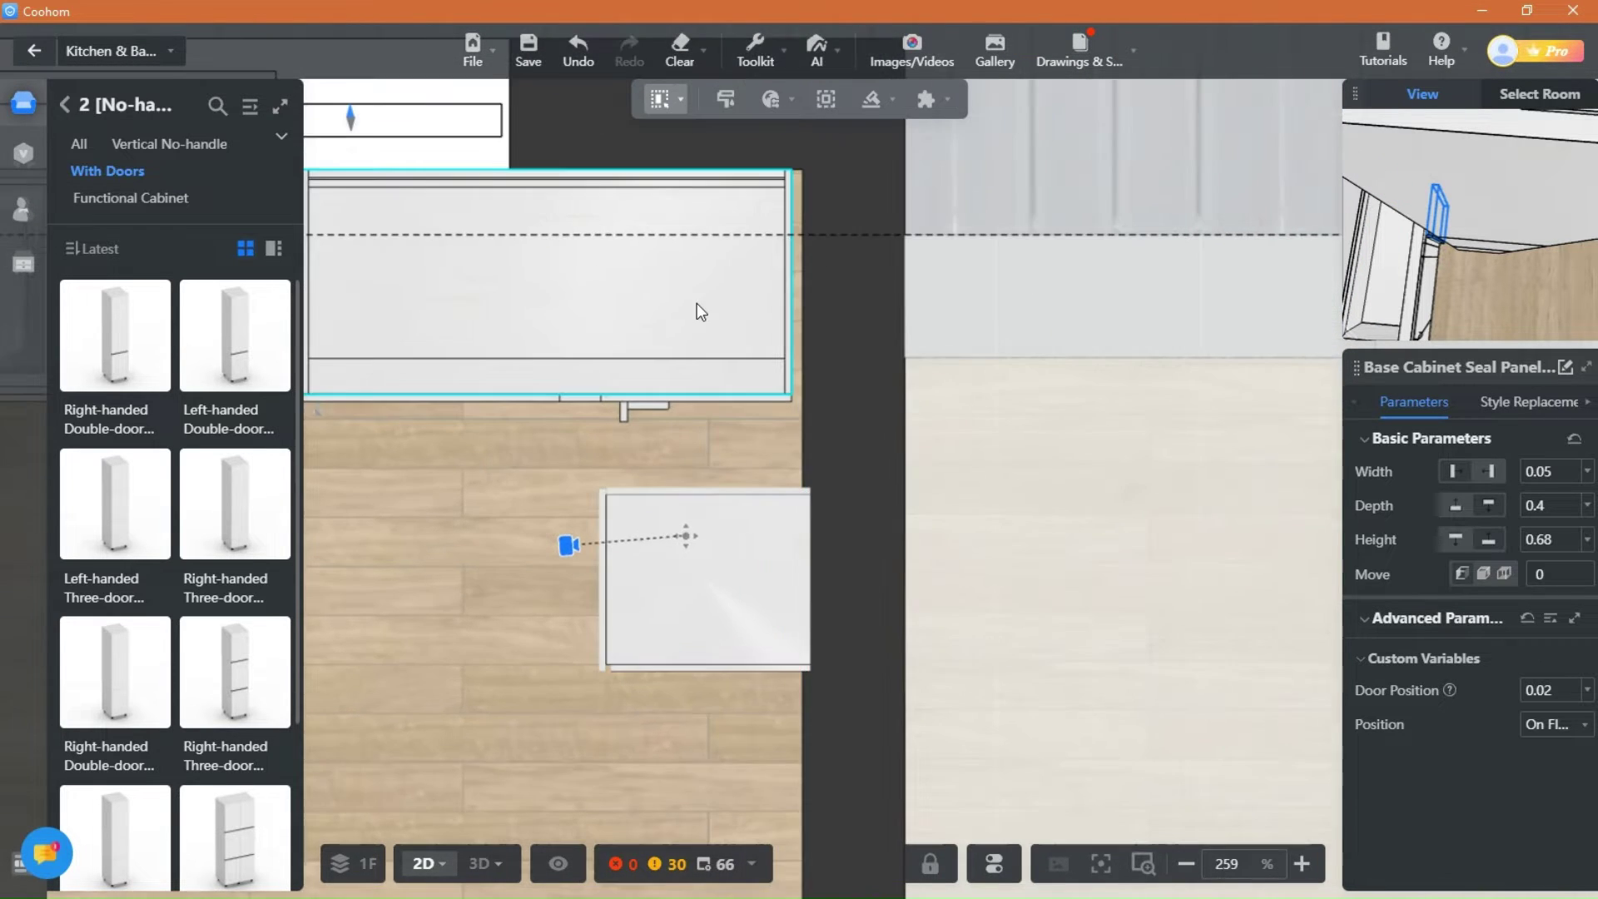
left_click(688, 328)
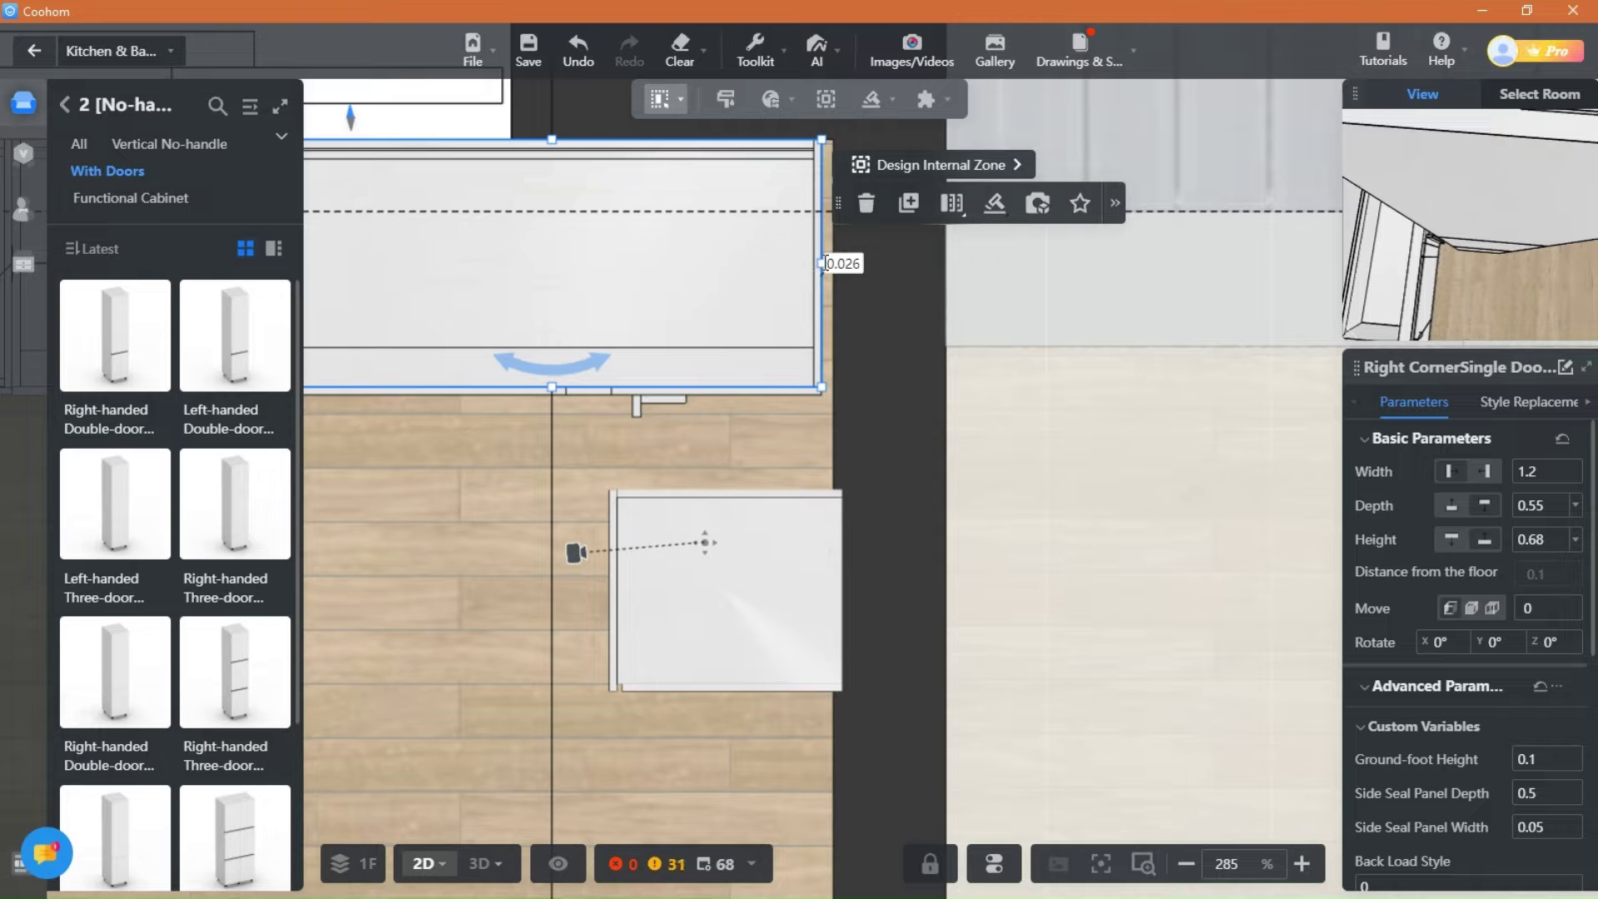
left_click_drag(818, 274, 829, 273)
Step: Try repositioning the three-door high cabinet along the side wall near the corner base cabinet, and undo the changes
left_click(720, 603)
left_click_drag(749, 560, 740, 544)
left_click_drag(501, 771, 537, 649)
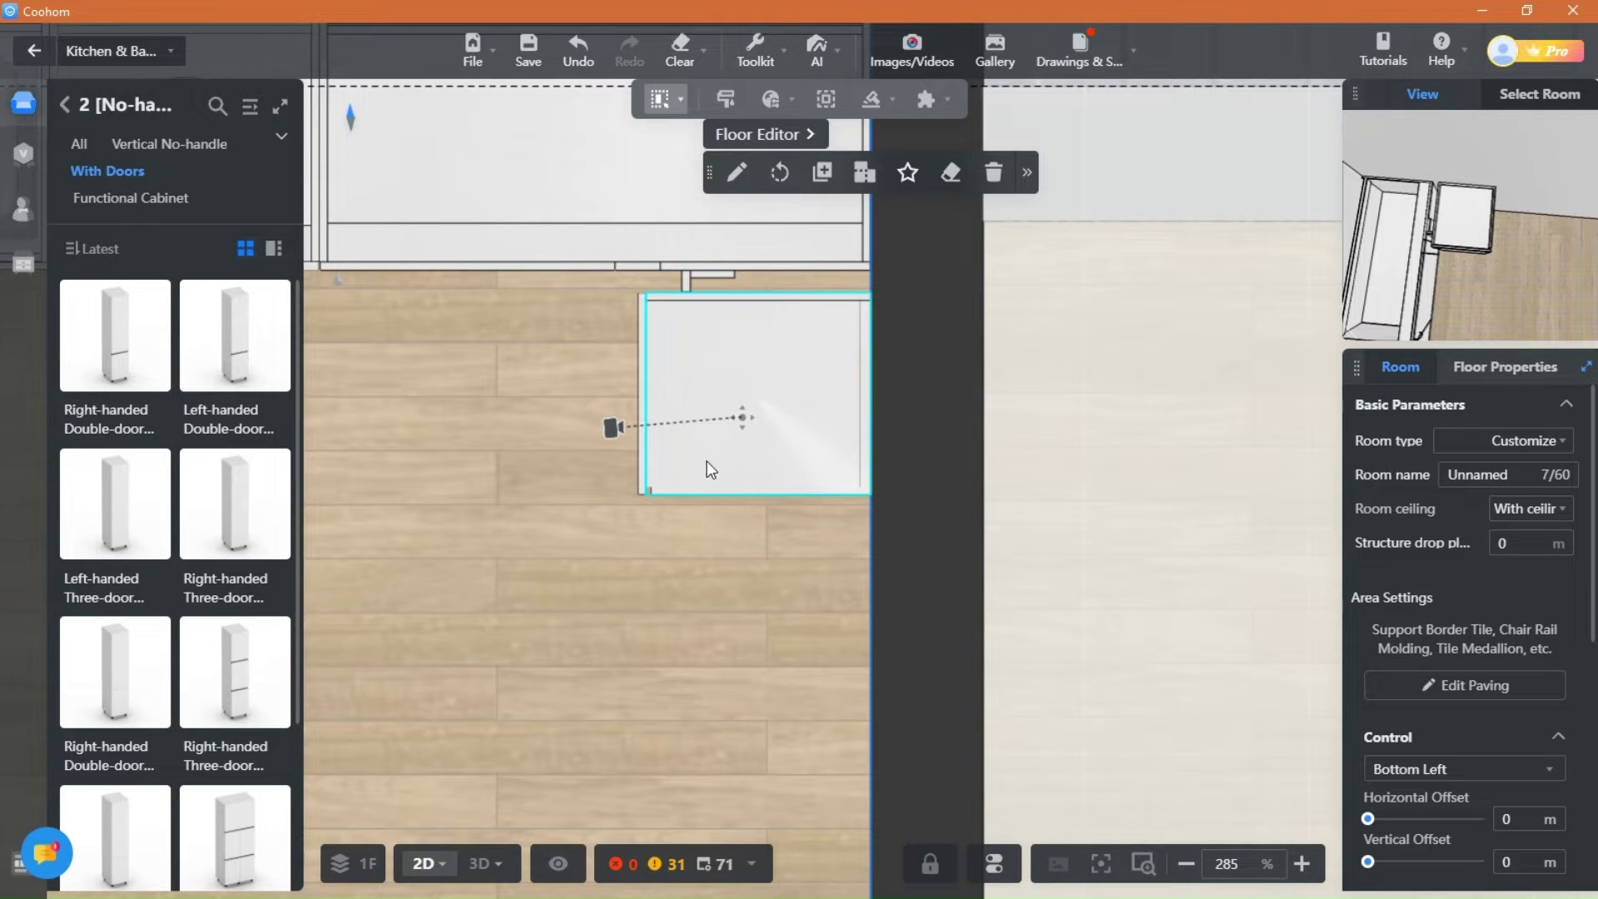
left_click(773, 396)
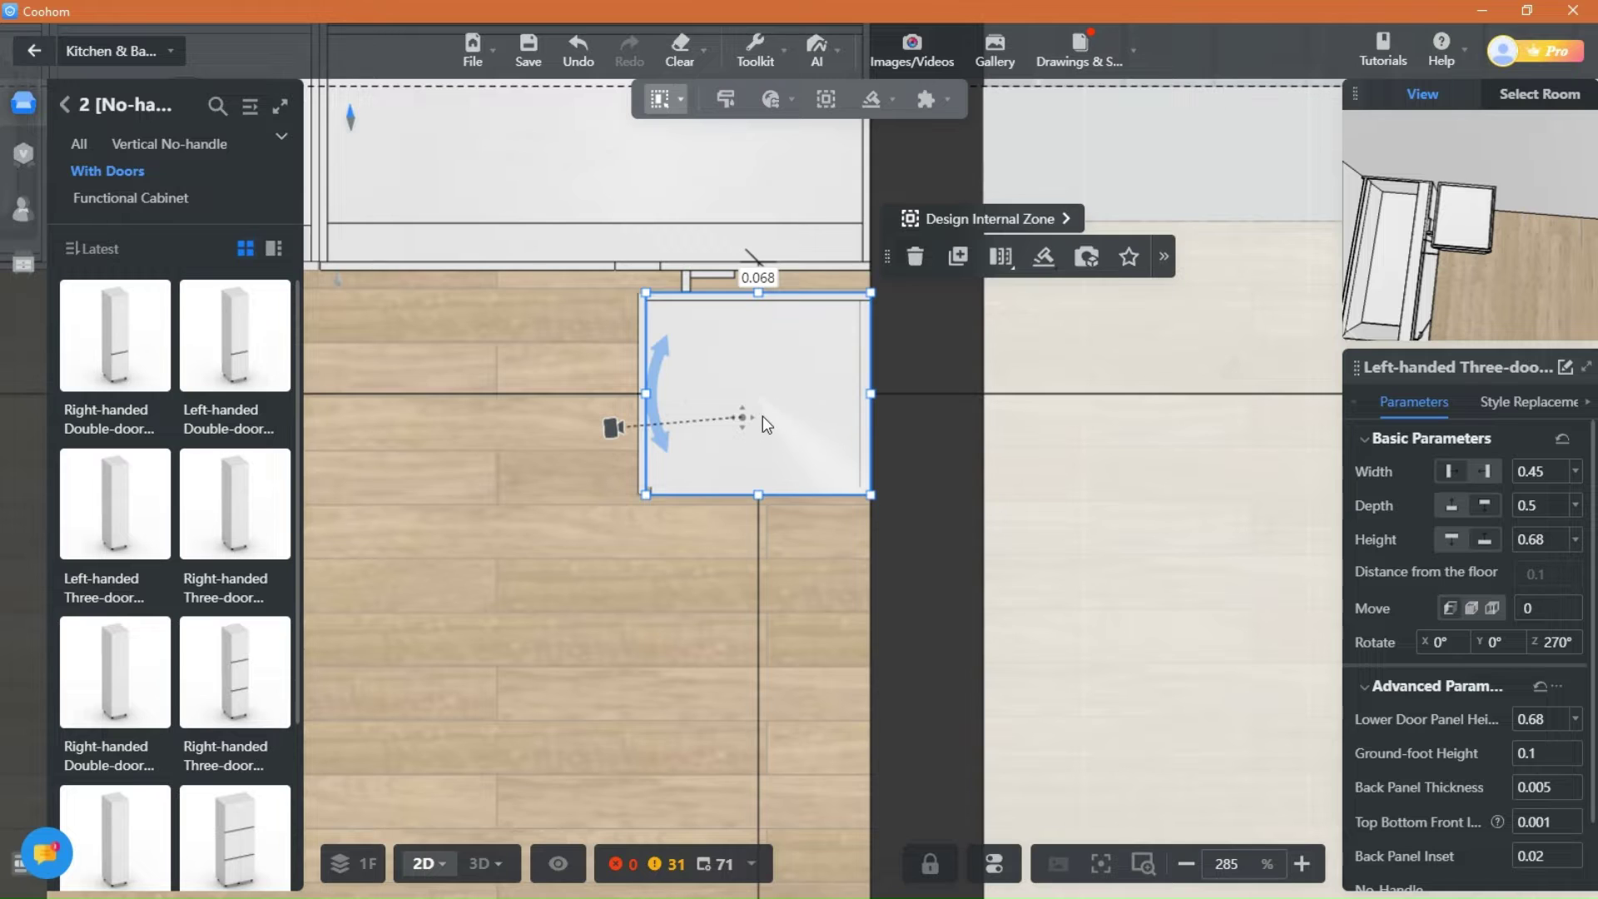
left_click_drag(763, 417, 737, 446)
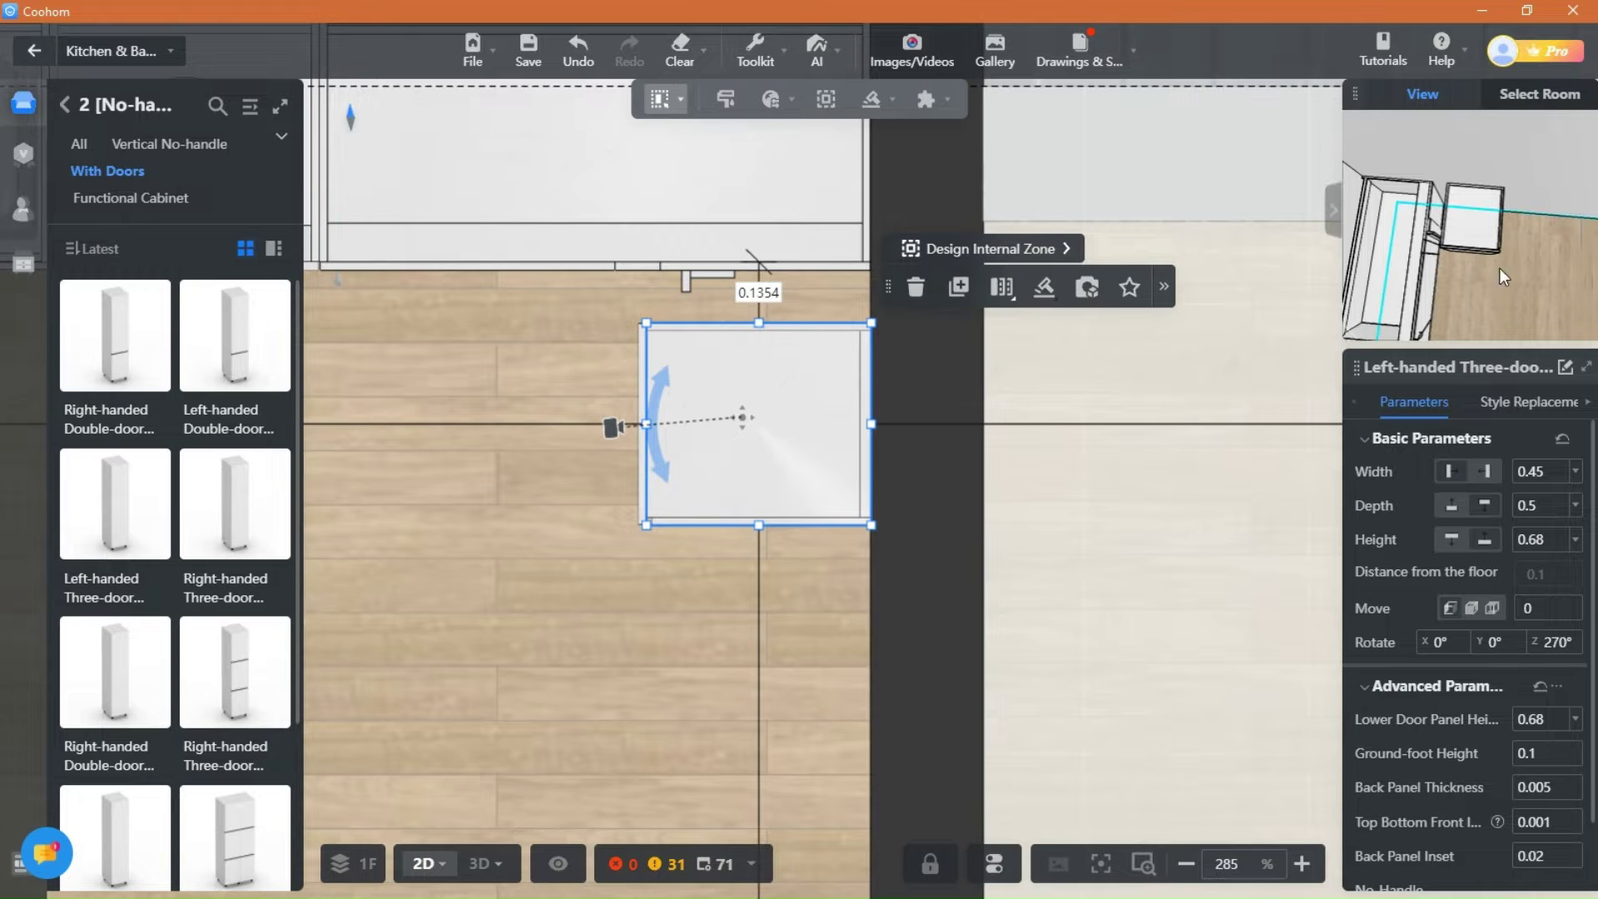
left_click(586, 63)
left_click(586, 63)
Step: Move the three-door high cabinet along the side wall to about 0.07 m from the corner base cabinet
left_click(769, 515)
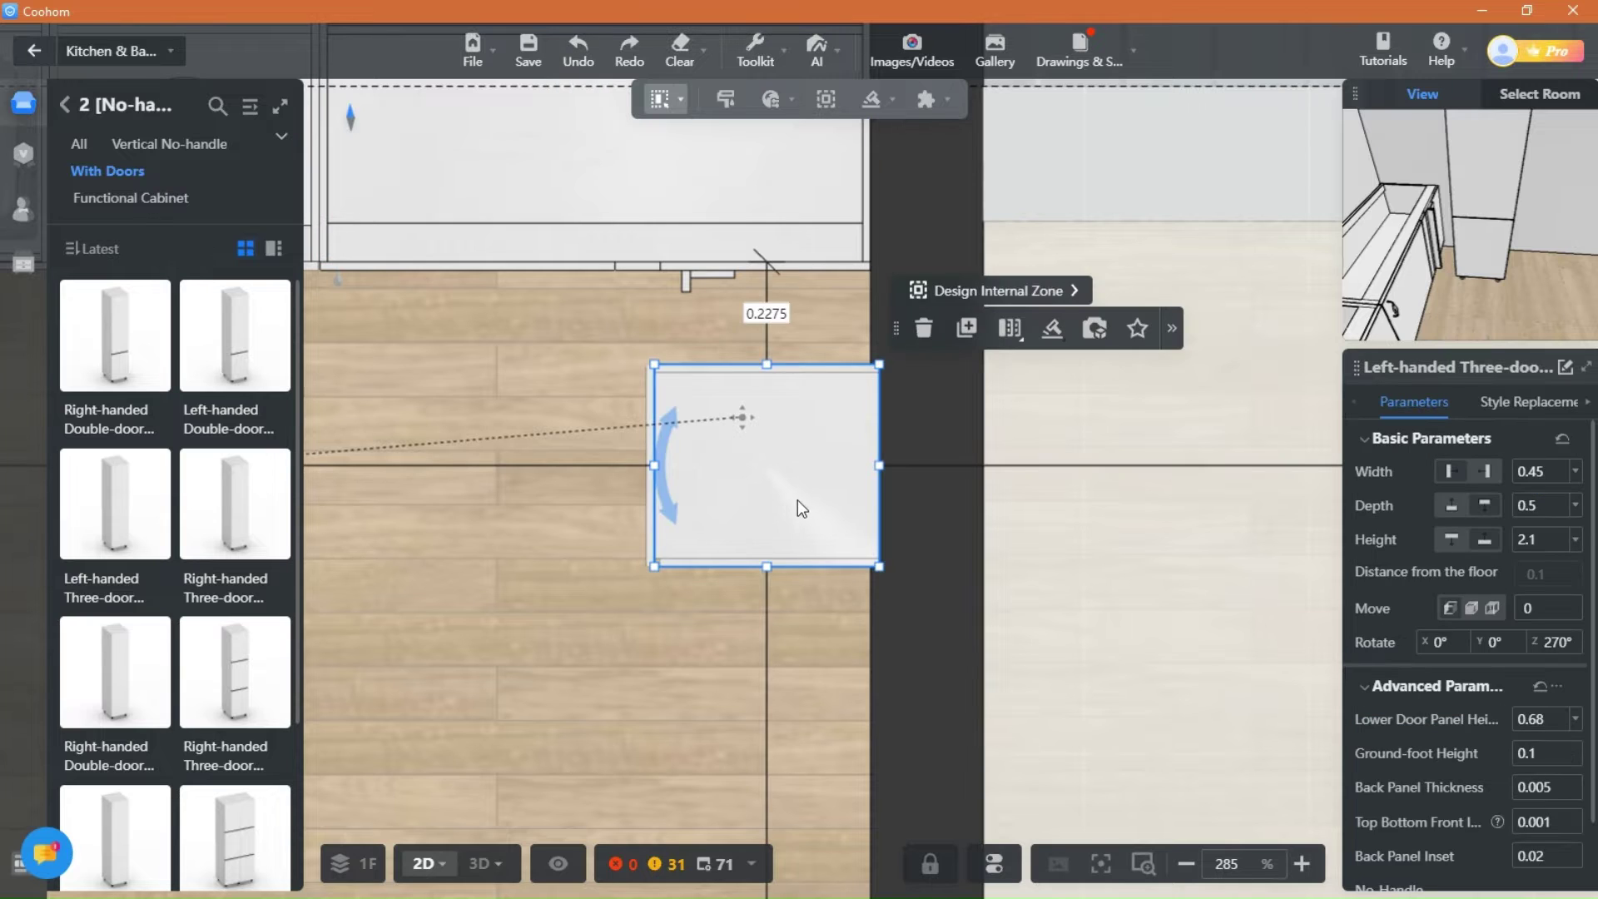
left_click_drag(797, 501, 766, 403)
left_click(583, 721)
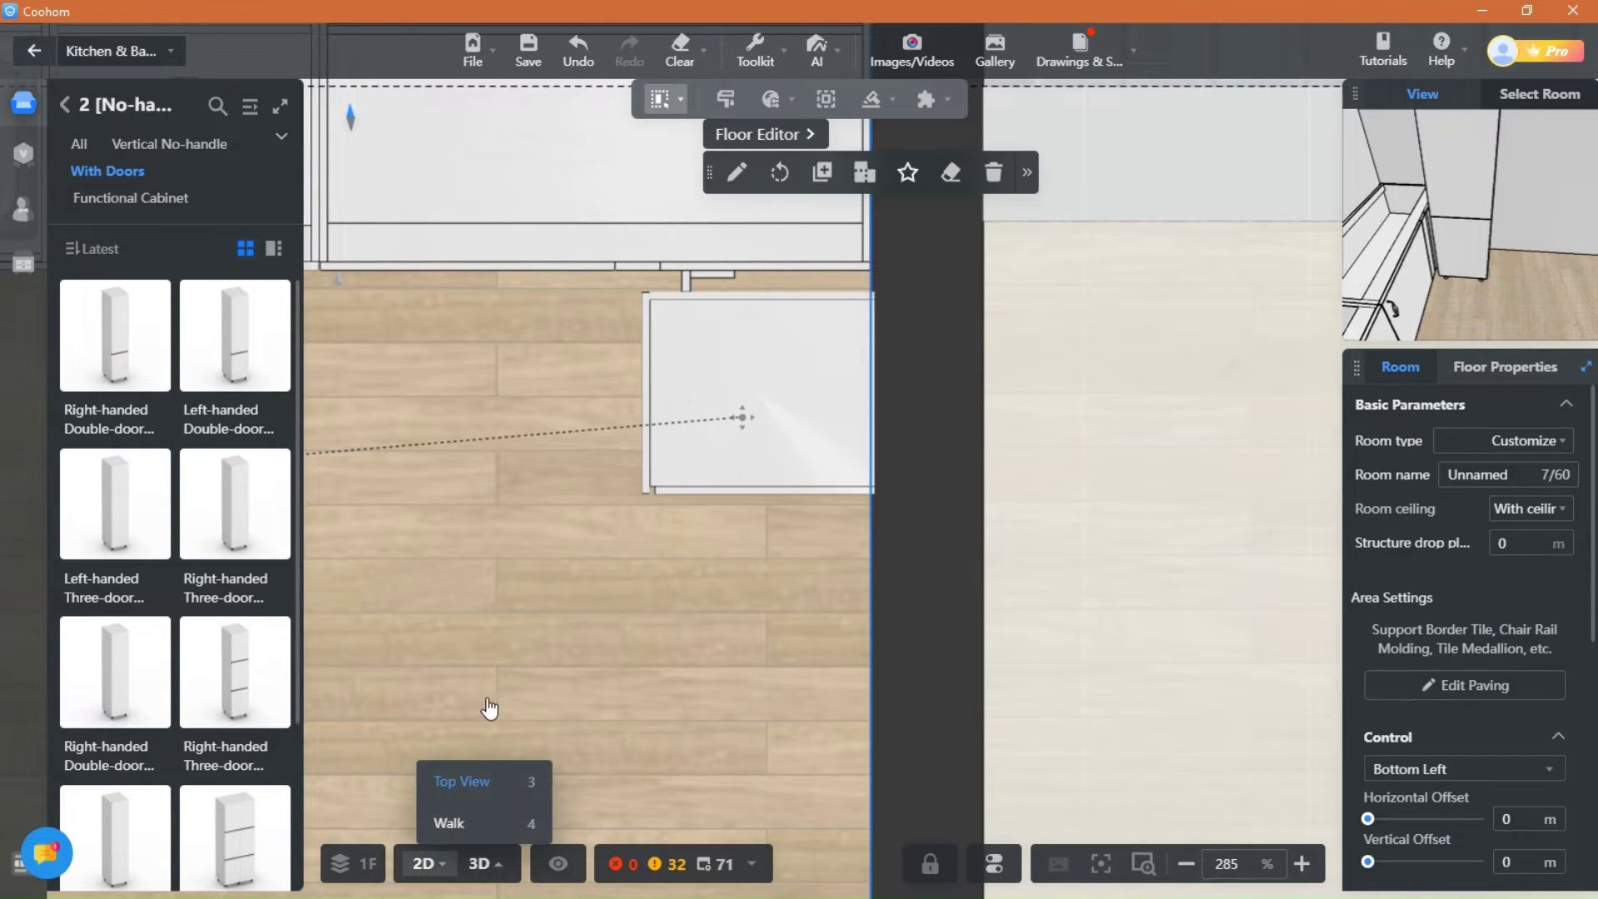
Step: In the 3D view, set the depth of the corner base cabinet's seal panel to 0.47 m beside the three-door high cabinet
left_click(483, 864)
scroll(688, 764, "down", 3)
left_click_drag(737, 780, 821, 676)
scroll(805, 715, "up", 3)
left_click_drag(801, 729, 980, 695)
scroll(959, 667, "up", 6)
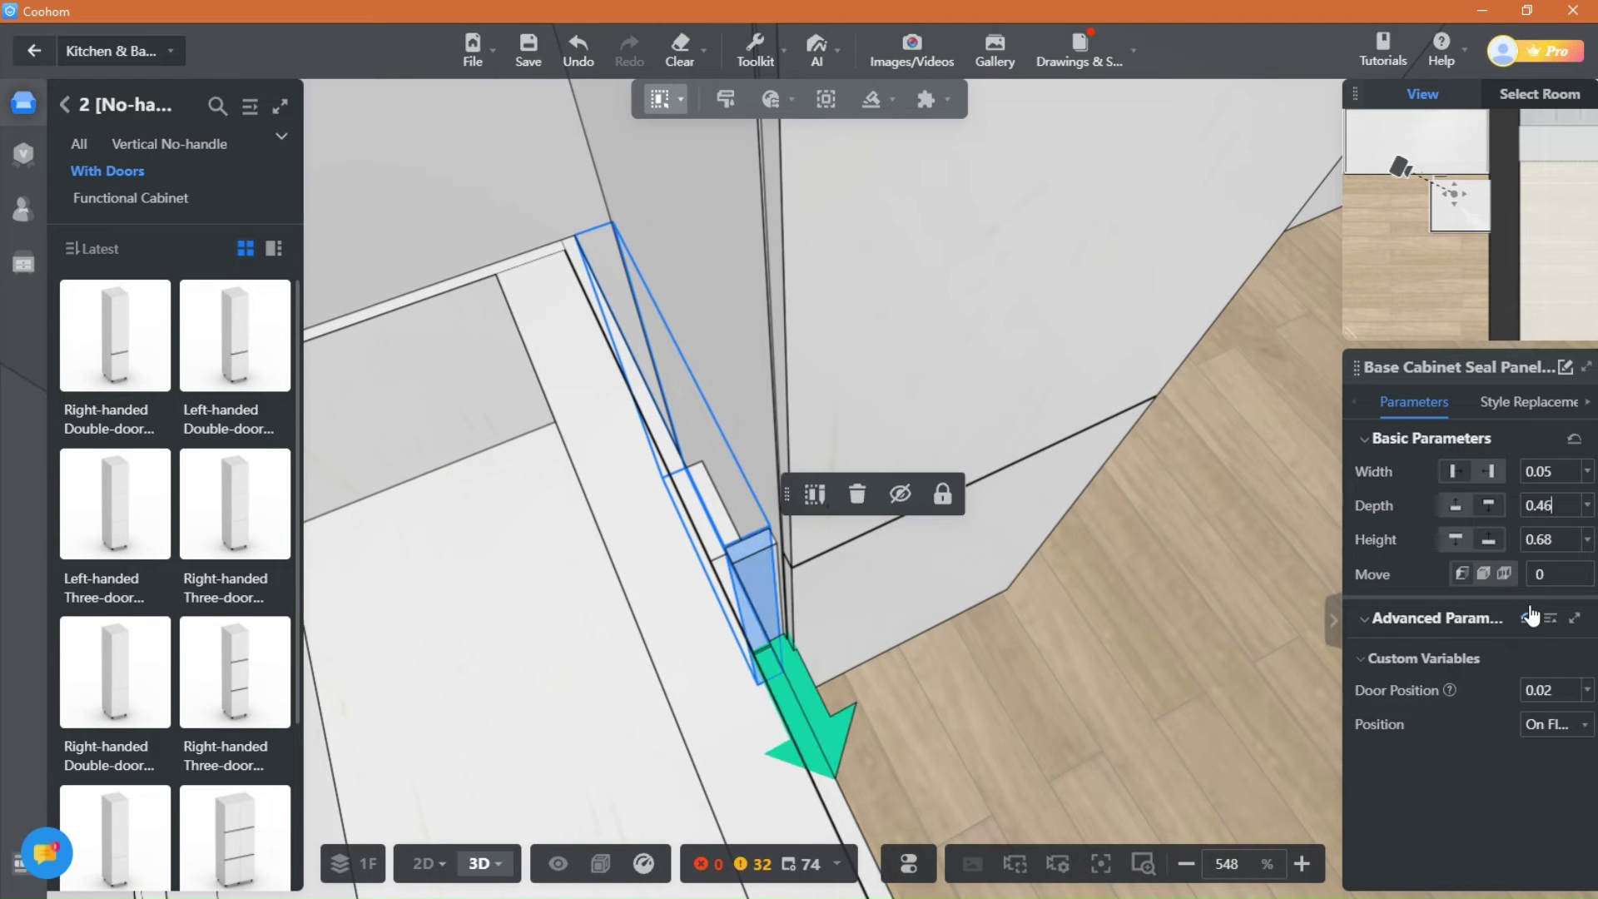
key("BackSpace")
type("7")
key("Return")
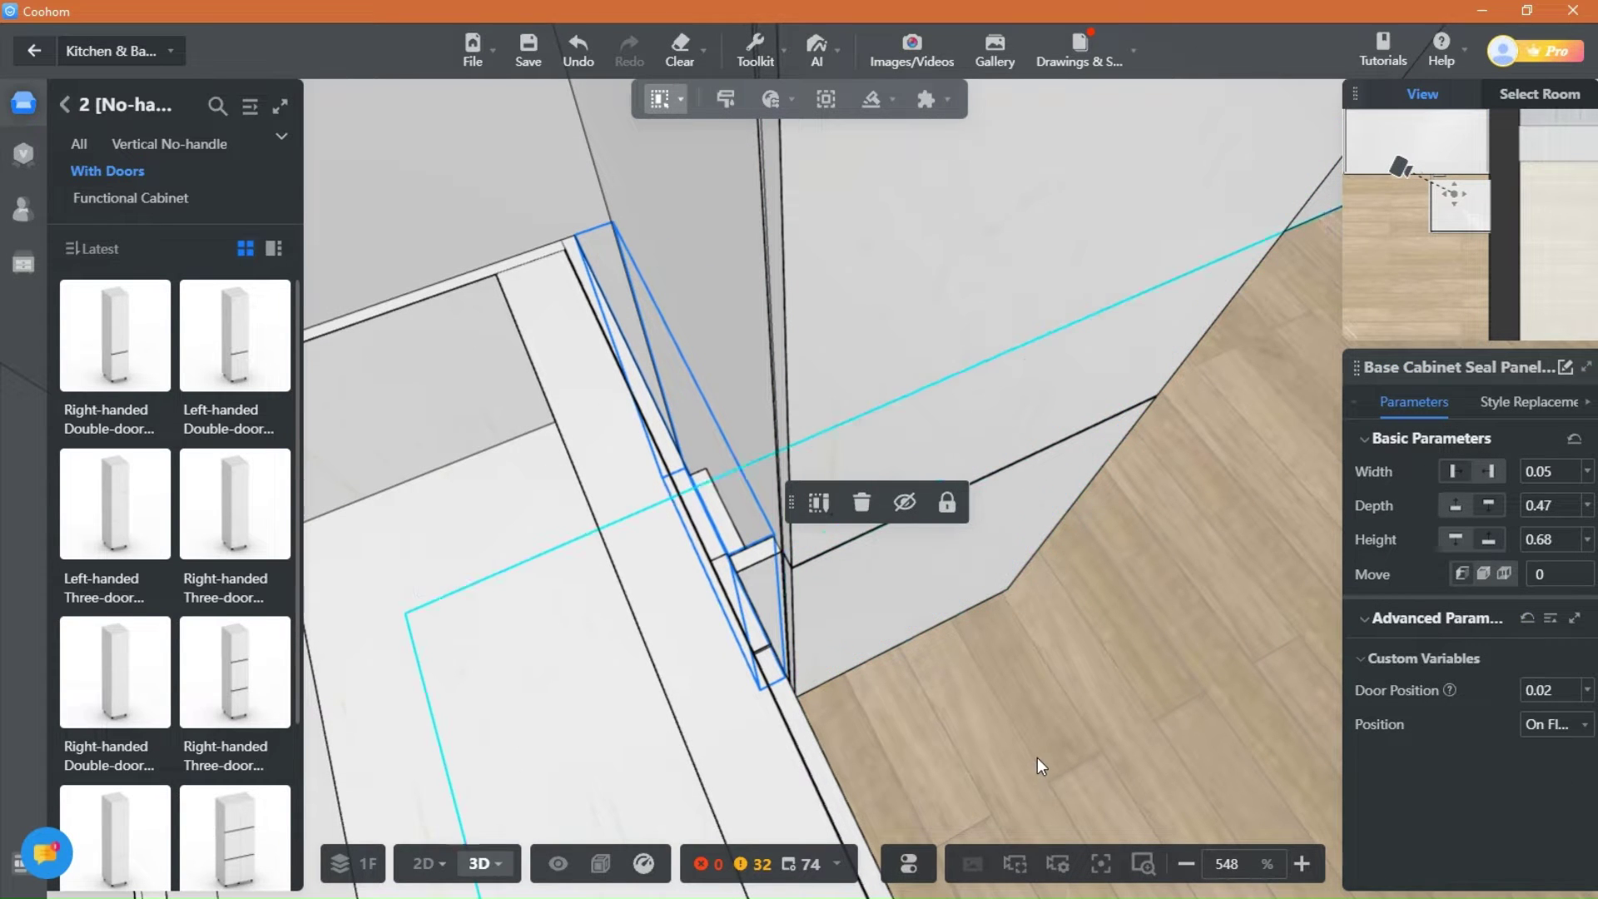
left_click(1037, 757)
scroll(1124, 704, "down", 10)
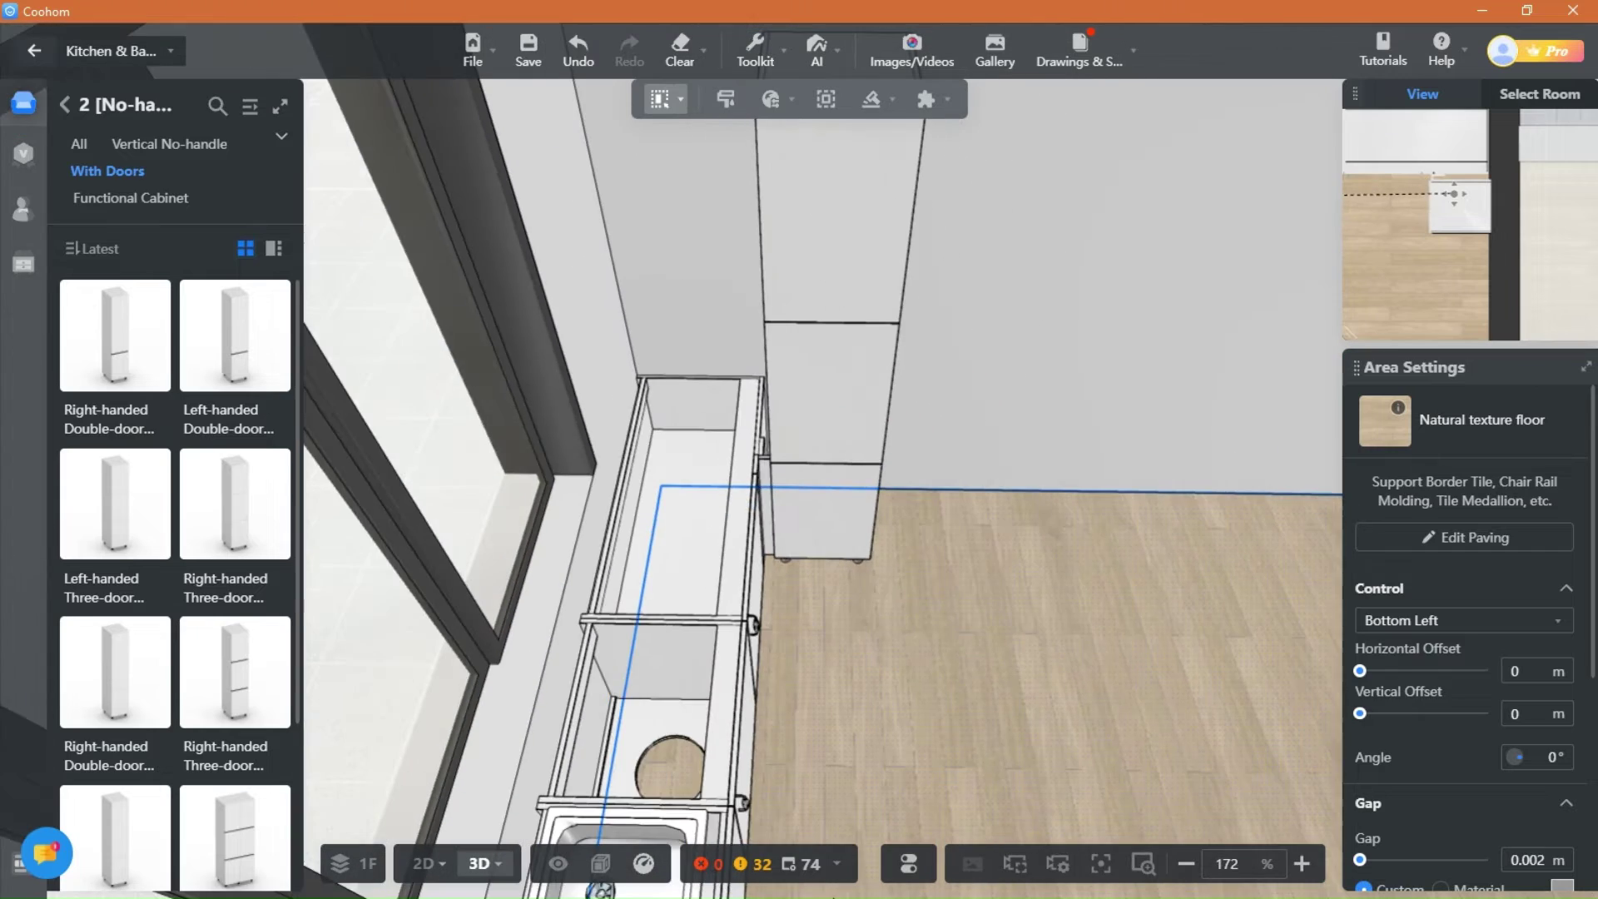
Step: Place the Open Cabinet_Left tall cabinet against the side wall, adjoining the three-door high cabinet
scroll(786, 634, "down", 4)
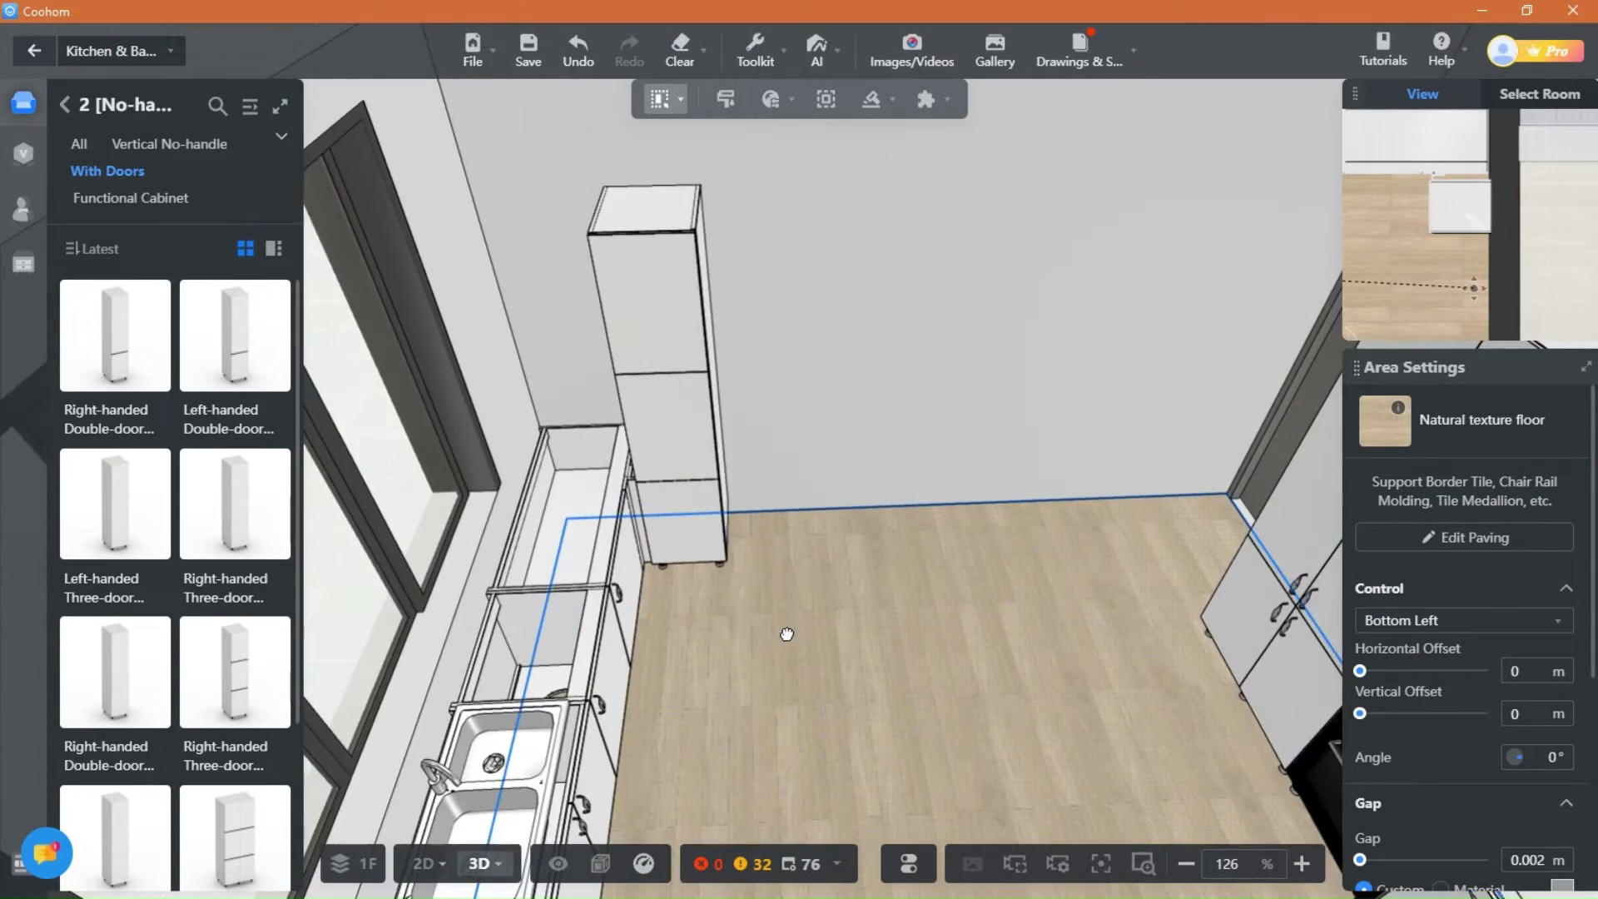
left_click_drag(786, 634, 713, 641)
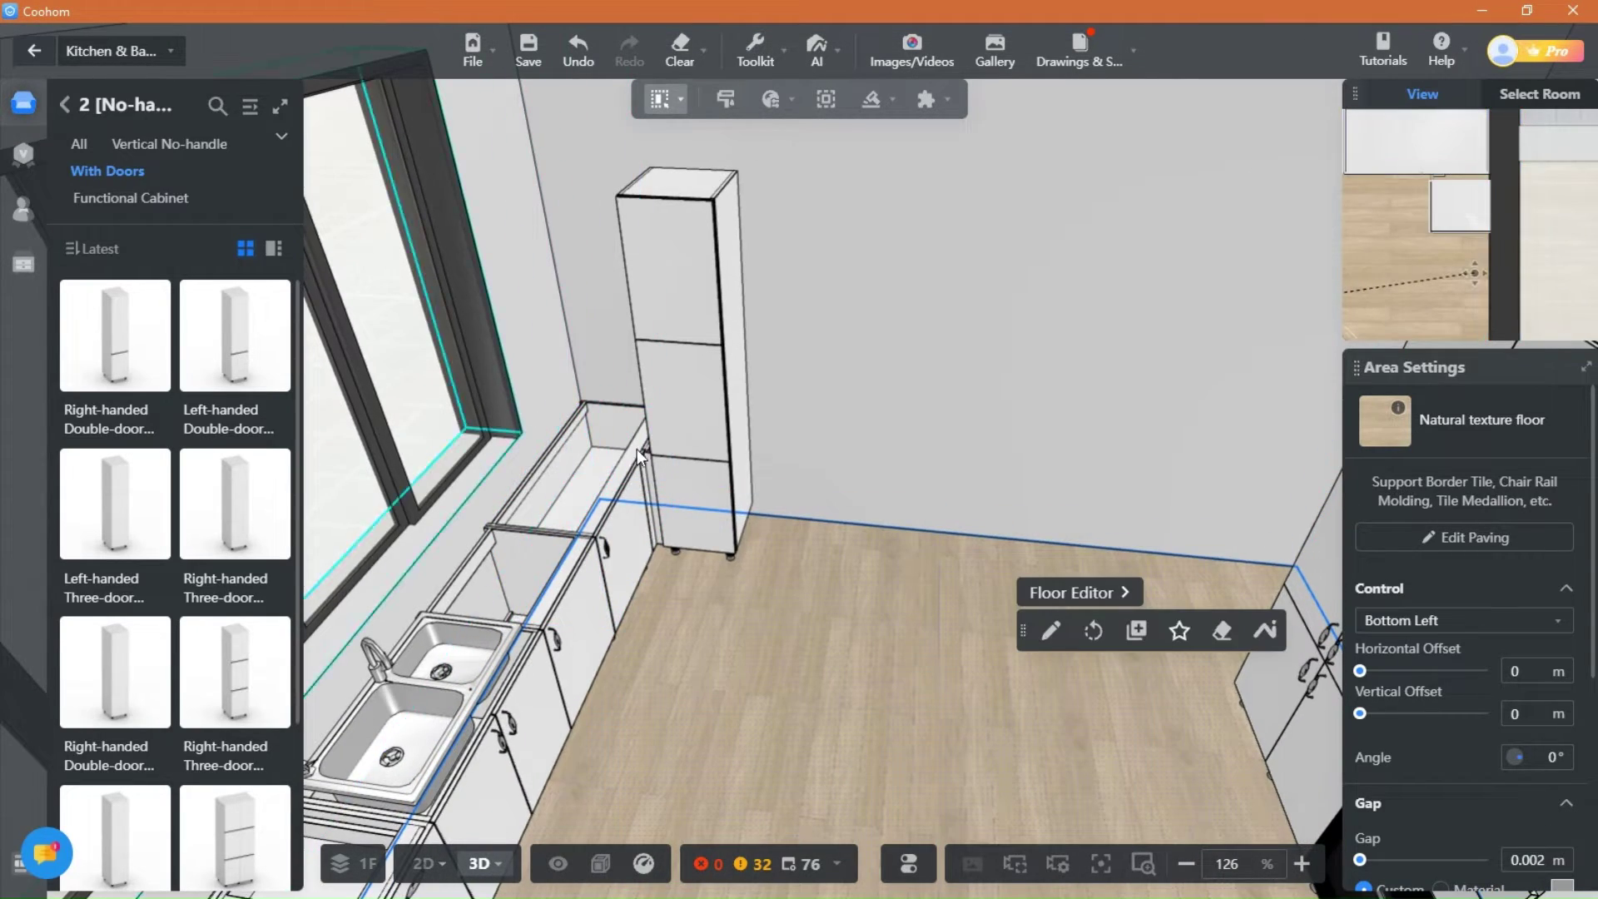
right_click_drag(540, 271, 552, 353)
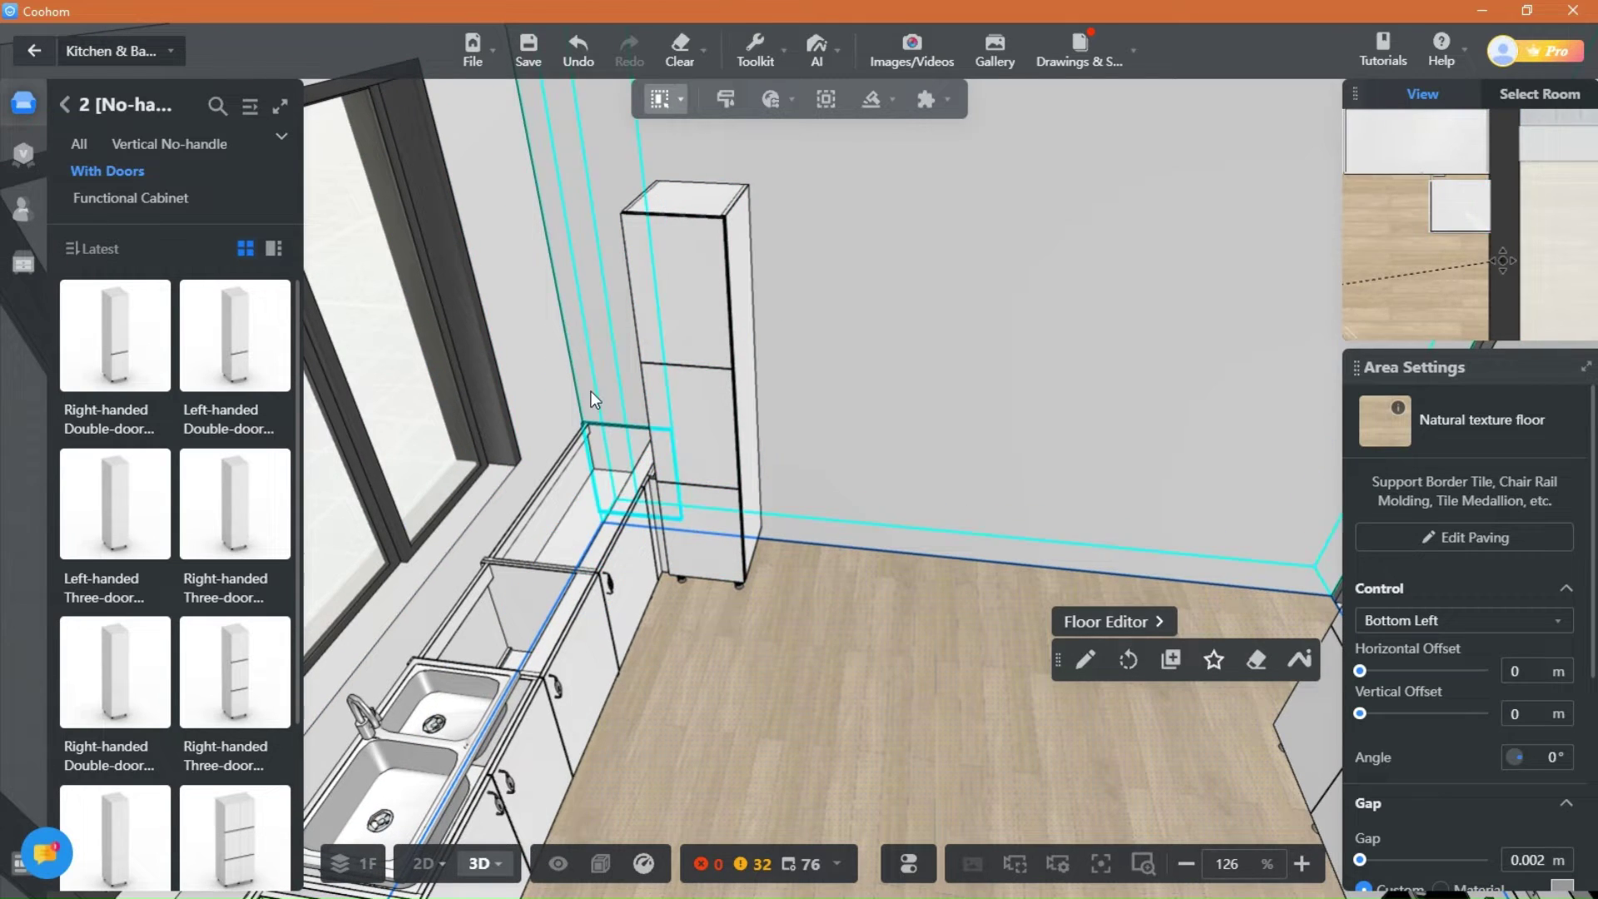
scroll(596, 391, "up", 4)
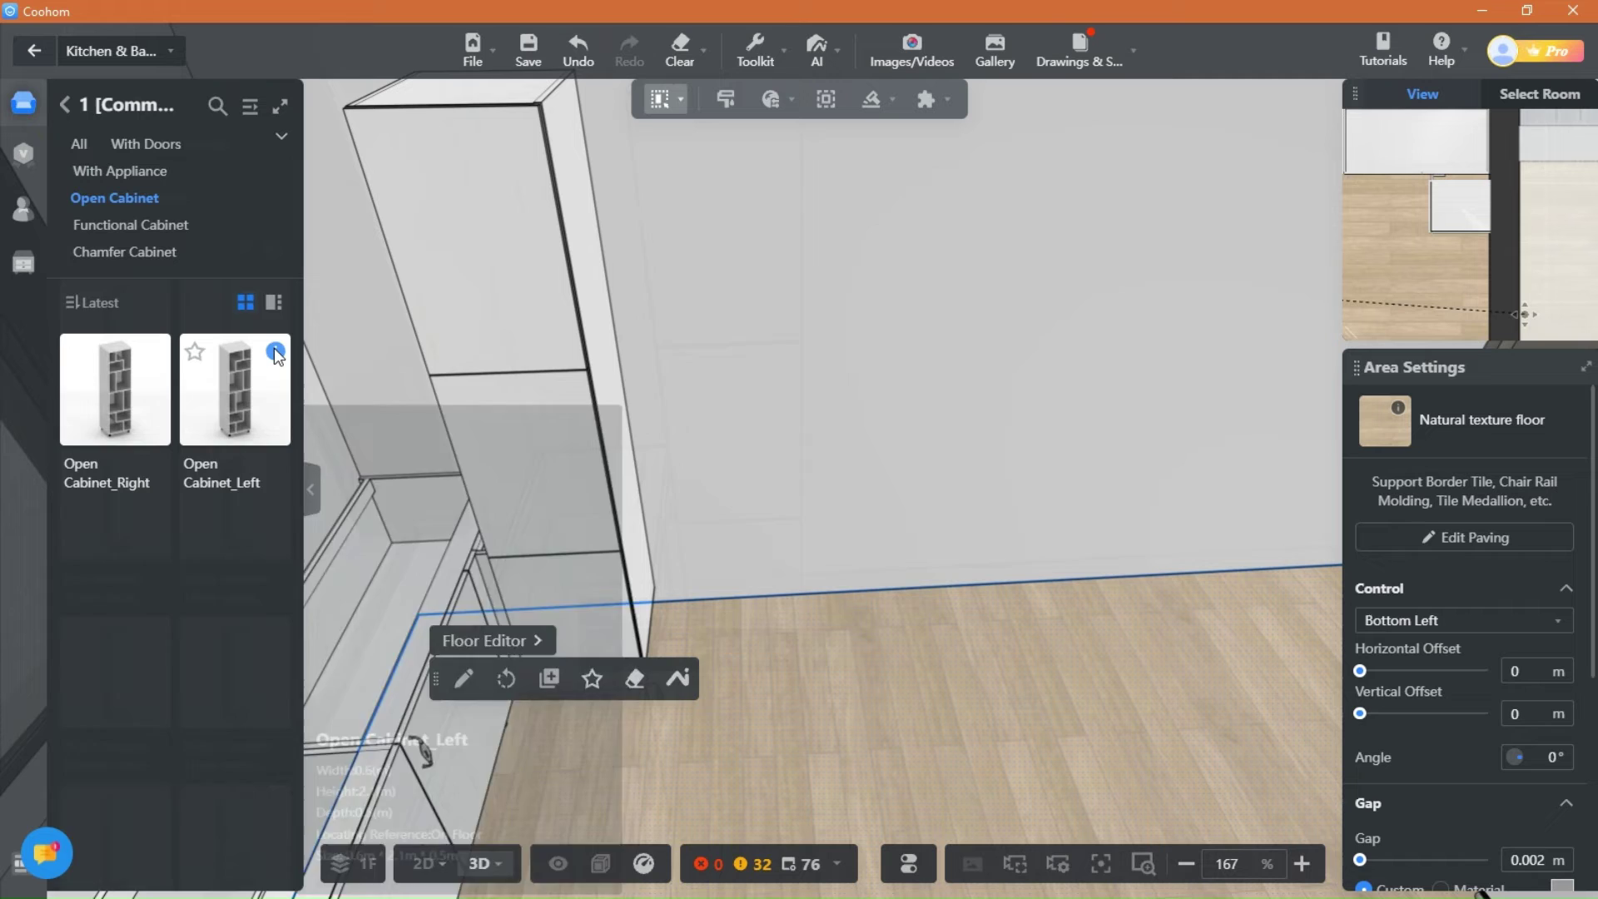
mouse_move(278, 354)
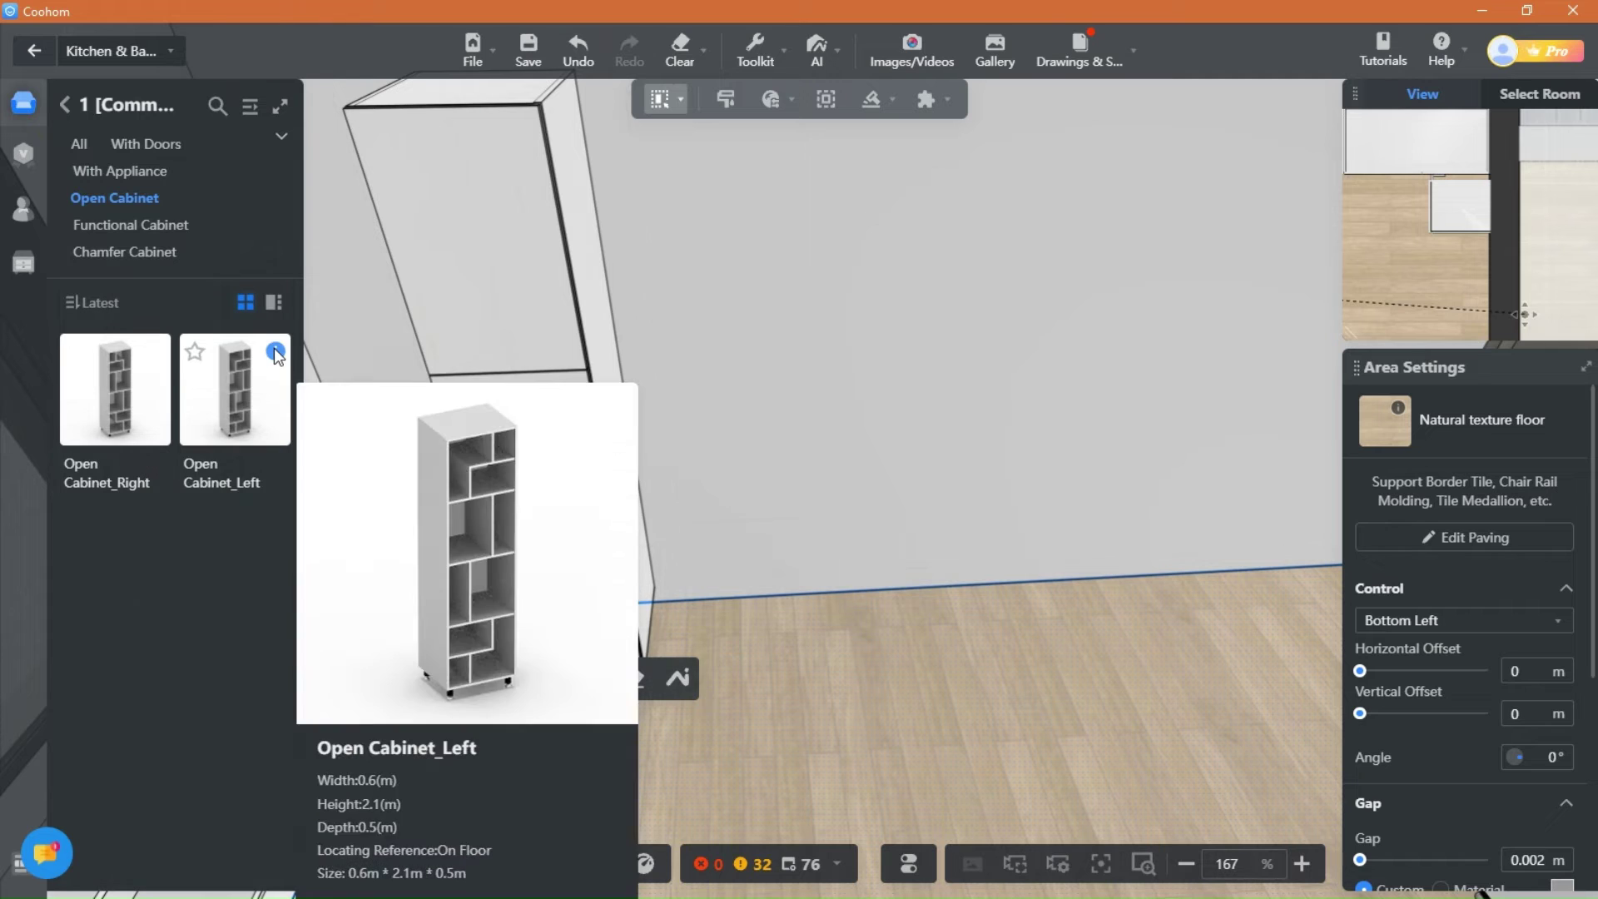
left_click(241, 399)
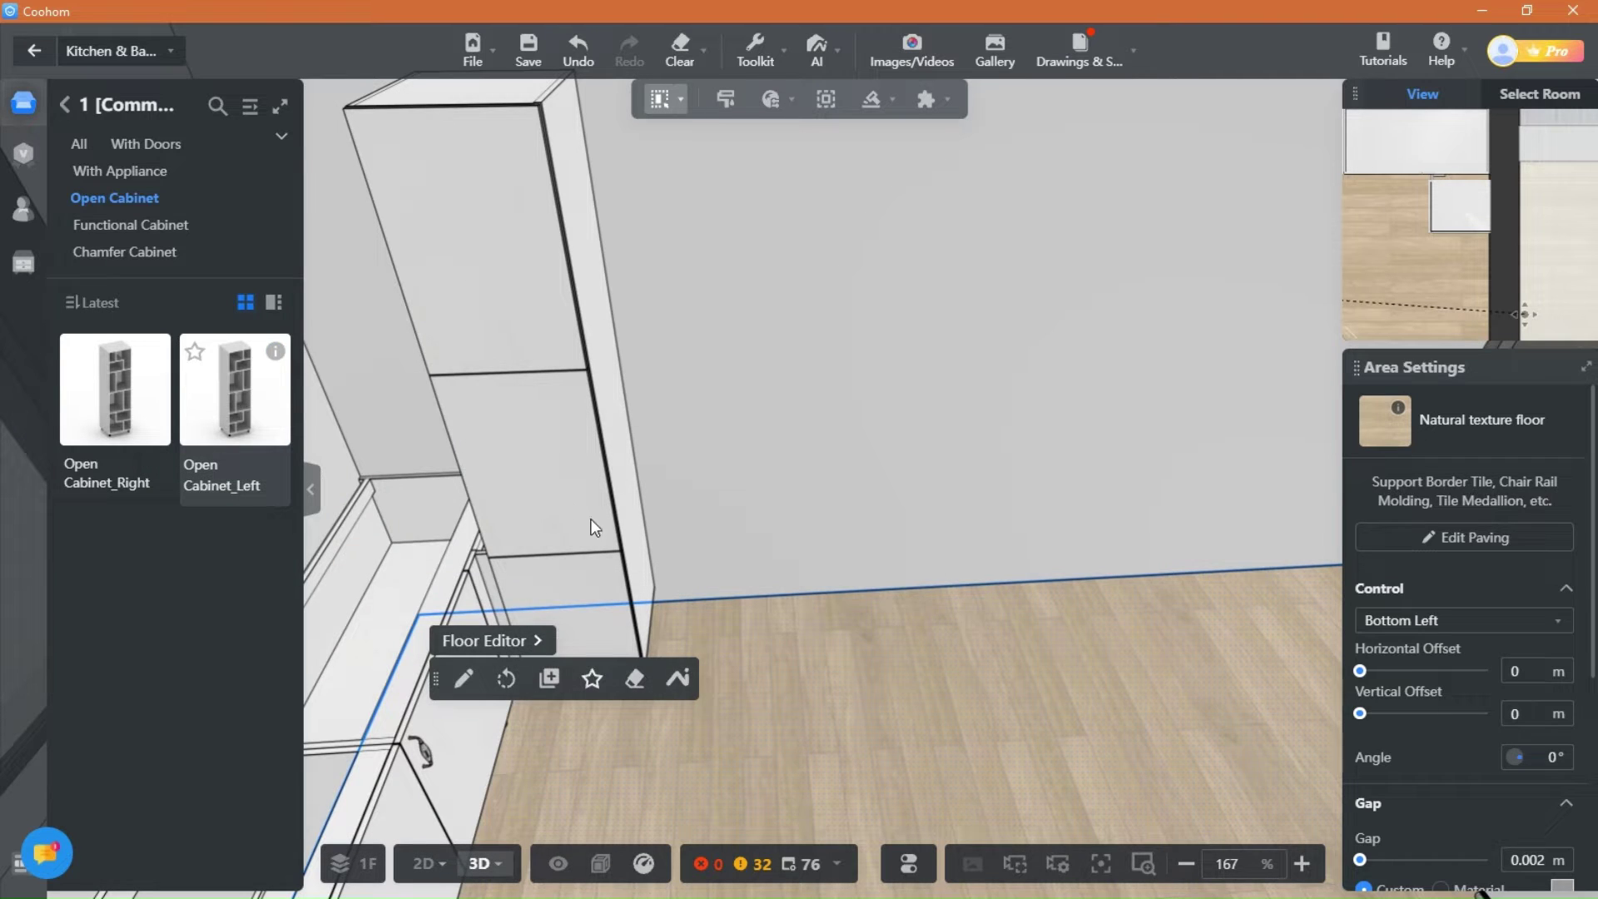
left_click(712, 578)
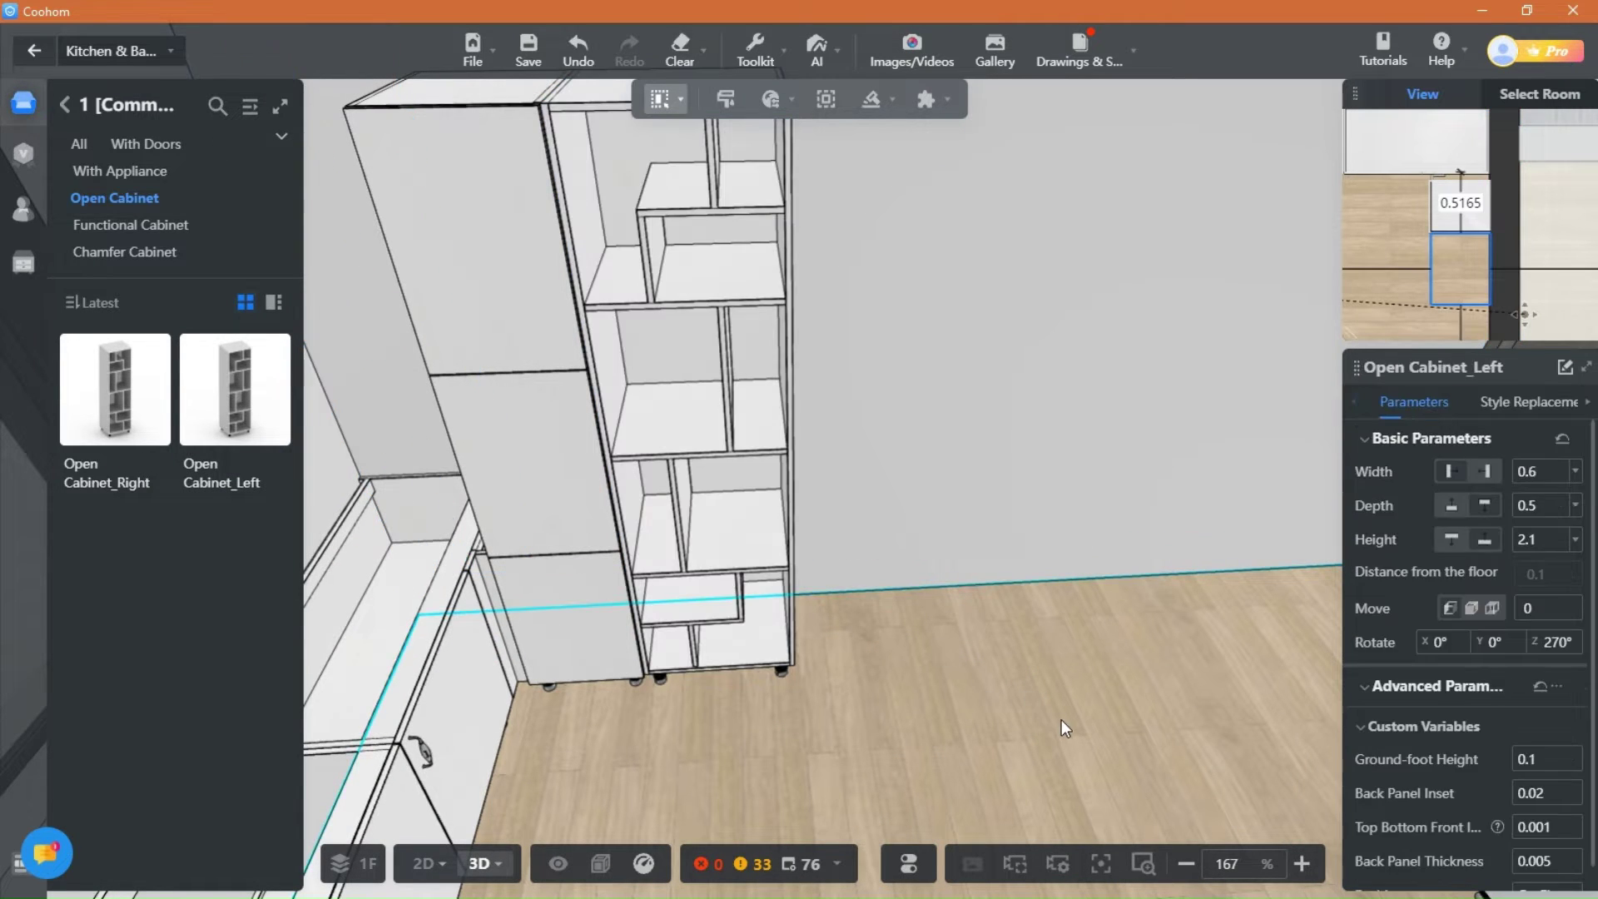
Step: Delete the corner single-door base cabinet between the base run and the three-door high cabinet
left_click(1061, 719)
left_click_drag(1061, 719, 917, 357)
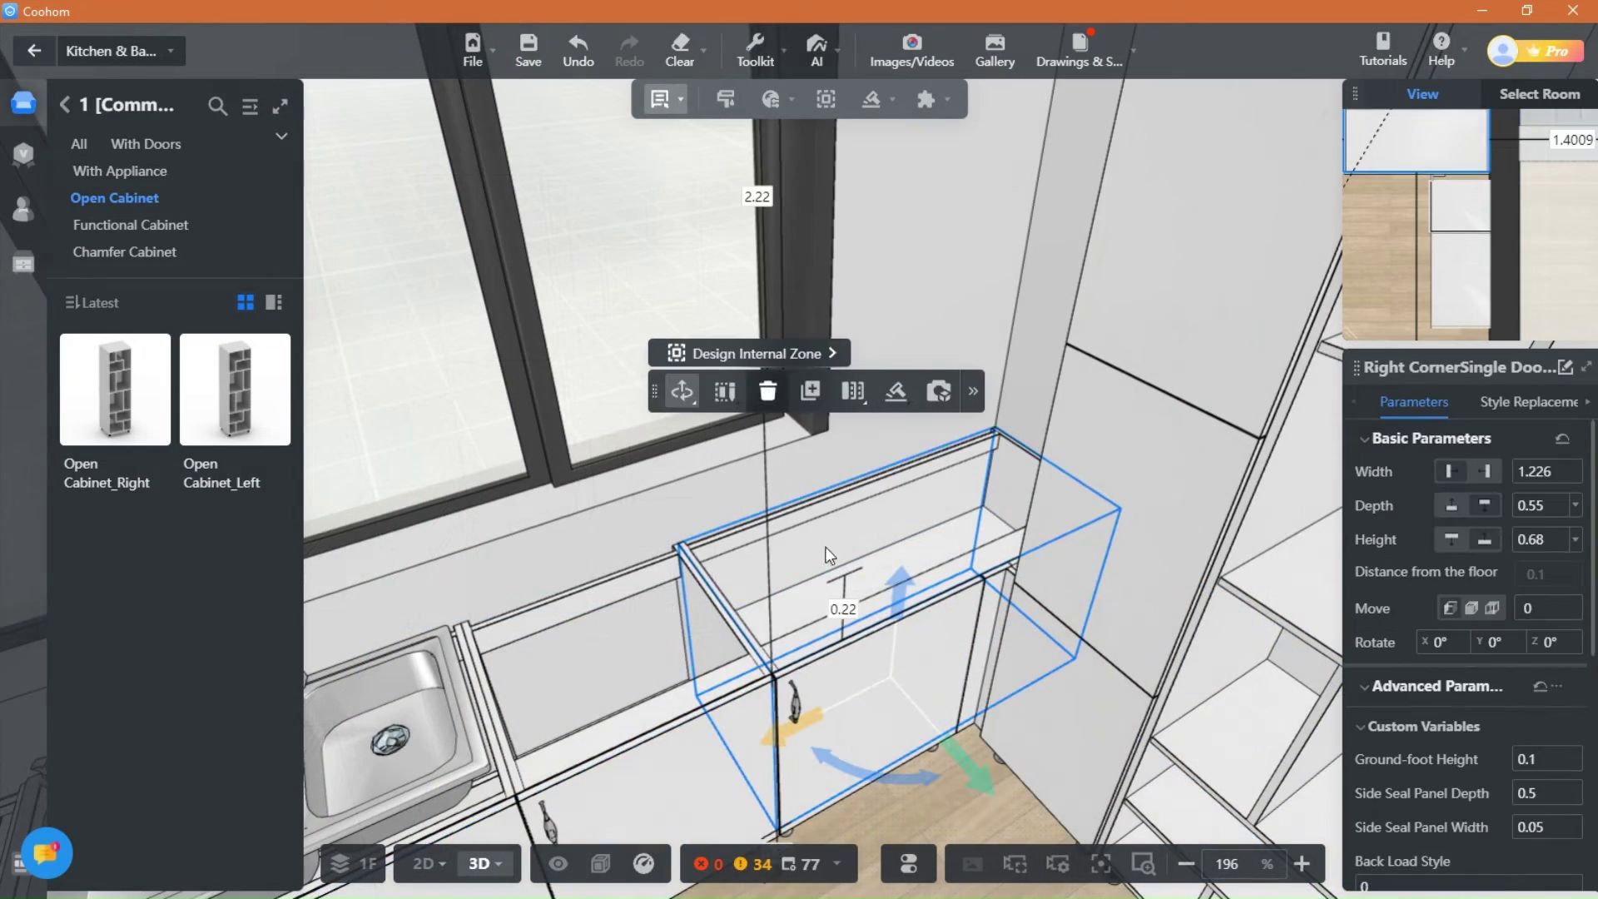
left_click(767, 392)
Step: Duplicate the three-door high cabinet and place the copy beside it on the side facing the window wall
left_click_drag(962, 790, 1117, 780)
right_click_drag(1117, 780, 833, 603)
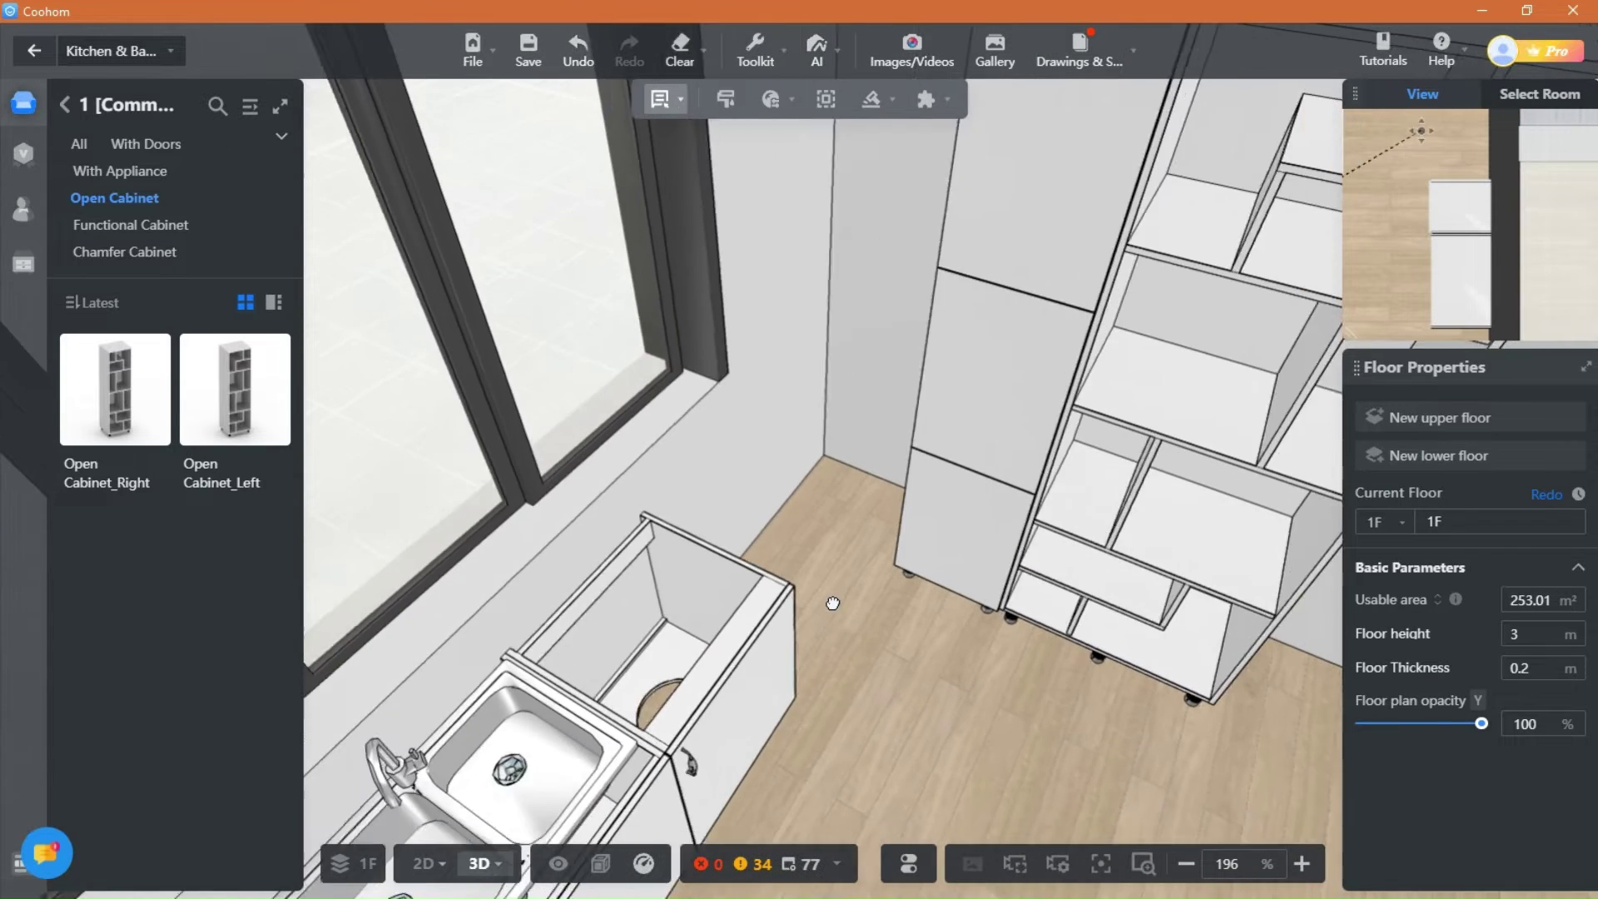
left_click_drag(833, 602, 902, 579)
left_click(897, 459)
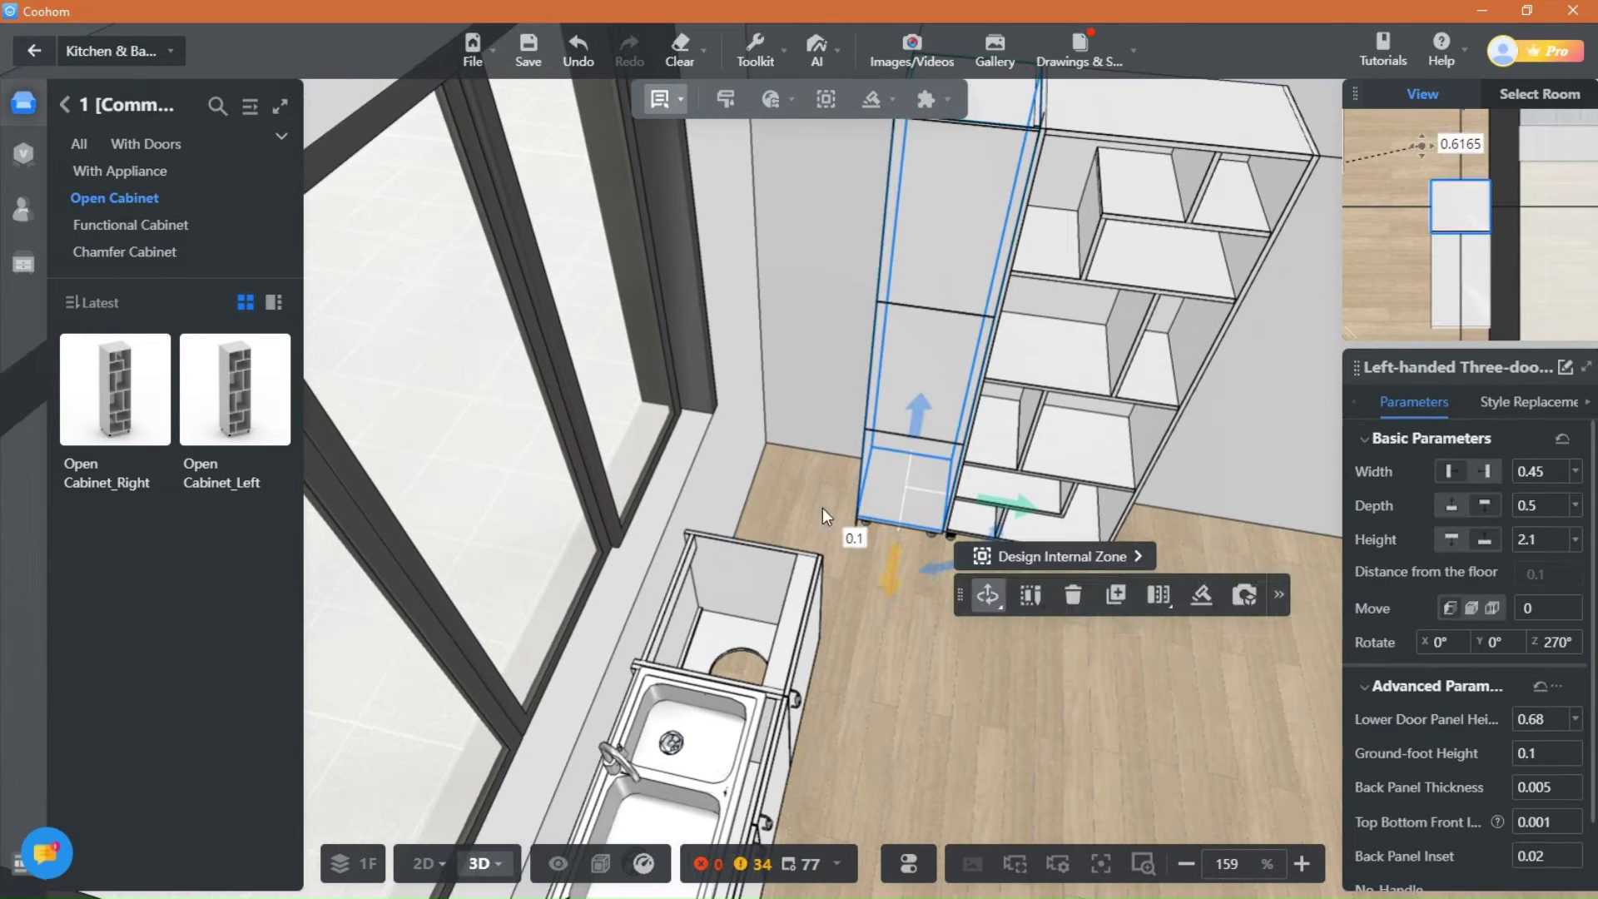
left_click(1115, 594)
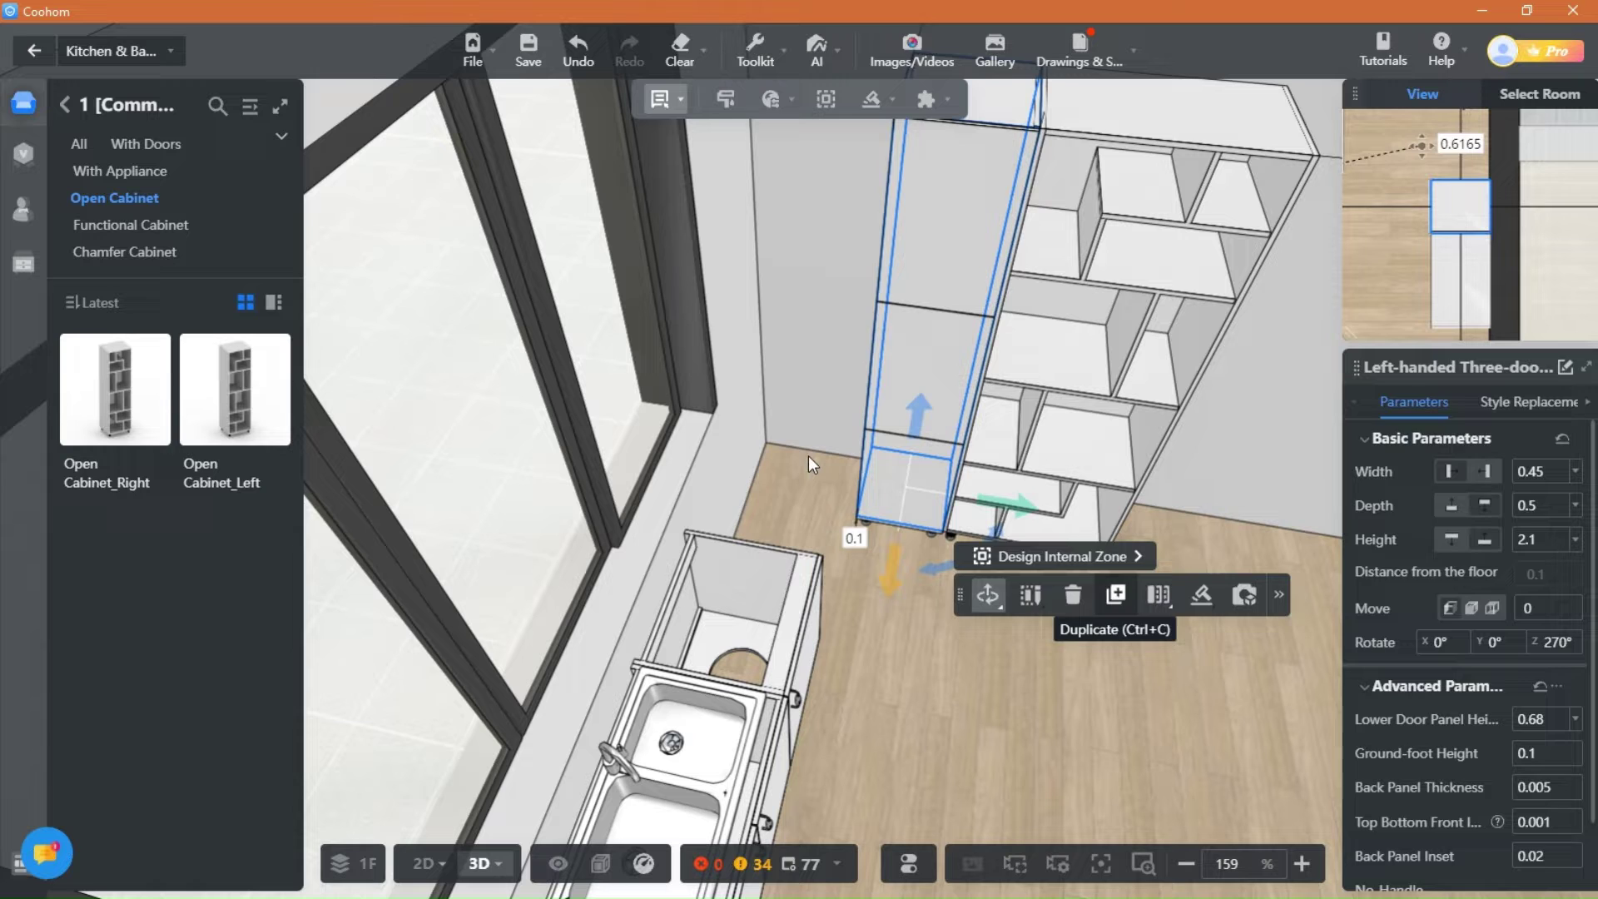
left_click(784, 420)
left_click(1008, 725)
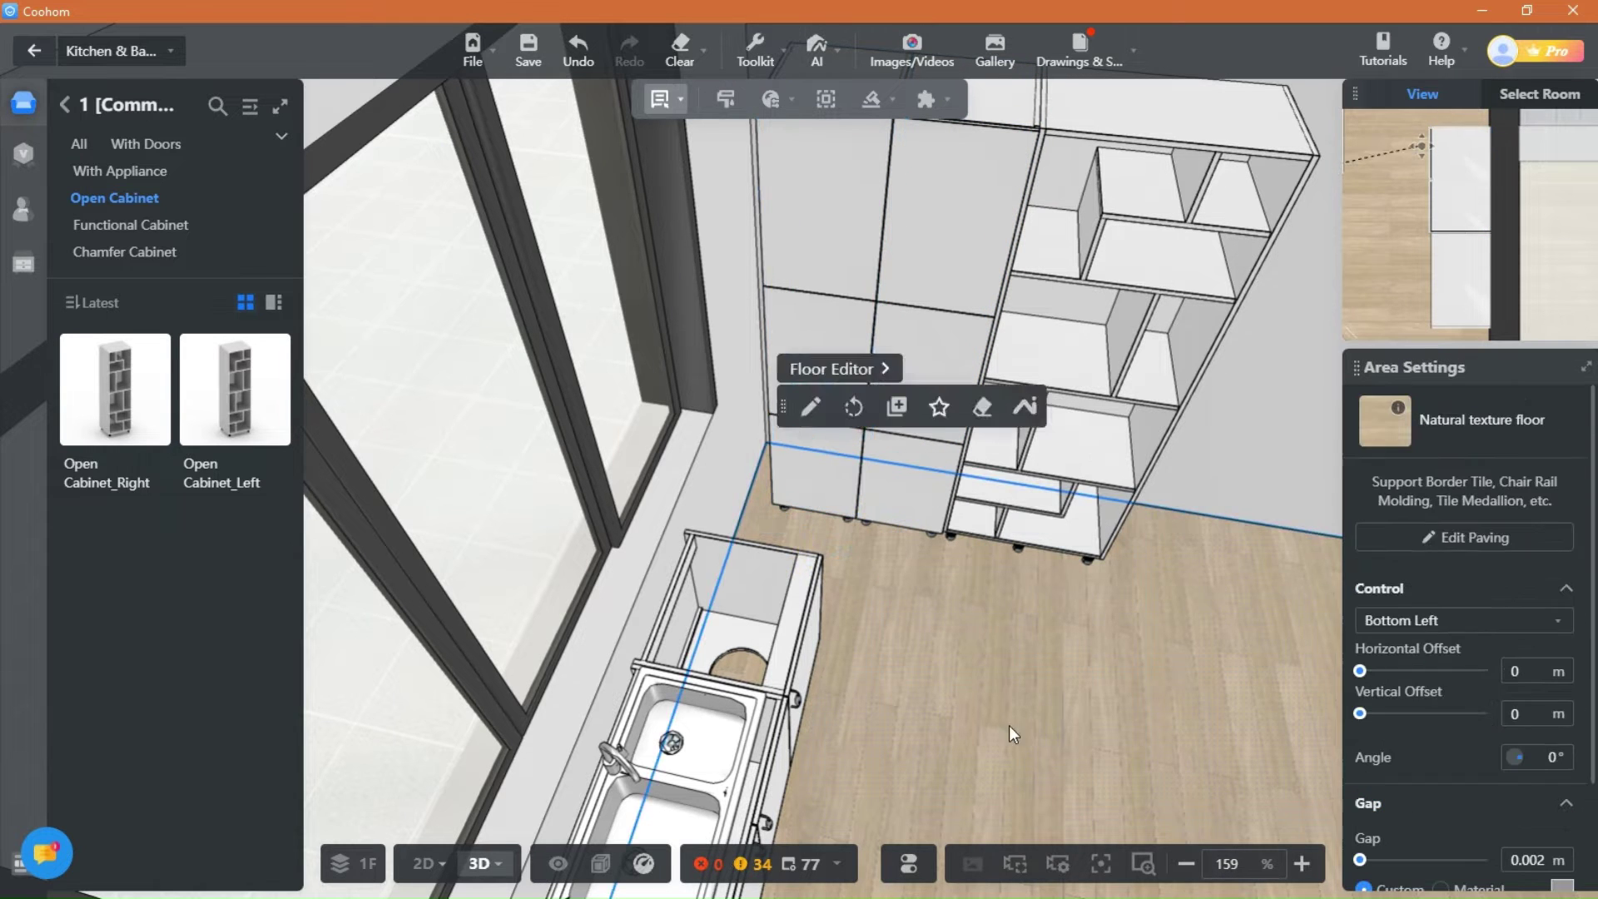
Step: Move the duplicated three-door high cabinet along the side wall toward the window wall
left_click_drag(1009, 726, 985, 717)
left_click(801, 478)
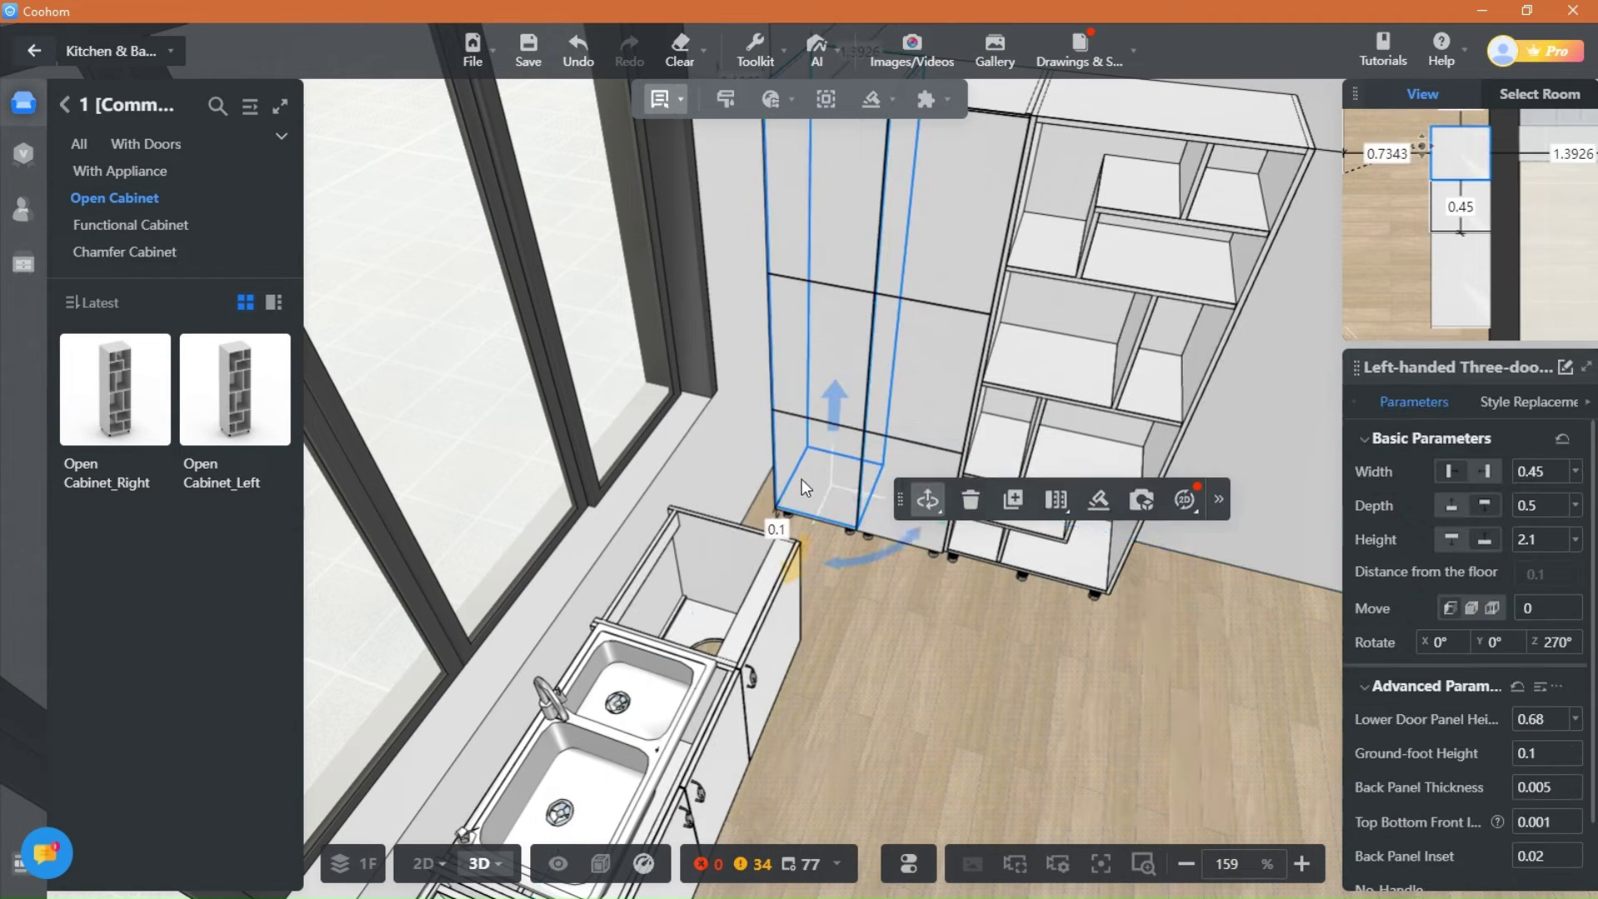
left_click_drag(844, 582, 893, 460)
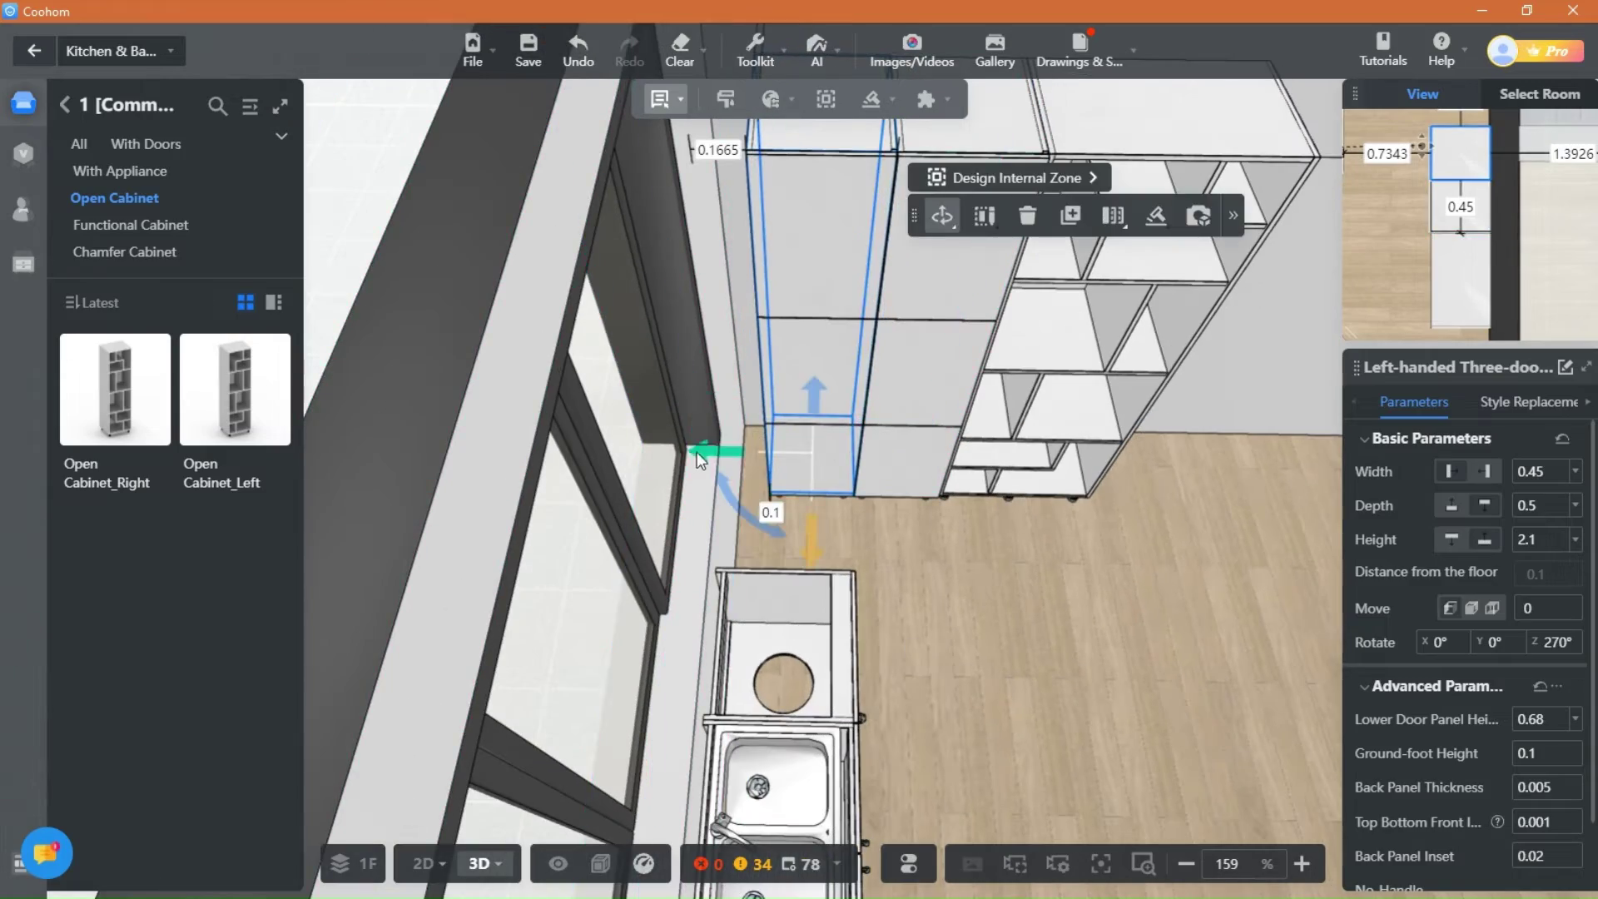
left_click_drag(696, 452, 637, 451)
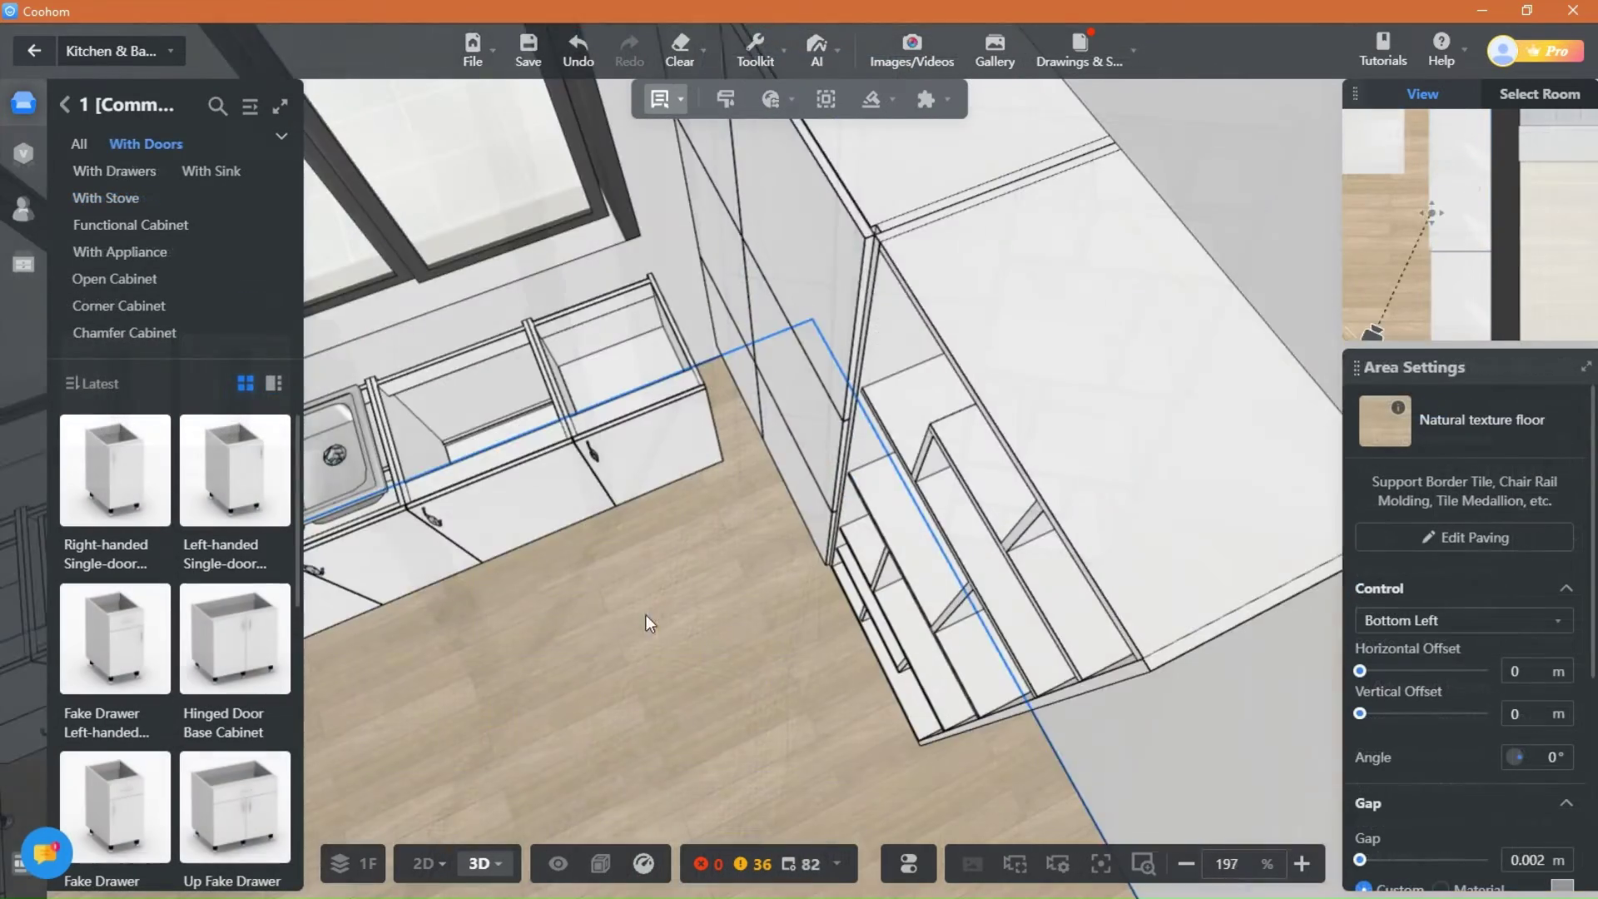
Step: Set the width of the single-door base cabinet at the corner end of the run to 0.71 m
right_click_drag(646, 614, 891, 722)
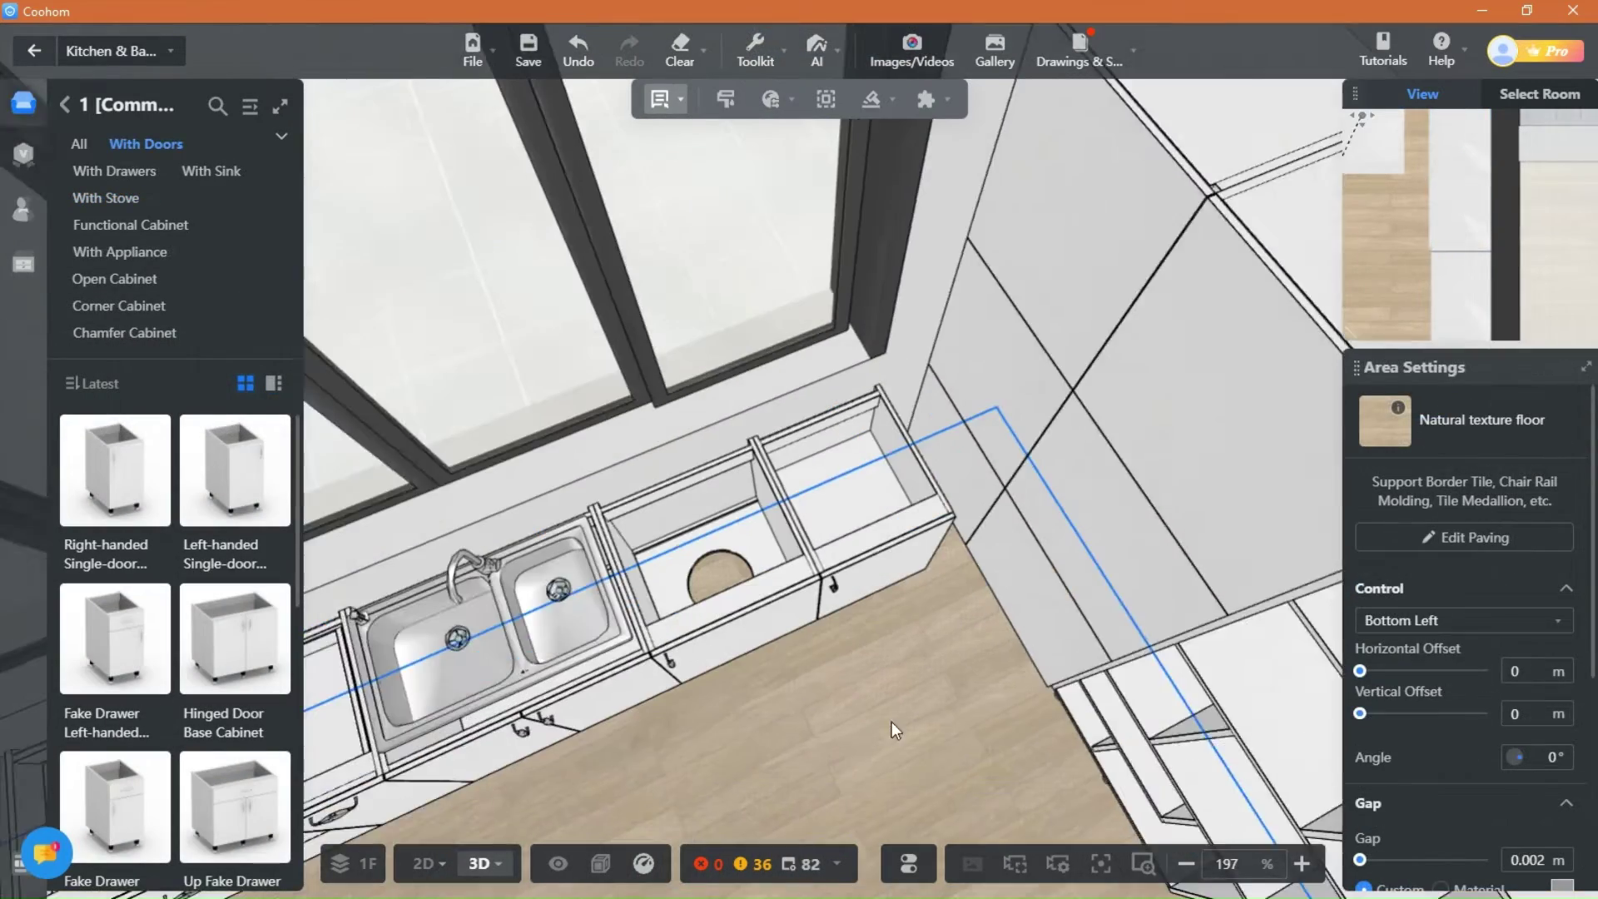
scroll(891, 721, "up", 2)
left_click(907, 566)
left_click_drag(998, 801, 936, 767)
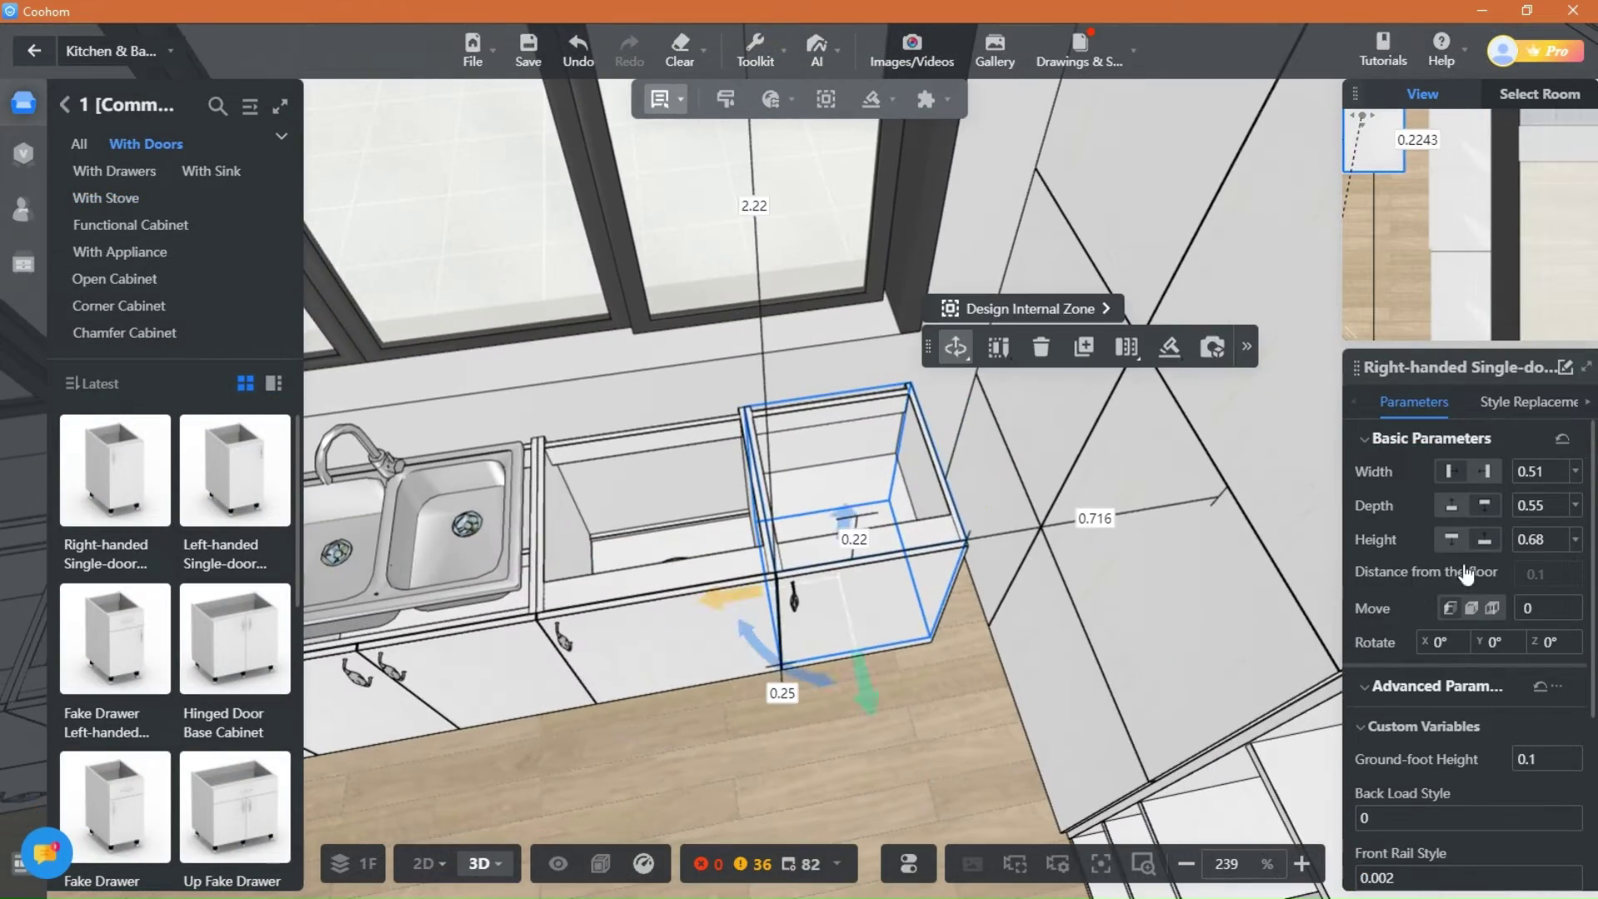
left_click(1562, 467)
left_click(1562, 467)
left_click(844, 761)
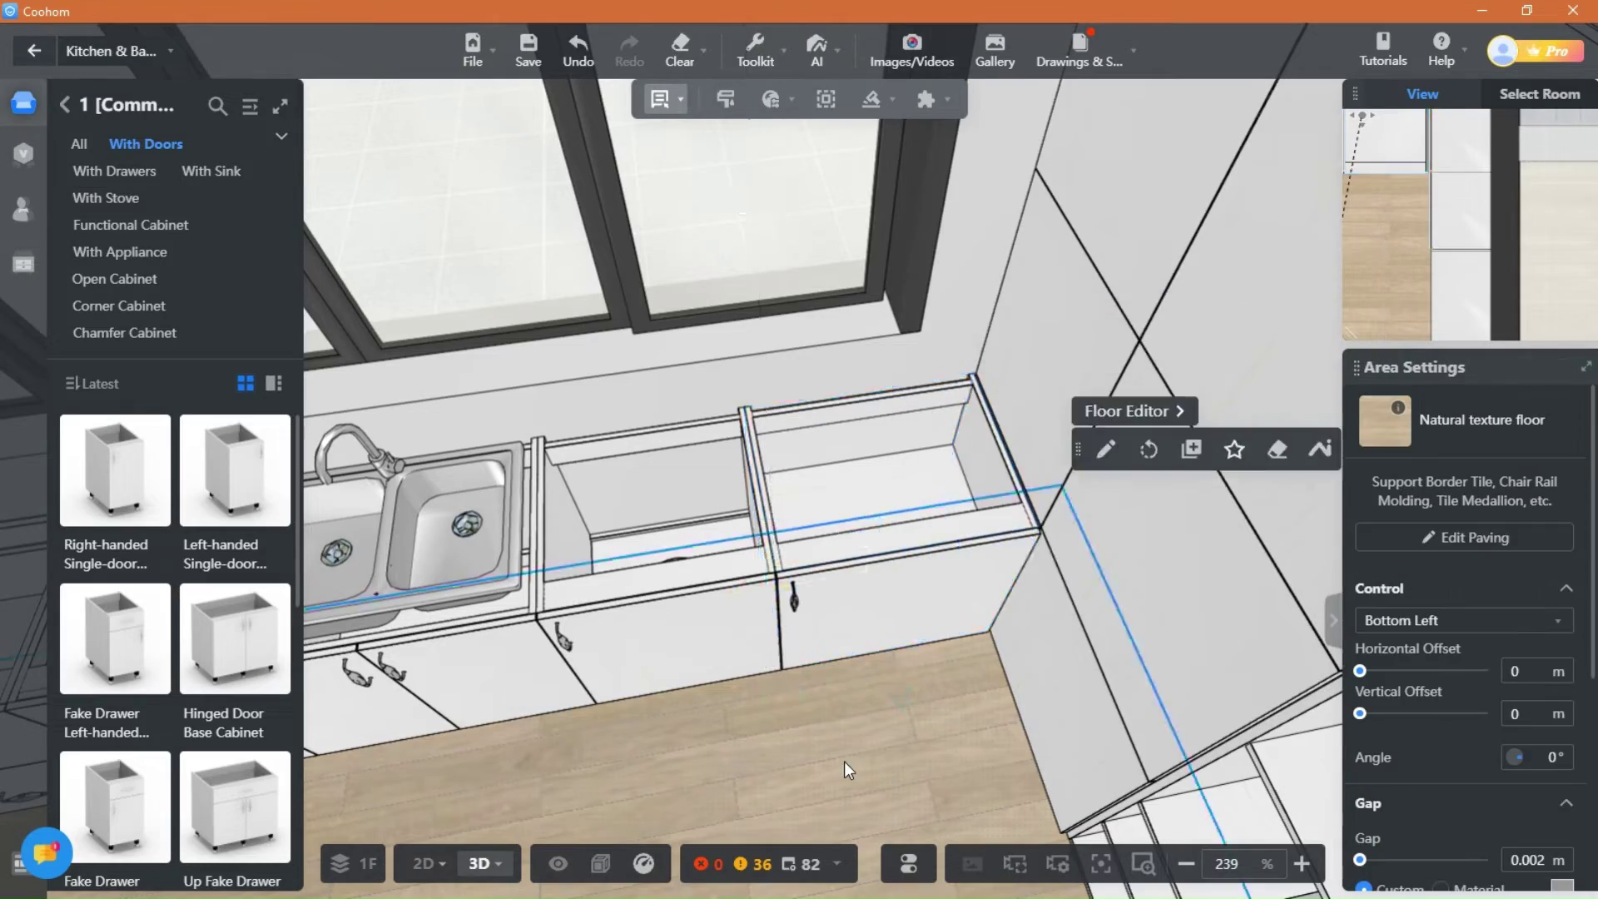
Step: Set the width of the single-door base cabinet beside the high cabinets to 0.7 m
scroll(845, 757, "down", 6)
scroll(752, 738, "up", 3)
right_click_drag(752, 738, 966, 724)
left_click_drag(907, 724, 1020, 734)
right_click_drag(1020, 734, 800, 758)
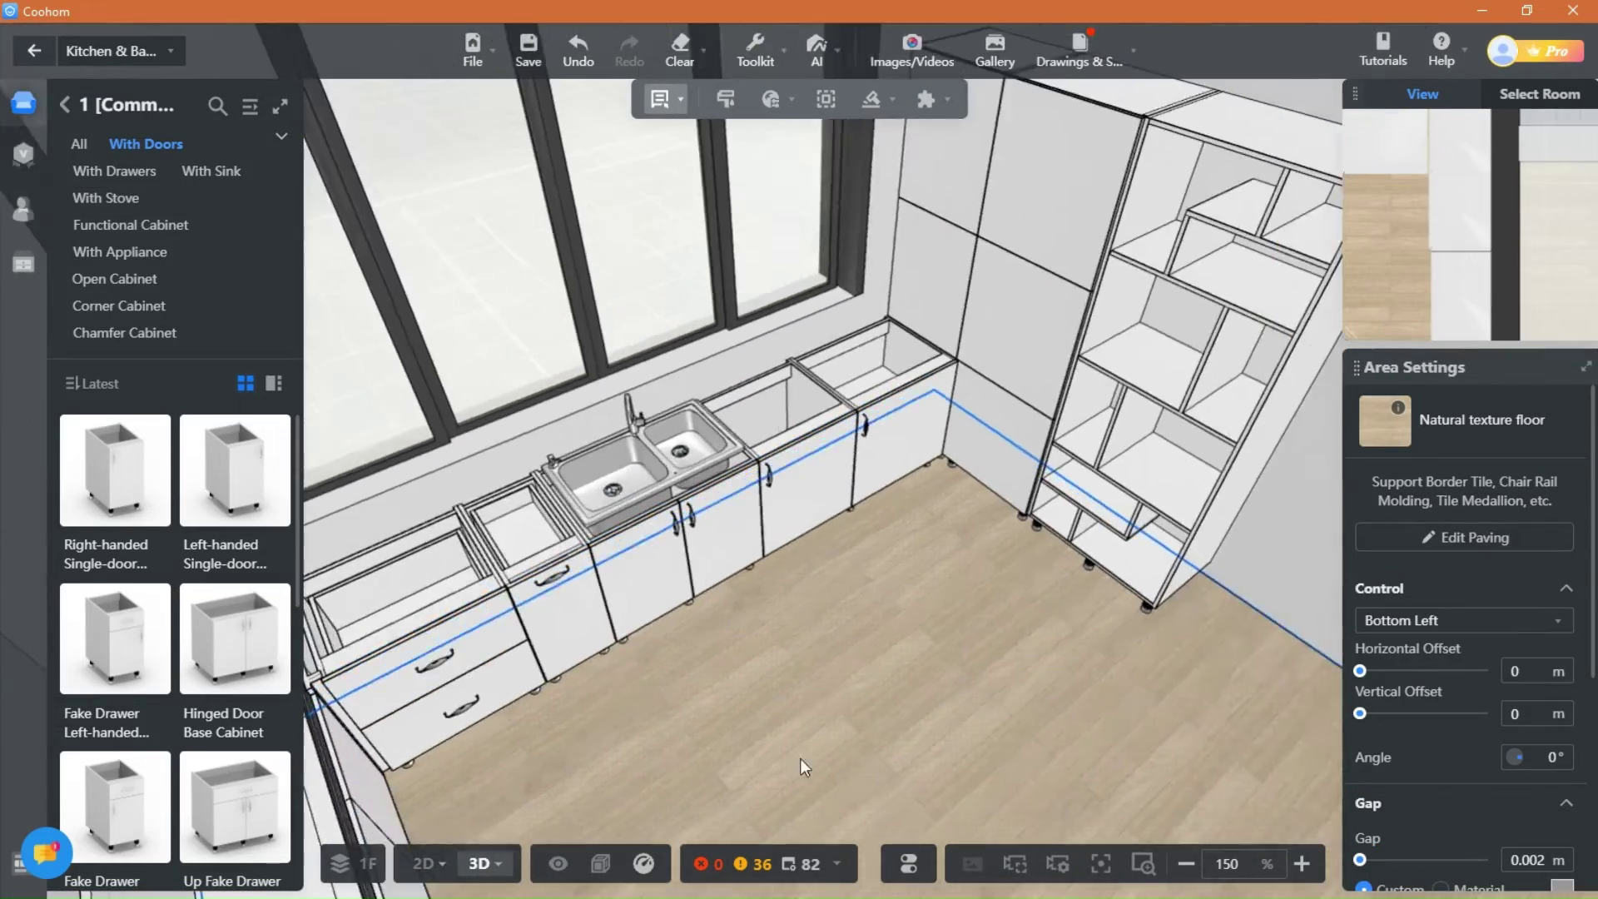
left_click_drag(800, 757, 938, 576)
right_click_drag(939, 576, 827, 702)
scroll(828, 702, "up", 5)
left_click(781, 534)
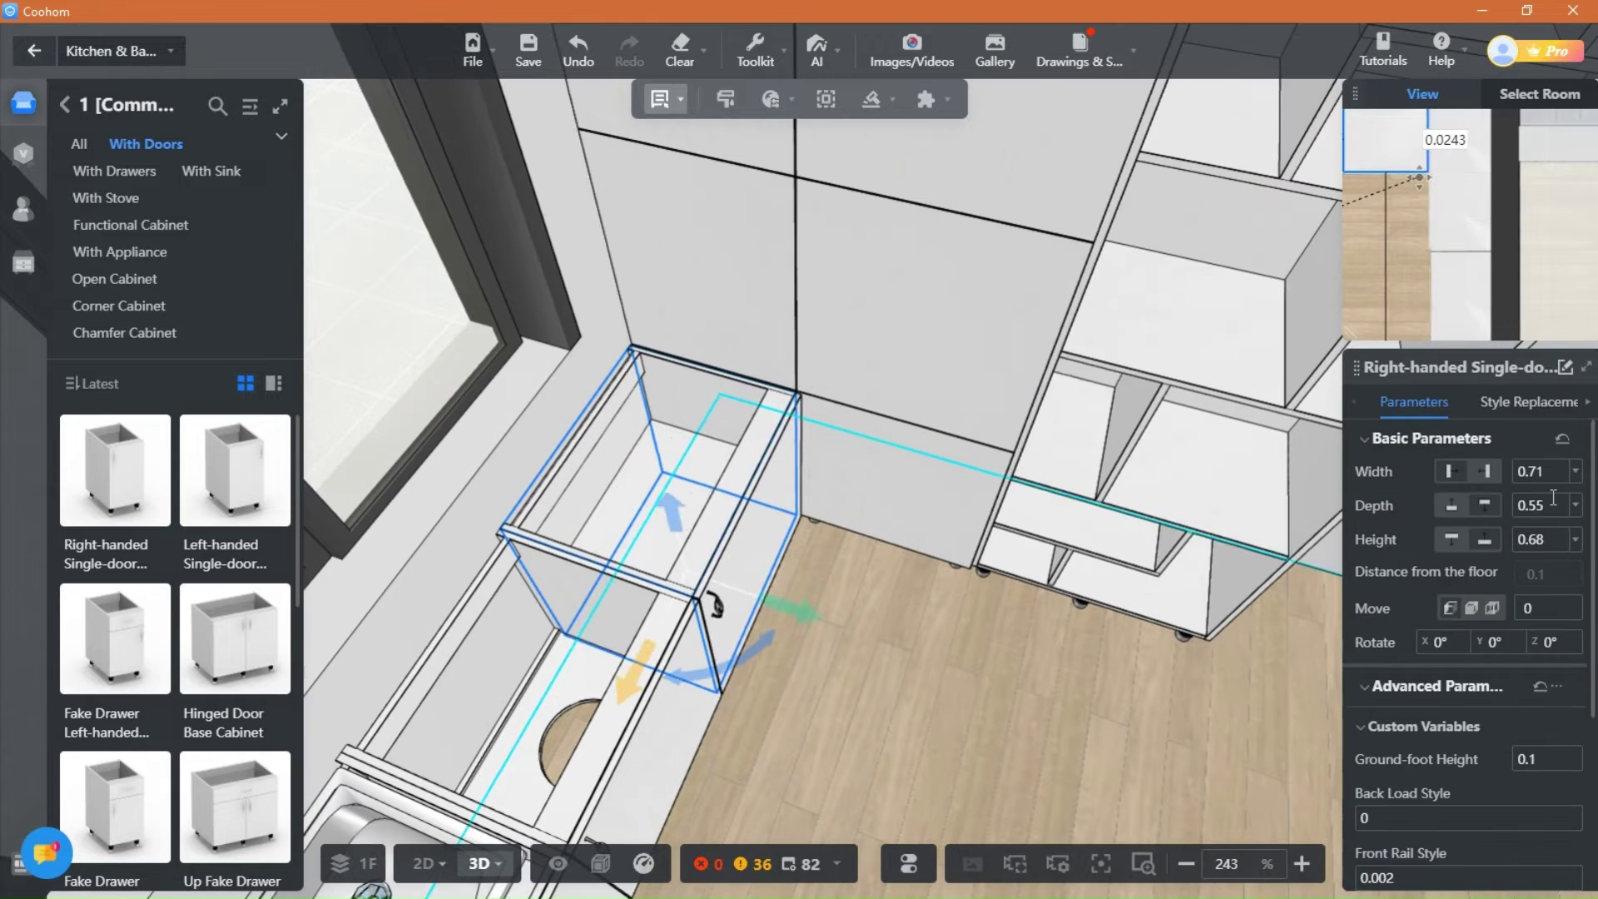
left_click(1553, 472)
key("BackSpace")
key("Return")
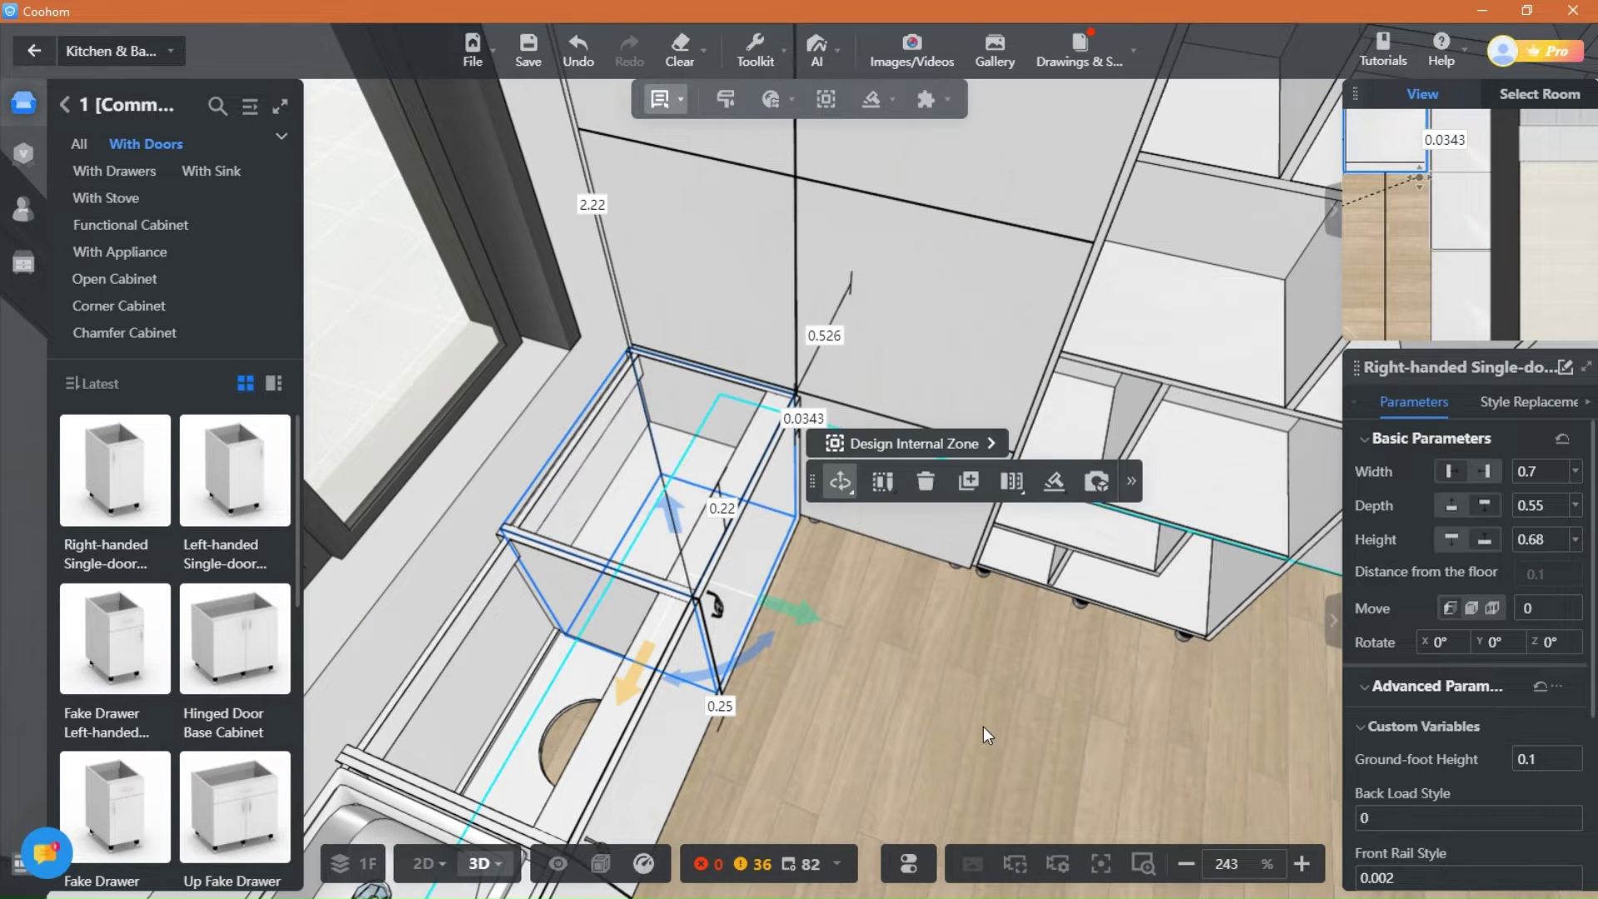
left_click(982, 727)
Step: Shift the high cabinets along the side wall away from the end of the base cabinet run
scroll(982, 727, "down", 1)
left_click_drag(982, 726, 1065, 749)
left_click(840, 431)
left_click_drag(876, 457, 920, 447)
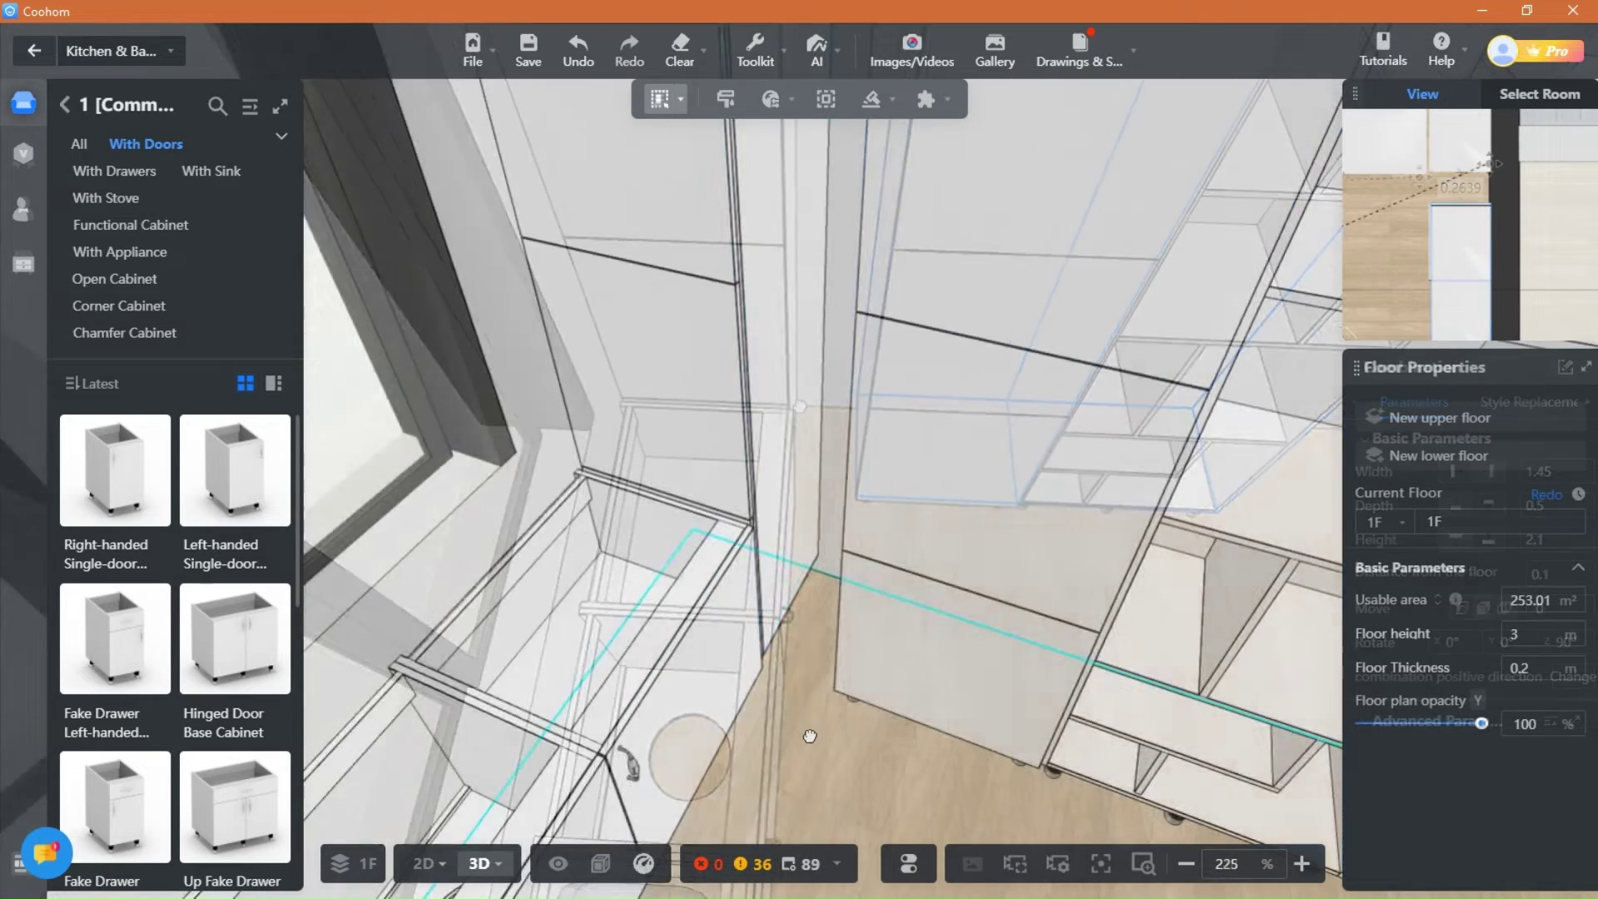
Step: In part selection mode, delete the corner high cabinet's lower door panel and the base cabinet's side panel facing it
left_click(679, 99)
left_click(597, 211)
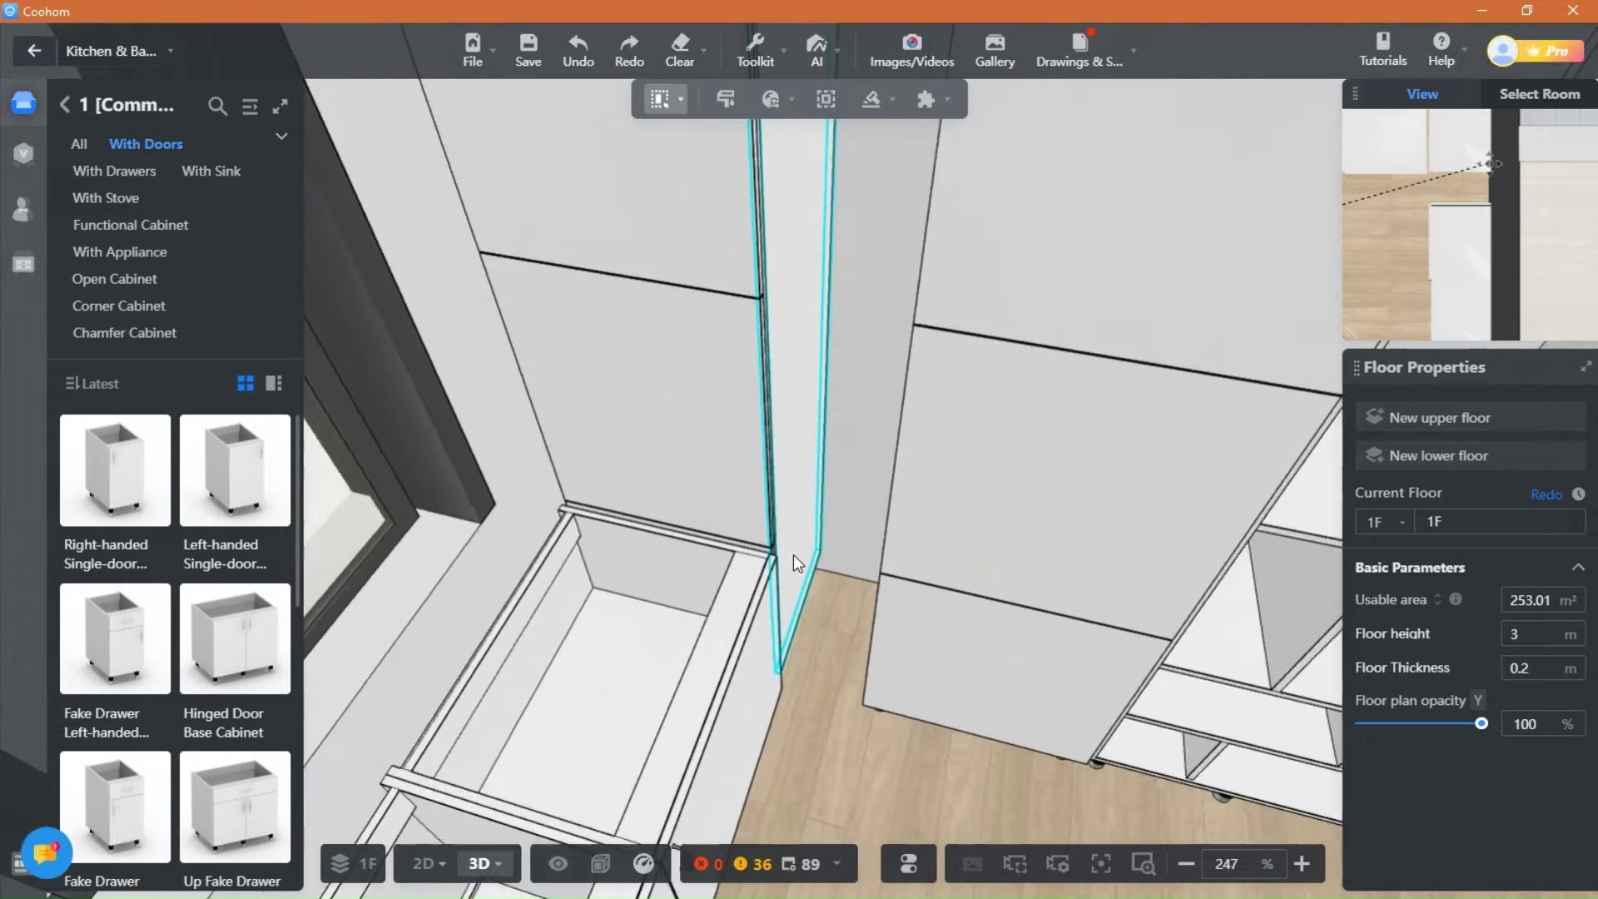
scroll(795, 574, "up", 4)
left_click(783, 649)
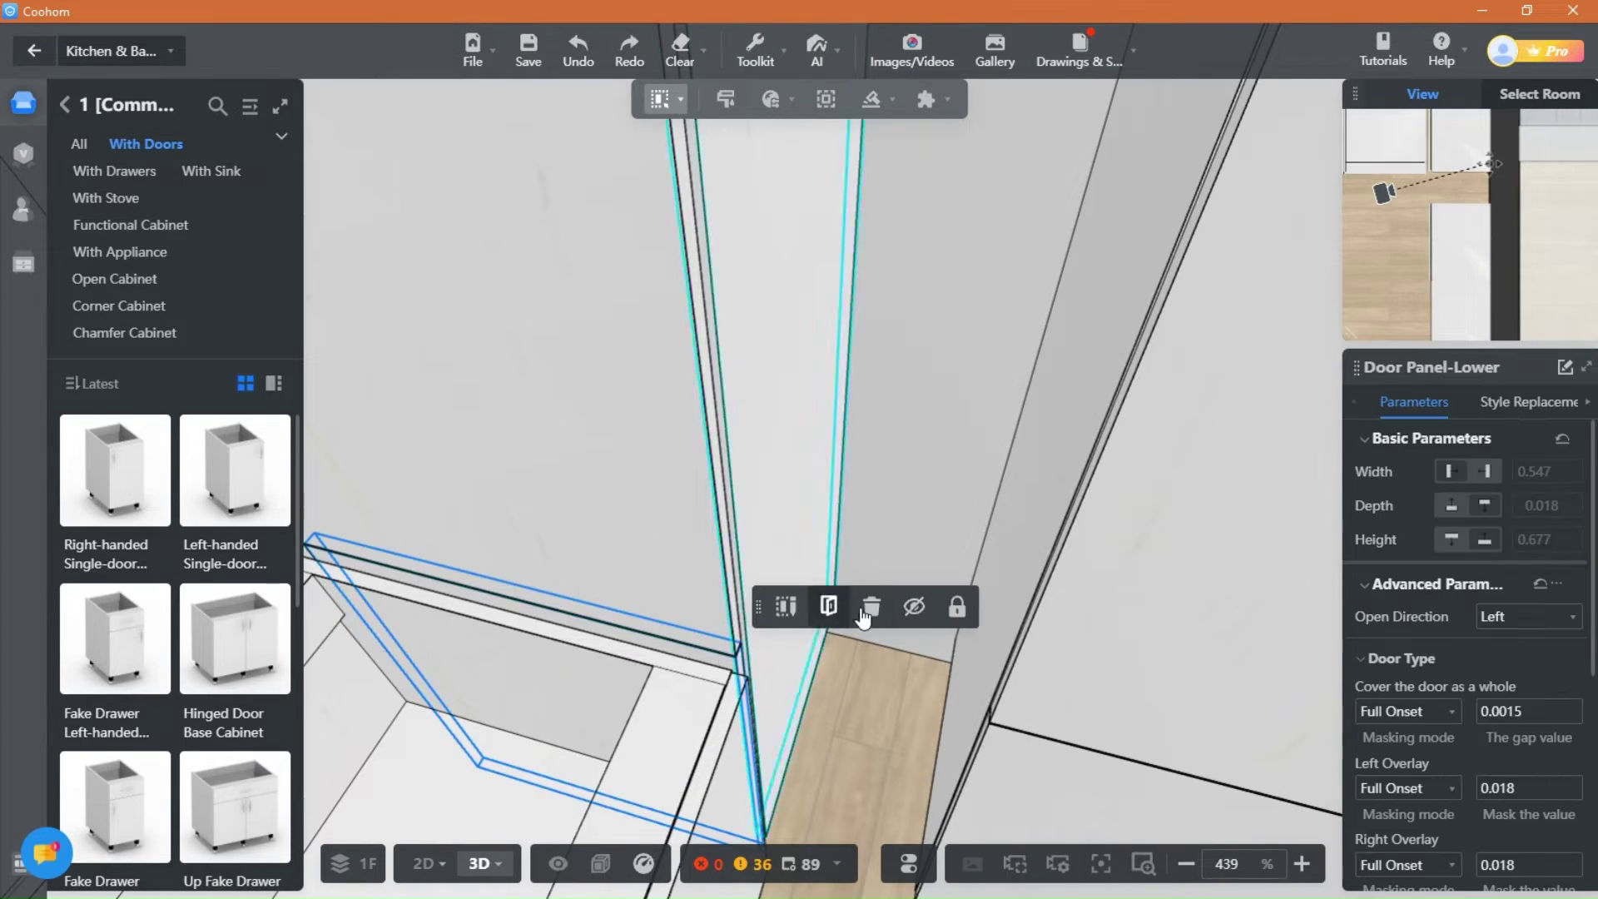
left_click(864, 611)
left_click(567, 697)
left_click(823, 640)
scroll(823, 640, "down", 2)
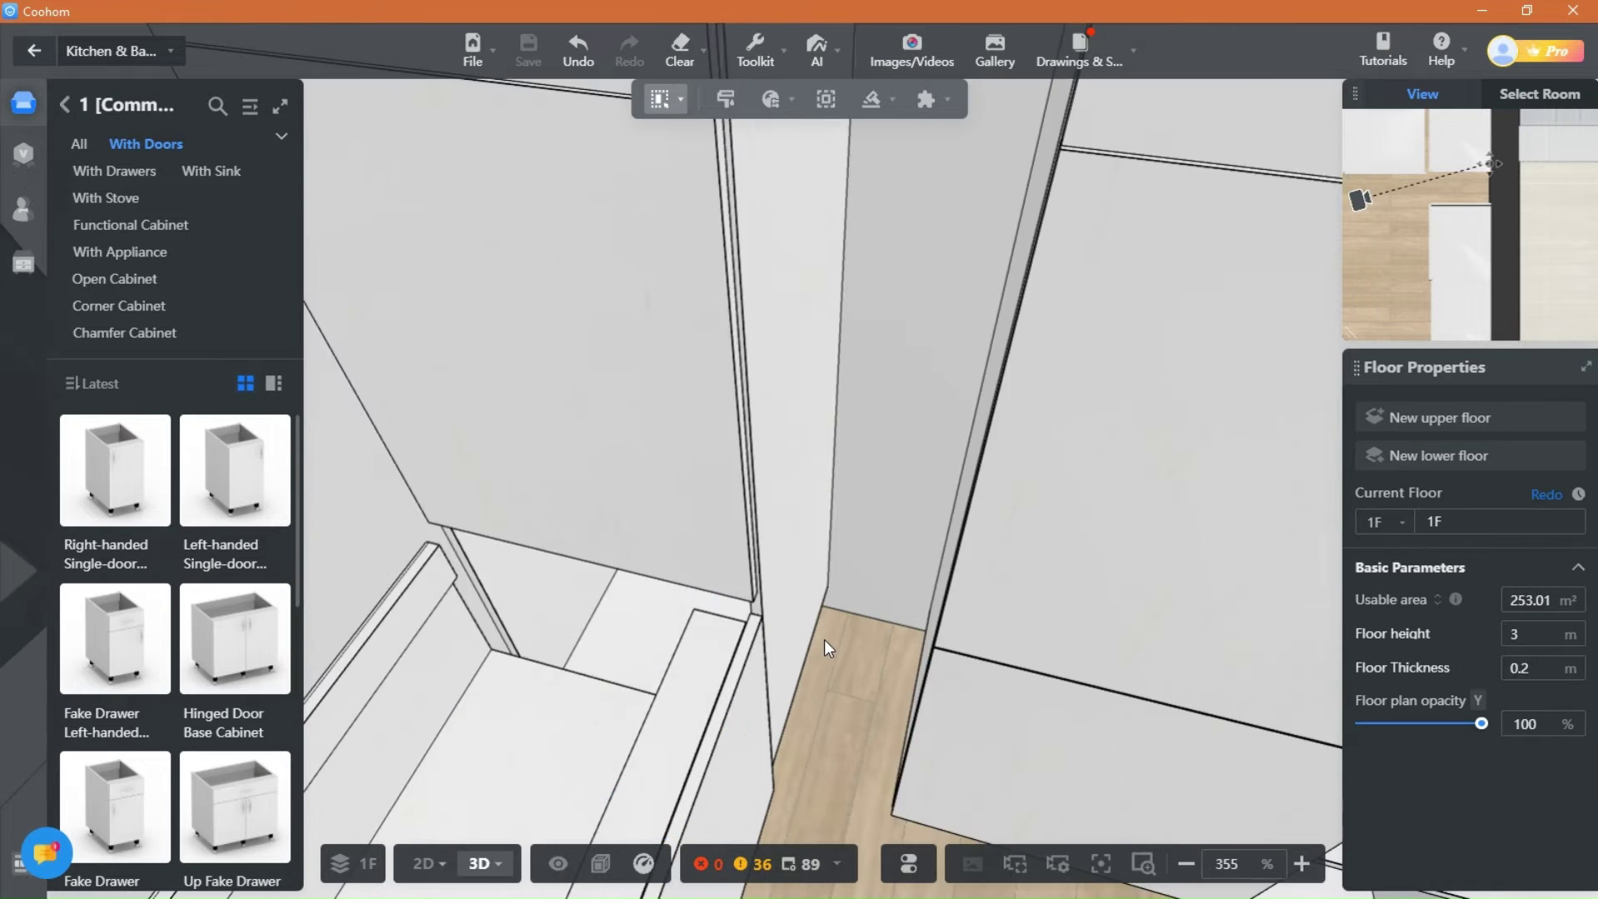
scroll(824, 639, "down", 2)
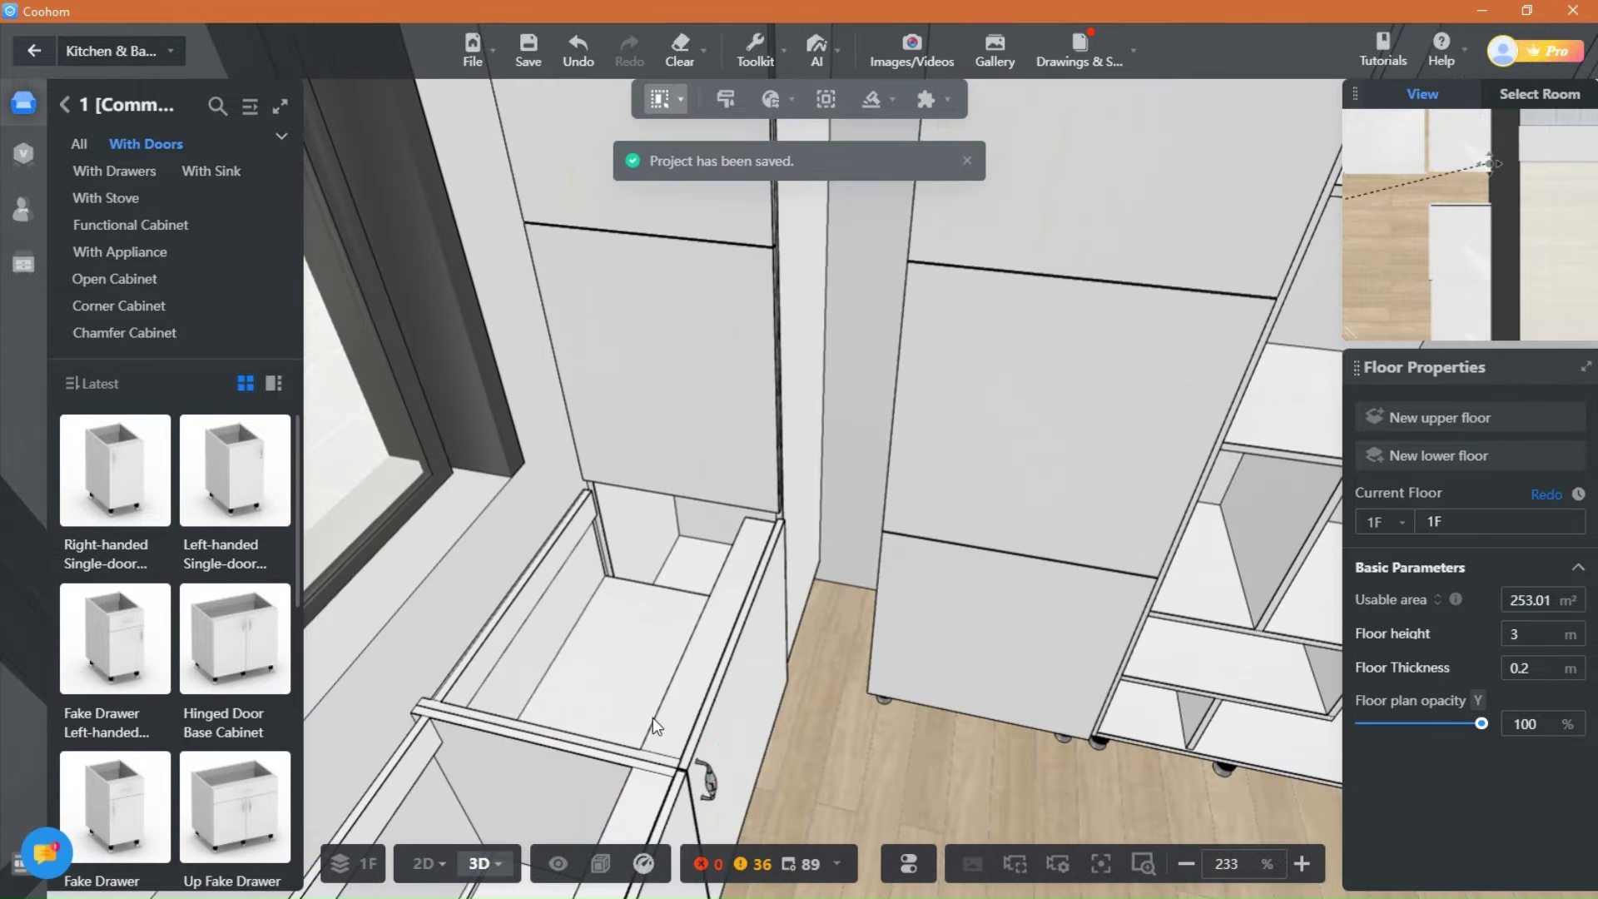
Step: Set the open direction of the corner high cabinet's middle door panel to Top and preview its opening
scroll(804, 774, "up", 1)
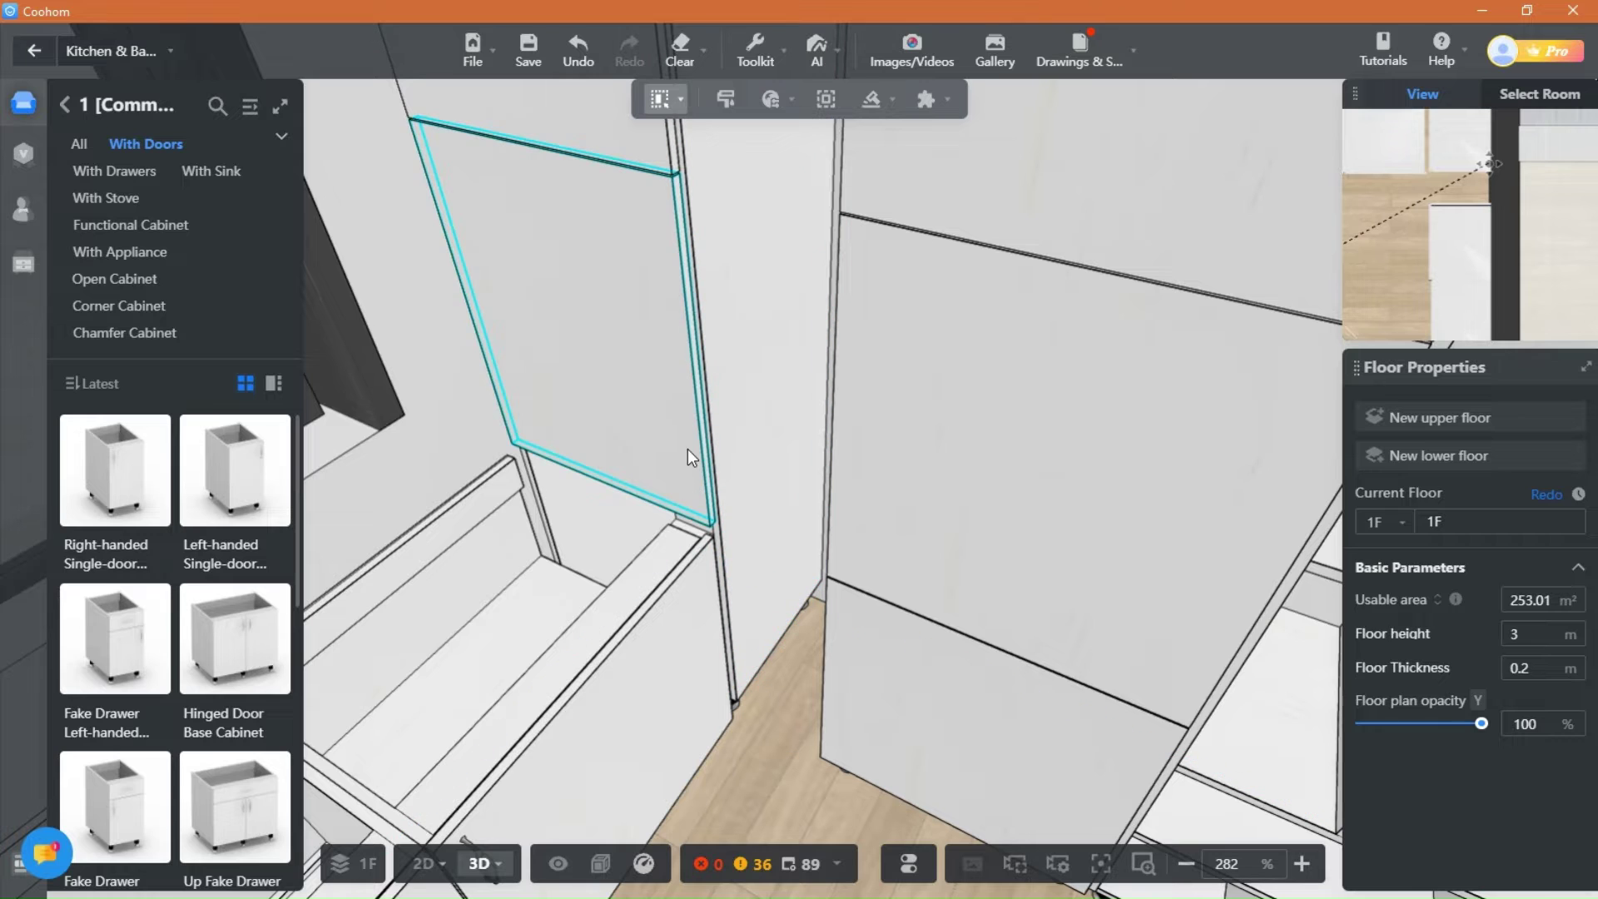
left_click(688, 448)
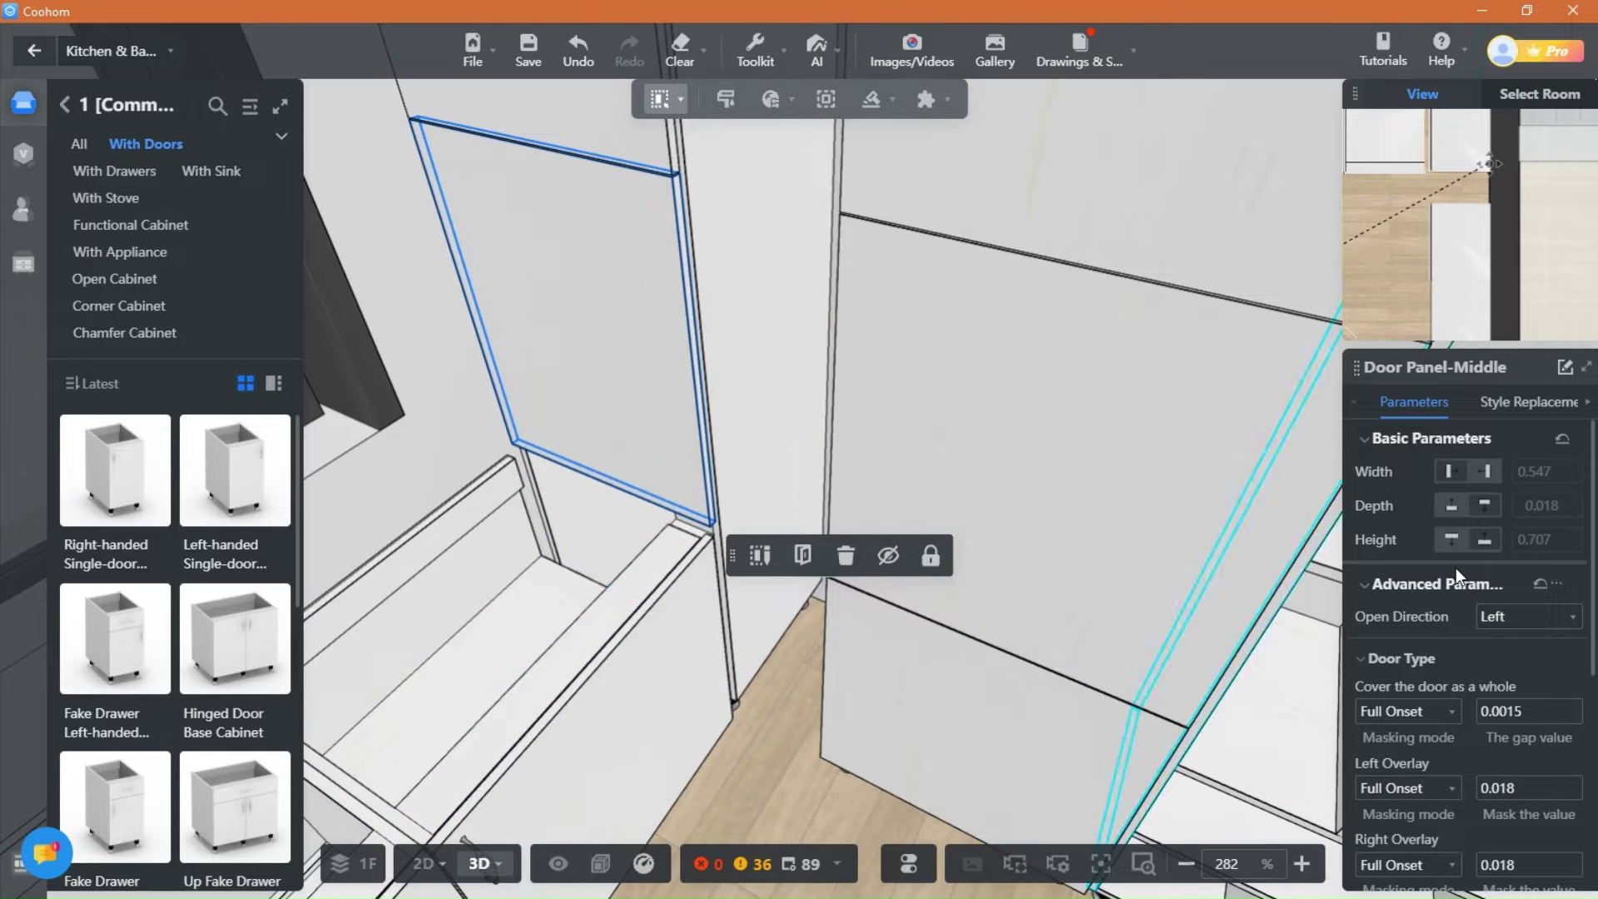
left_click(1572, 620)
left_click(1503, 698)
left_click_drag(736, 768, 843, 780)
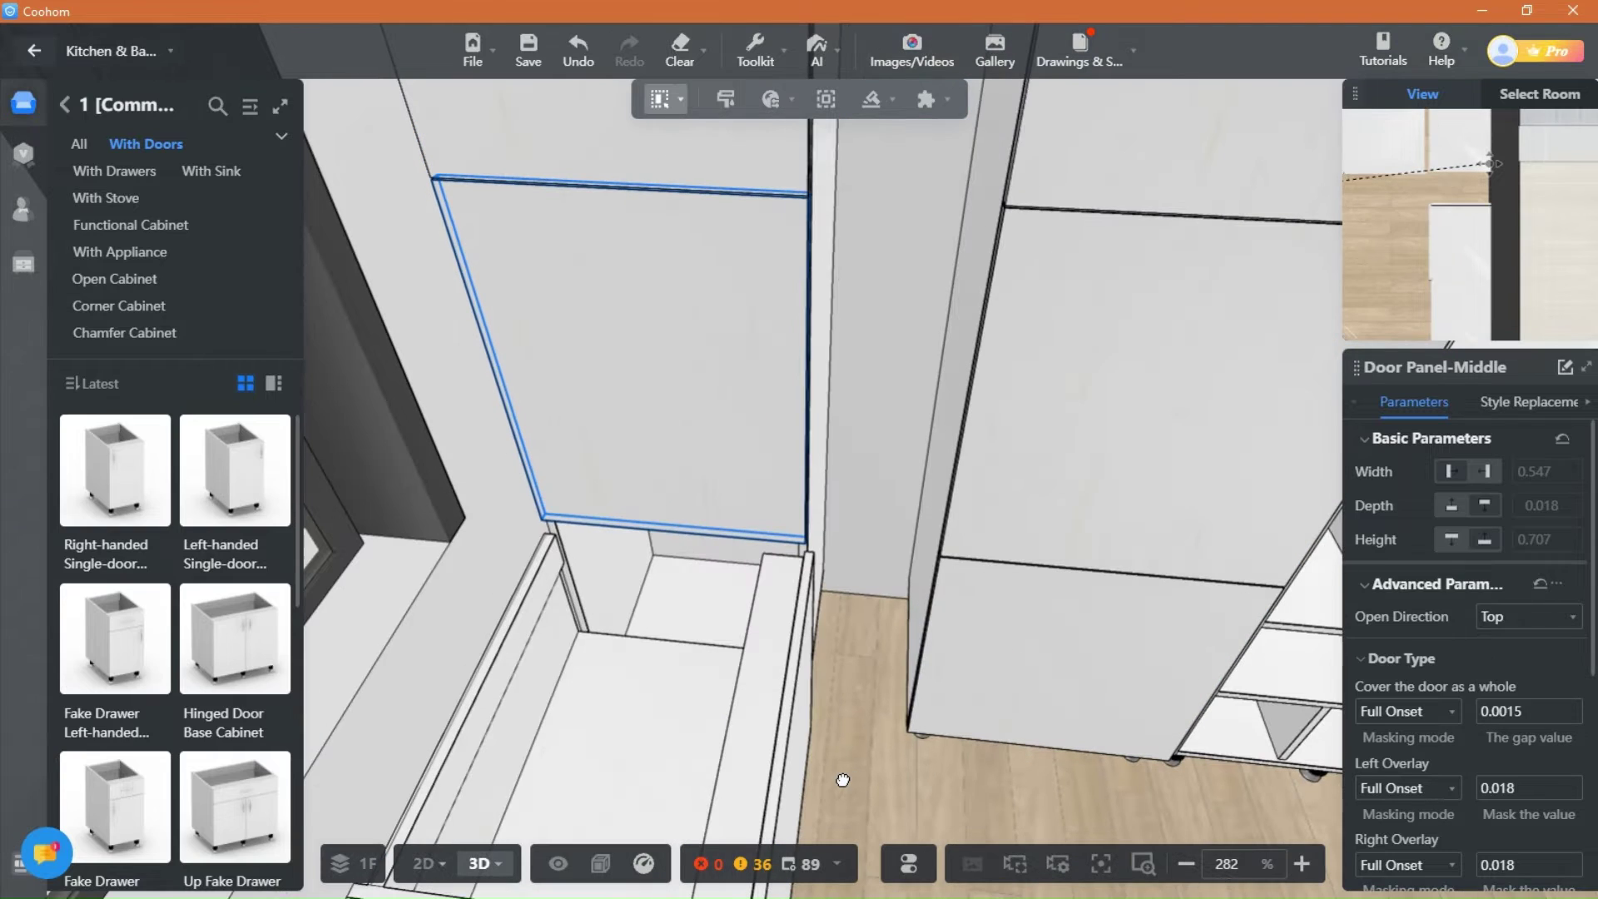
left_click(898, 165)
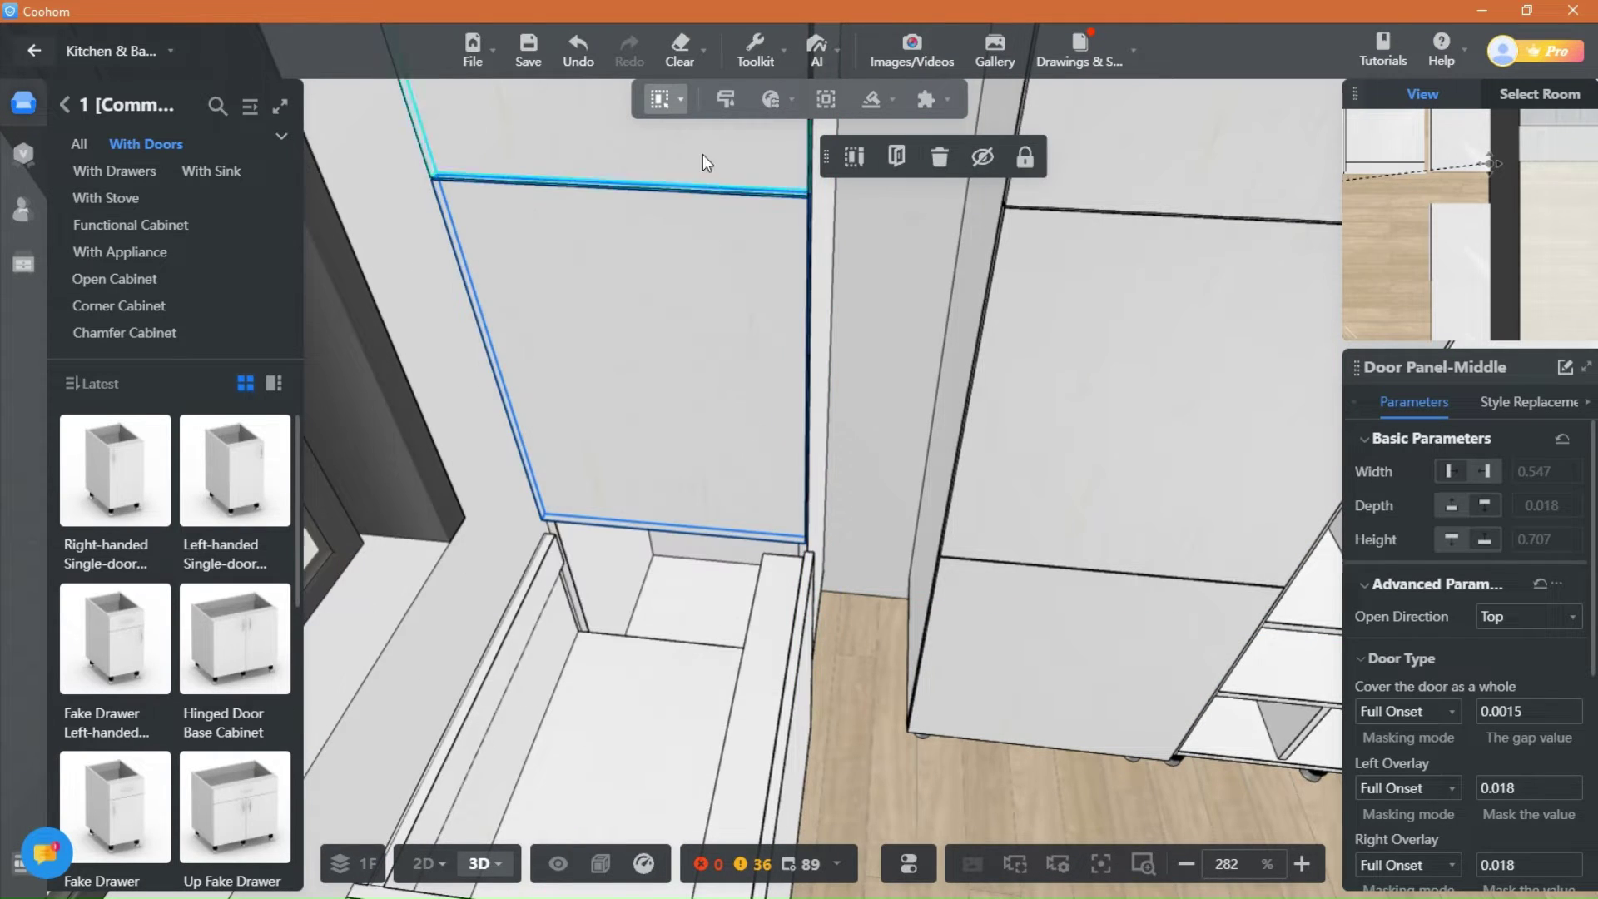
Step: Set the corner three-door high cabinet's lower door panel height to 0.78 m
left_click(842, 484)
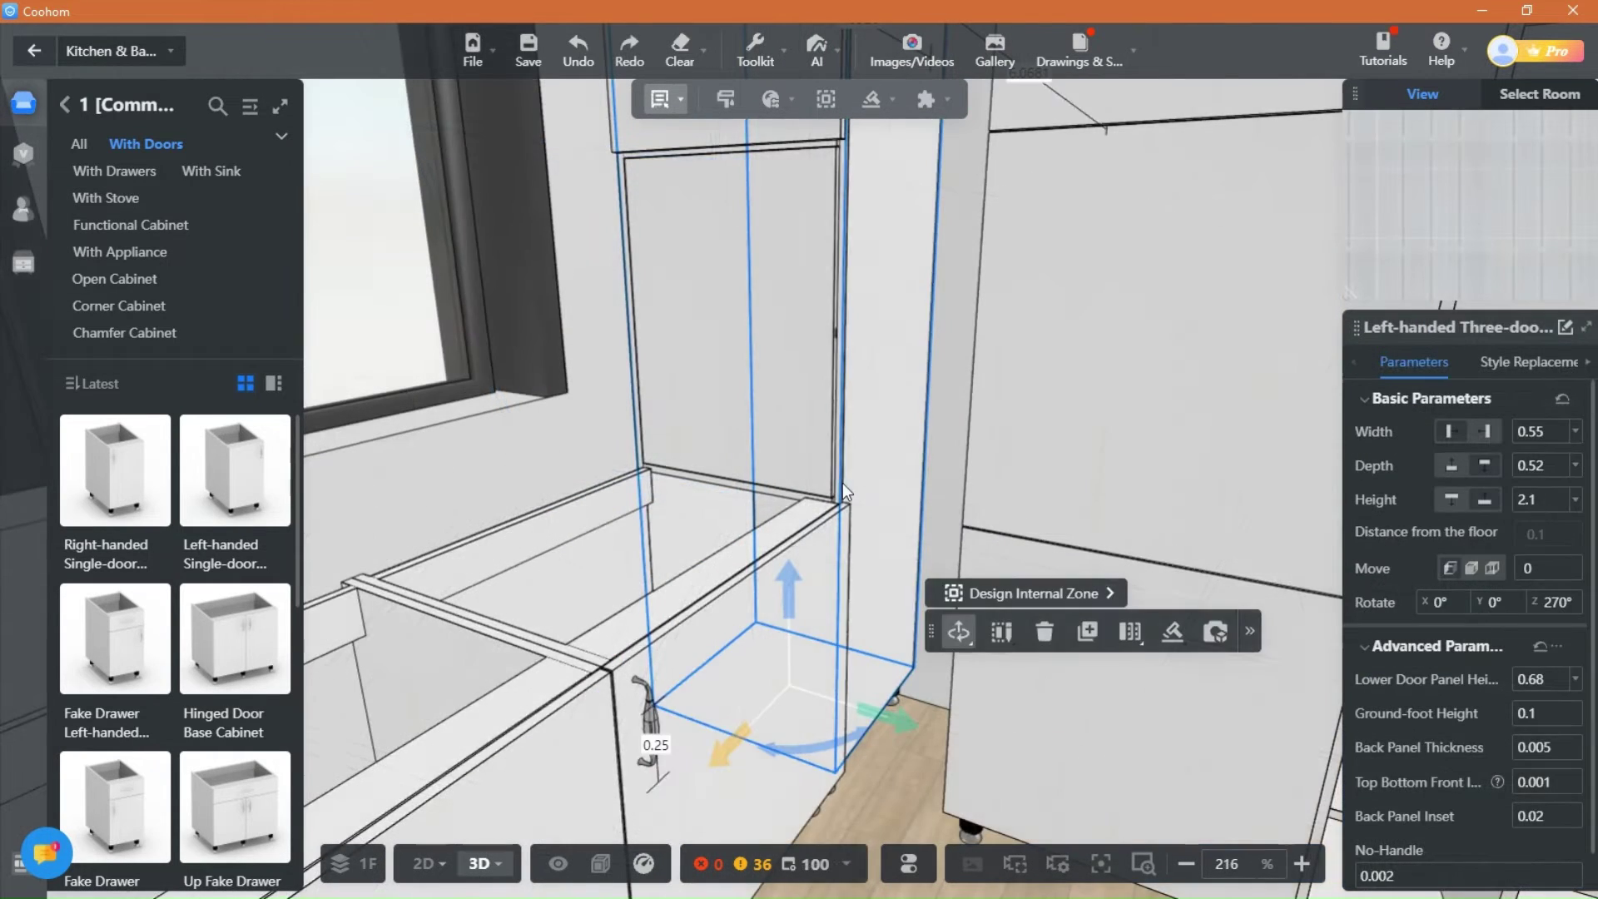
scroll(842, 482, "up", 2)
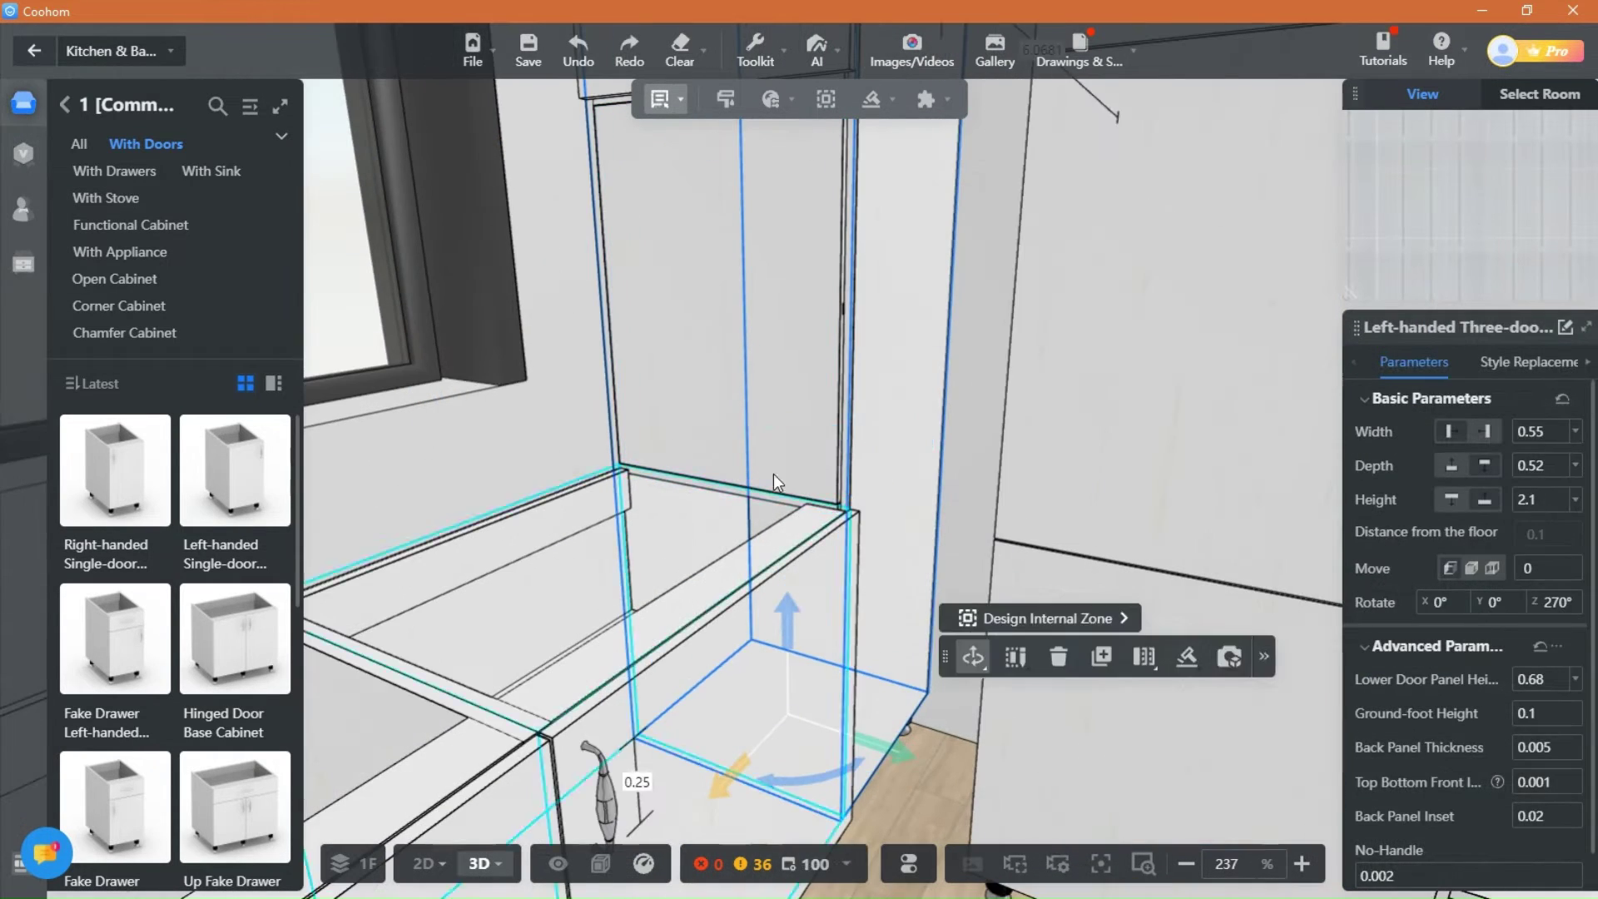
left_click(1565, 681)
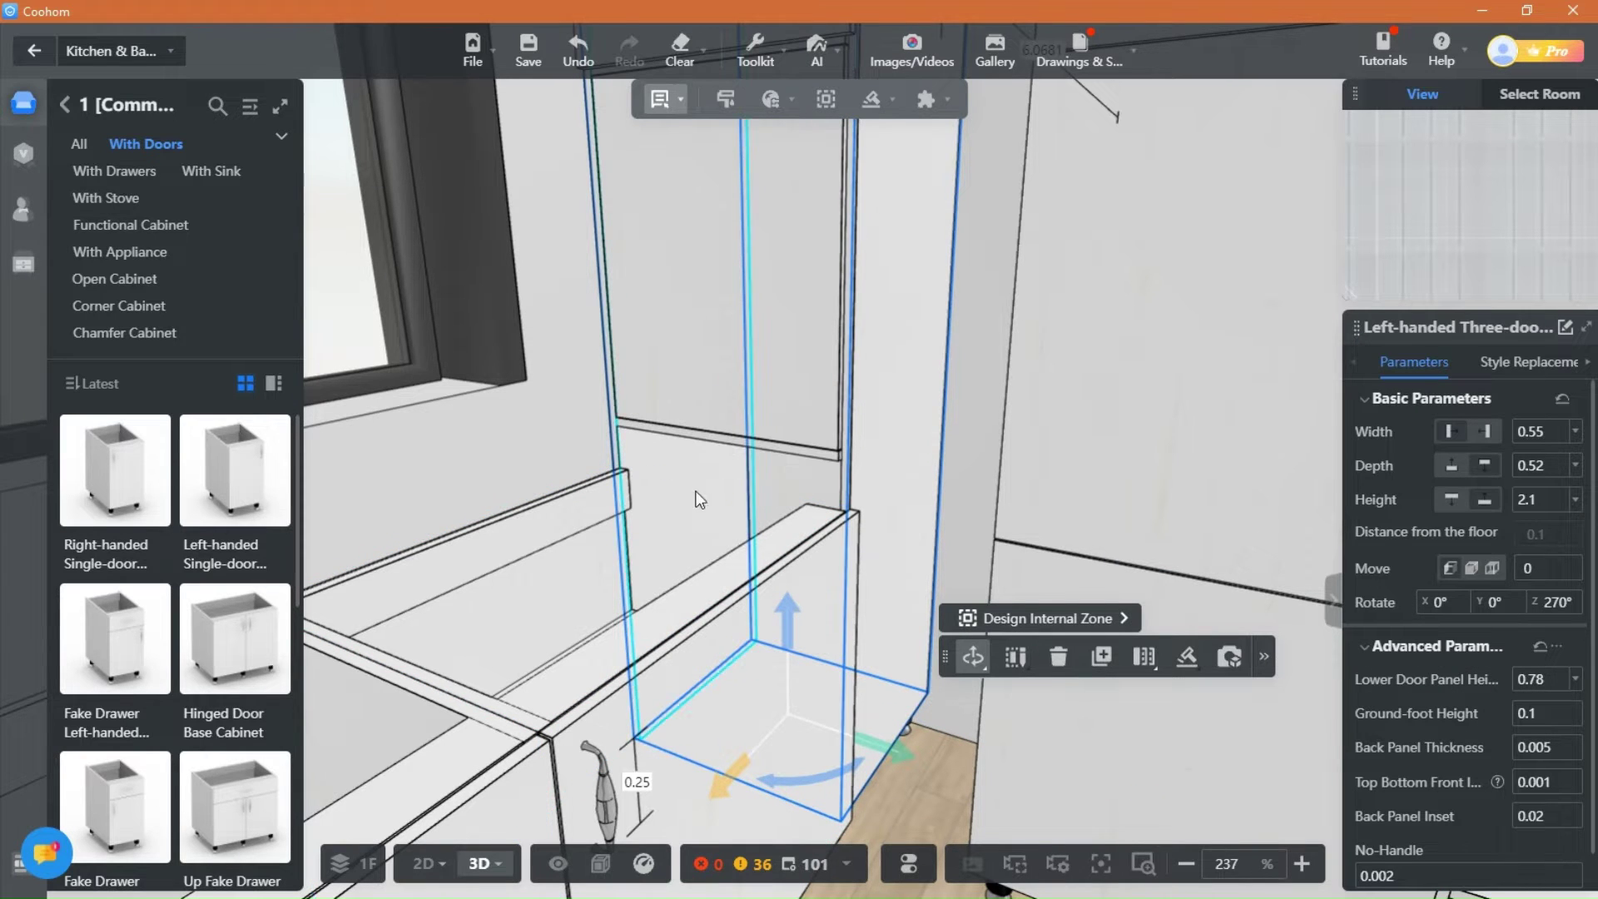
left_click(965, 412)
Step: In part selection mode, replace the corner high cabinet's middle door with the Upturning Folding Glass Door and add an American Style pull at its bottom
scroll(972, 287, "down", 3)
scroll(922, 433, "down", 3)
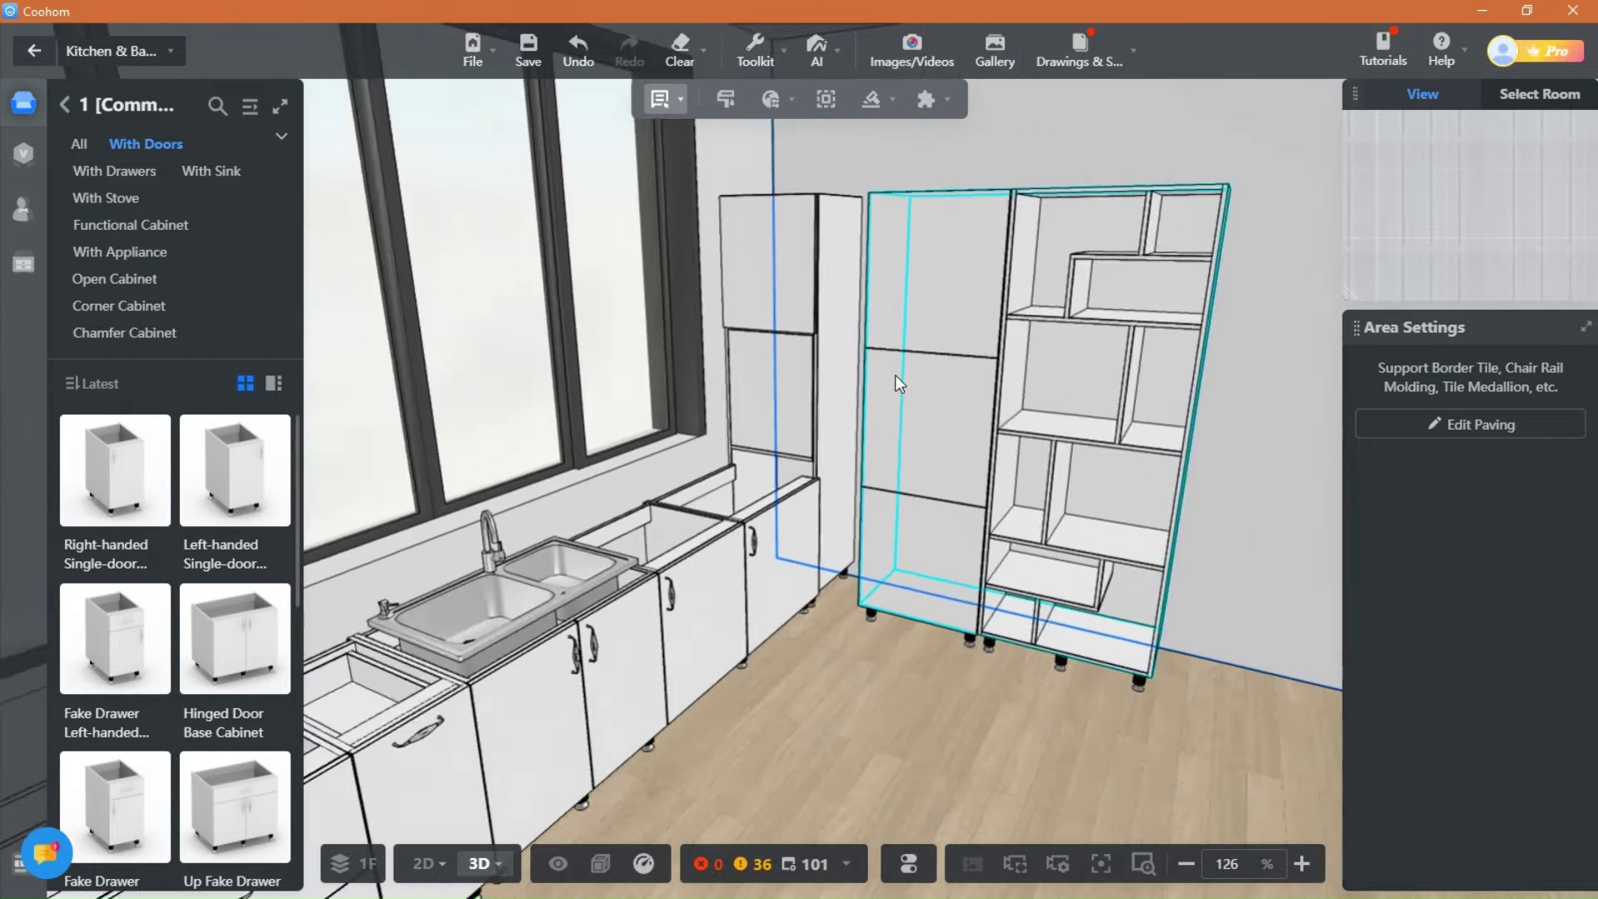
scroll(821, 470, "up", 3)
left_click(674, 105)
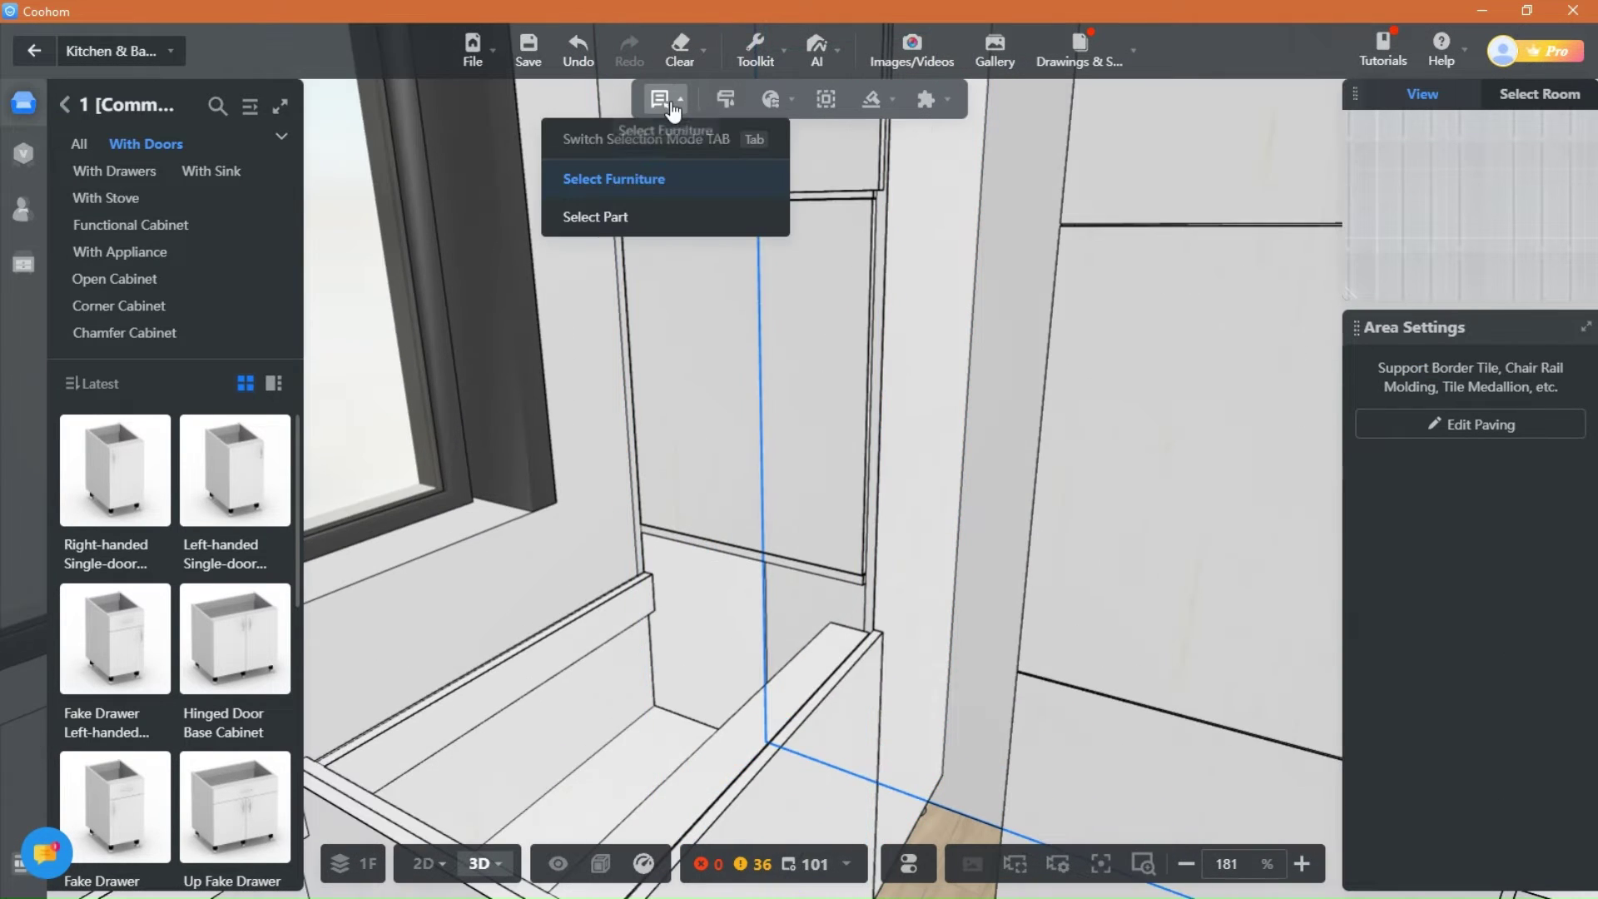
left_click(595, 216)
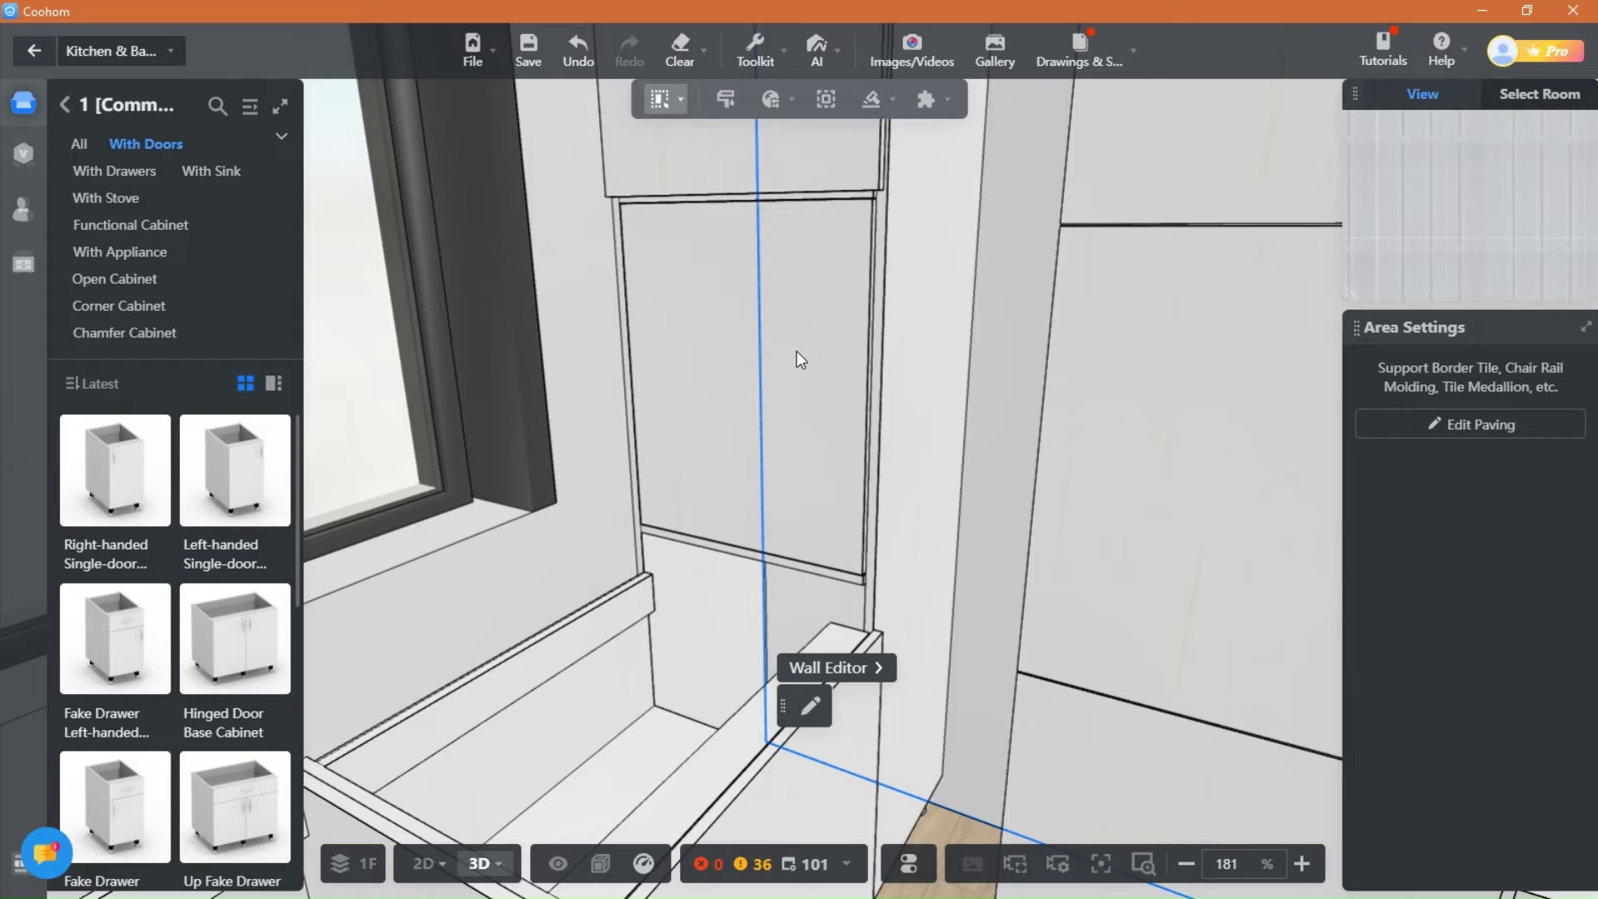
left_click(797, 448)
left_click(1504, 373)
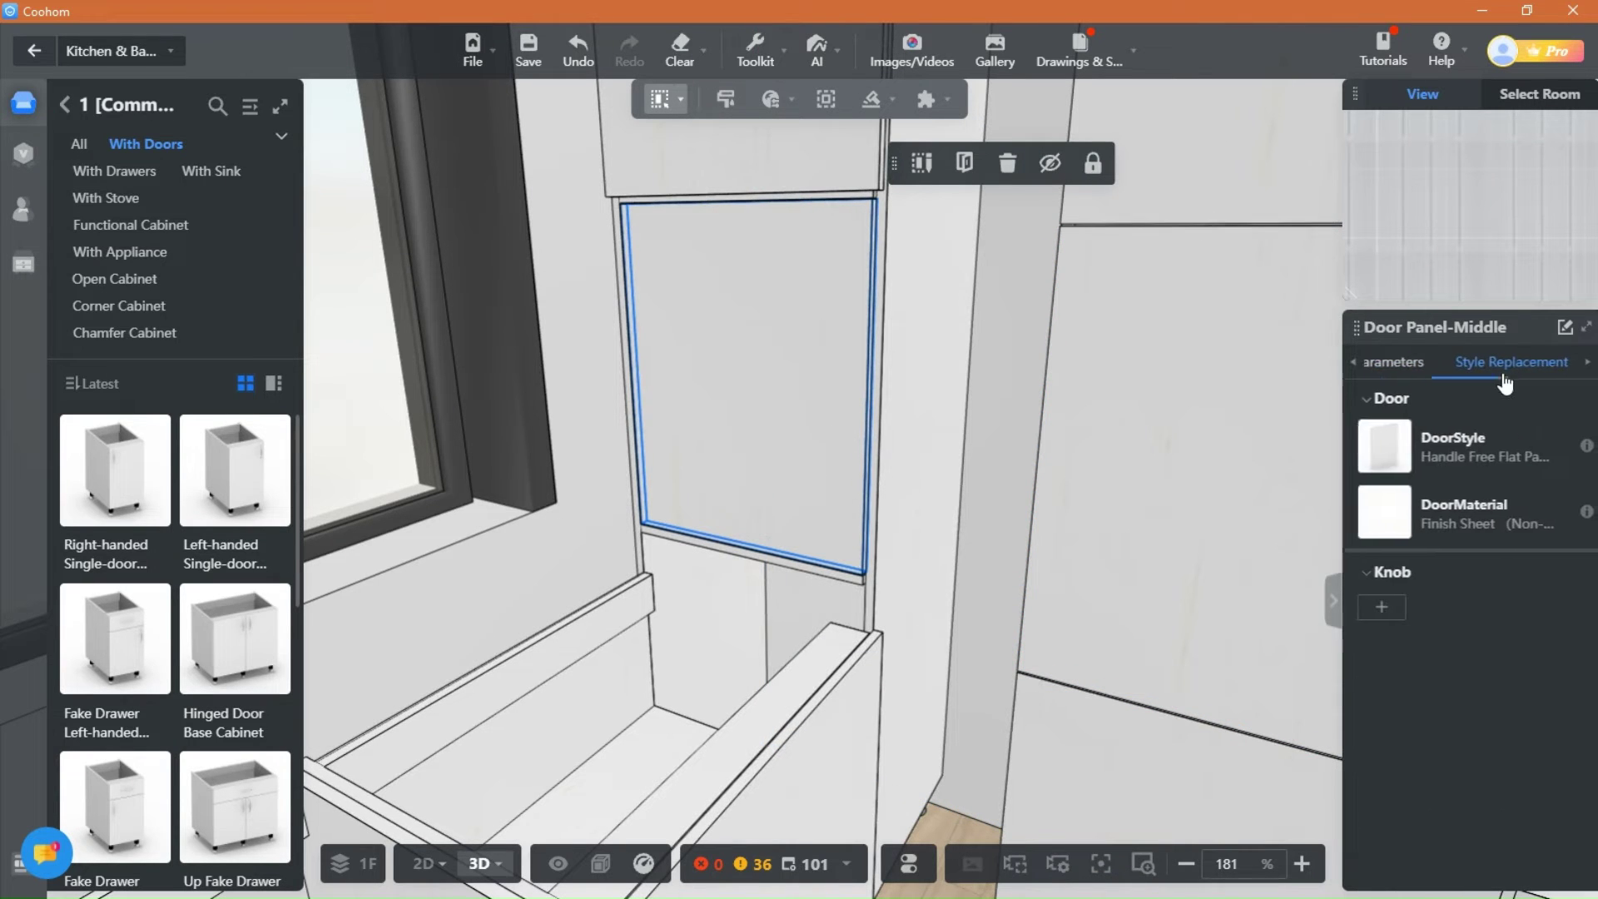
left_click(1377, 450)
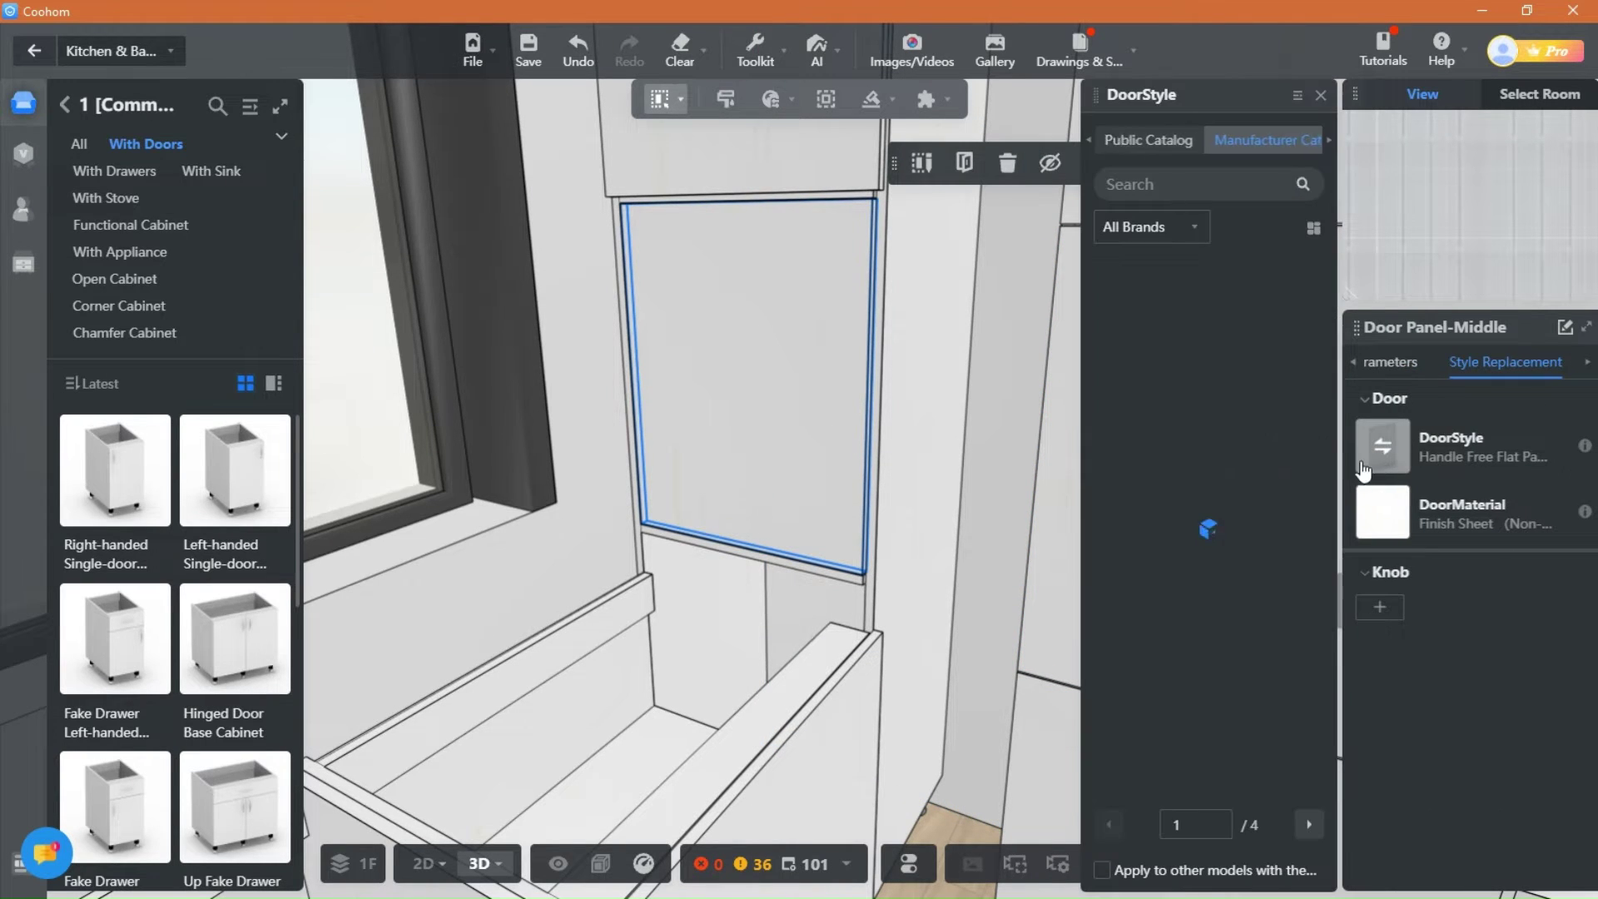
left_click(1146, 143)
type("f")
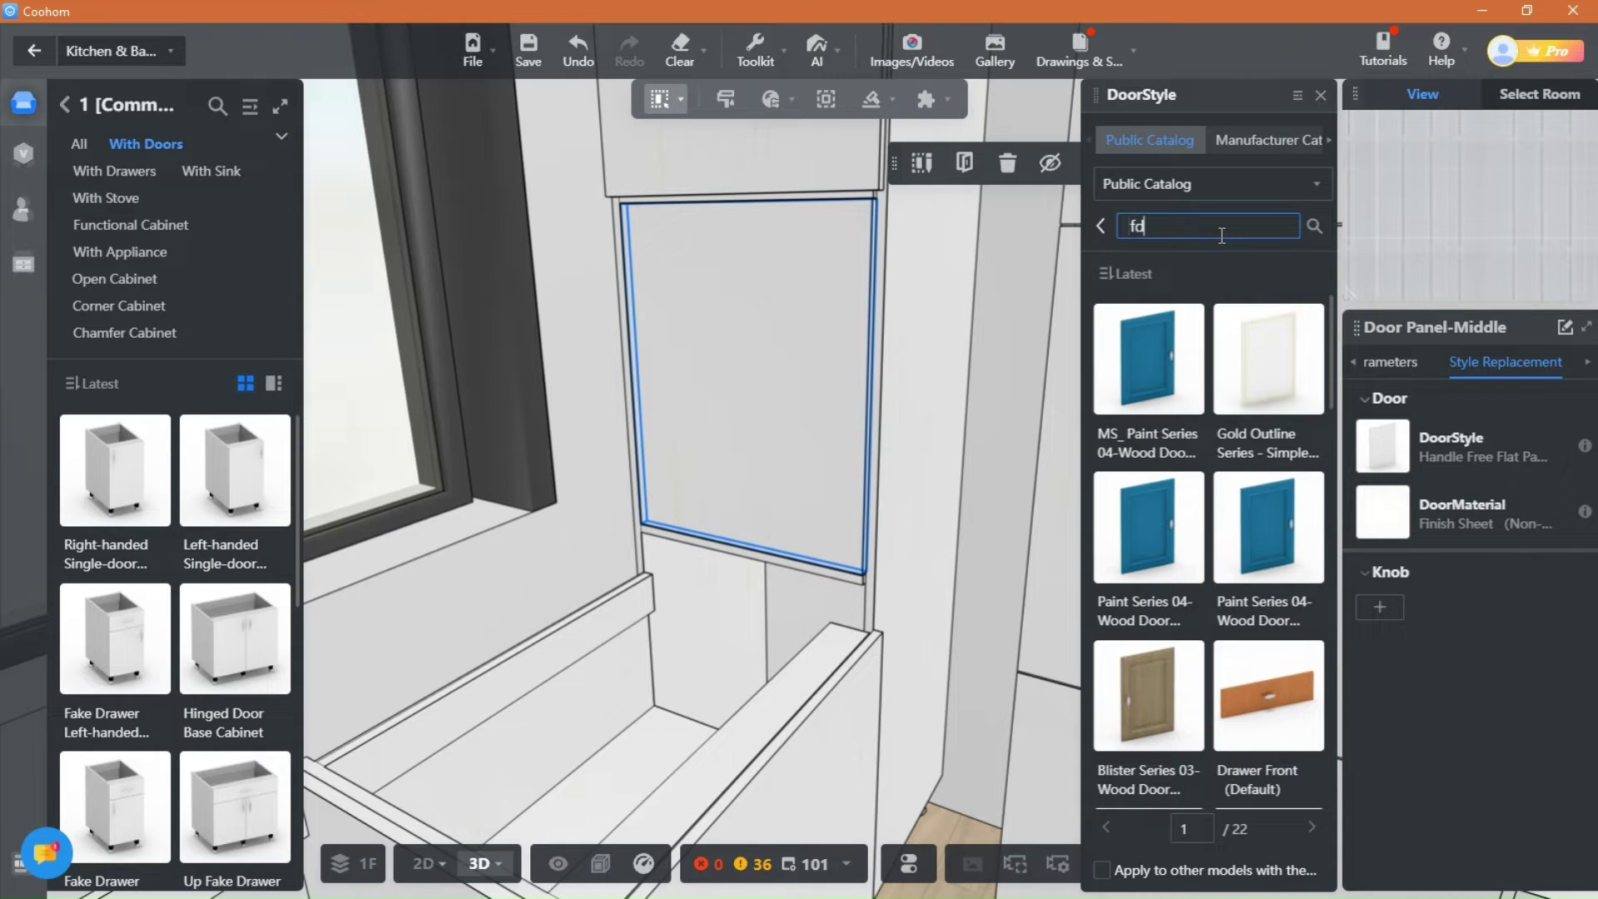
type("old")
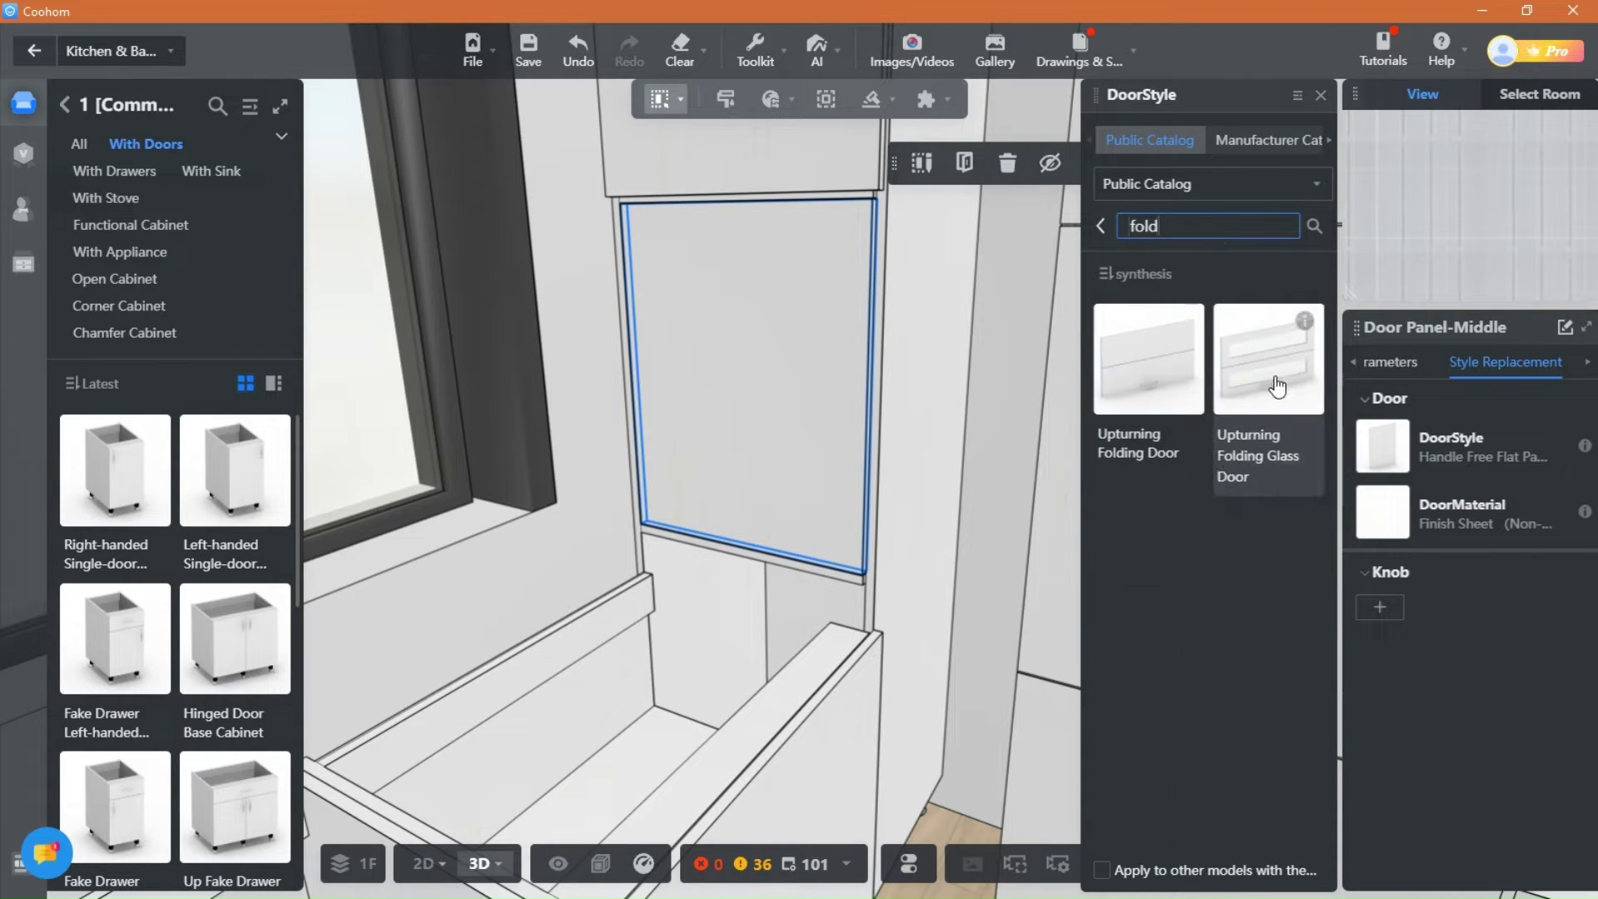
left_click(1149, 367)
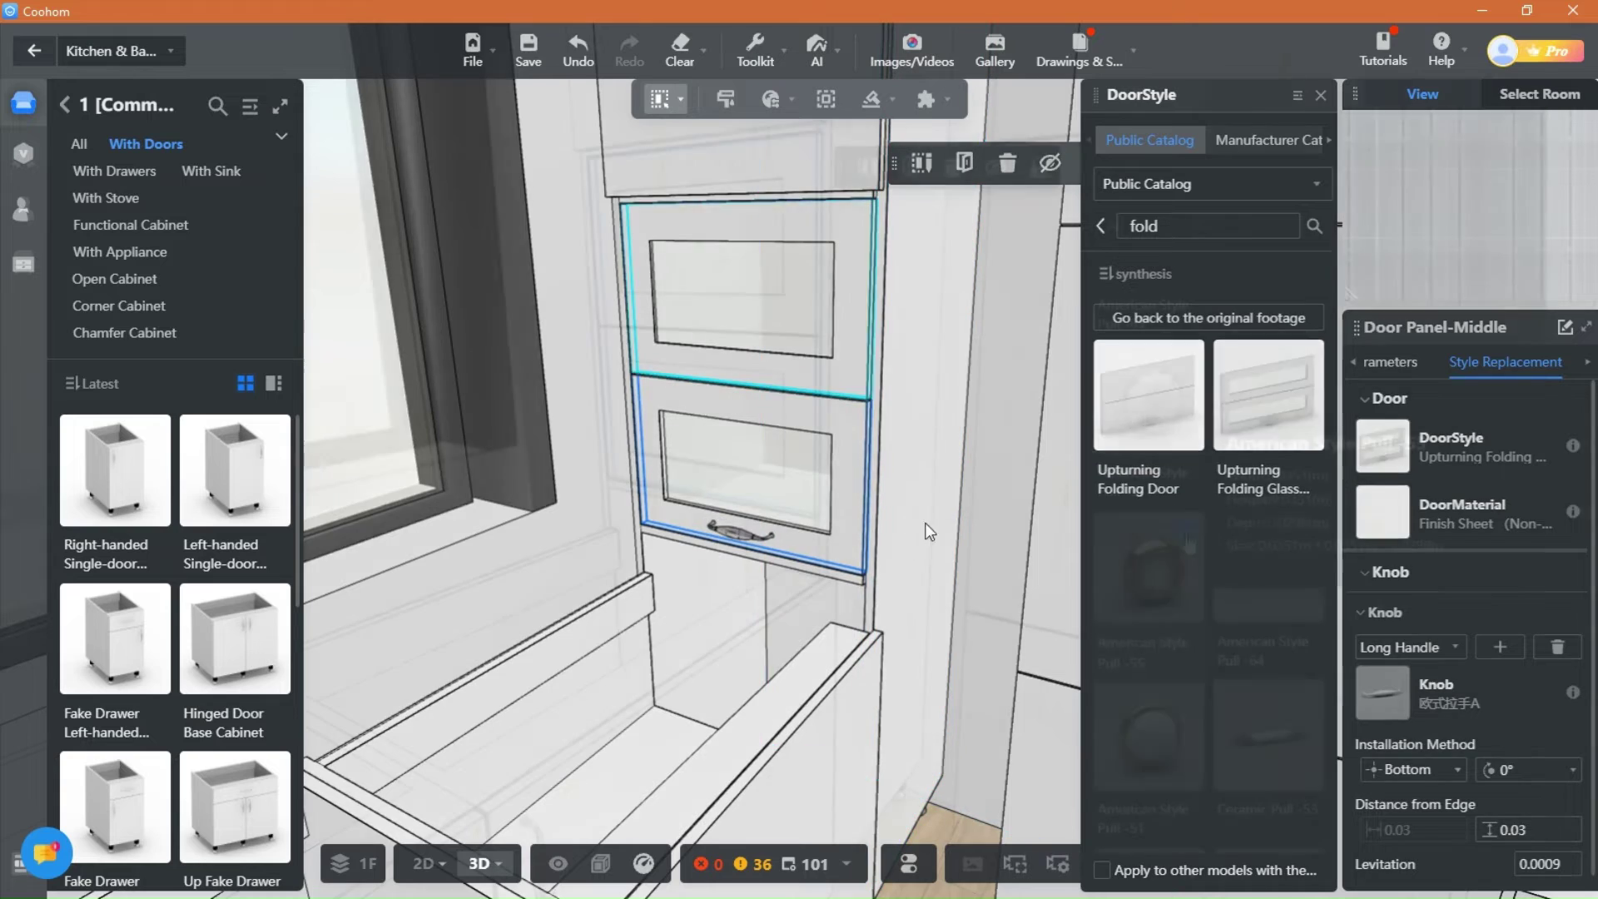
mouse_move(1309, 529)
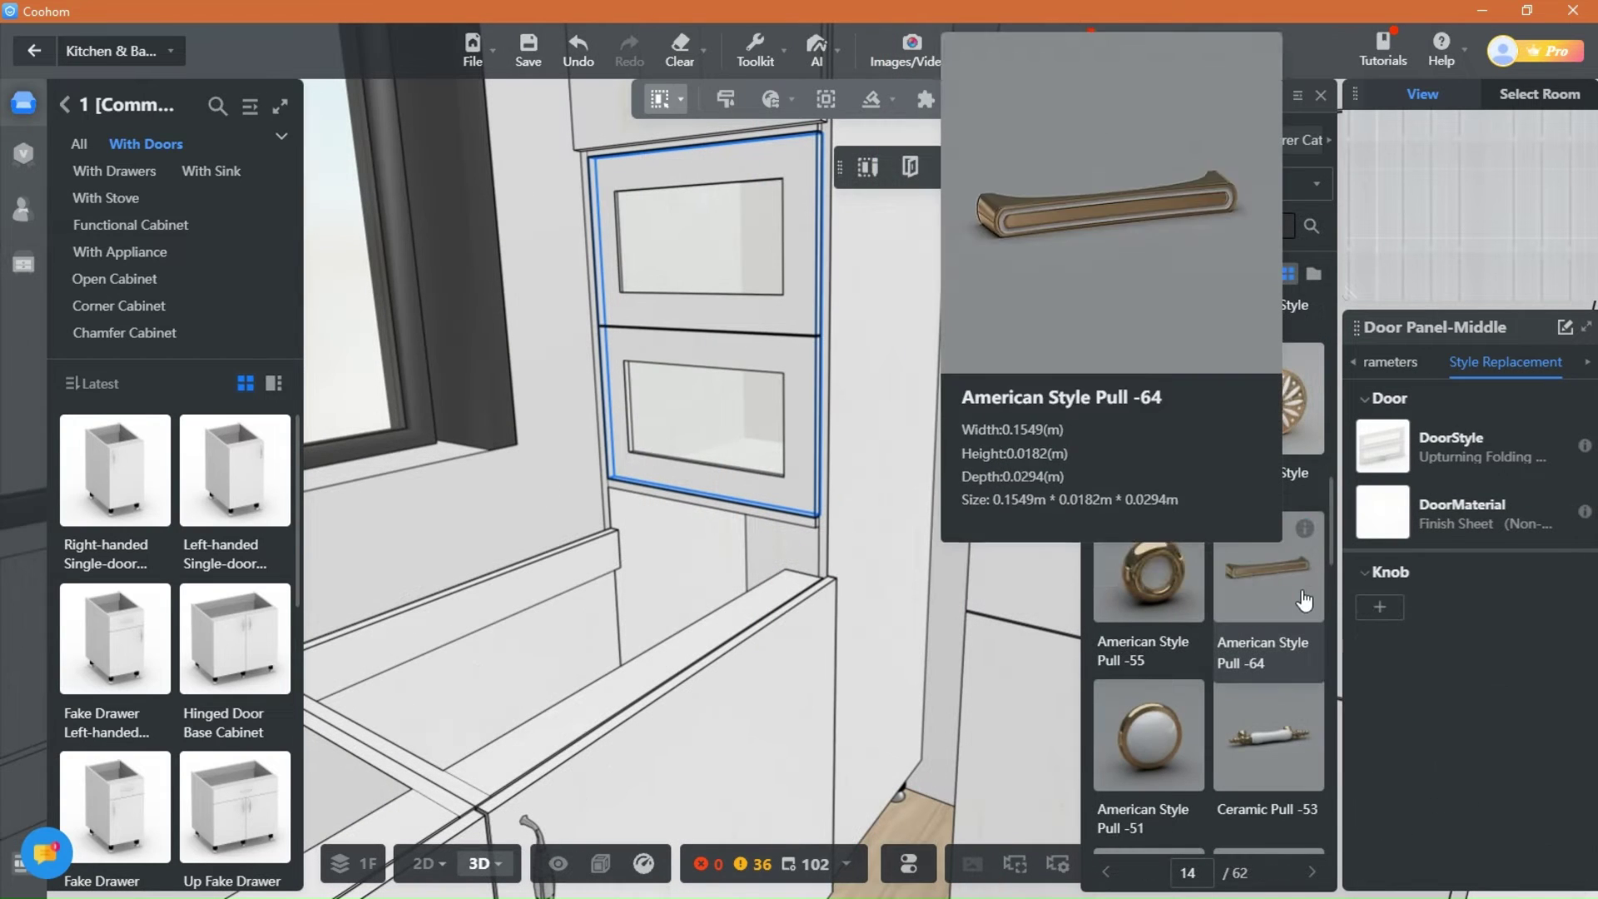
left_click(699, 486)
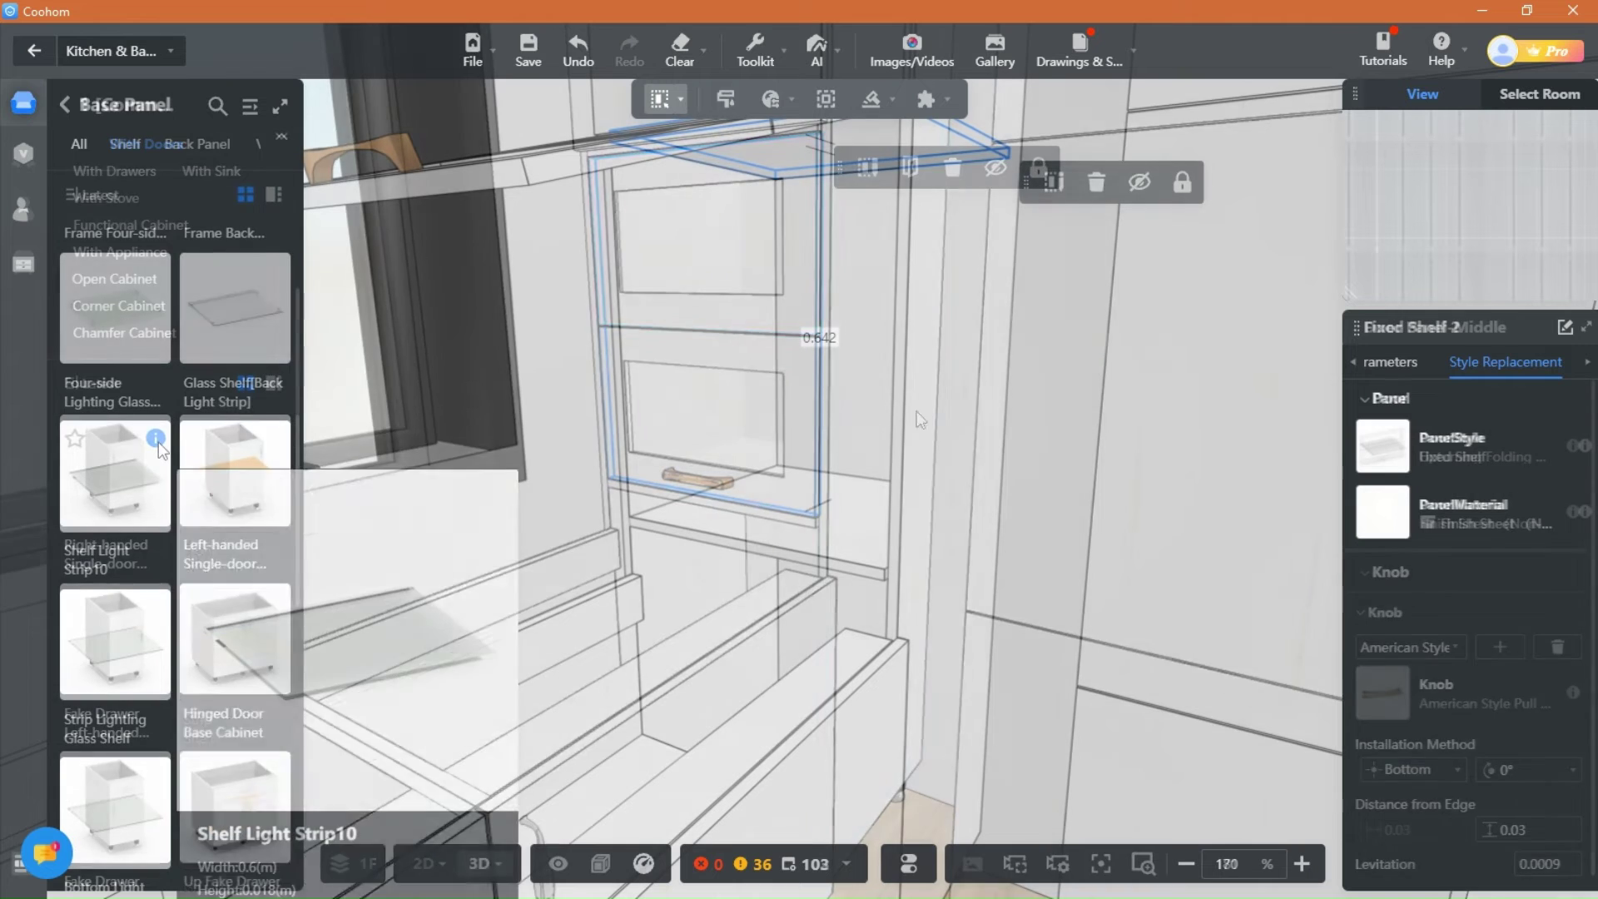
Step: Place a Glass Shelf[Back Light Strip] midway up the compartment behind the corner high cabinet's folding glass door
mouse_move(158, 442)
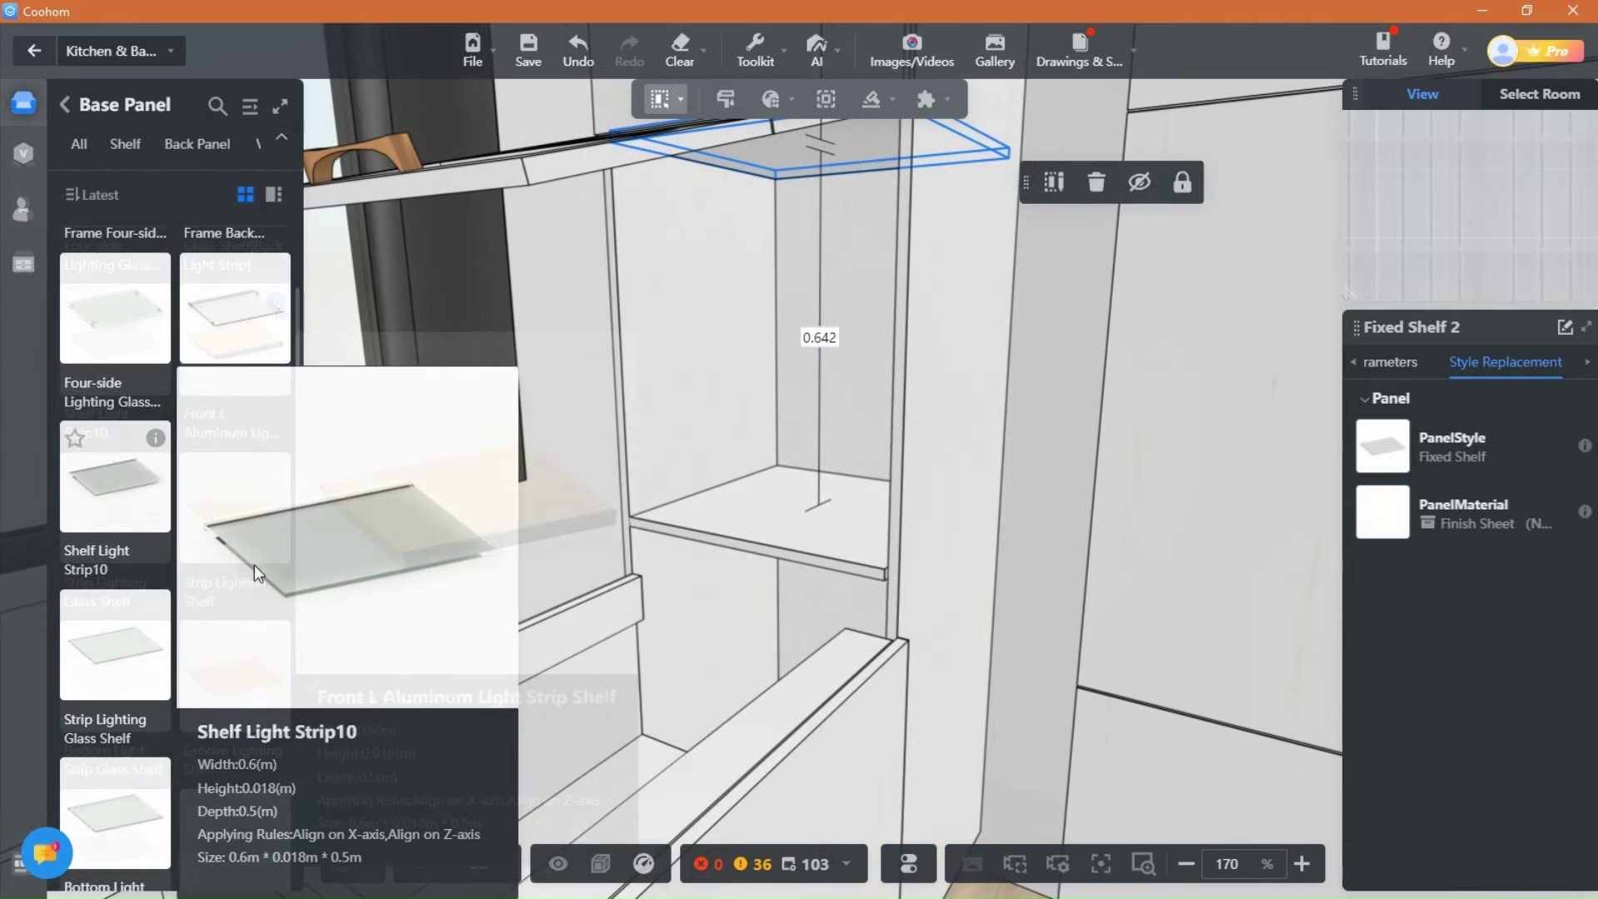
scroll(274, 432, "up", 2)
mouse_move(278, 416)
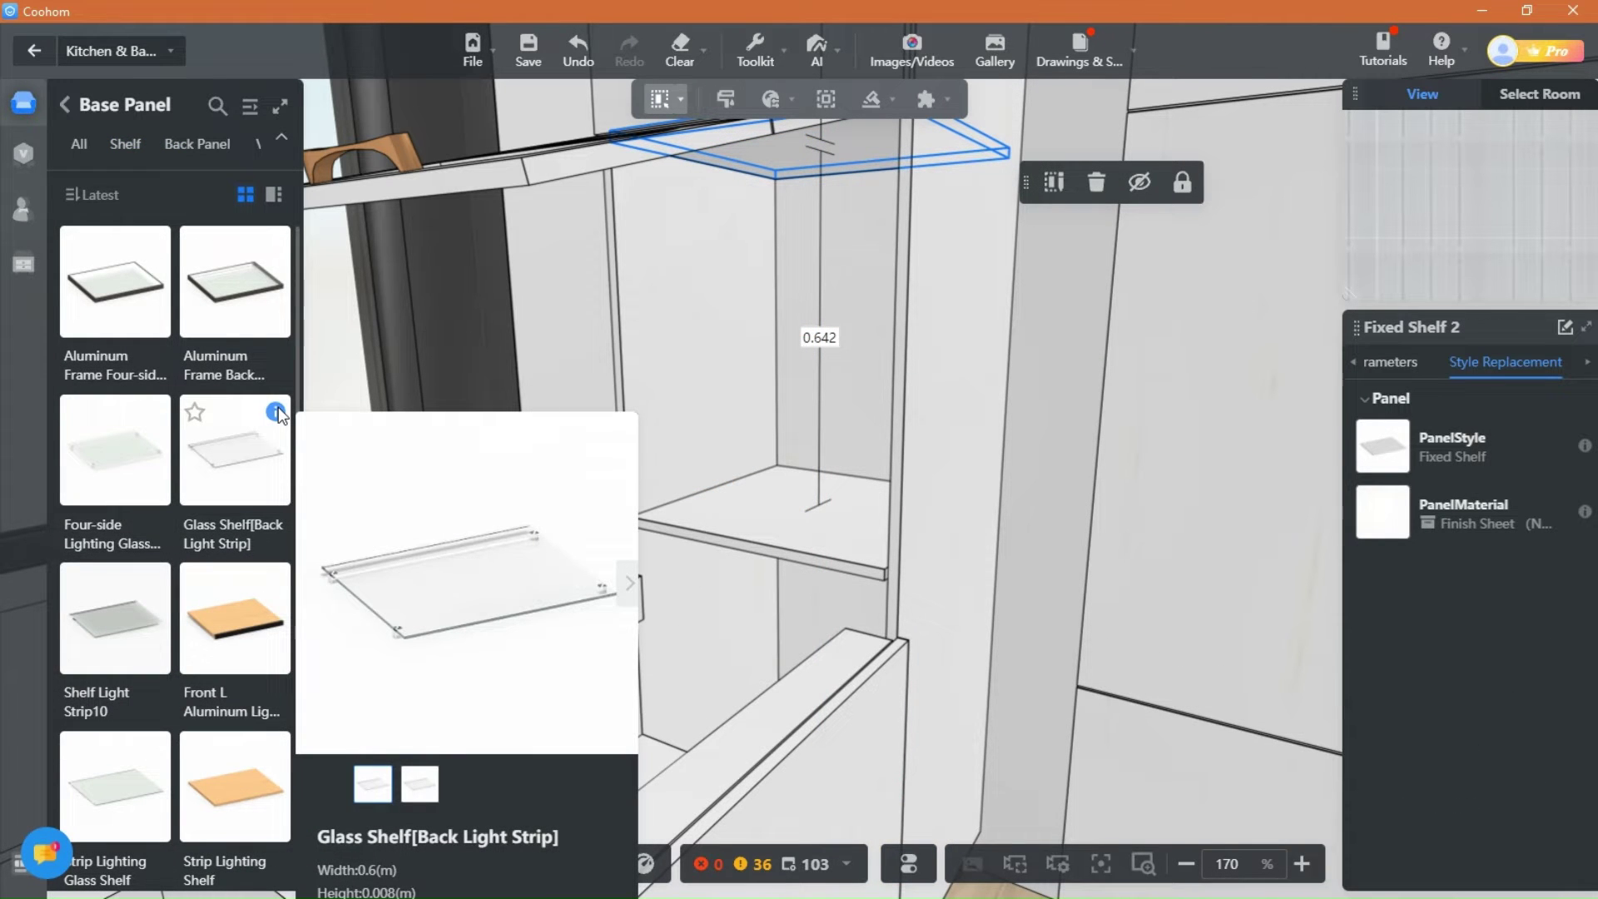
left_click(279, 417)
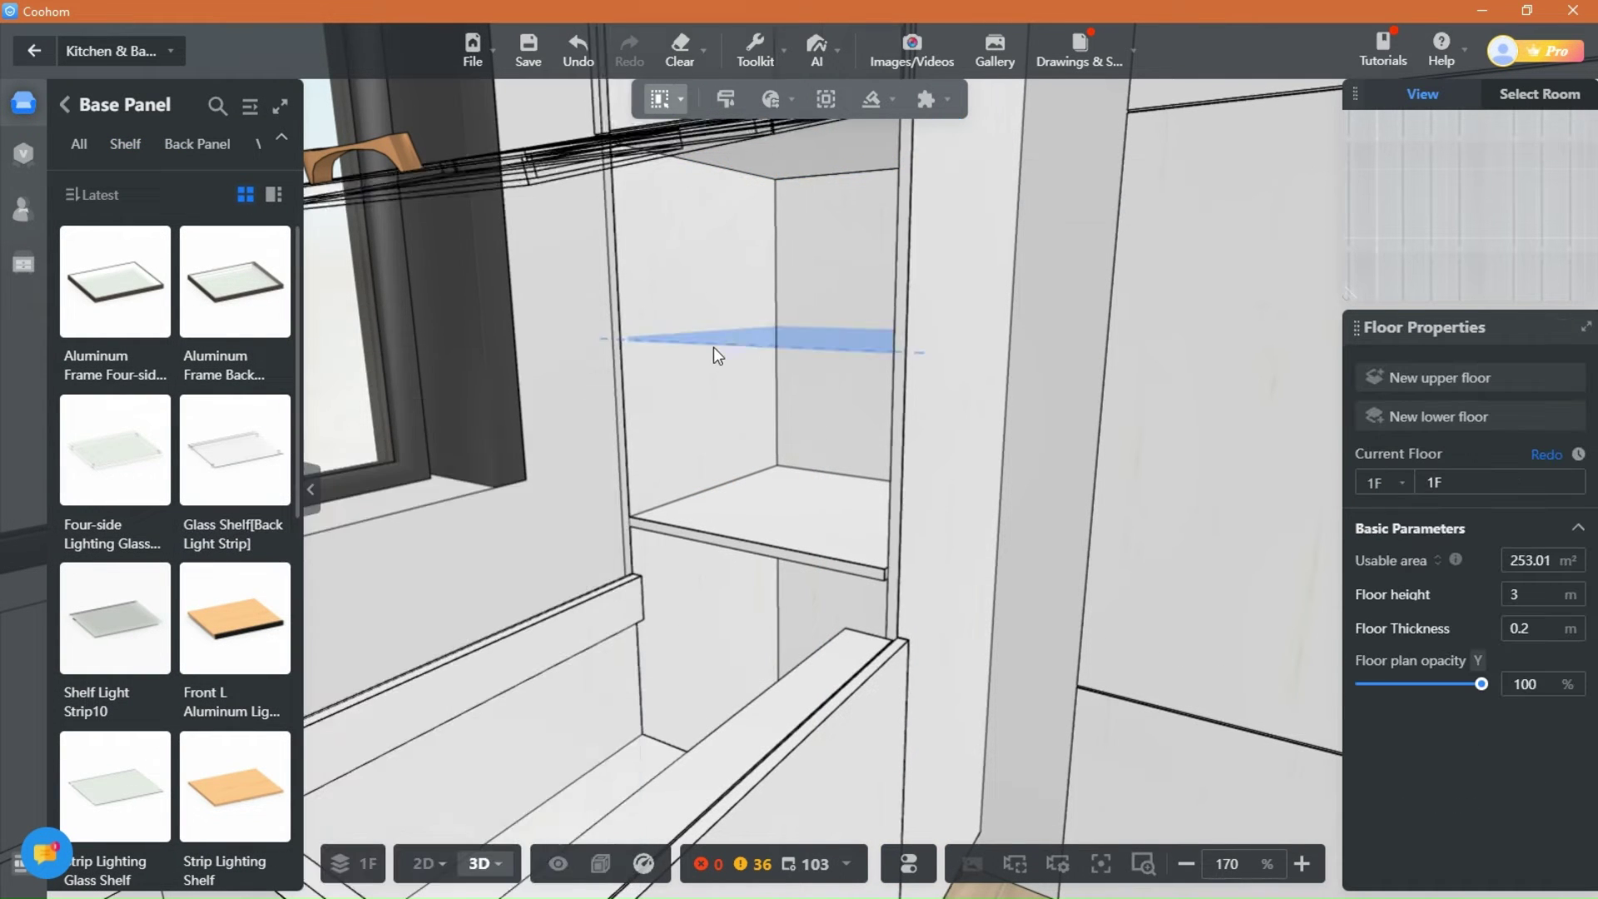
left_click(747, 347)
left_click_drag(400, 512, 499, 606)
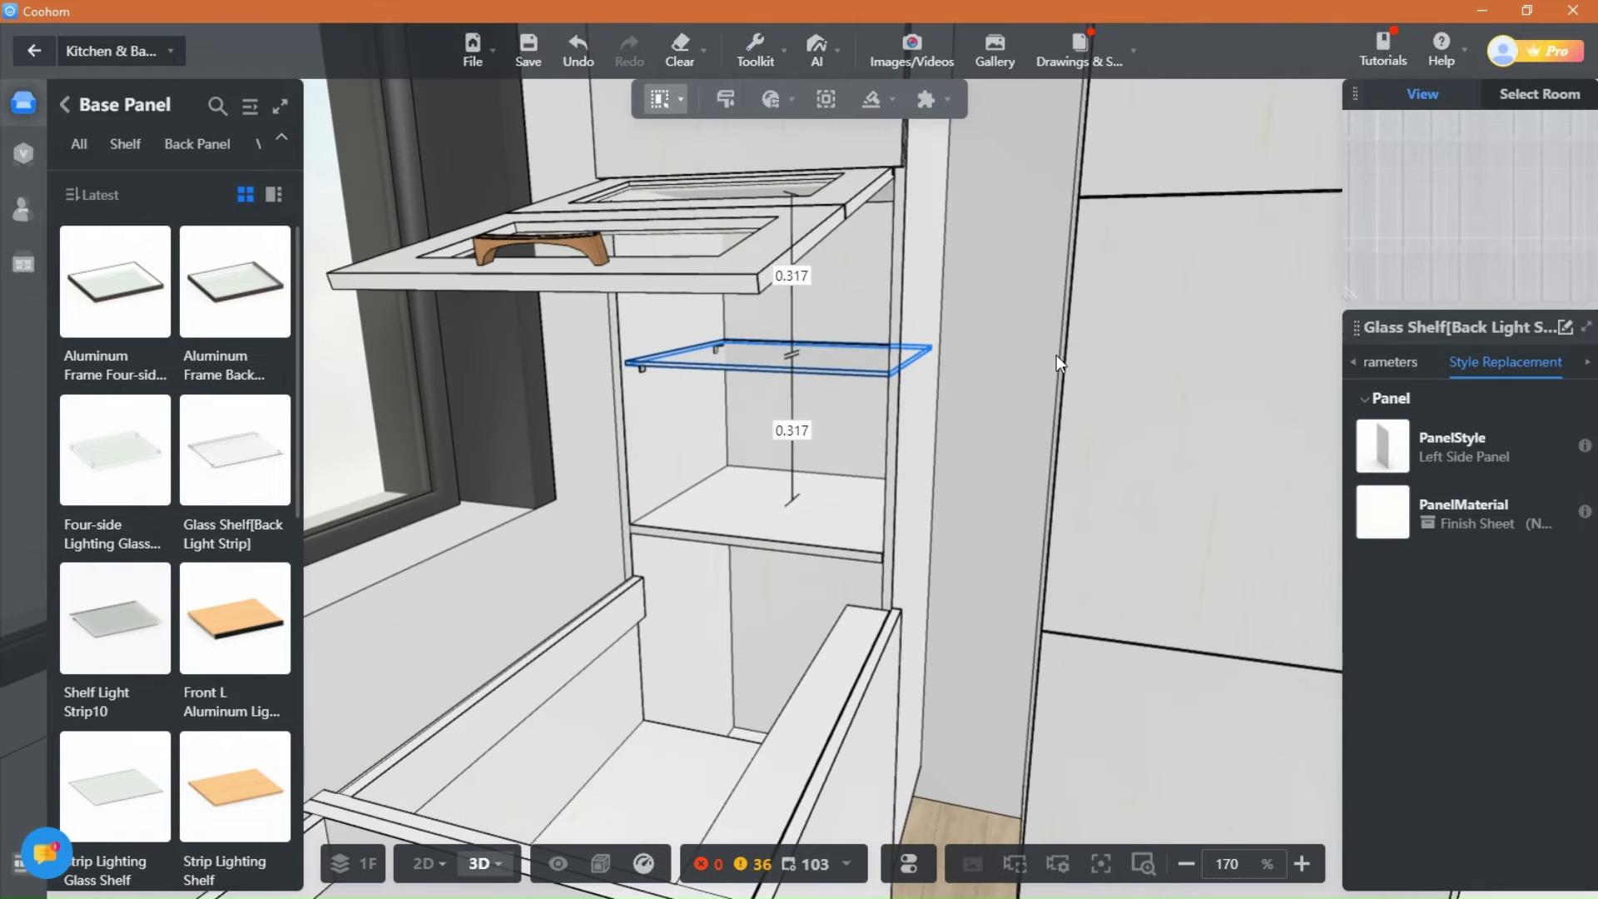
Step: Close the folding glass door over the corner high cabinet's middle compartment
left_click(992, 428)
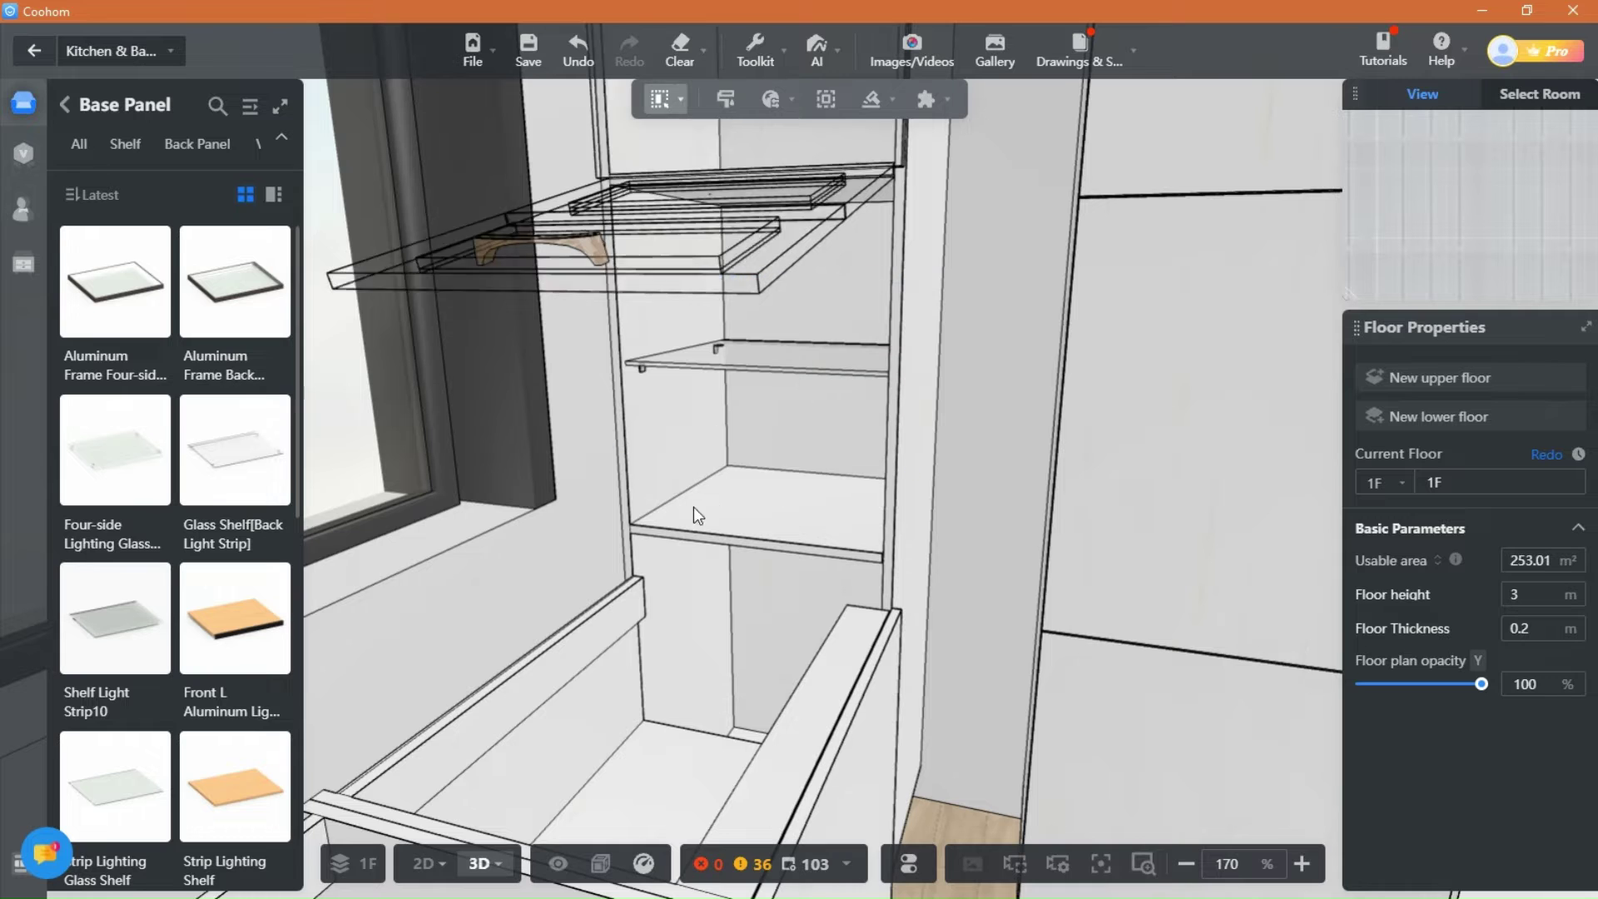
scroll(619, 489, "down", 2)
scroll(916, 308, "up", 1)
left_click_drag(898, 421, 995, 516)
left_click(680, 308)
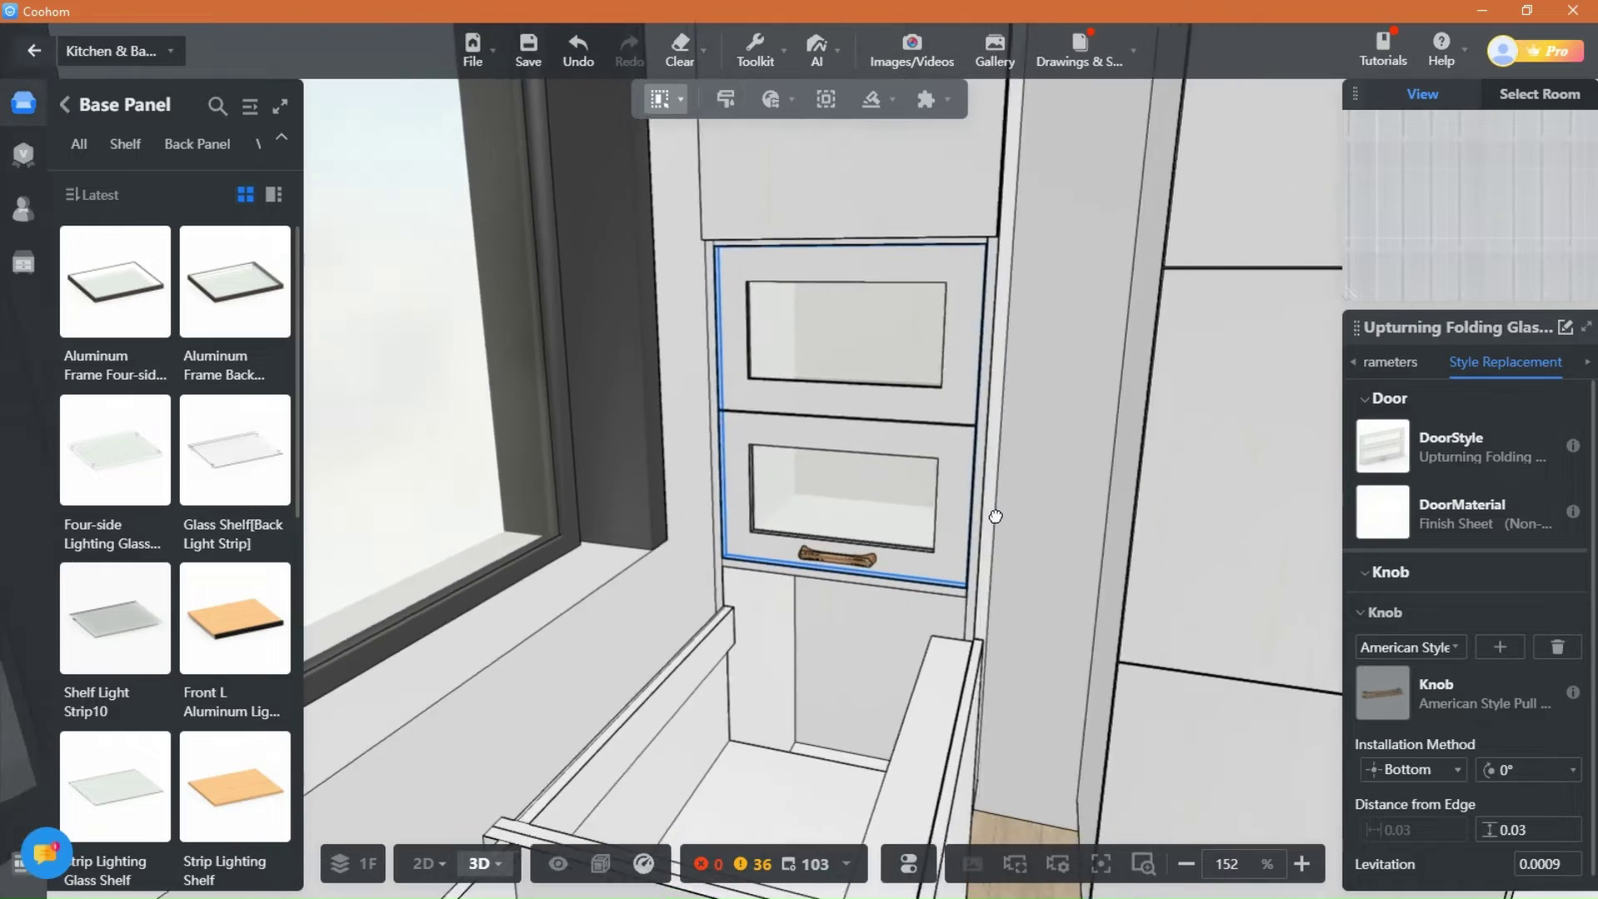
Step: Place a High Cabinet Flat Filler (Left) against the corner high cabinet's side, in the gap to the neighbouring tall cabinets
scroll(996, 516, "down", 5)
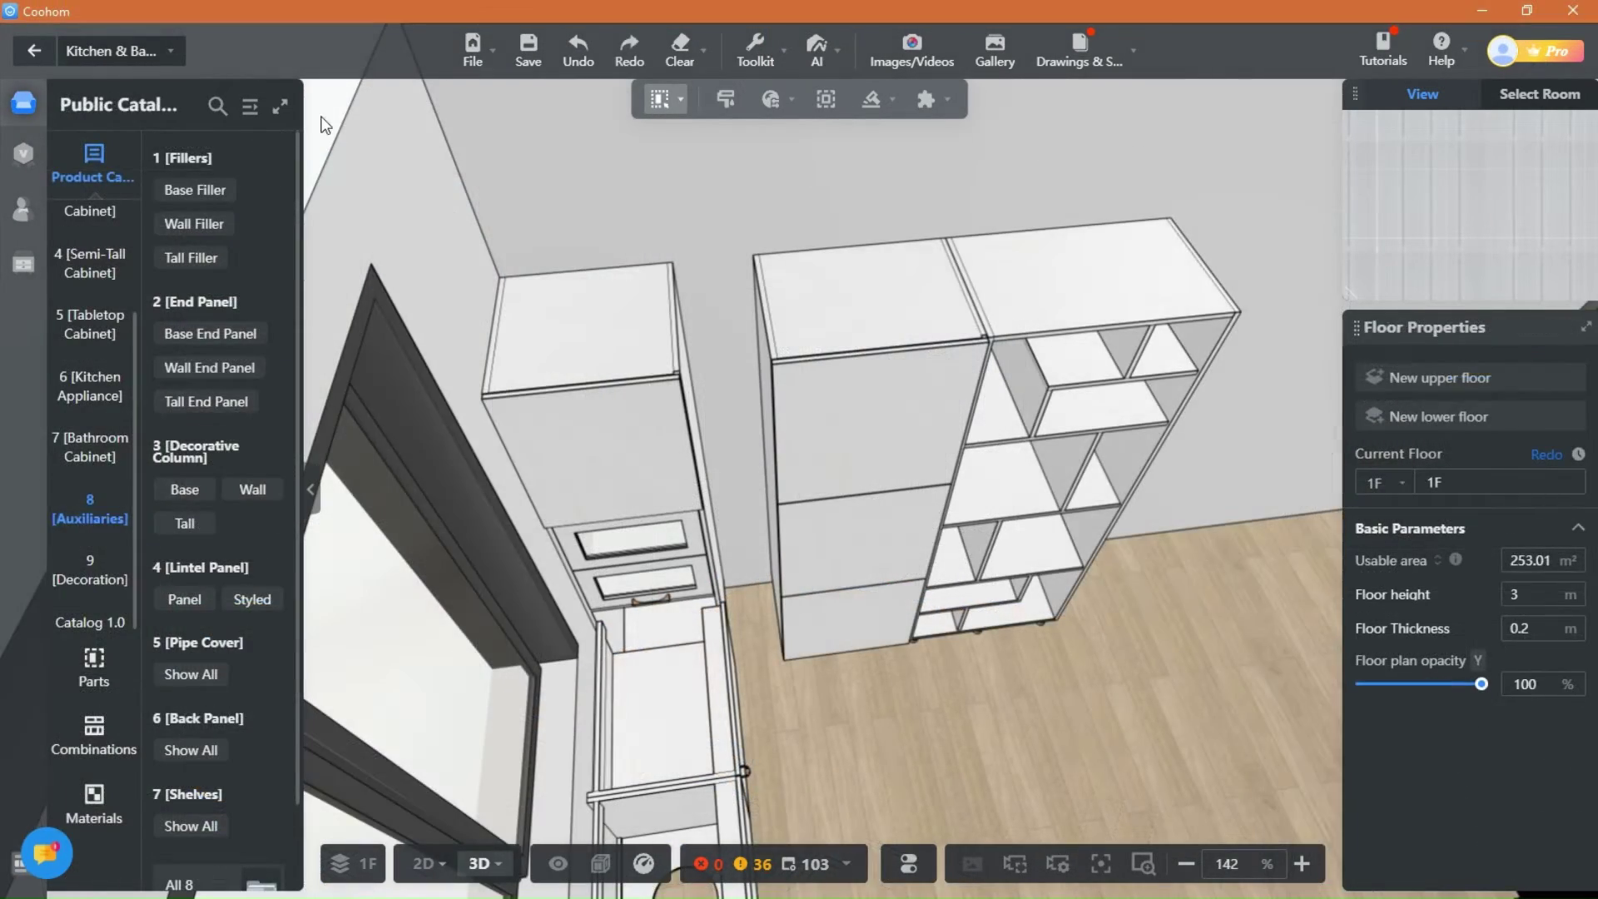
left_click(198, 254)
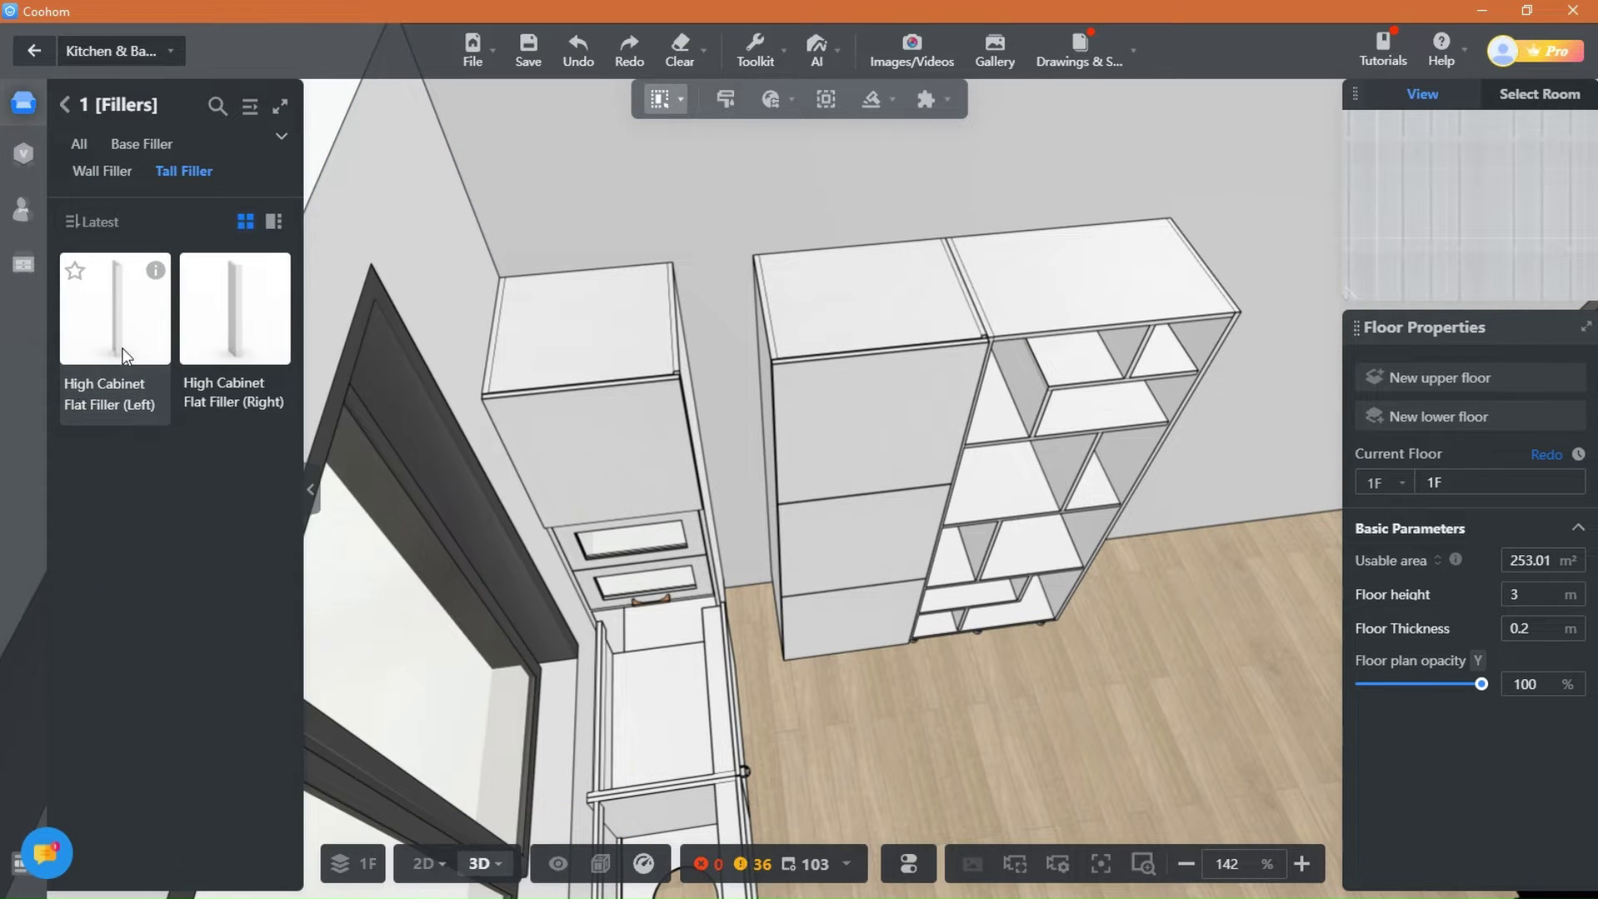
left_click(123, 348)
left_click(736, 591)
Step: Set the width of the tall filler beside the corner high cabinet to 0.06 m
scroll(783, 718, "up", 3)
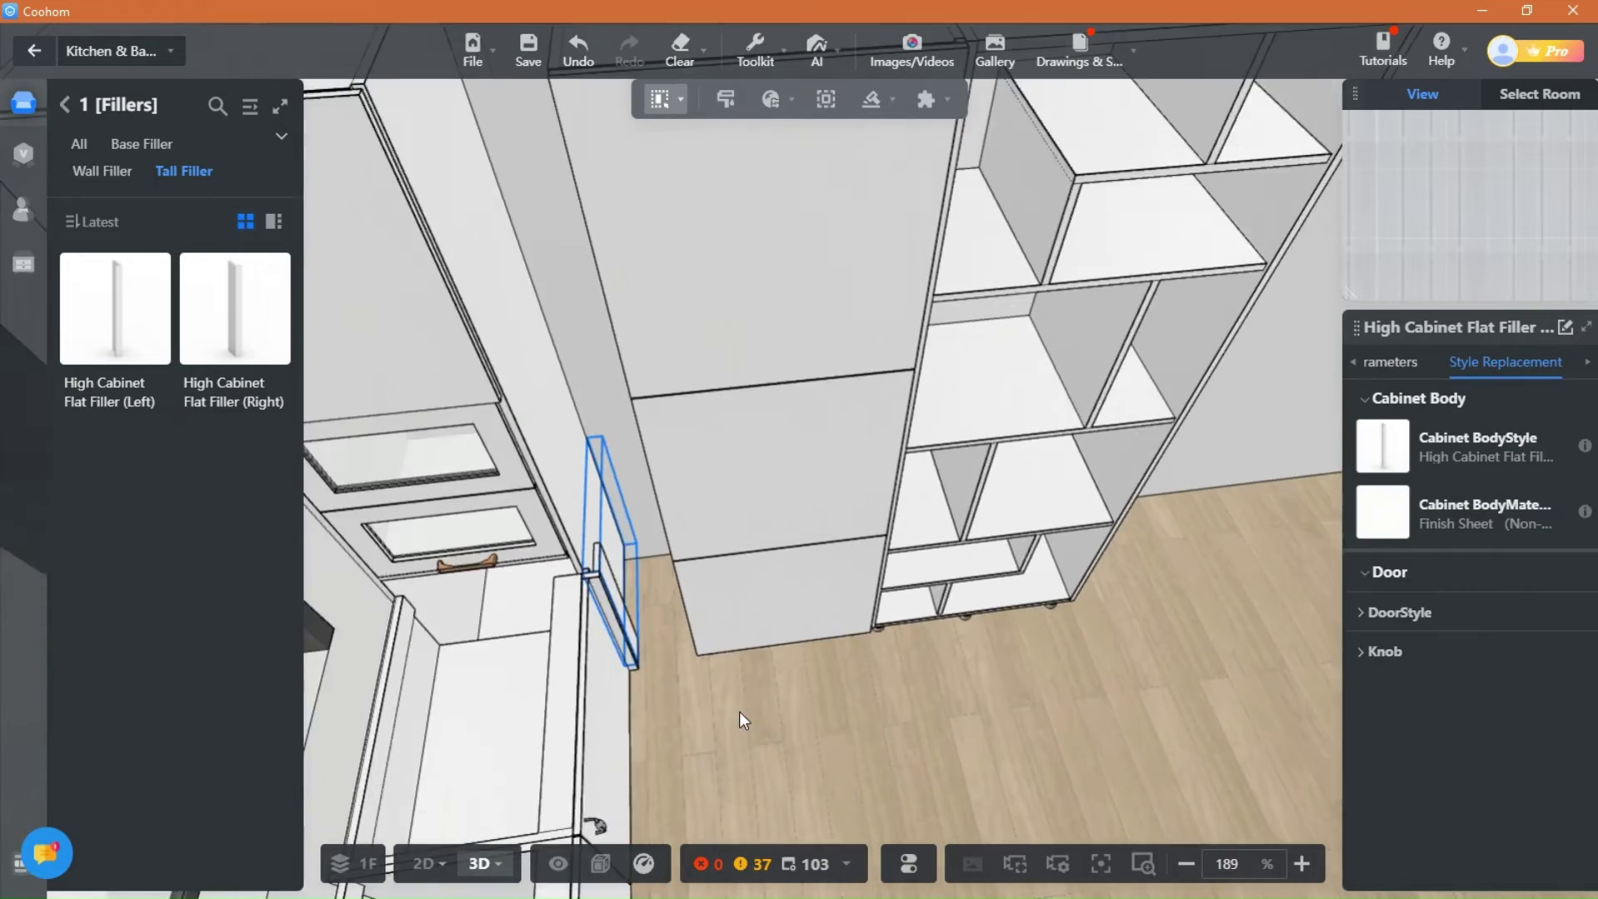
scroll(743, 721, "up", 5)
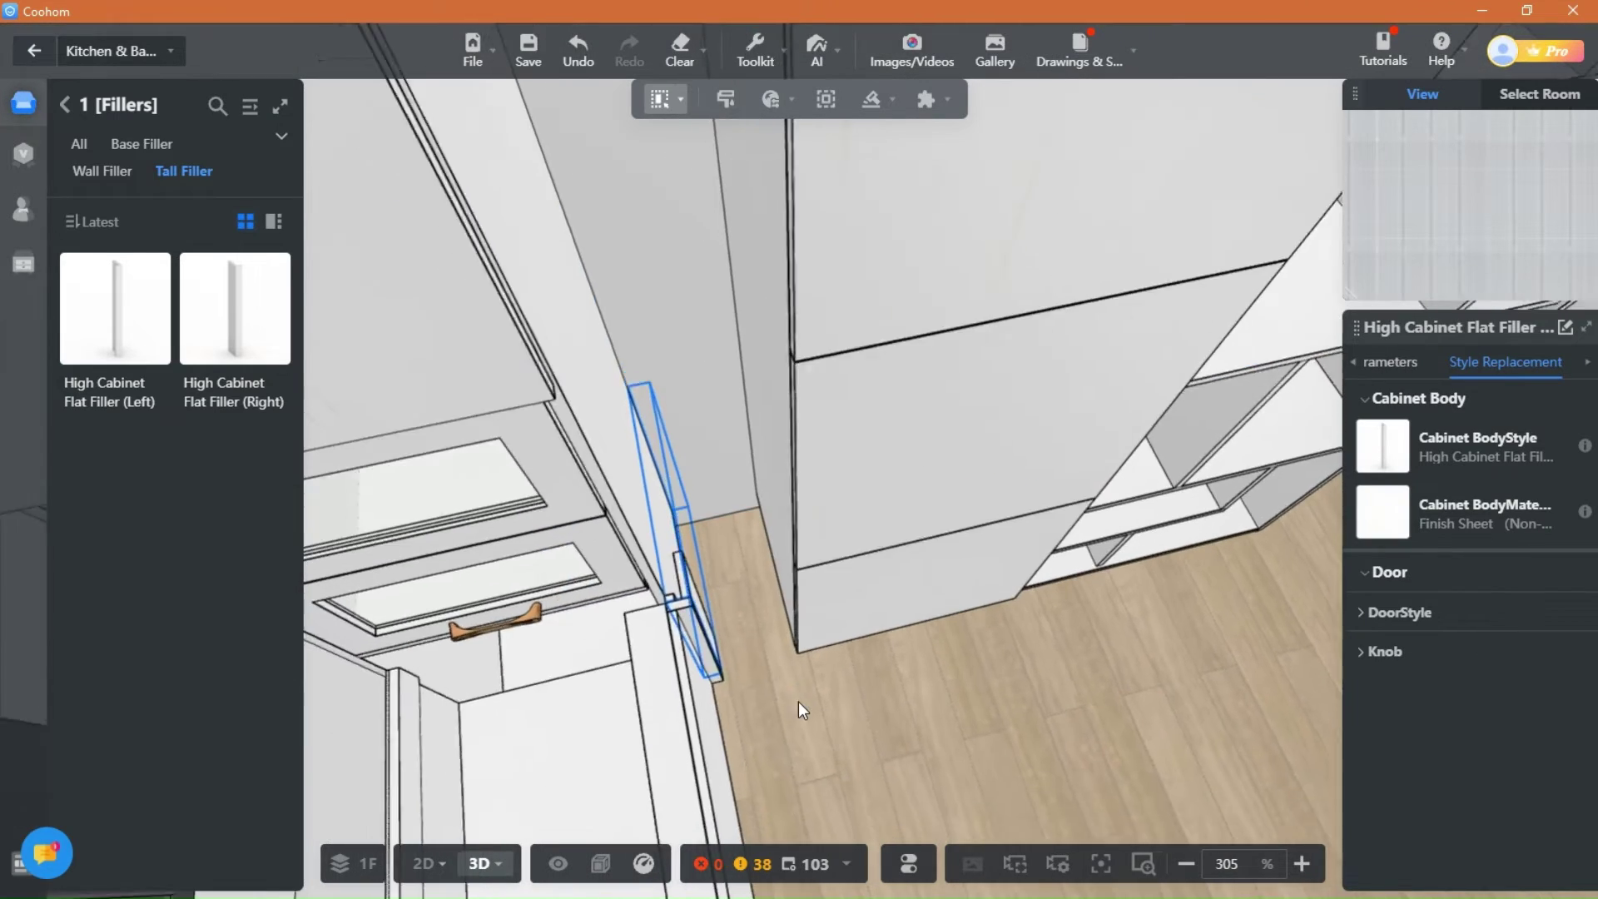
scroll(797, 701, "up", 3)
left_click(1392, 362)
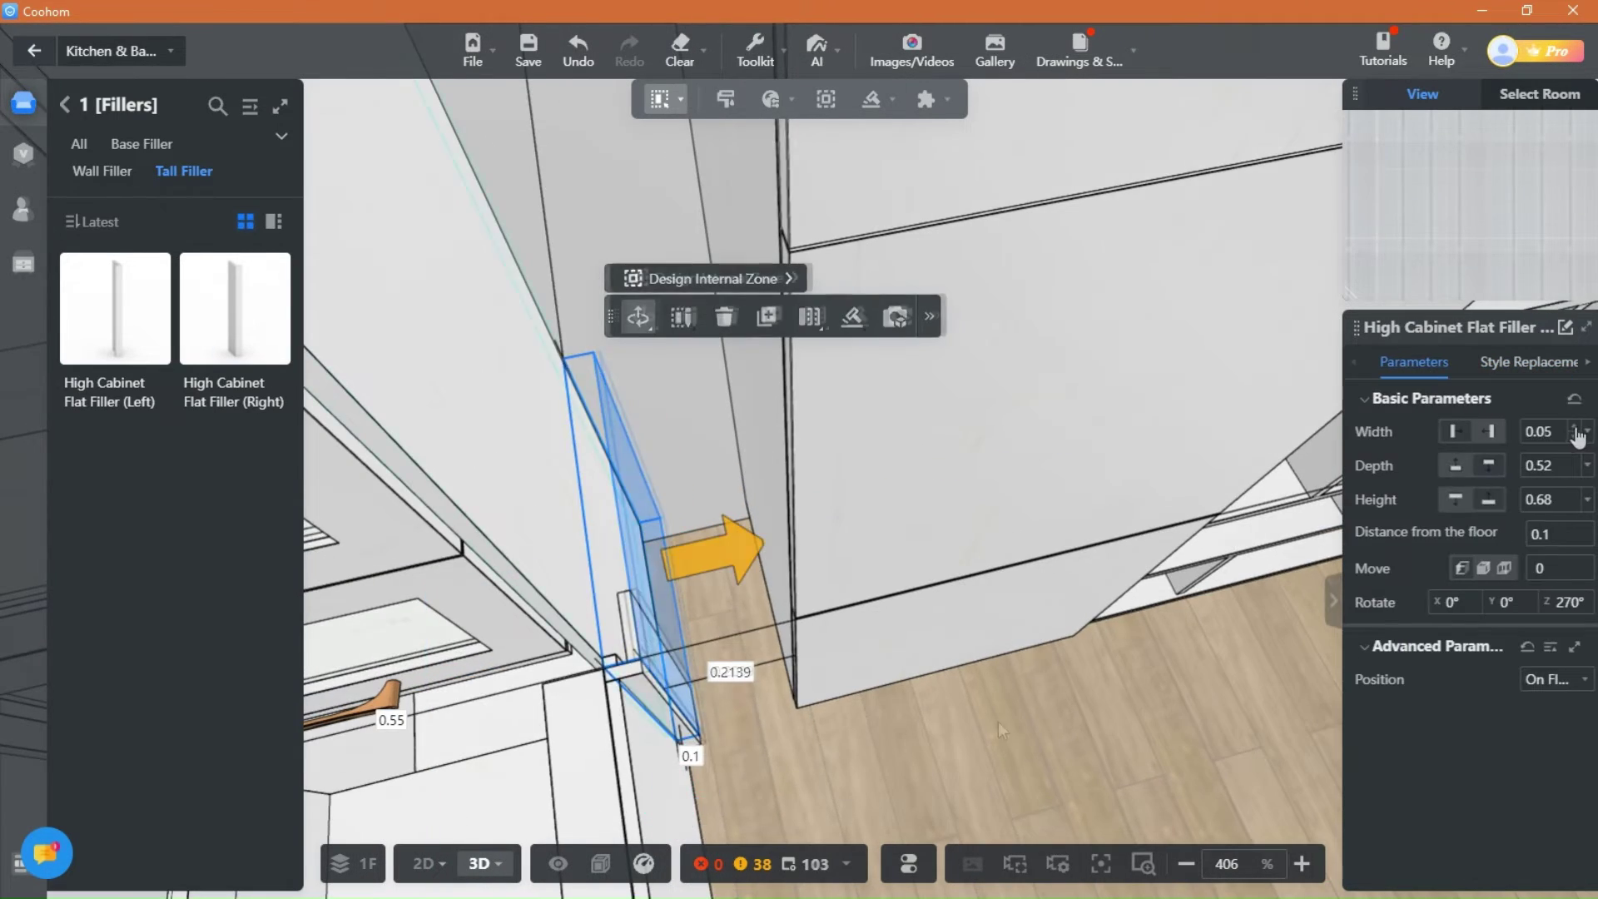
mouse_move(997, 722)
left_mouse_down()
mouse_move(896, 771)
mouse_move(981, 695)
left_mouse_up()
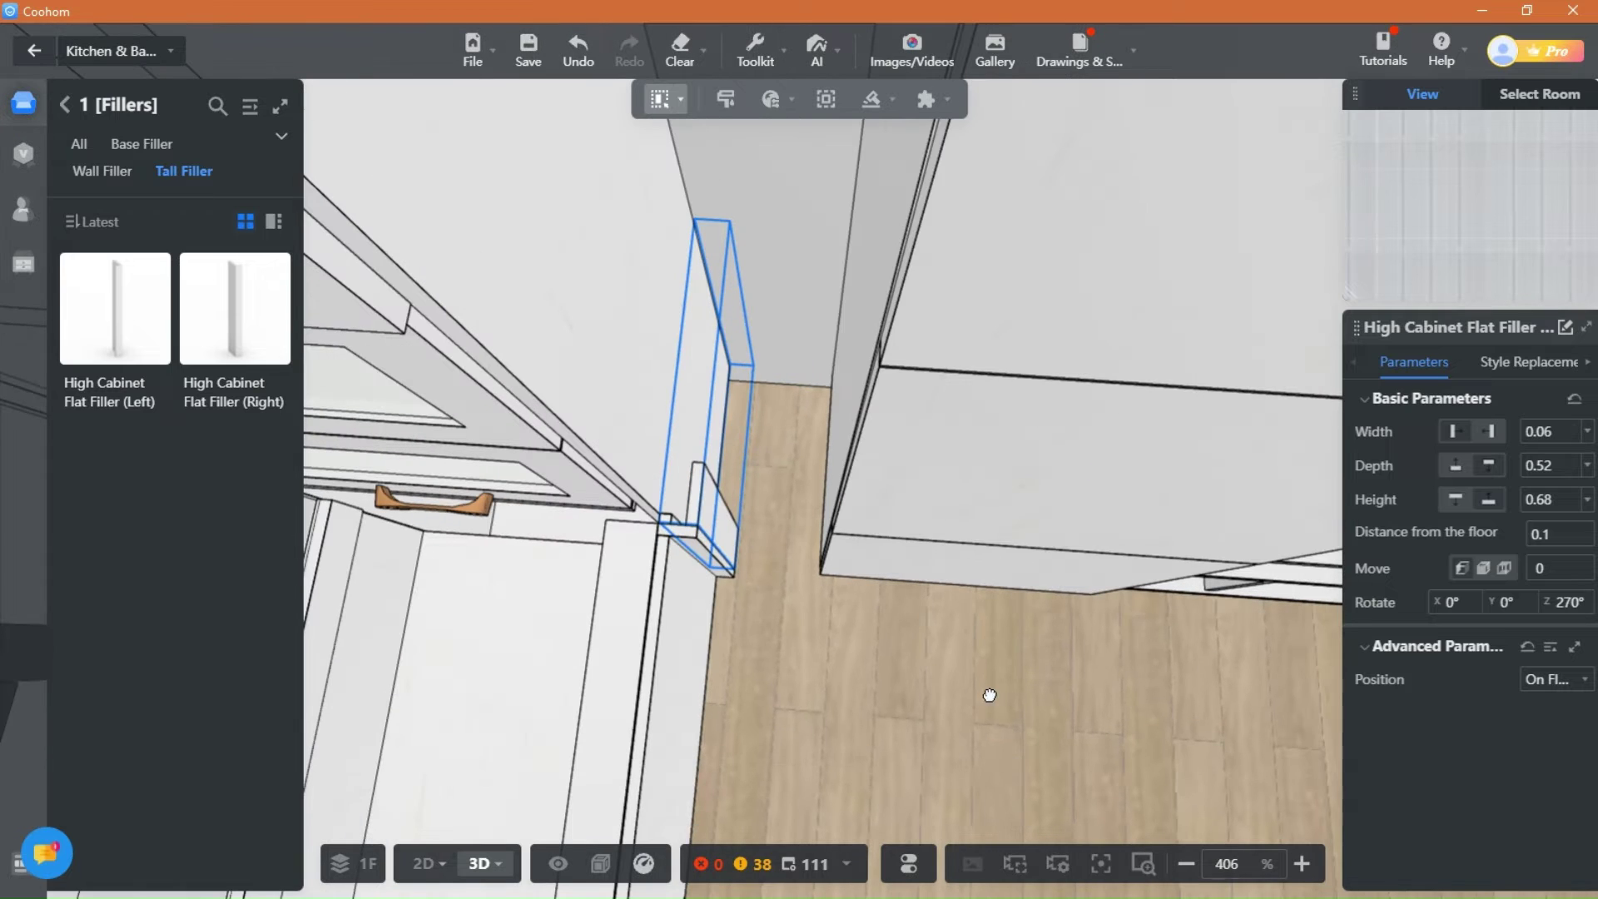
Step: Set the tall filler's depth to 0.47 m
mouse_move(1581, 477)
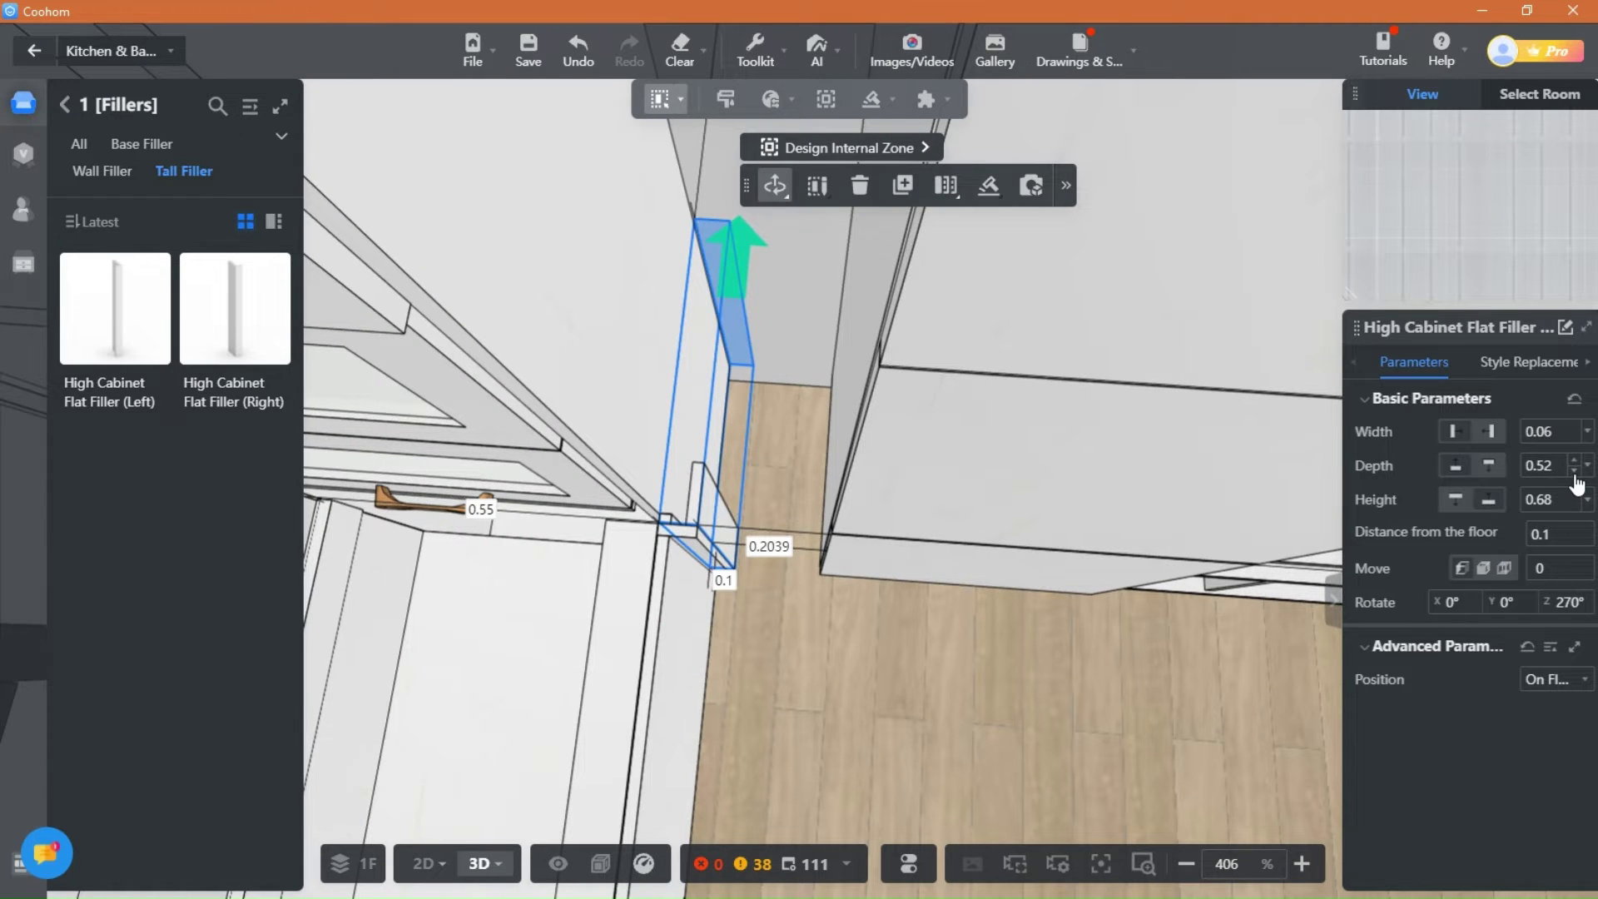
left_click(1573, 471)
left_click(1574, 462)
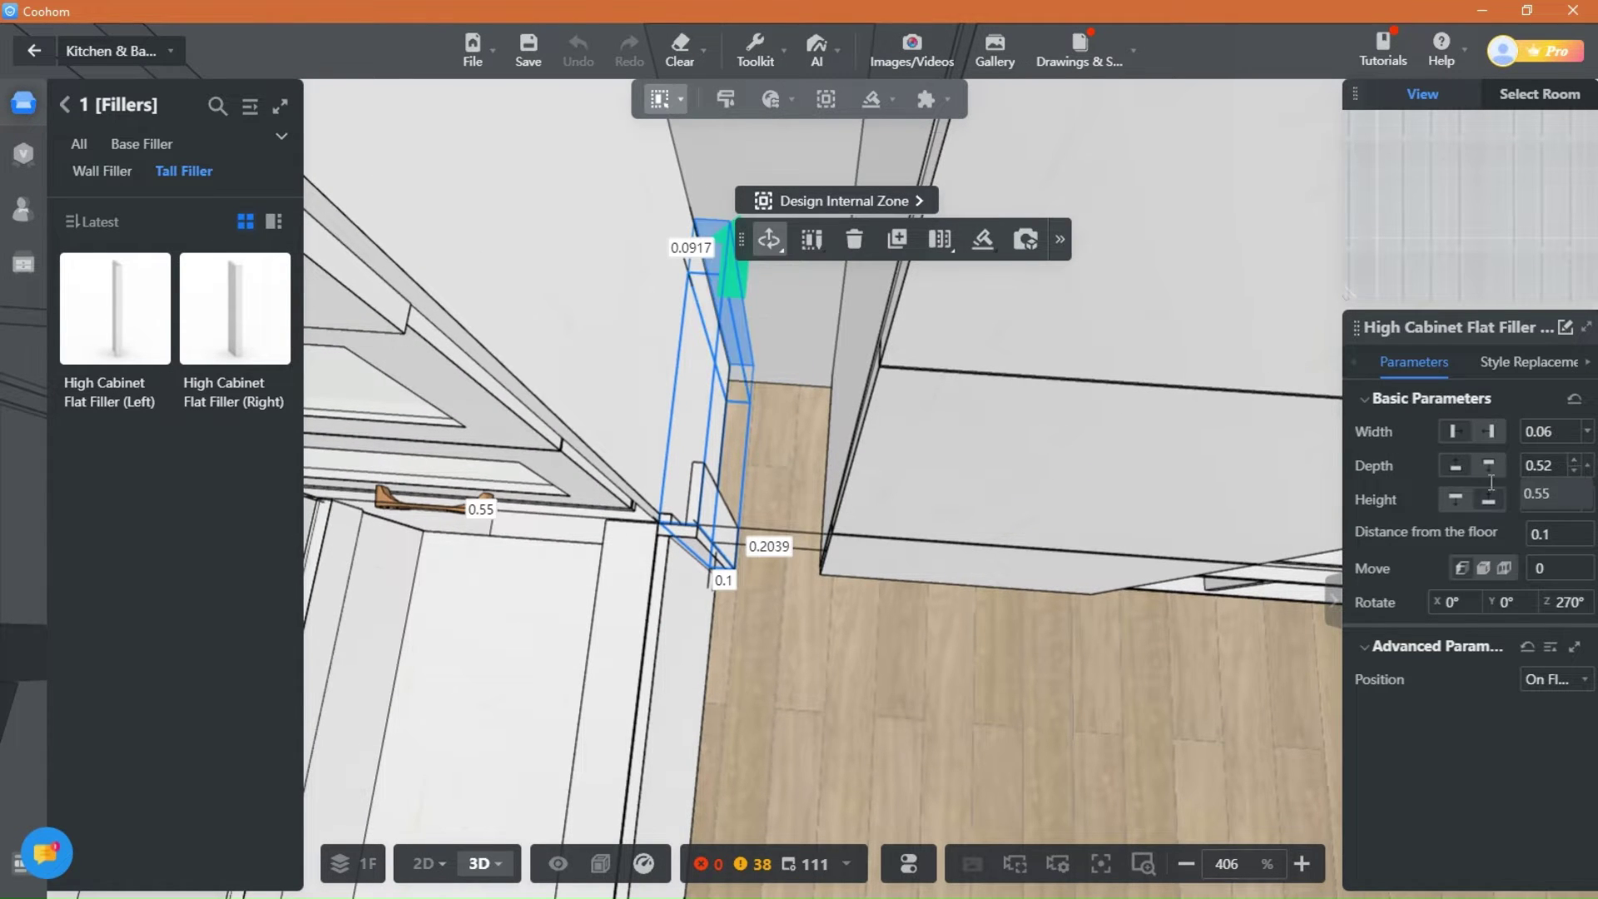
left_click(1488, 470)
left_click(1572, 473)
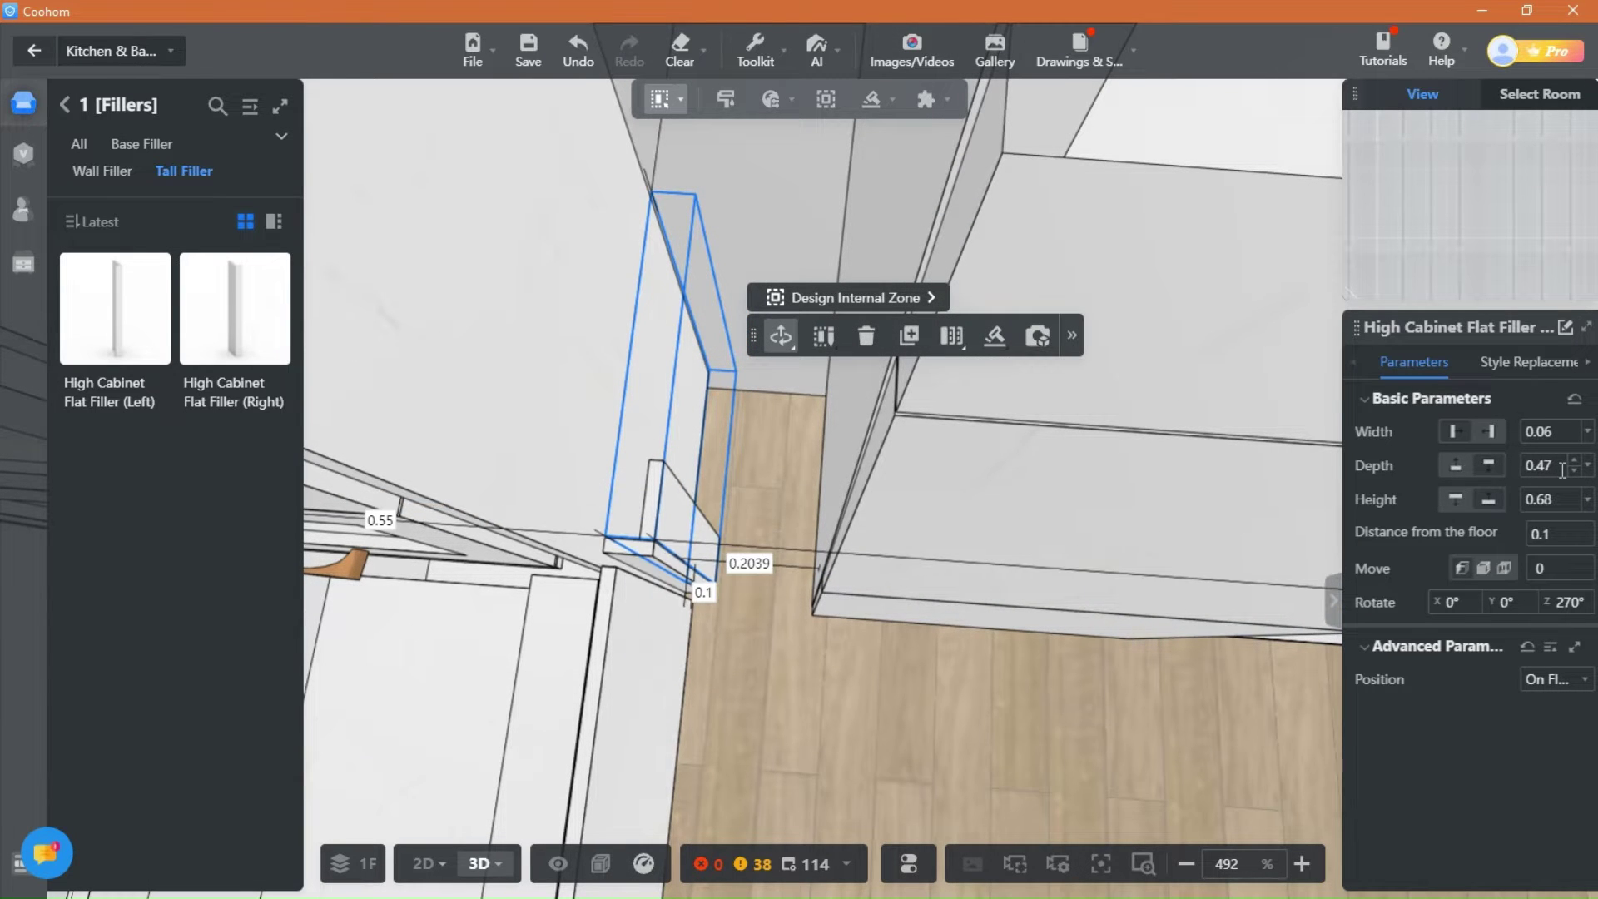
Step: Switch to furniture selection and set the tall filler's height to 2.1 m to match the corner high cabinet
scroll(754, 723, "down", 6)
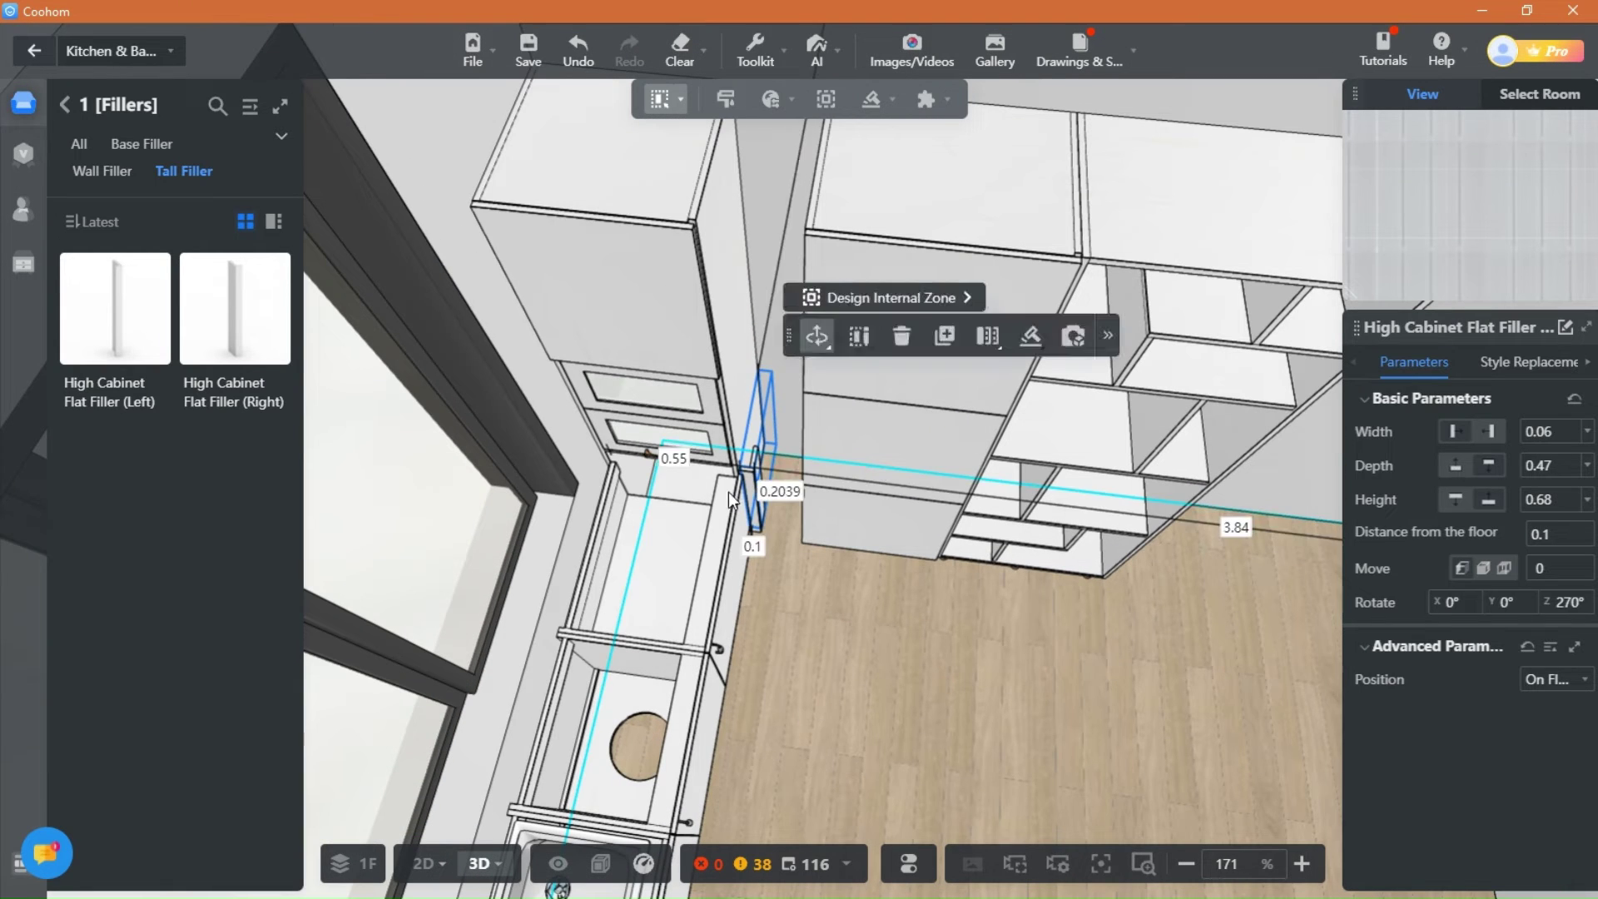
left_click(727, 492)
mouse_move(668, 99)
left_click(636, 177)
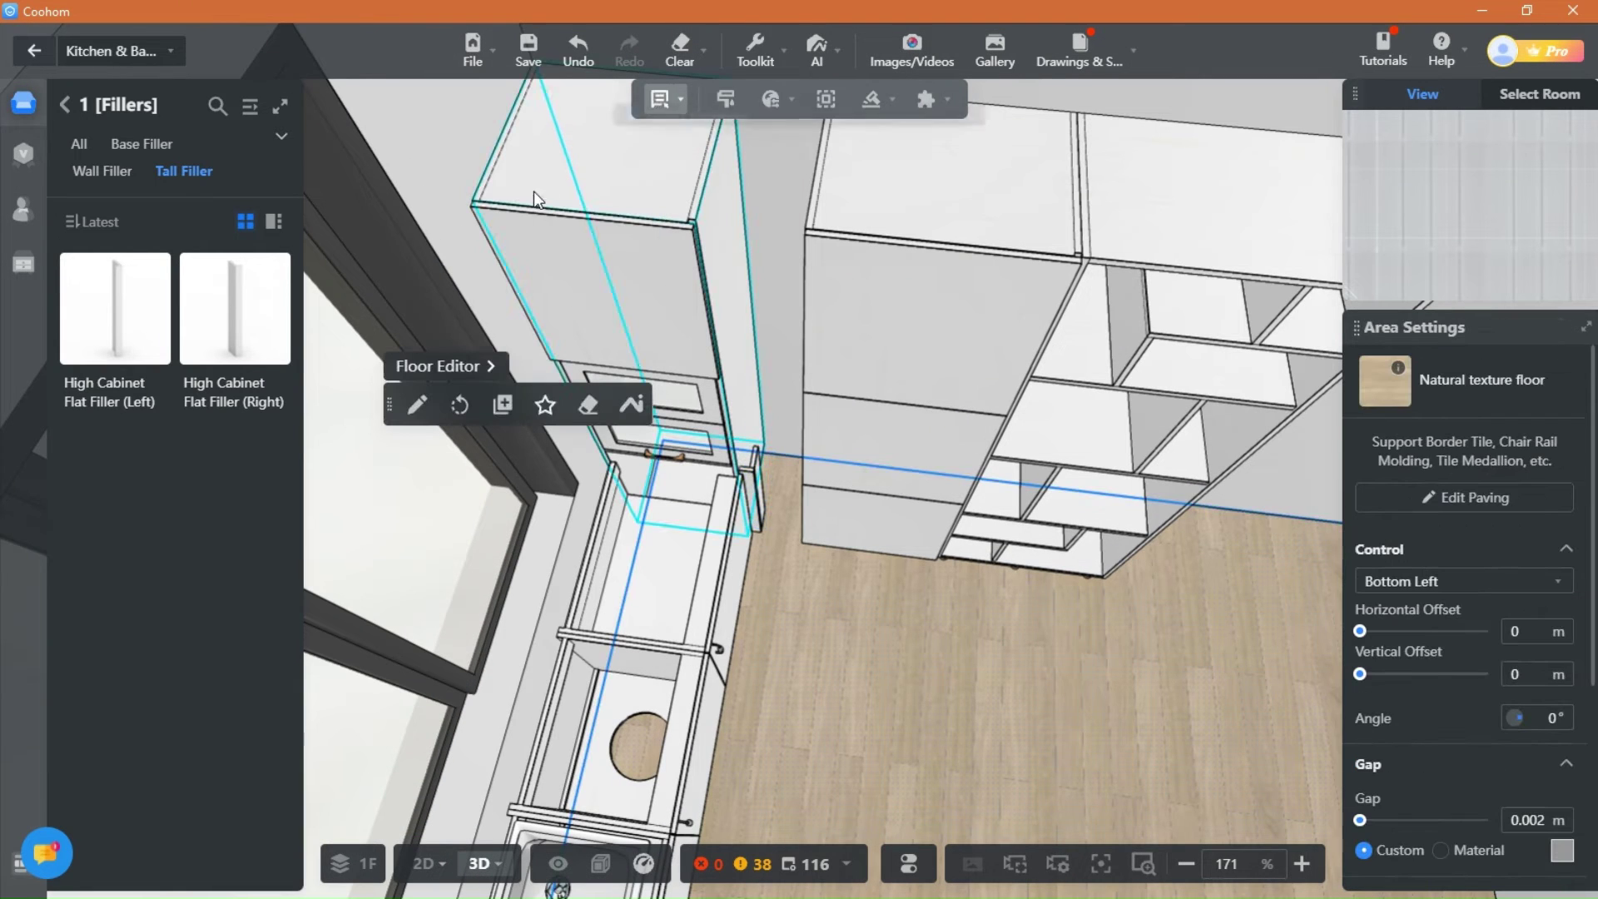
left_click(534, 193)
left_click(758, 473)
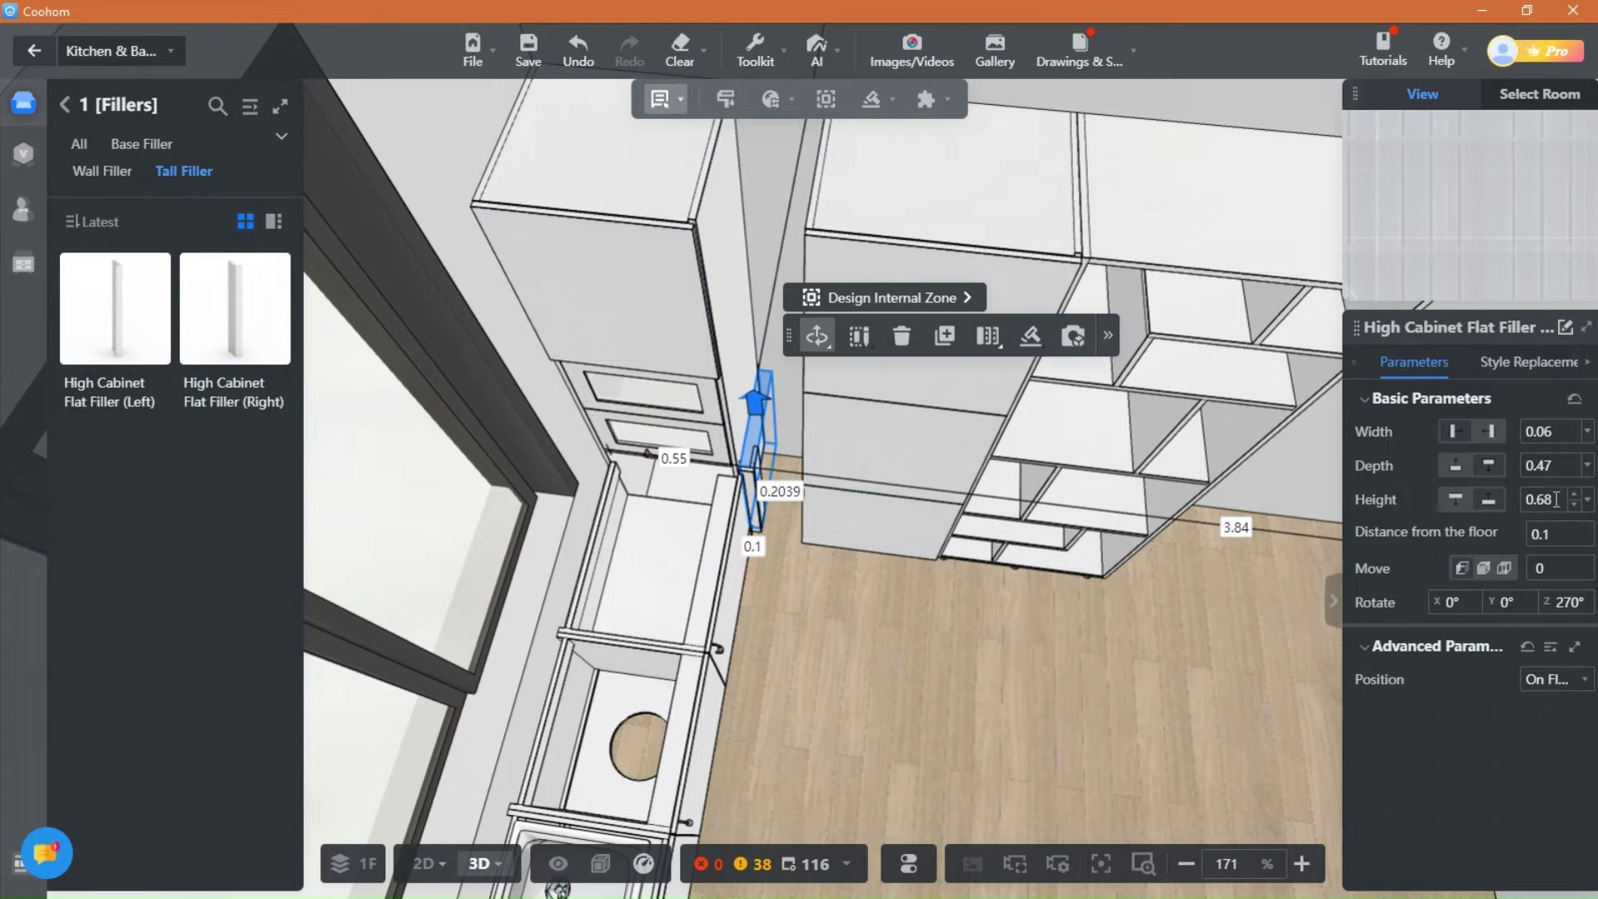
left_click(1554, 498)
type("2.1")
key("Return")
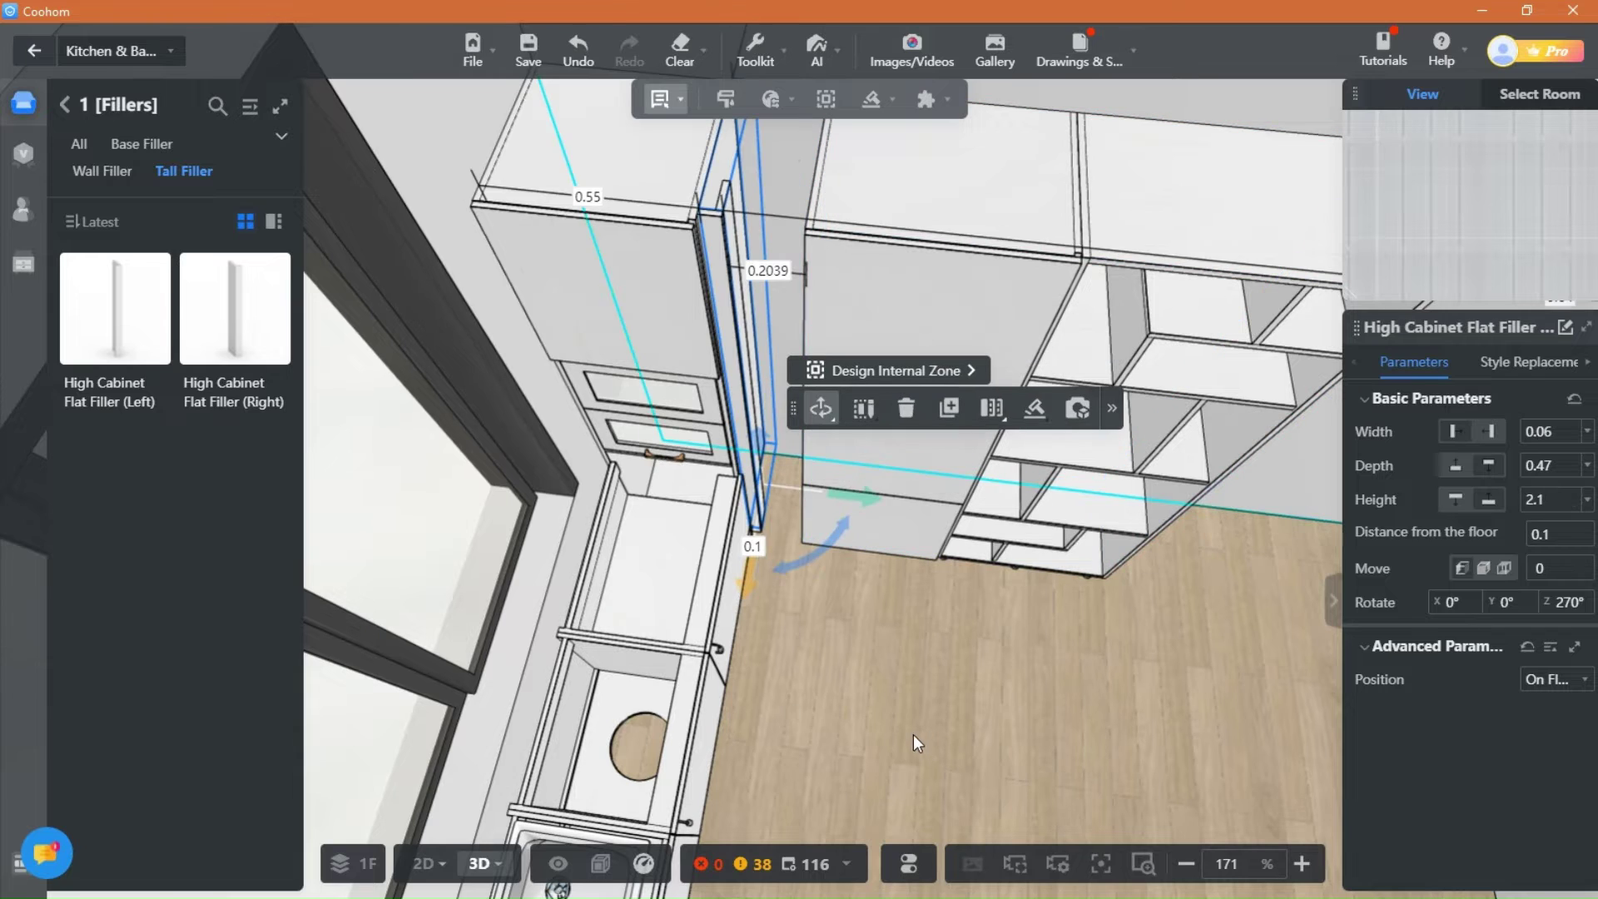
Step: Move the tall cabinets along the side wall up against the tall filler
left_click(914, 736)
scroll(872, 695, "up", 2)
left_click_drag(872, 696, 912, 712)
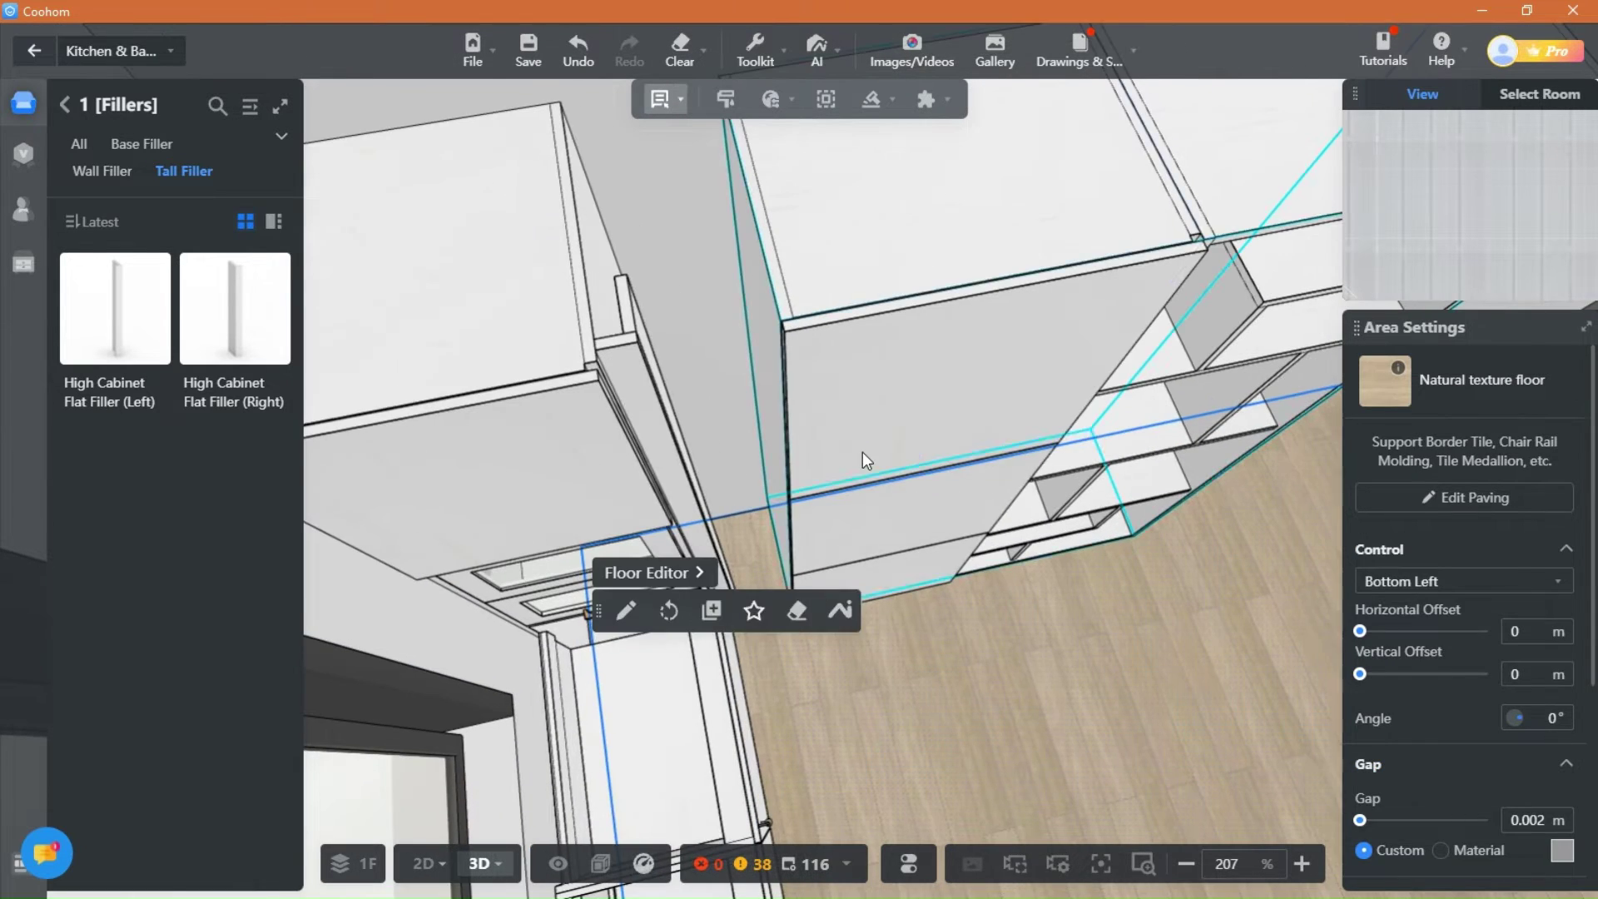
left_click_drag(862, 452, 822, 547)
left_click(868, 759)
scroll(932, 749, "down", 2)
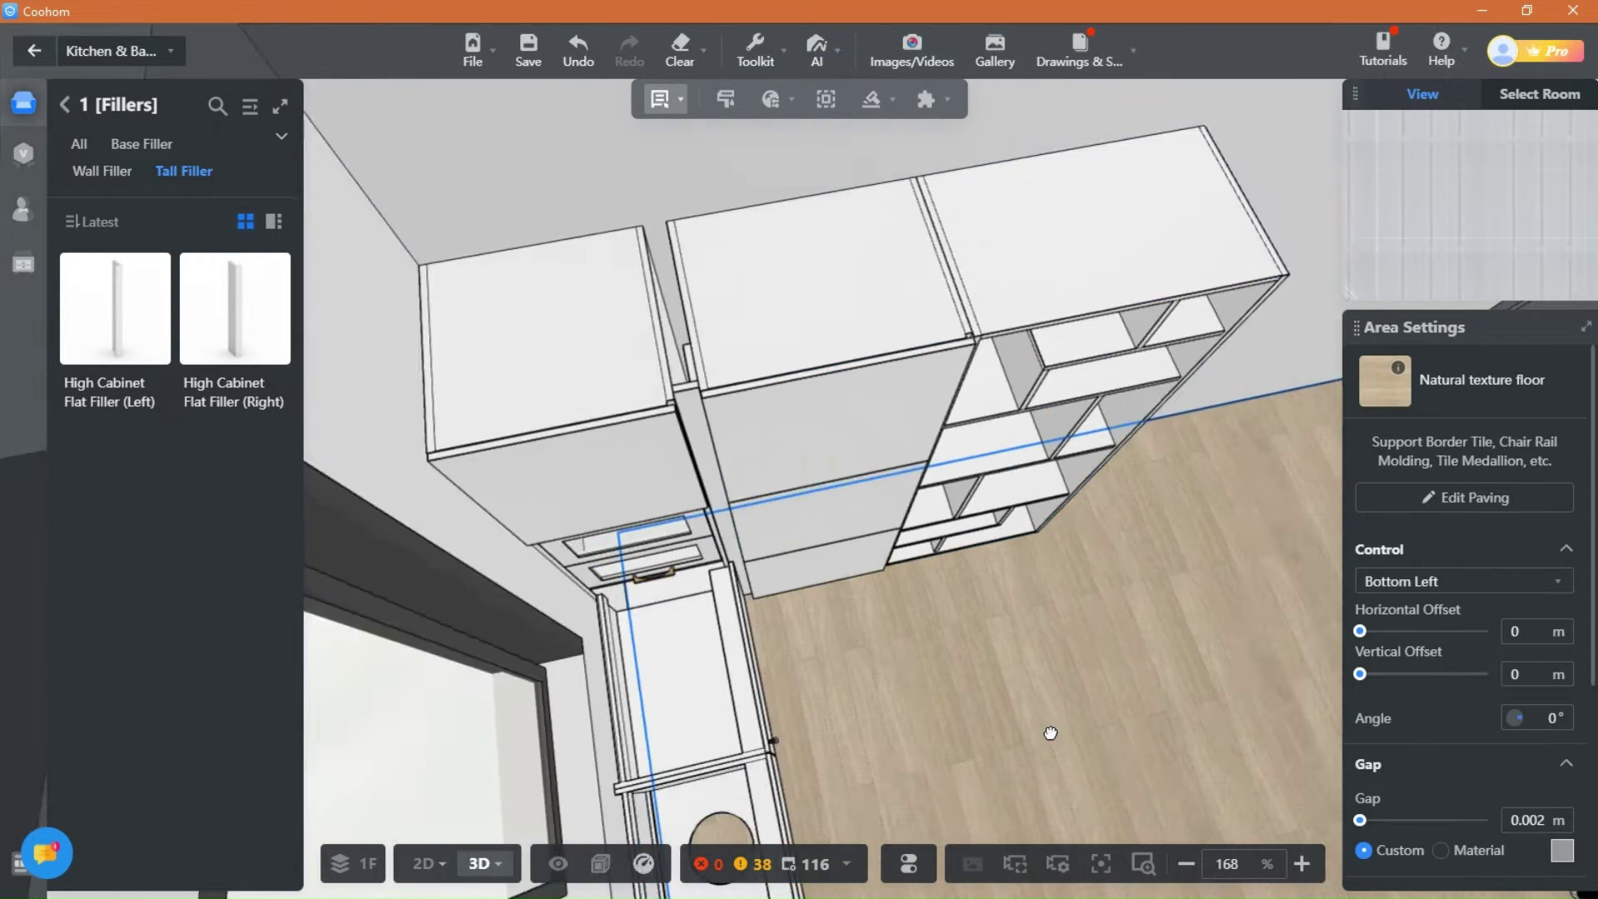
Step: Examine the whole kitchen layout from several angles, including the sink run, the hob run with wall cabinets and the tall oven cabinets
left_click_drag(1052, 735, 903, 505)
scroll(830, 707, "down", 3)
left_click_drag(971, 566, 870, 613)
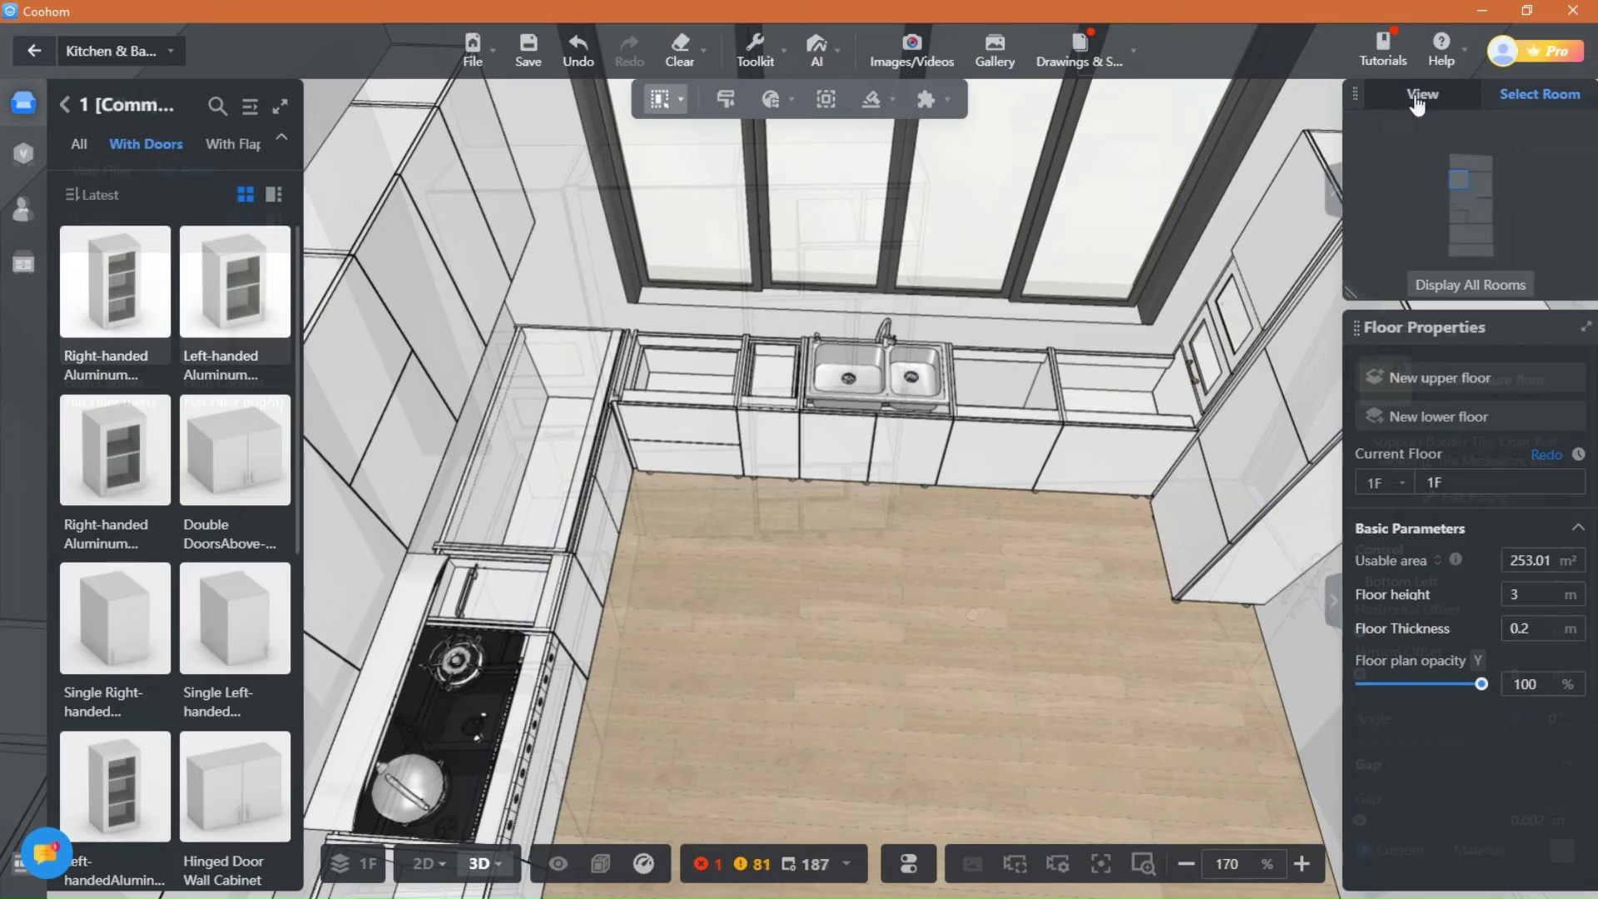
left_click(1417, 104)
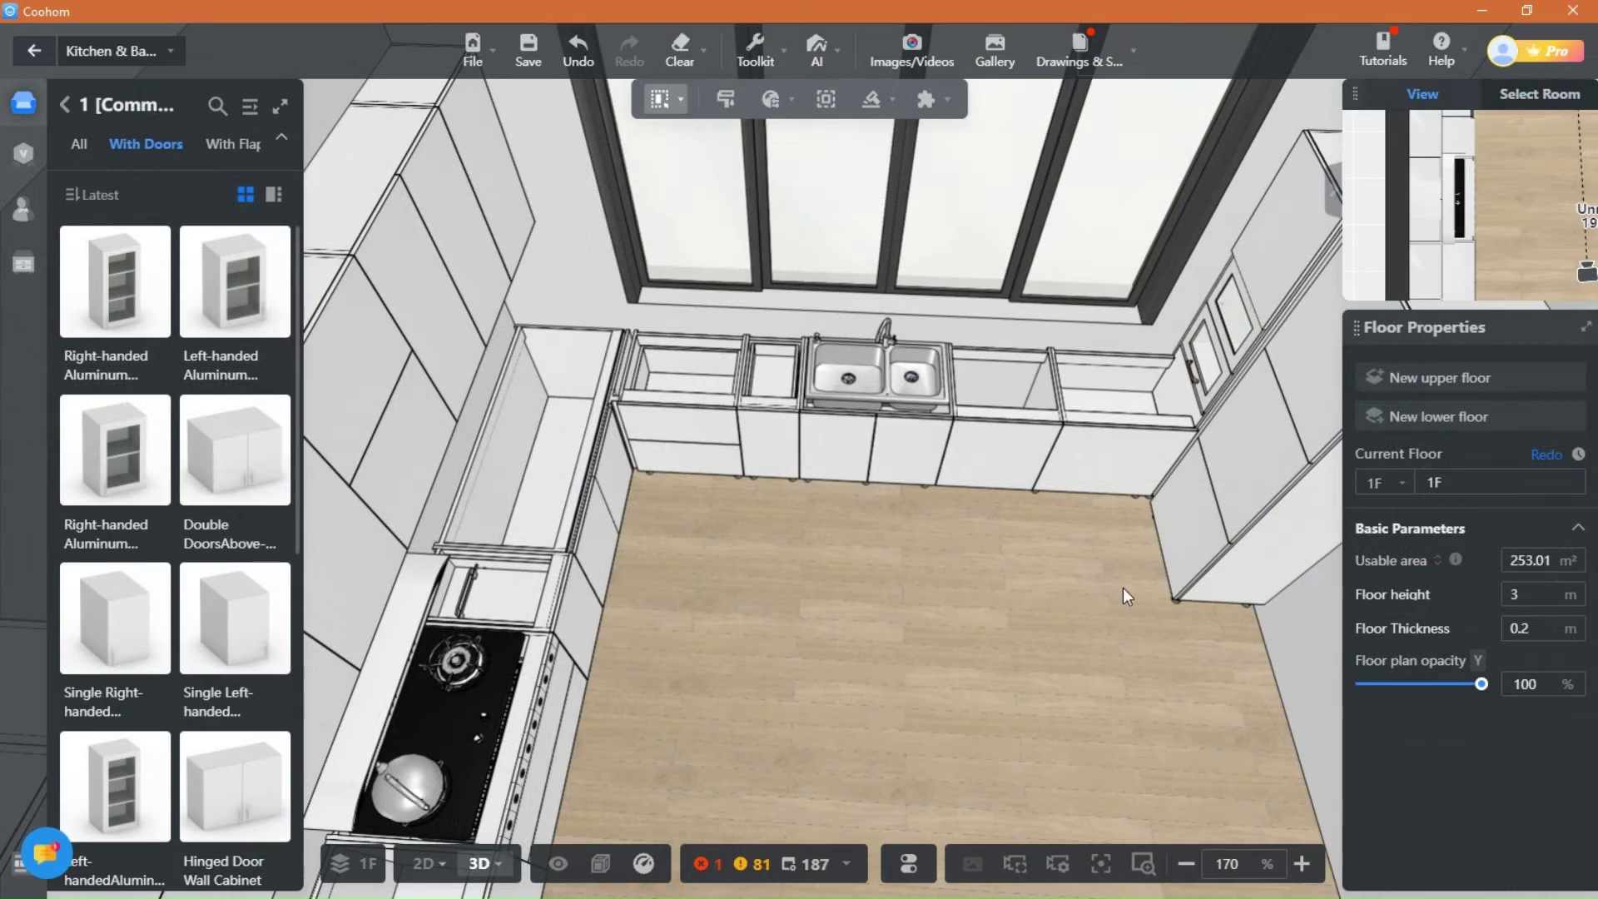
left_click_drag(1092, 537, 979, 253)
left_click_drag(683, 648, 823, 666)
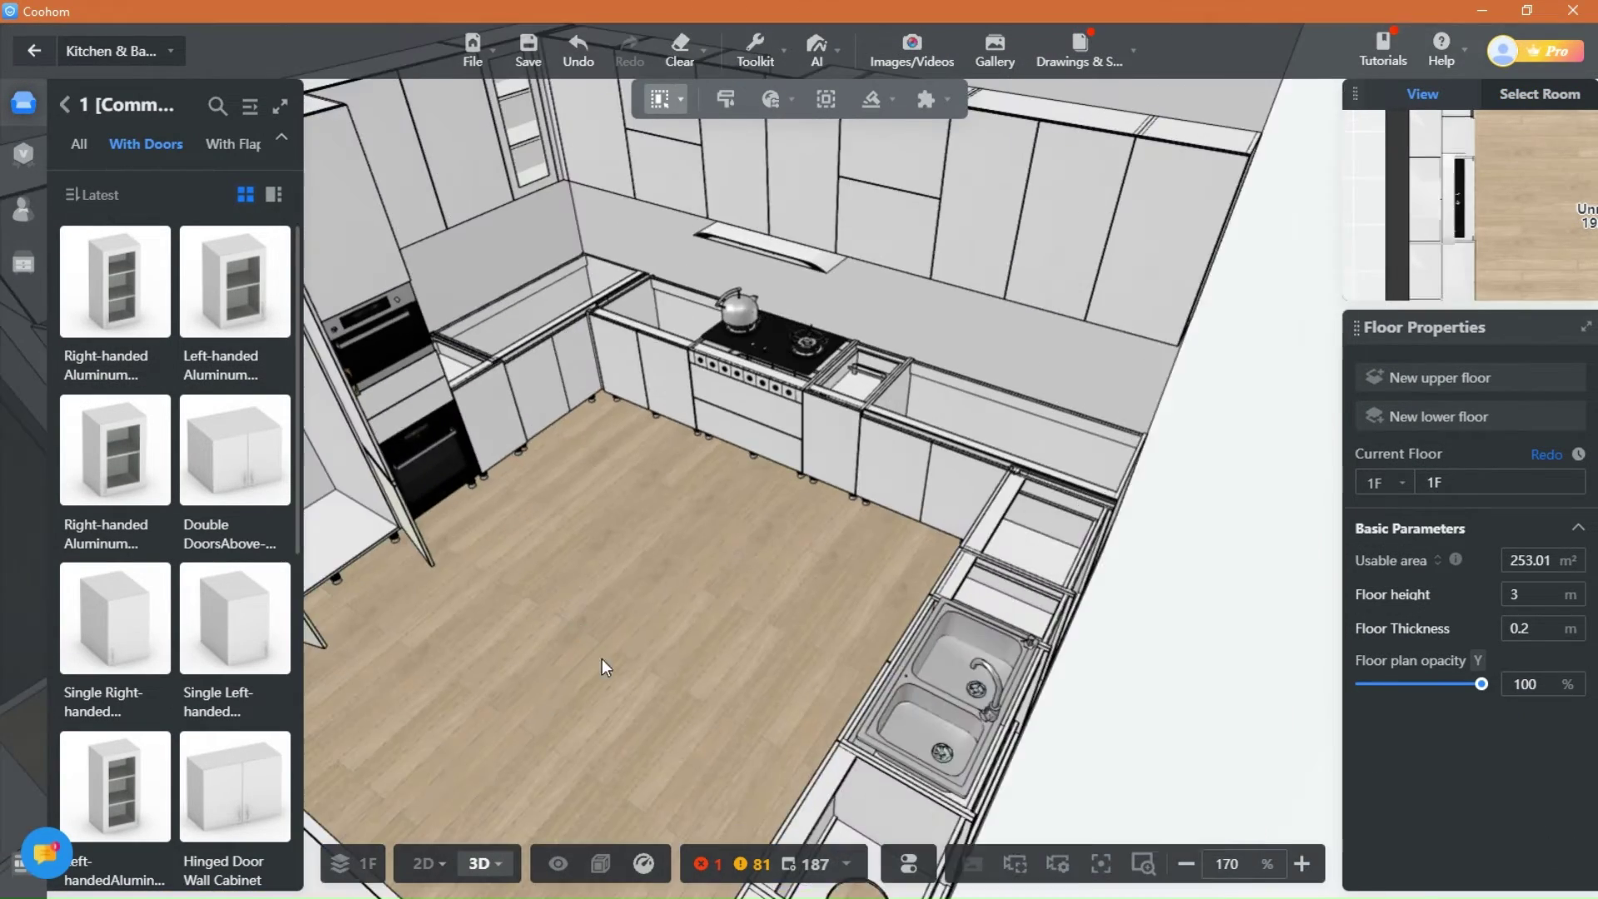
scroll(752, 664, "down", 1)
left_click_drag(602, 657, 803, 698)
scroll(681, 266, "down", 1)
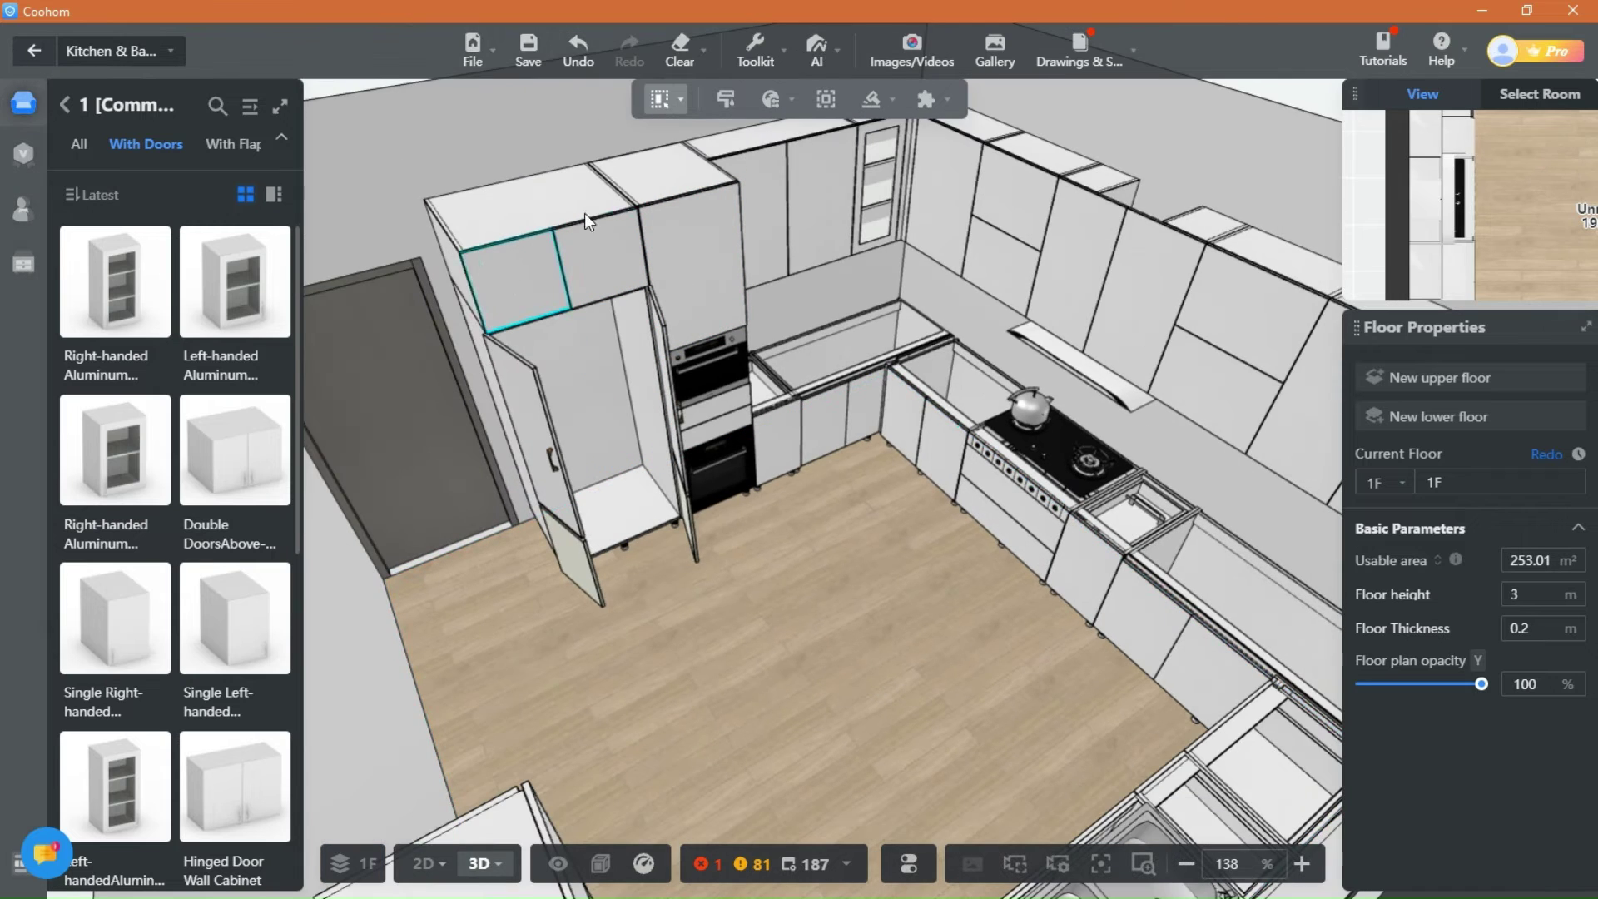
Step: Open the Refrigerator range in the Kitchen Appliance section of the public catalog
left_click_drag(634, 502, 587, 376)
left_click_drag(725, 636, 743, 689)
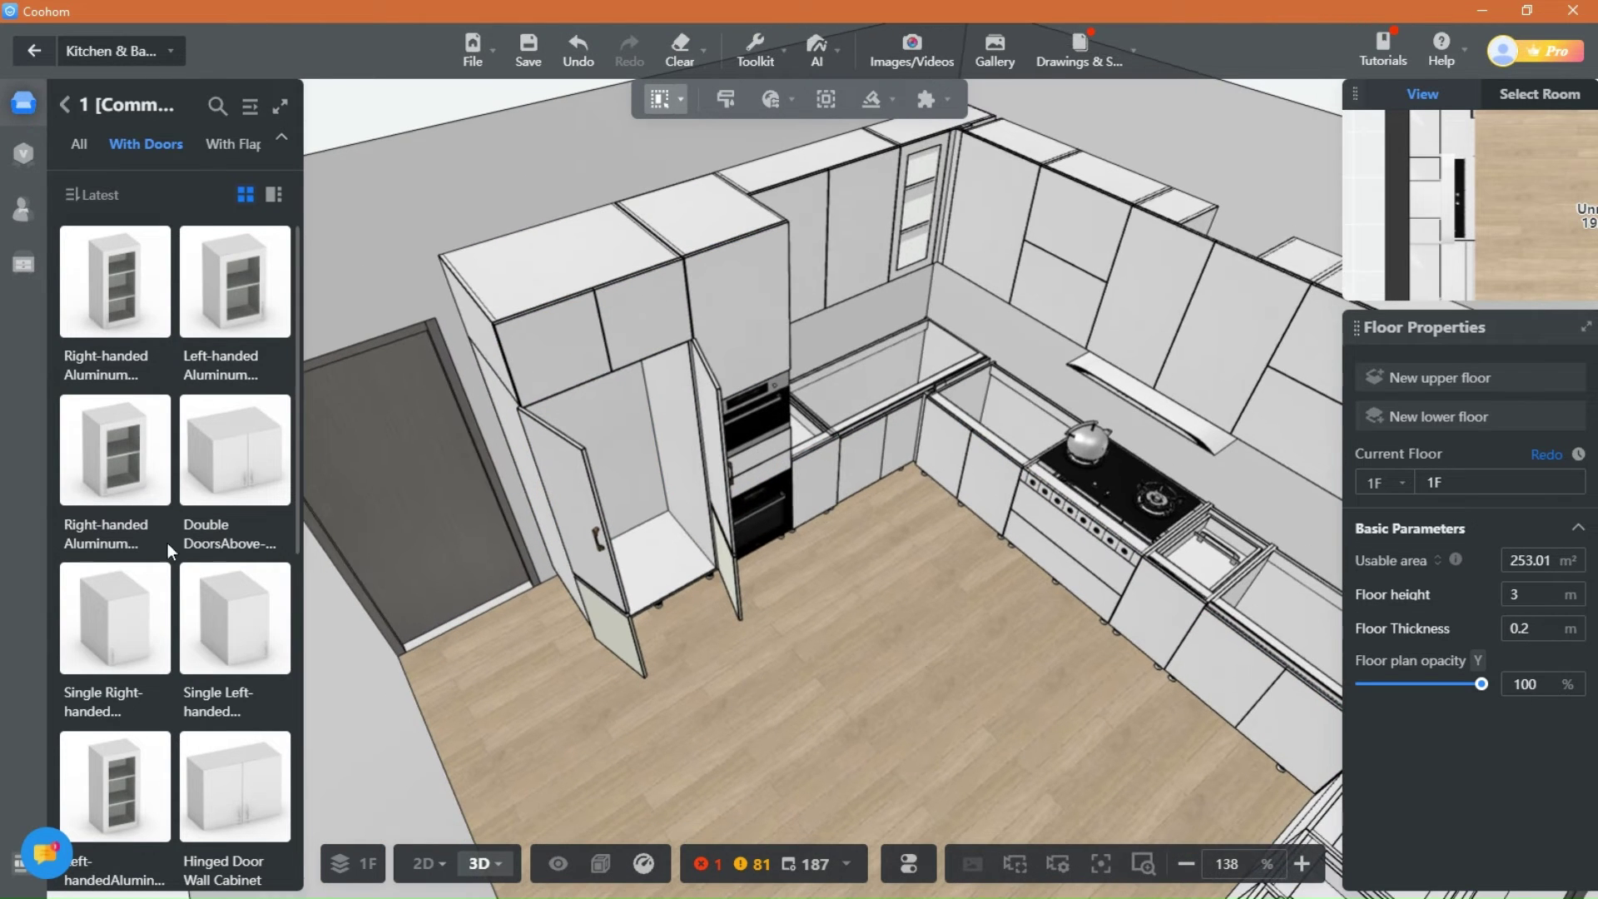
mouse_move(28, 219)
left_click(65, 105)
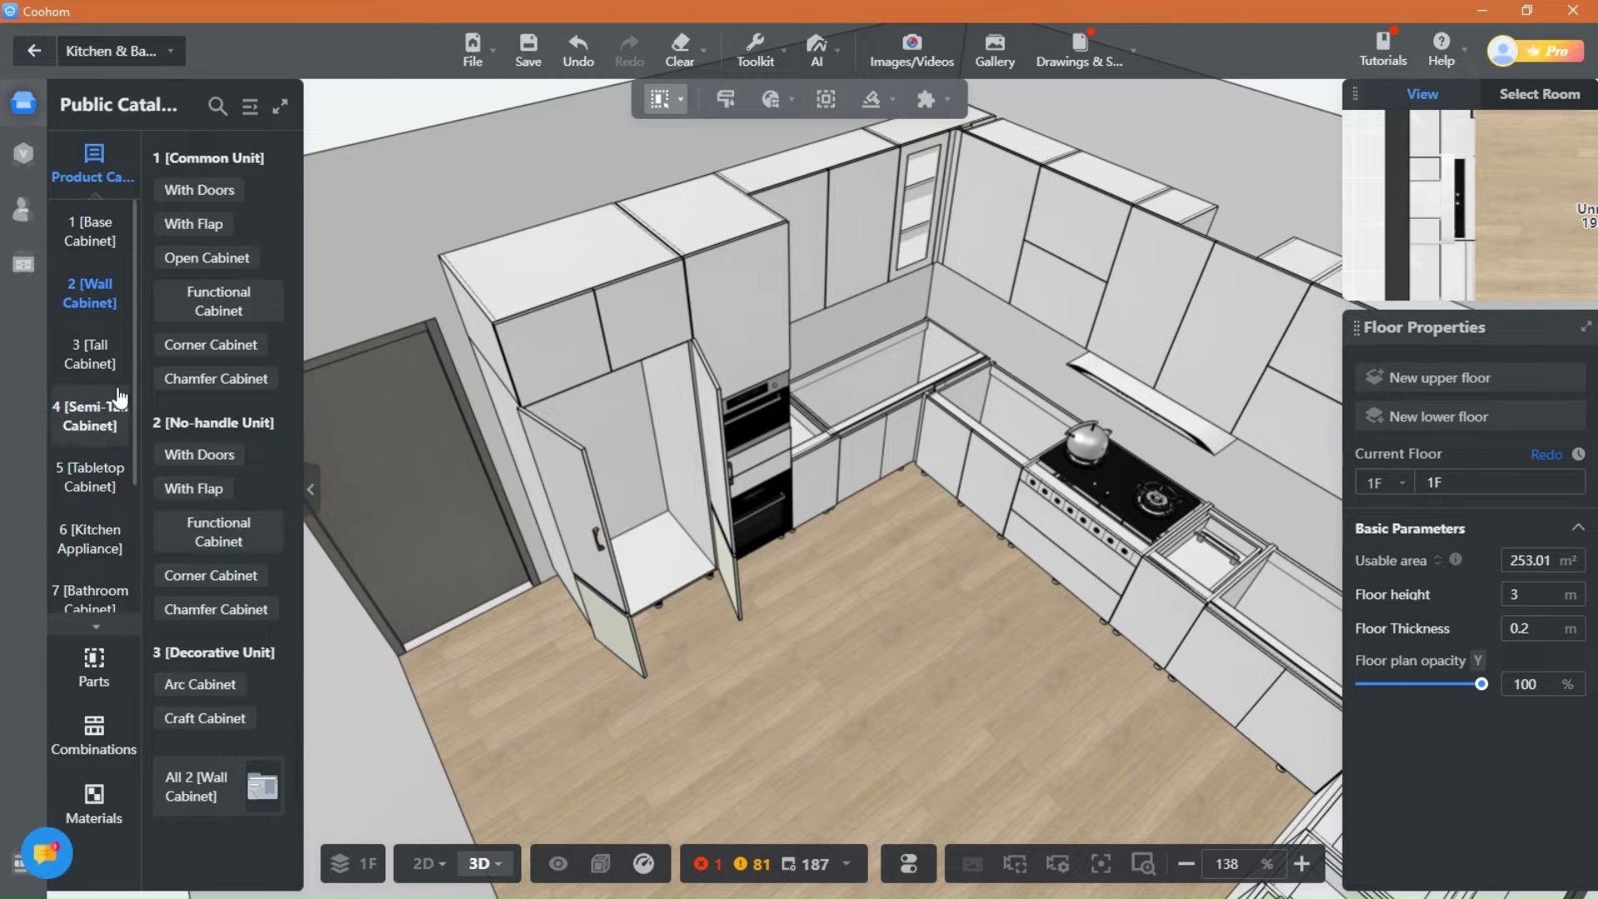
scroll(119, 398, "down", 2)
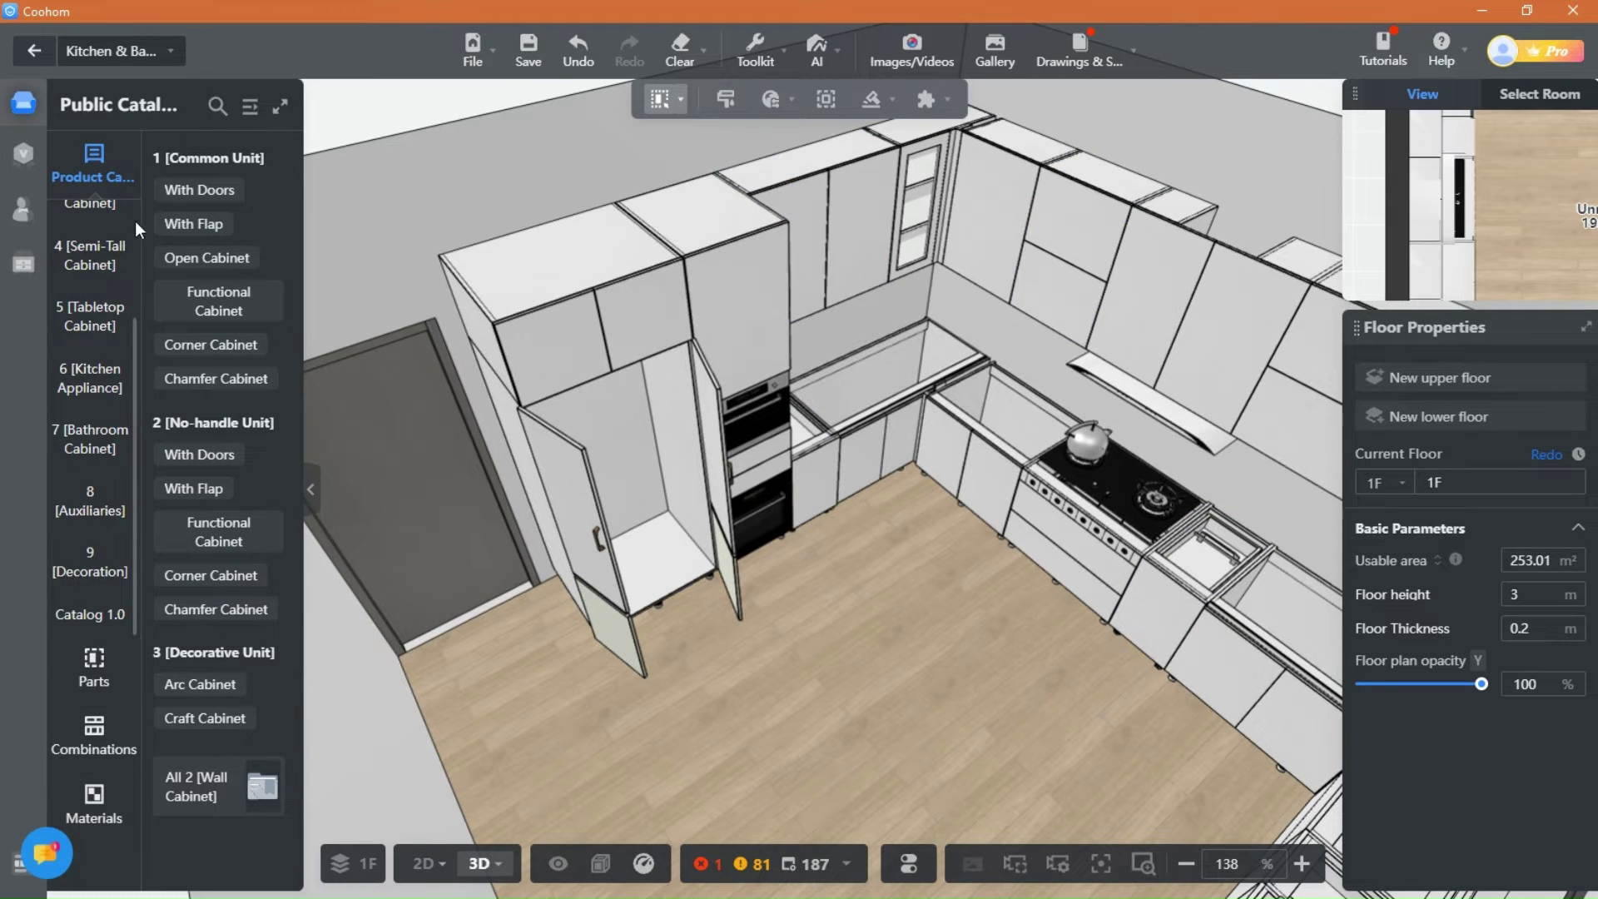
scroll(84, 412, "up", 2)
left_click(98, 398)
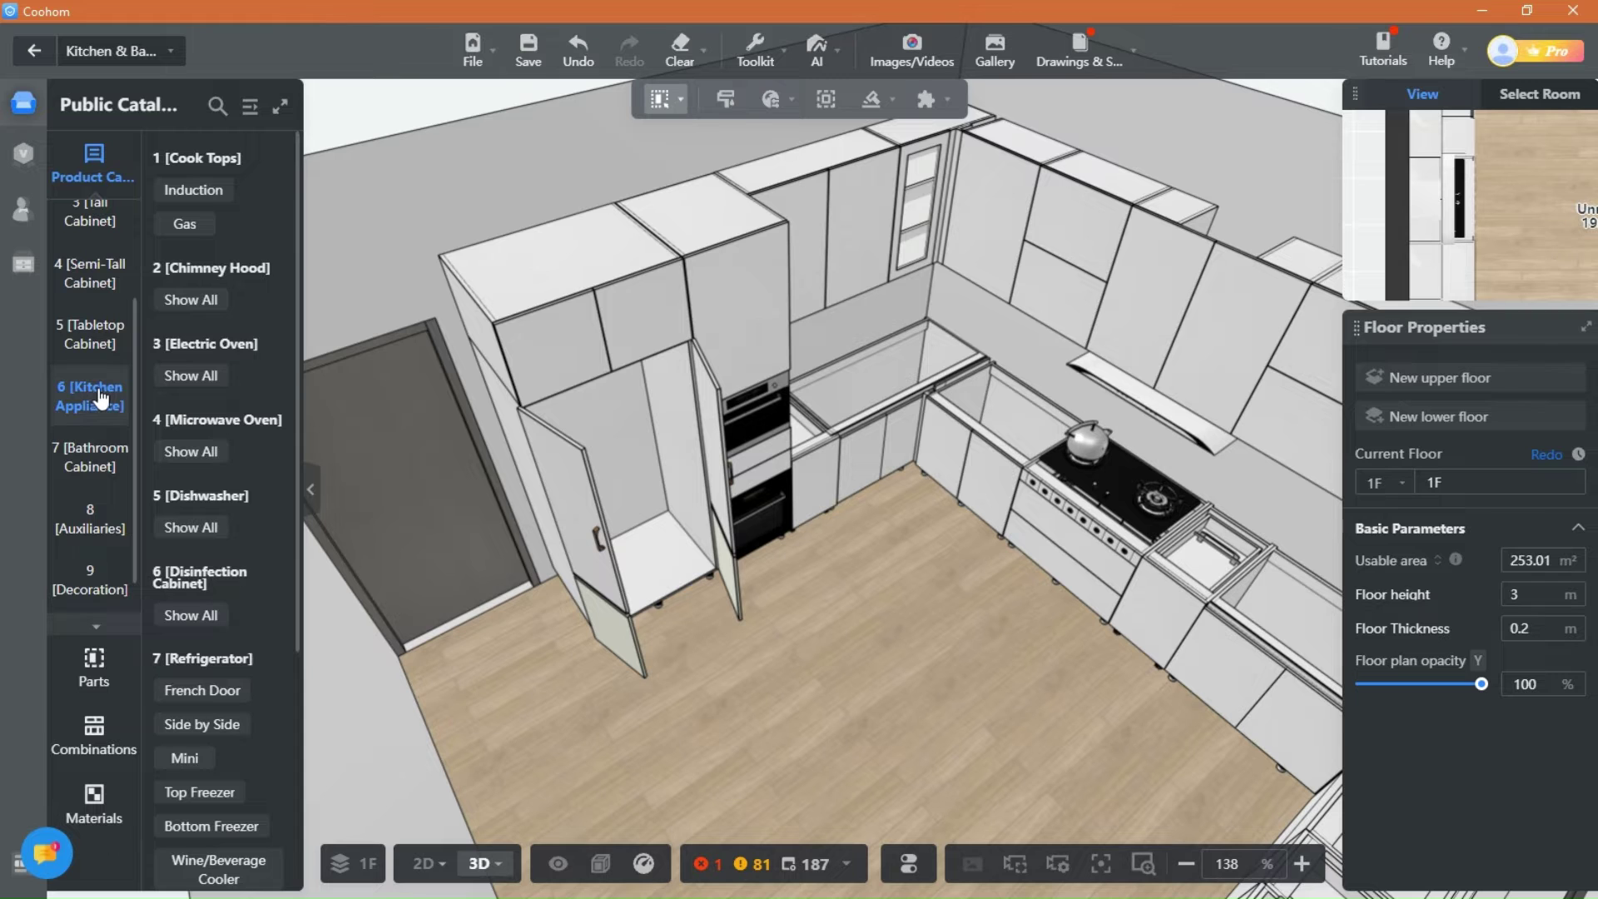
scroll(235, 696, "down", 2)
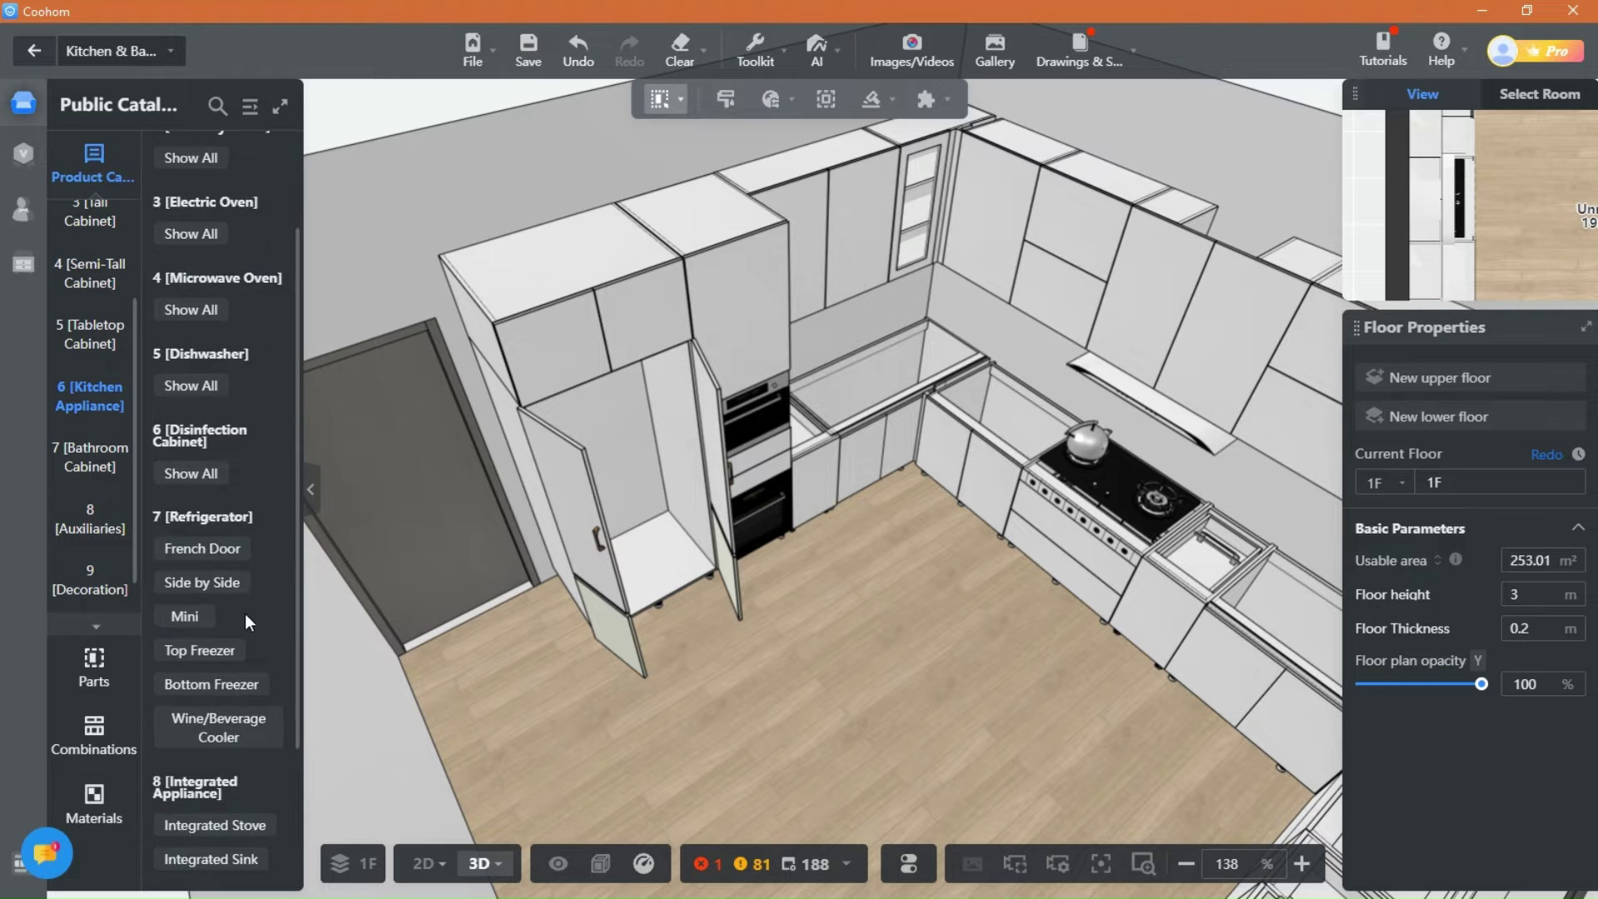
left_click(207, 526)
Step: Compare refrigerator models and place the KitchenAid French Door Refrigerator beside the open tall cabinet
scroll(778, 641, "up", 5)
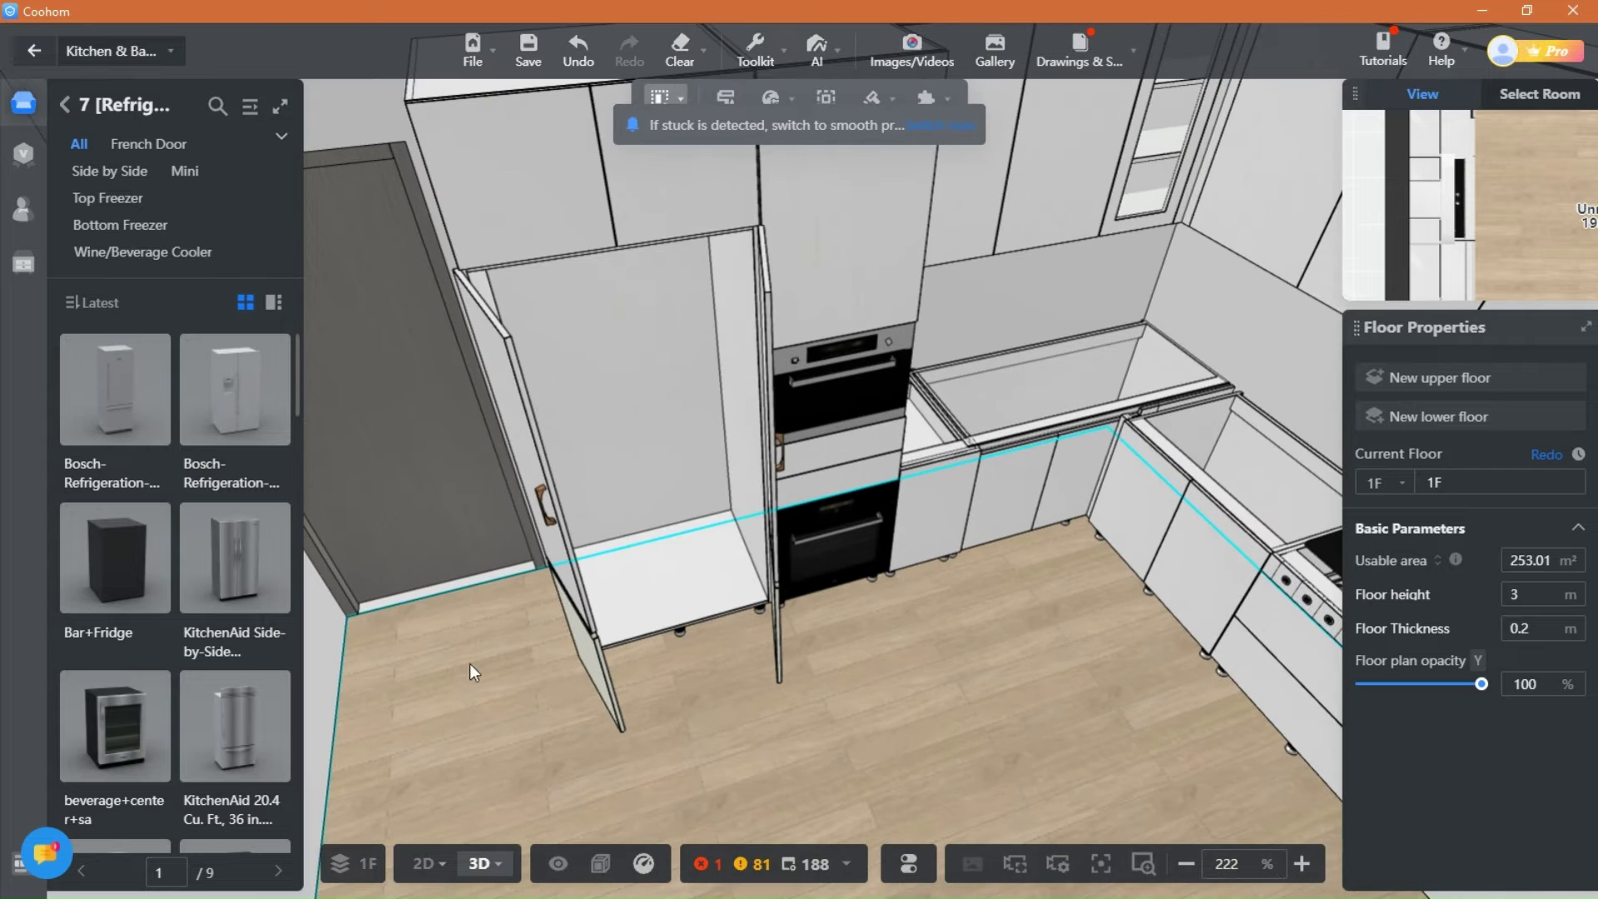
mouse_move(274, 353)
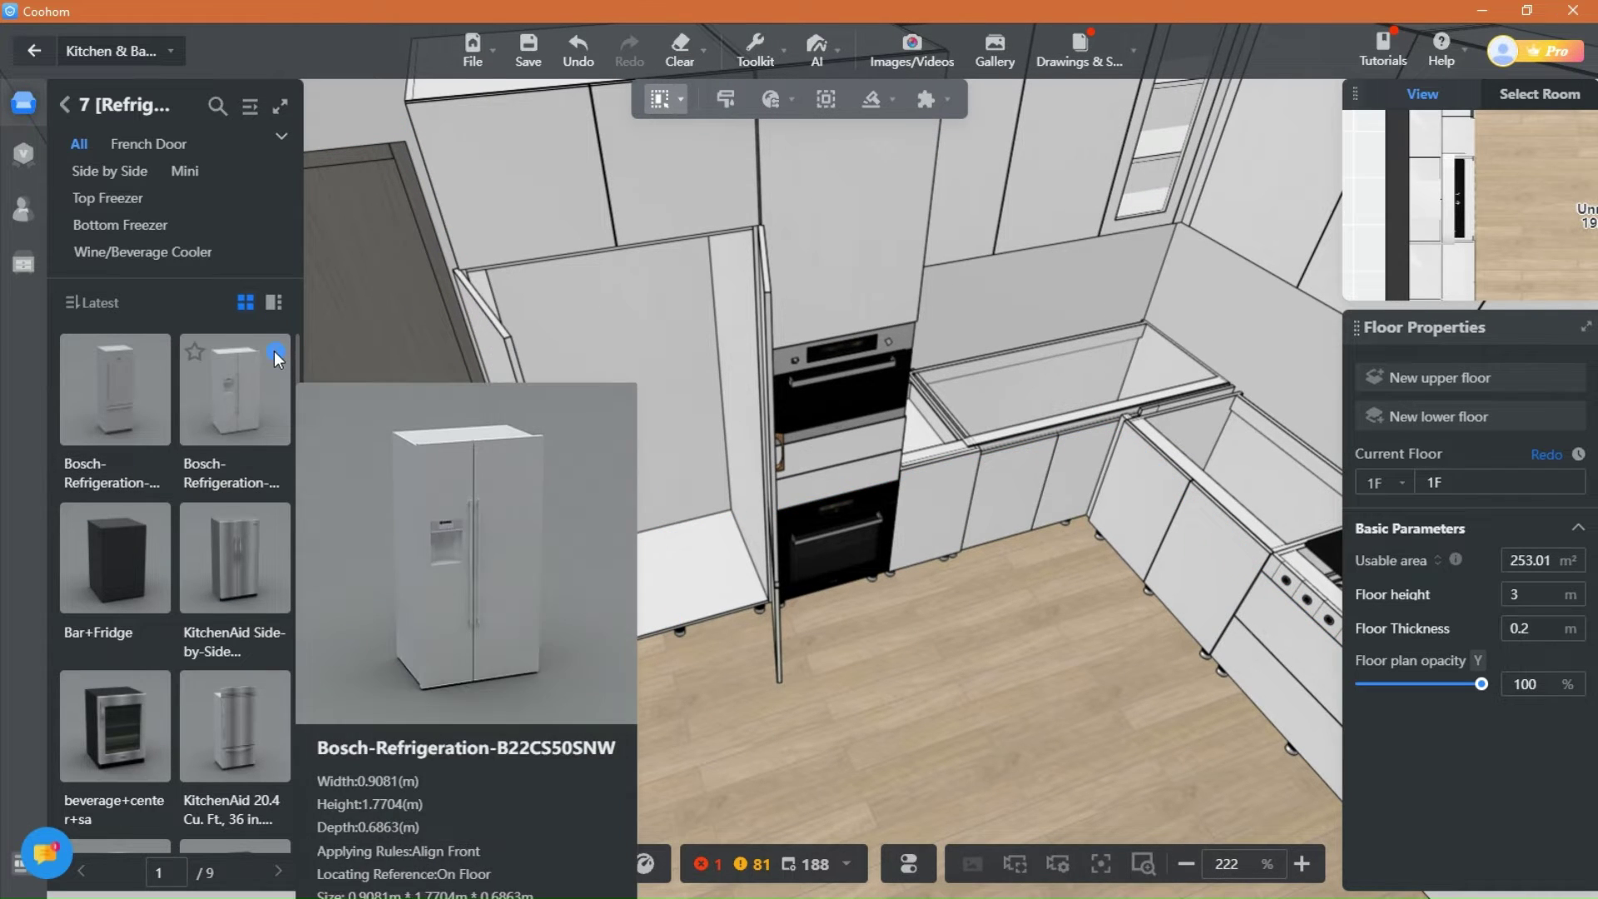
scroll(253, 587, "down", 4)
mouse_move(276, 626)
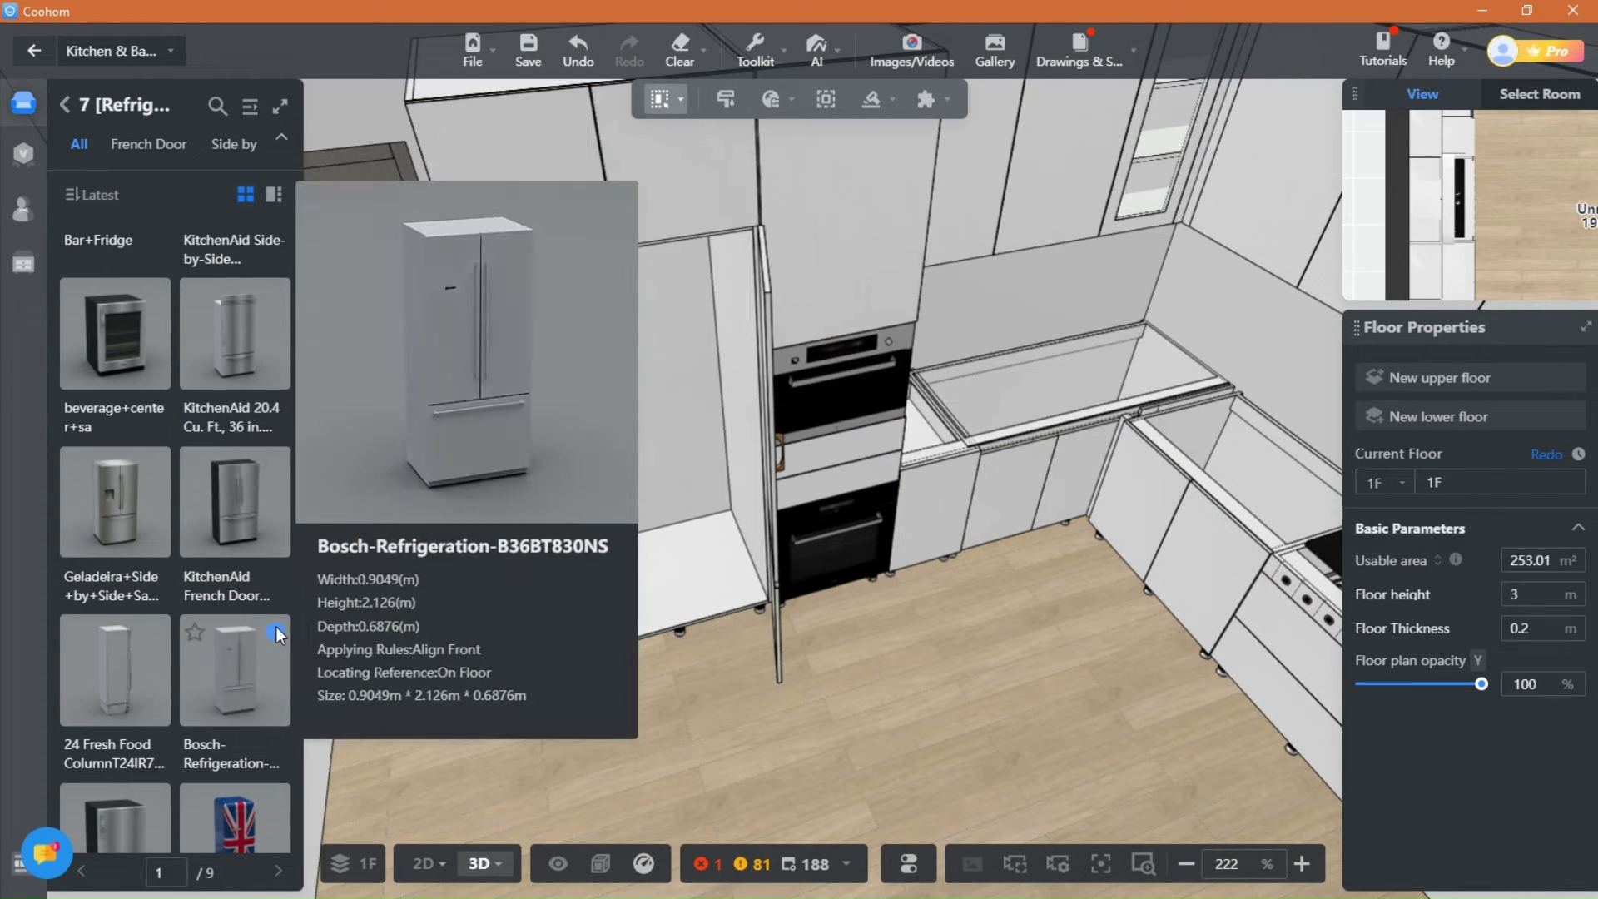
mouse_move(273, 466)
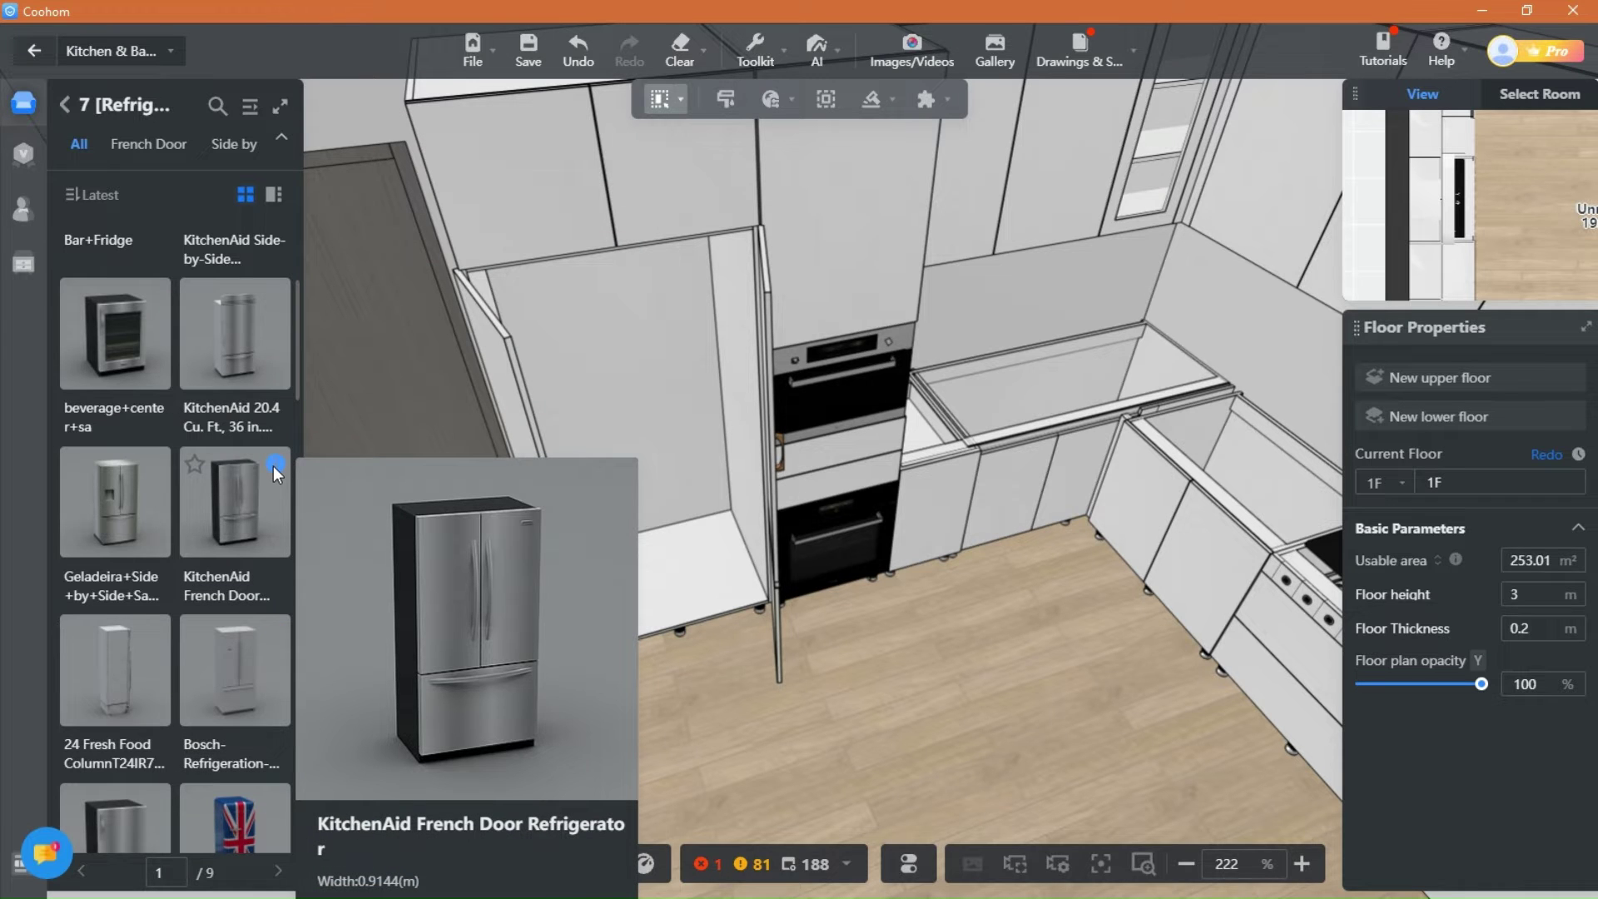
left_click(249, 505)
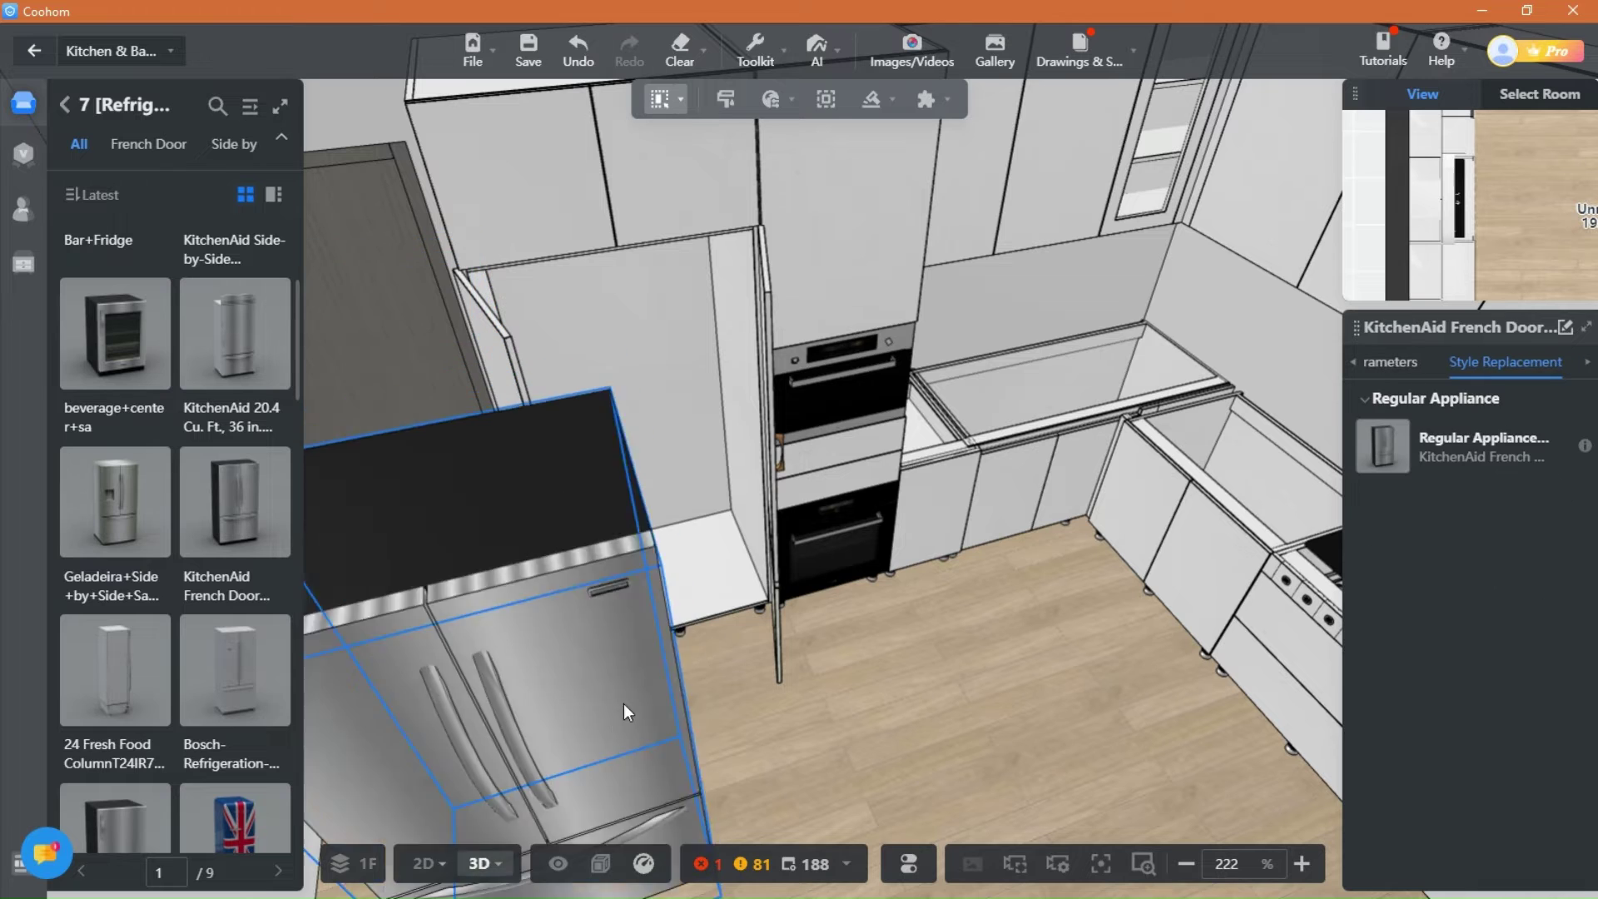
left_click(655, 513)
Step: Move the refrigerator sideways into the opening of the tall cabinet with the open doors
scroll(578, 746, "down", 2)
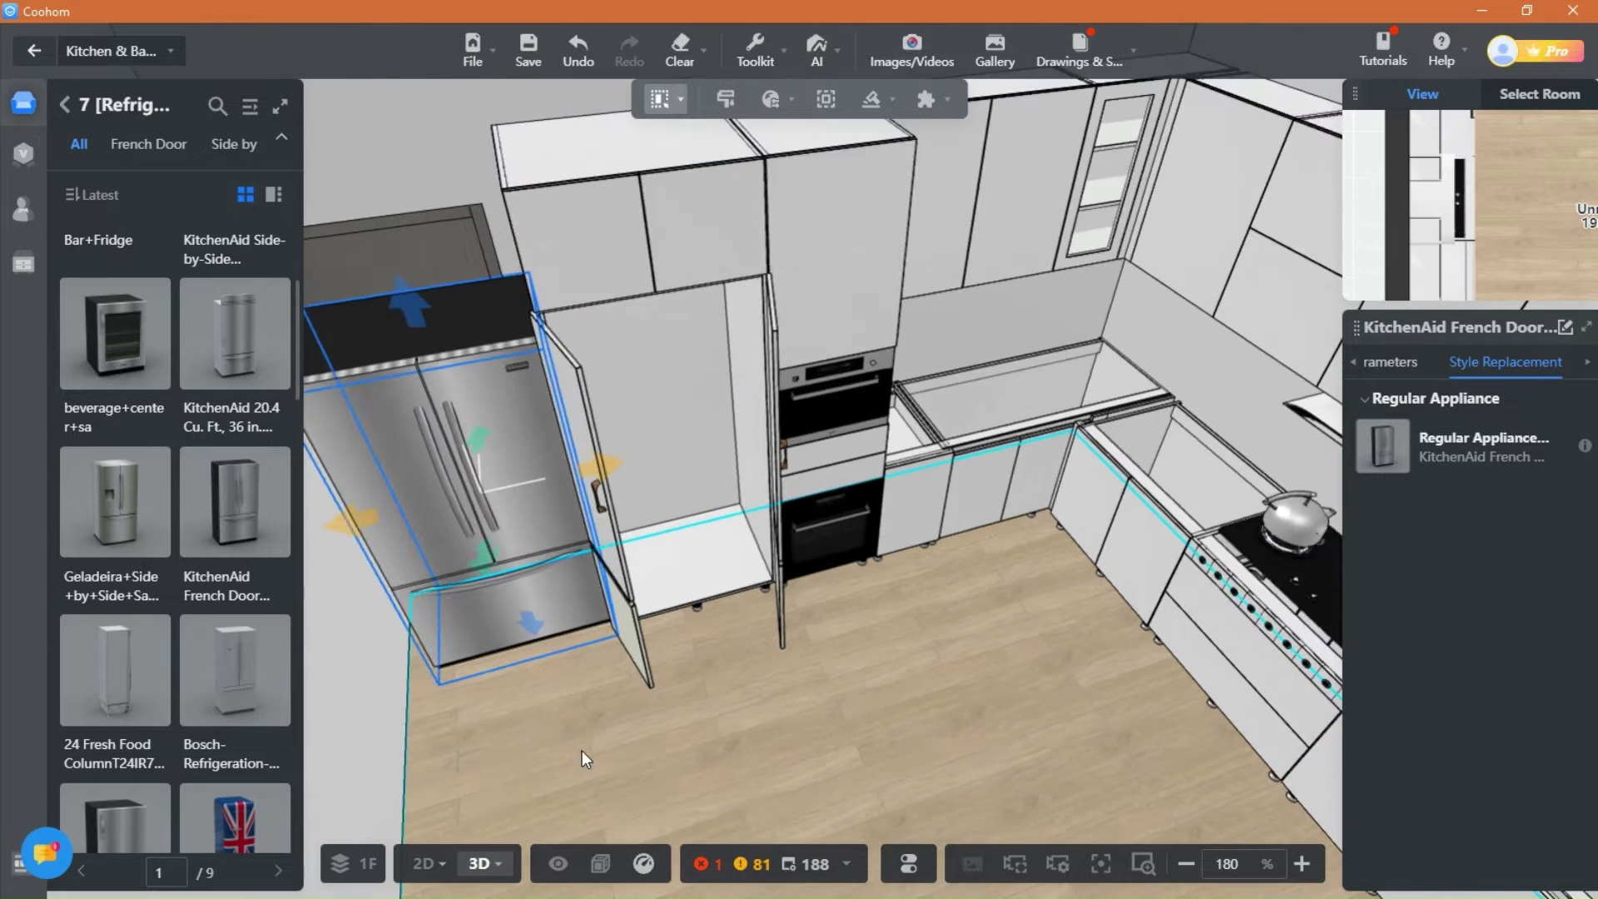
right_click_drag(582, 750, 574, 782)
mouse_move(670, 445)
left_click(680, 546)
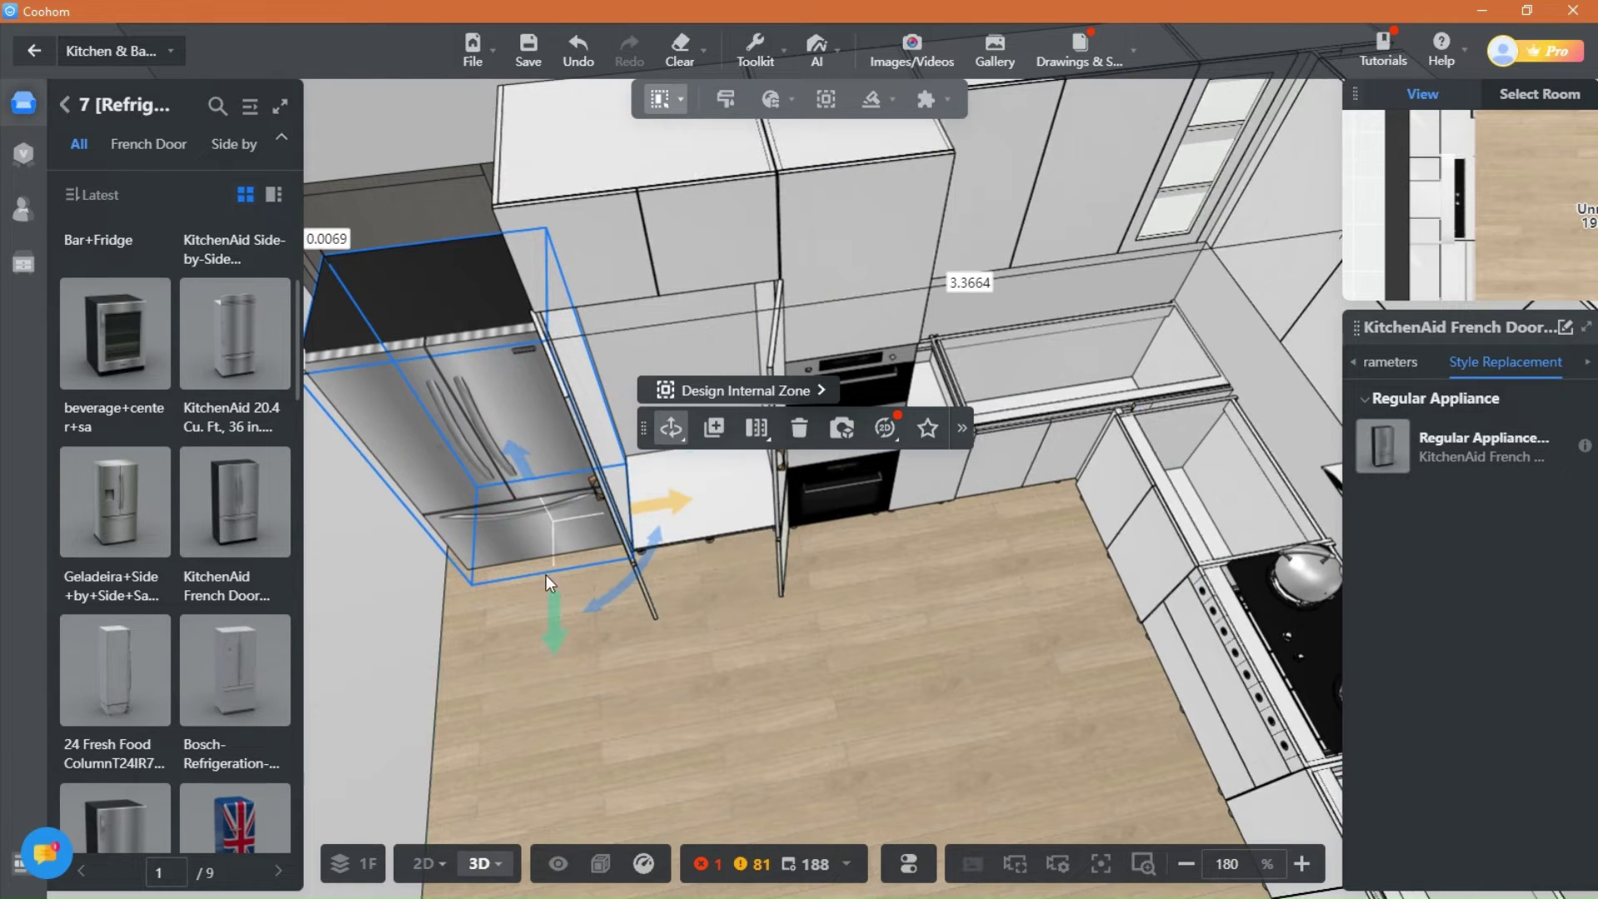
left_click_drag(657, 495, 797, 489)
scroll(530, 712, "up", 2)
scroll(530, 713, "up", 1)
mouse_move(529, 712)
right_mouse_down()
mouse_move(569, 677)
mouse_move(522, 698)
right_mouse_up()
scroll(661, 743, "up", 2)
right_click_drag(662, 742, 706, 739)
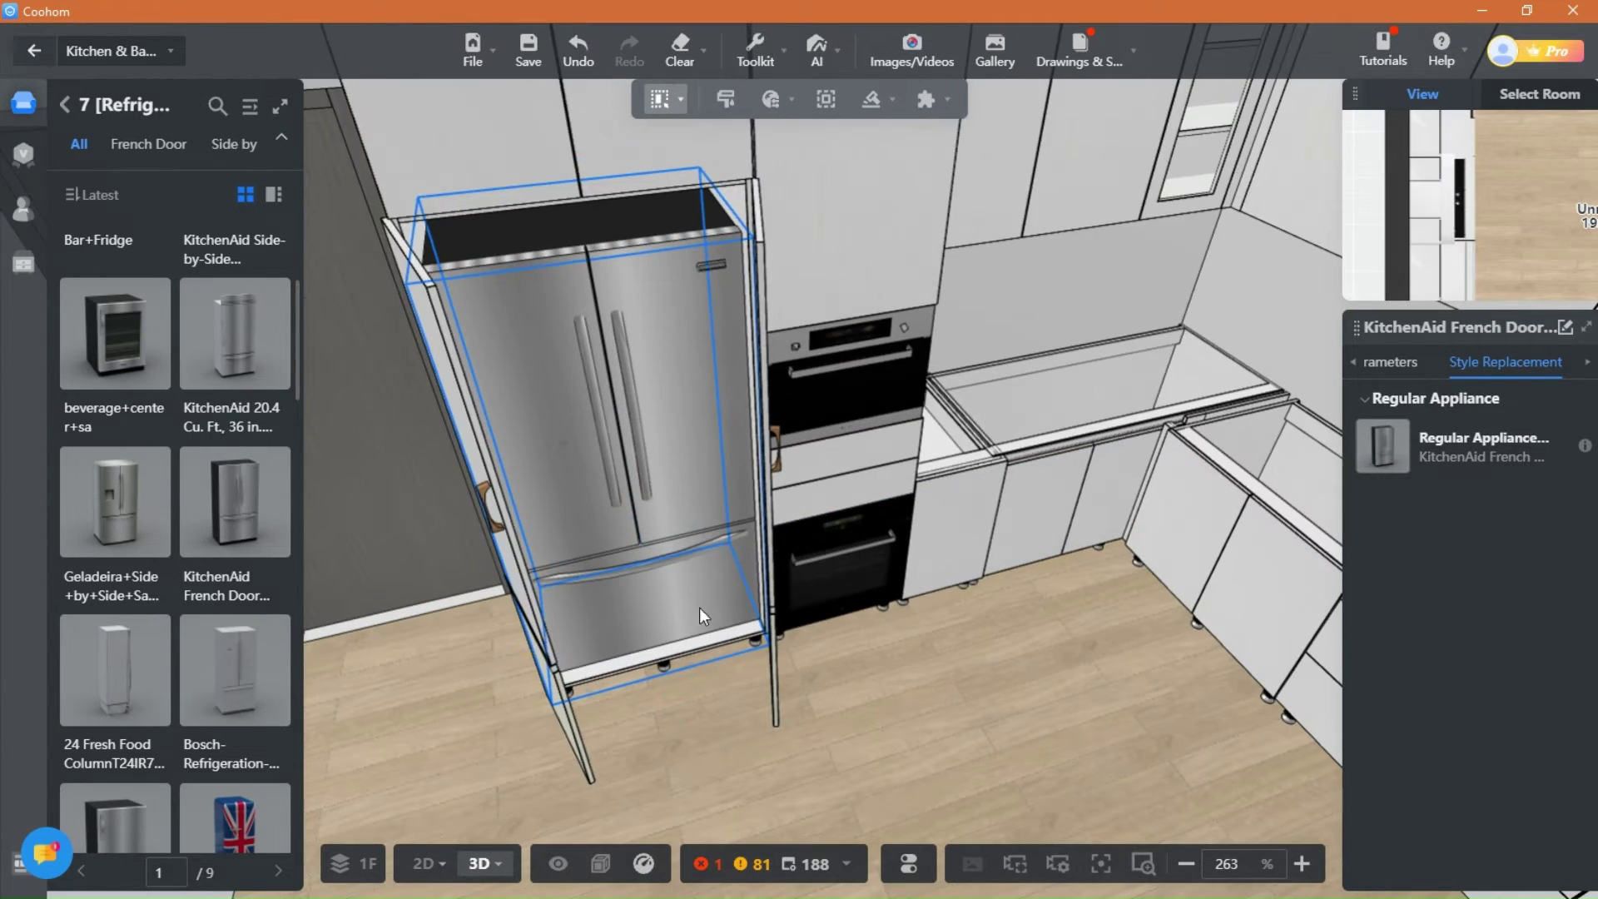
left_click_drag(547, 637, 552, 637)
Step: Set the refrigerator's width to 0.8144 m and adjust its position between the tall cabinet's side panels
right_click_drag(509, 721, 599, 739)
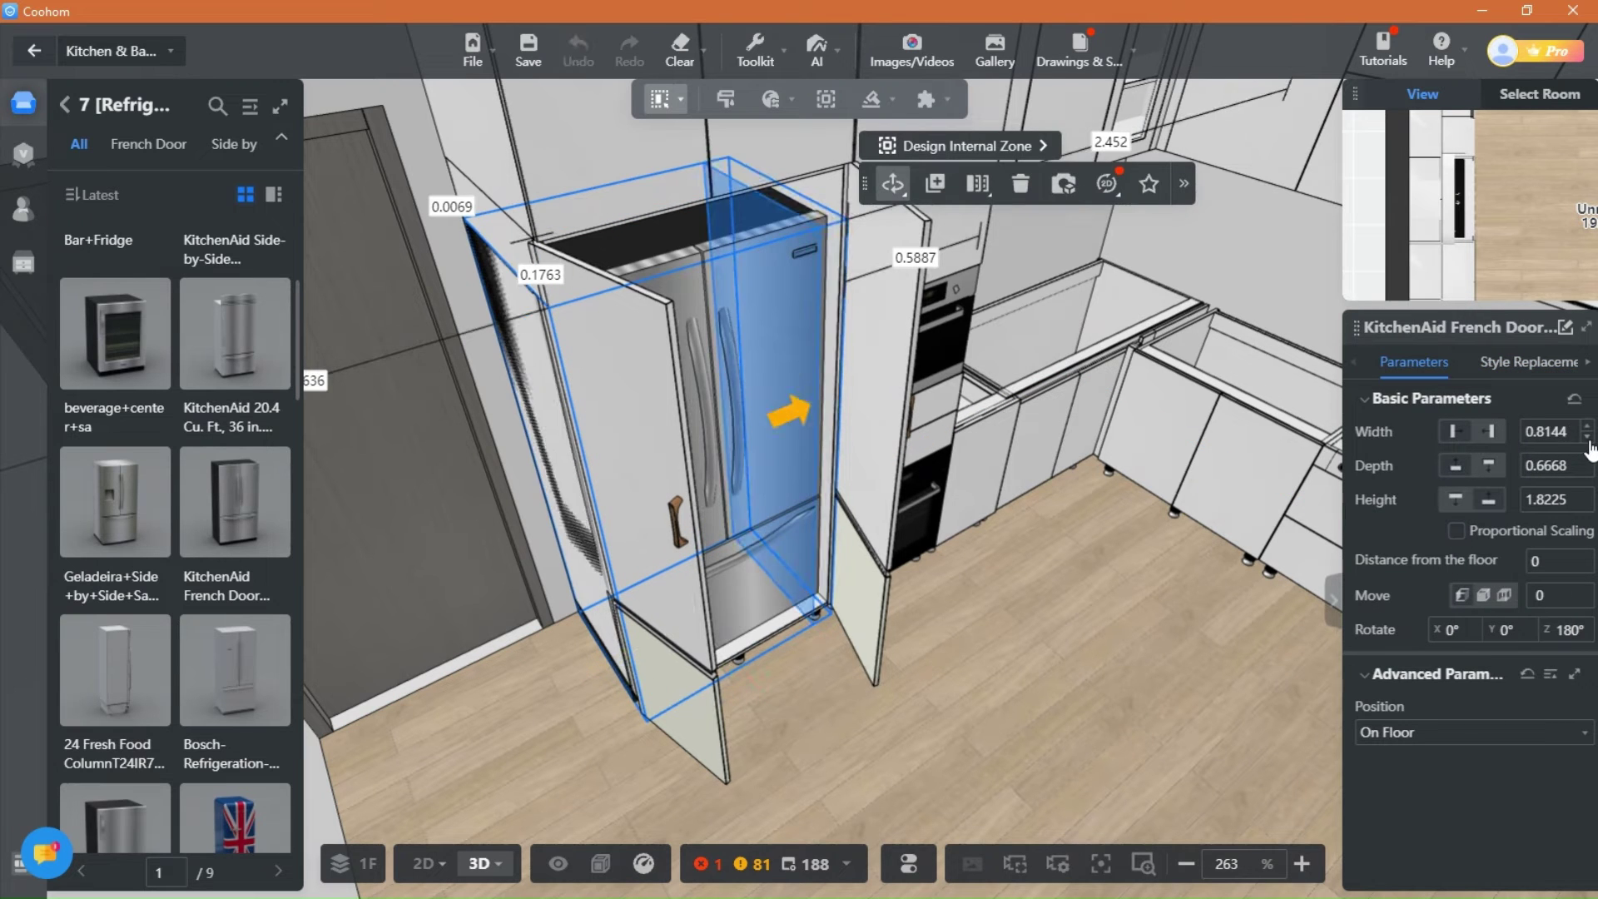
right_click_drag(786, 756, 699, 771)
left_click_drag(671, 594, 686, 593)
left_click_drag(782, 670, 786, 636)
left_click(752, 757)
scroll(752, 757, "down", 1)
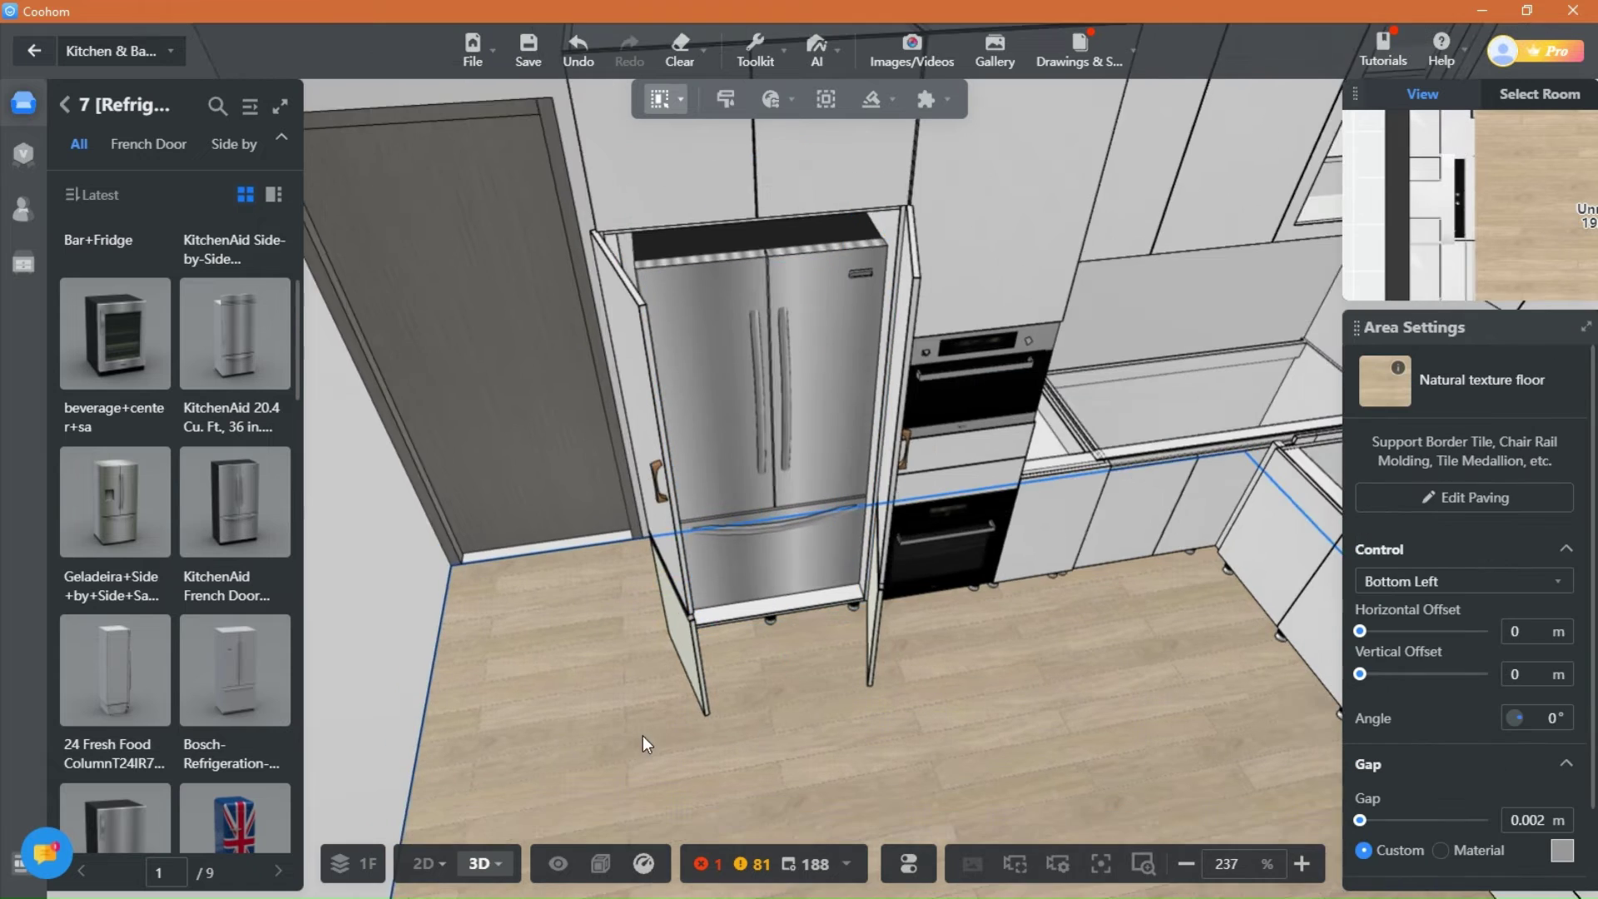
Step: Close the upper and lower door panels of the tall cabinet around the refrigerator
right_click_drag(643, 736, 734, 734)
left_click(734, 618)
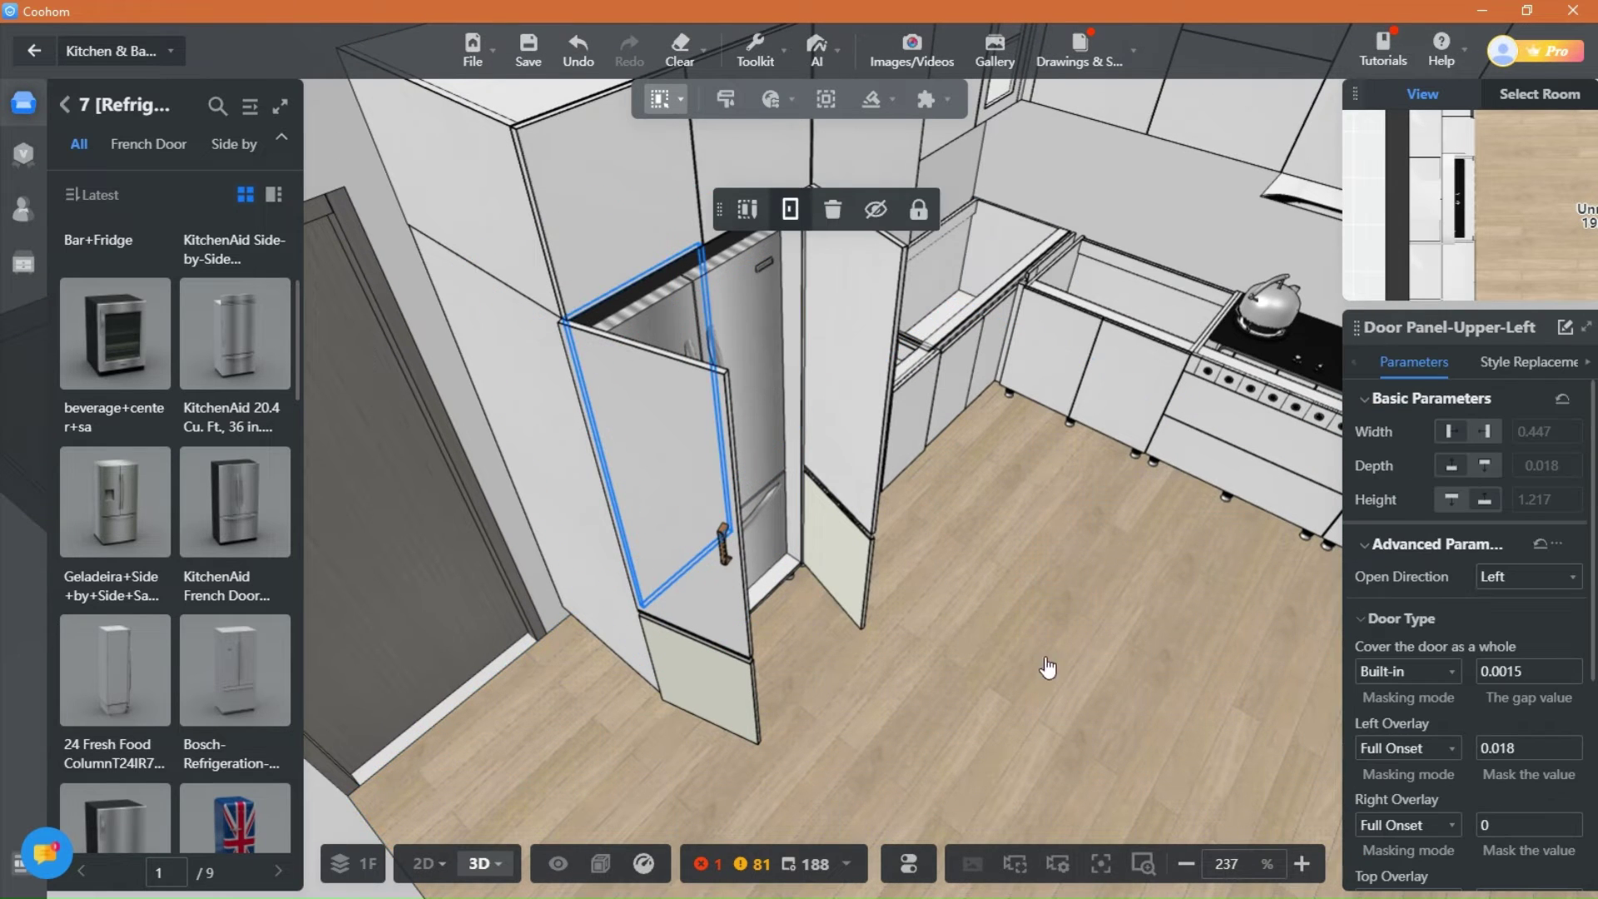
left_click_drag(1030, 669, 857, 472)
left_click(897, 215)
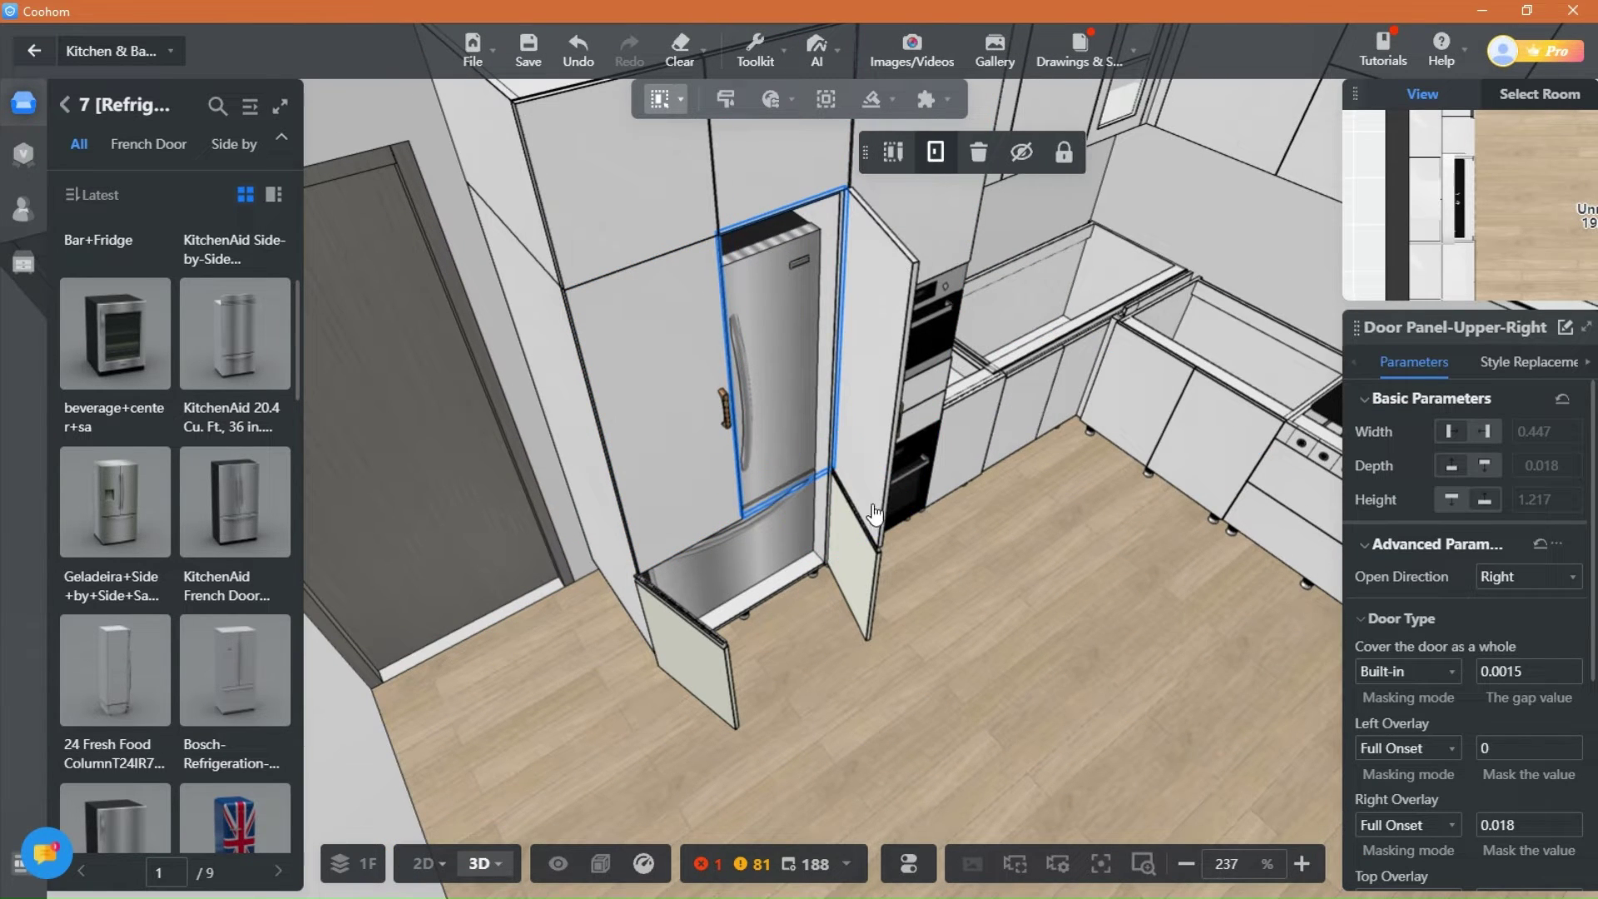
left_click(833, 588)
left_click(716, 588)
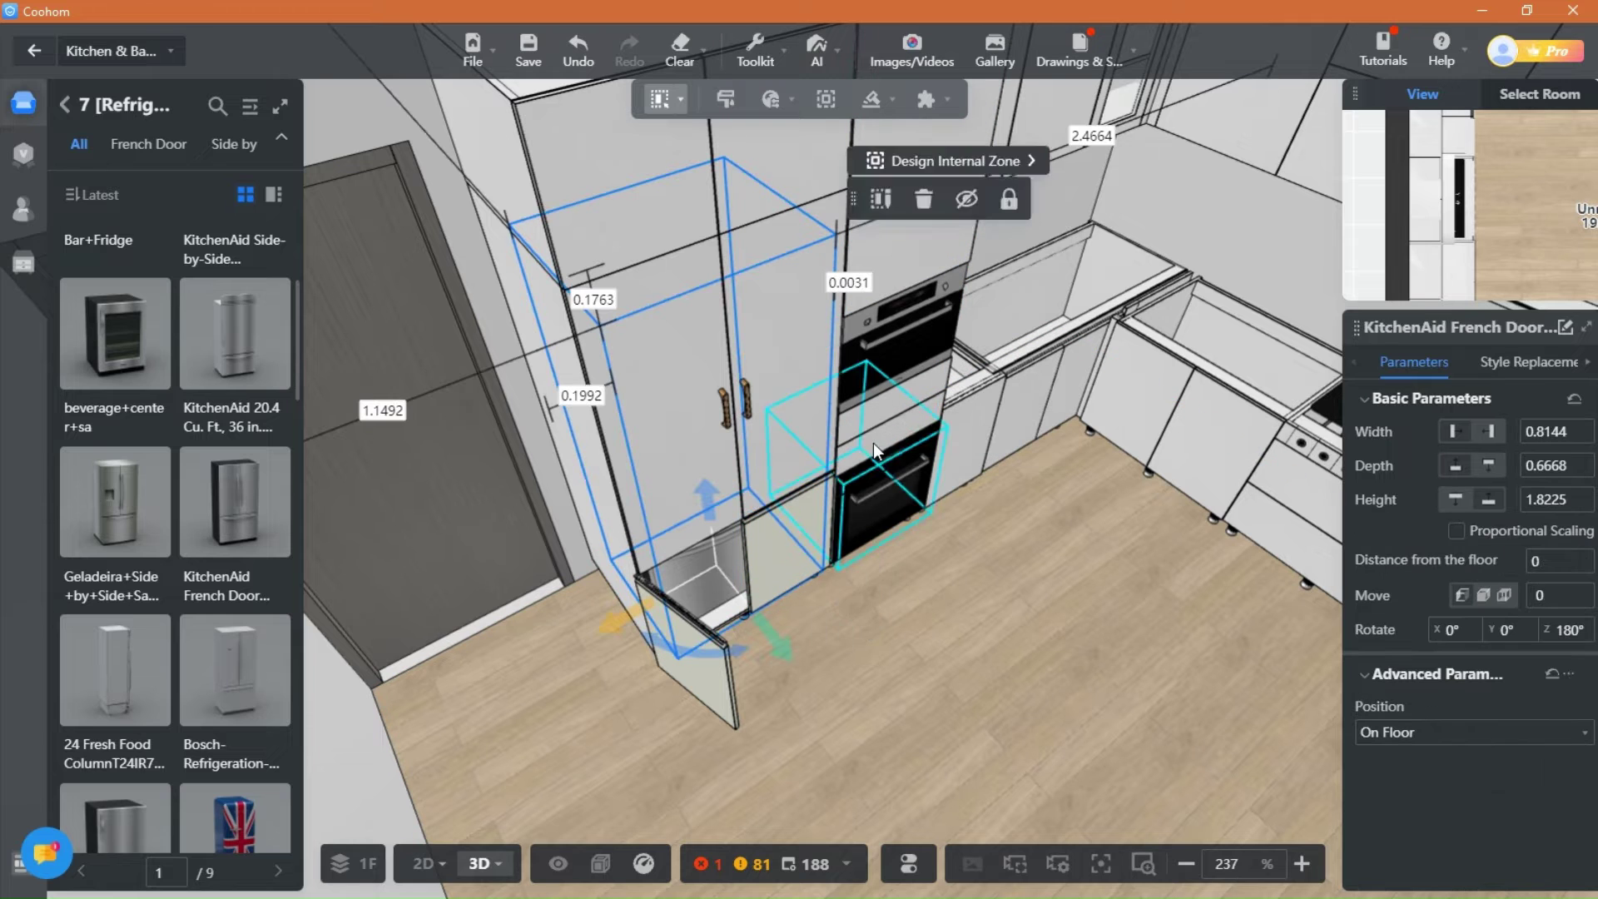
left_click(719, 666)
left_click(824, 712)
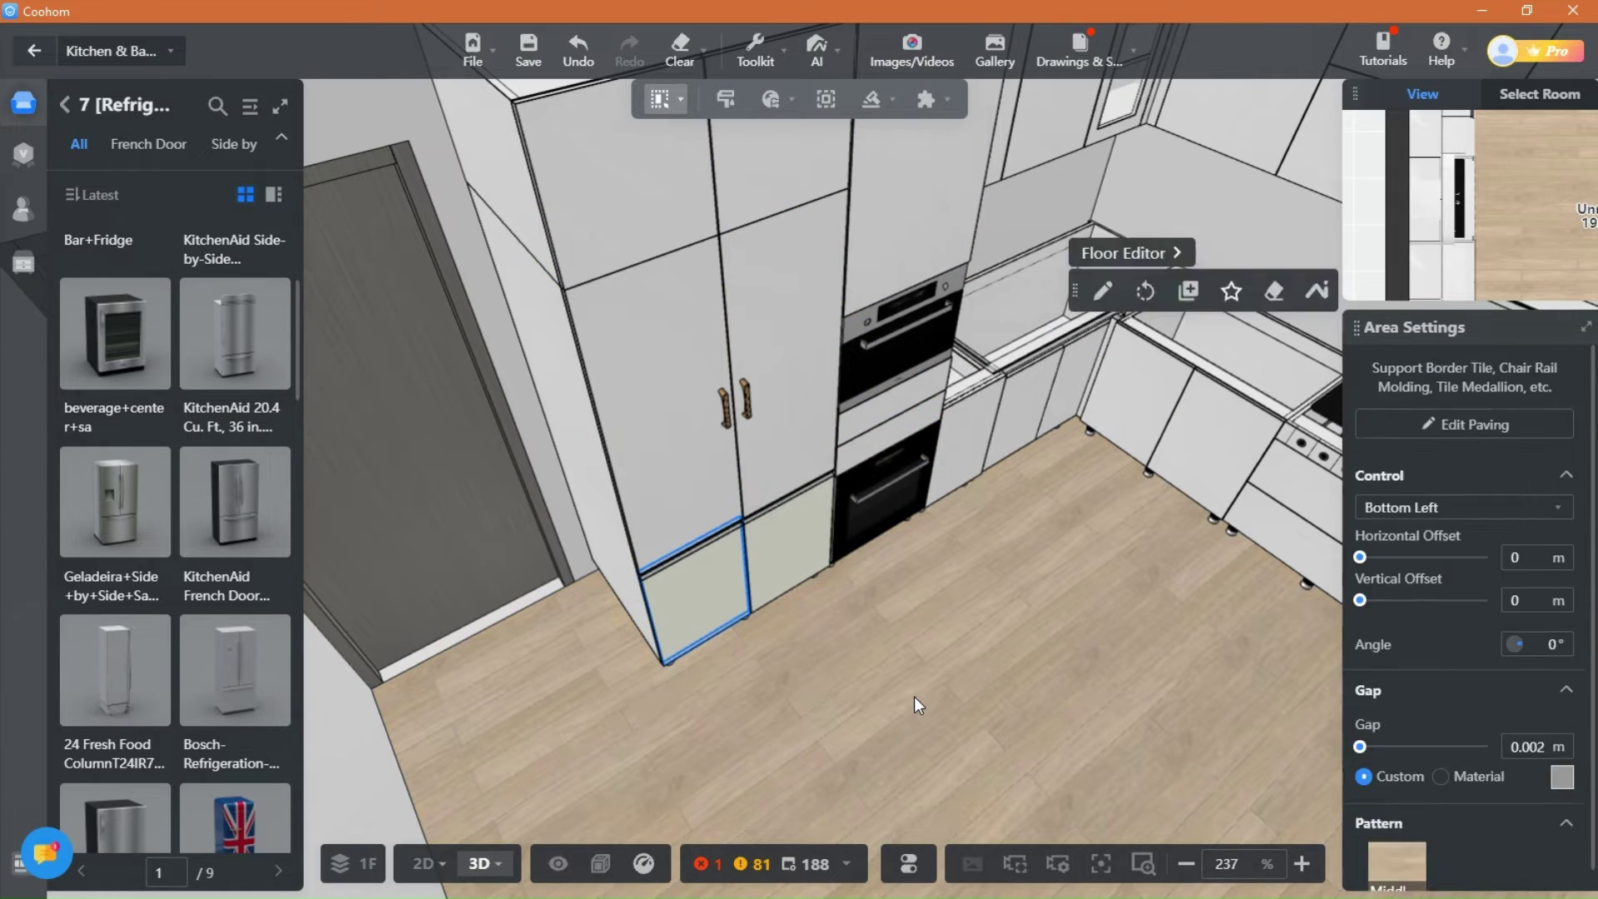
Step: Examine the kitchen from the tall refrigerator cabinet past the hob run to the sink run under the window
scroll(913, 695, "down", 3)
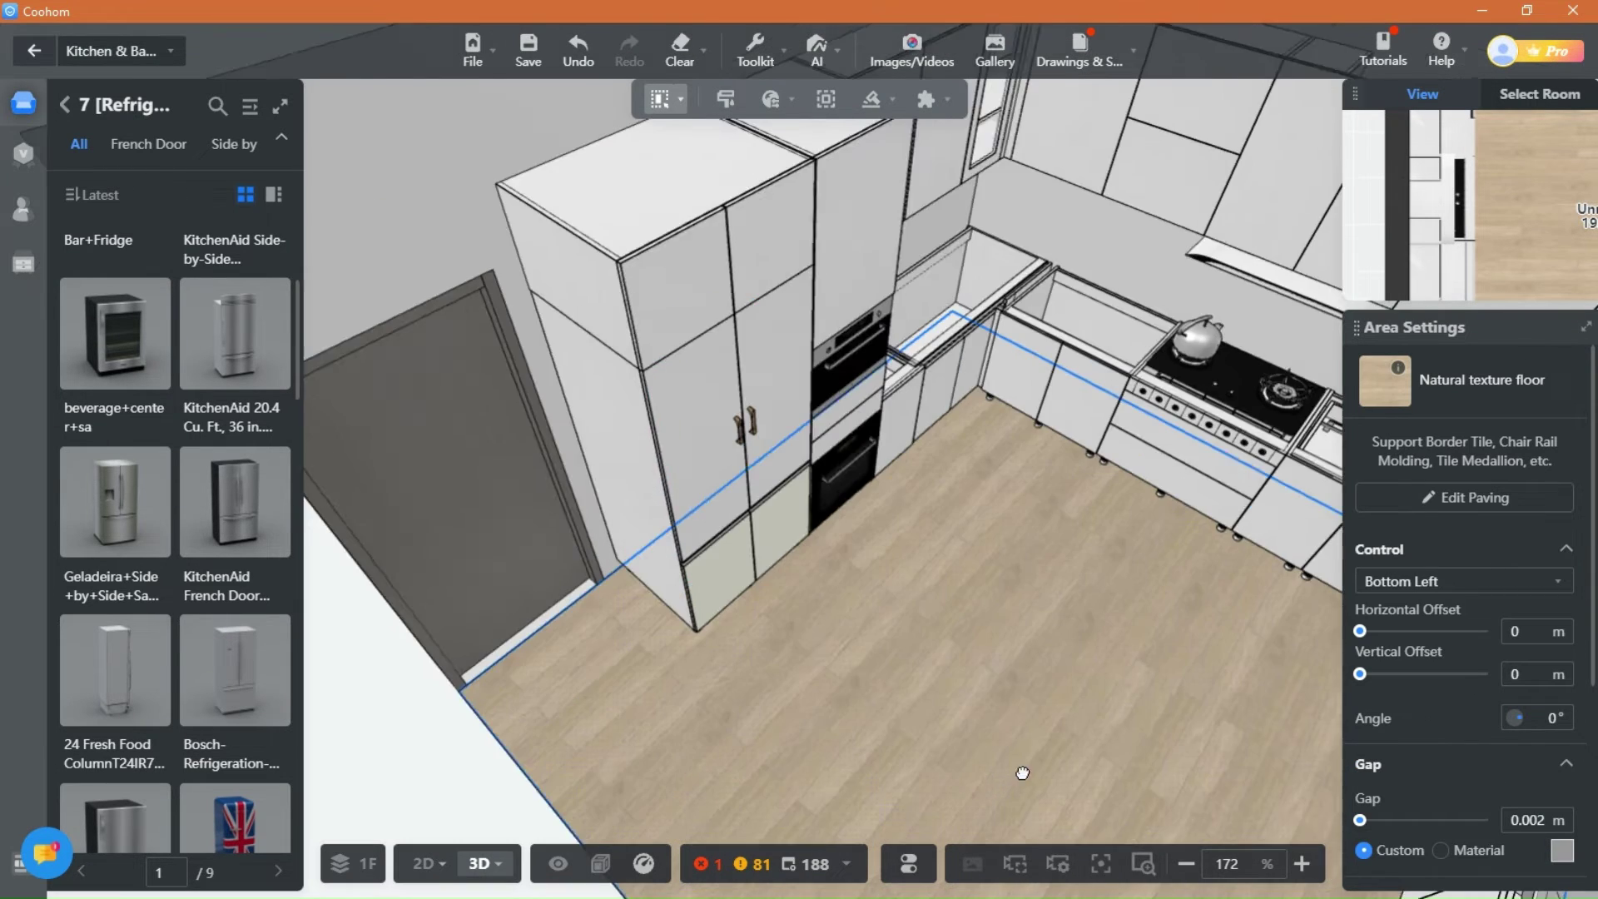
left_click_drag(1022, 773, 1073, 776)
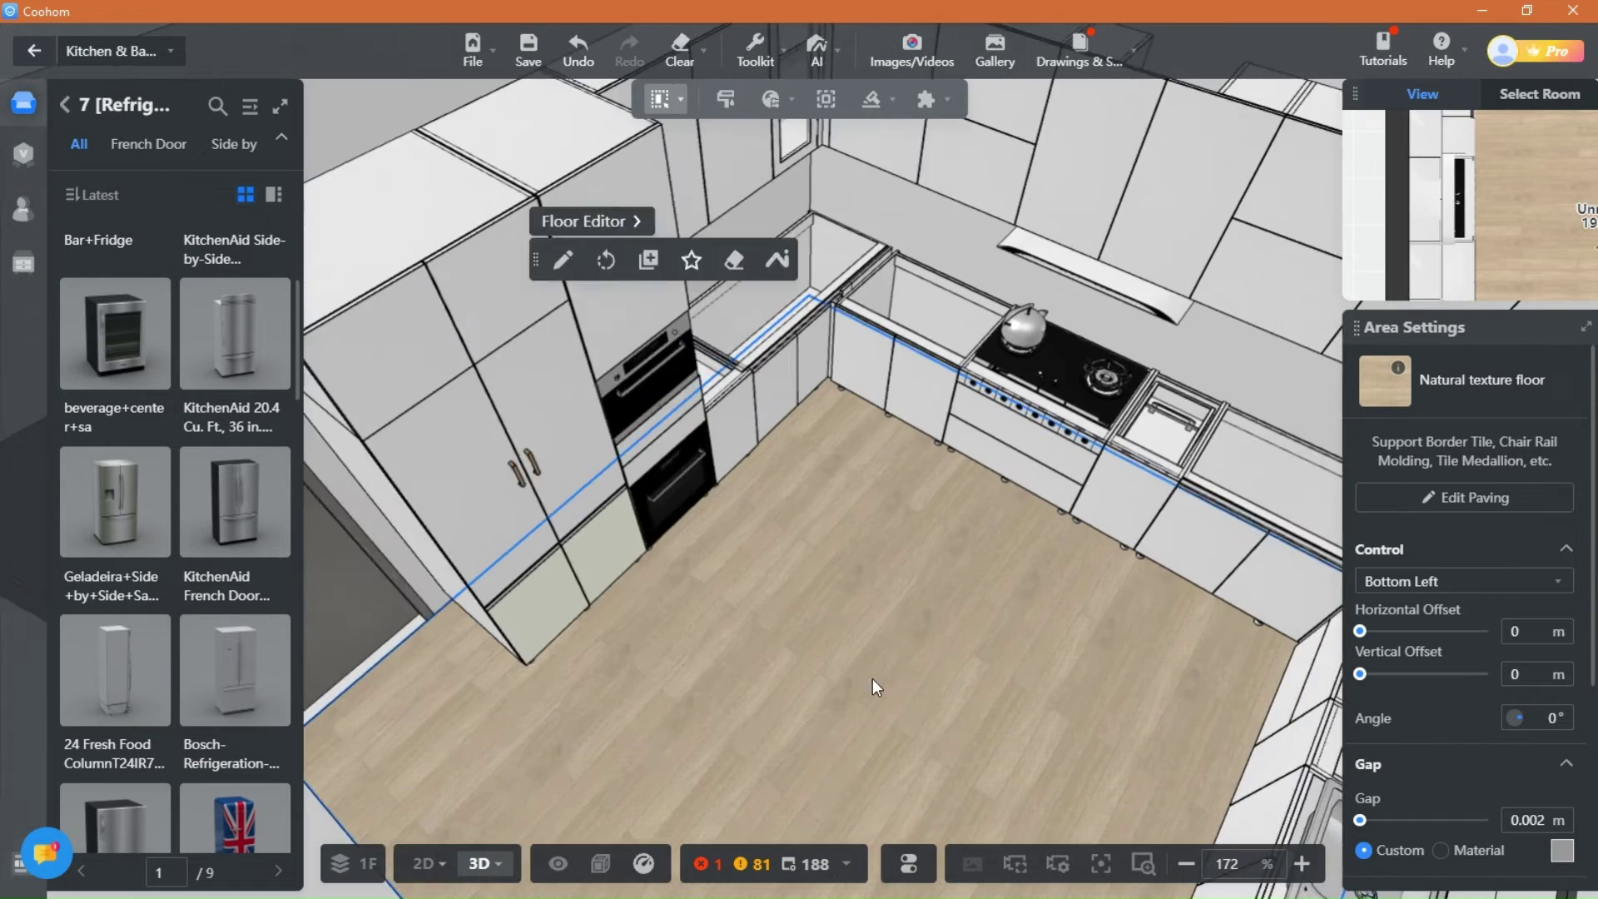
scroll(872, 678, "down", 4)
mouse_move(872, 677)
left_mouse_down()
mouse_move(971, 677)
mouse_move(1036, 716)
left_mouse_up()
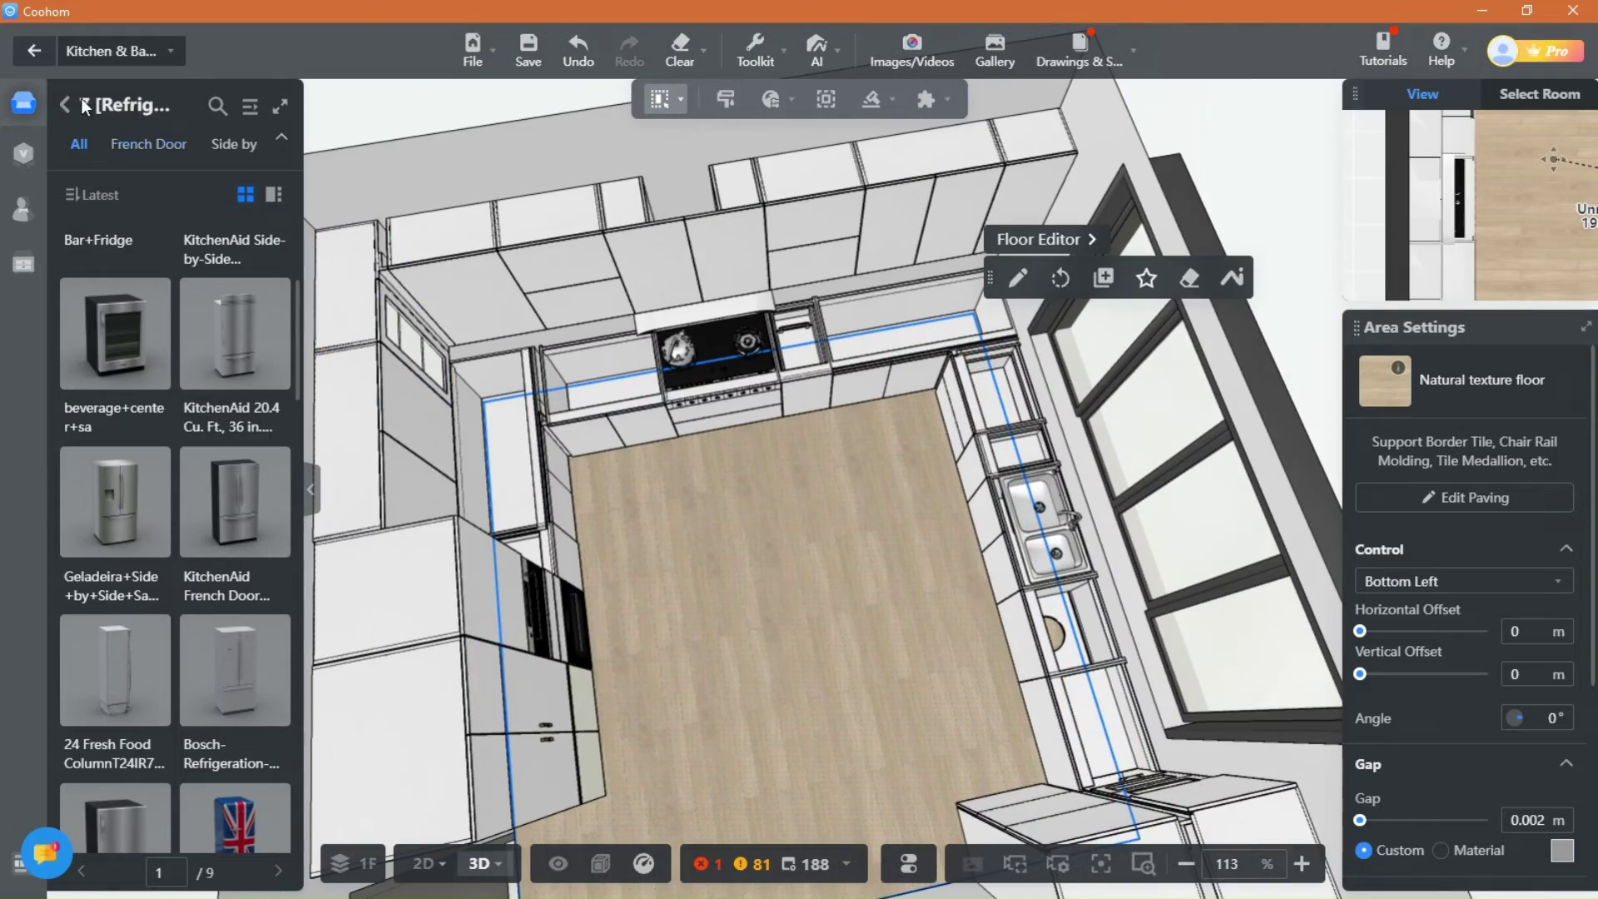
left_click(310, 489)
left_click_drag(733, 740, 713, 656)
scroll(699, 662, "up", 3)
right_click_drag(657, 679, 599, 703)
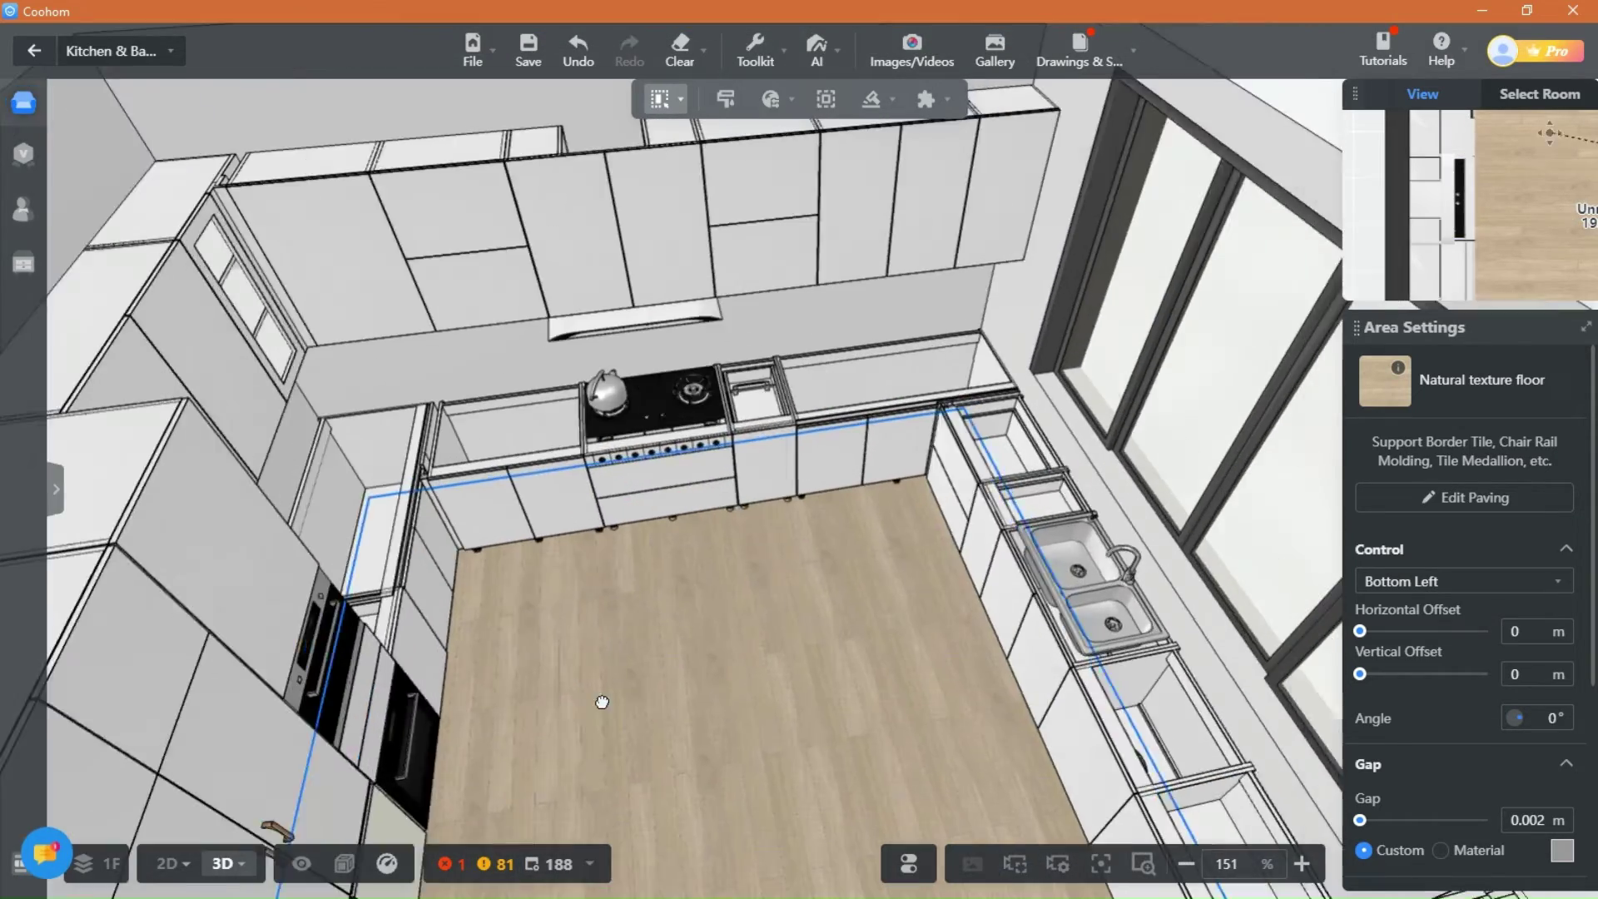
left_click_drag(599, 703, 732, 785)
right_click_drag(731, 785, 658, 750)
scroll(657, 751, "up", 6)
left_click_drag(657, 751, 704, 578)
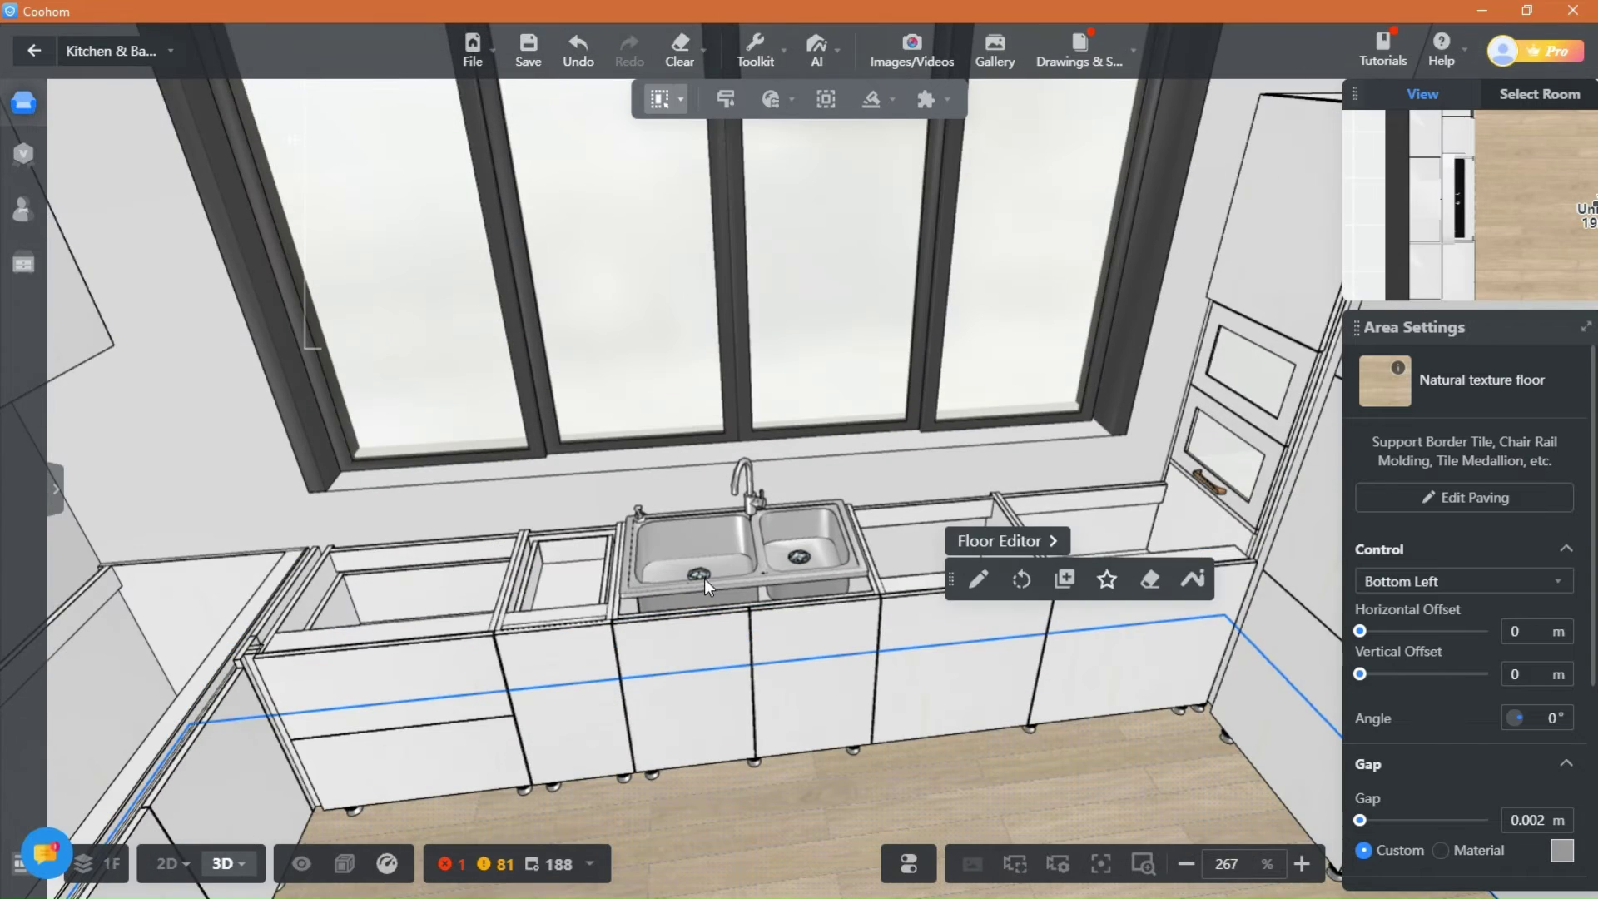
Step: Select the double-bowl sink under the window and set its width to 0.9 m
left_click(679, 101)
left_click(746, 564)
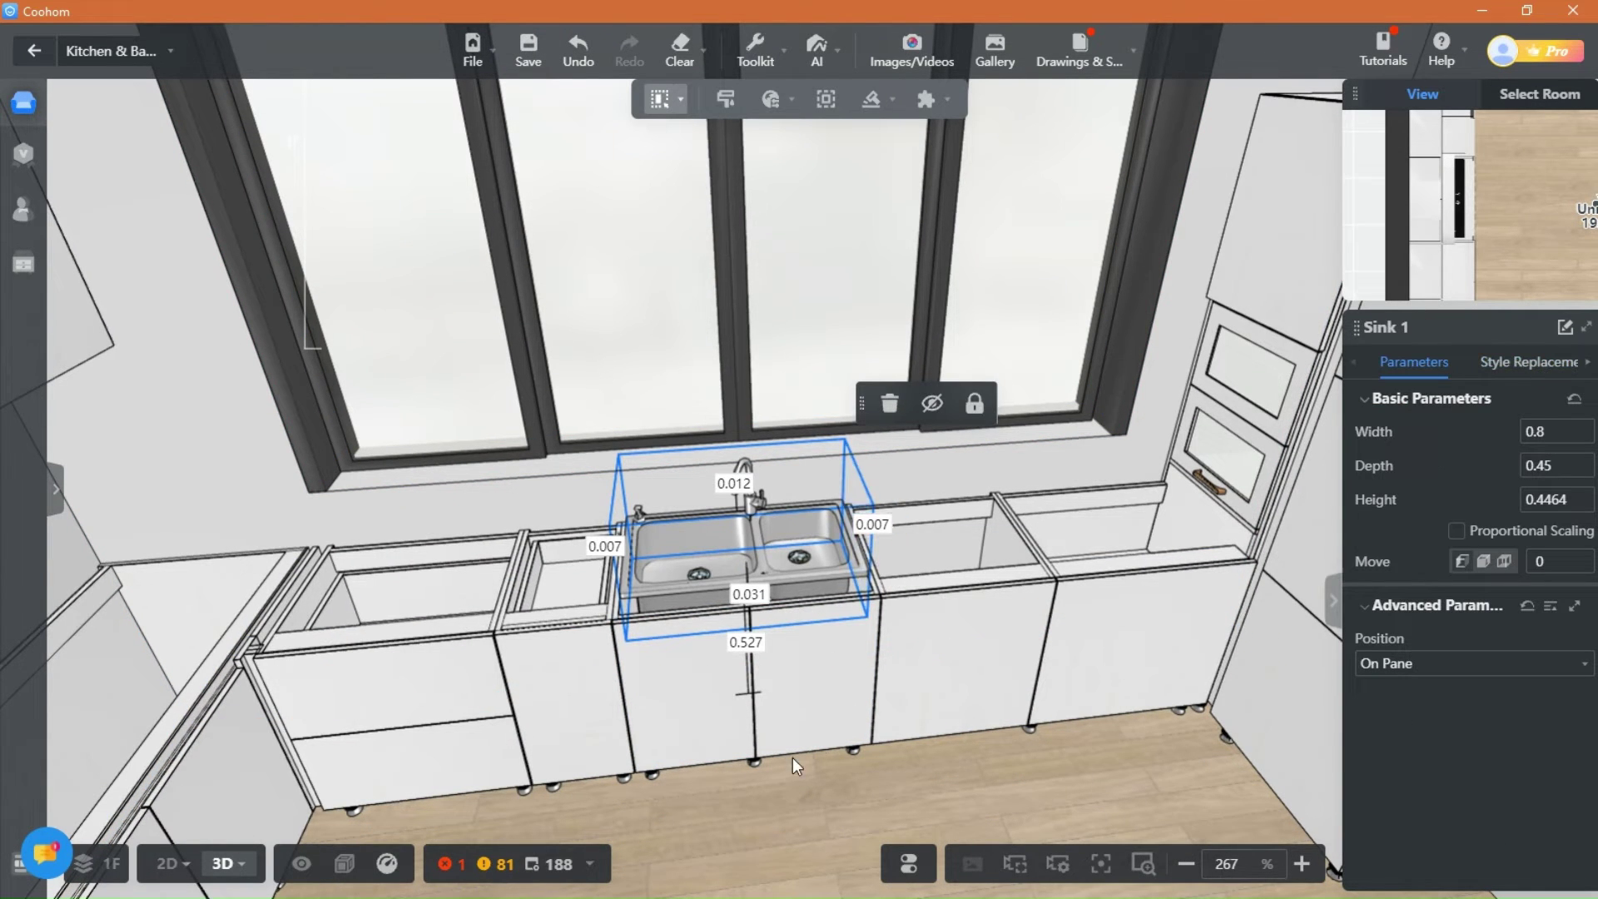
scroll(775, 842, "up", 6)
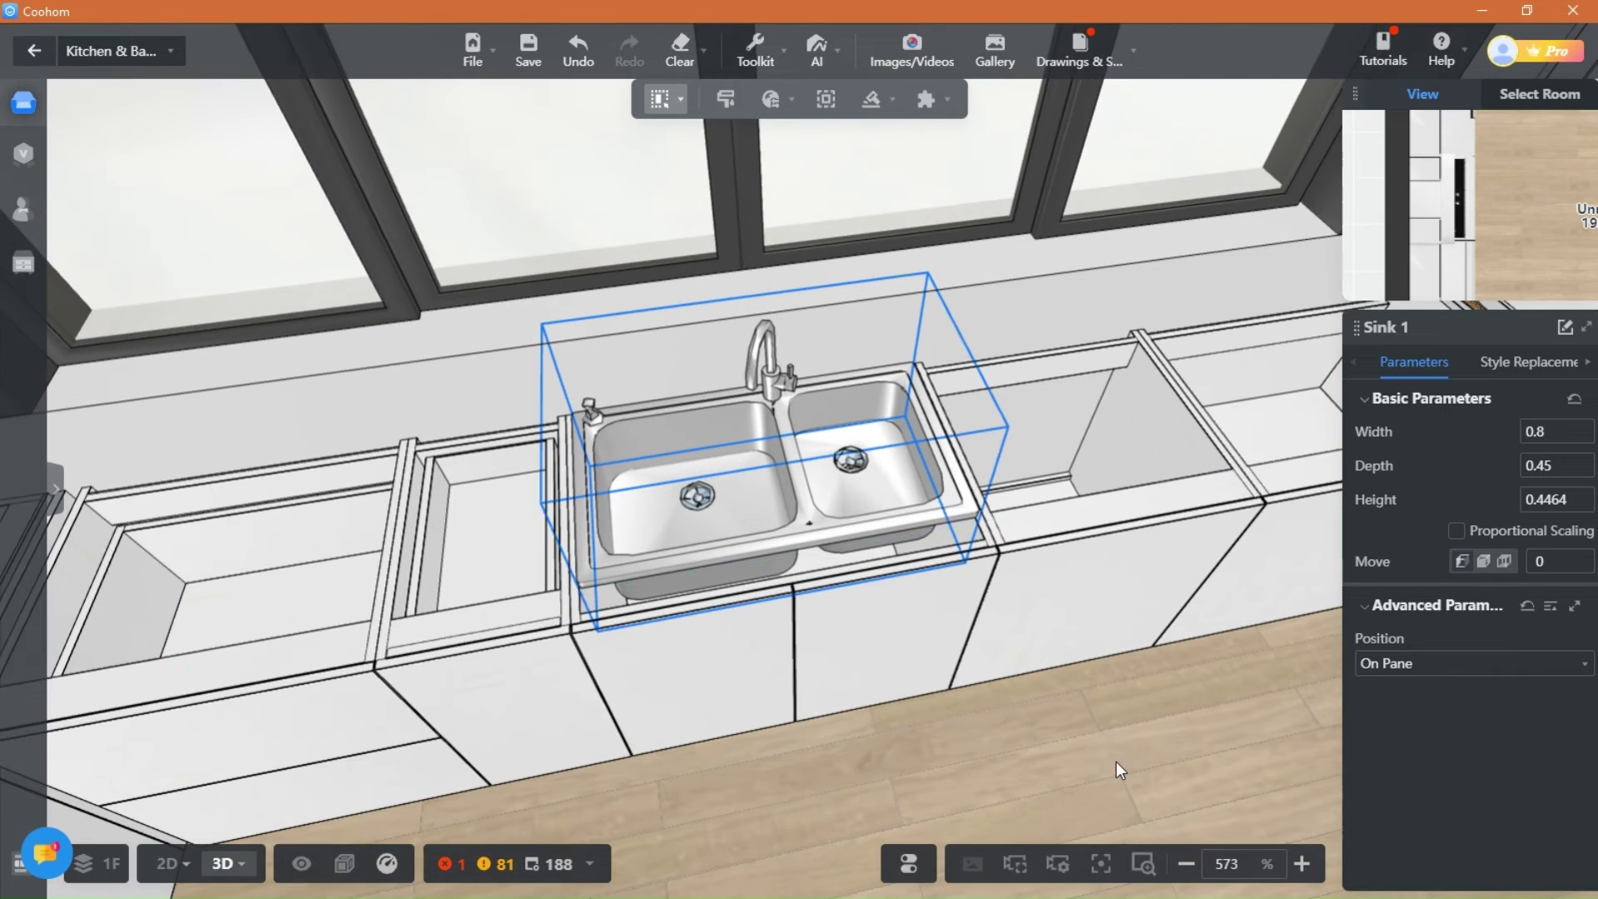
left_click(1585, 426)
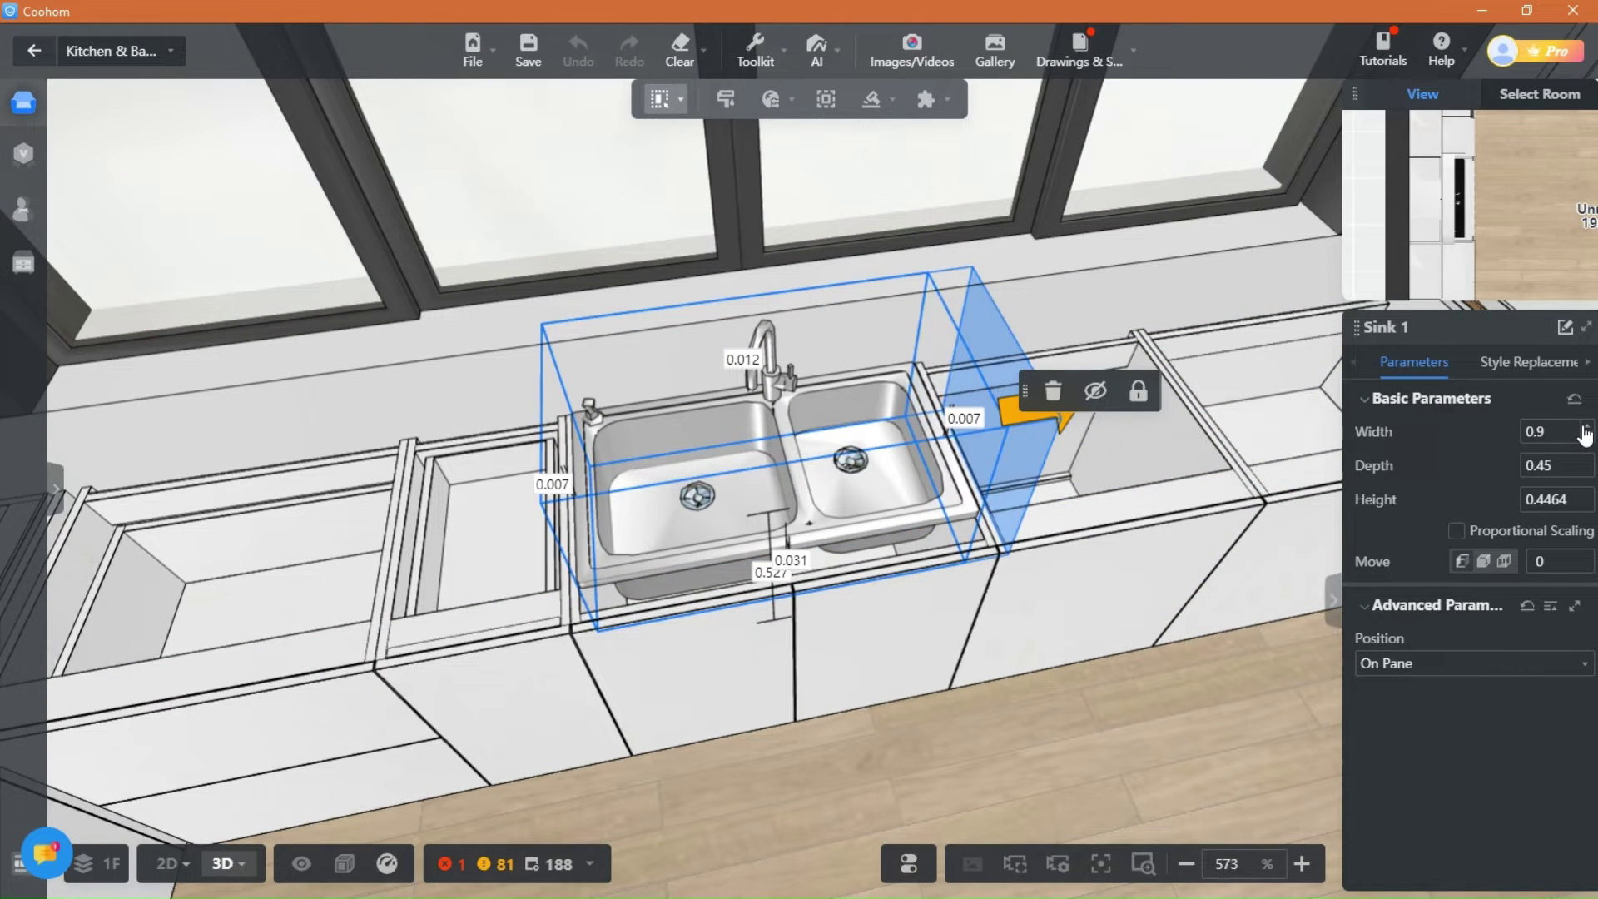
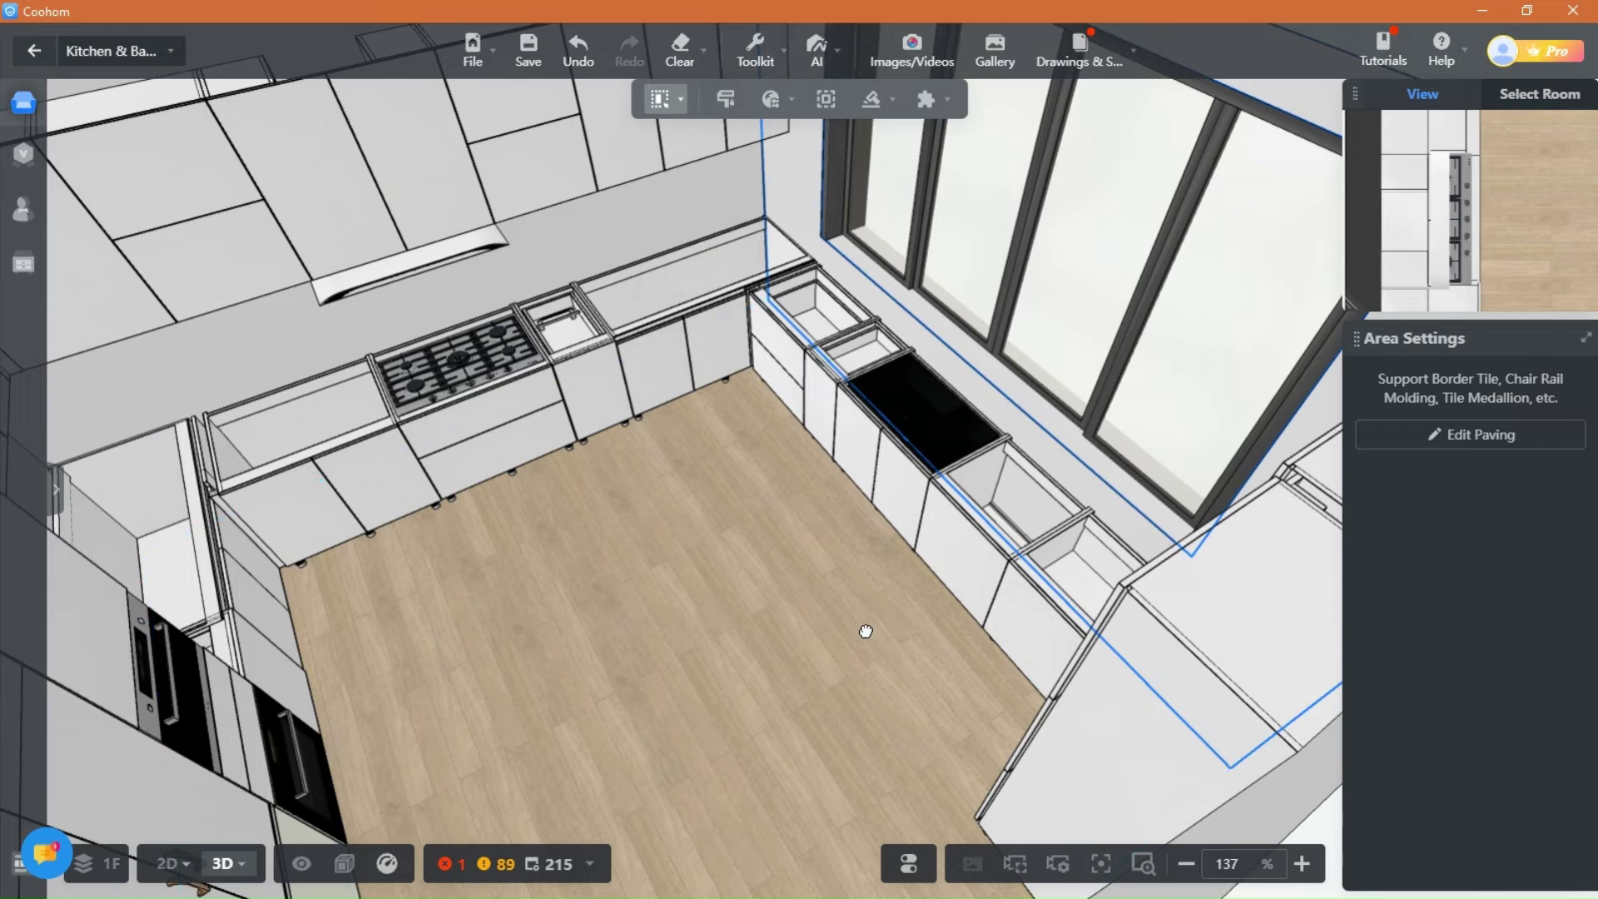
Step: Start creating a countertop over the base cabinets, bringing the sink run into close view
left_click(863, 631)
left_click(875, 99)
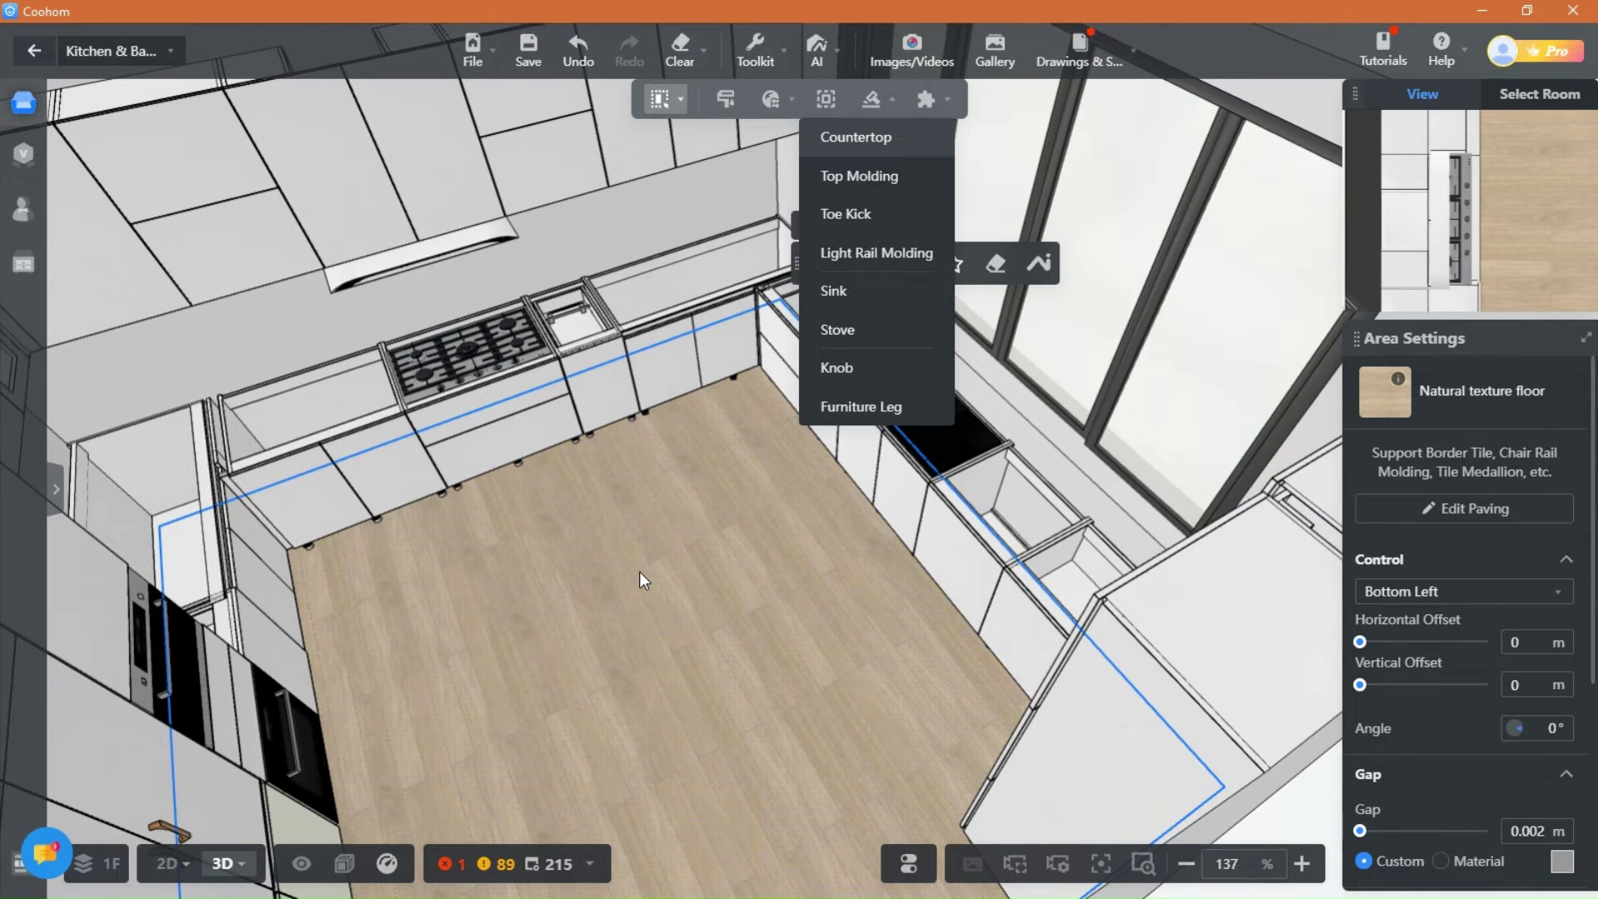
left_click(856, 137)
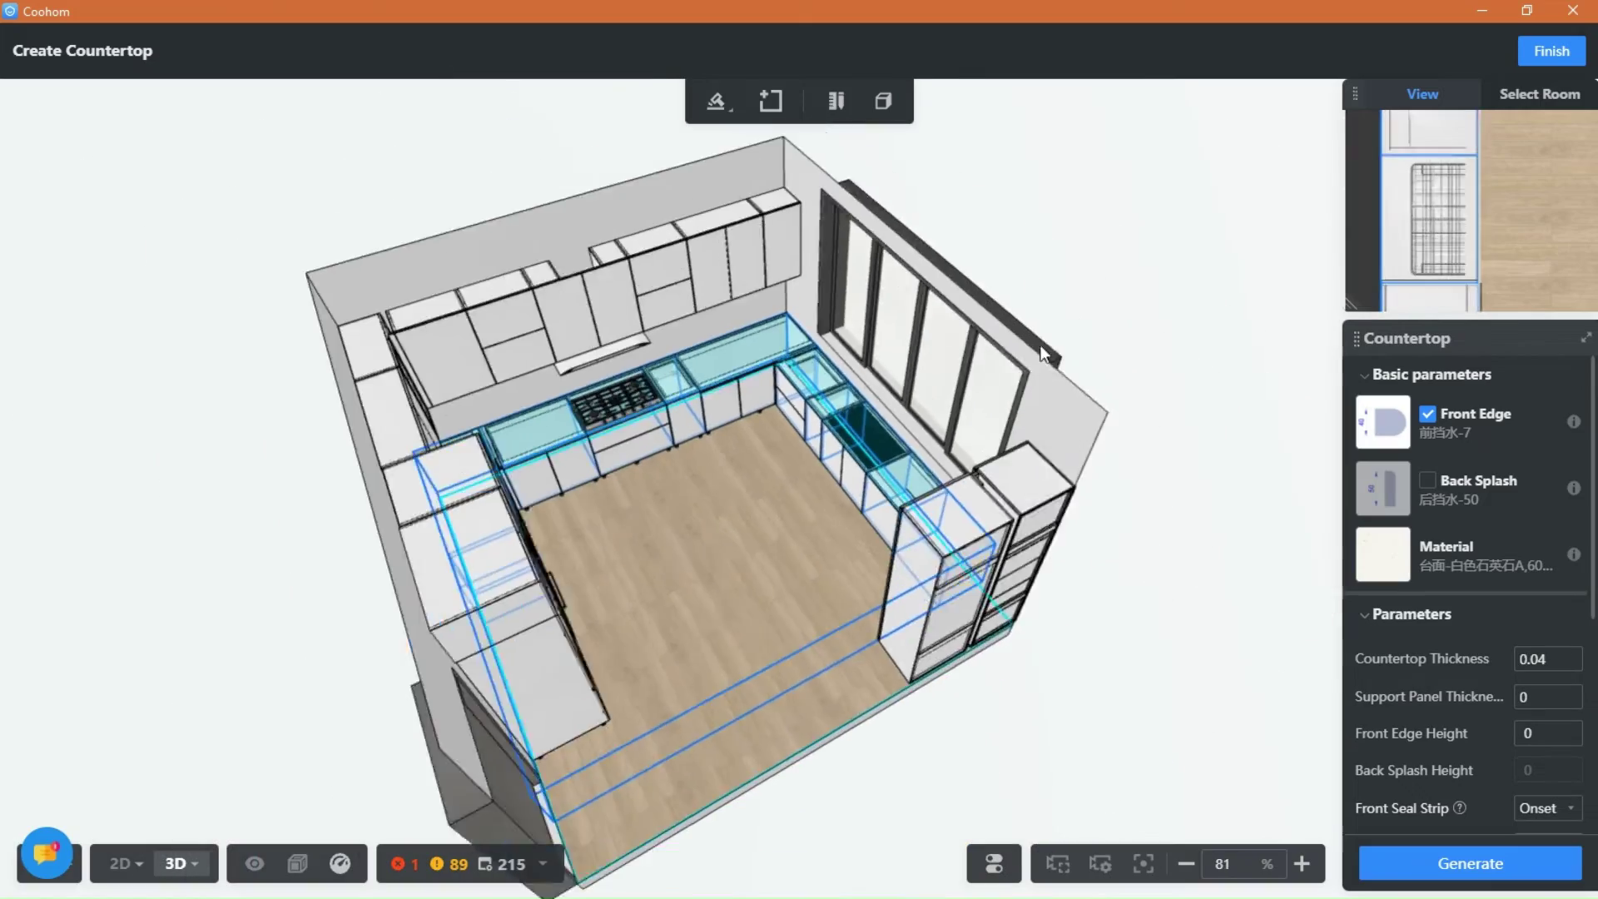
scroll(1040, 347, "down", 2)
left_click_drag(1042, 346, 1307, 299)
scroll(859, 693, "up", 4)
scroll(885, 539, "up", 2)
scroll(886, 538, "up", 5)
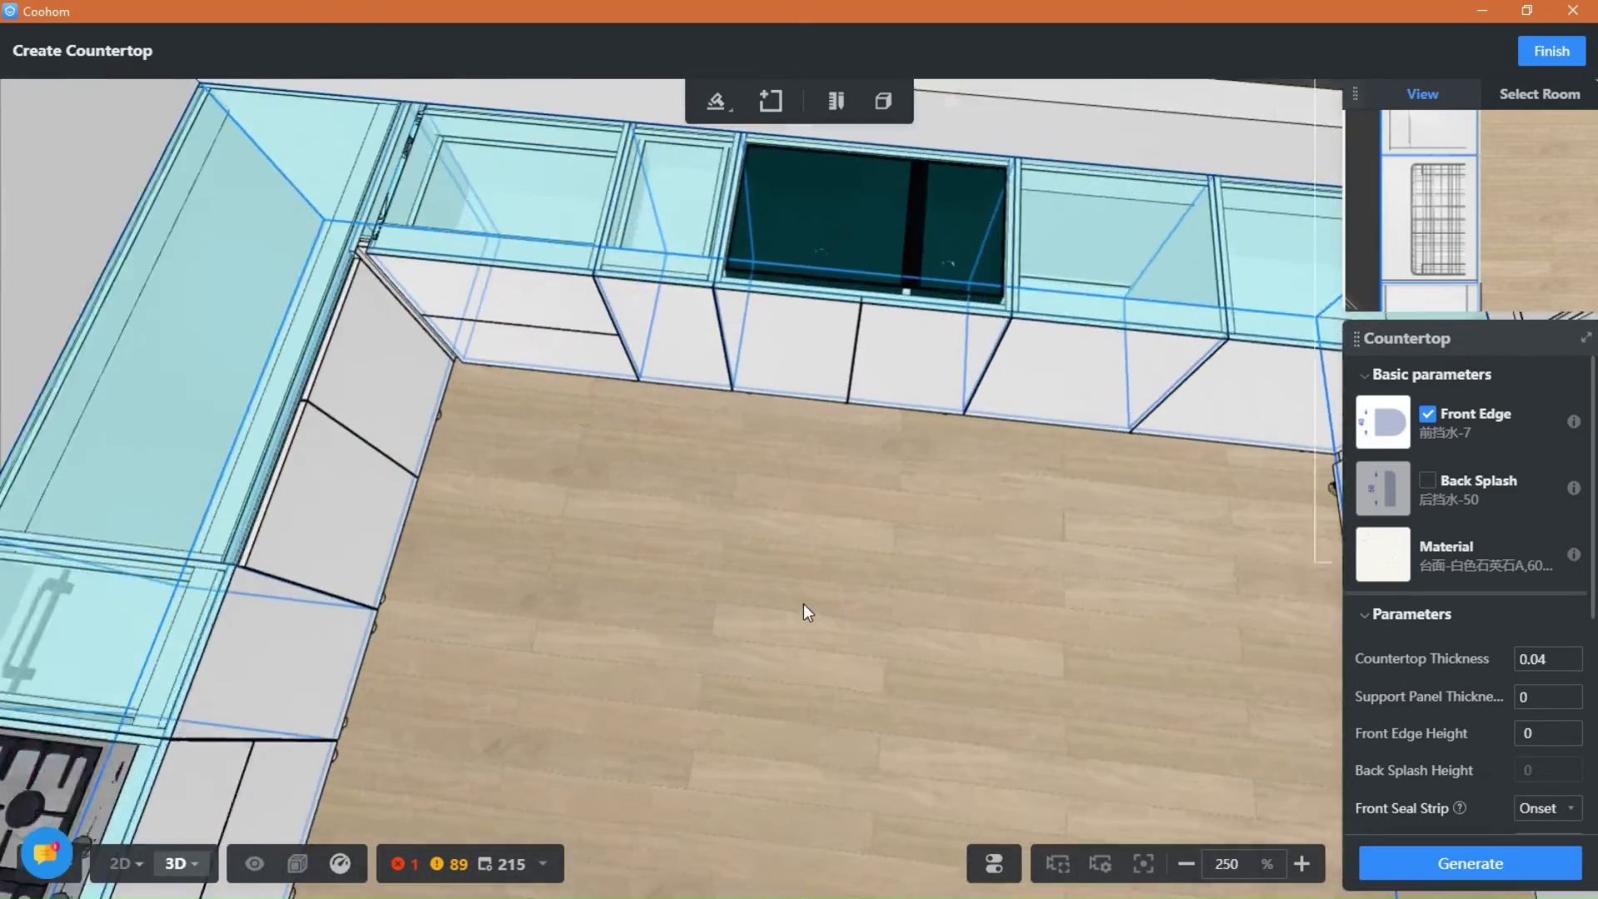
left_click_drag(802, 603, 888, 525)
Step: Set the countertop's front edge profile to Front Edge-8 from the public catalog
left_click(1386, 424)
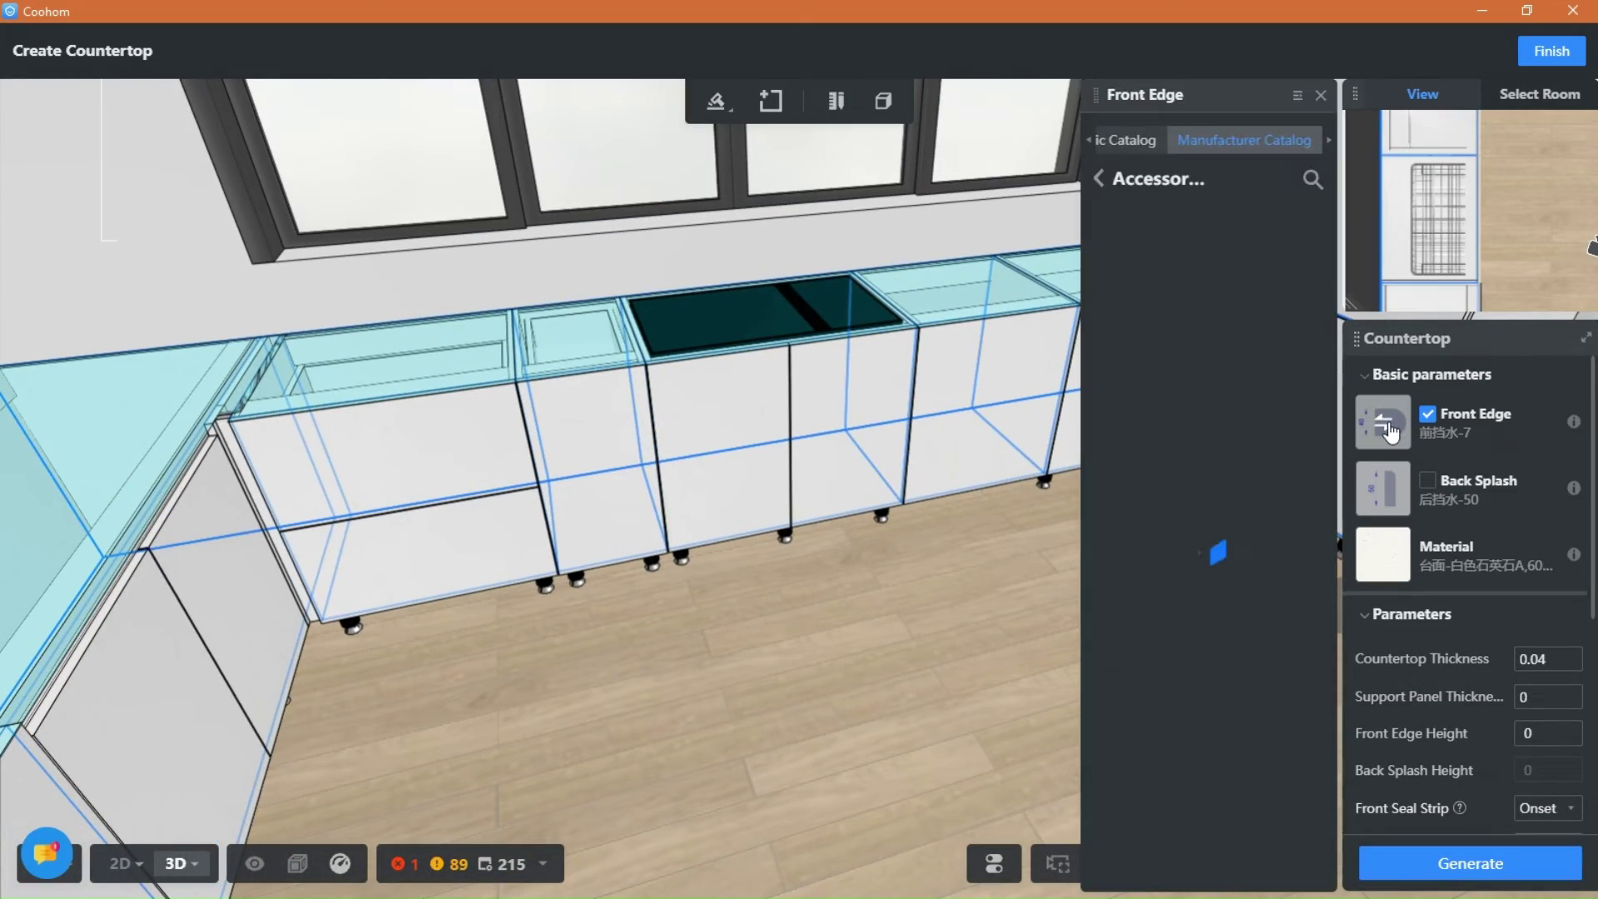
left_click(1145, 142)
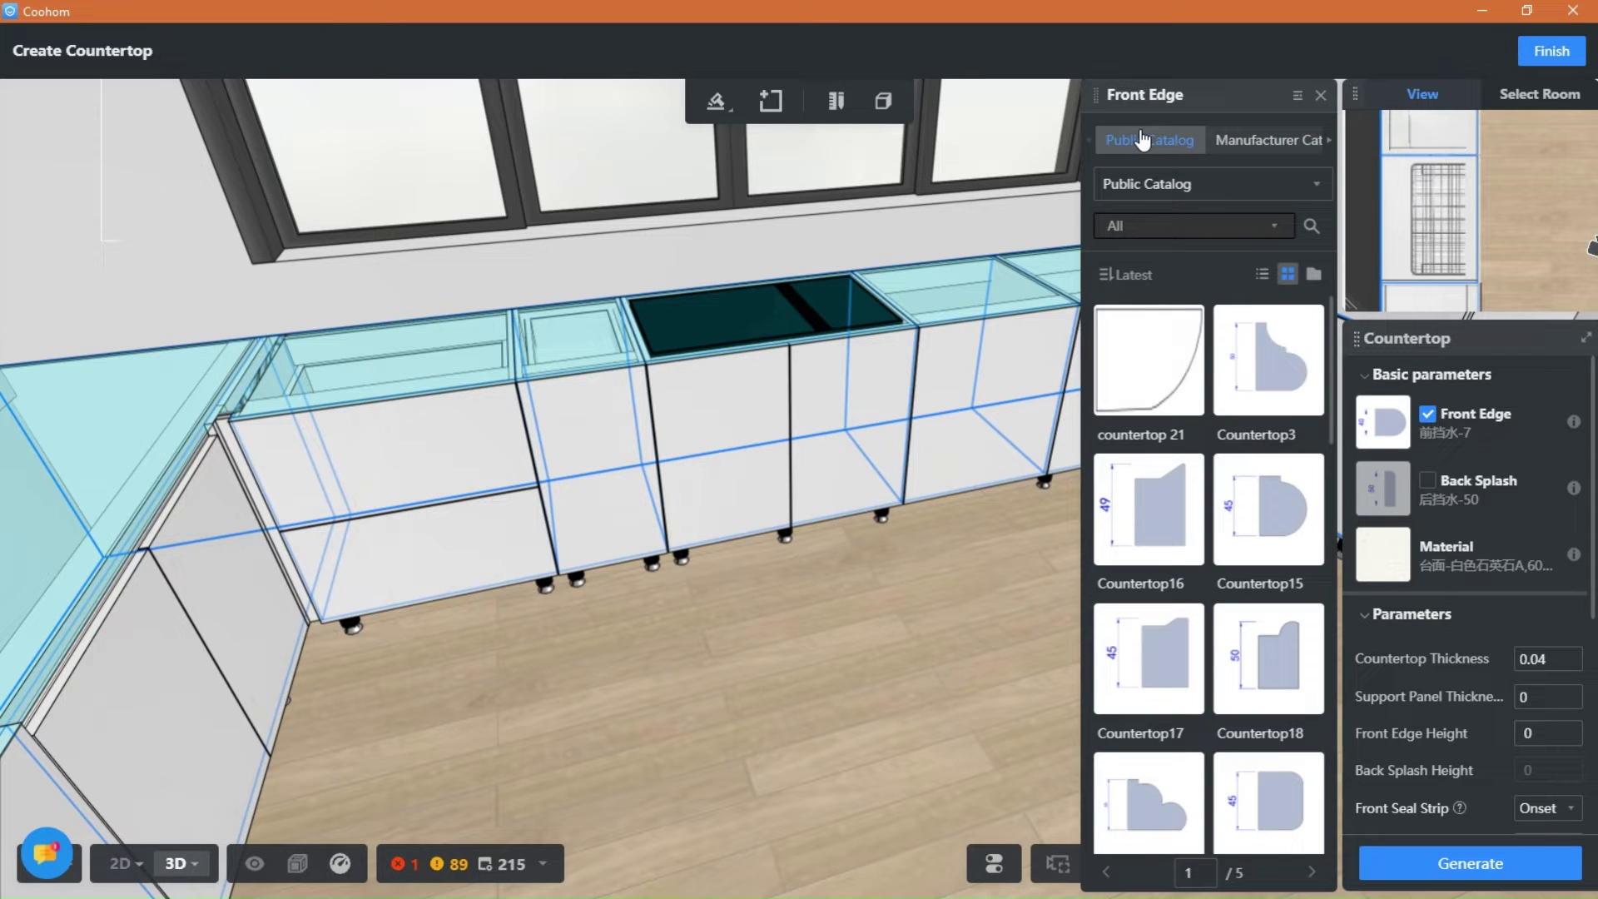
scroll(1227, 571, "down", 10)
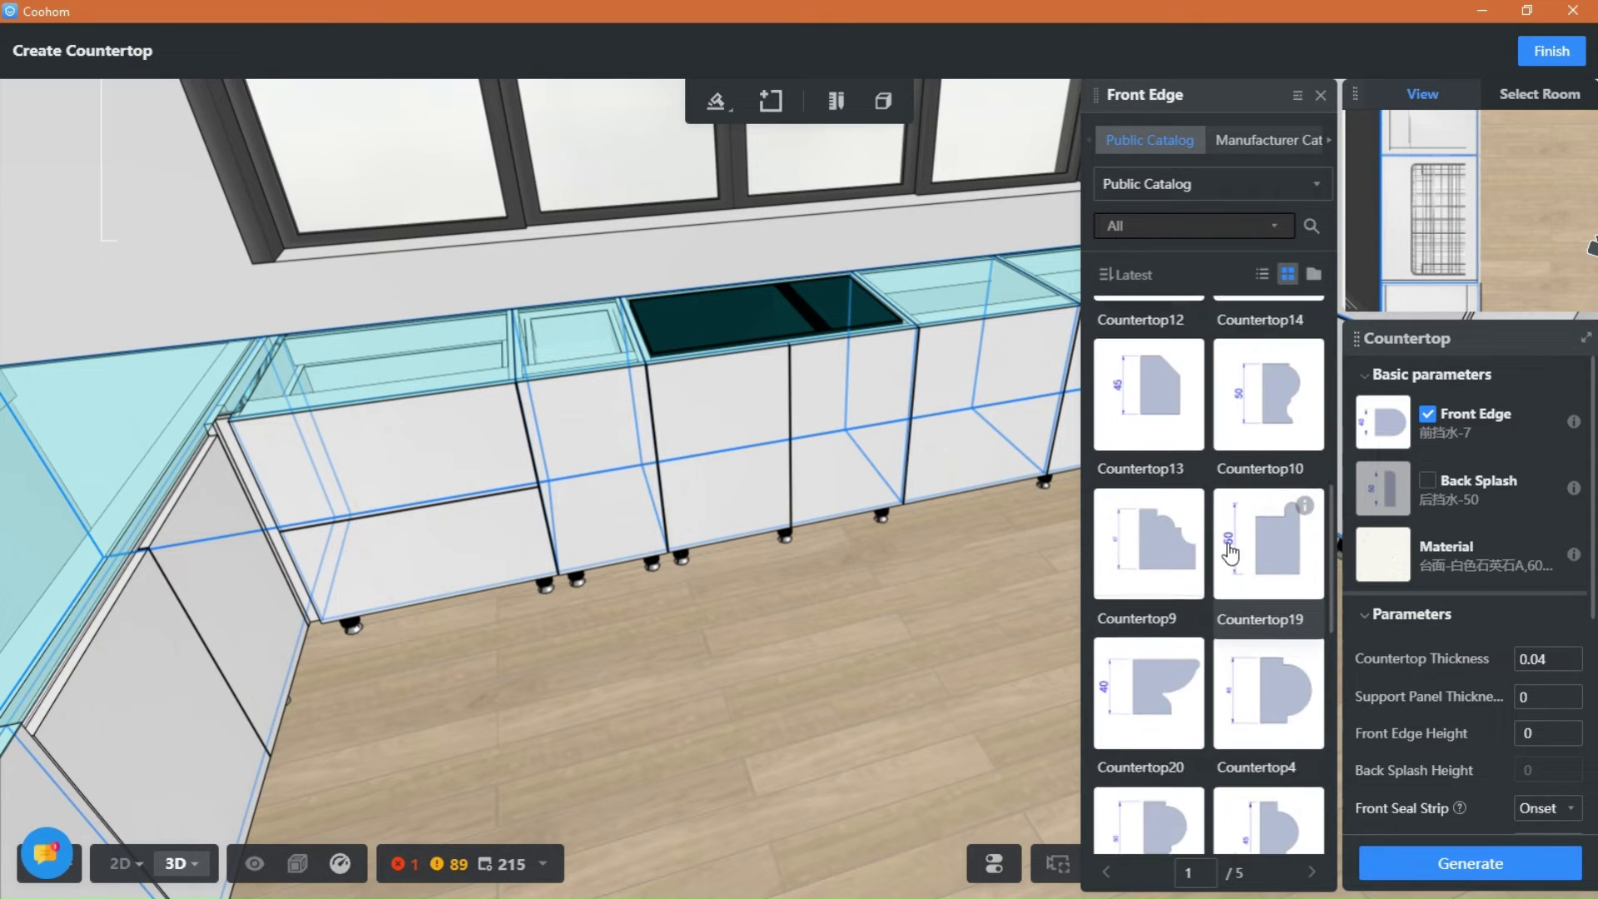
scroll(1234, 740, "down", 3)
scroll(1218, 736, "down", 10)
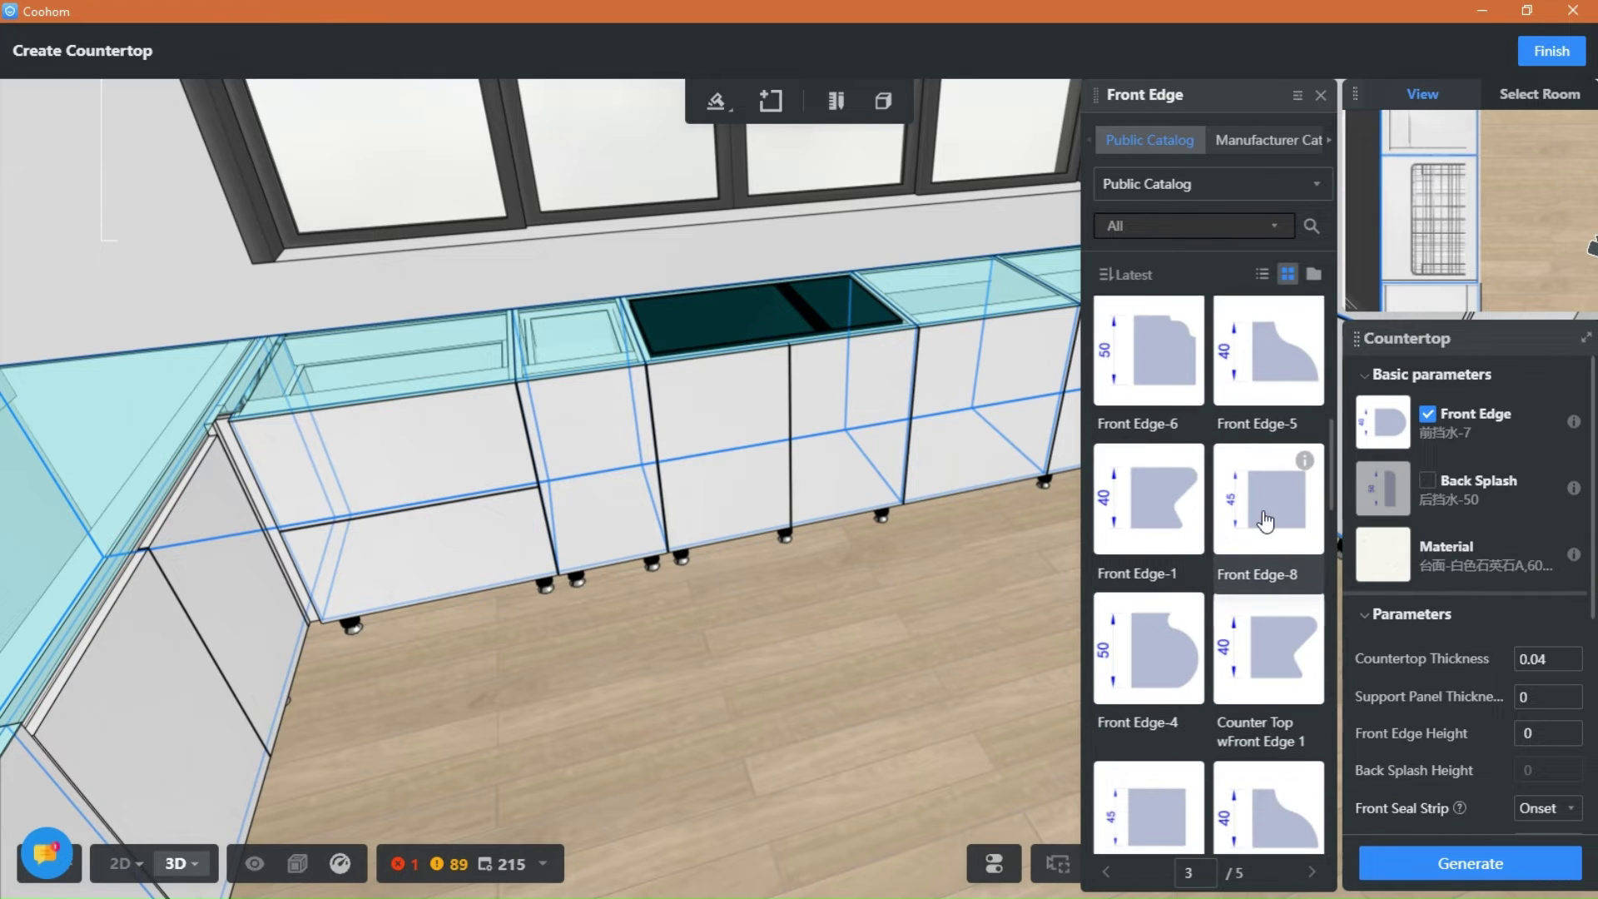
left_click(1292, 522)
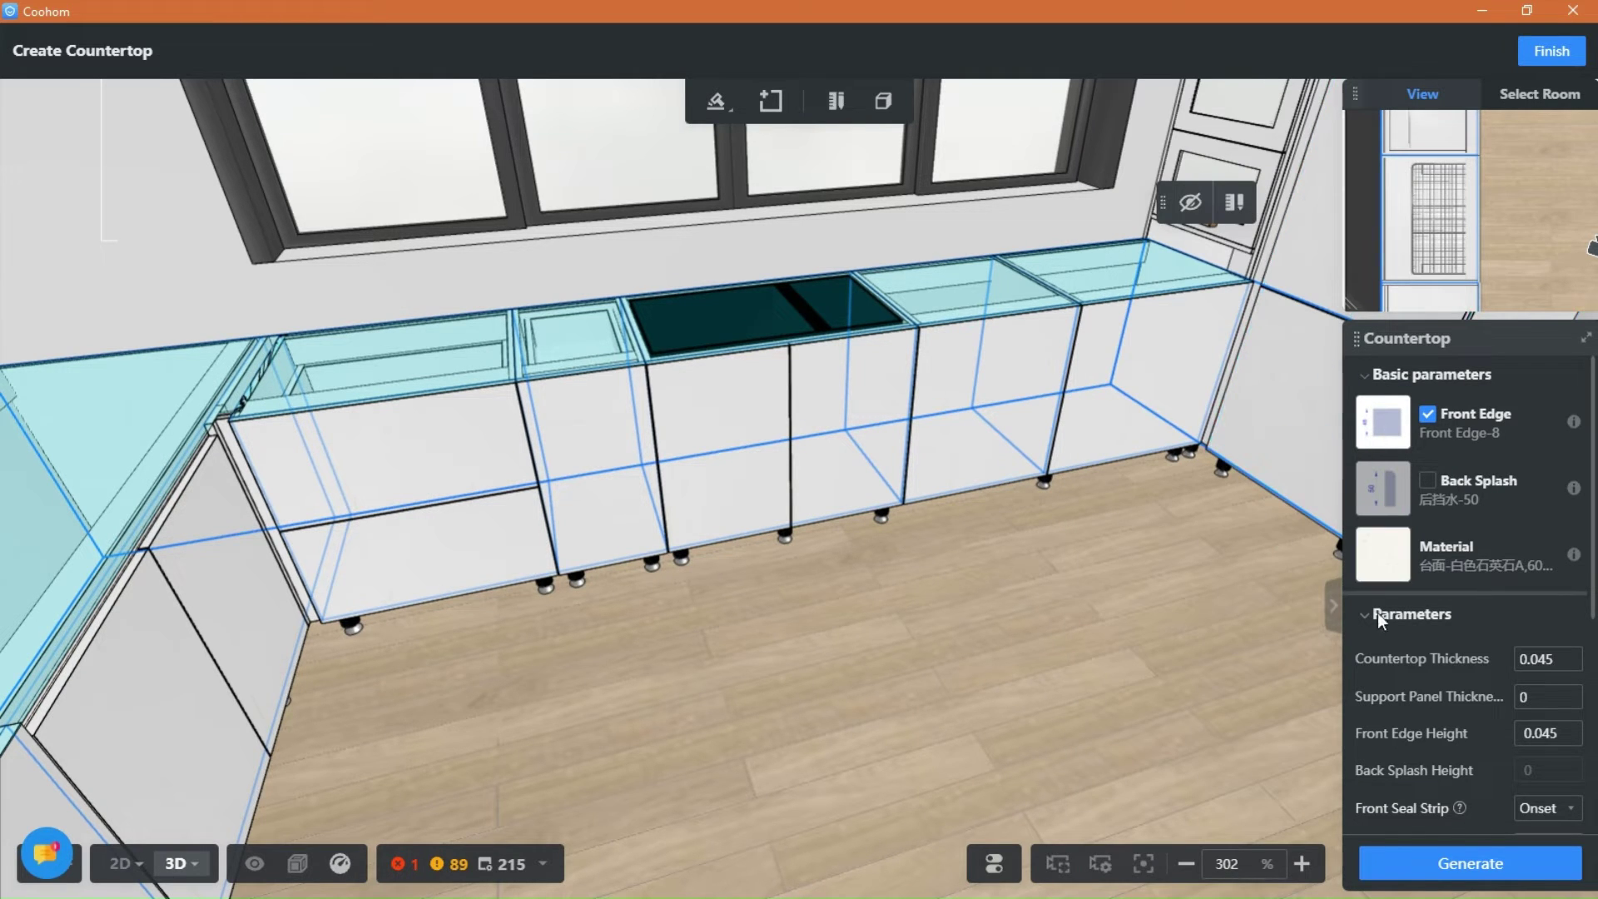
Step: Search the public material catalog for "marble" and apply Marble X-11 as the countertop material
left_click(1381, 559)
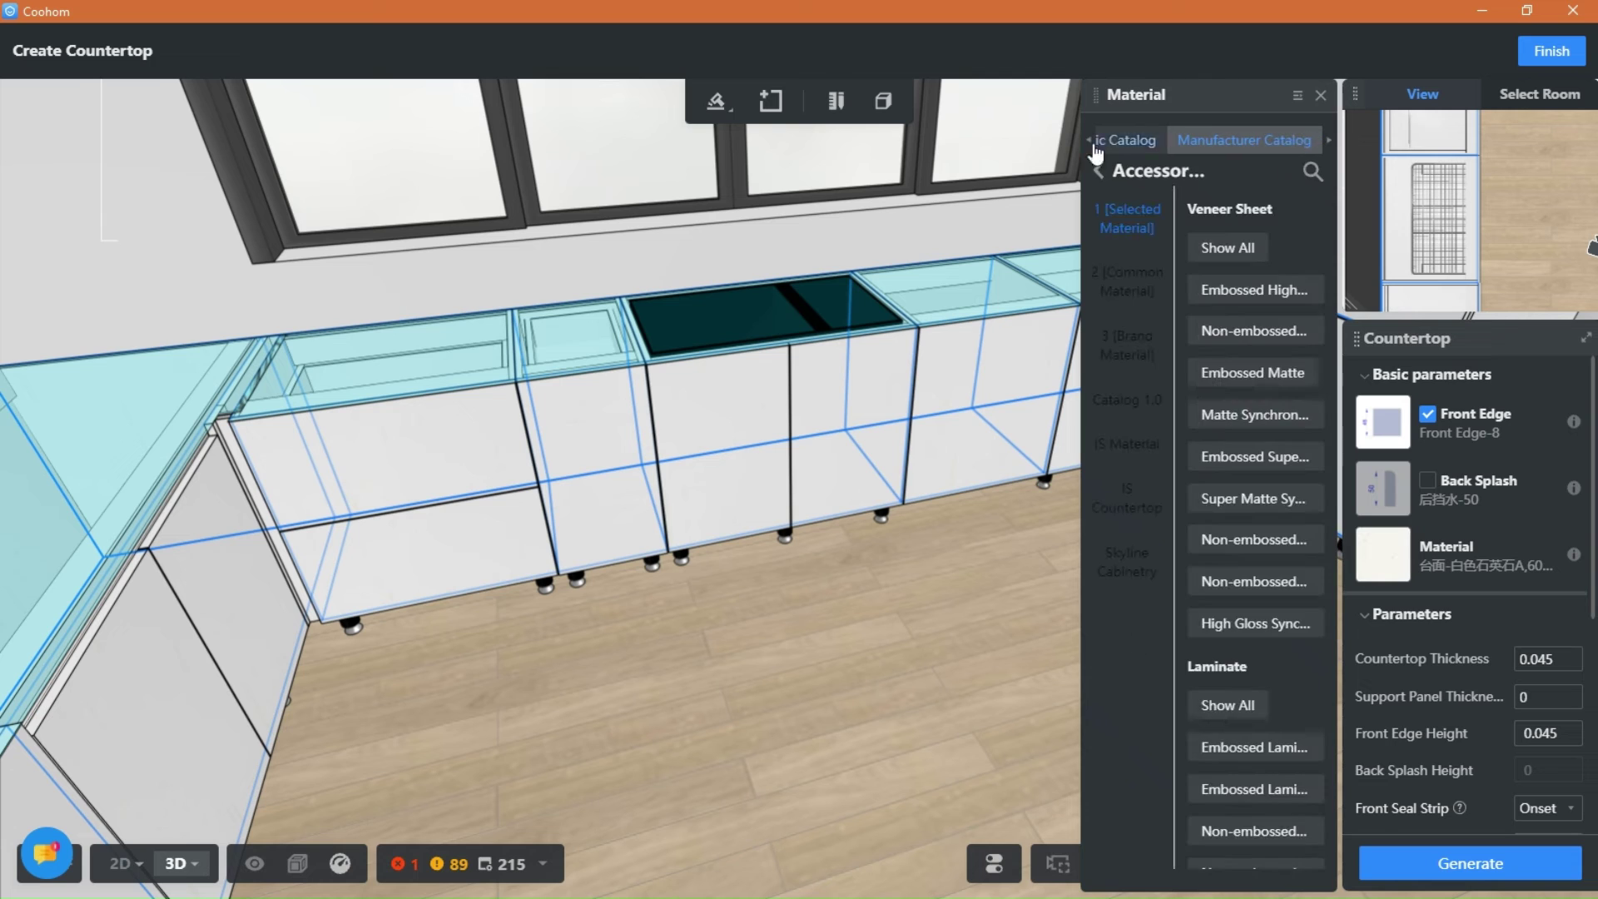
left_click(1313, 226)
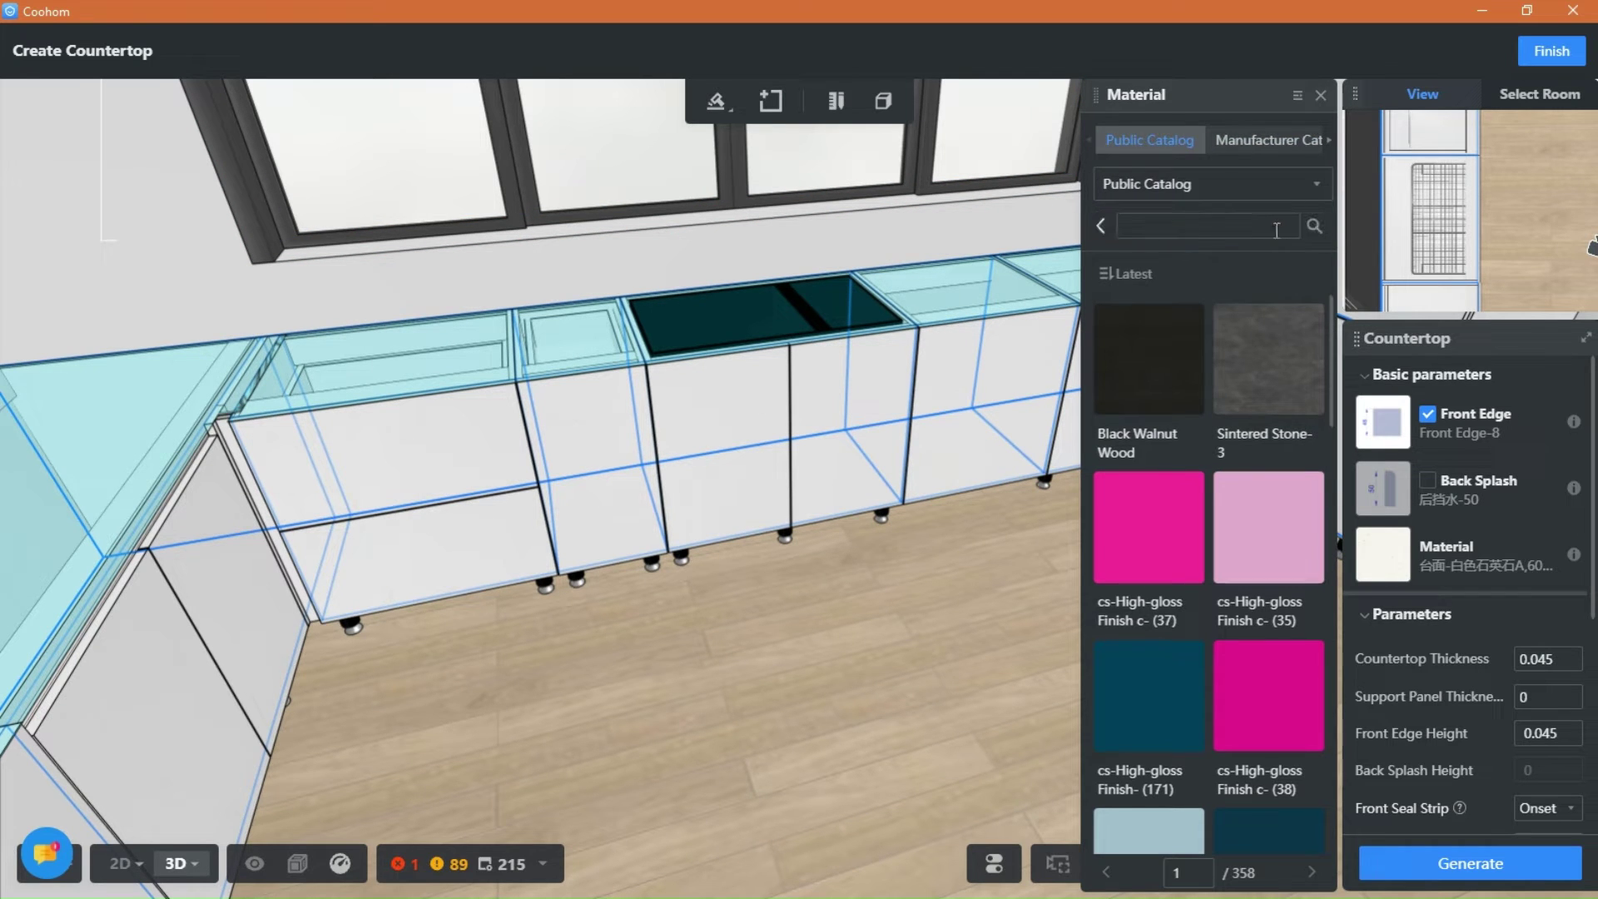
type("marble")
key("Return")
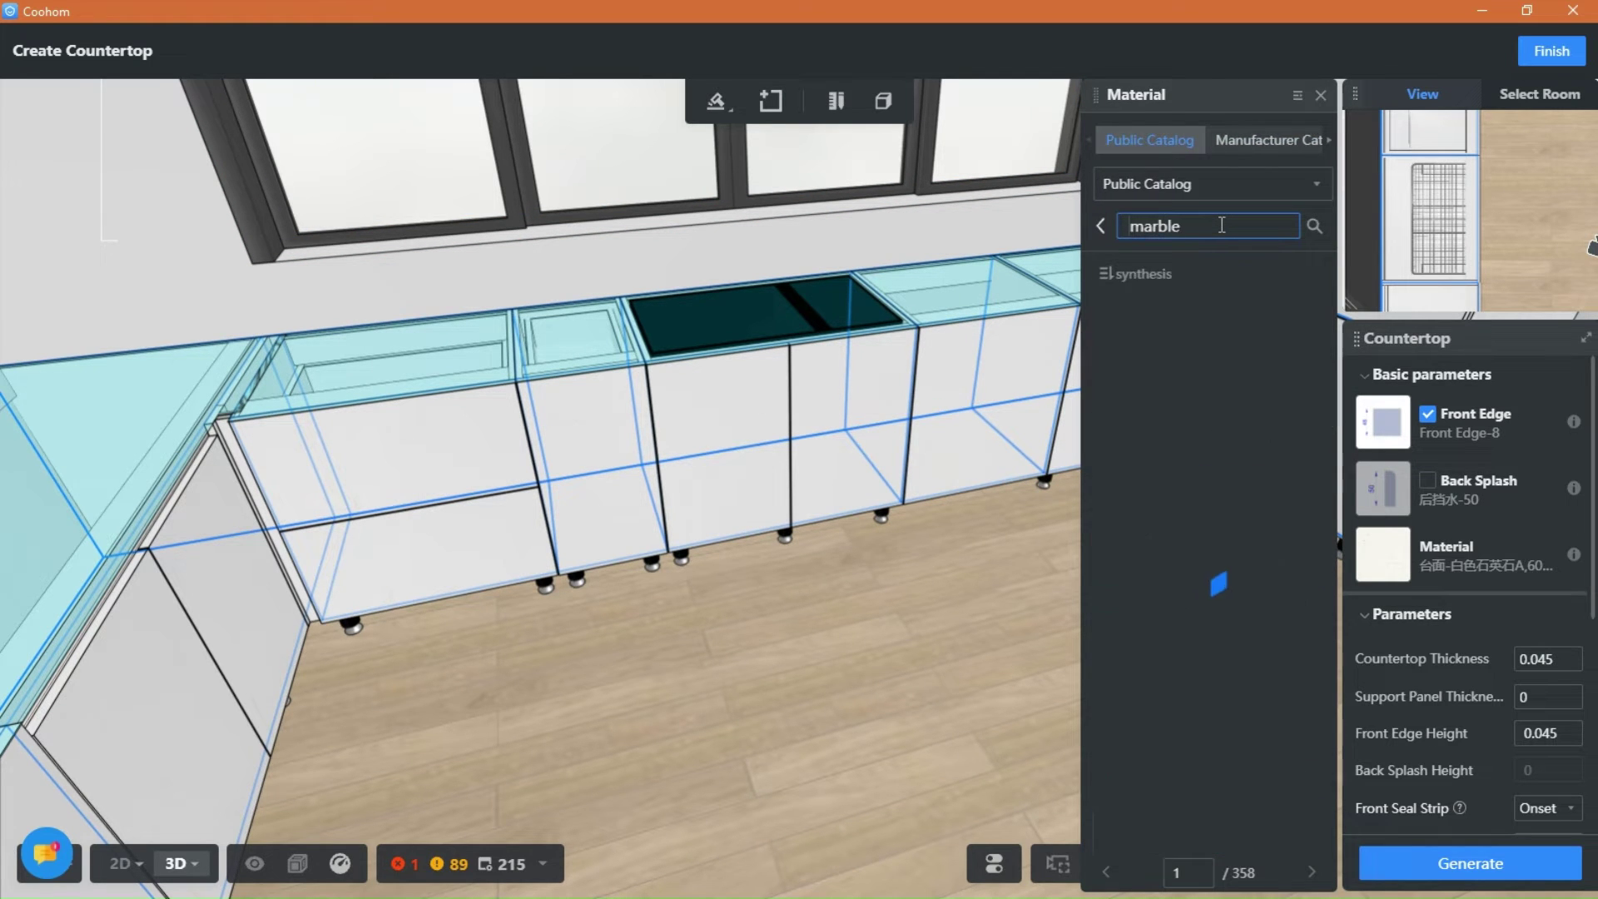
scroll(1199, 657, "down", 5)
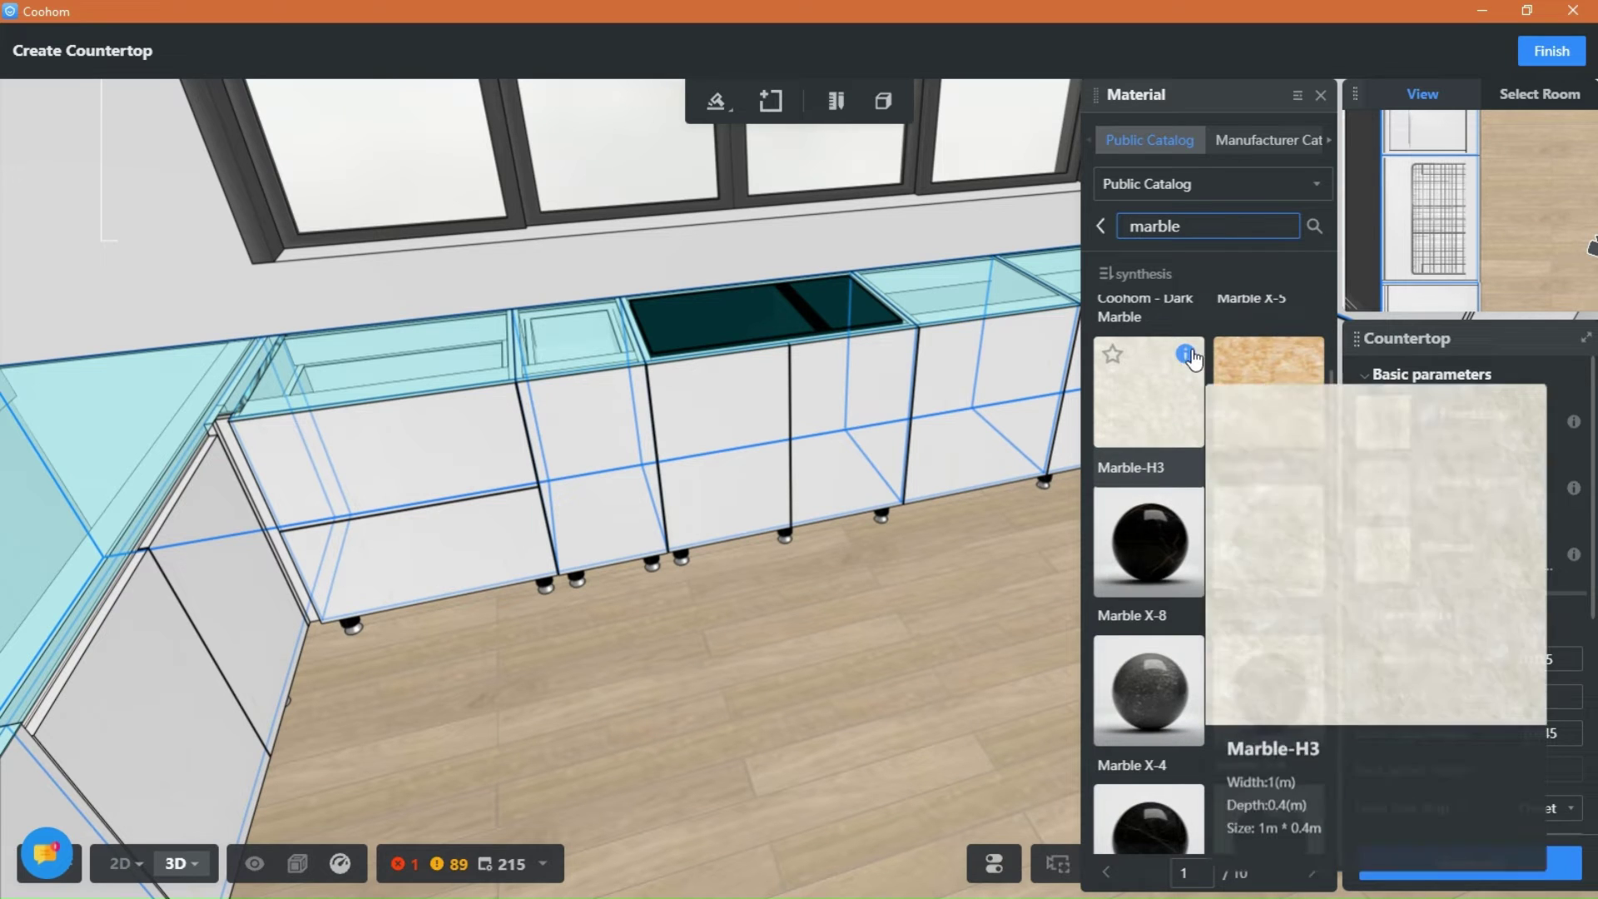
mouse_move(1192, 537)
left_click(1165, 574)
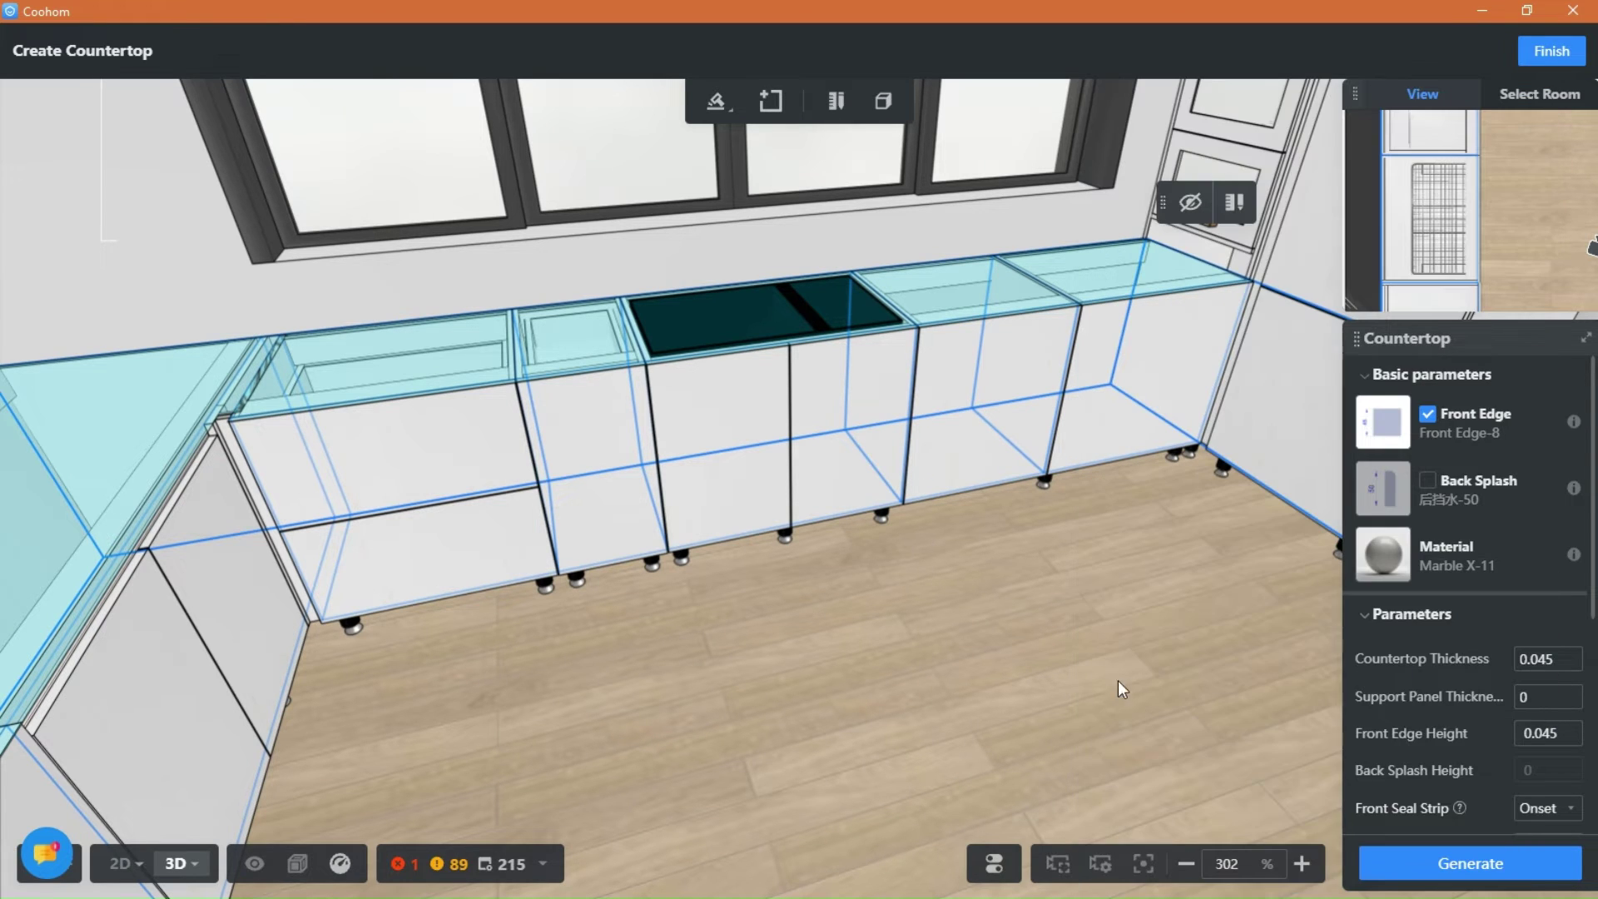
Step: Choose the middle side edge joint type, switch off waterfall generation, and generate the countertop
scroll(1436, 736, "down", 4)
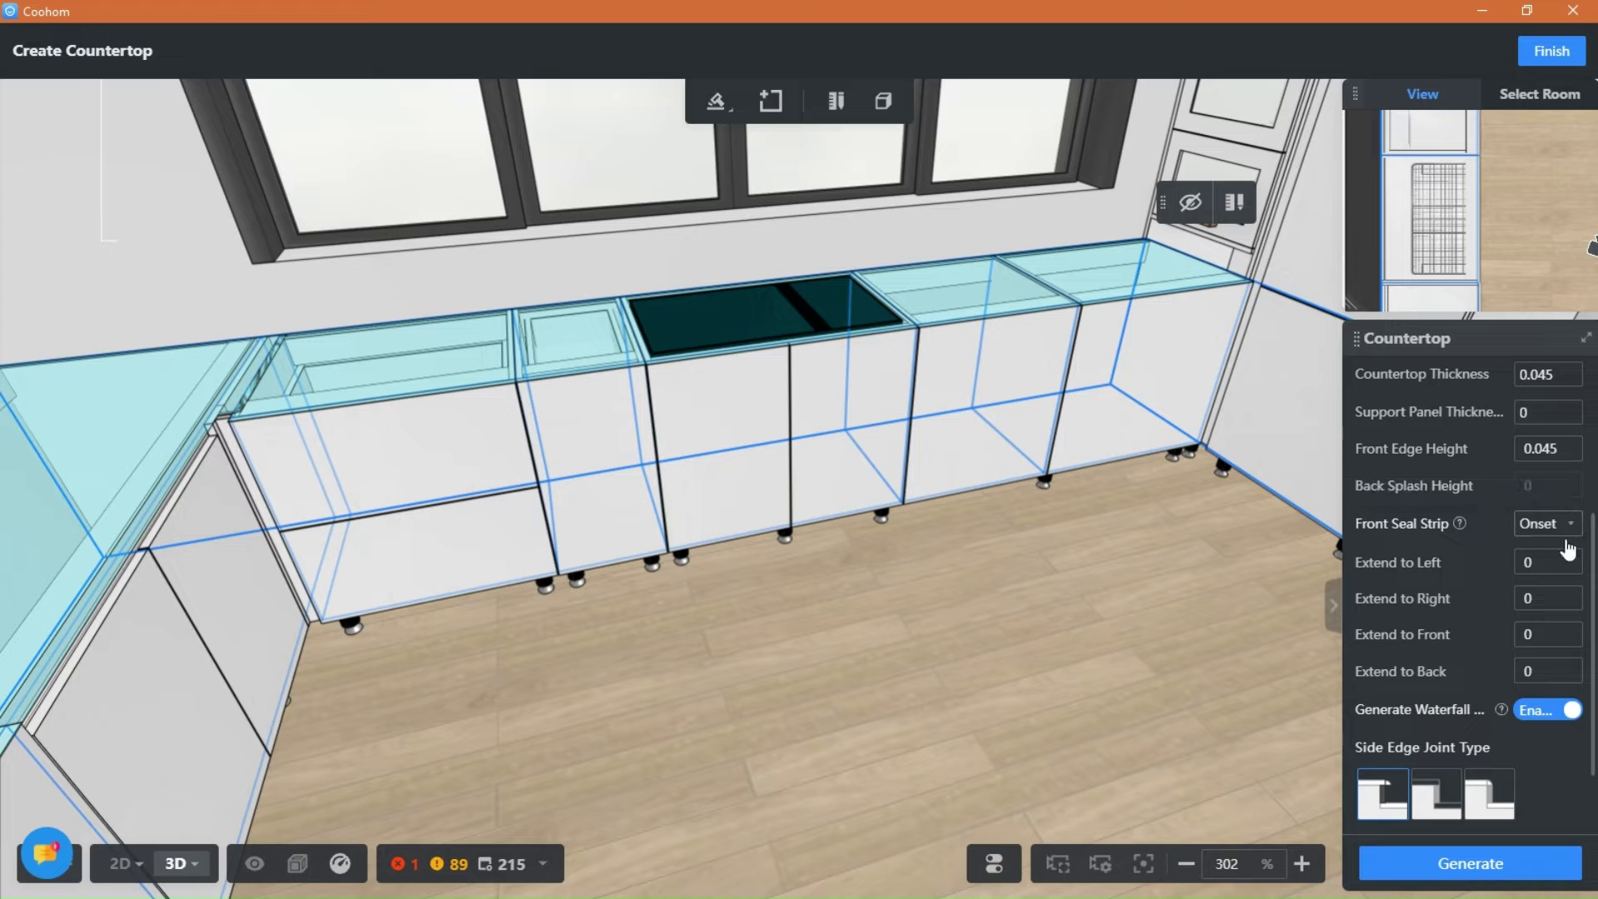
scroll(1448, 815, "down", 2)
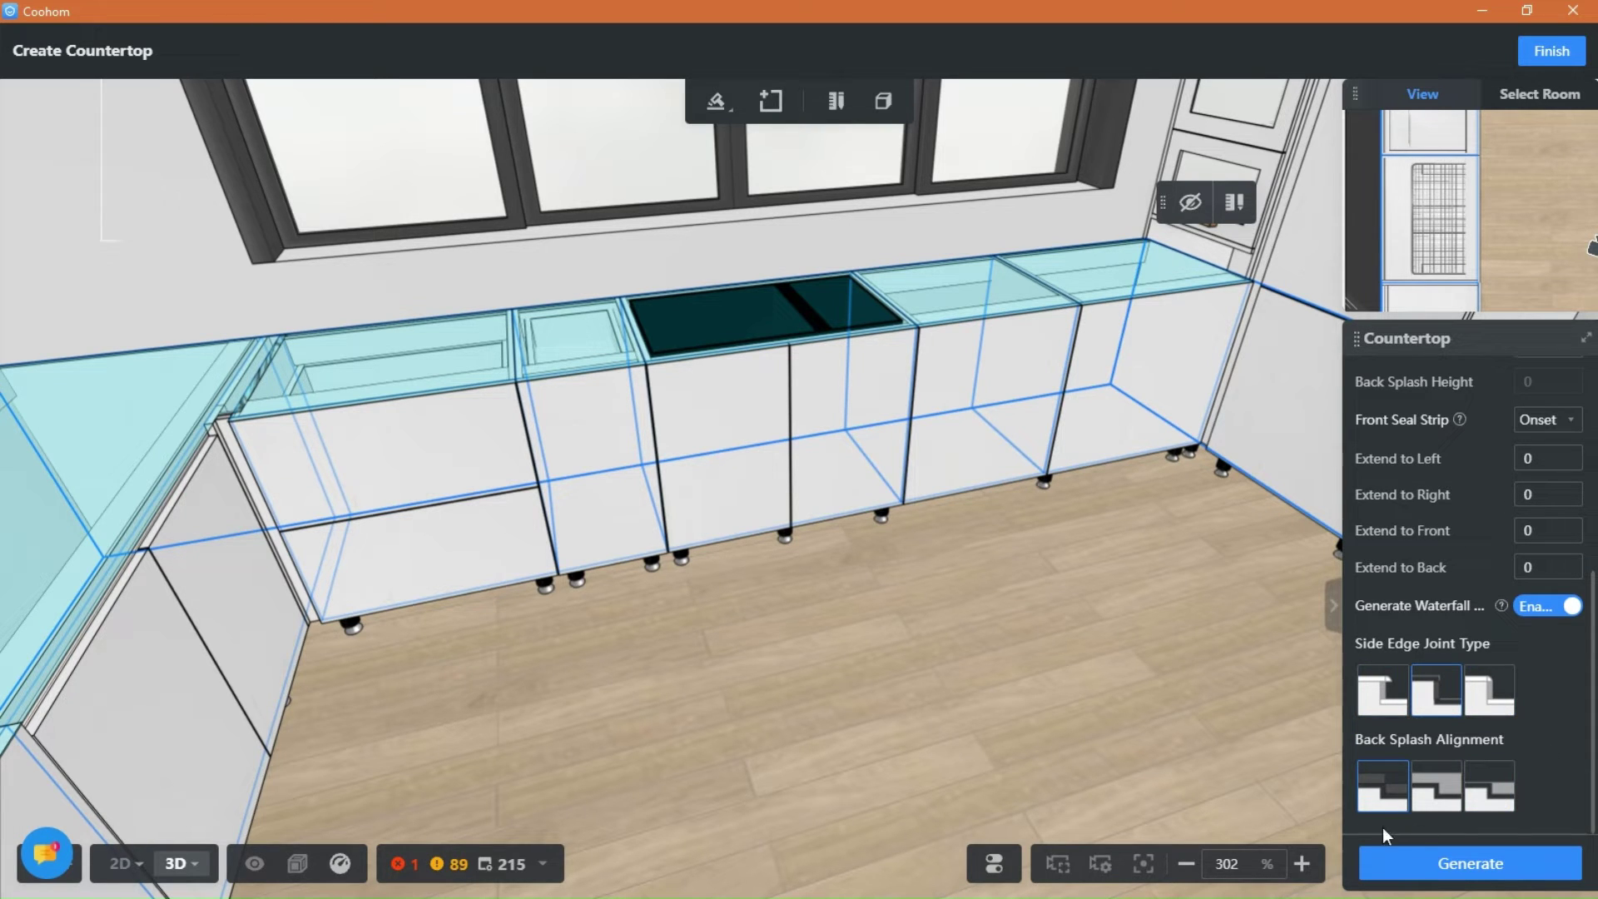
left_click(1572, 616)
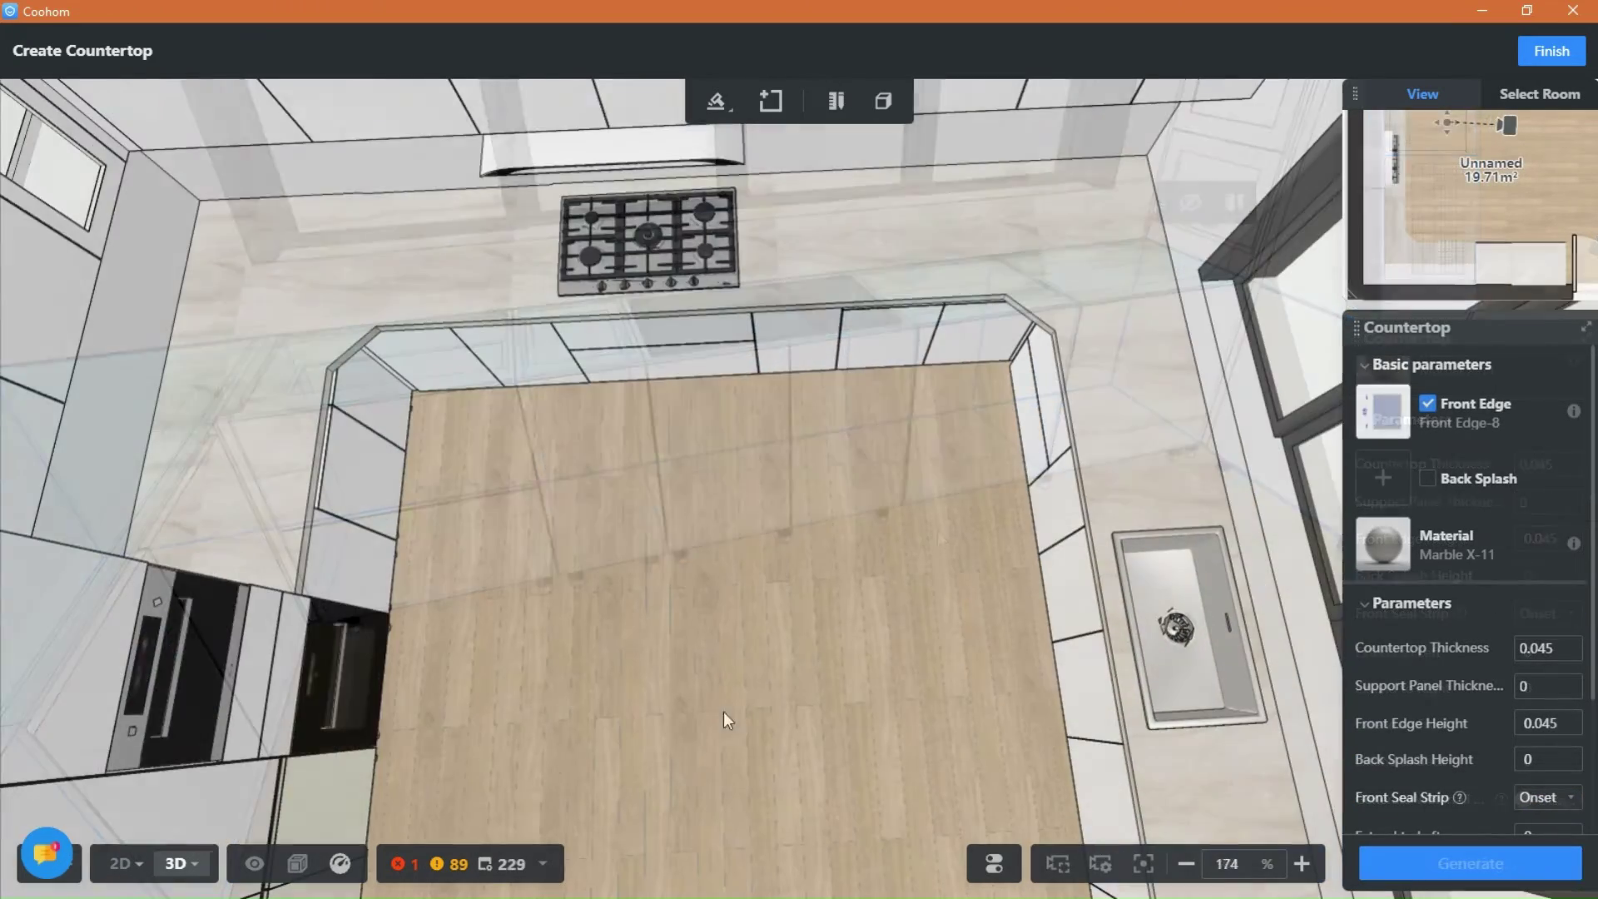
left_click_drag(724, 715, 942, 535)
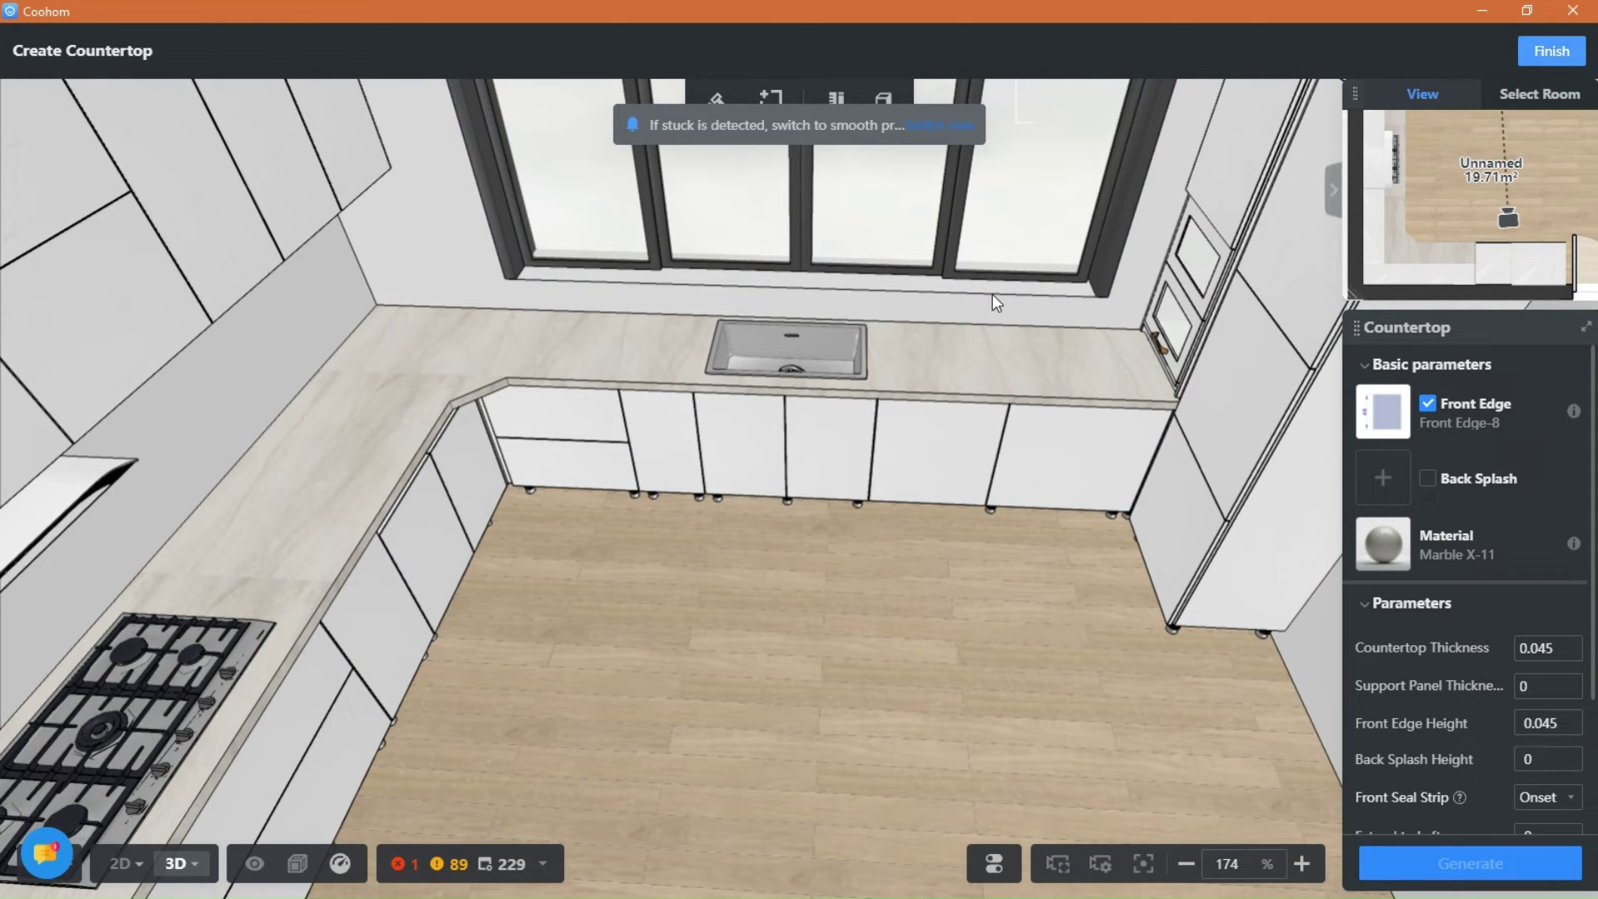
Step: Finish the countertop and start generating a toe kick, bringing the hob and sink base cabinets into view
mouse_move(866, 106)
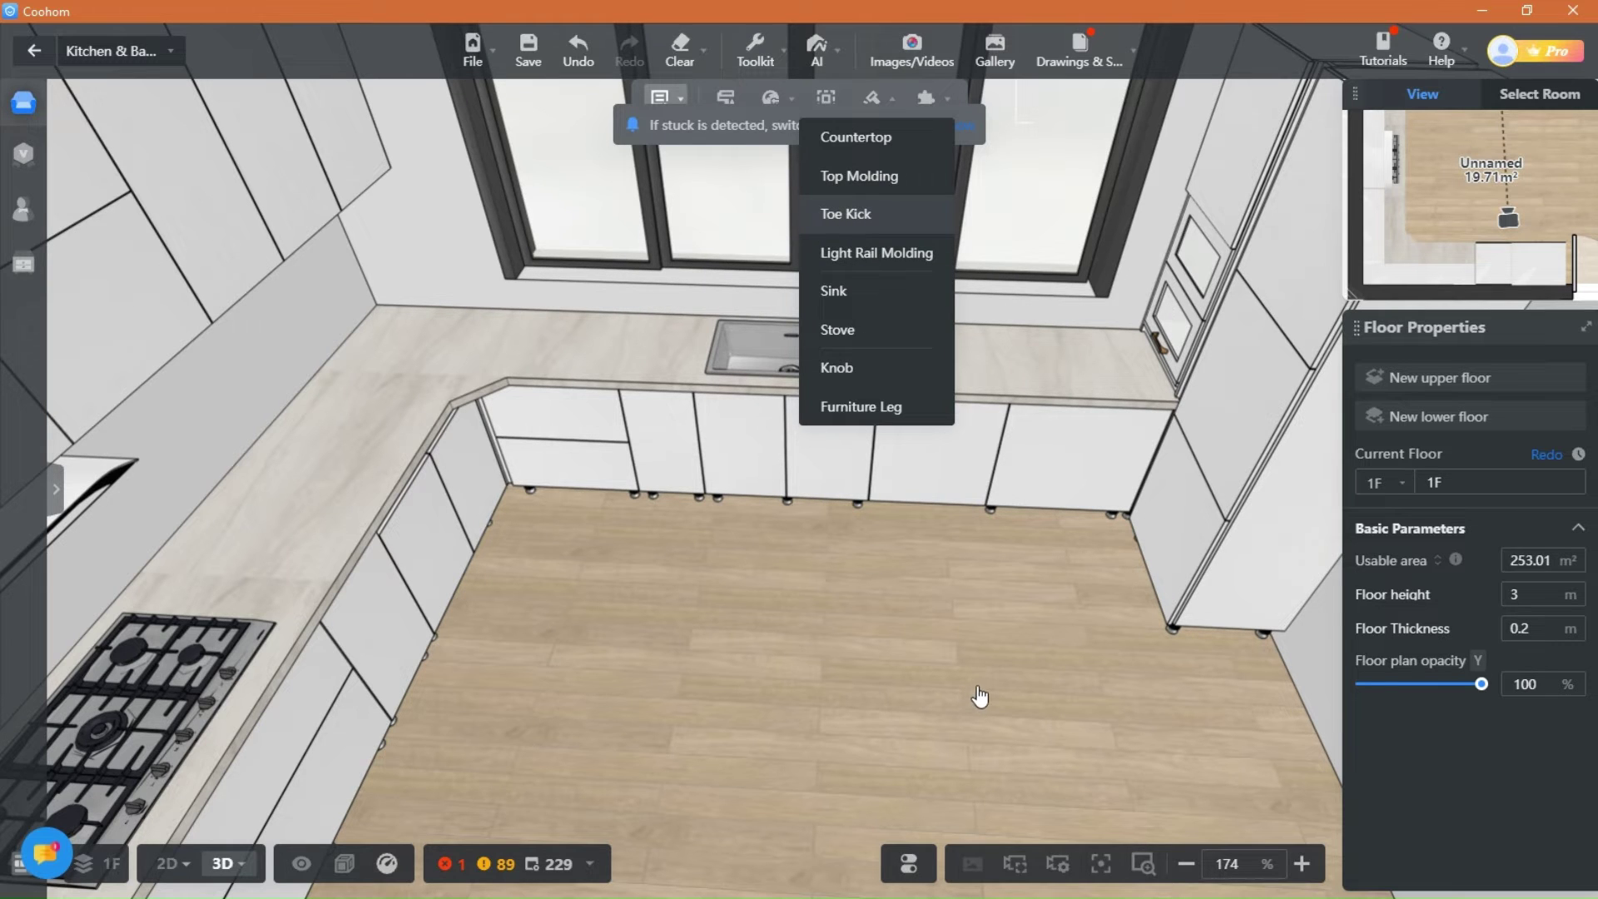
scroll(1112, 605, "down", 2)
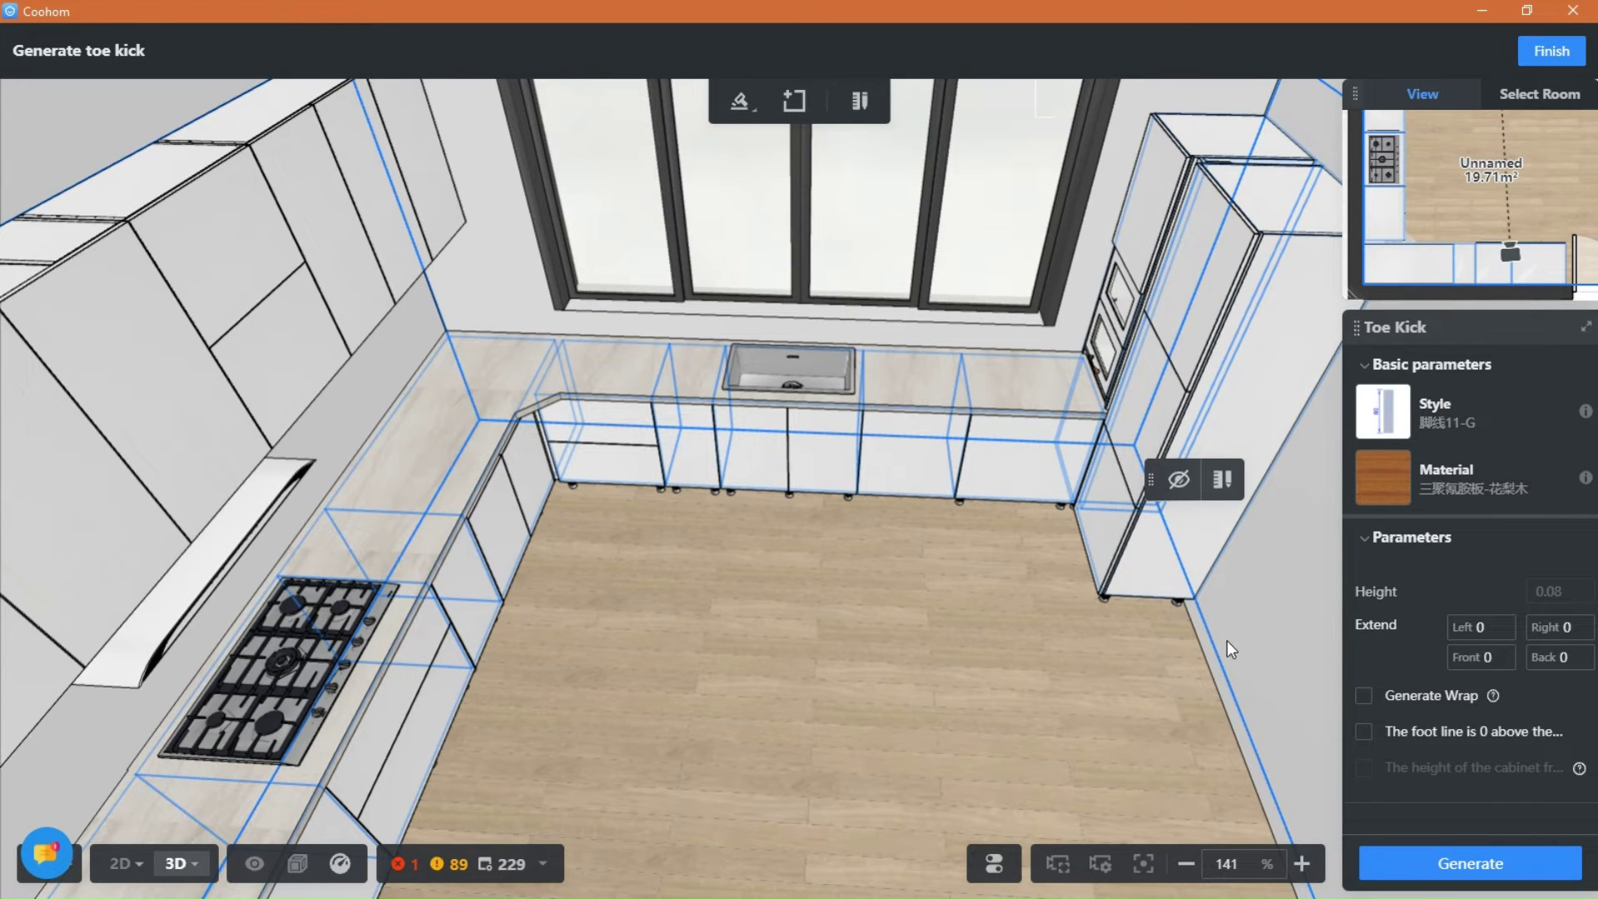
left_click_drag(757, 665, 444, 295)
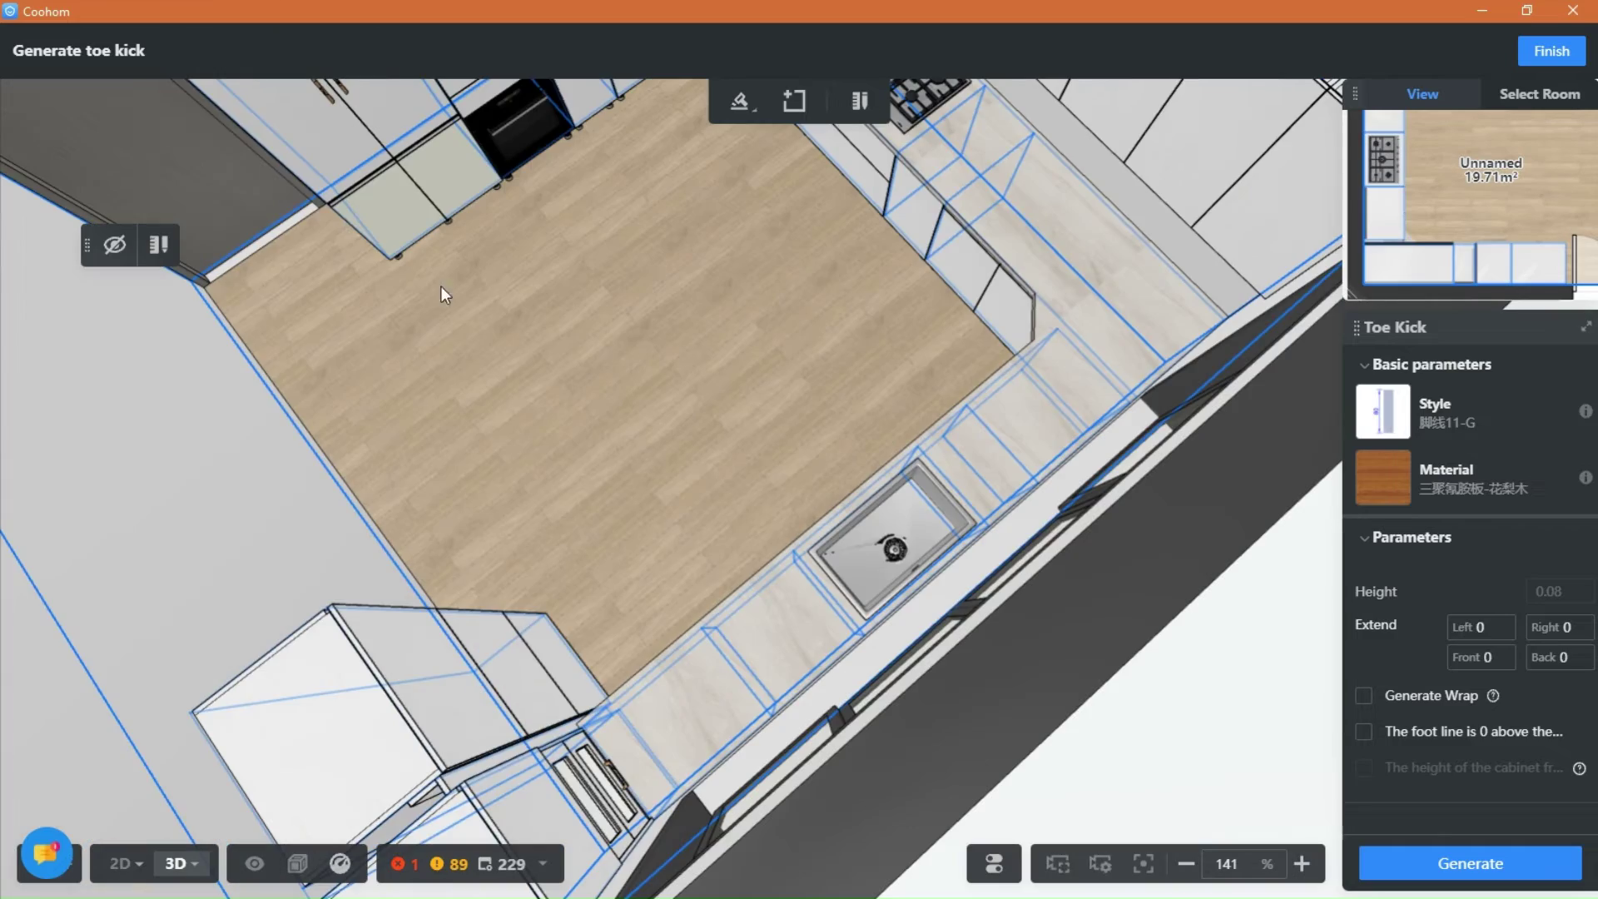
left_click_drag(263, 396, 655, 295)
scroll(657, 507, "up", 7)
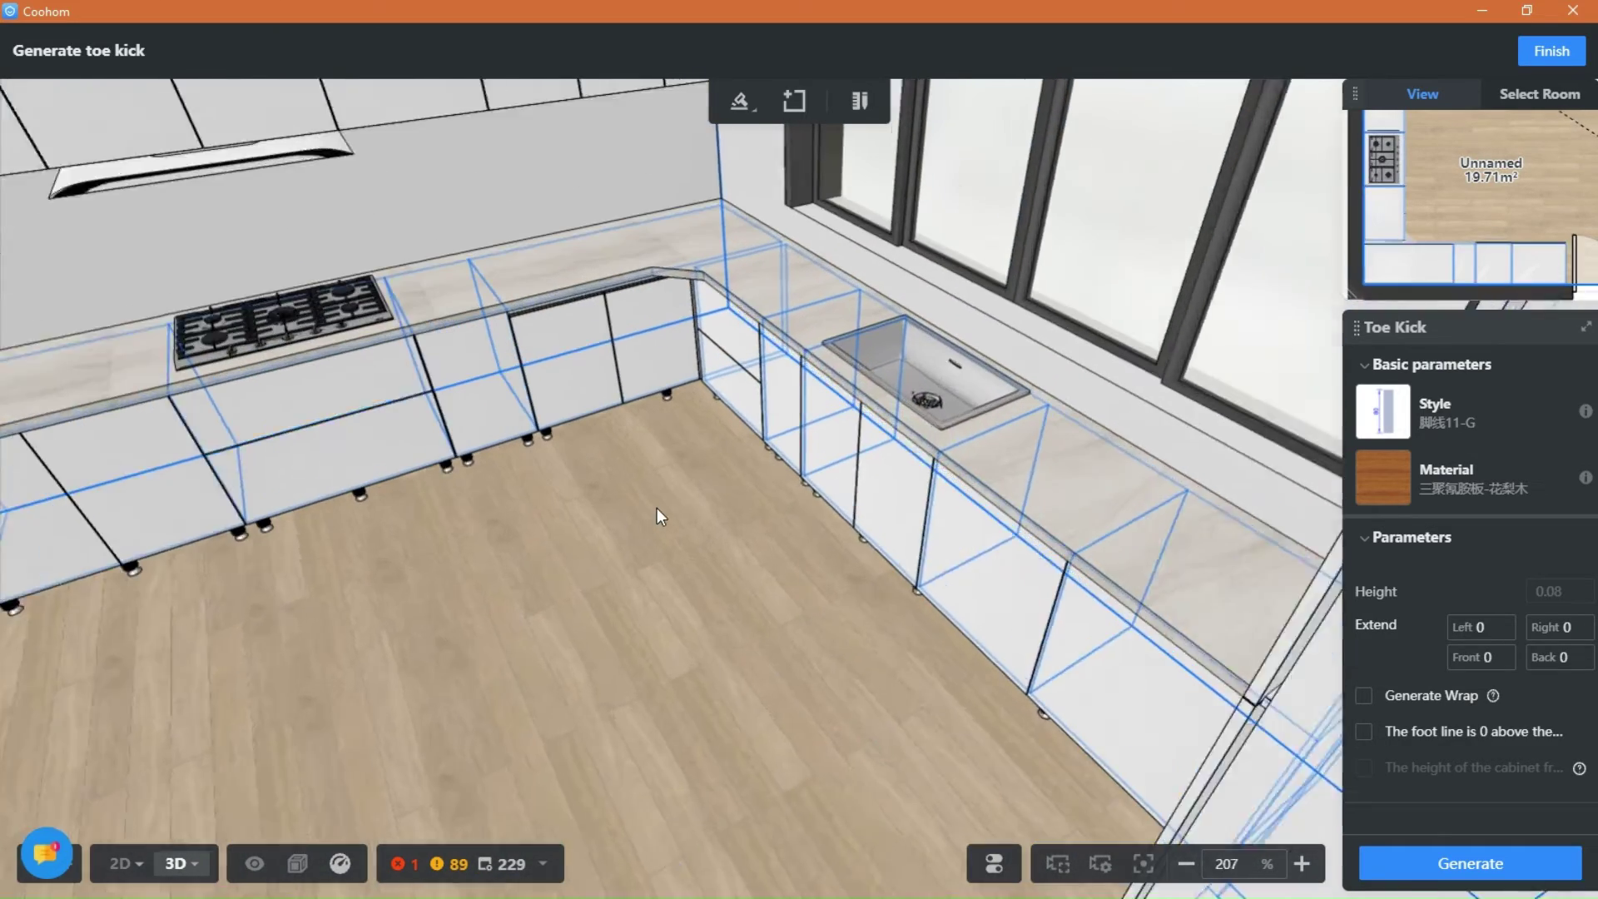
Step: Search the public material catalog for "marble" and apply the light Marble X-3 as the toe kick material
left_click(1384, 486)
left_click(1126, 136)
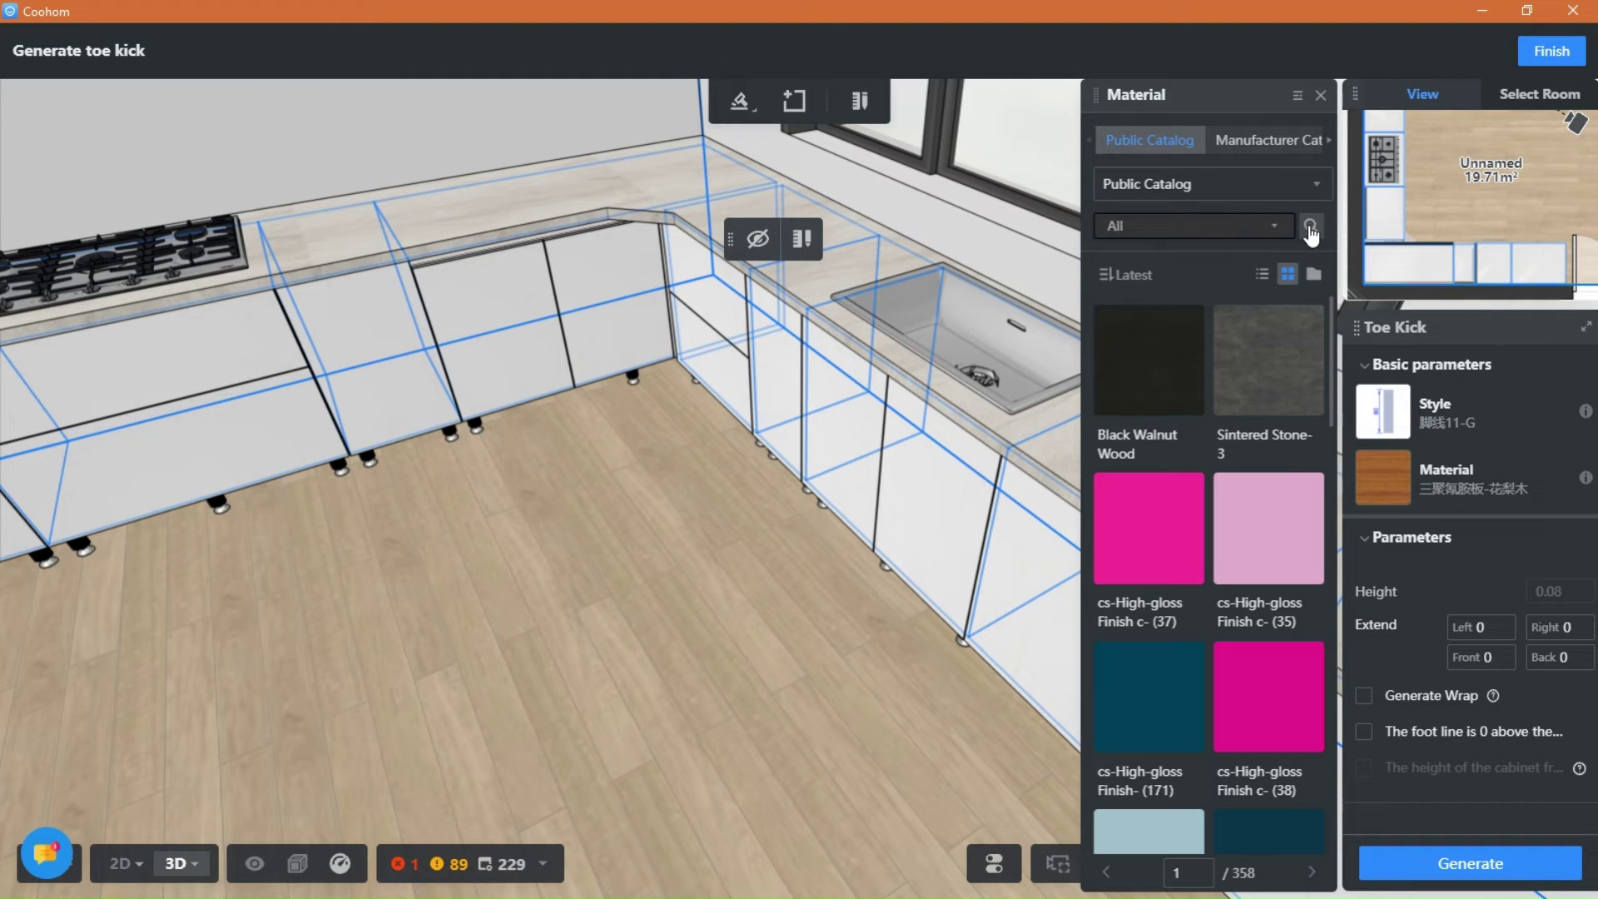
left_click(1196, 236)
left_click(1248, 225)
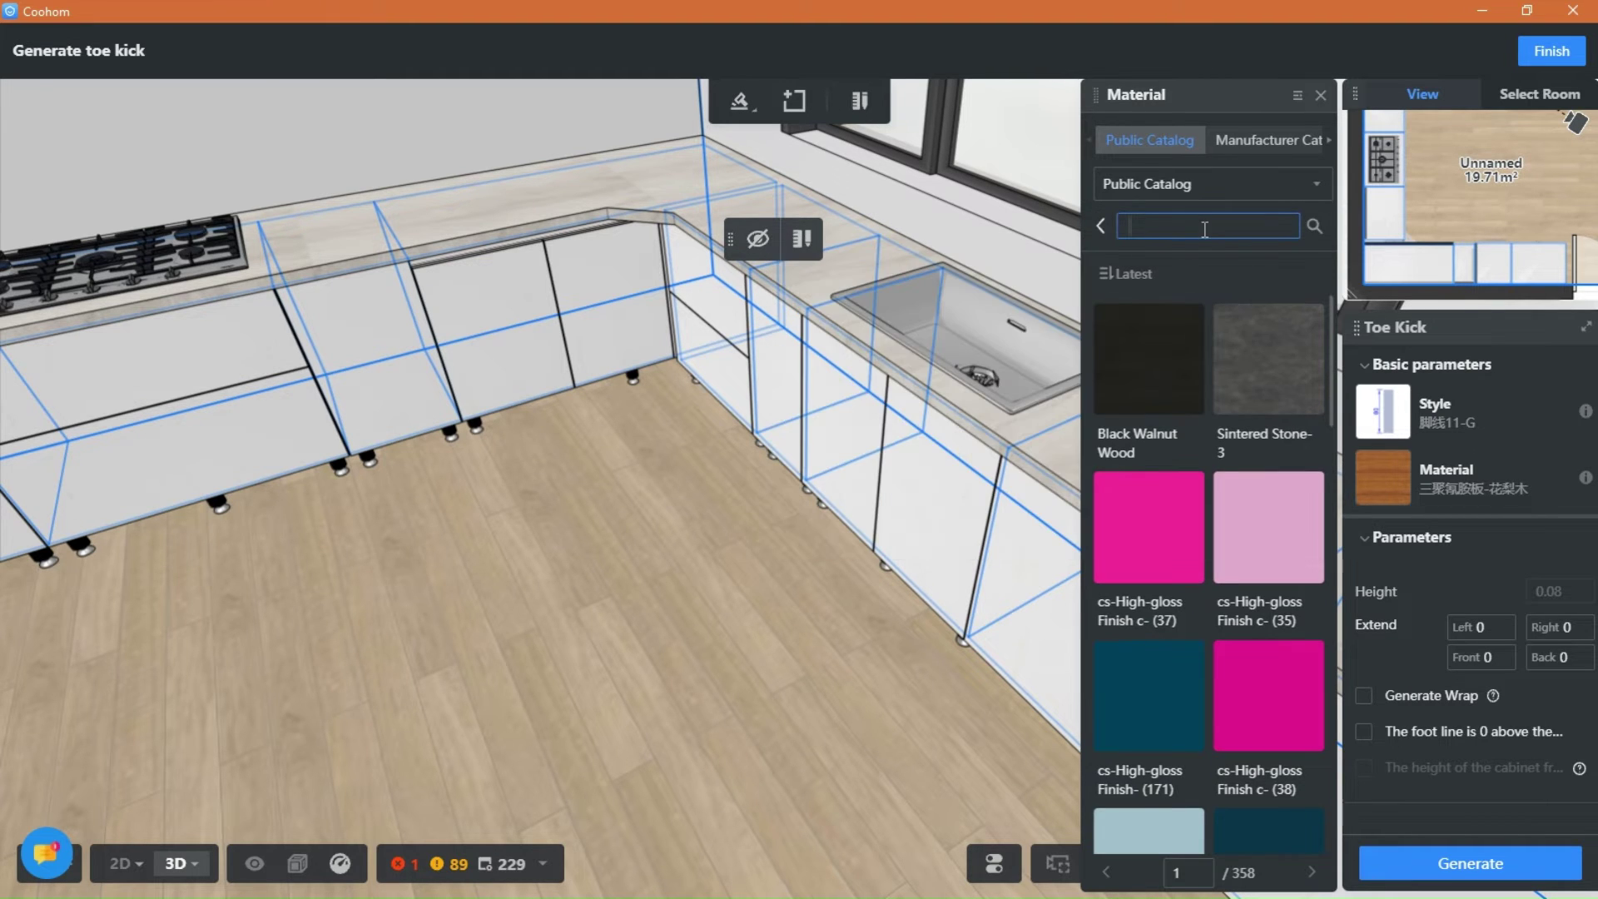
type("marble")
key("Return")
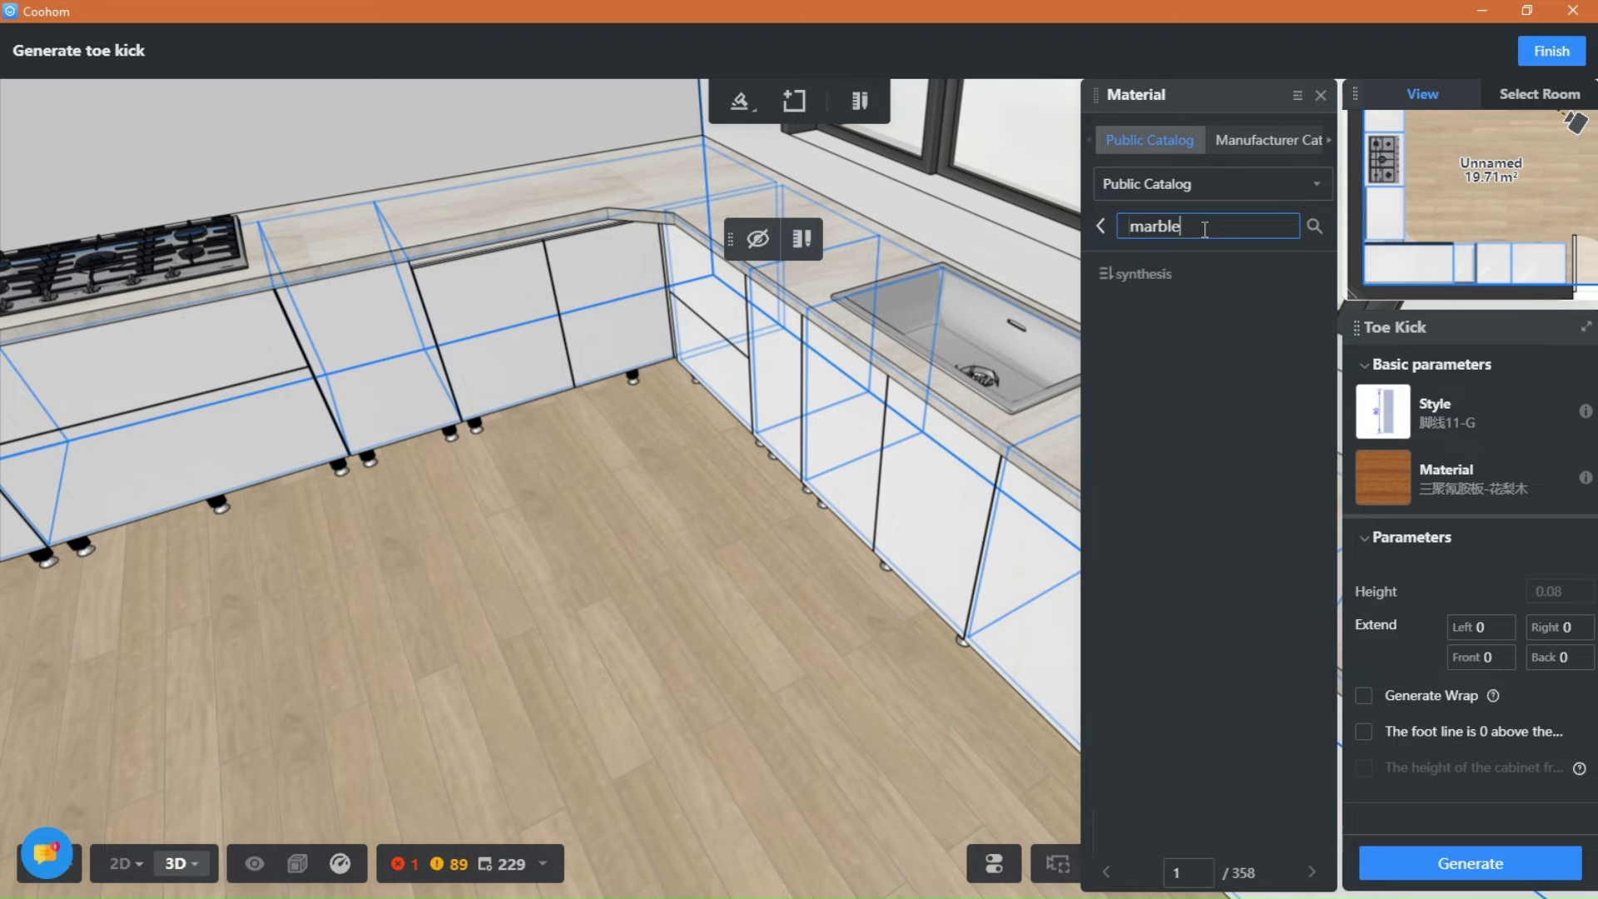
scroll(1230, 598, "down", 5)
scroll(1230, 598, "down", 10)
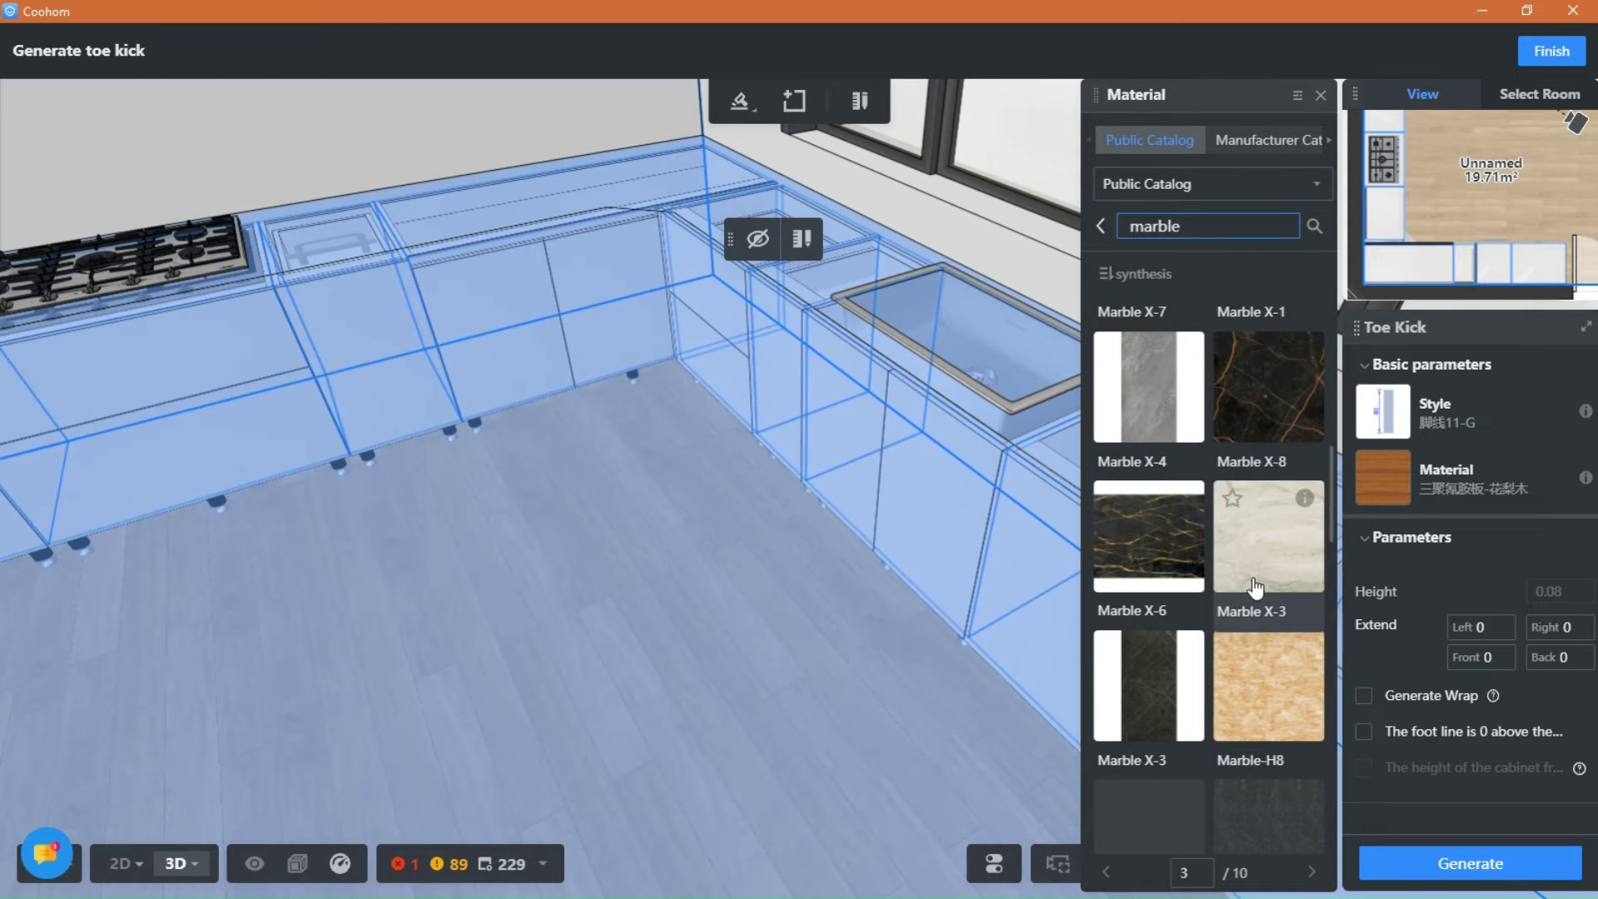
left_click(1256, 587)
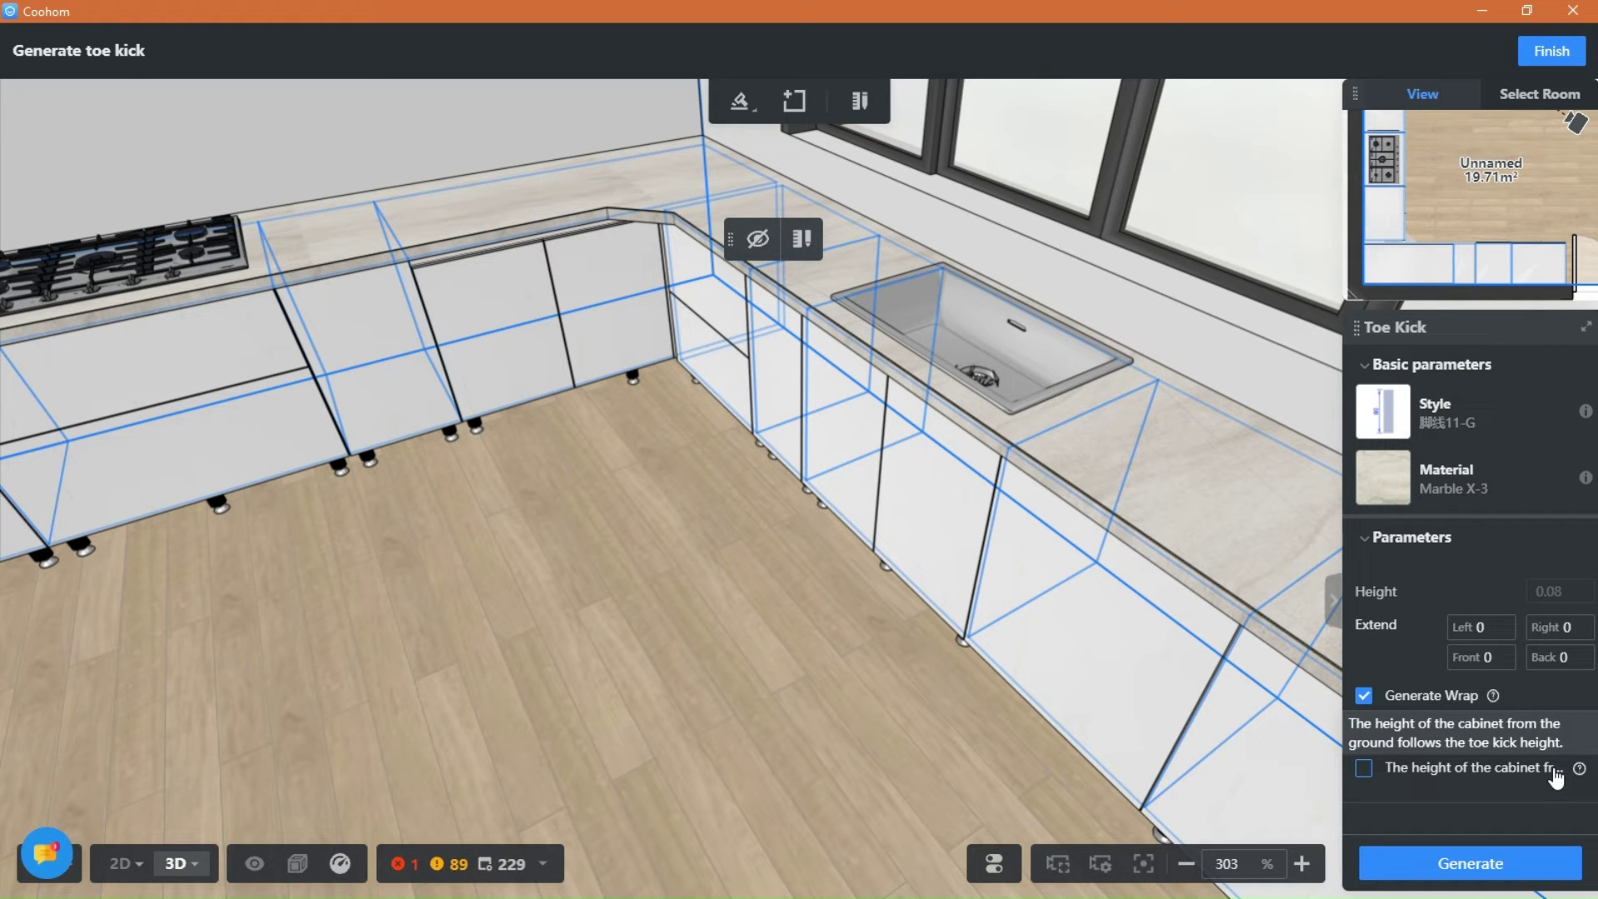
Step: Enable Generate Wrap and the option for a foot line at 0, and generate the toe kick
left_click_drag(350, 673, 414, 549)
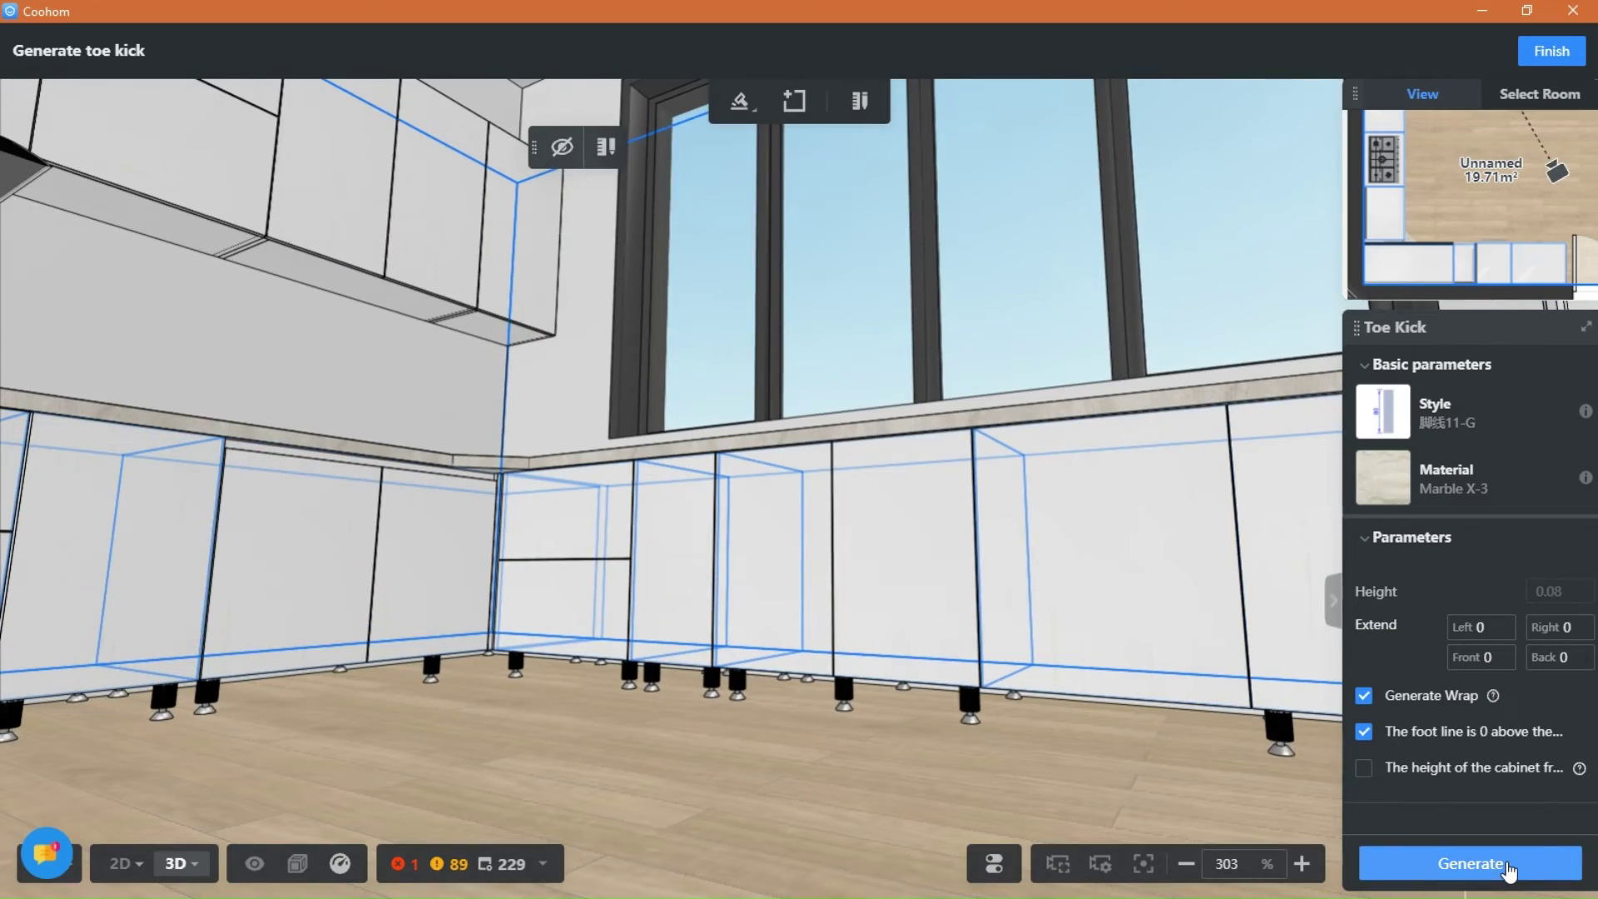
left_click(1470, 863)
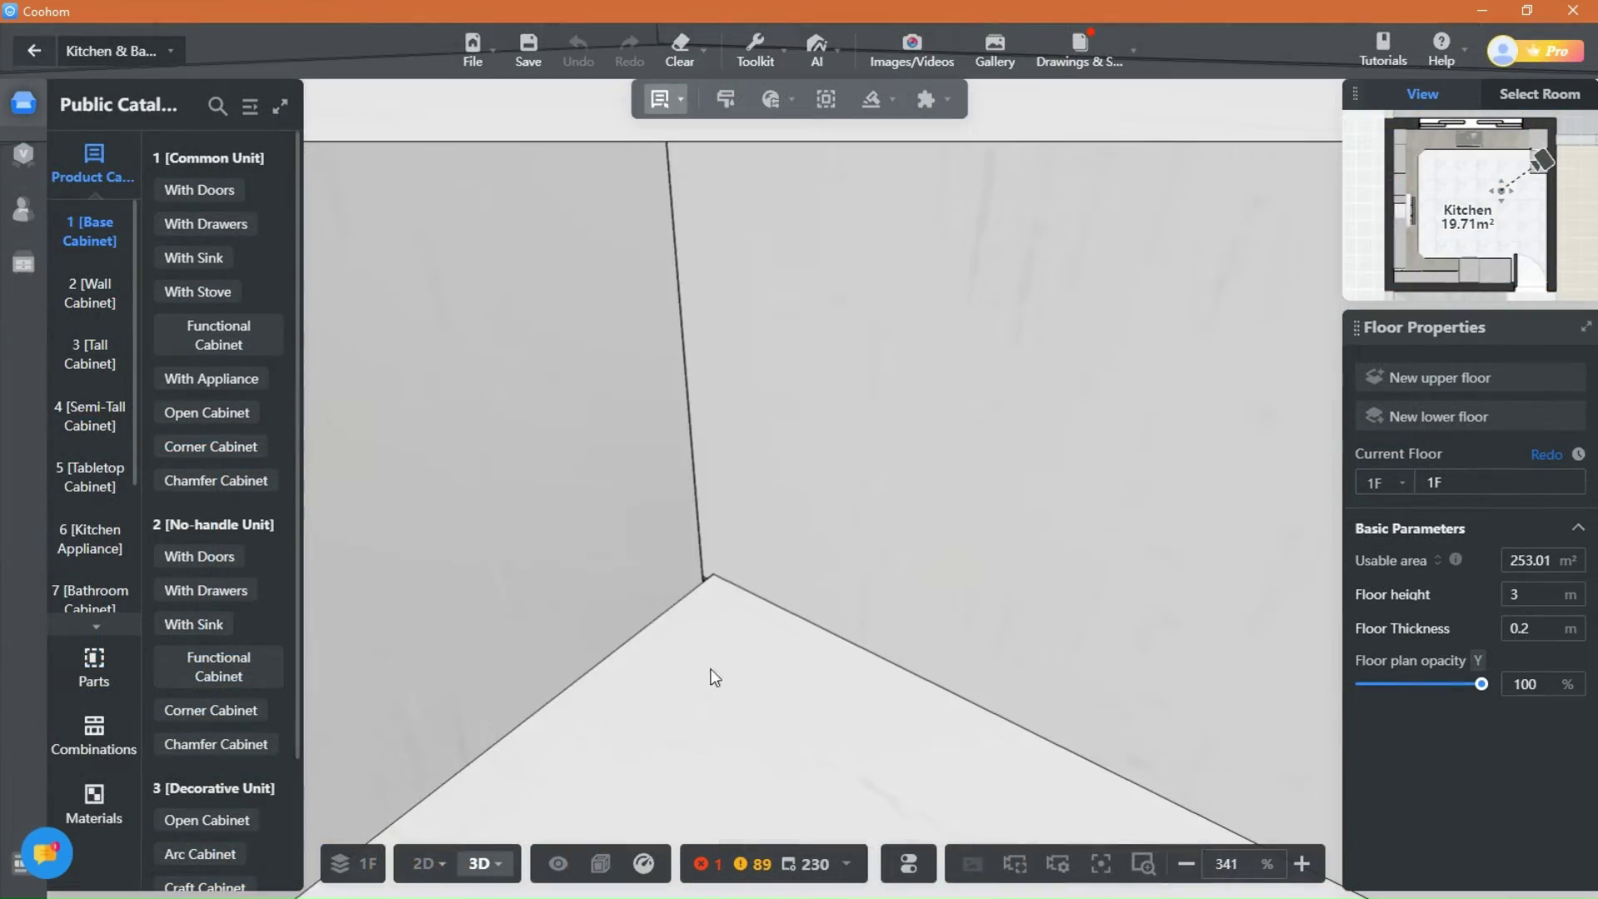
Step: Examine the toe kick and countertop along the sink run and the hob run
scroll(710, 669, "up", 5)
left_click_drag(749, 484, 966, 570)
scroll(966, 569, "down", 3)
right_click_drag(820, 586, 763, 719)
right_click_drag(869, 624, 864, 644)
left_click_drag(865, 644, 782, 703)
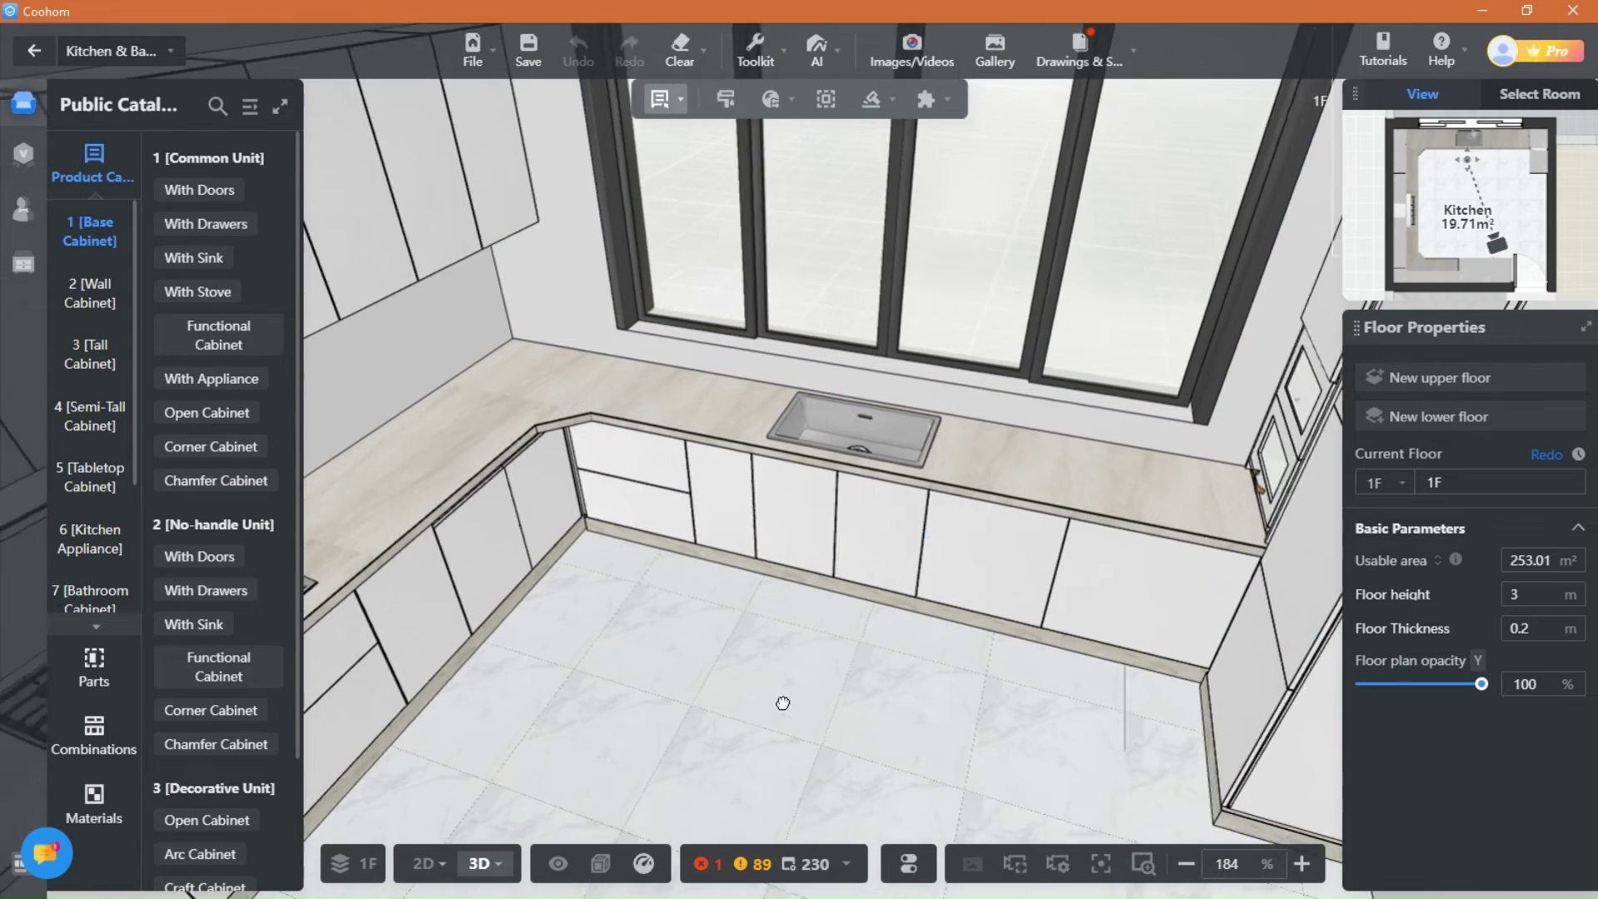
right_click_drag(782, 703, 830, 696)
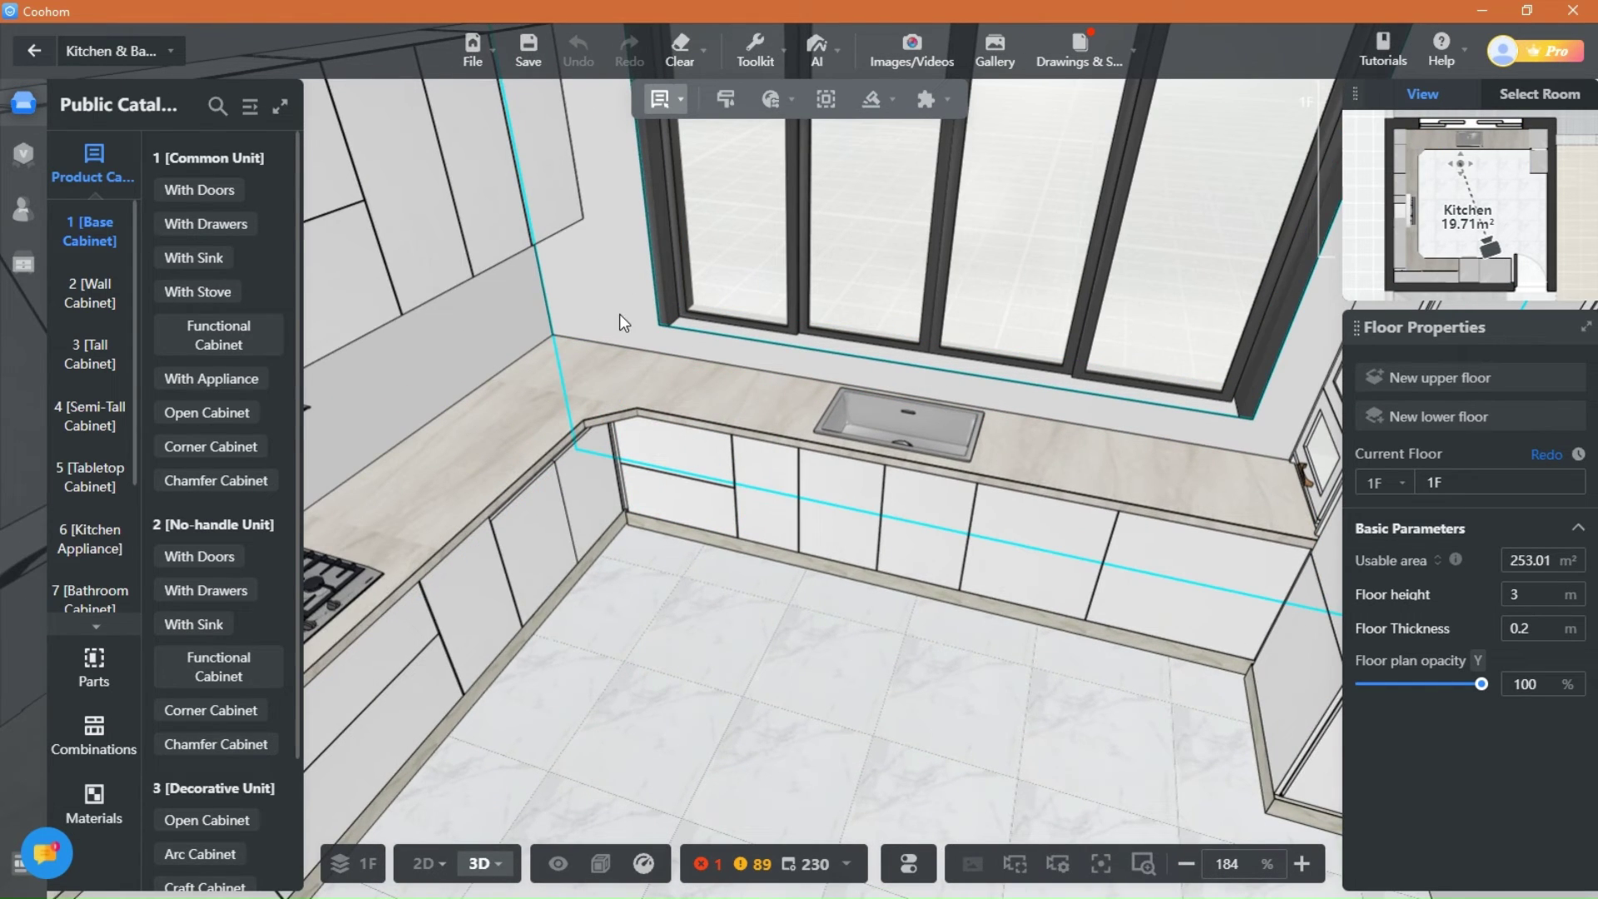
left_click_drag(679, 722, 899, 708)
Step: Open the global replacement settings for the current room and bring the whole kitchen into view
mouse_move(772, 101)
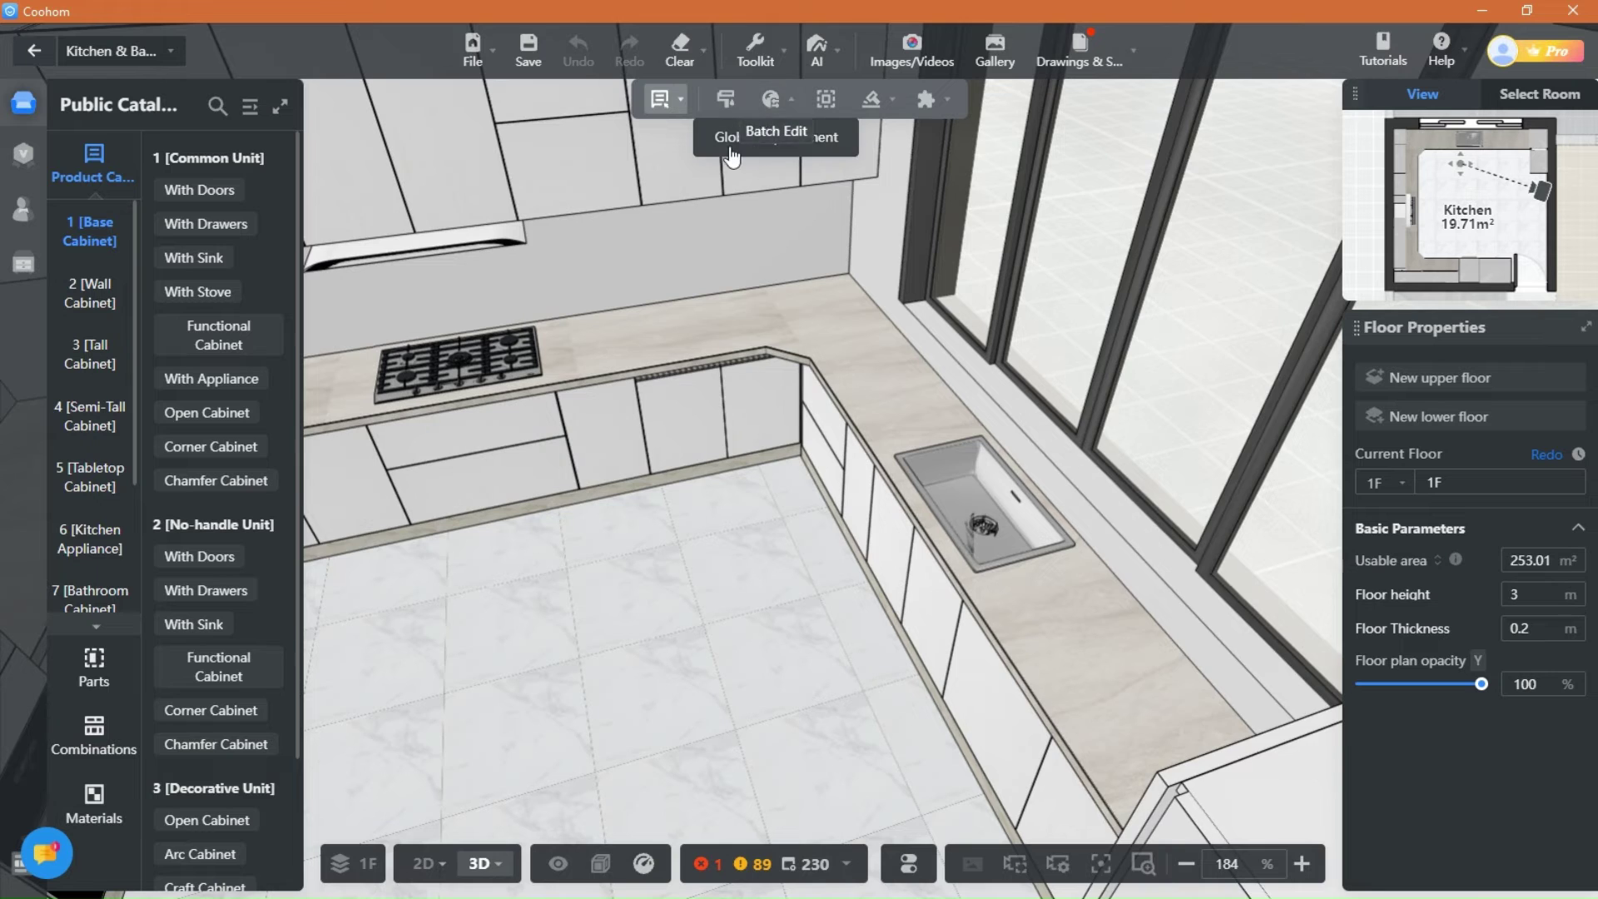
left_click(730, 143)
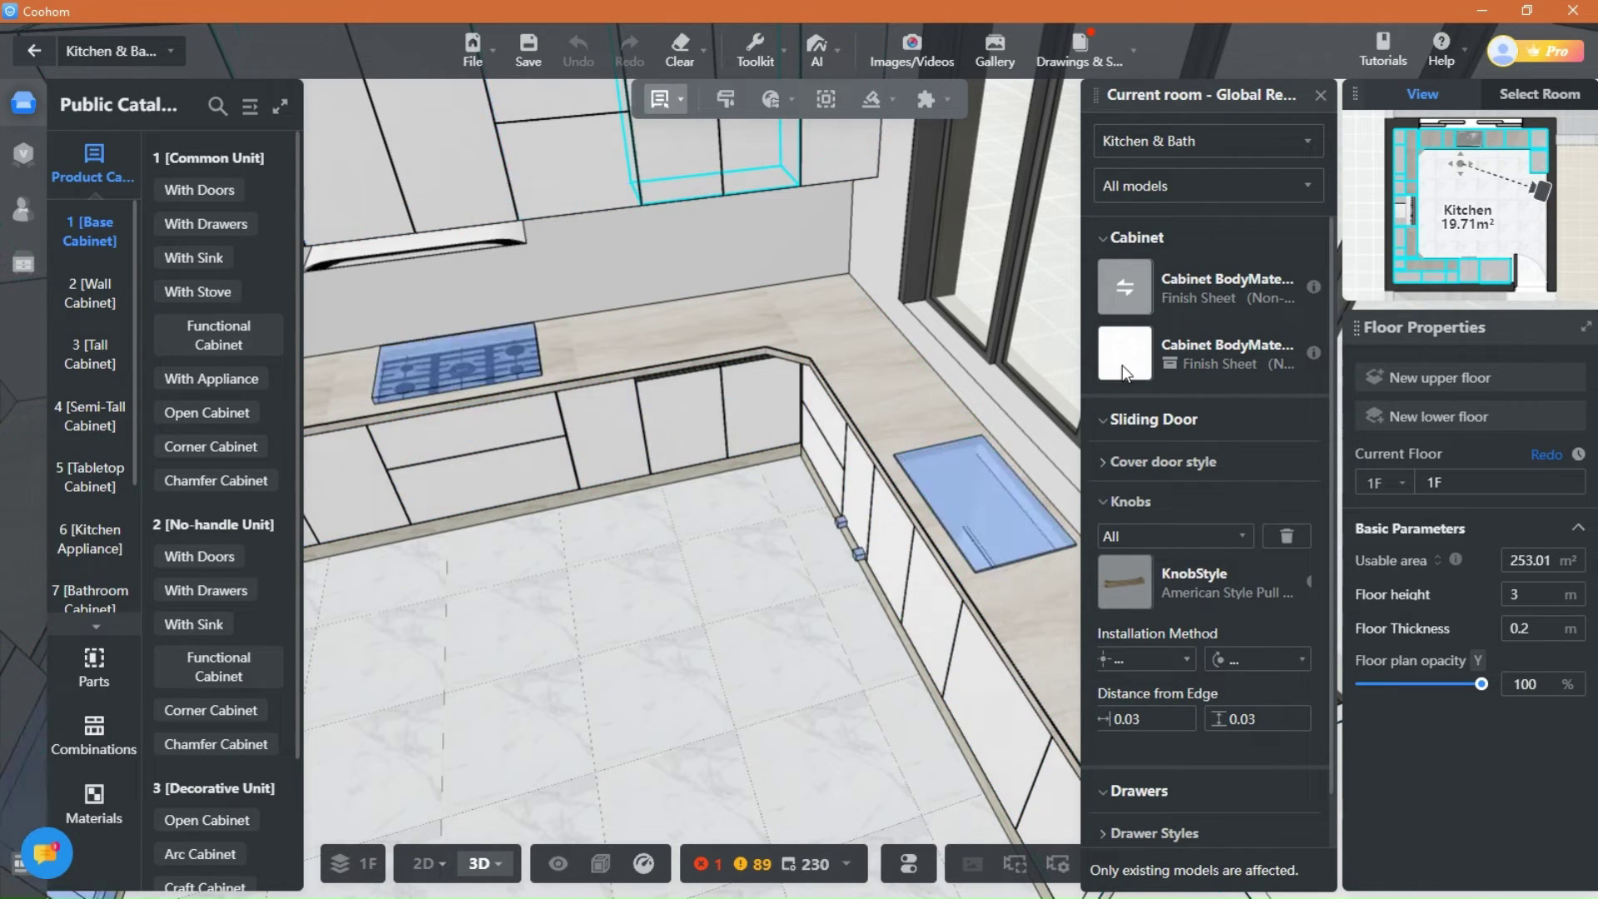
left_click_drag(657, 666, 933, 616)
scroll(964, 556, "down", 6)
left_click_drag(957, 555, 657, 533)
left_click(306, 486)
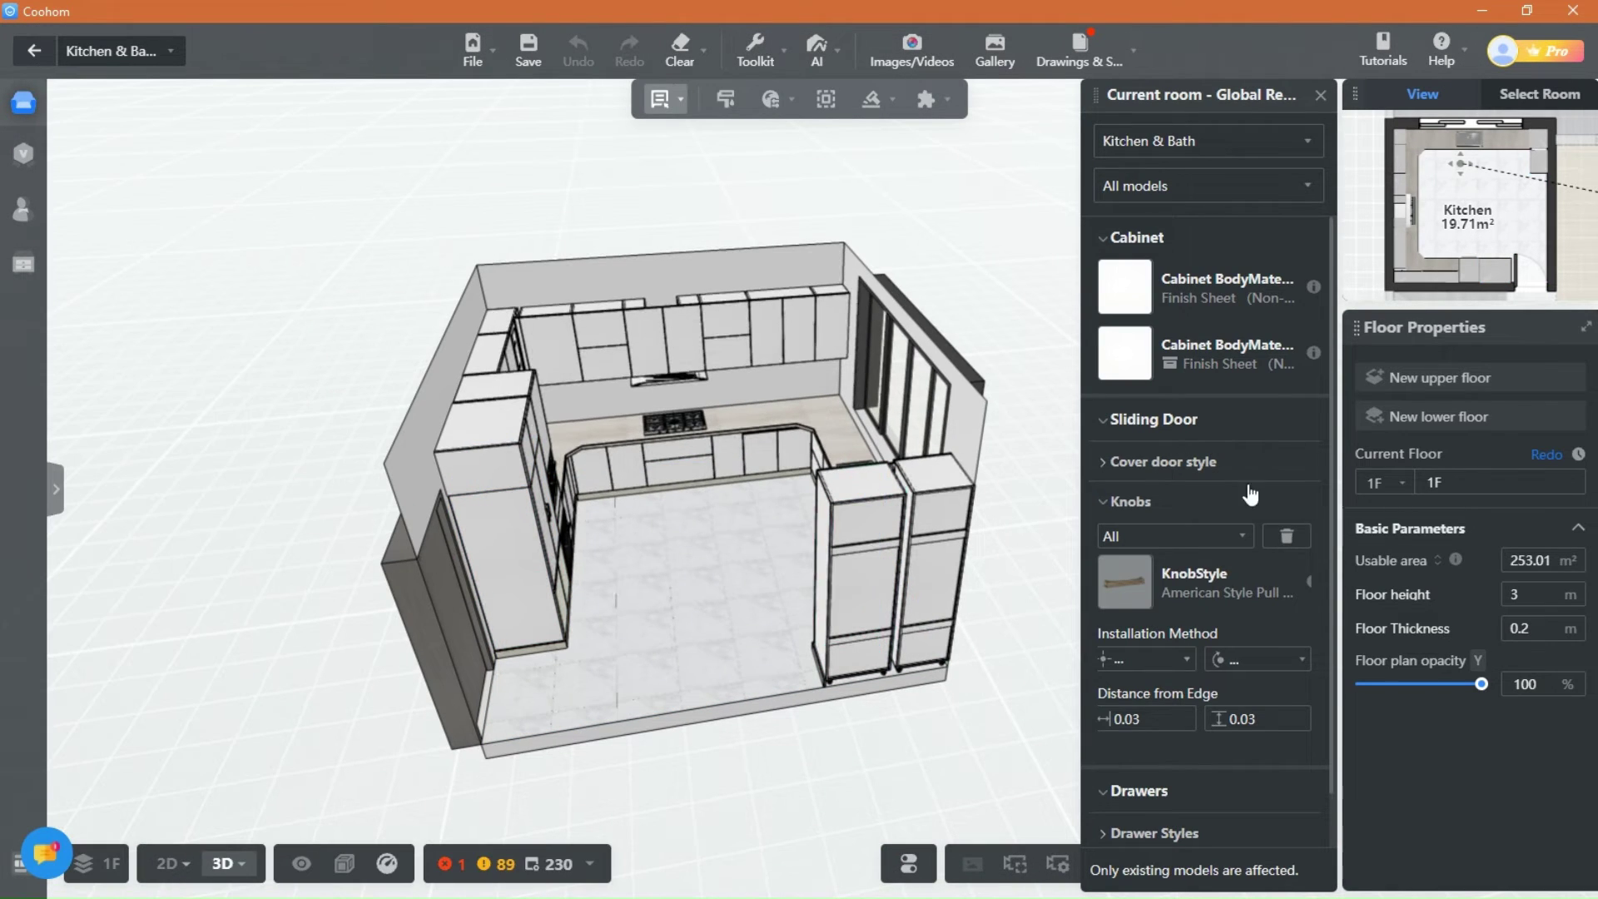
Step: Search the public catalog for "wood" and apply Boxwood-Wood Grain as the material of all cabinet doors in the room
left_click(1163, 461)
left_click(1124, 575)
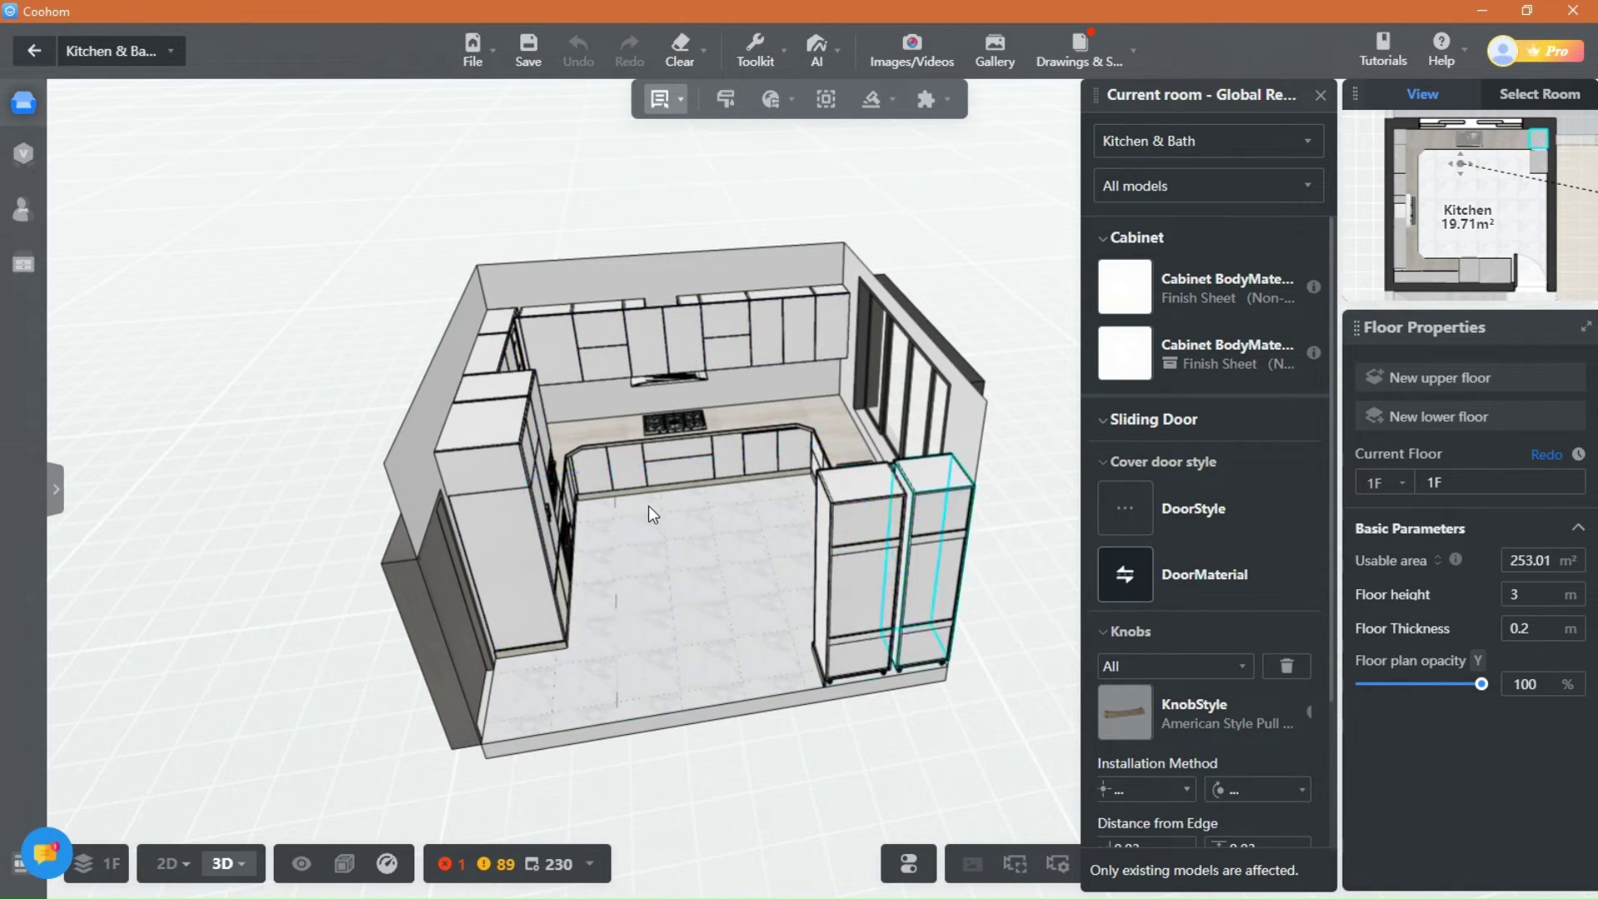
left_click(862, 142)
left_click(990, 223)
type("wood")
key("Return")
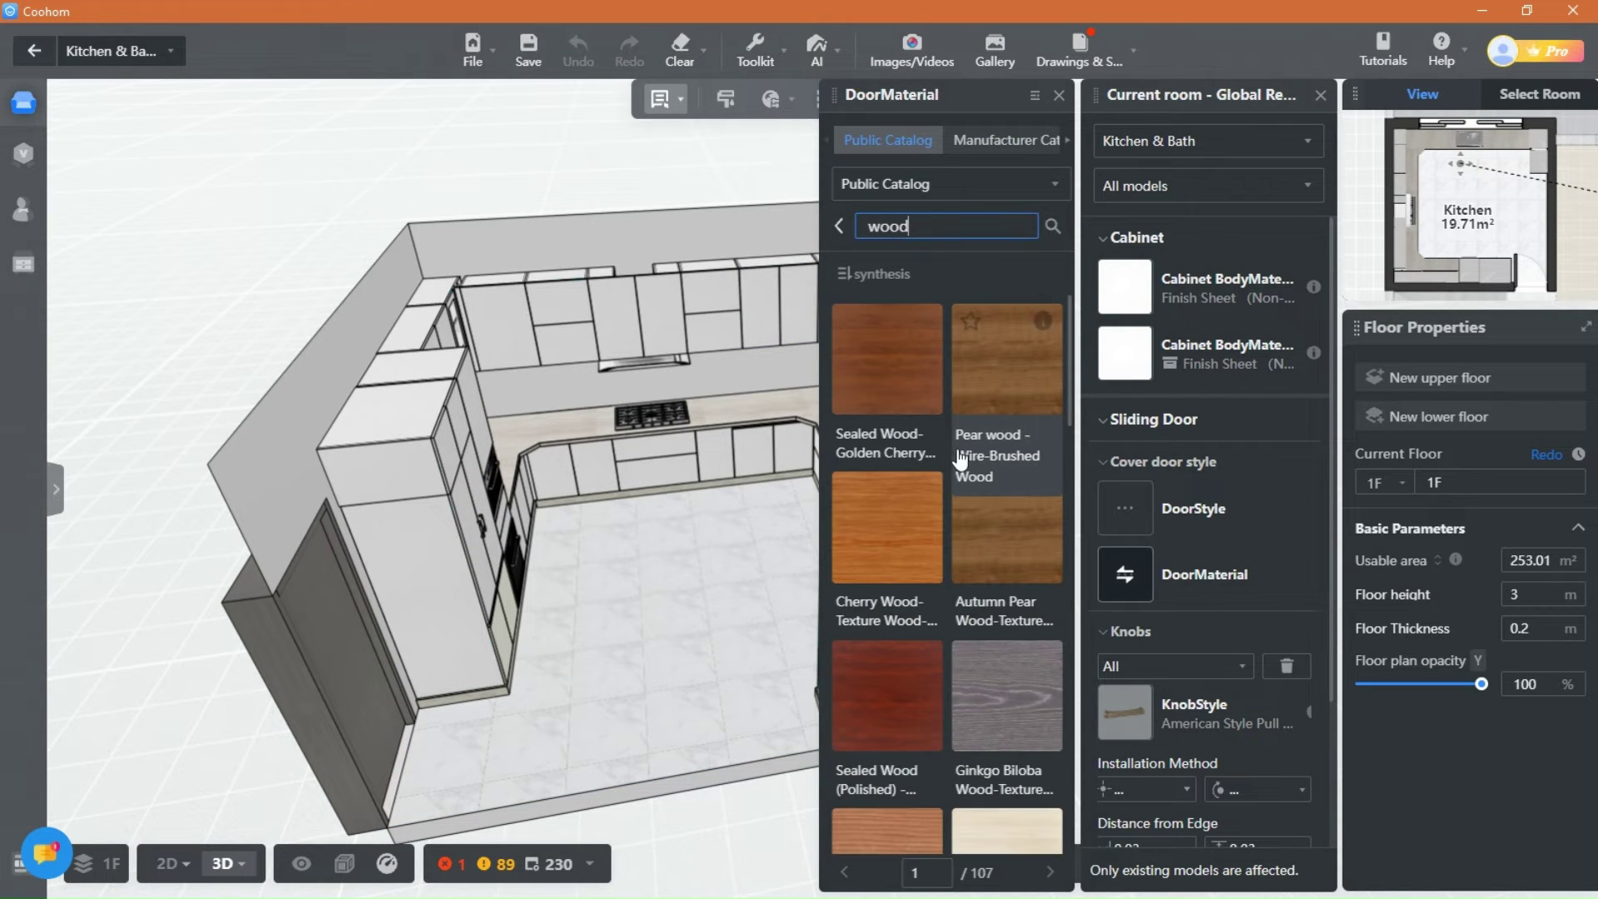
scroll(939, 738, "down", 5)
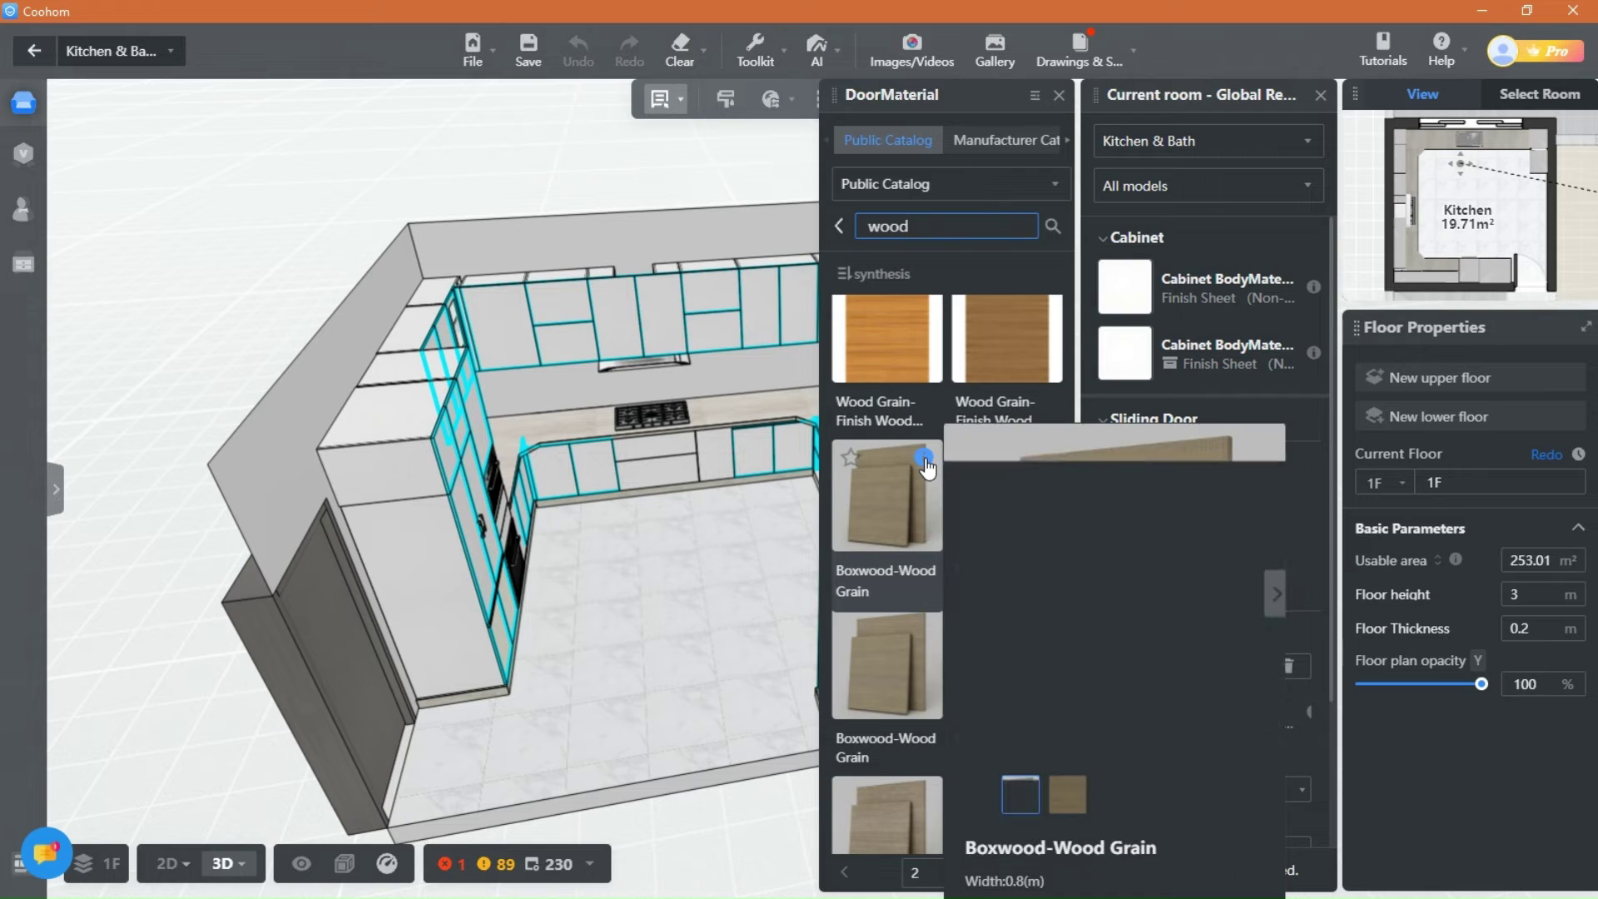
left_click(923, 460)
right_click_drag(707, 588, 610, 662)
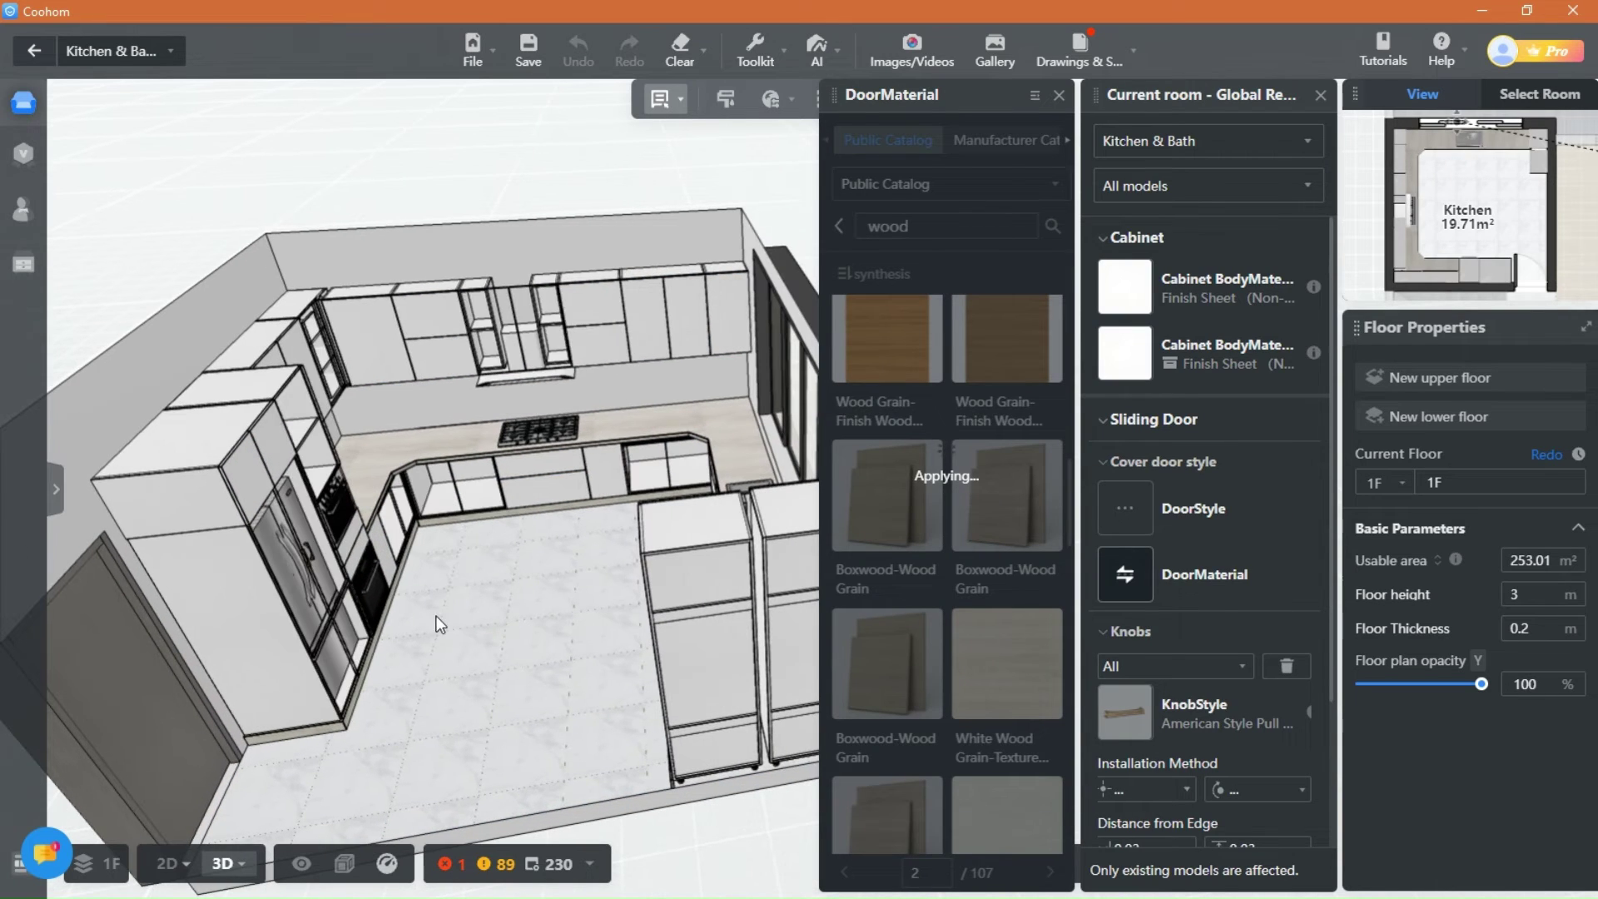
left_click_drag(503, 584, 583, 701)
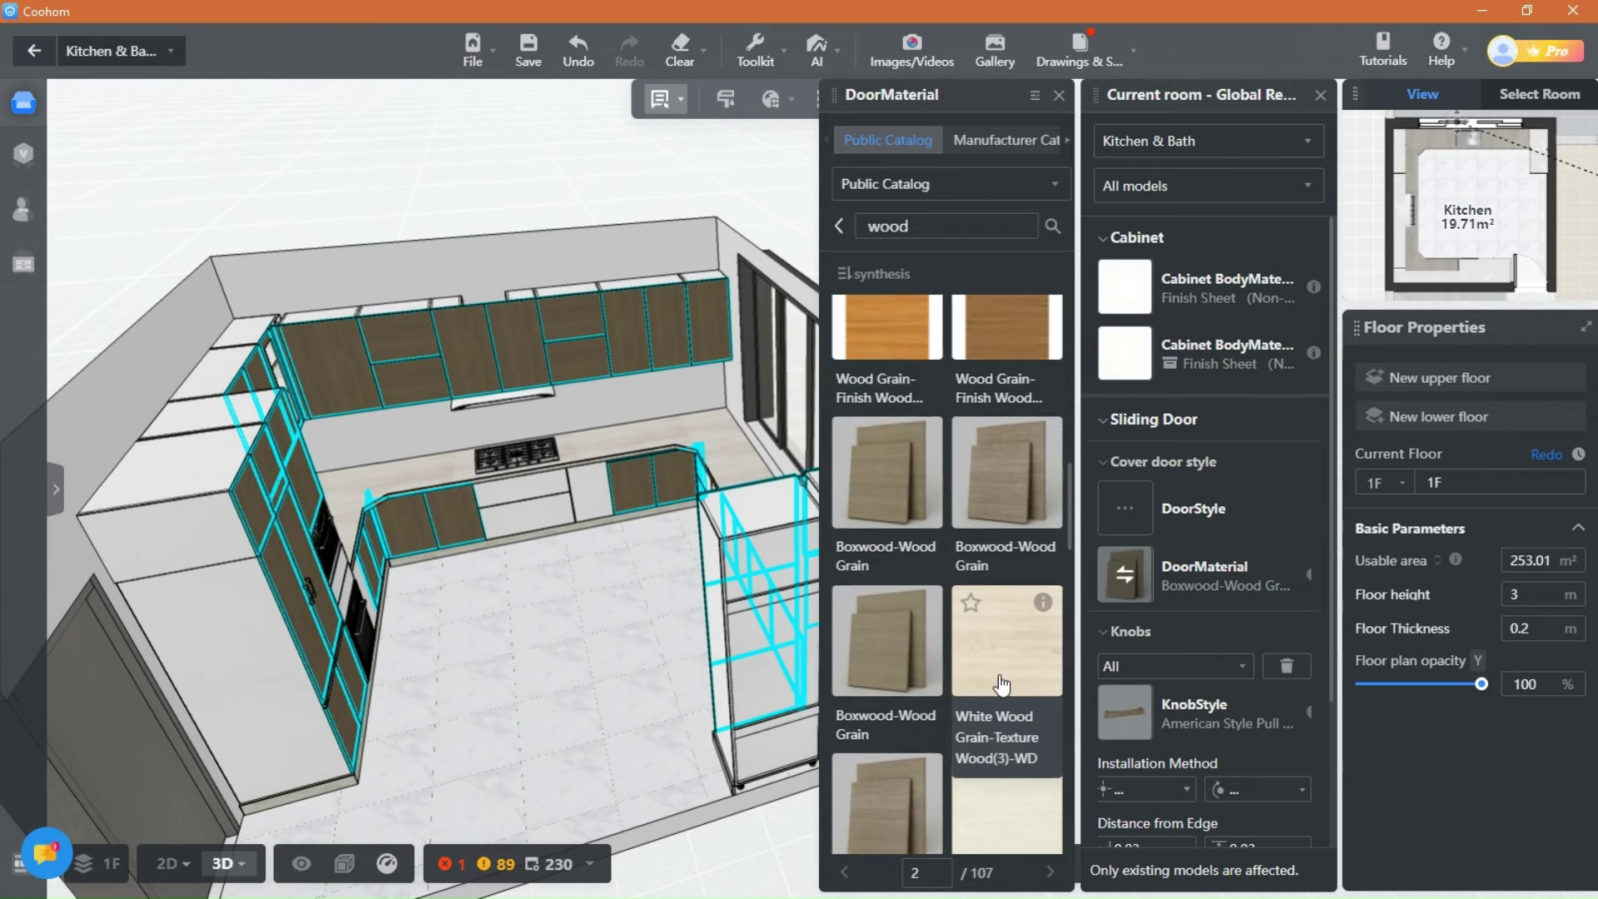
Step: Try Boxwood-Texture Wood from the wood search results as the material of all cabinet doors
scroll(1002, 682, "down", 8)
mouse_move(1037, 343)
left_click(1023, 371)
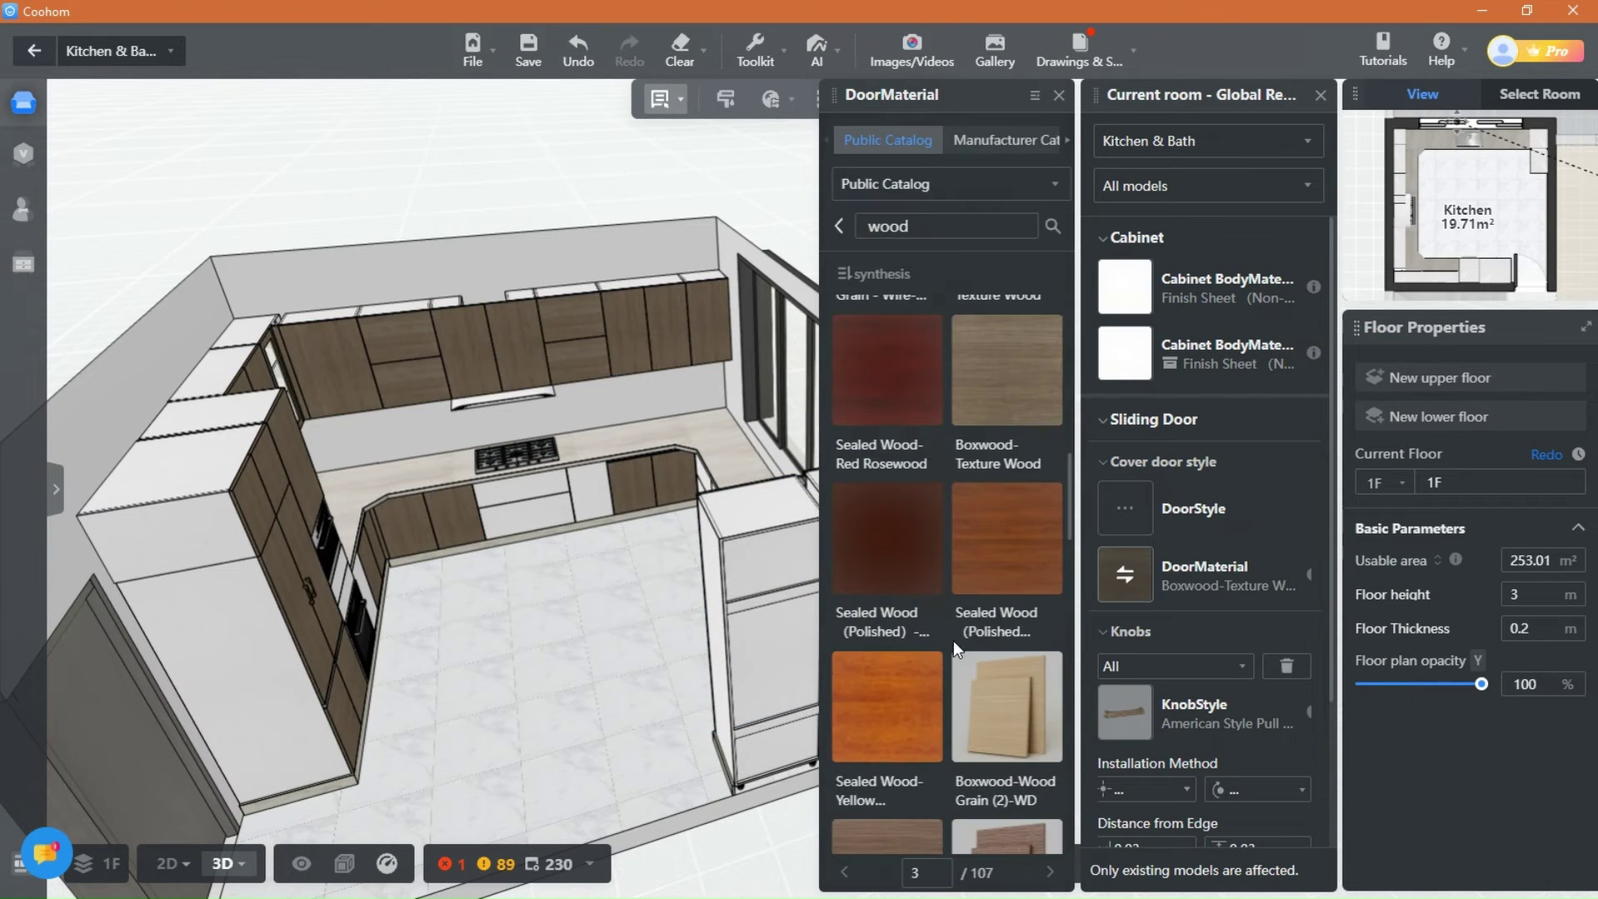
Step: Apply DD17-Wood Grain from the wood search results as the material of all cabinet doors in the room
scroll(952, 641, "down", 3)
scroll(954, 587, "down", 6)
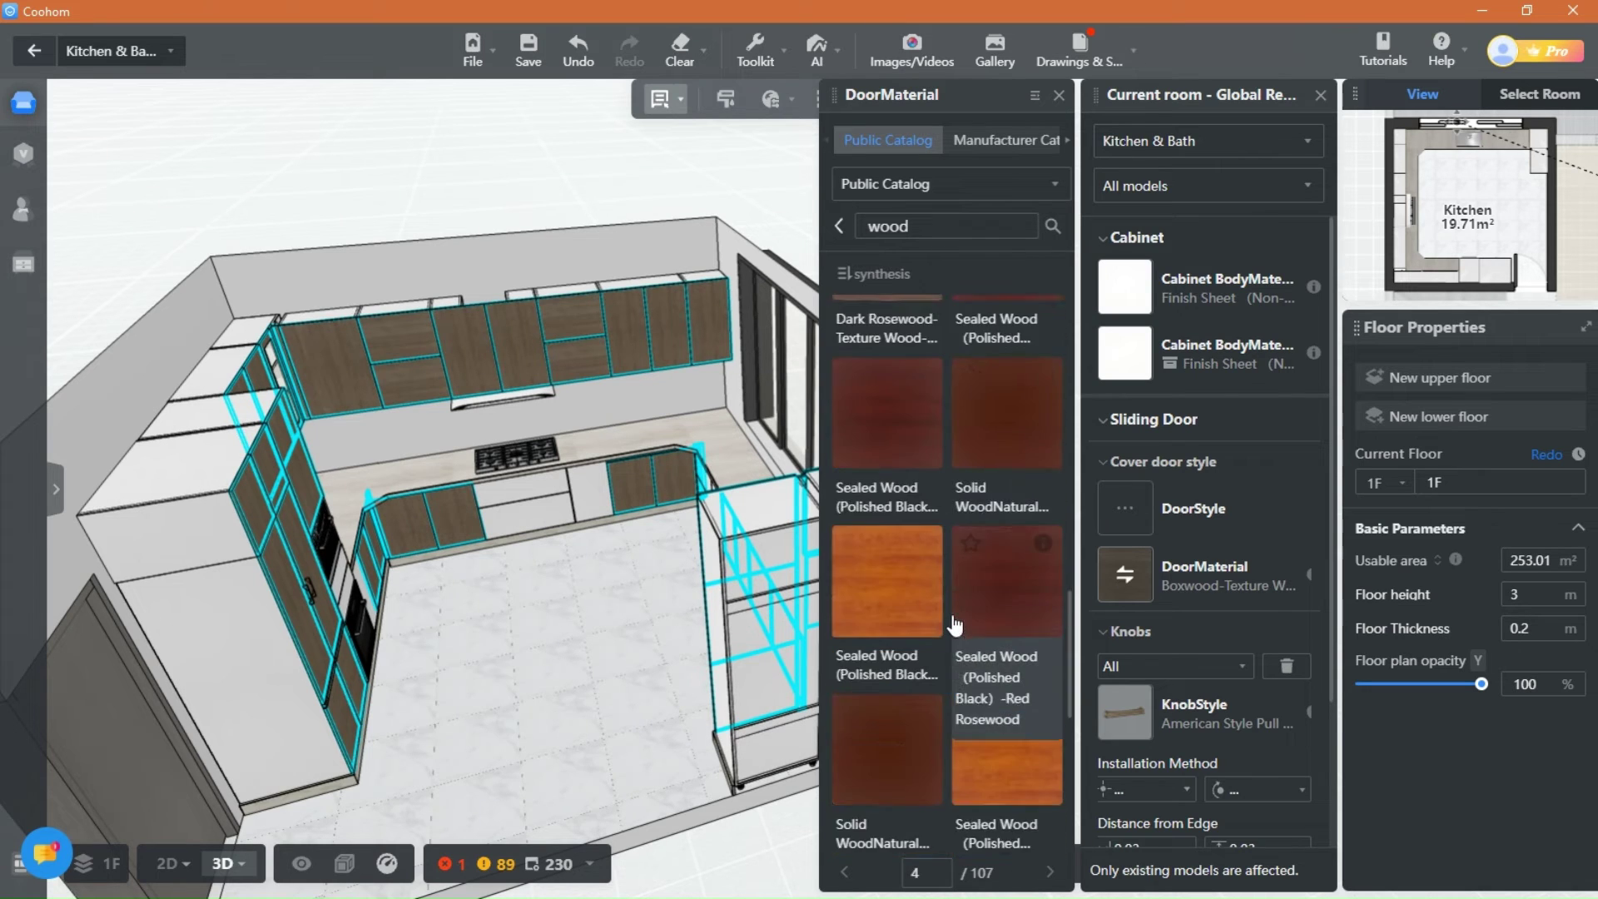
scroll(947, 696, "down", 8)
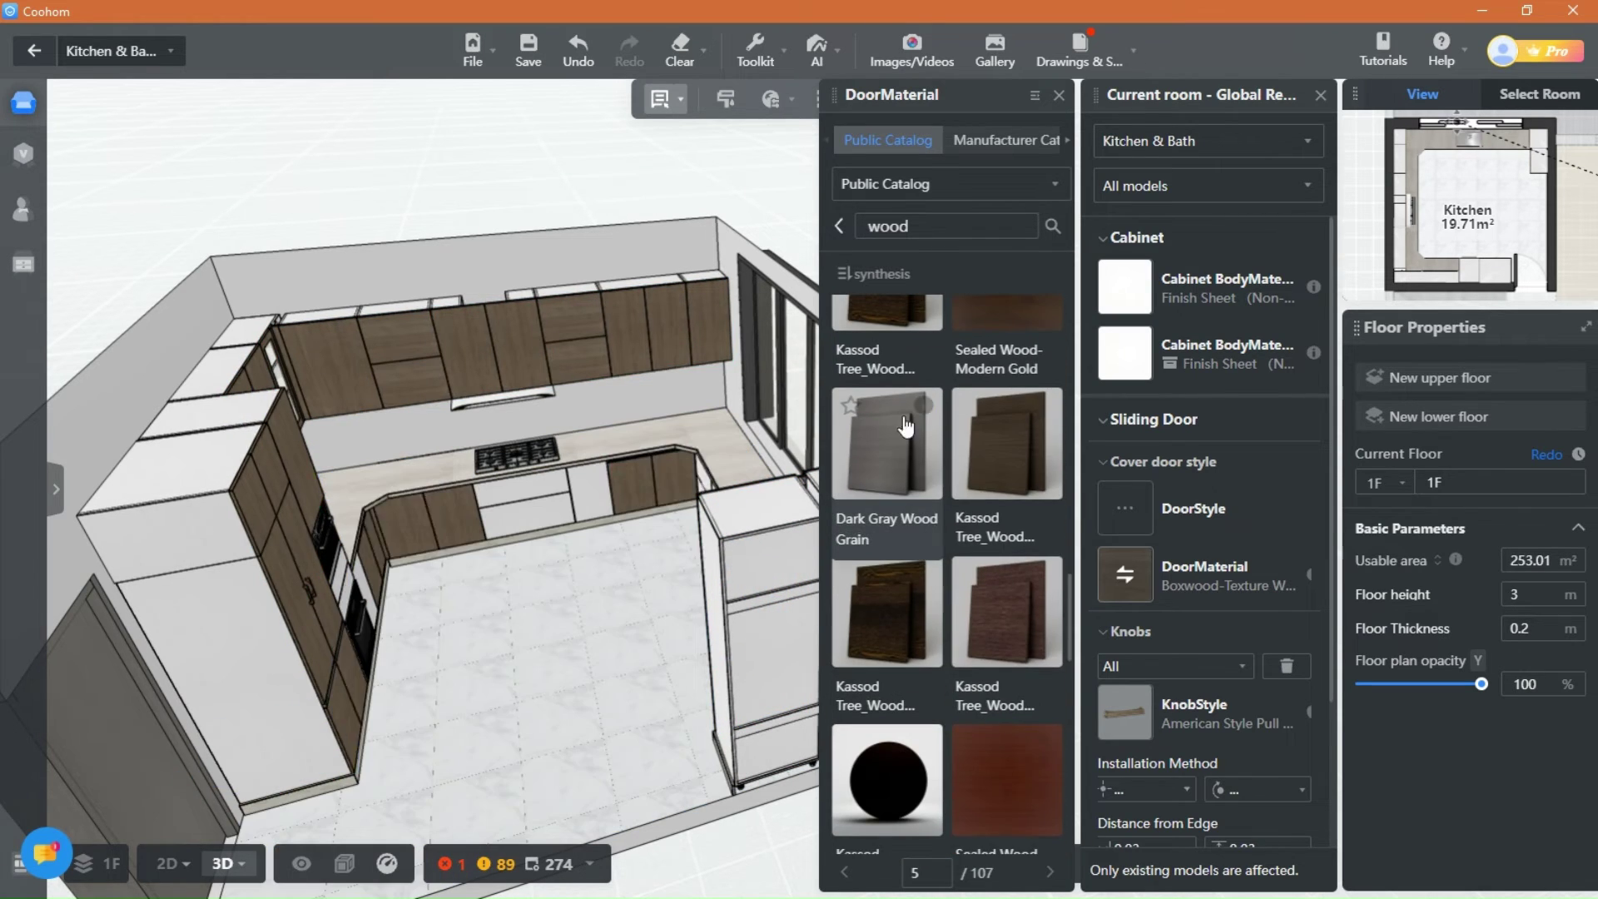
mouse_move(923, 408)
scroll(916, 563, "down", 4)
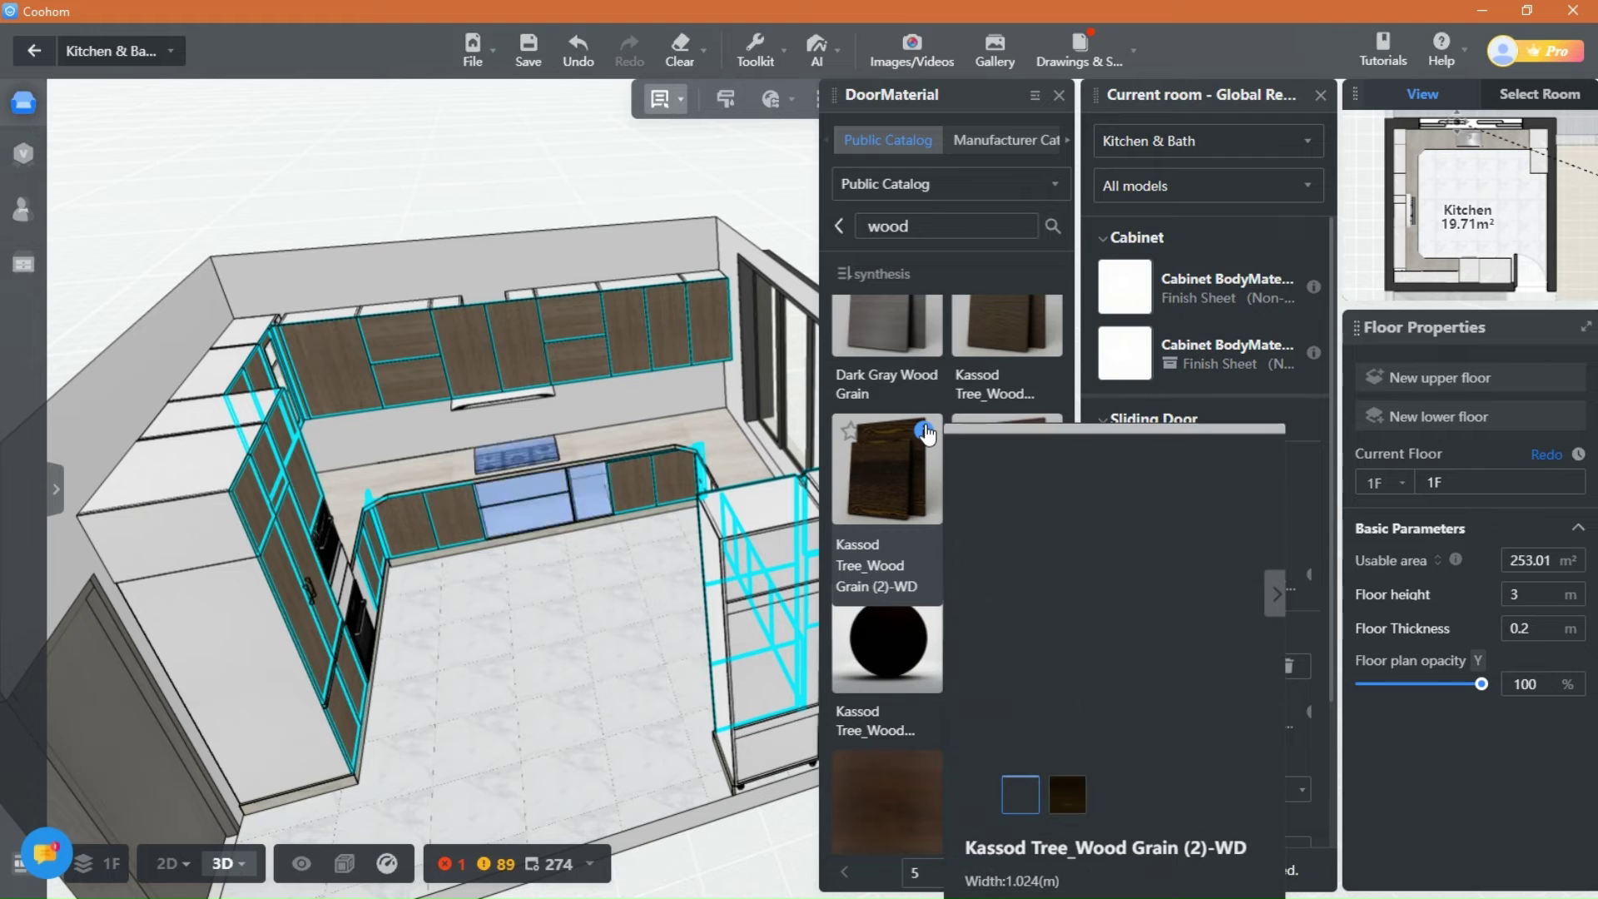
scroll(930, 682, "down", 4)
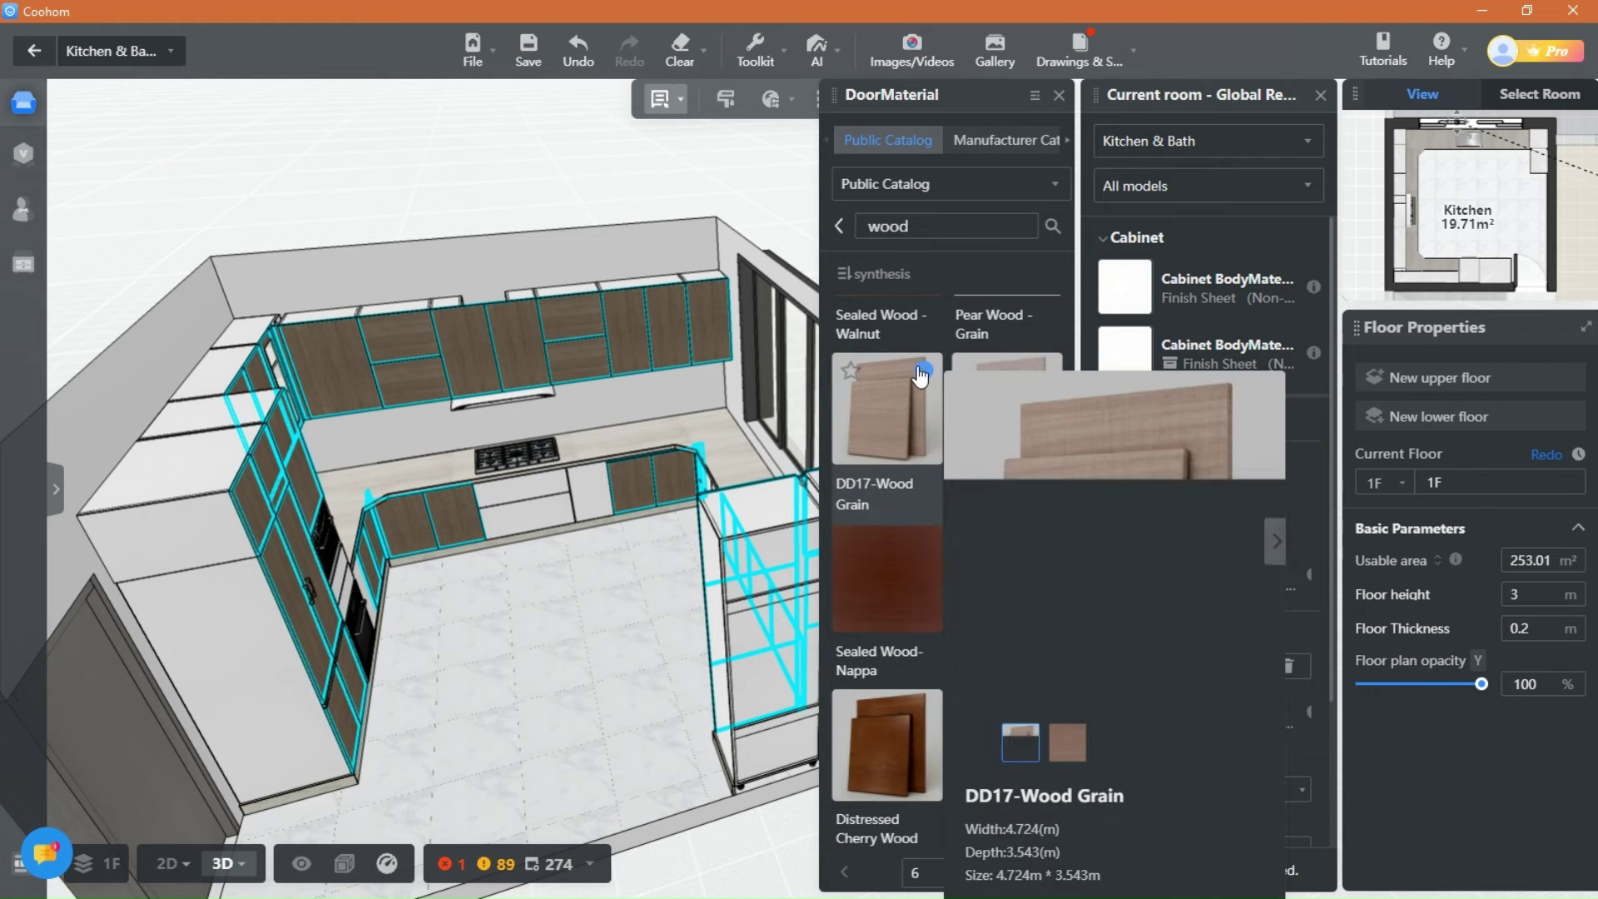
left_click(887, 412)
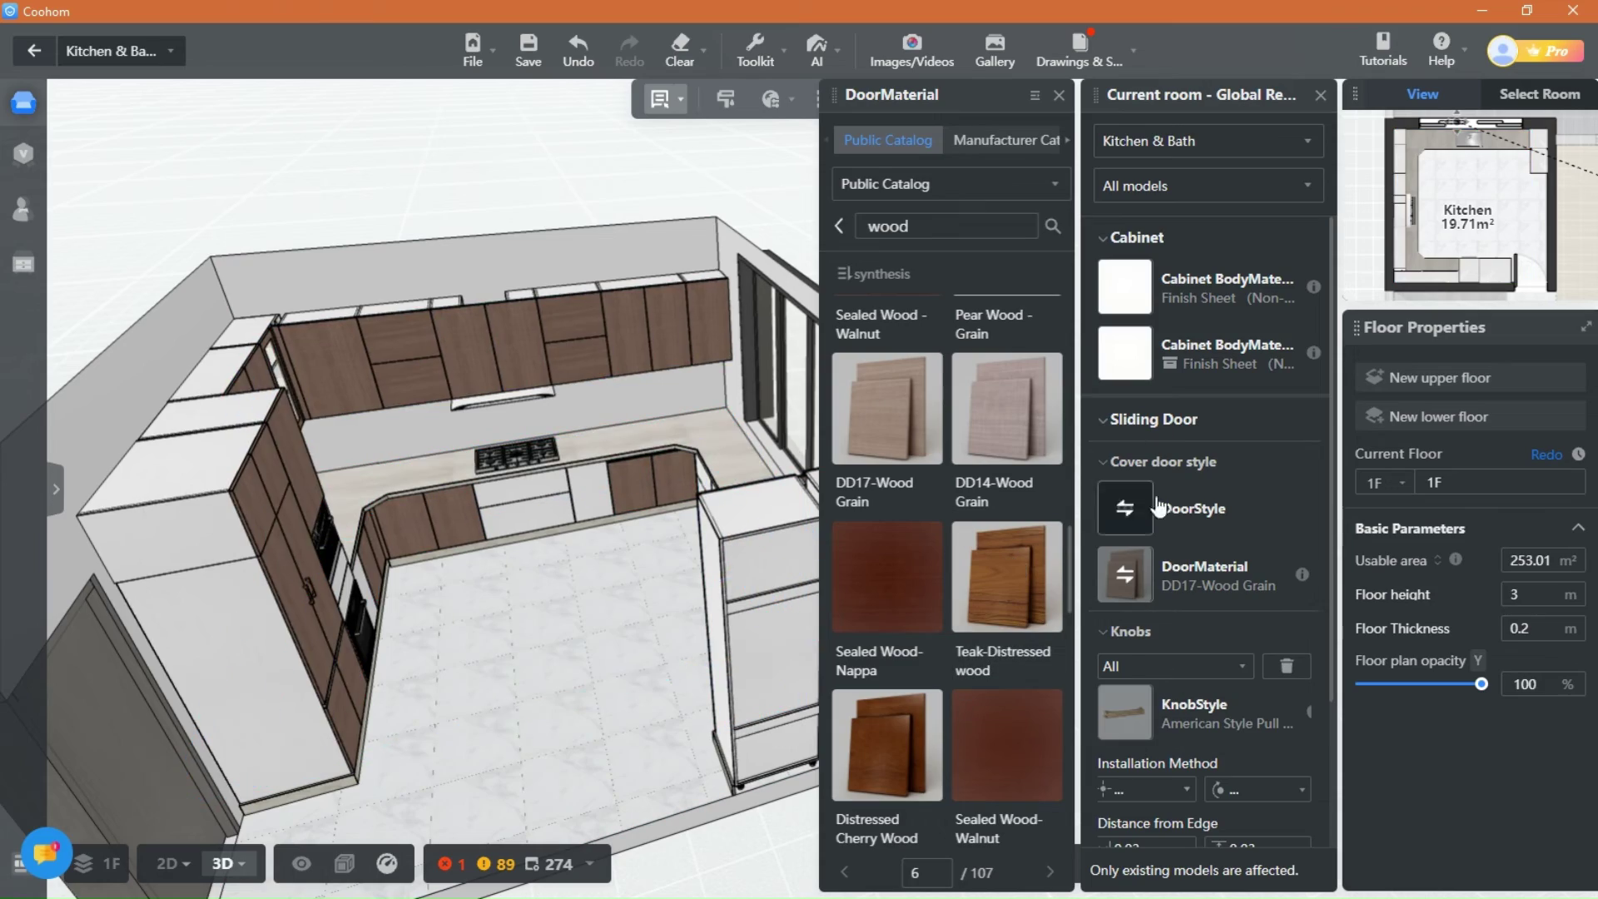
Step: Examine the hob and sink runs of the finished kitchen and select the basin faucet
scroll(1169, 620, "down", 2)
scroll(1170, 622, "down", 1)
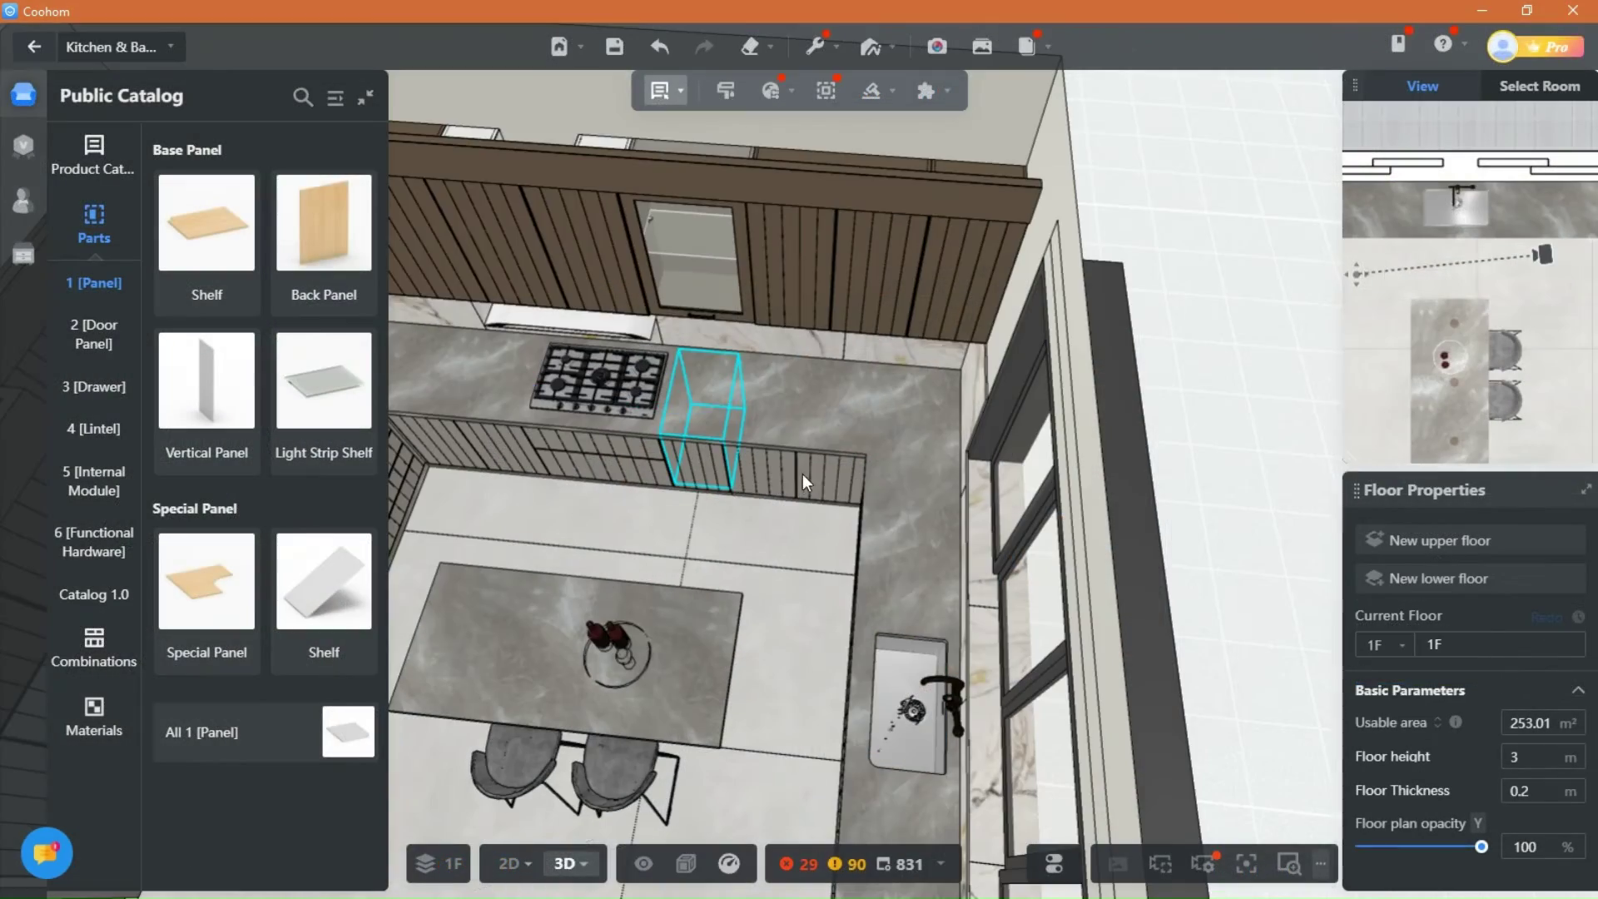
left_click_drag(854, 516, 1003, 581)
scroll(1006, 582, "up", 3)
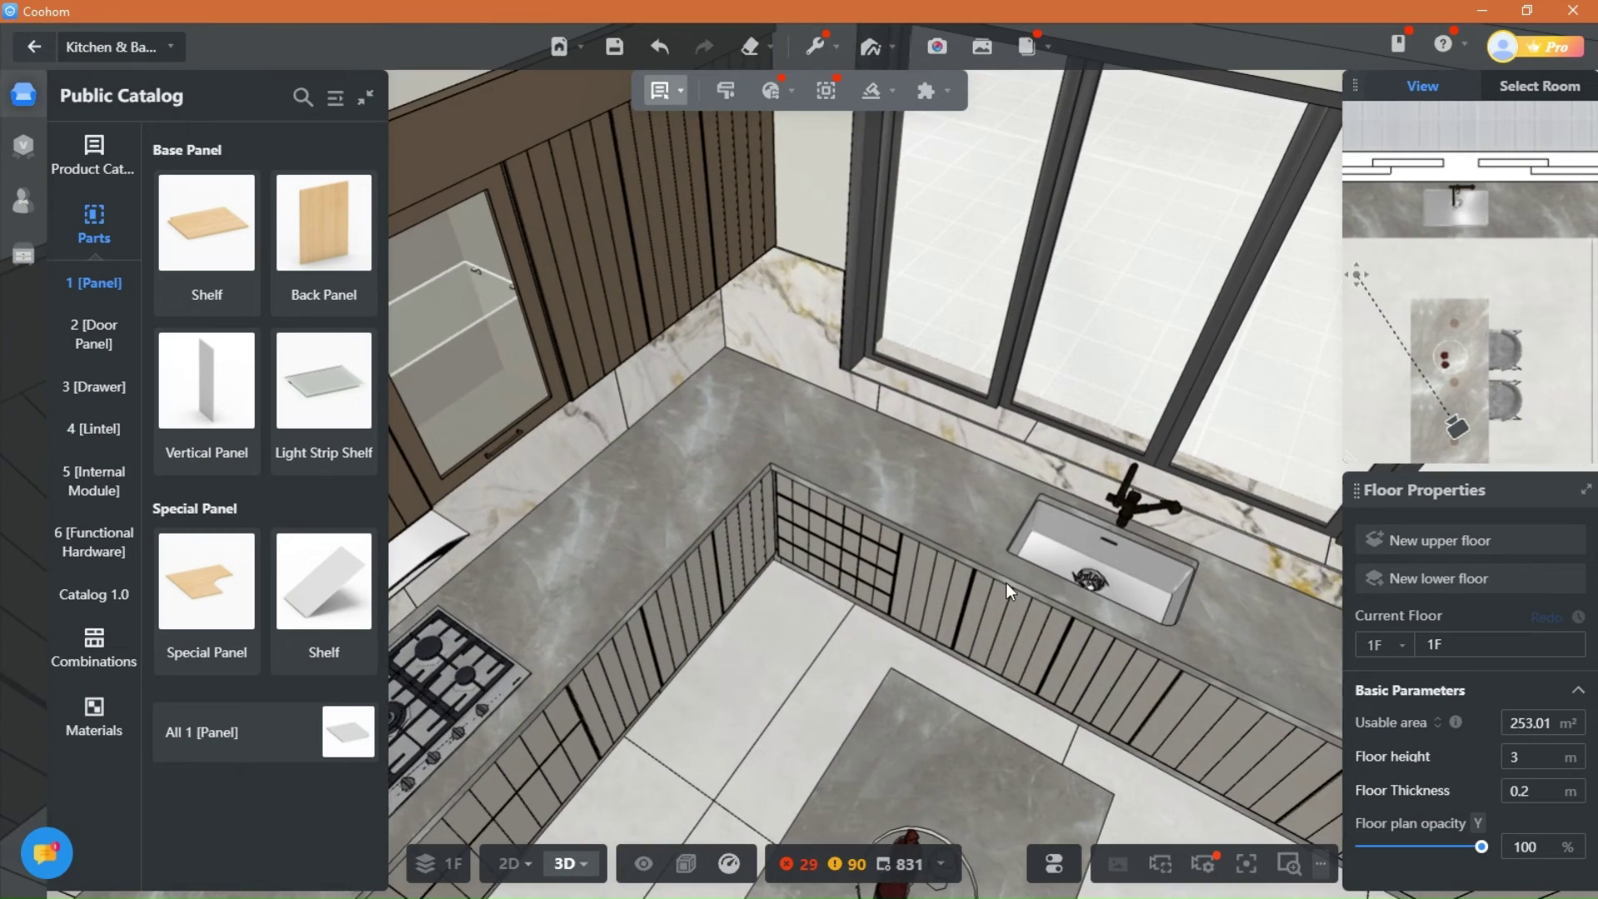
left_click_drag(512, 526, 909, 432)
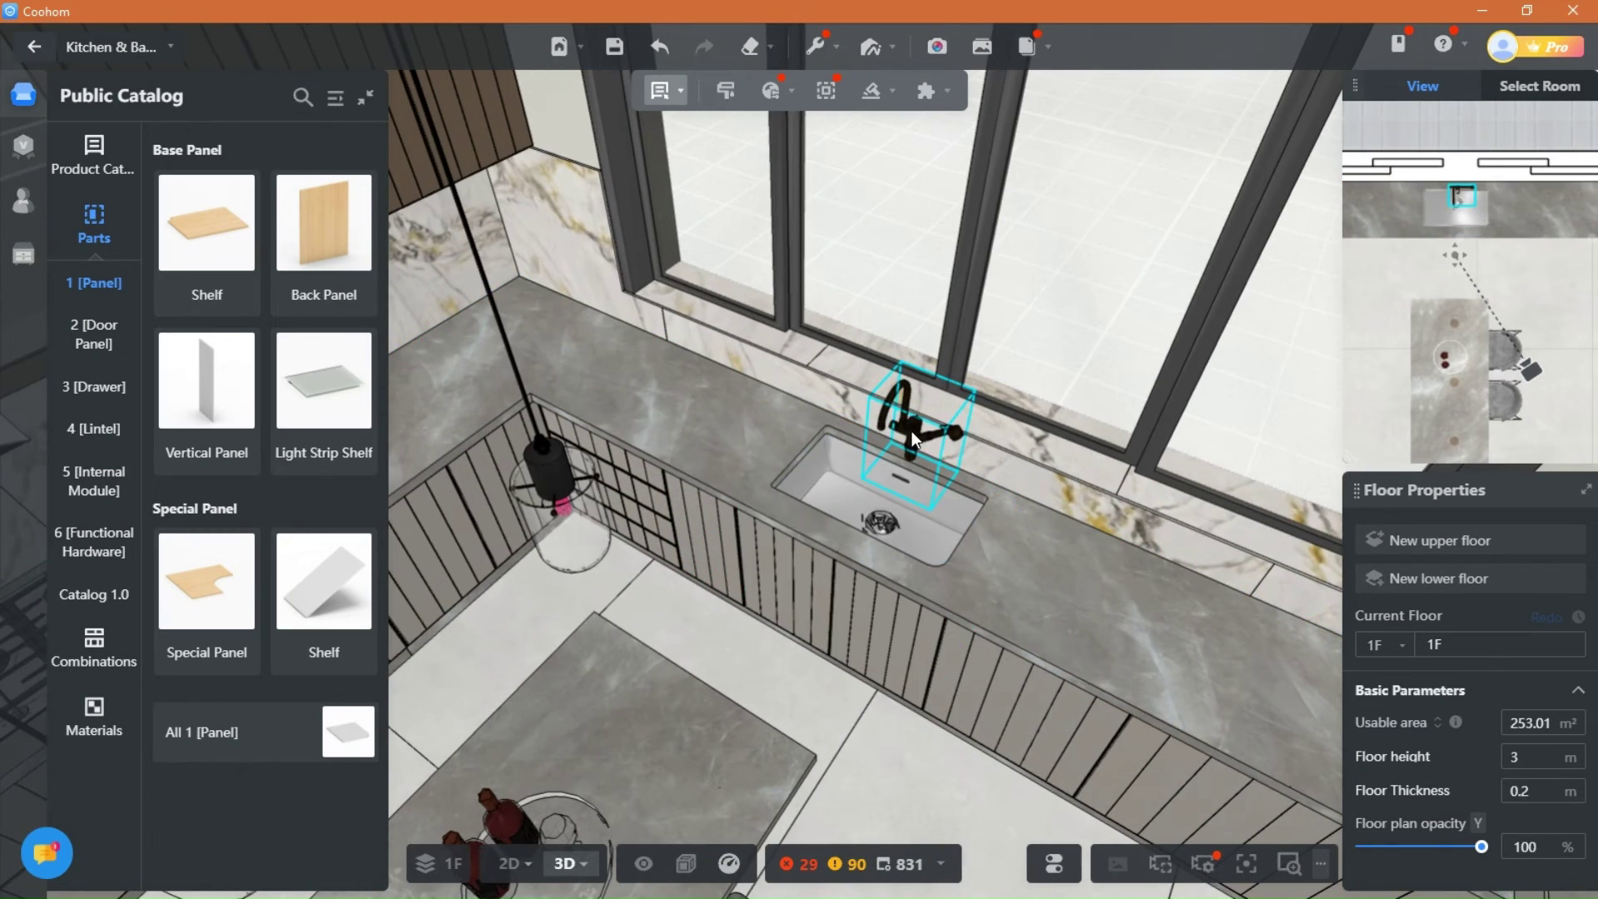
left_click(911, 431)
mouse_move(1415, 541)
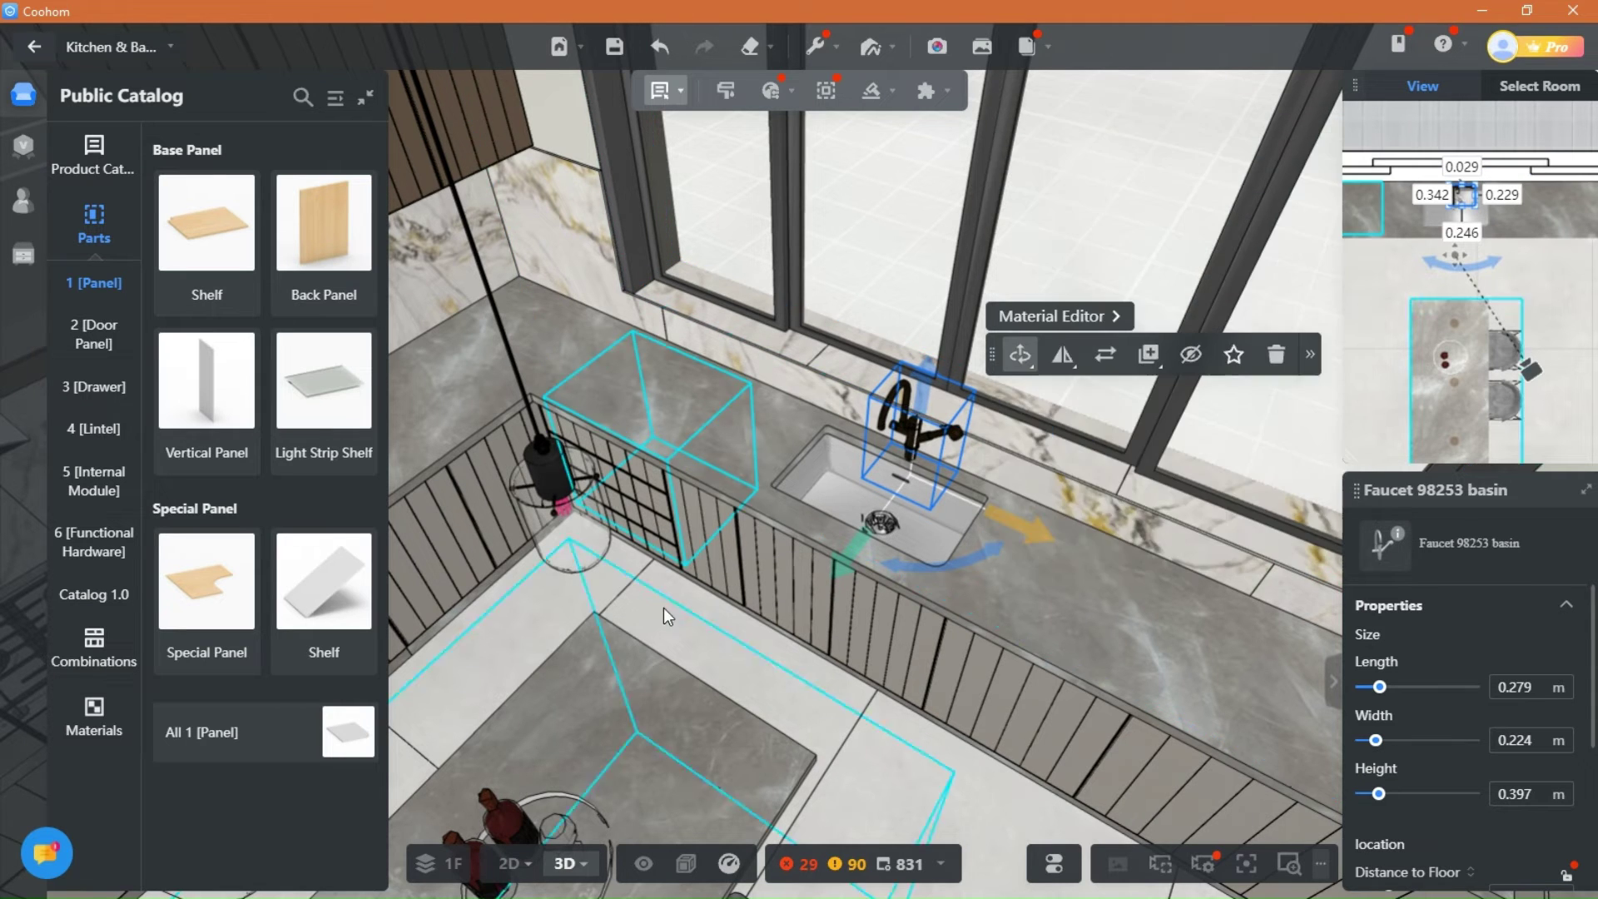
scroll(655, 607, "down", 3)
scroll(654, 607, "down", 3)
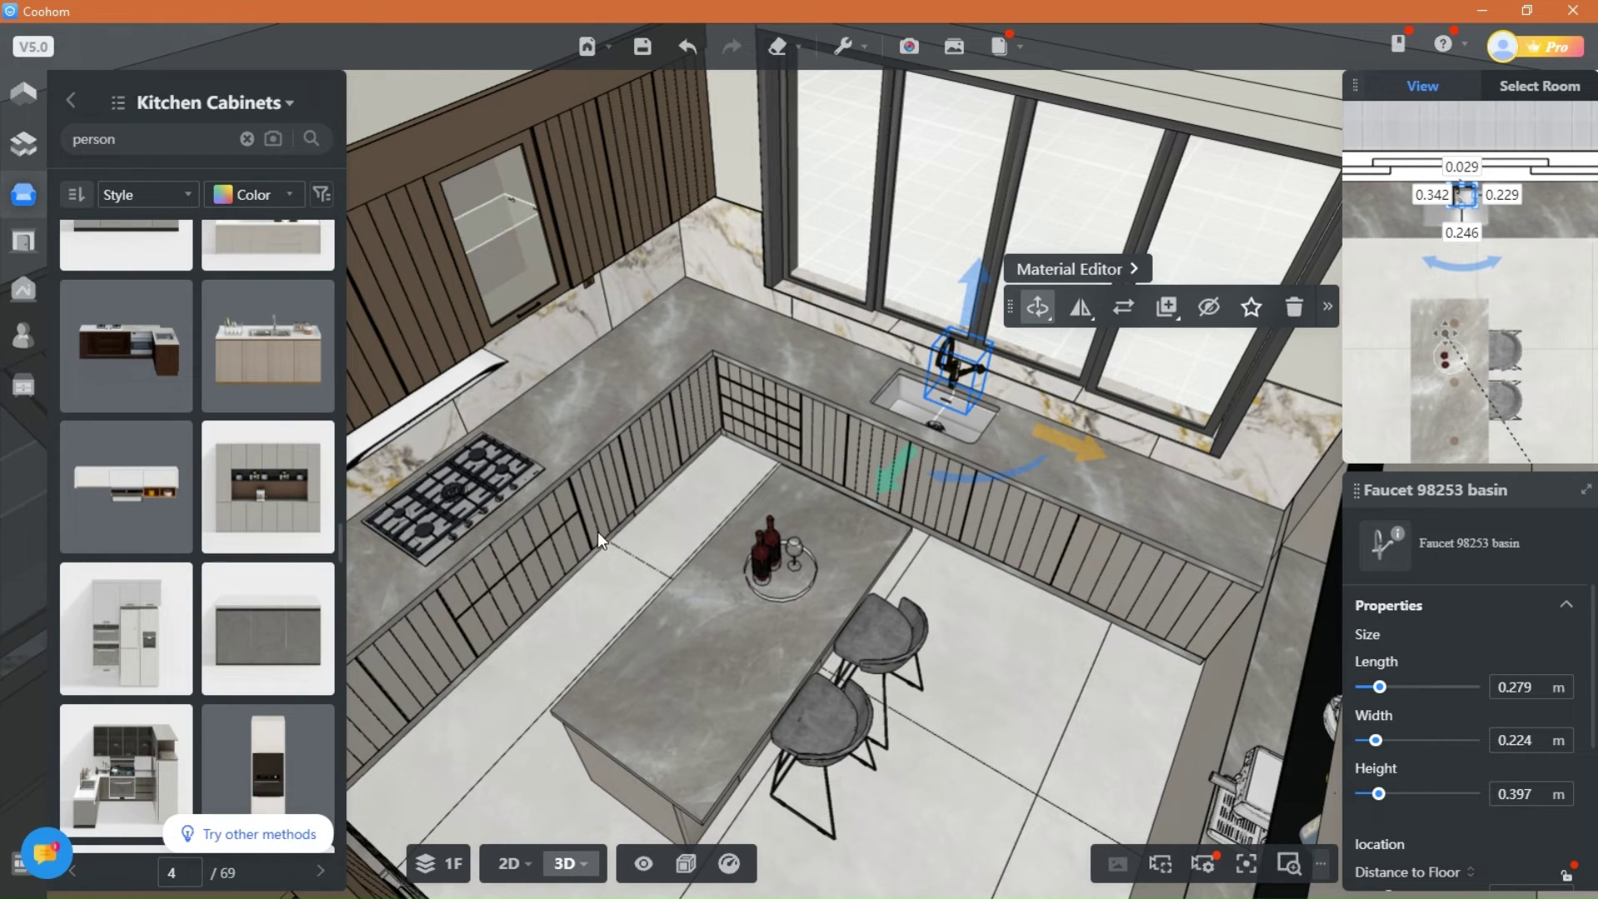
left_click_drag(605, 526, 552, 683)
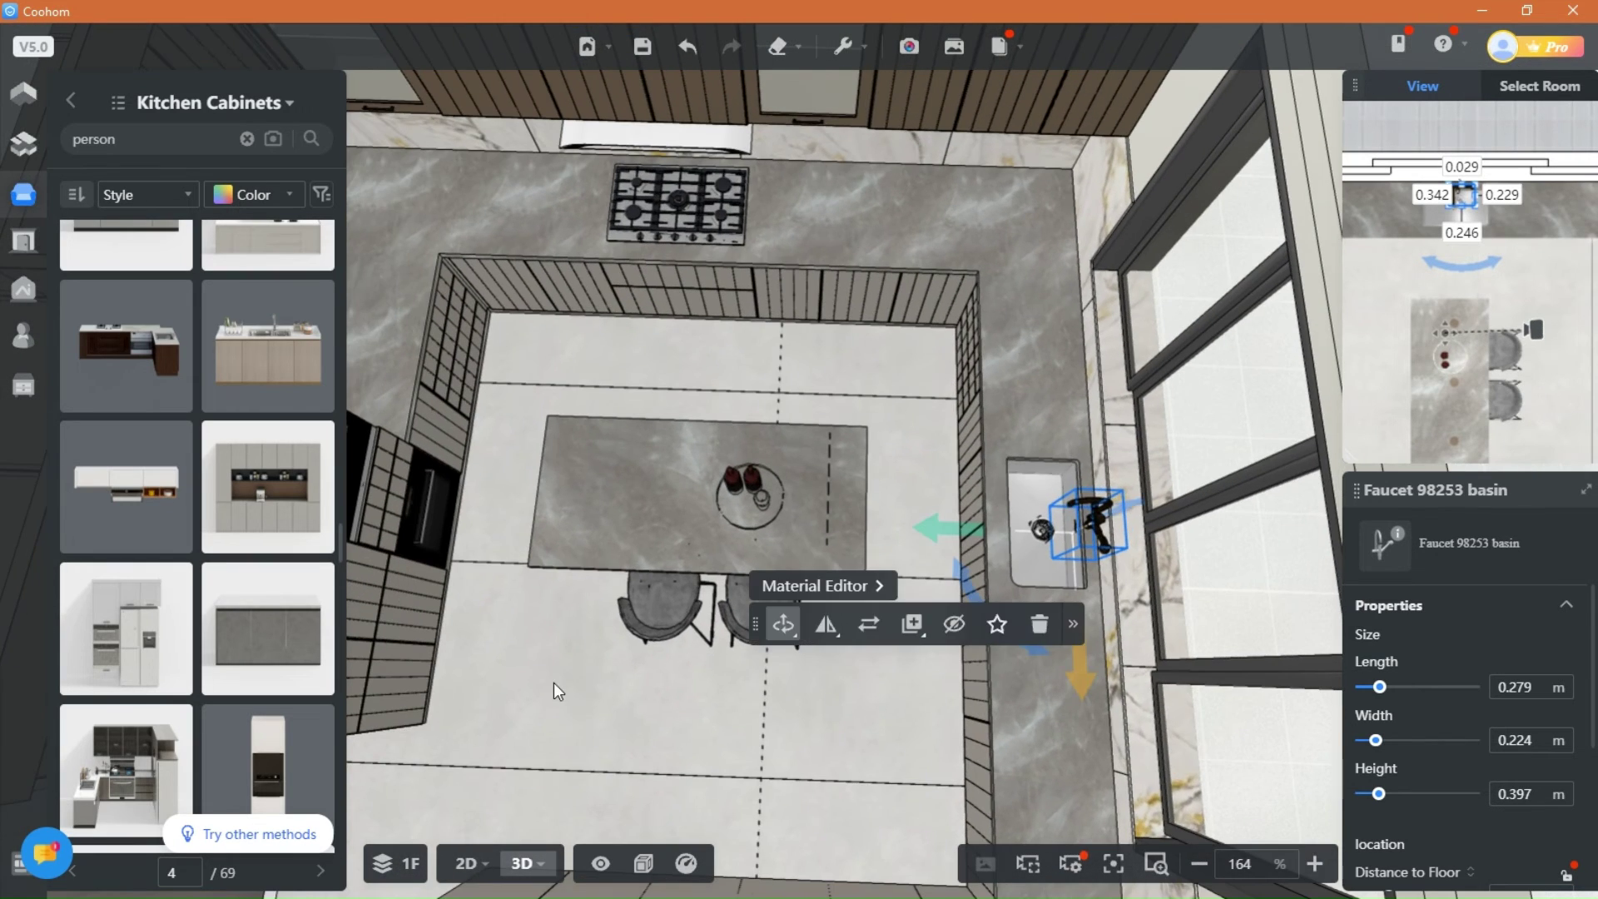
Step: Examine the tall shelf unit and the whole finished kitchen from above, and collapse the catalog
left_click(402, 419)
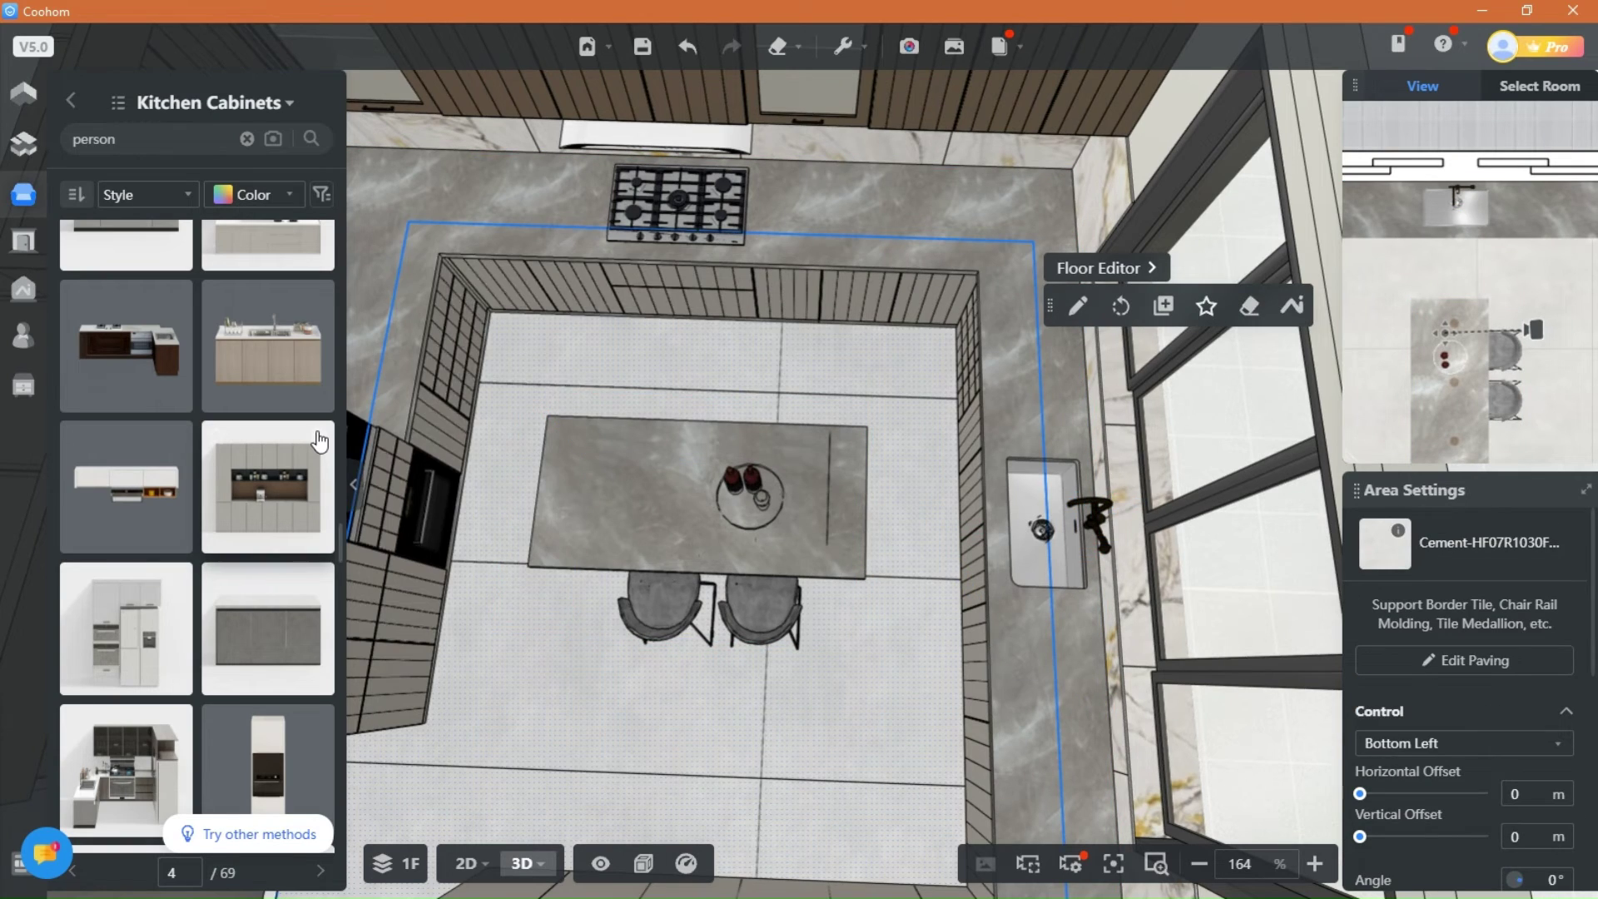
left_click_drag(591, 747, 1025, 551)
scroll(1026, 286, "down", 2)
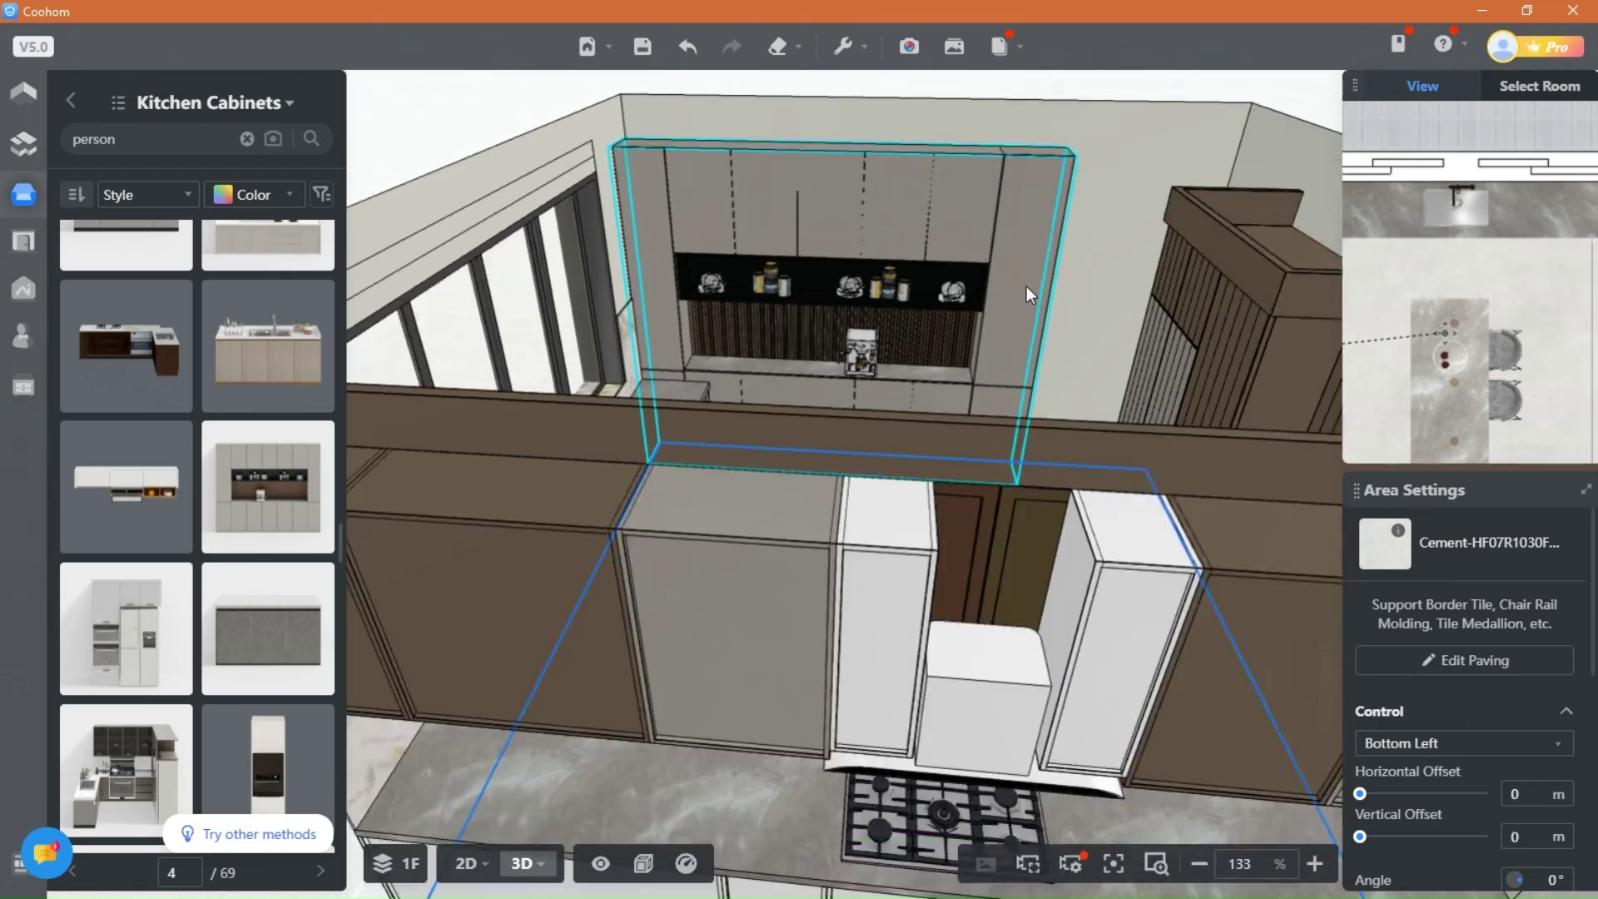
scroll(1026, 286, "down", 3)
left_click_drag(1051, 251, 720, 473)
left_click(355, 493)
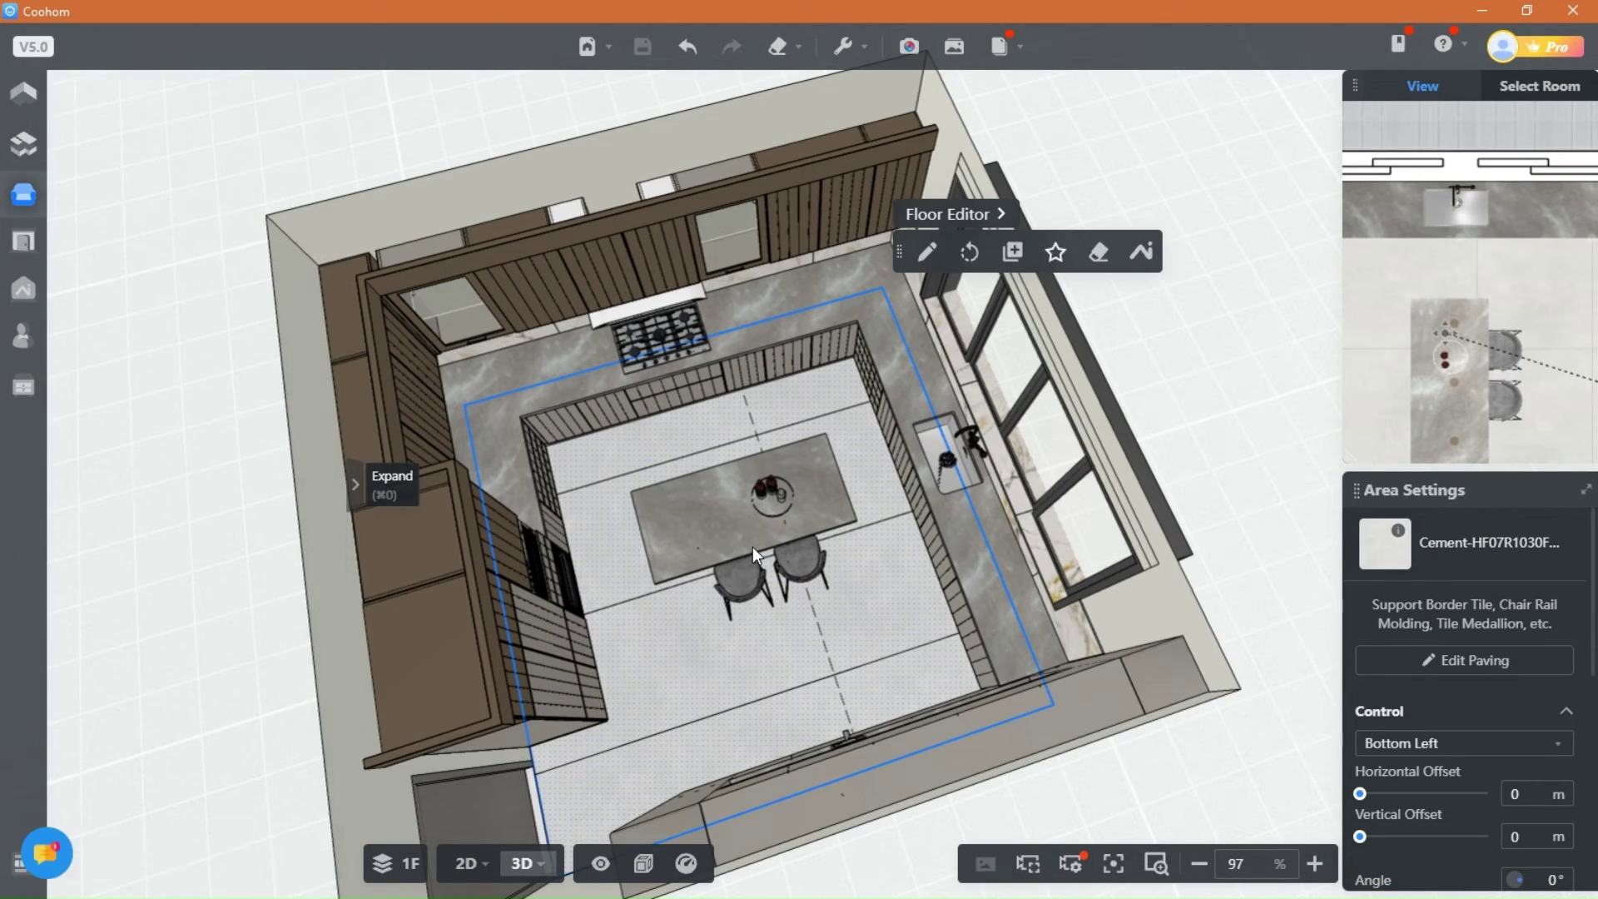
Step: Select the kitchen island and examine it up close in 3D and in the 2D plan
left_click(752, 547)
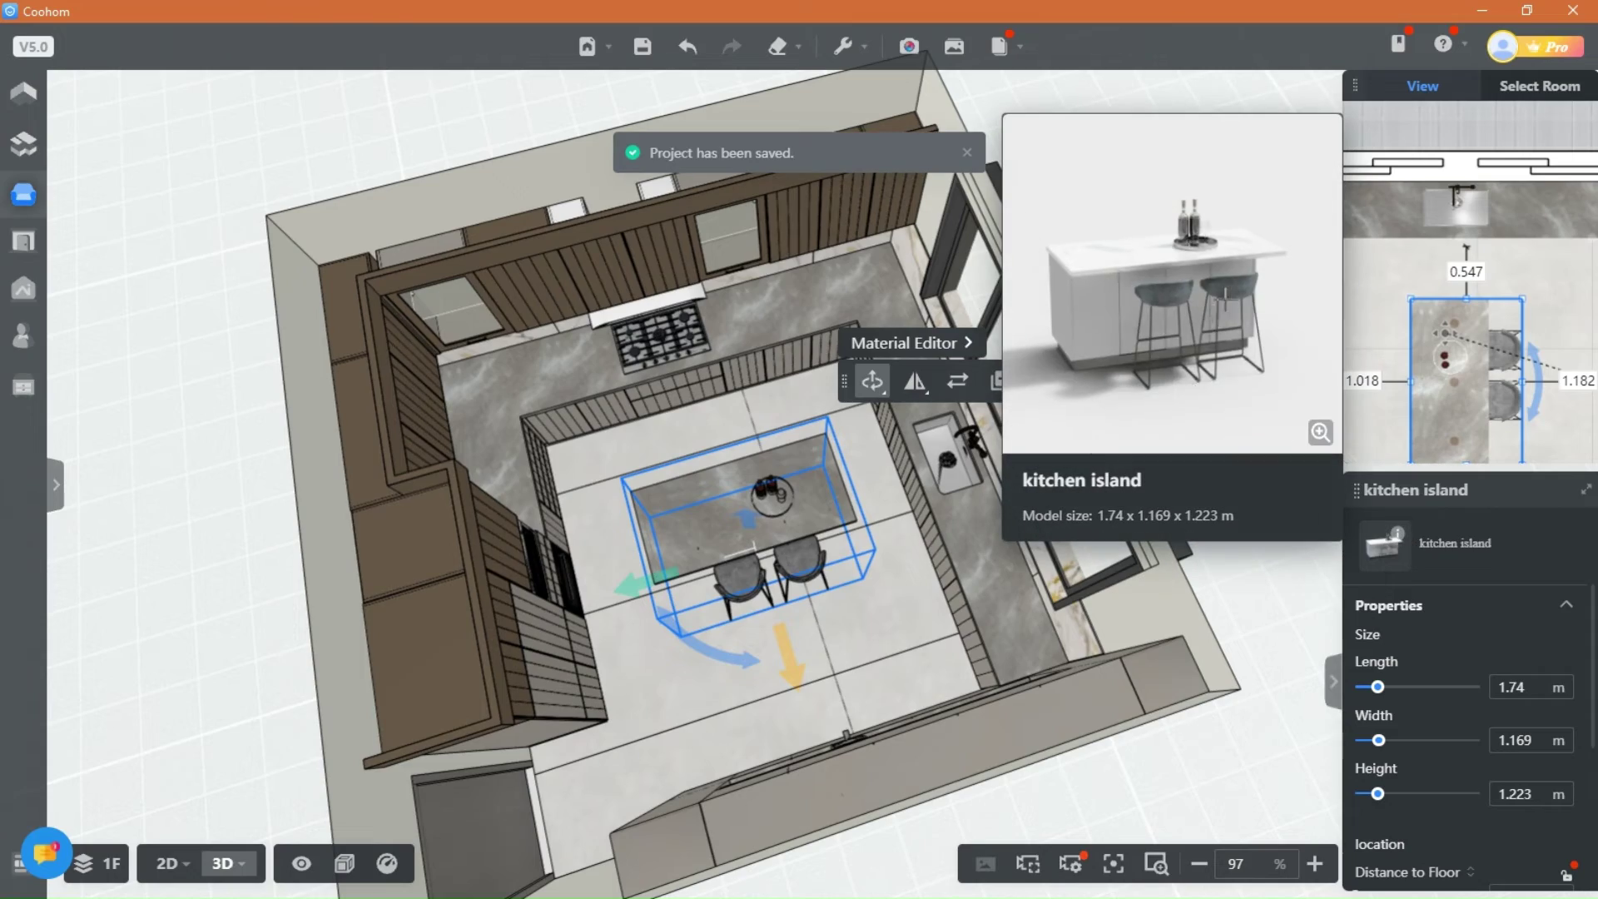
scroll(751, 584, "up", 3)
scroll(504, 777, "up", 3)
left_click_drag(506, 776, 582, 699)
scroll(747, 714, "up", 2)
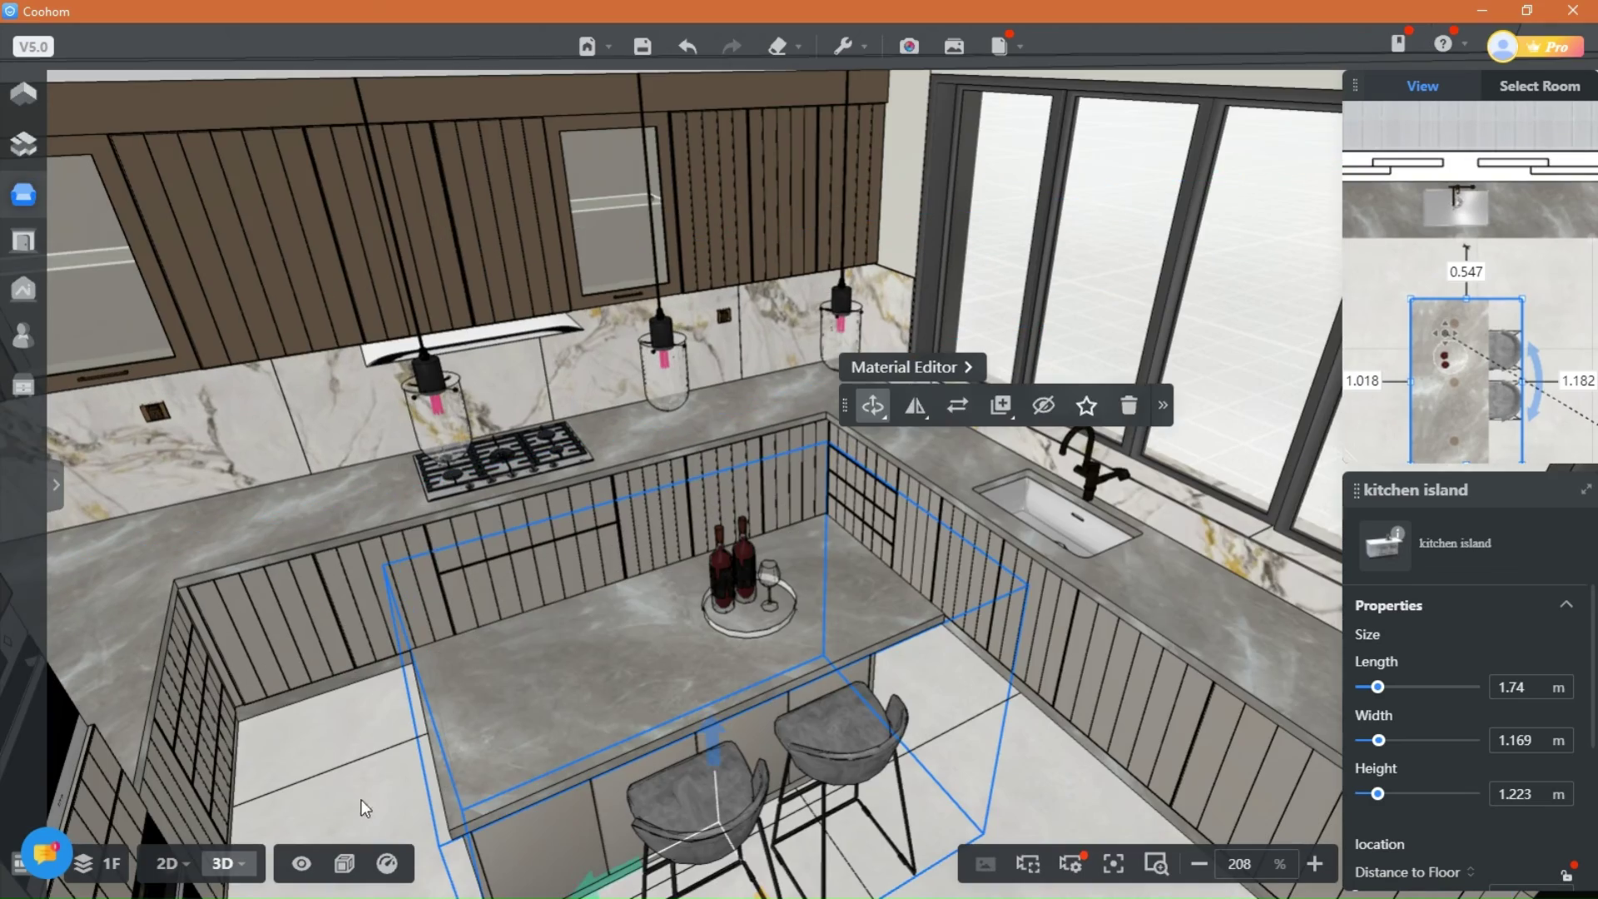
right_click_drag(362, 799, 461, 624)
scroll(466, 637, "up", 2)
left_click_drag(409, 729, 431, 682)
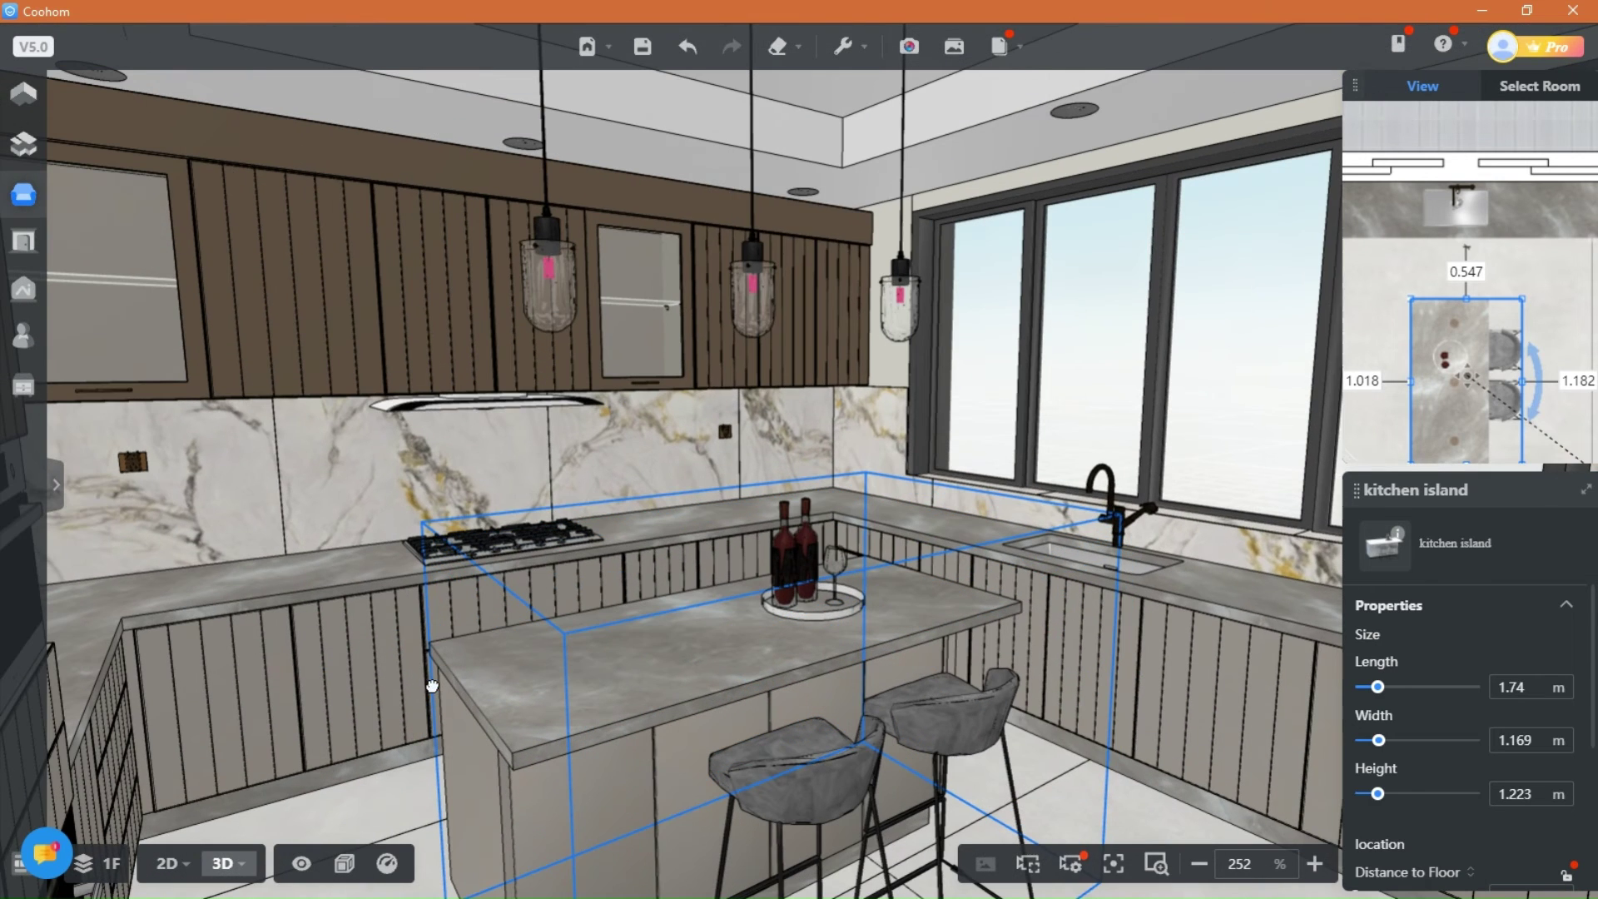
left_click(166, 863)
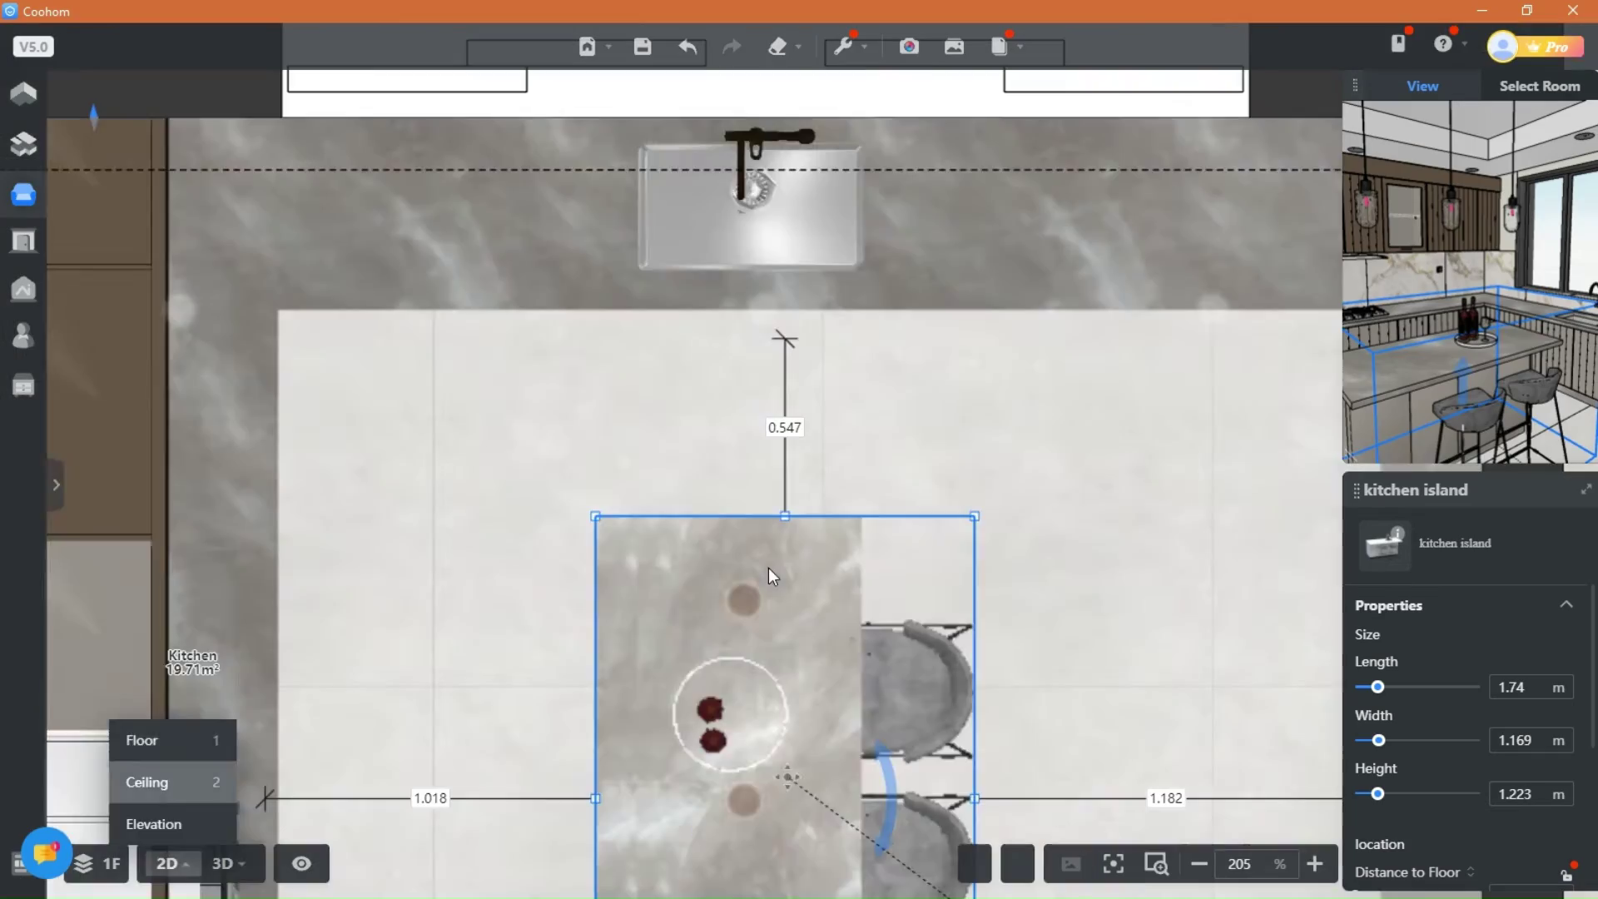
scroll(767, 568, "down", 5)
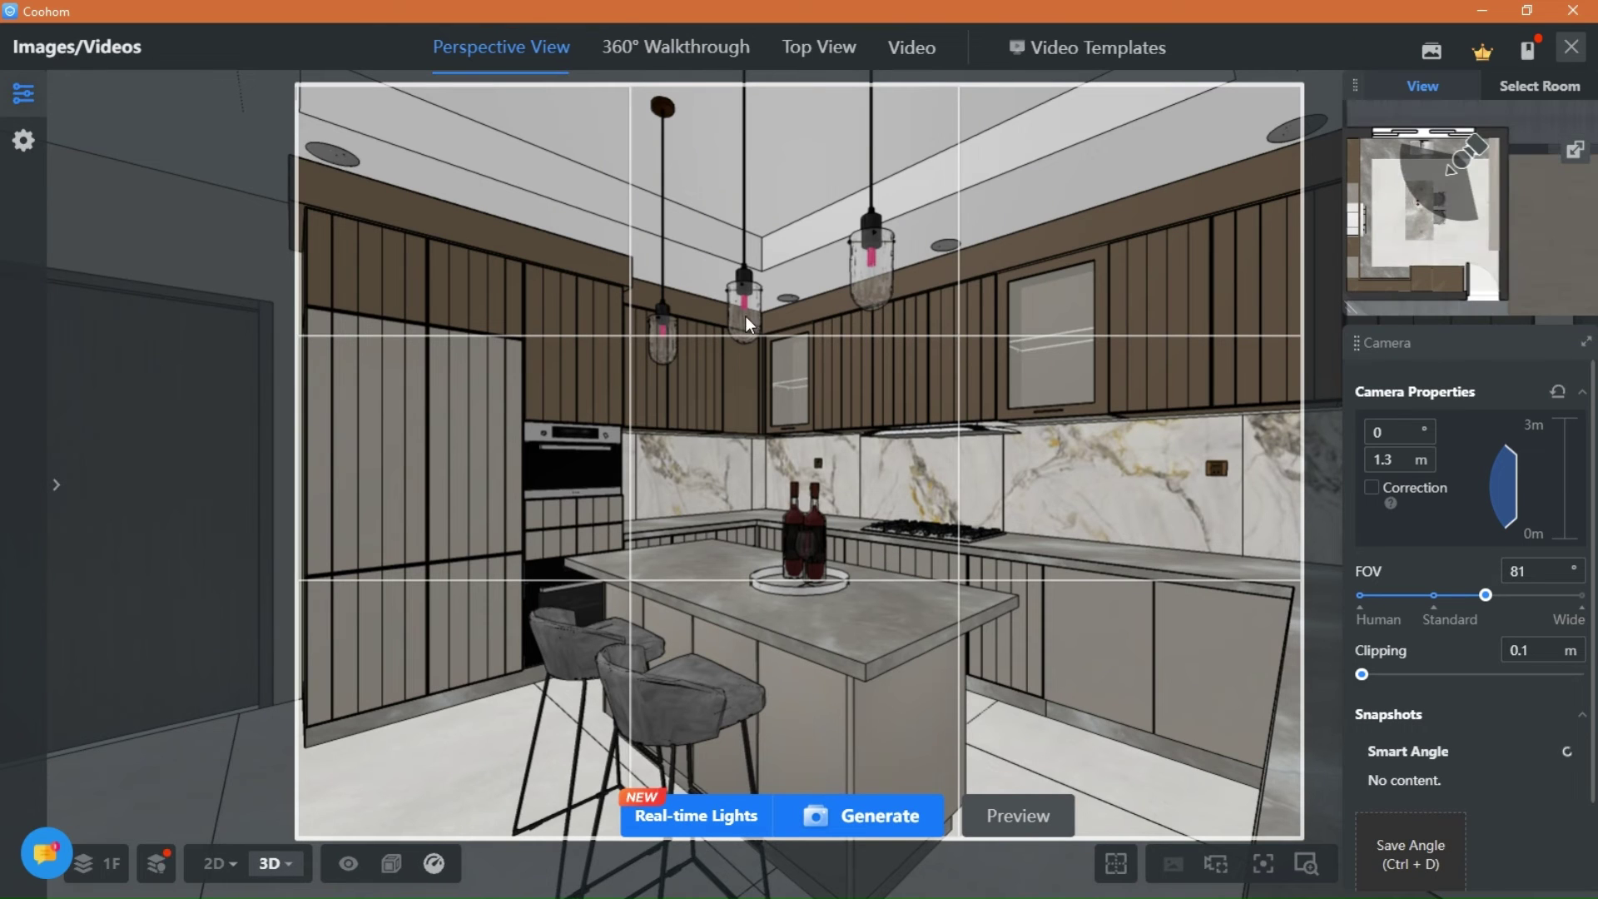
Step: Expand the render settings and look through the 360° Walkthrough and Top View render modes, turning the top view slightly
left_click(55, 485)
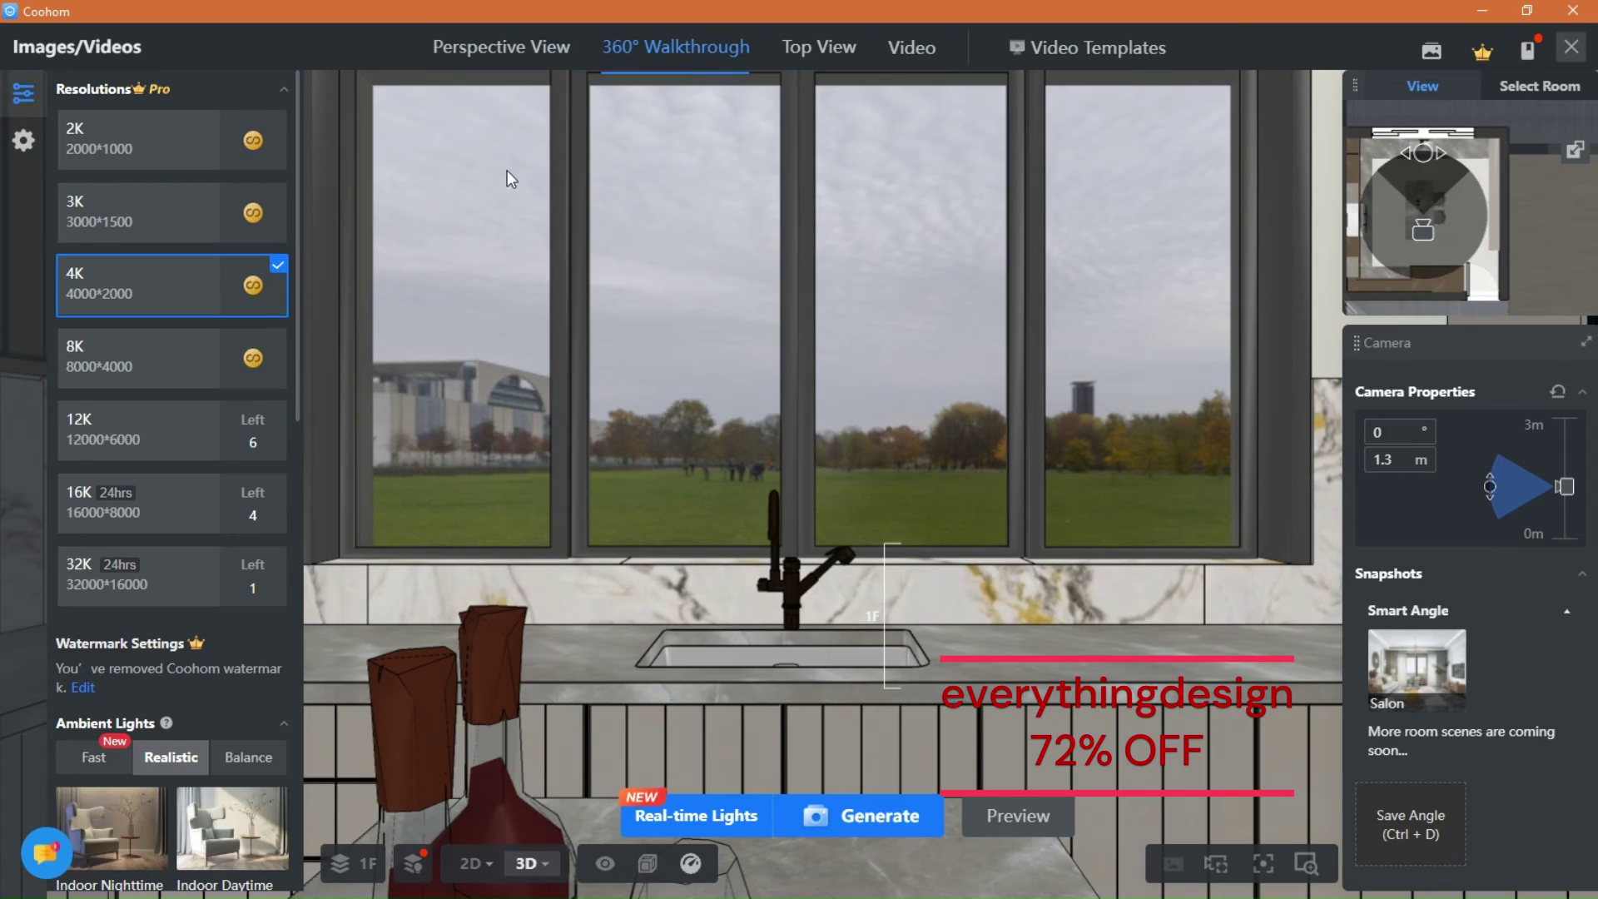
left_click(830, 58)
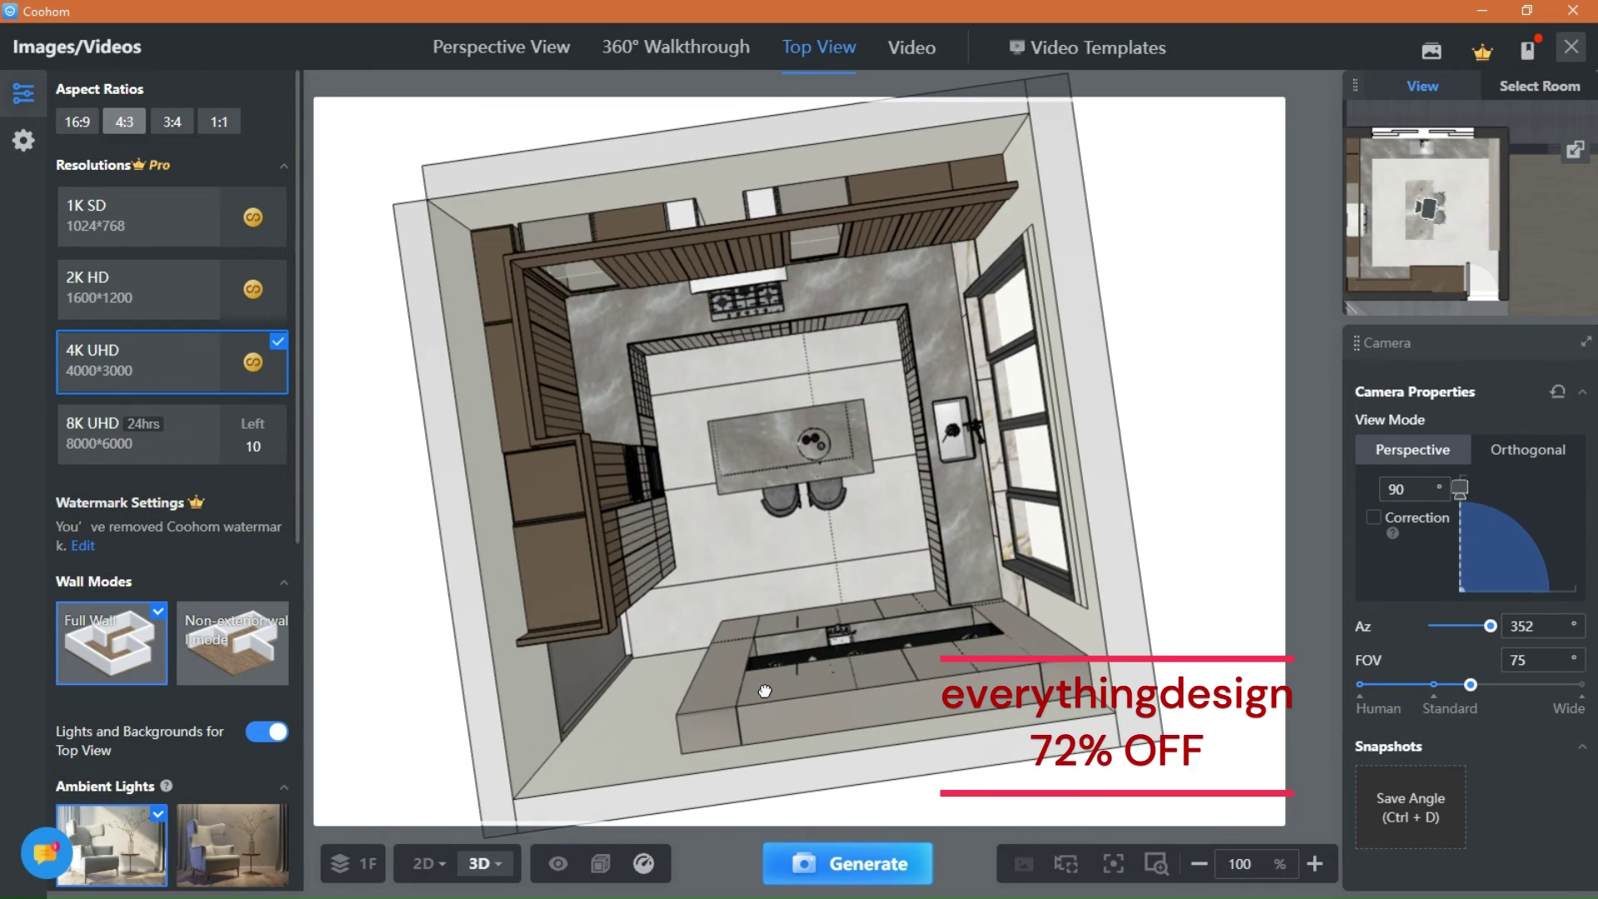
left_click_drag(764, 691, 682, 703)
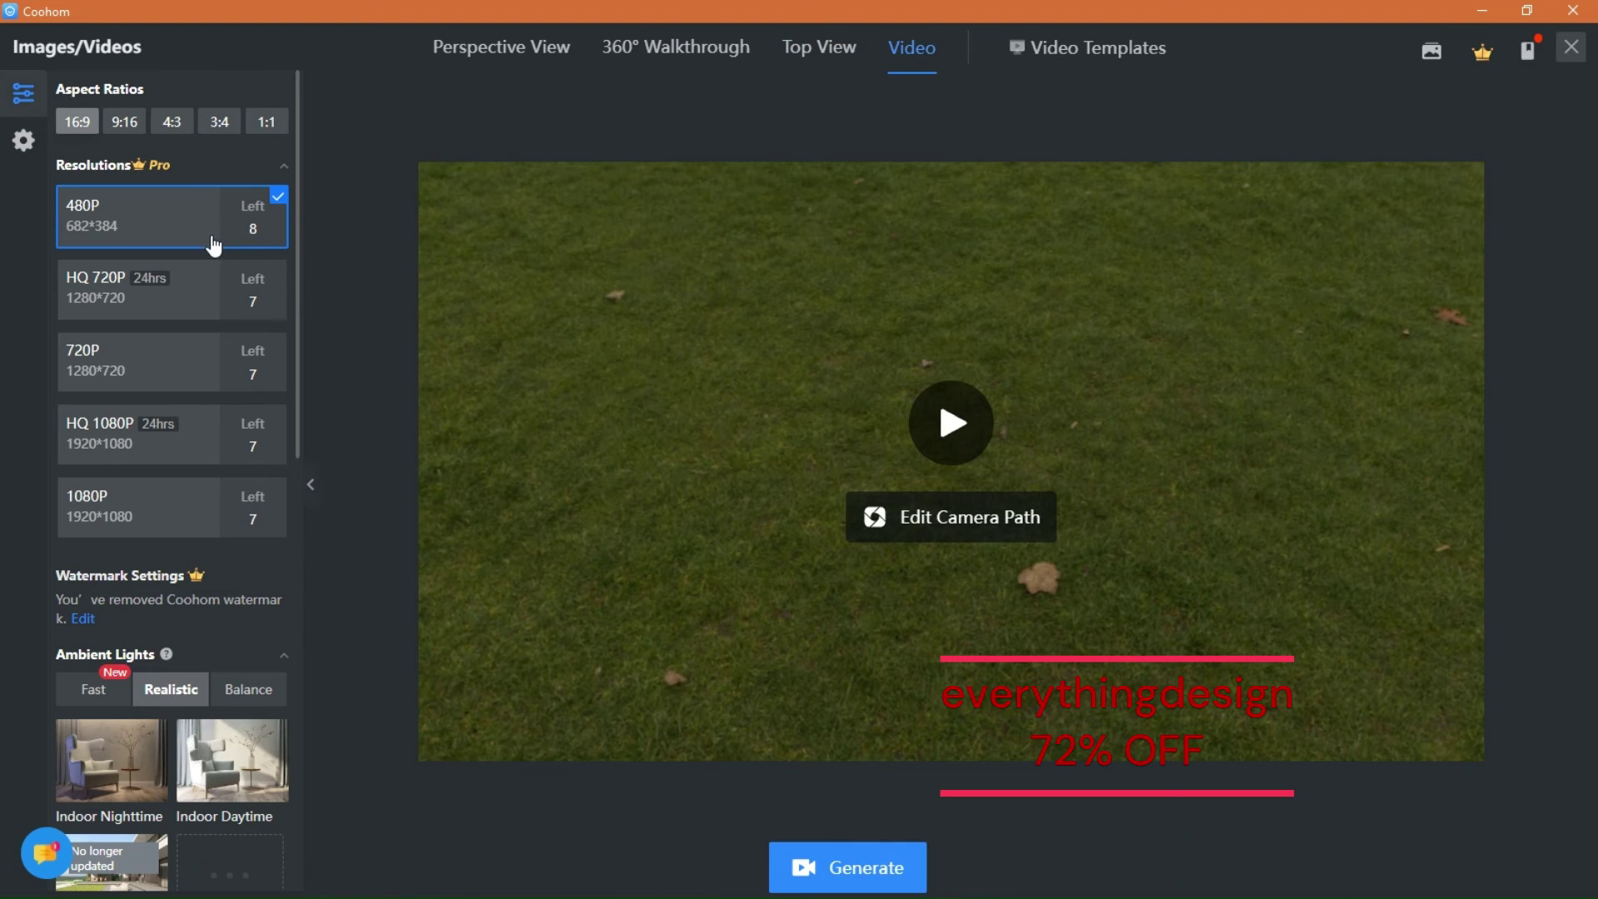
Step: Try the 9:16, 4:3, 3:4 and 1:1 aspect ratios in the video render settings
left_click(125, 122)
left_click(171, 121)
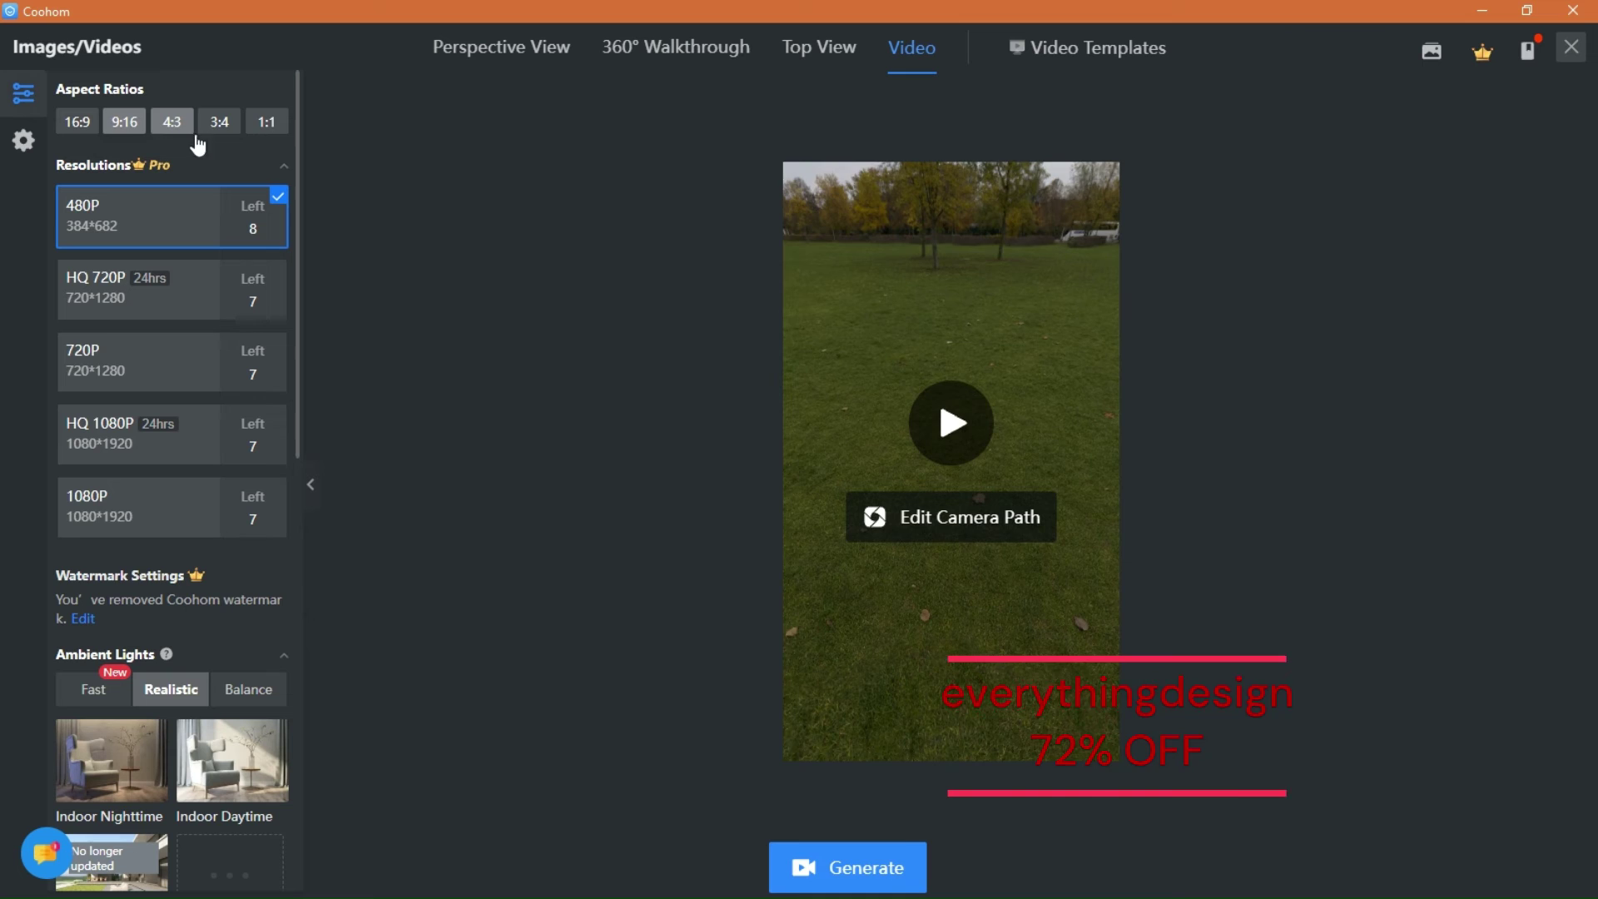
left_click(219, 121)
left_click(265, 121)
left_click(124, 121)
scroll(160, 481, "down", 3)
scroll(160, 481, "up", 3)
Step: Return to the perspective render of the kitchen and set its aspect ratio to 4:3
left_click(501, 46)
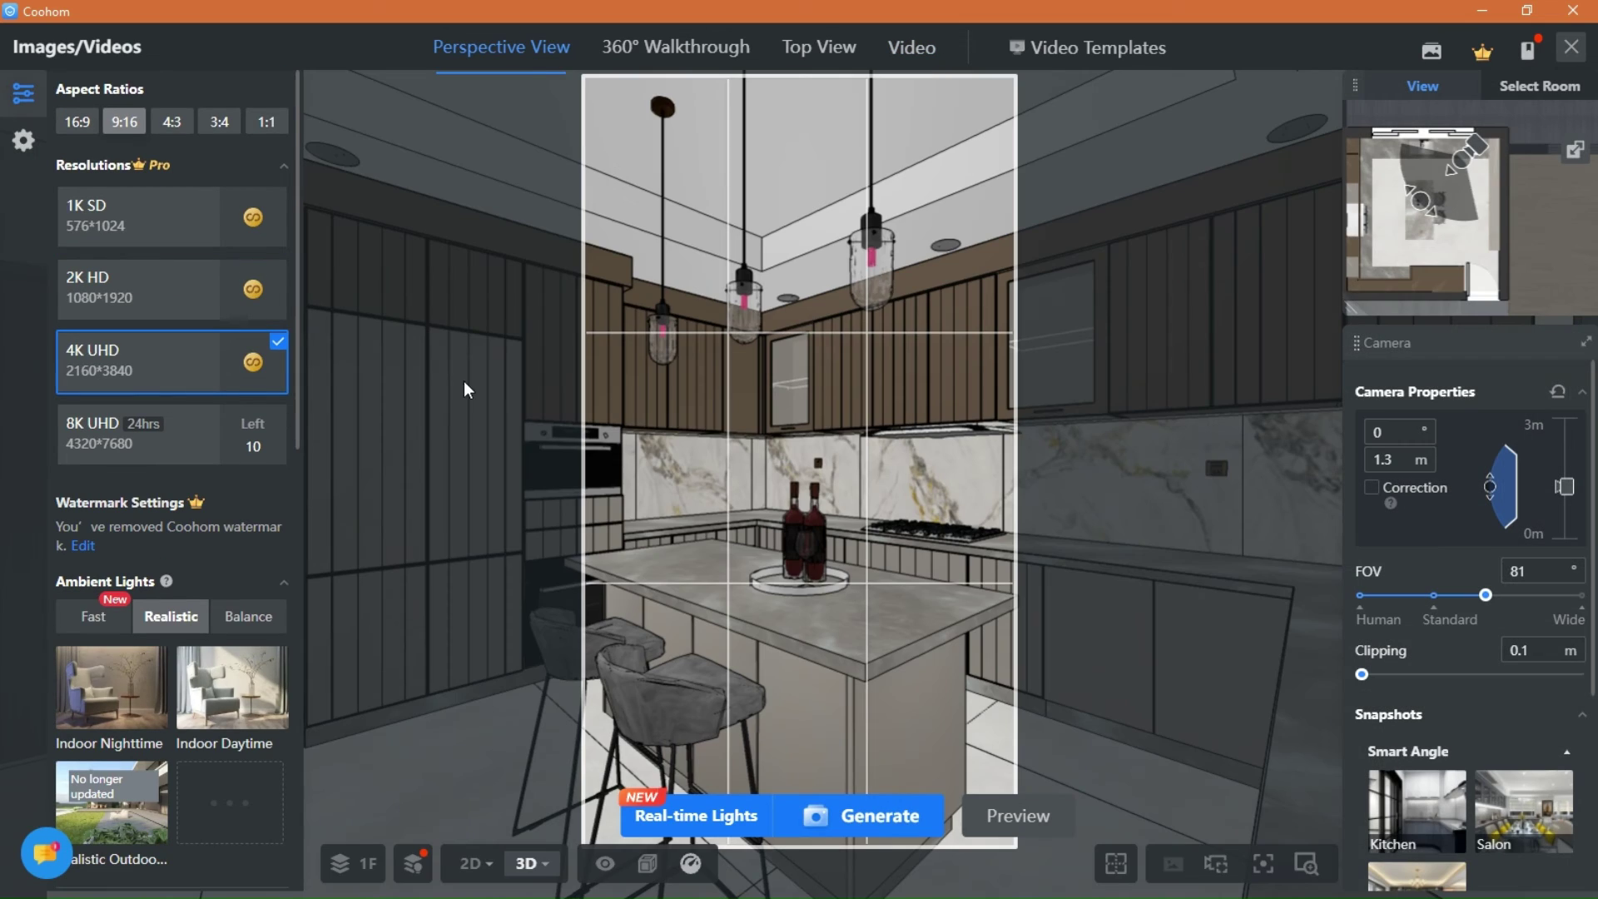
left_click(73, 123)
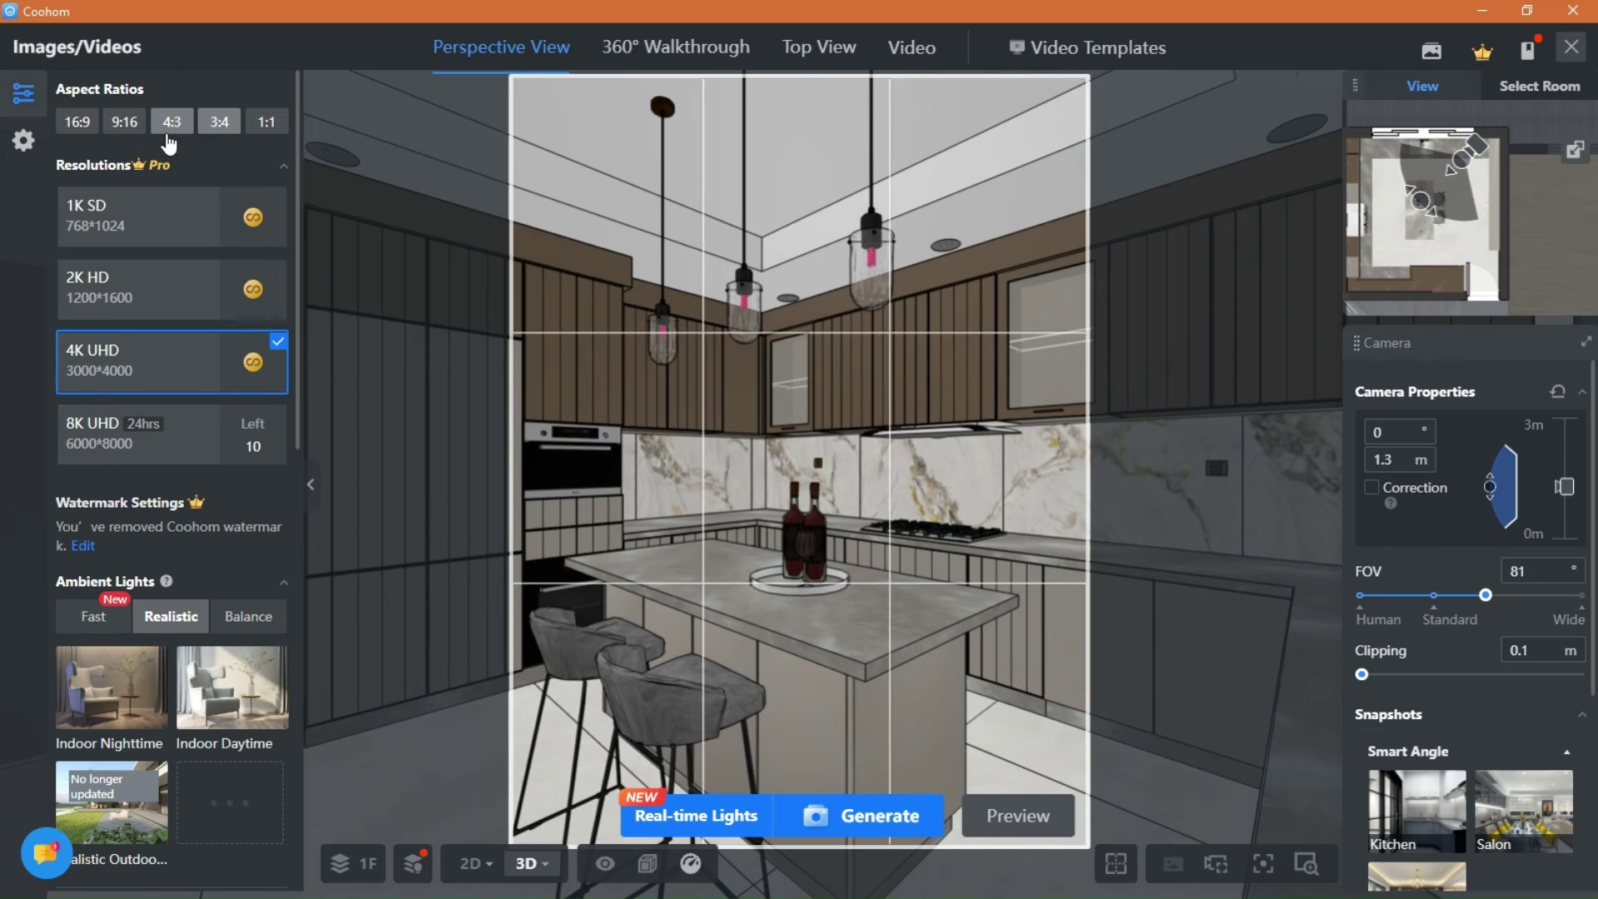
left_click(172, 121)
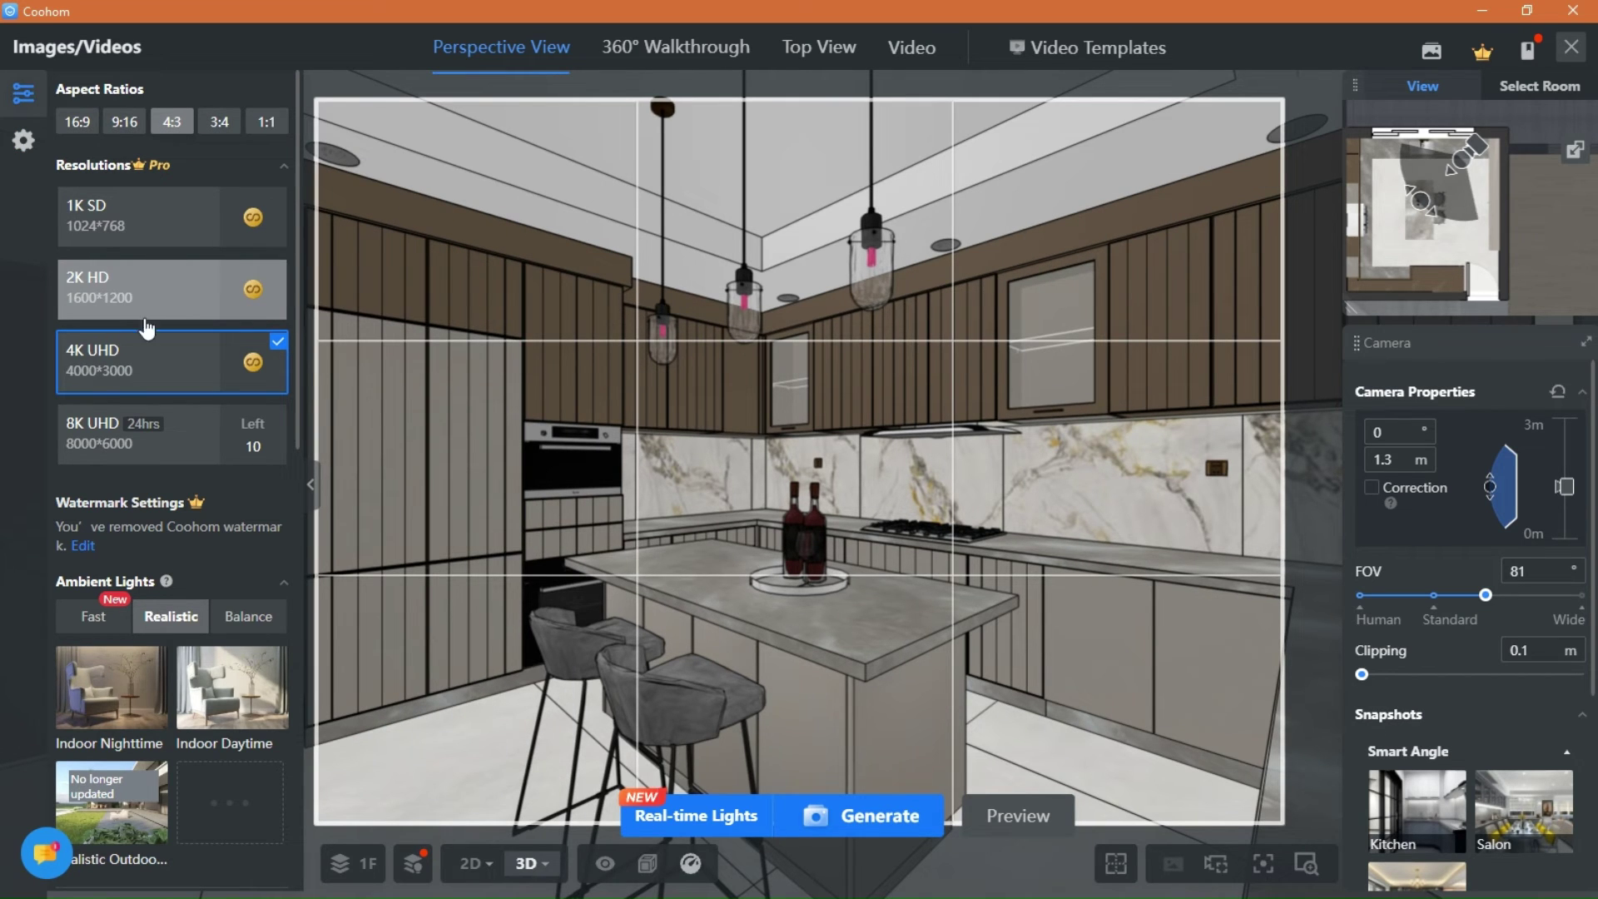
Step: Look through the ambient light templates in the Fast, Realistic and Balance categories
scroll(153, 597, "down", 5)
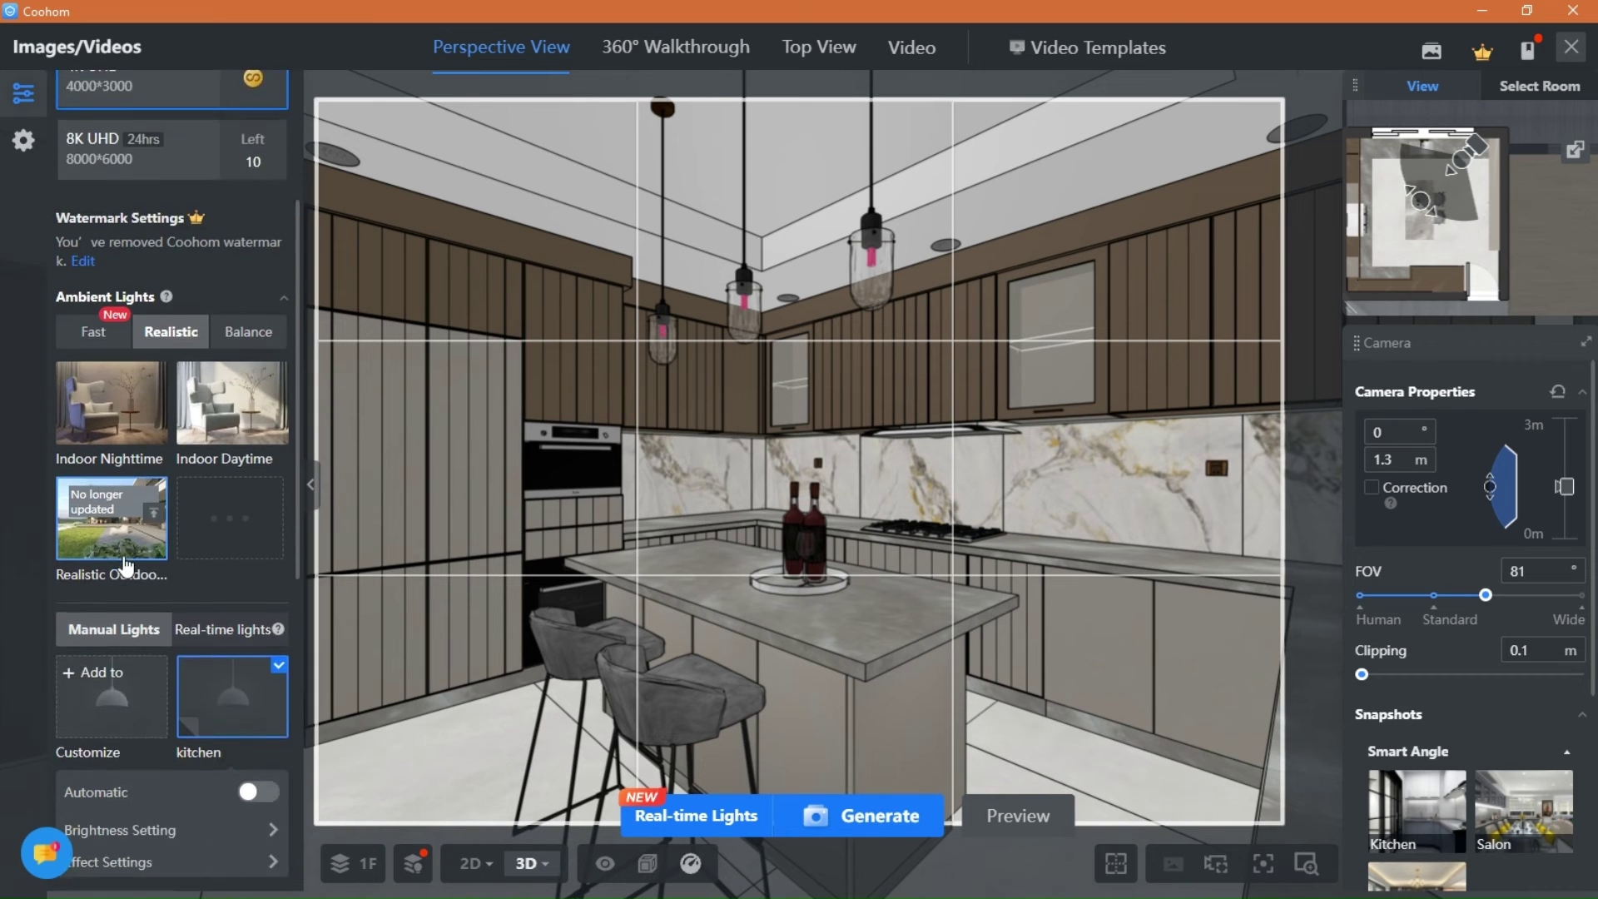
scroll(193, 573, "up", 2)
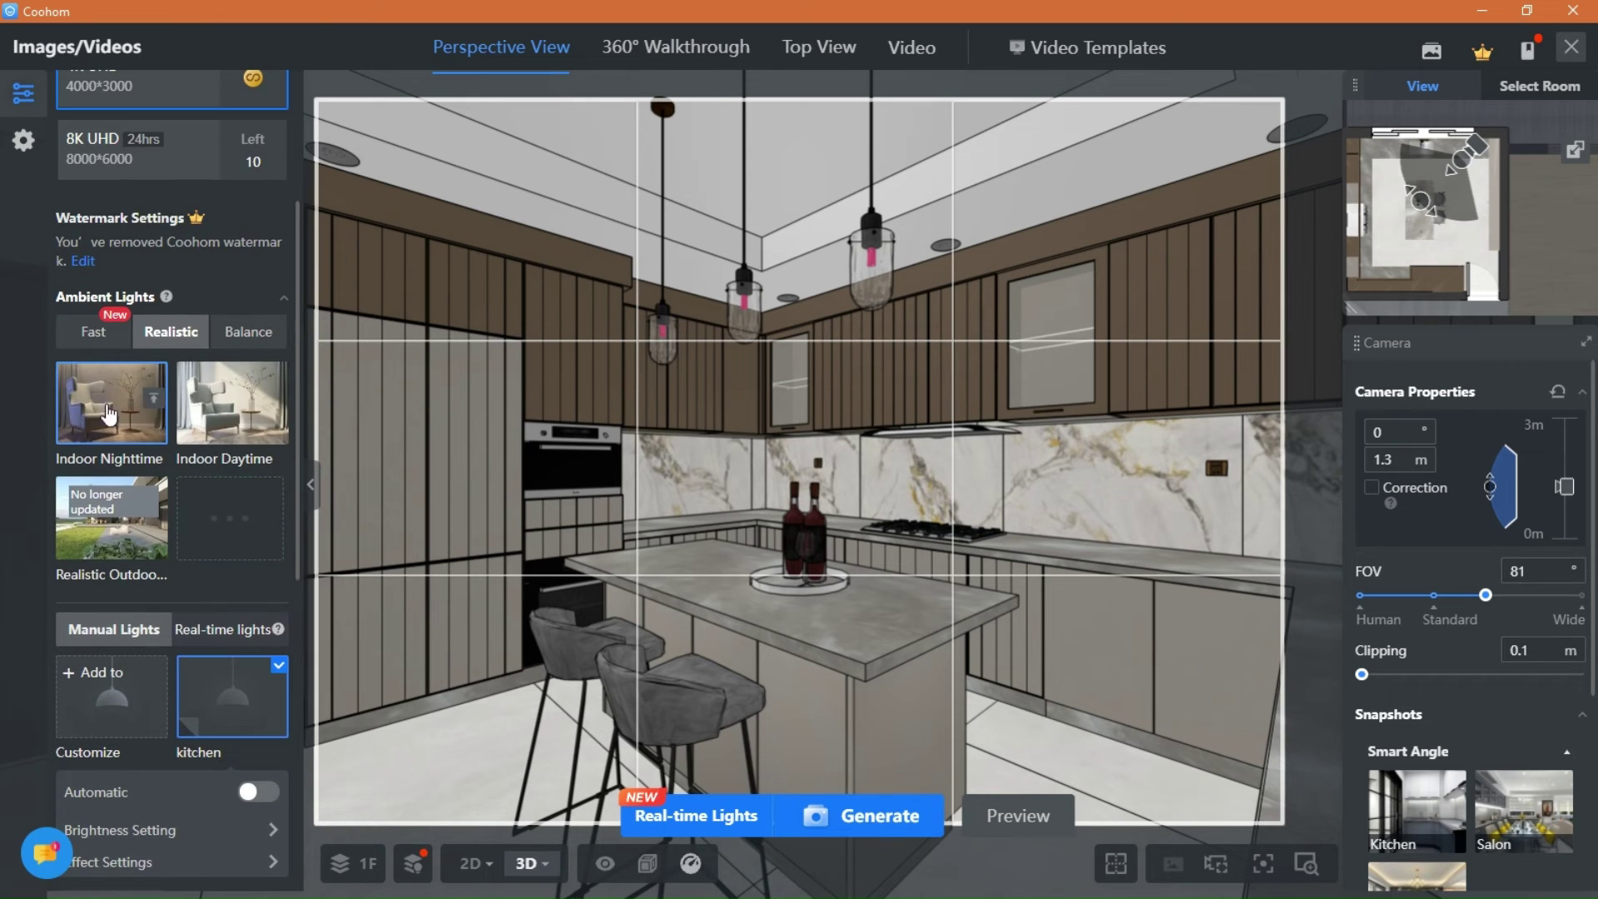
left_click(93, 332)
left_click(170, 331)
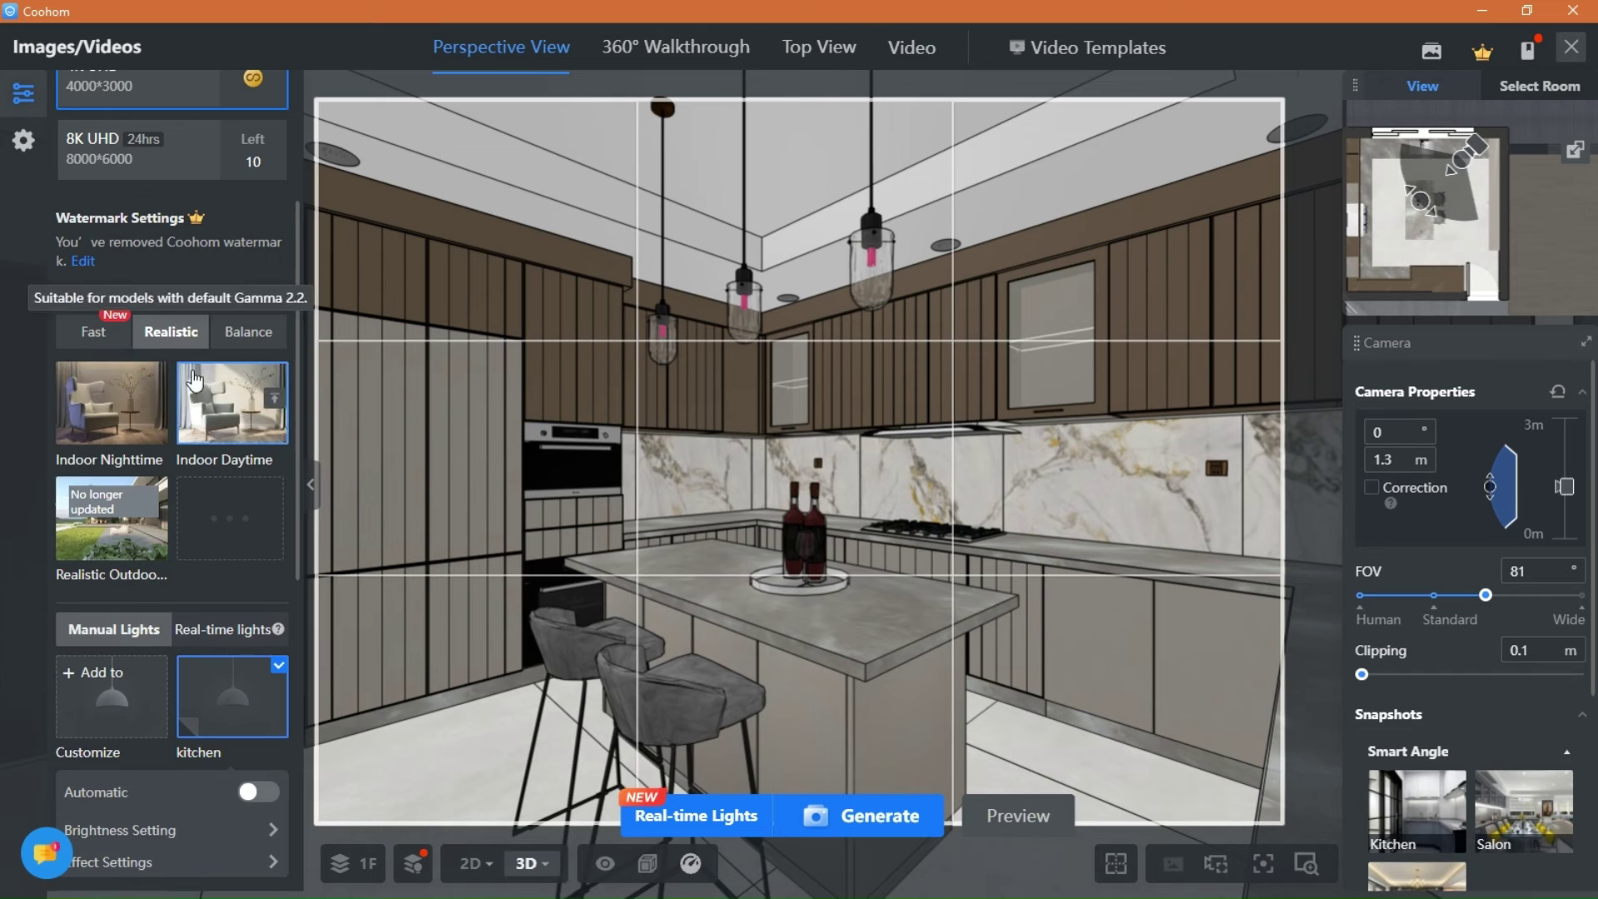
left_click(216, 512)
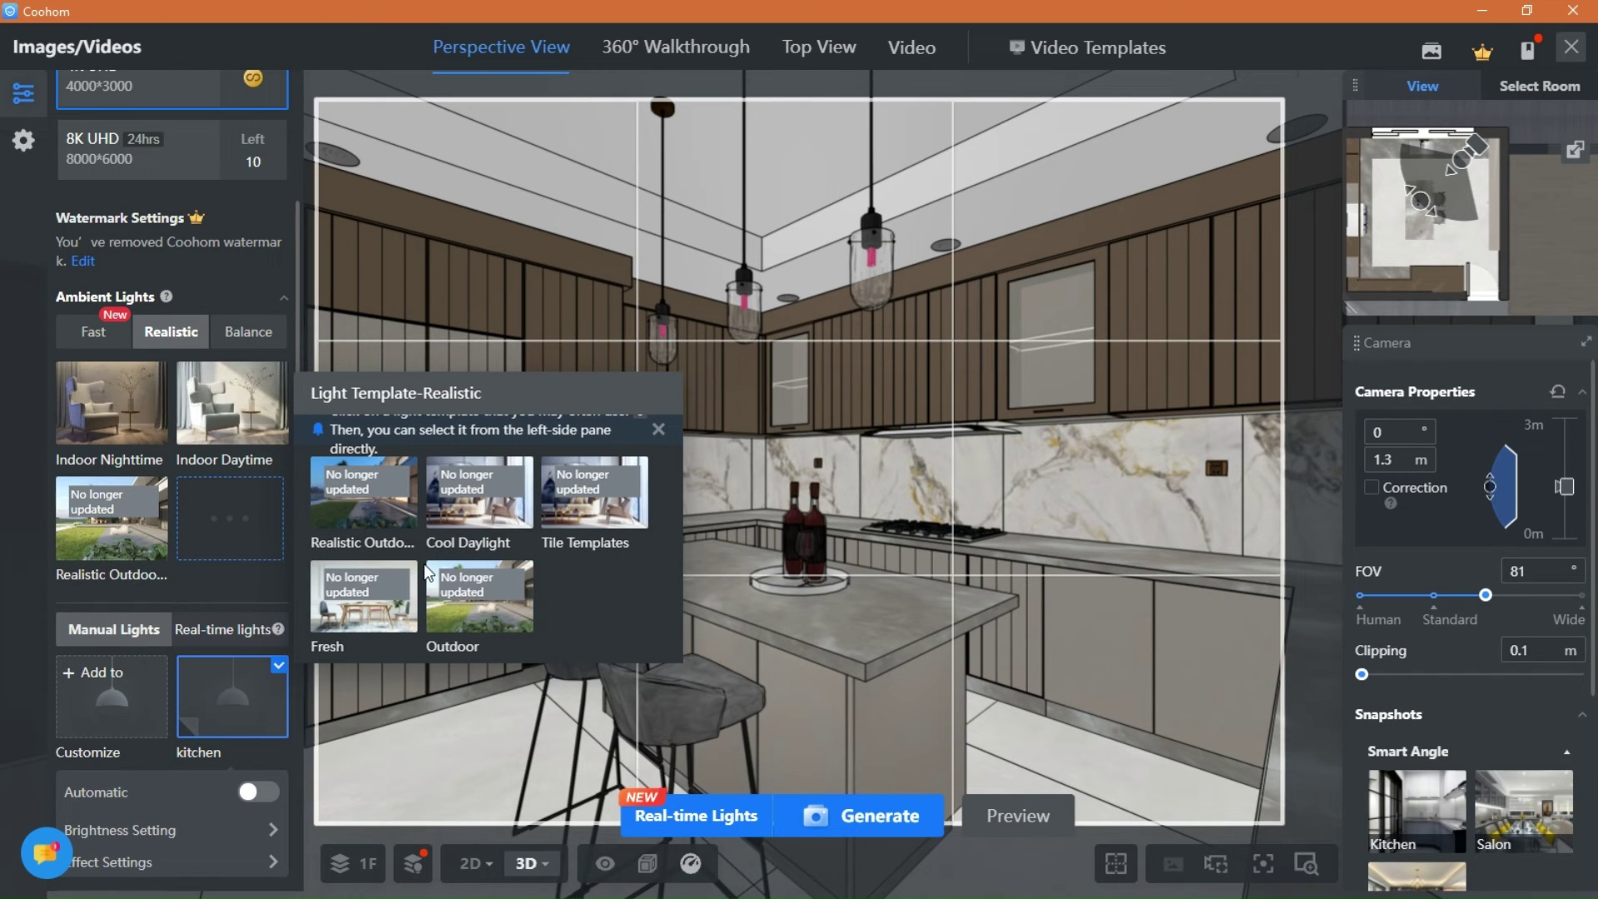
left_click(248, 331)
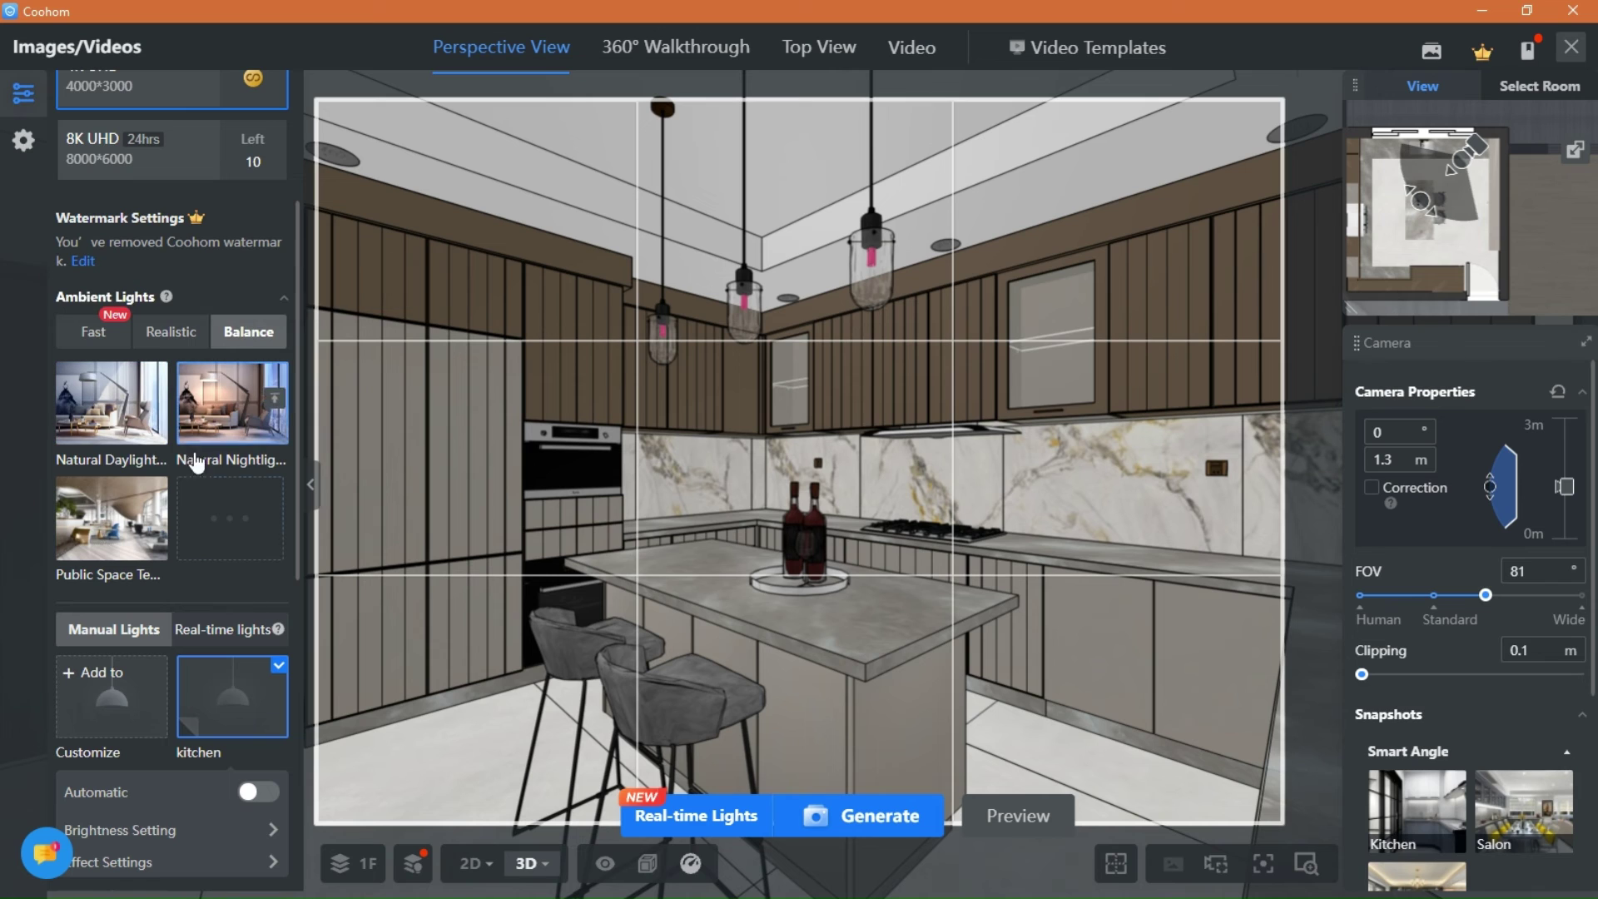
left_click(229, 518)
Step: Choose the Realistic template Indoor Daytime as the ambient light for the perspective render
left_click(171, 331)
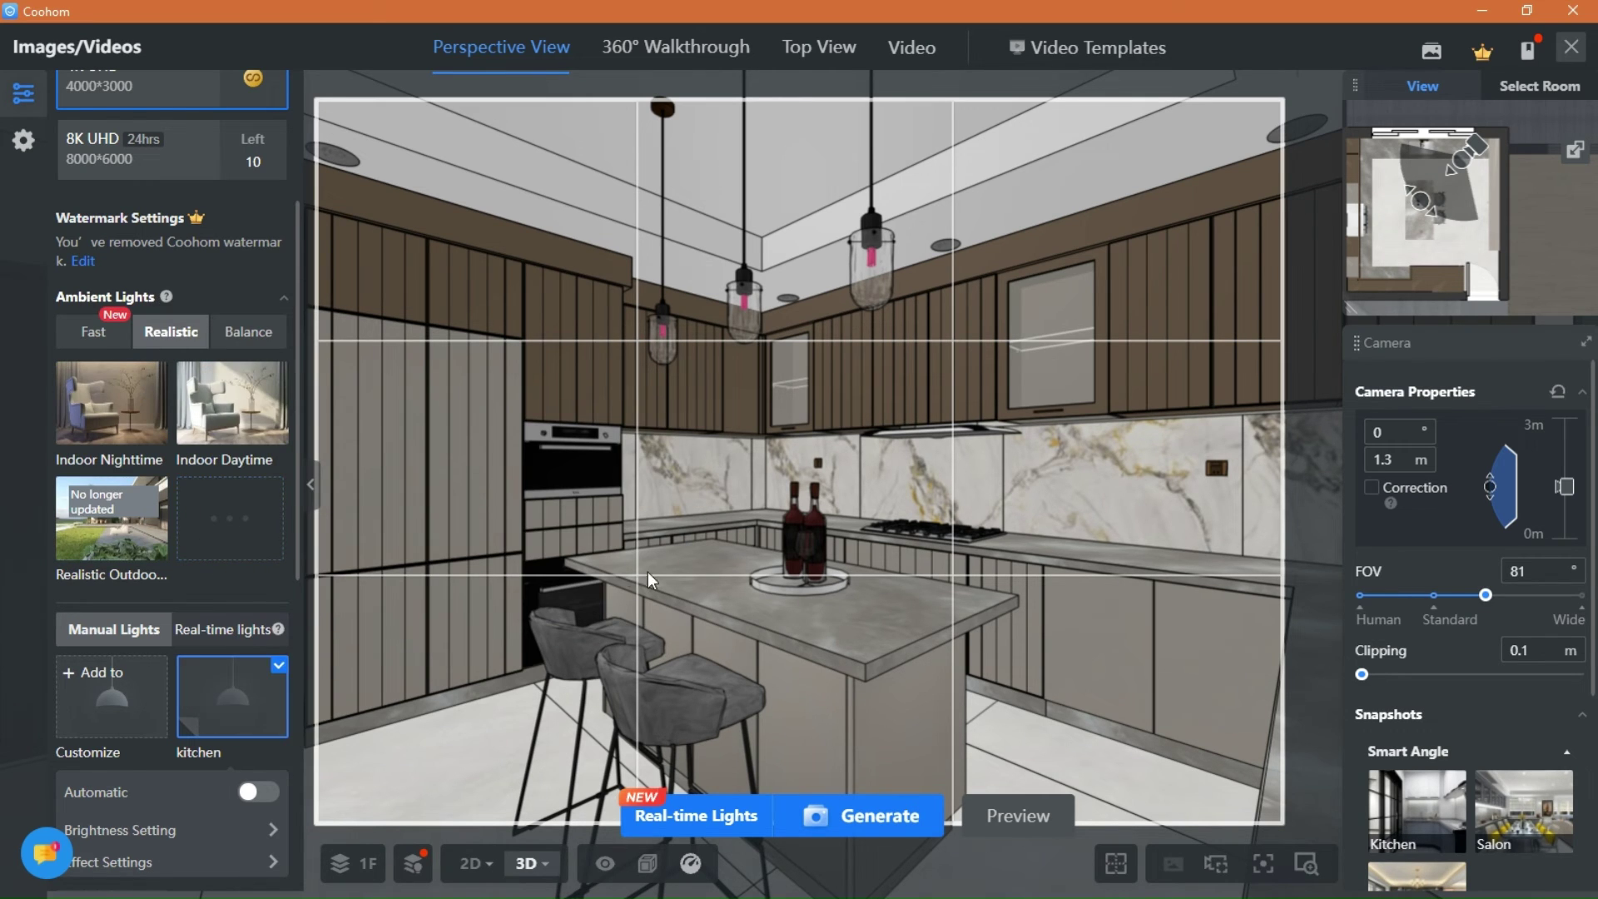
left_click(216, 441)
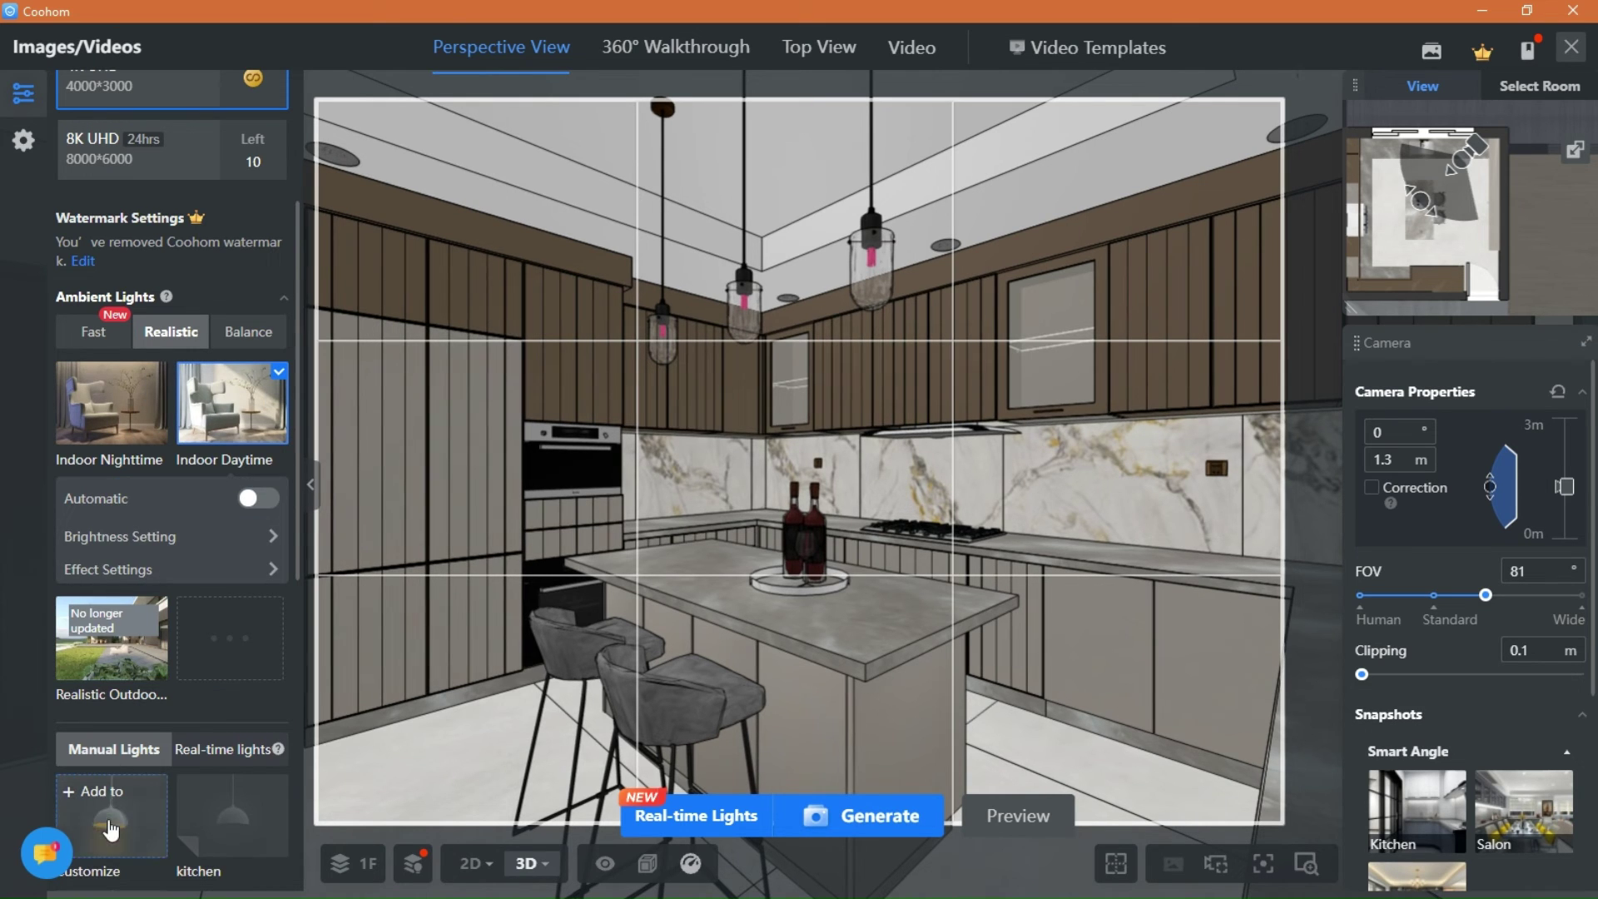
scroll(100, 621, "down", 2)
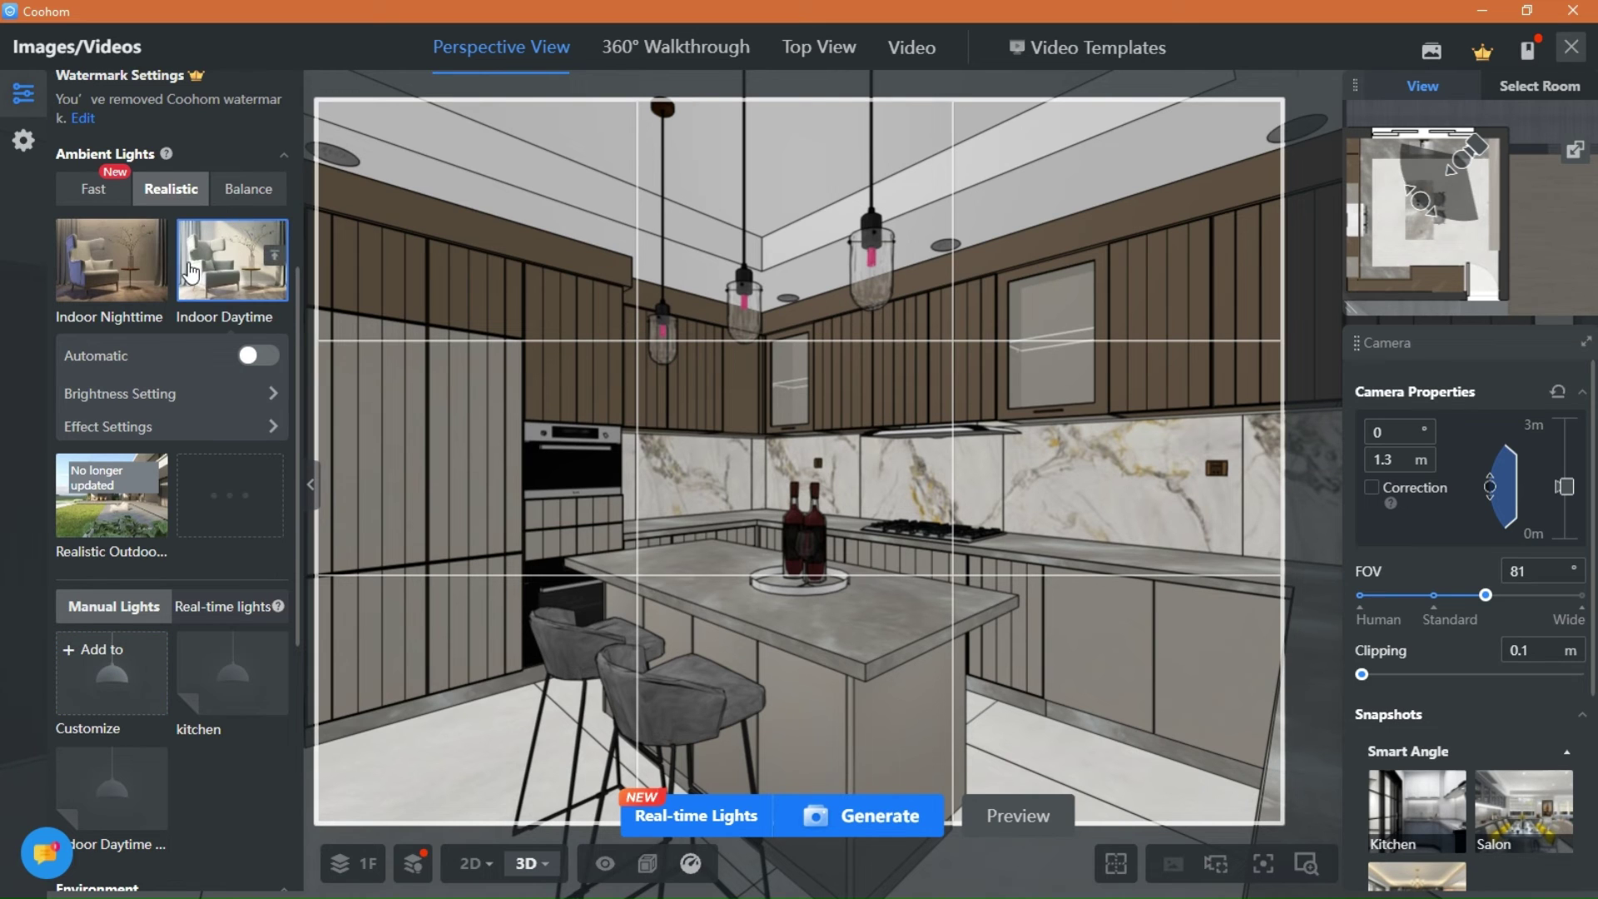
Step: Pull the camera back to frame the tall cabinets, island and sink, and generate the perspective render
scroll(177, 319, "up", 3)
scroll(172, 427, "down", 5)
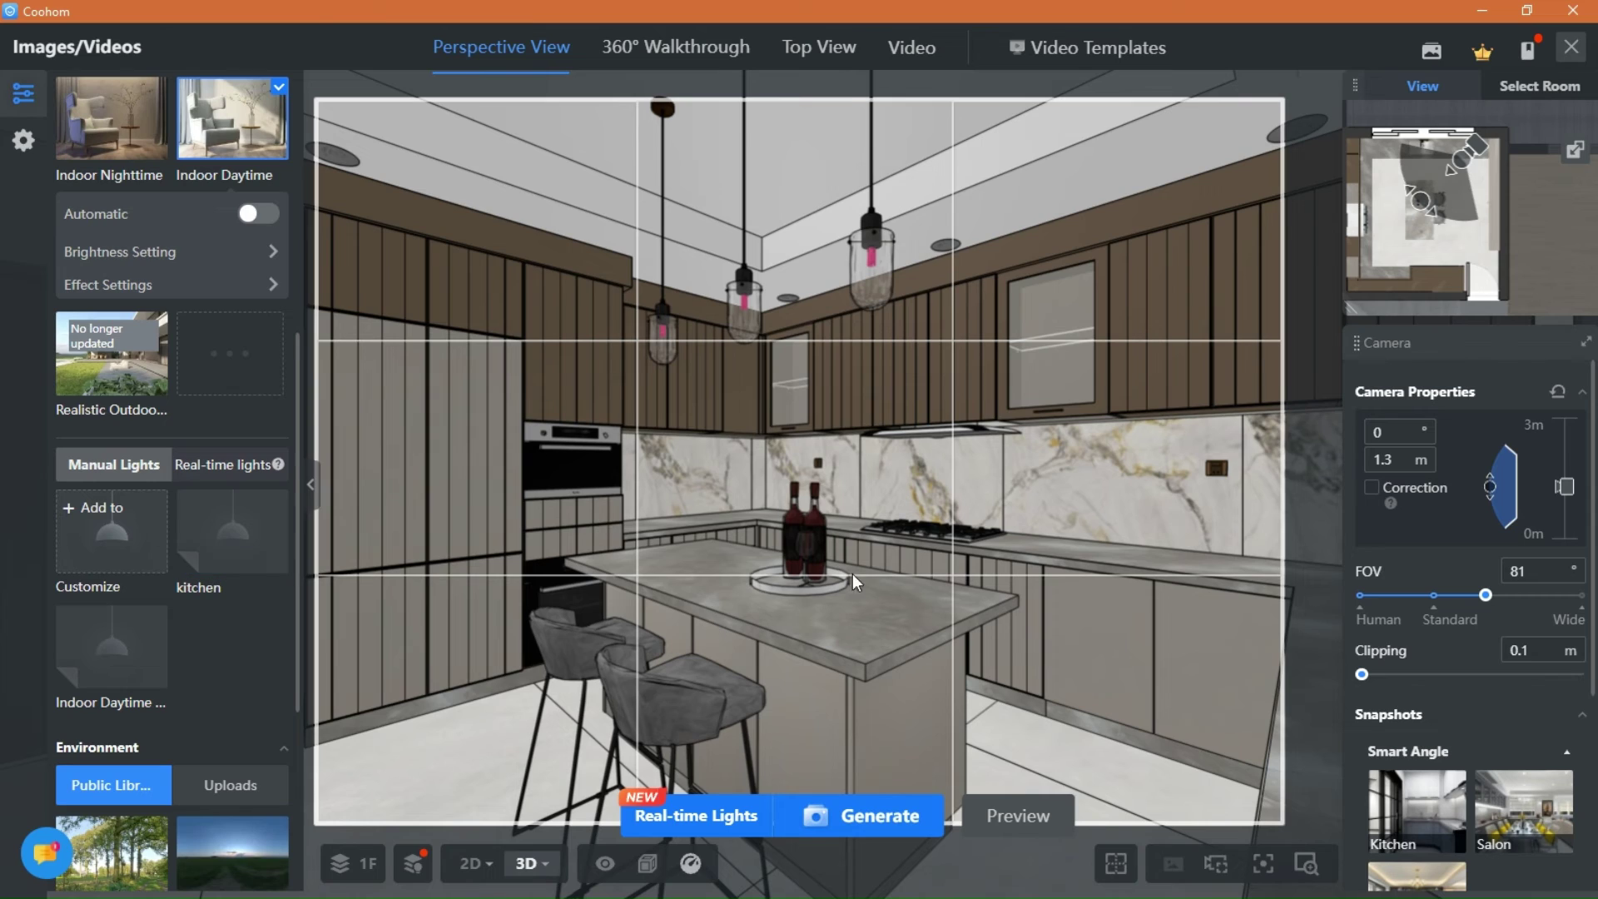
scroll(857, 574, "down", 3)
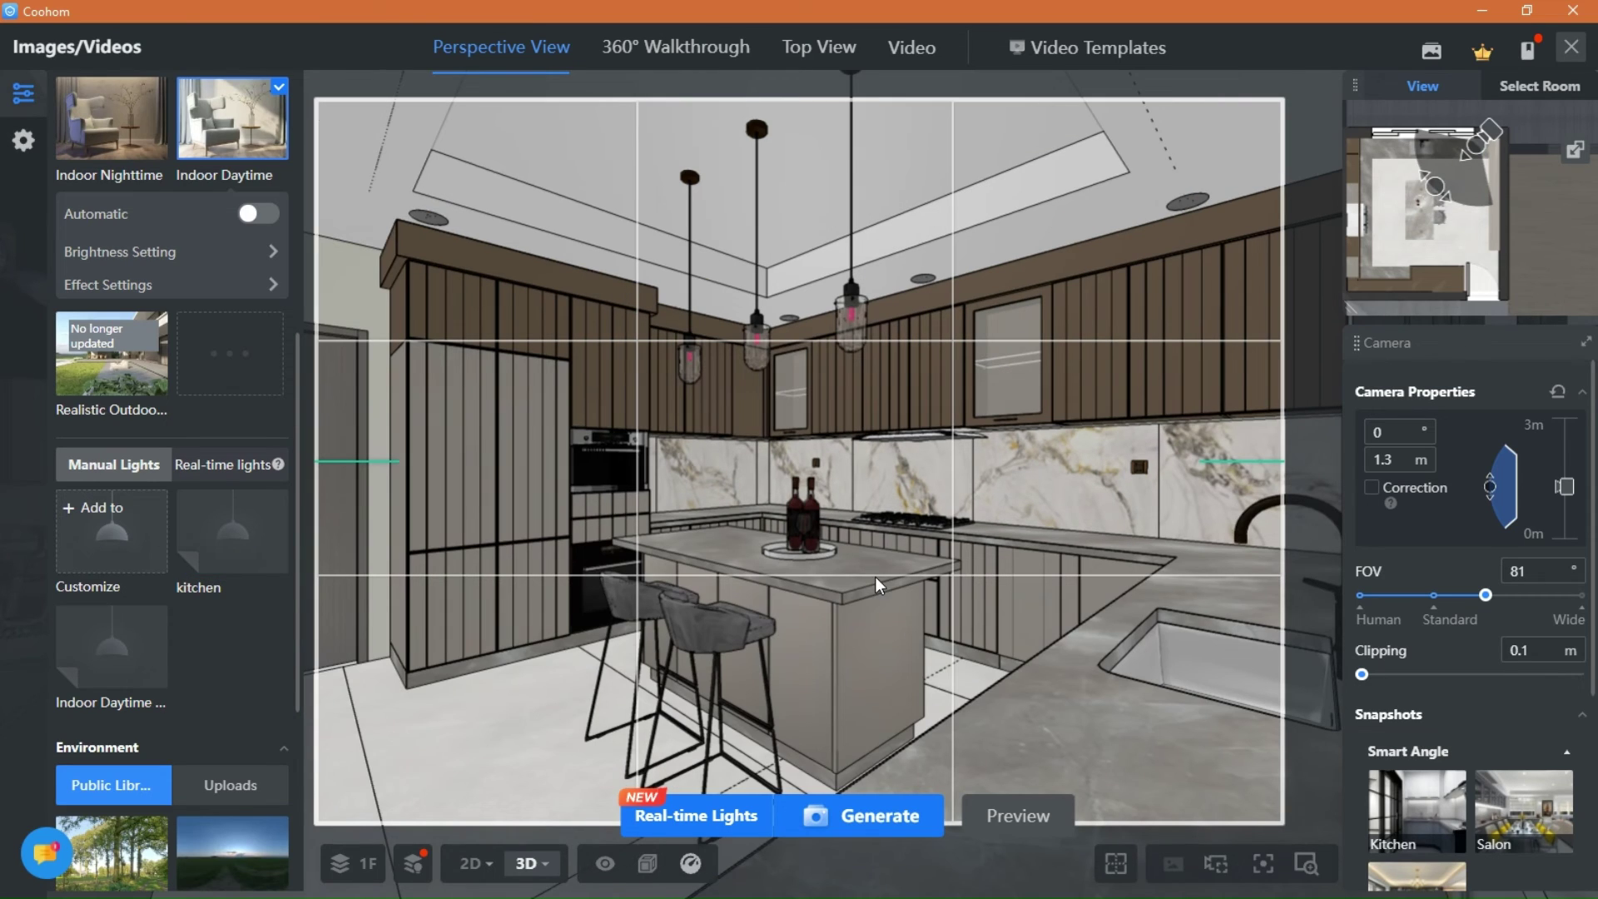
left_click(897, 824)
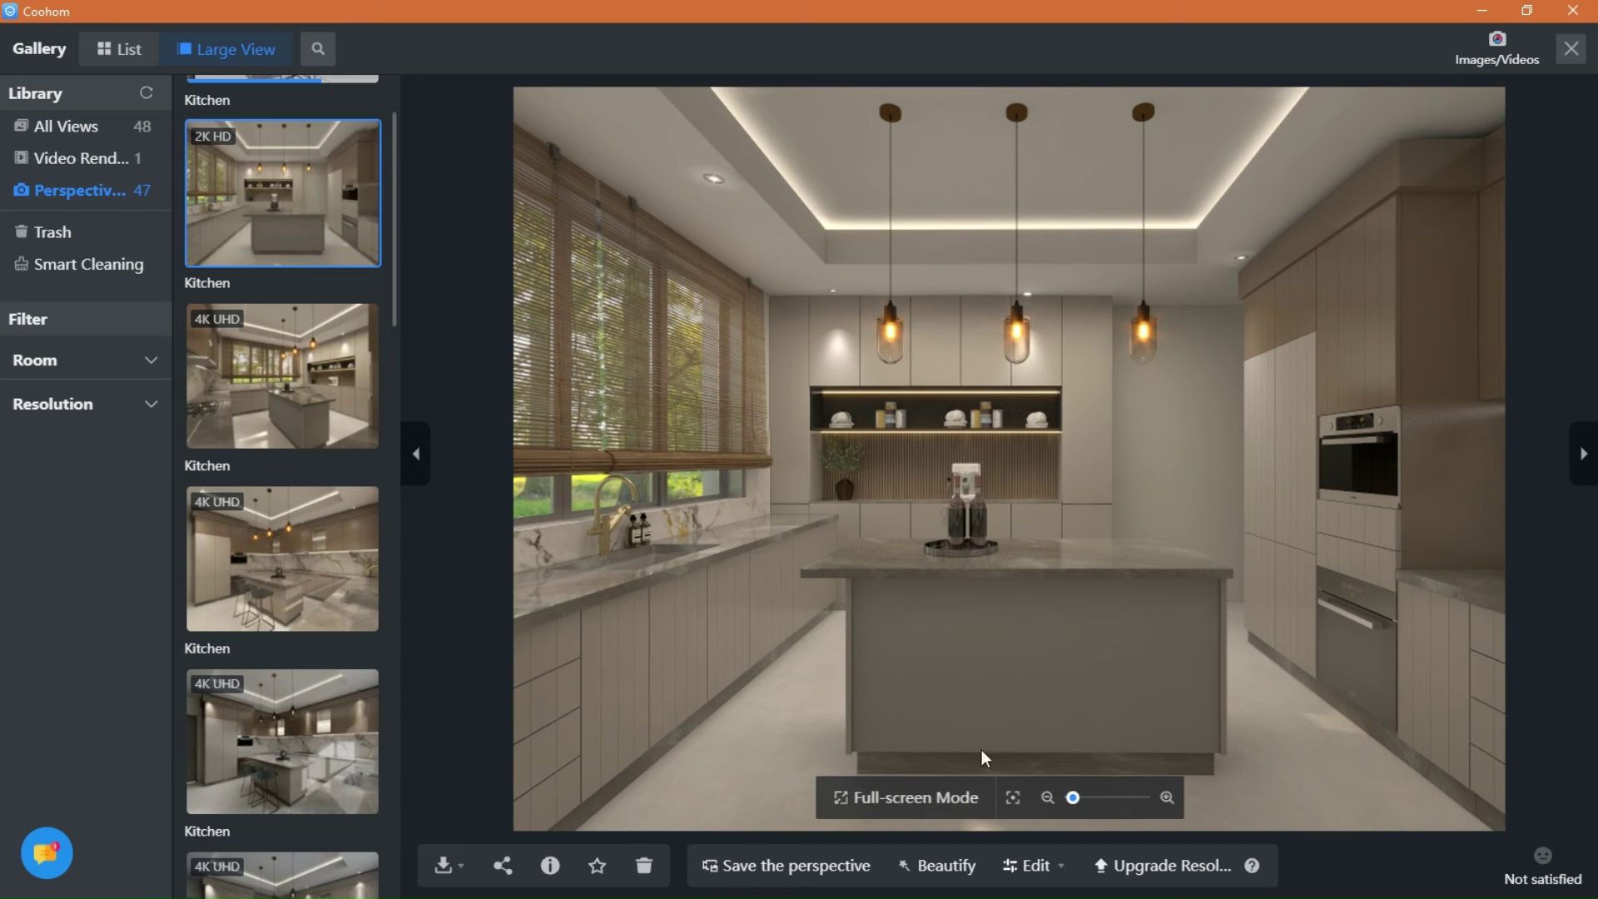
Step: Inspect the 2K HD render of the kitchen island in the gallery and compare the three 4K UHD corner renders with bar stools
scroll(1027, 642, "up", 3)
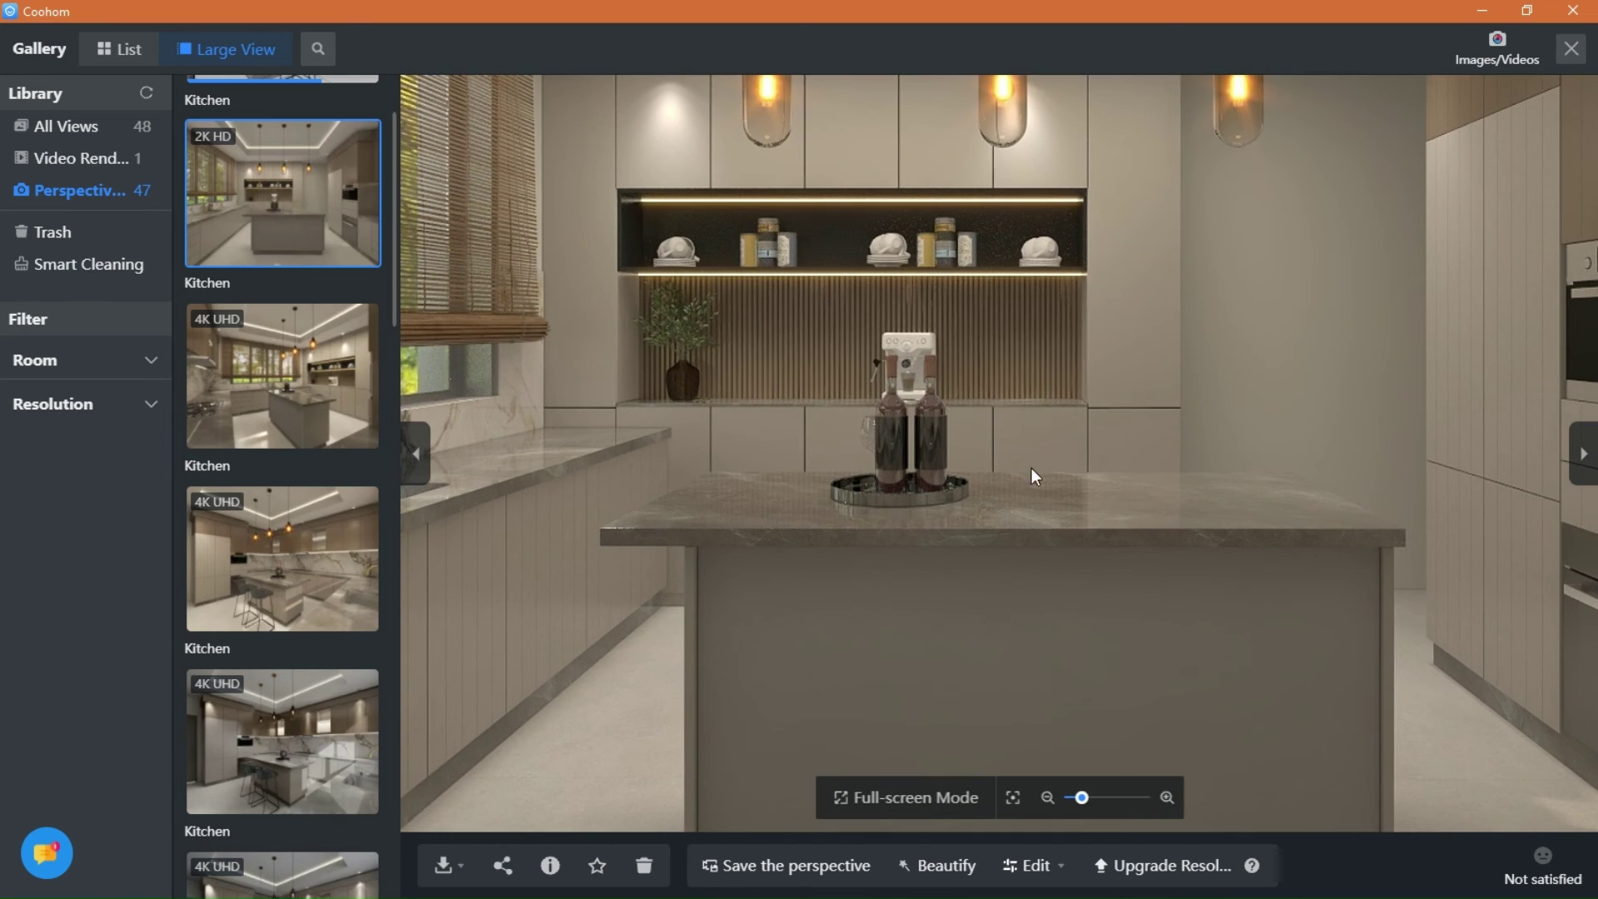
scroll(1032, 475, "down", 3)
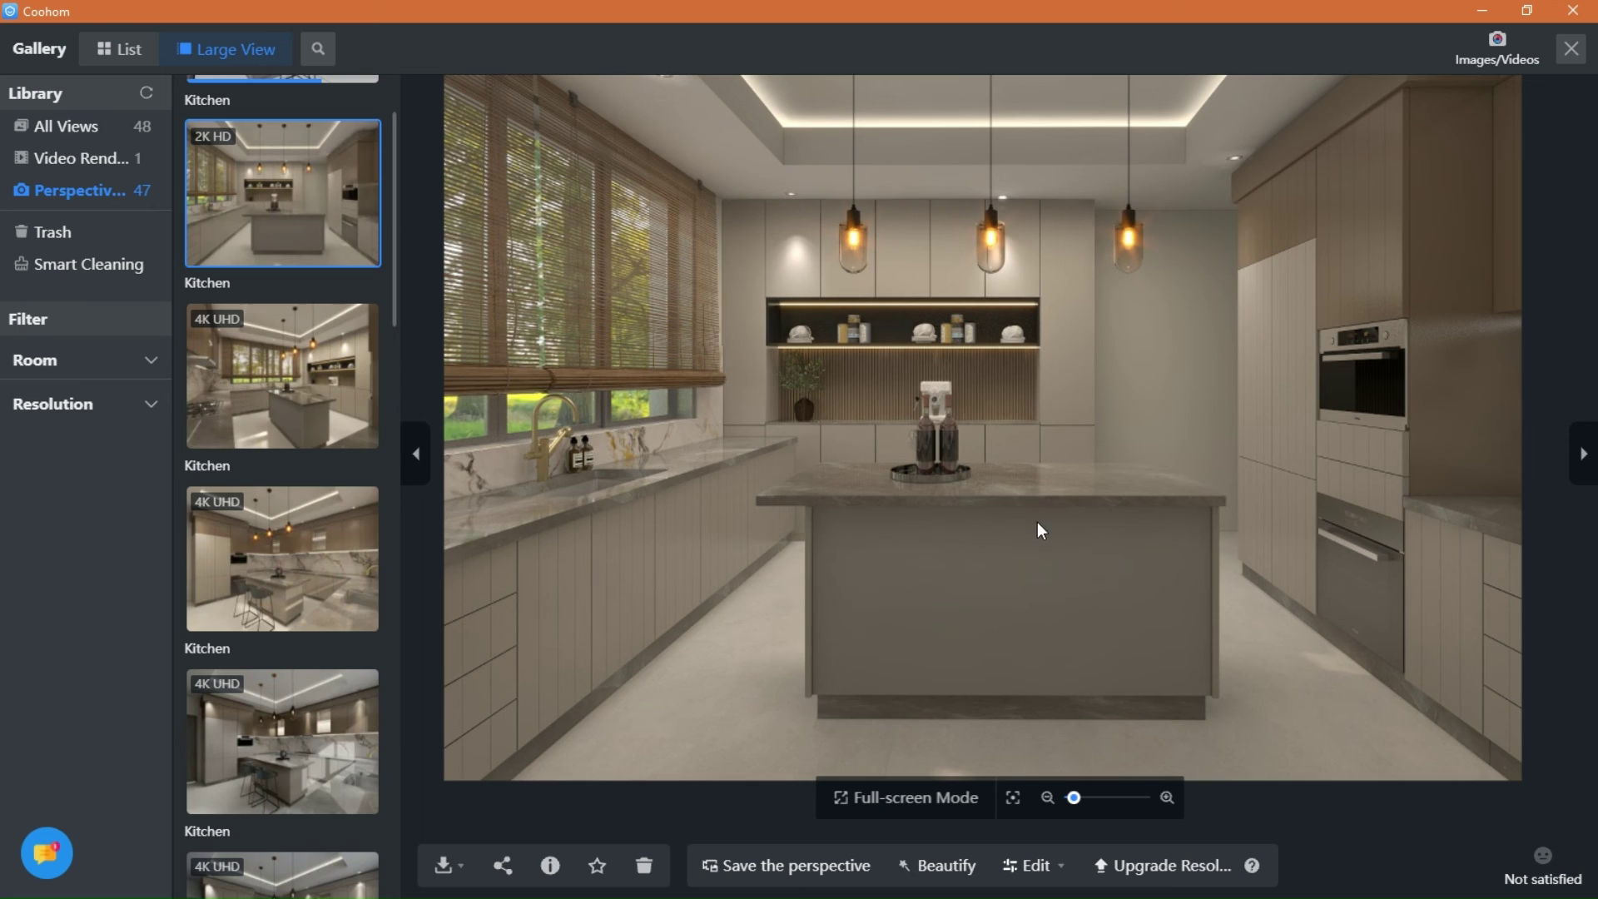
scroll(273, 590, "down", 2)
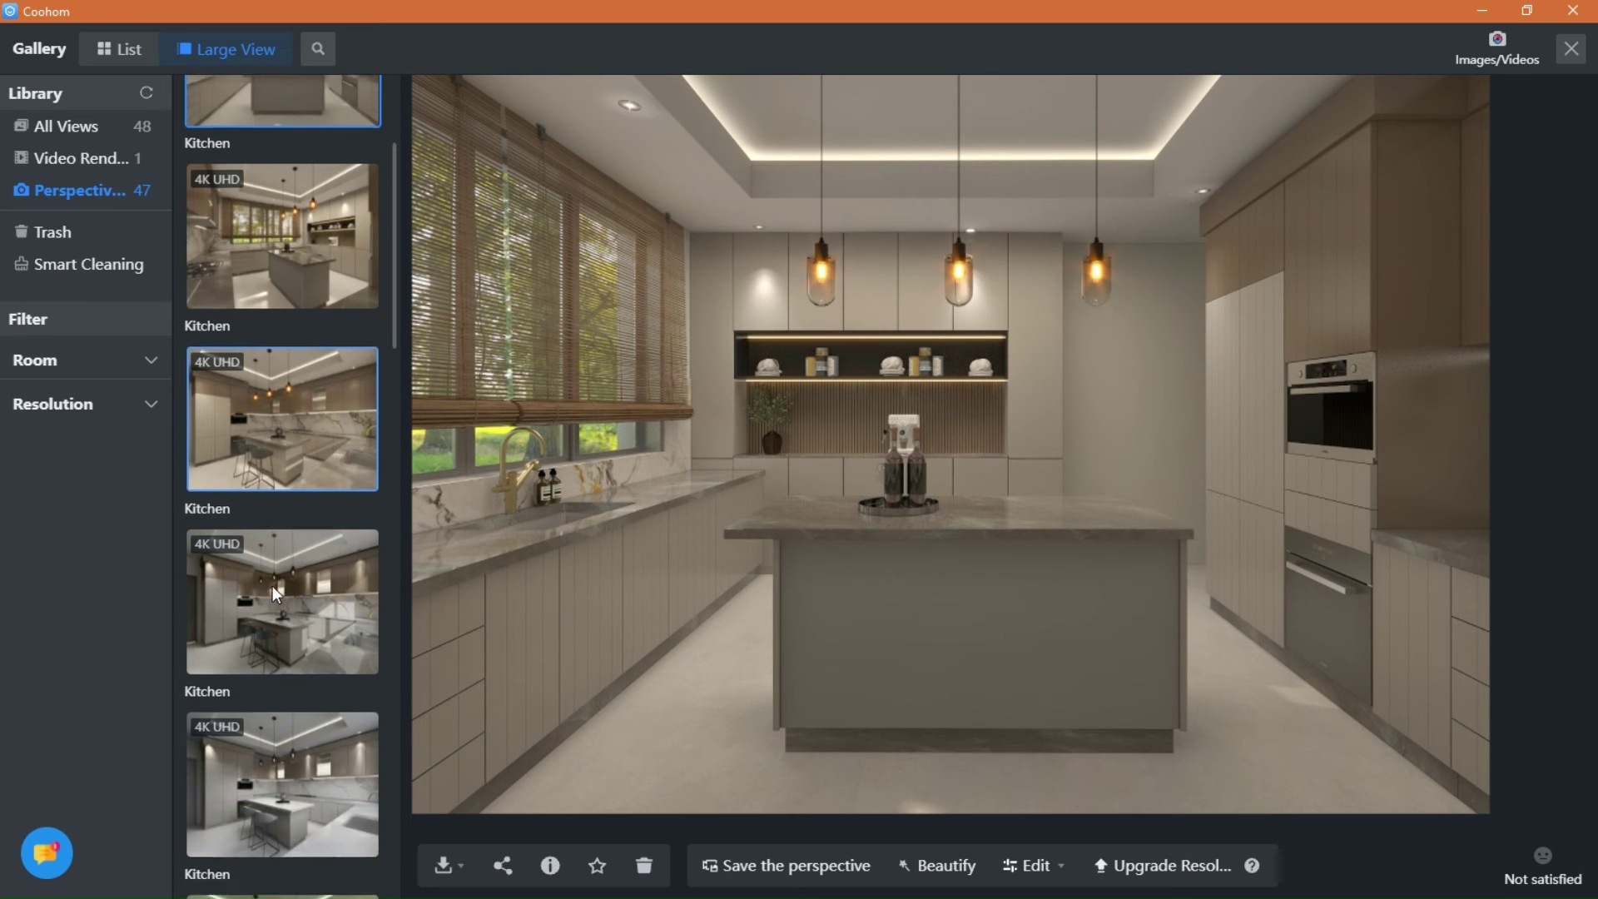
left_click(308, 420)
mouse_move(728, 537)
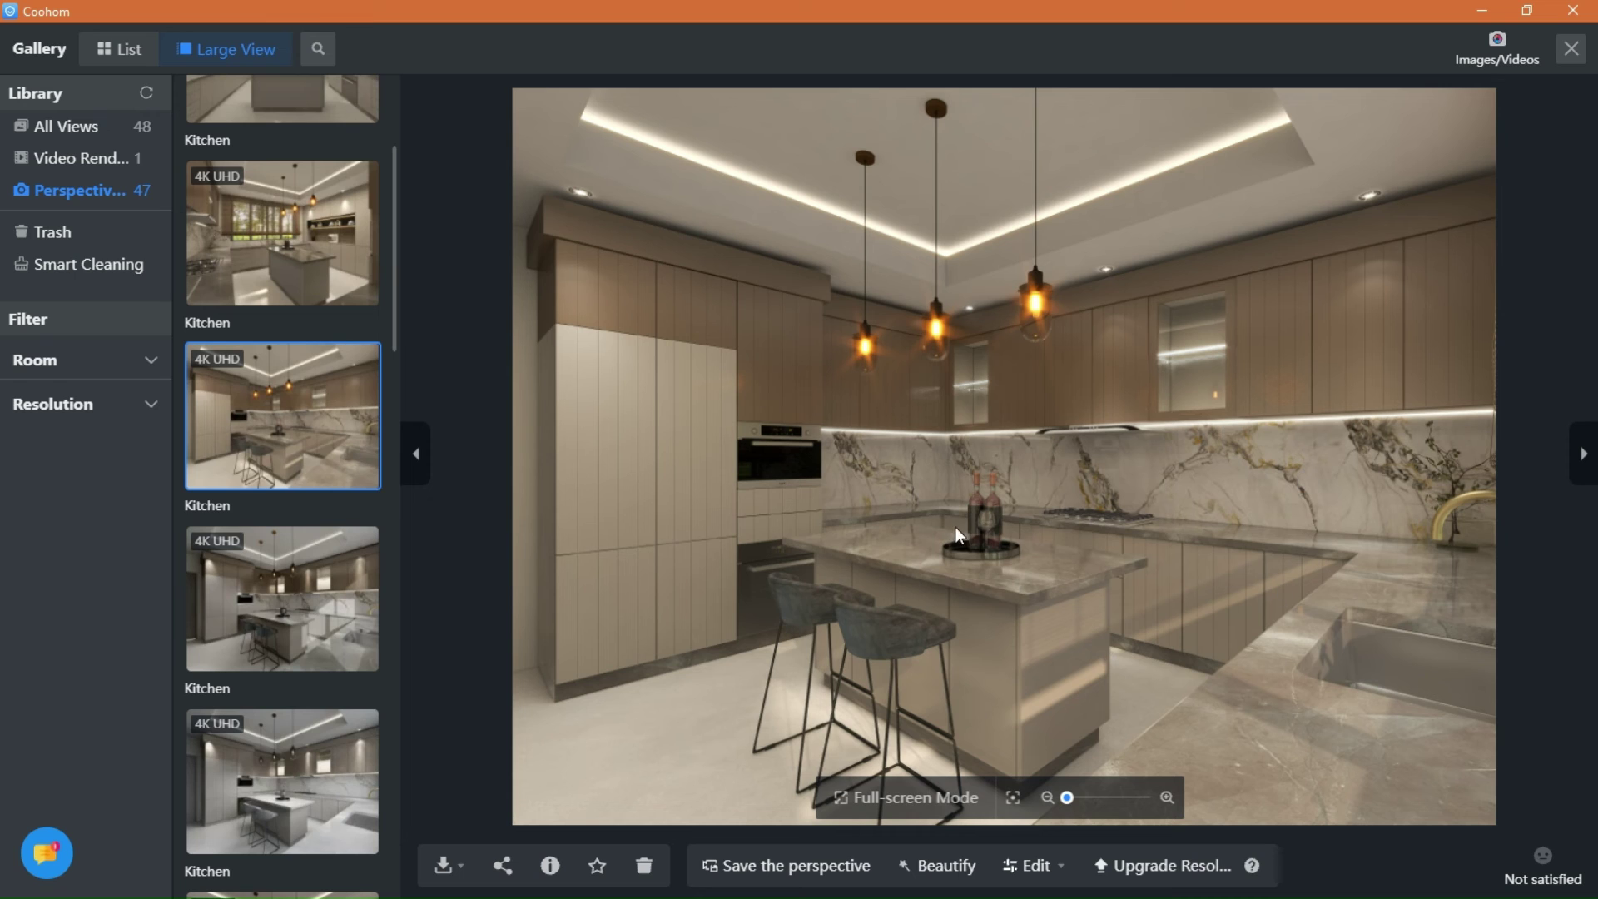
left_click(359, 636)
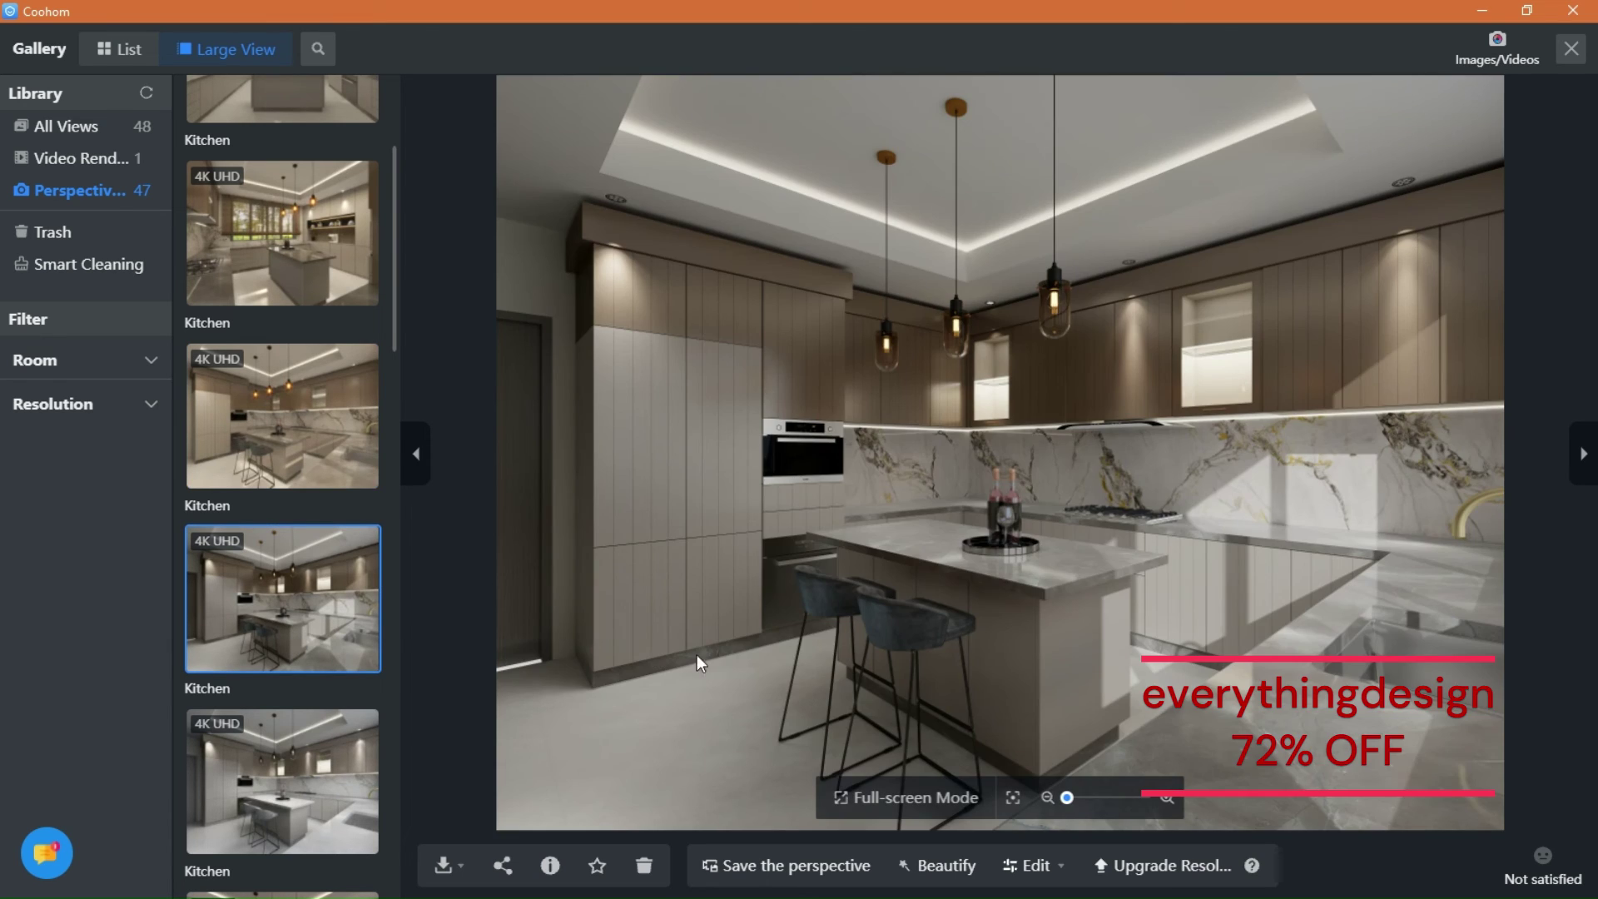
left_click(225, 826)
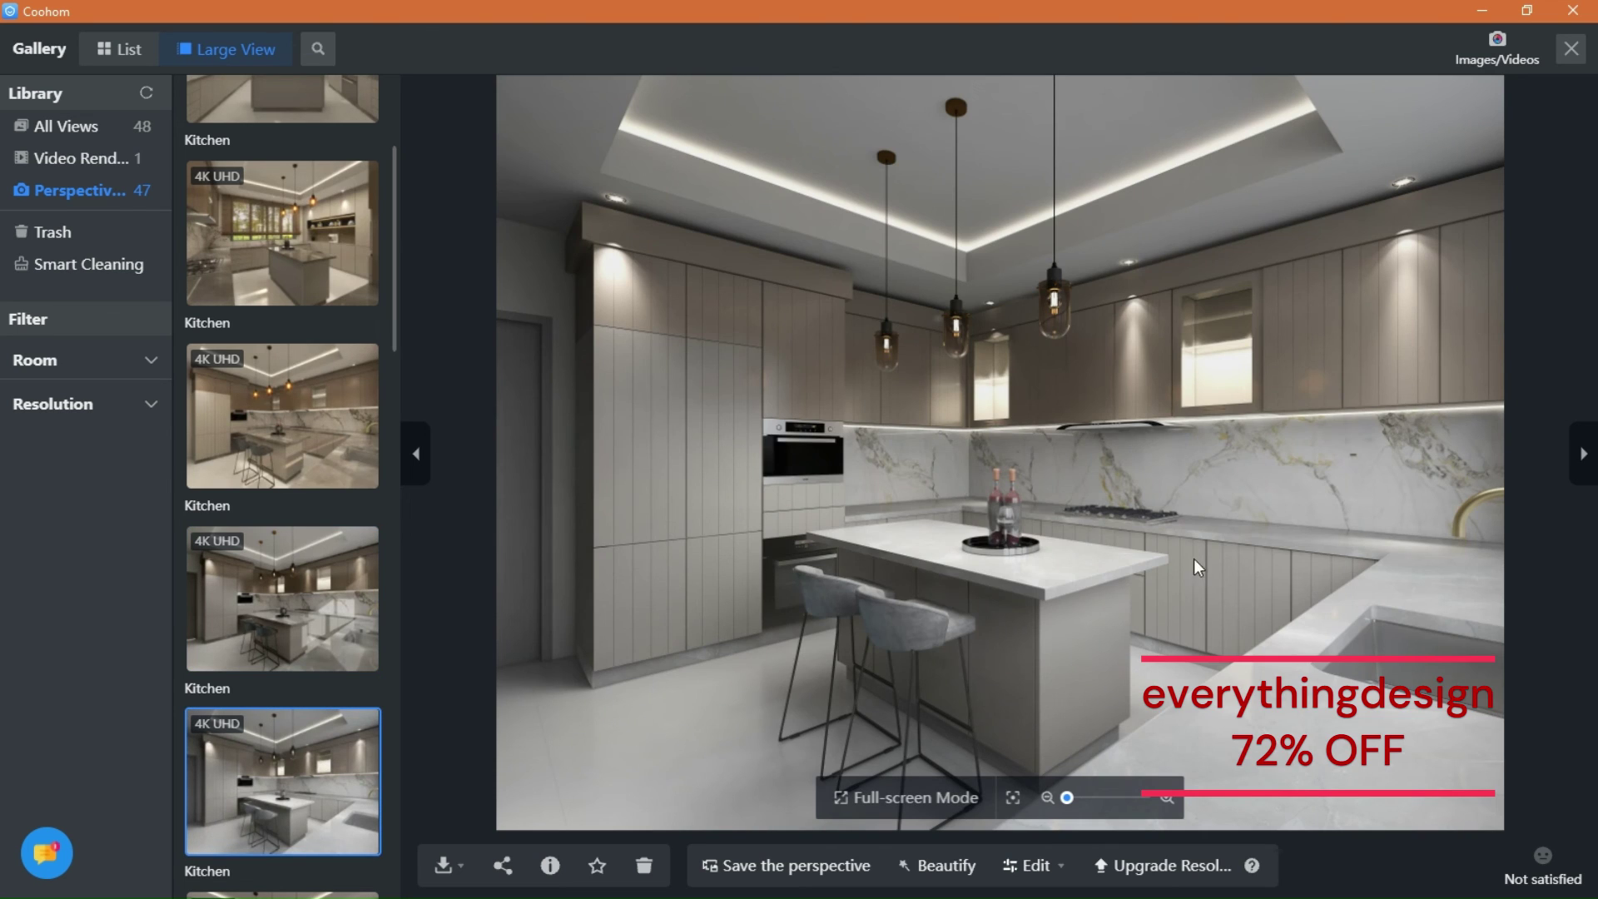